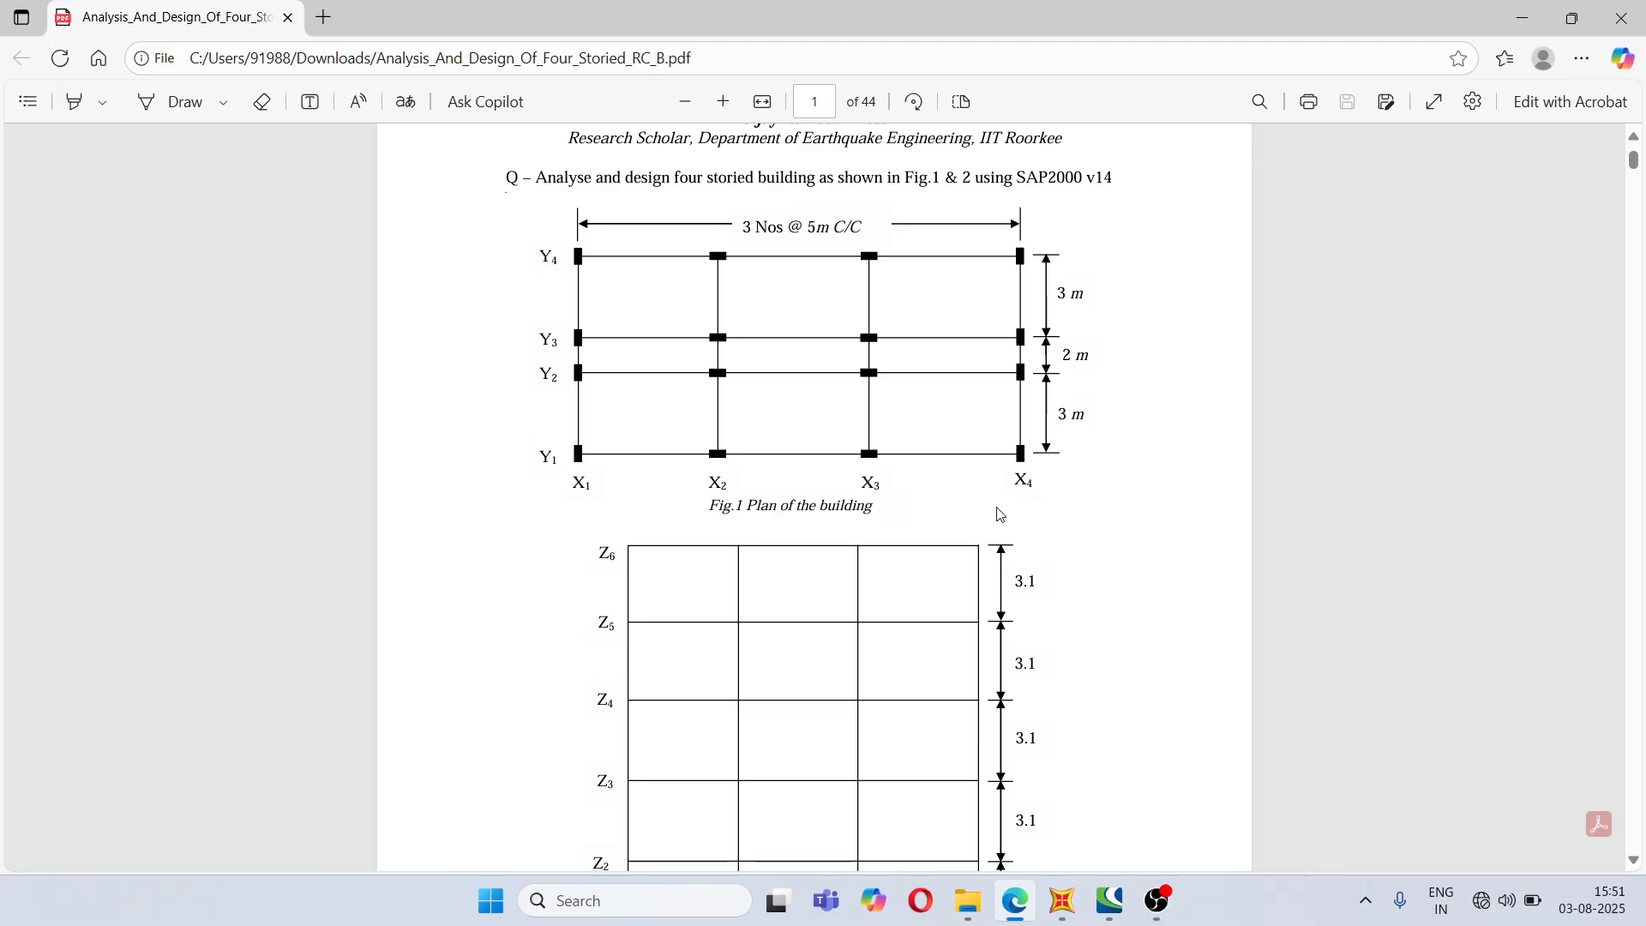
- Review the building plan, elevation and listed building details in the four-storied RC building PDF
{"action": "scroll", "coordinate": [999, 512], "scroll_direction": "down", "scroll_amount": 1}
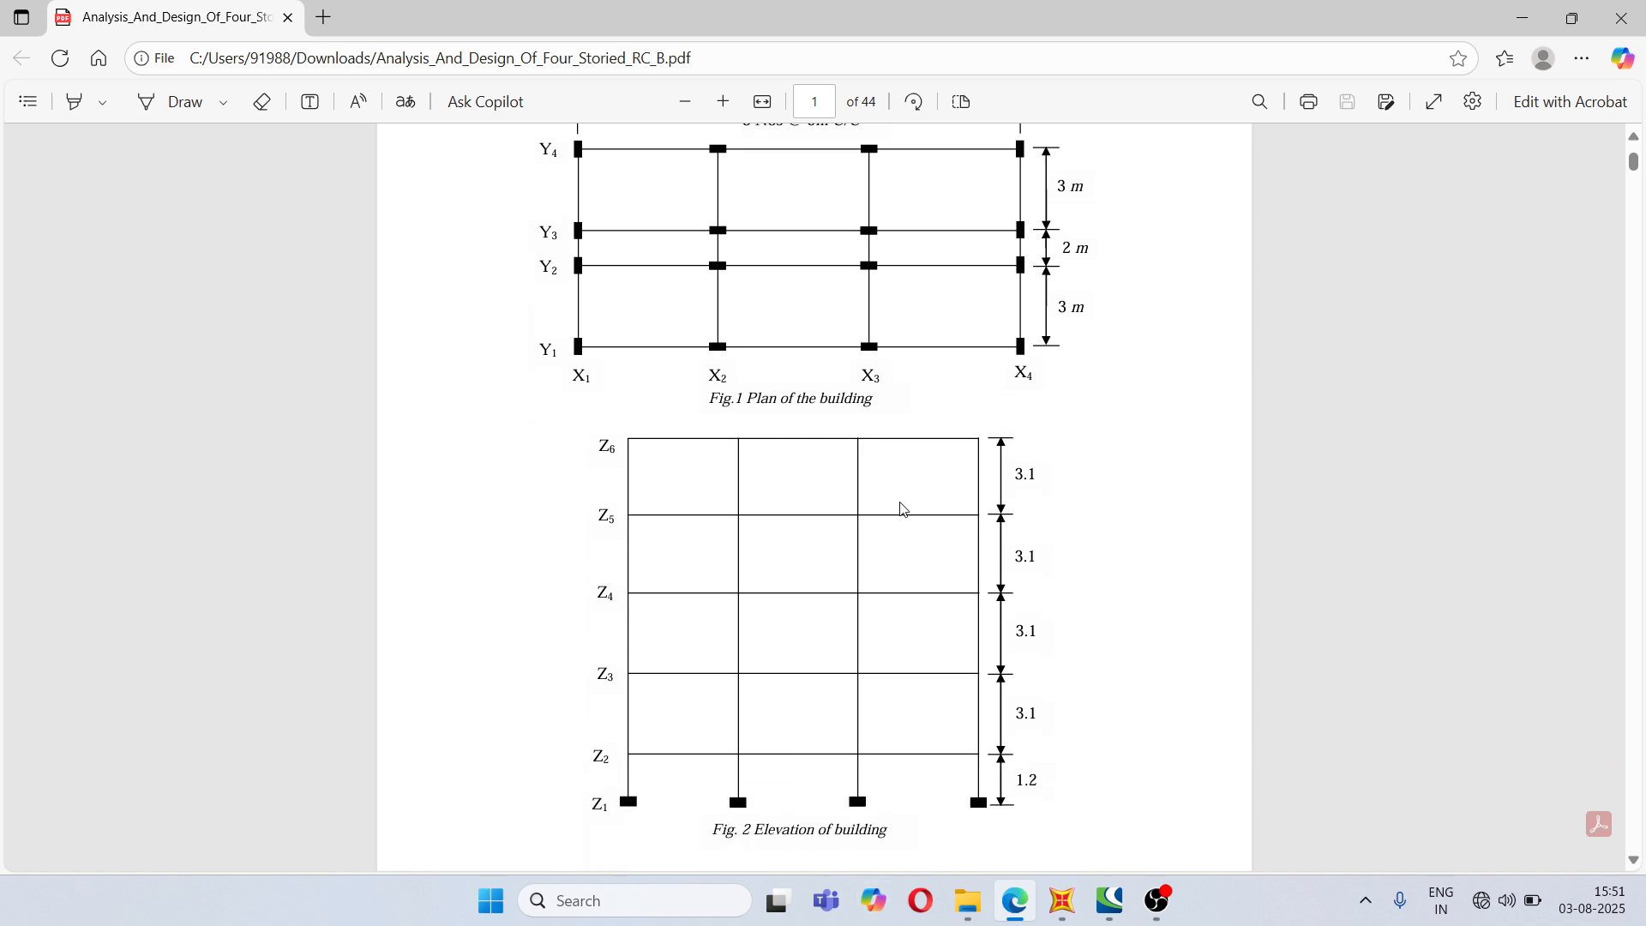
{"action": "scroll", "coordinate": [908, 514], "scroll_direction": "down", "scroll_amount": 5}
{"action": "scroll", "coordinate": [907, 517], "scroll_direction": "down", "scroll_amount": 4}
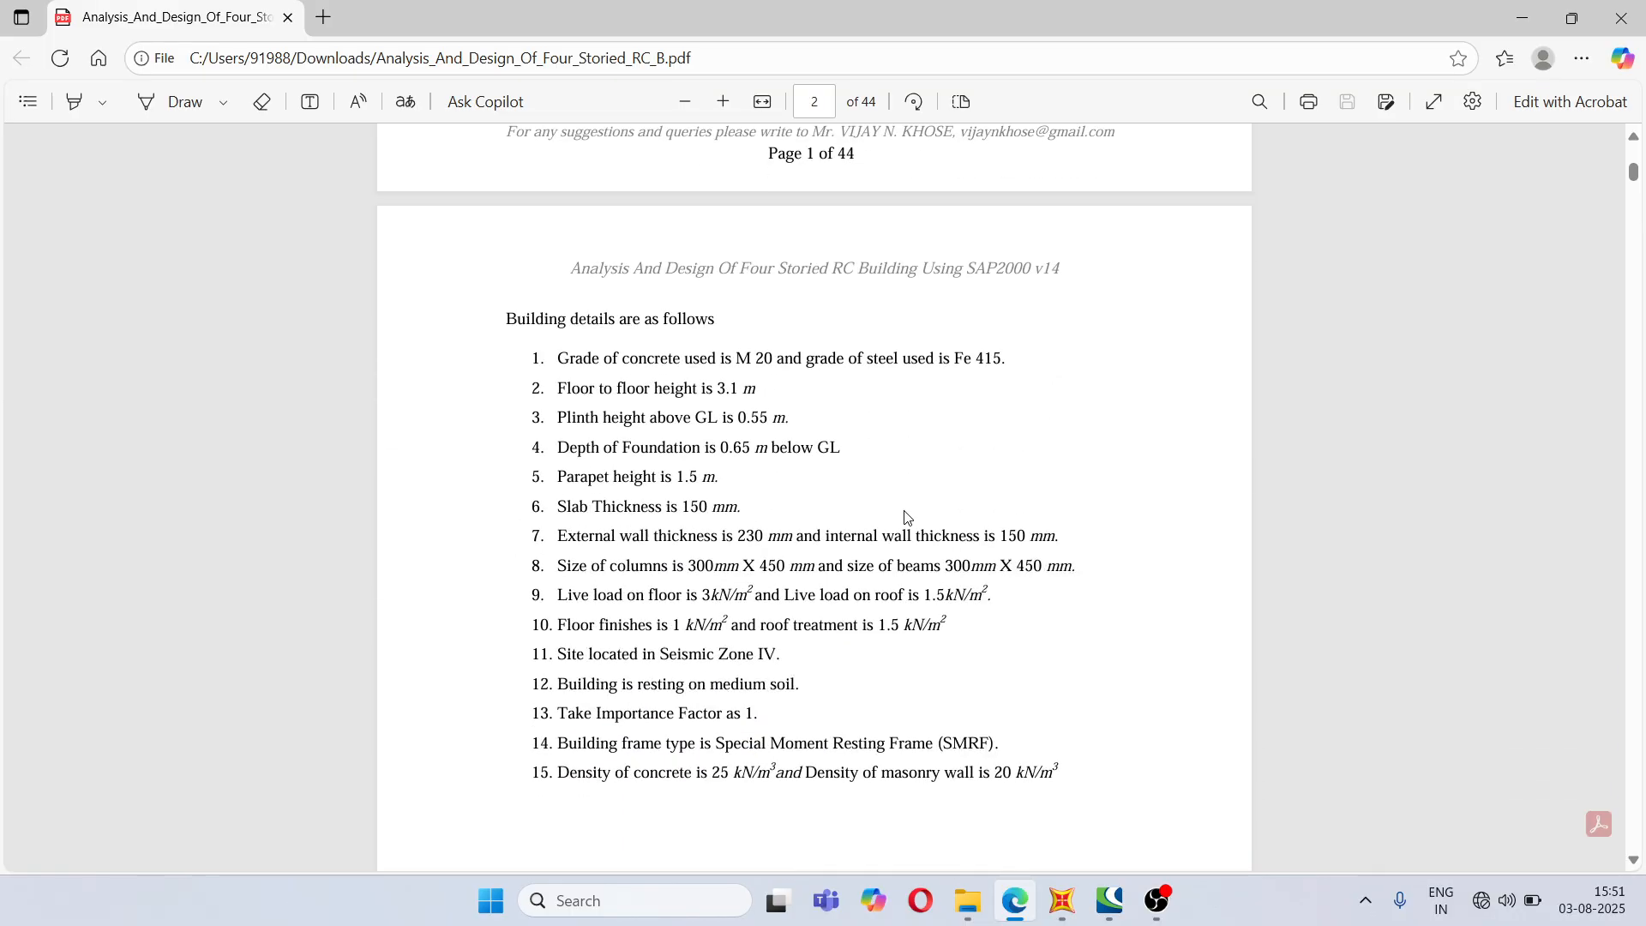
{"action": "scroll", "coordinate": [905, 518], "scroll_direction": "up", "scroll_amount": 2}
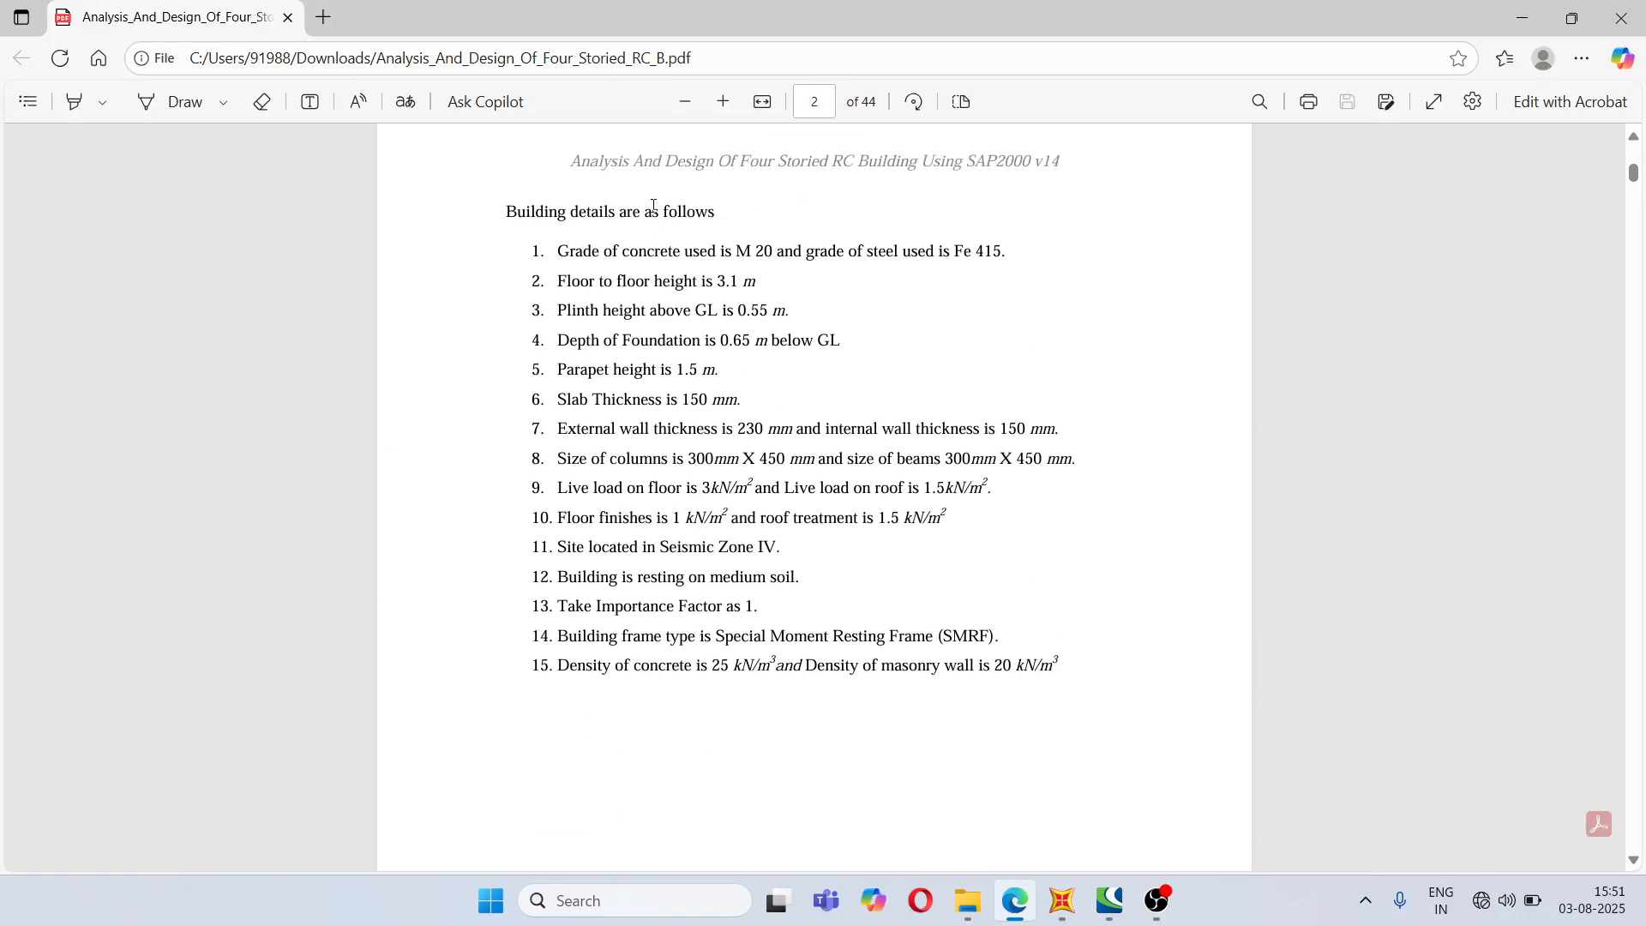
{"action": "left_click_drag", "start_coordinate": [737, 250], "coordinate": [814, 253]}
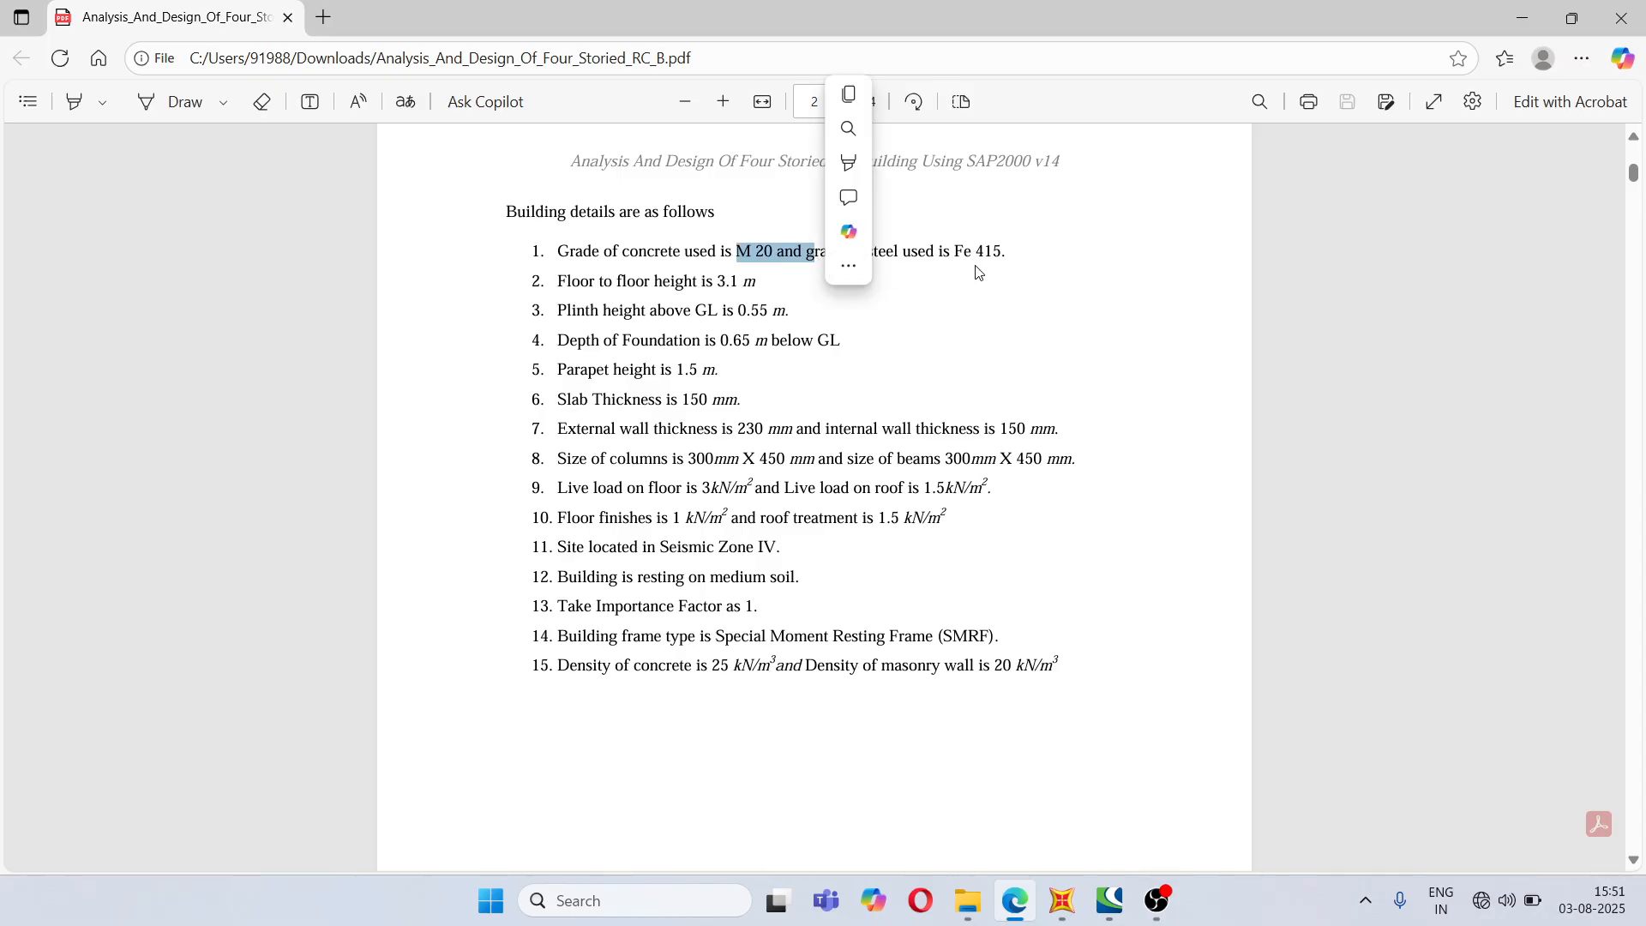
{"action": "left_click_drag", "start_coordinate": [693, 281], "coordinate": [770, 314]}
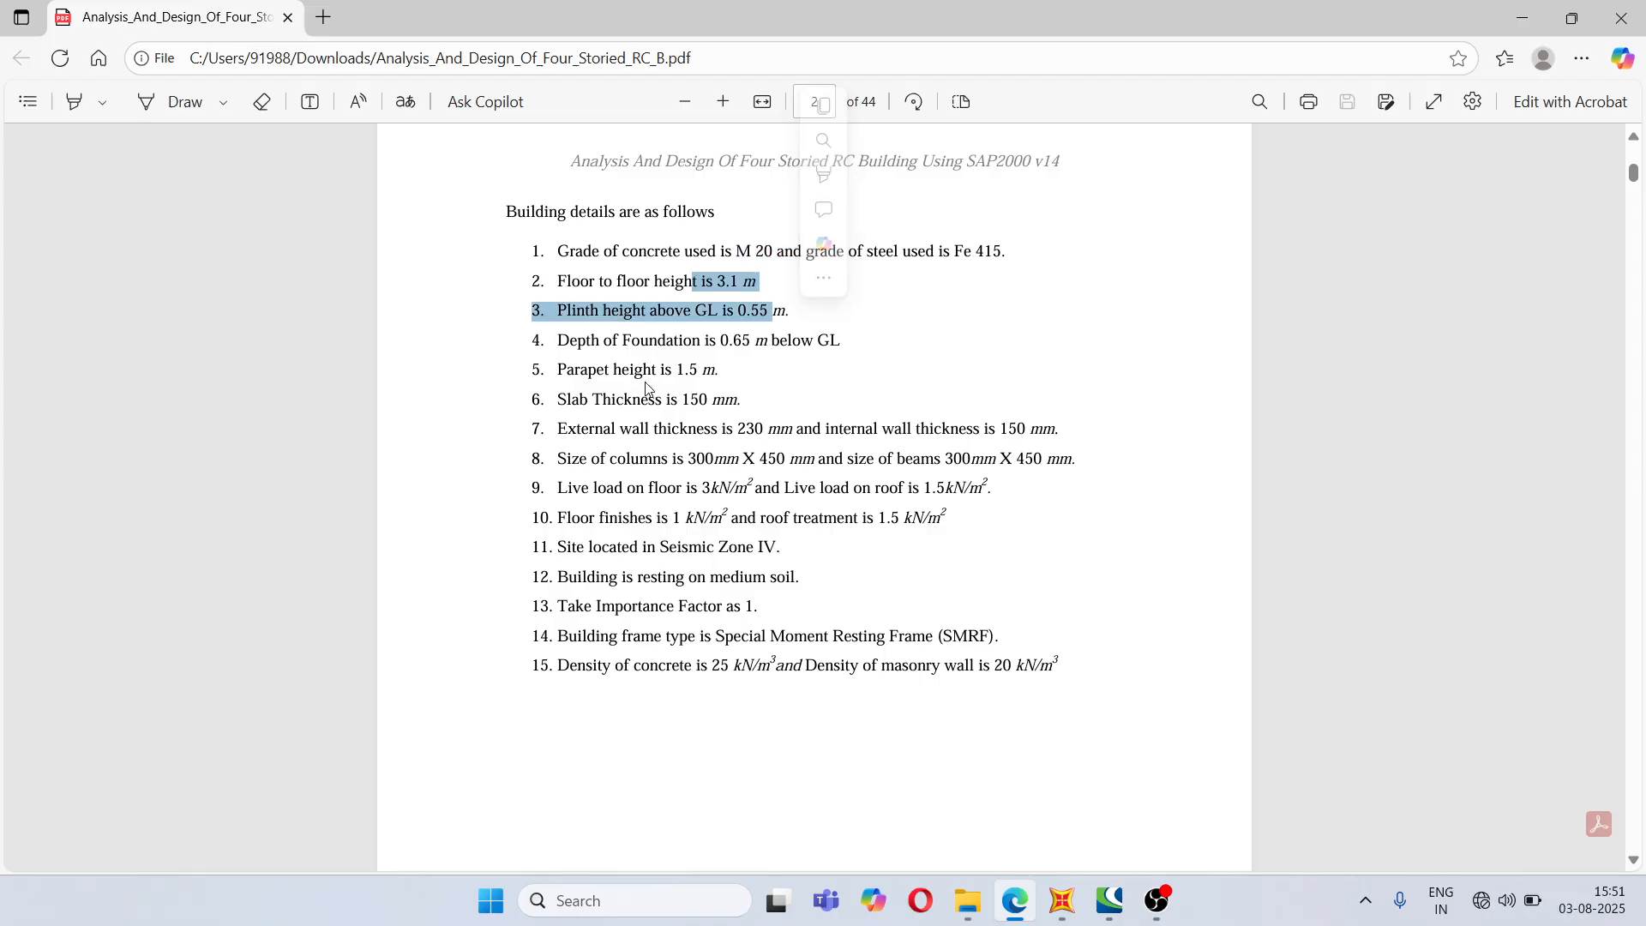
{"action": "left_click", "coordinate": [676, 361]}
{"action": "left_click_drag", "start_coordinate": [675, 361], "coordinate": [717, 370]}
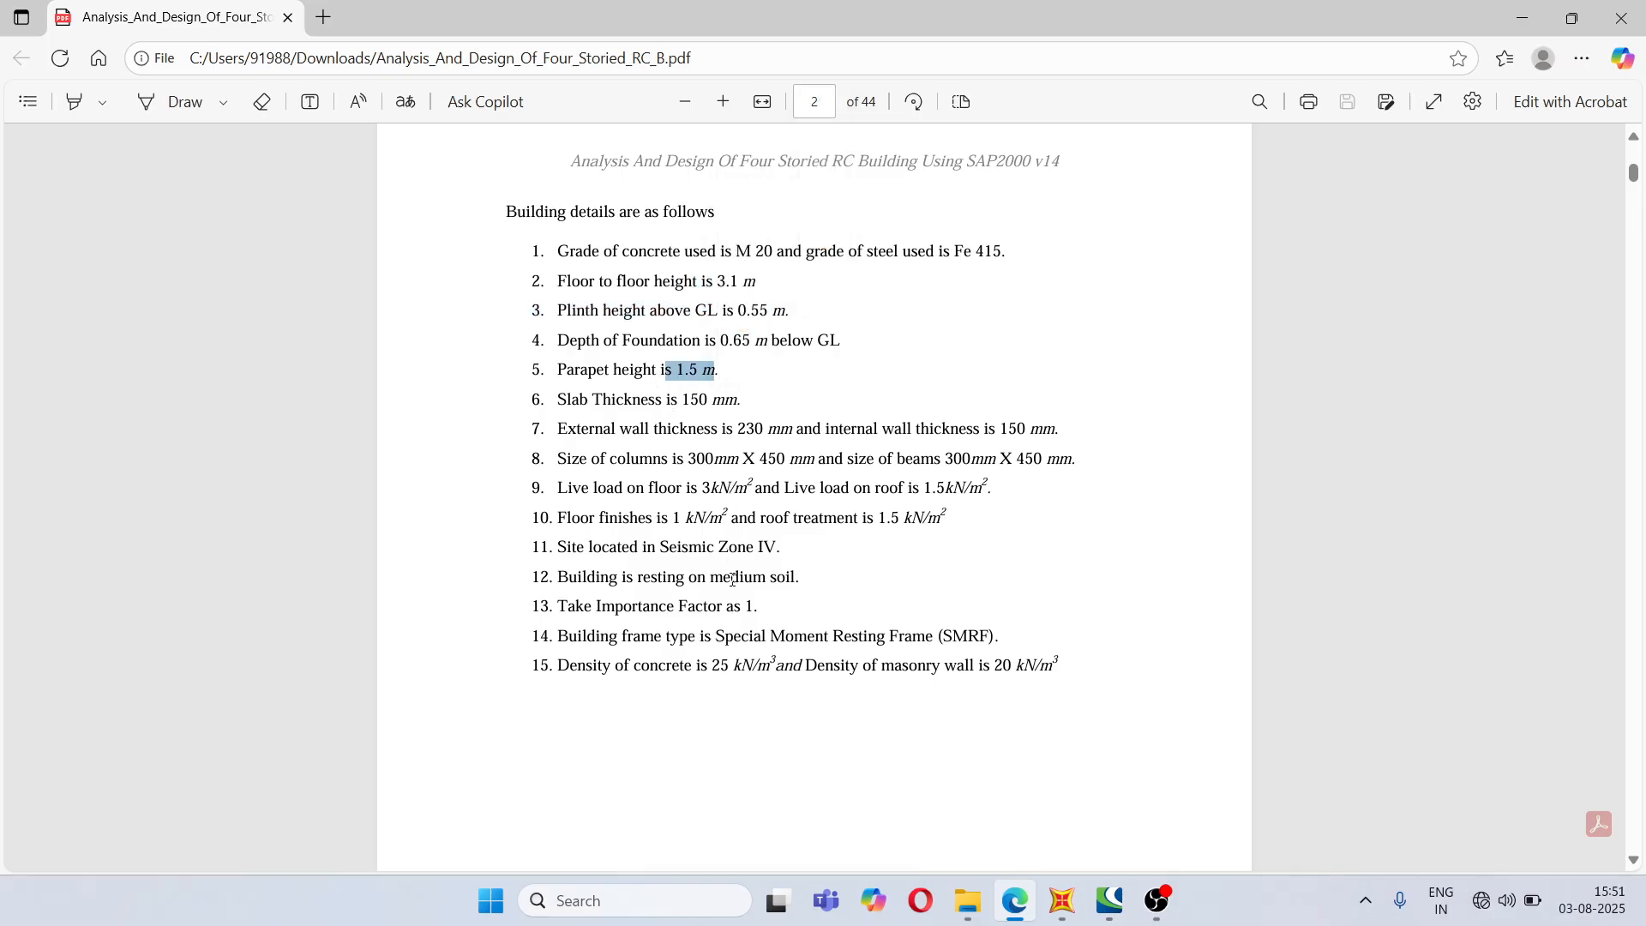
{"action": "scroll", "coordinate": [733, 578], "scroll_direction": "up", "scroll_amount": 10}
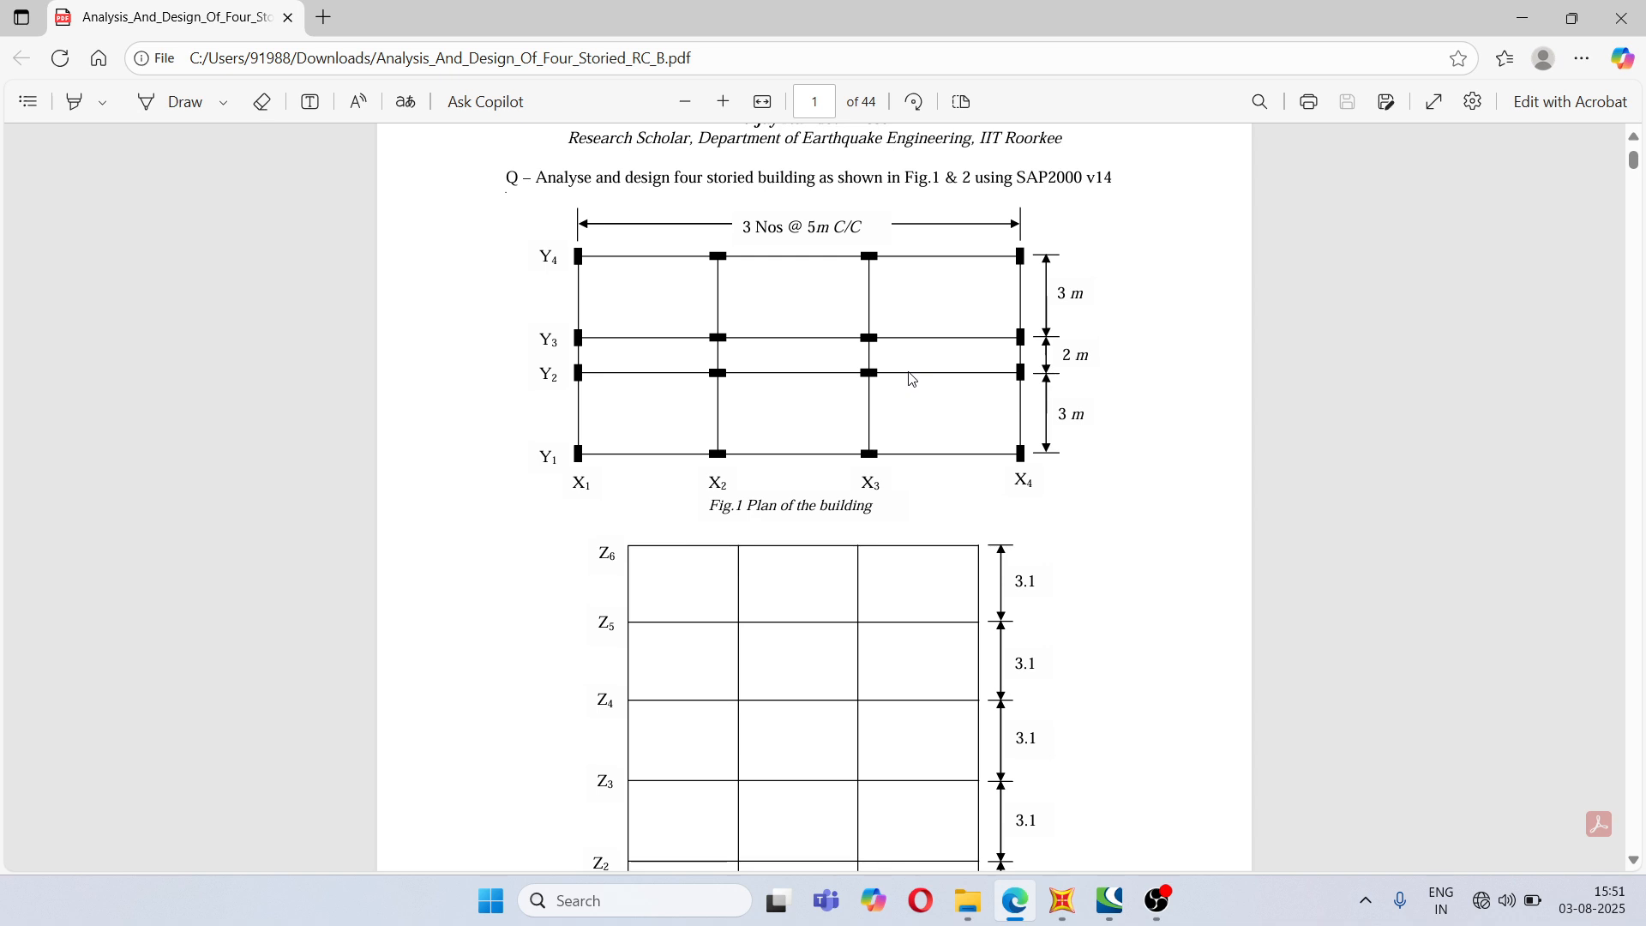
- Switch to SAP2000 and start a new model from the Grid Only template
{"action": "left_click", "coordinate": [1071, 914]}
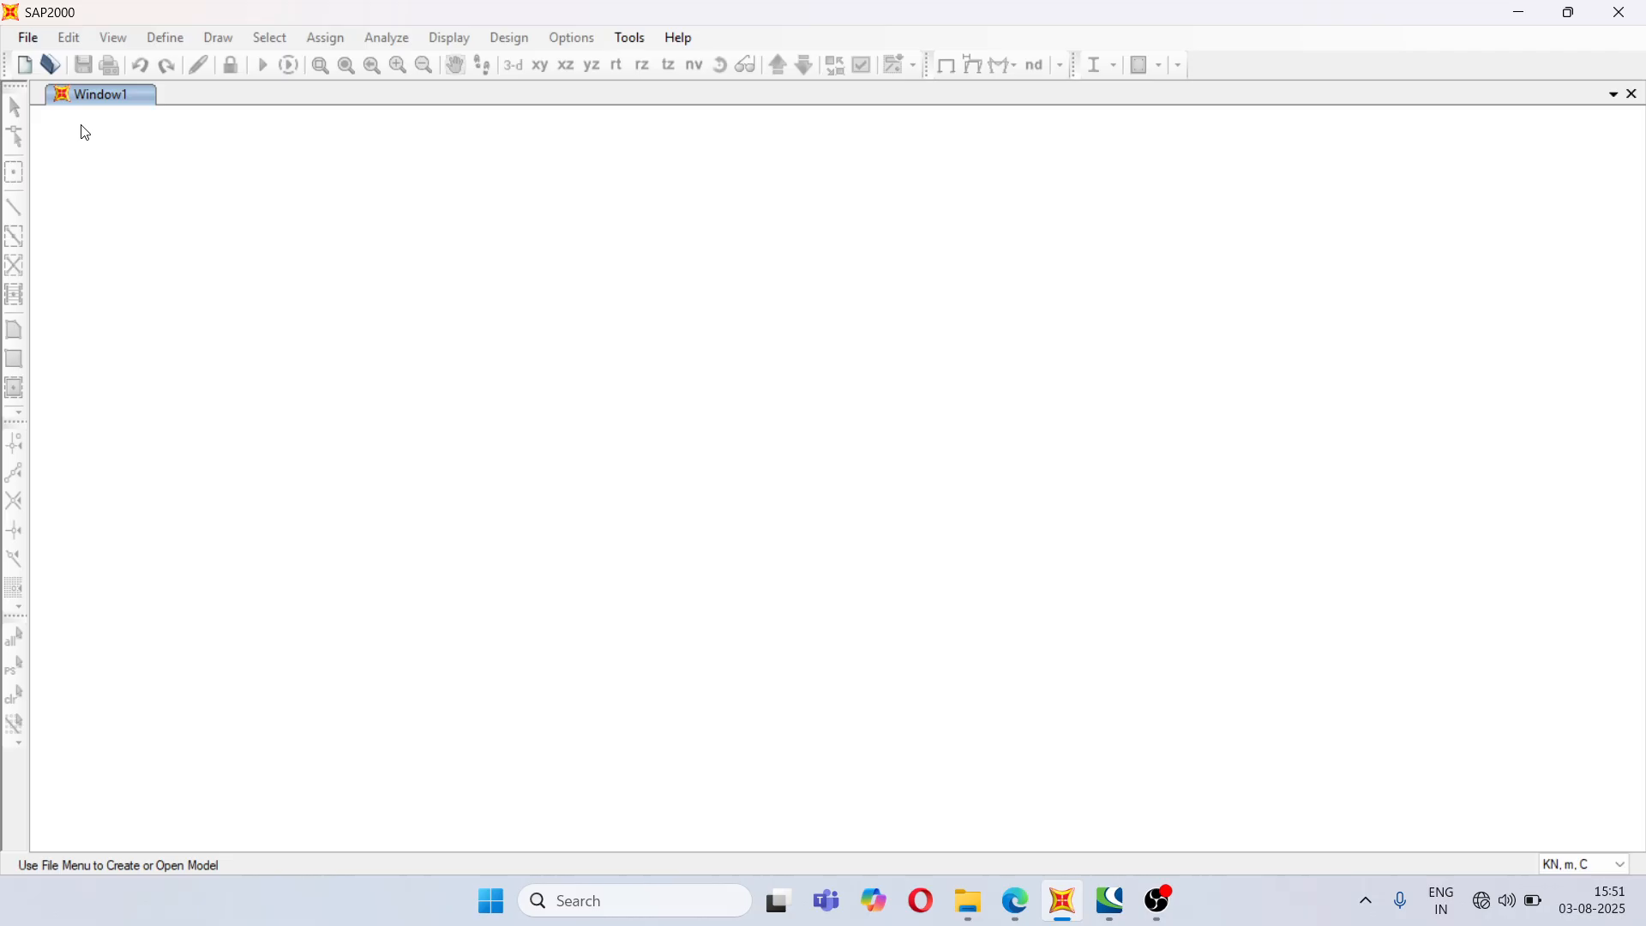
{"action": "left_click", "coordinate": [28, 39]}
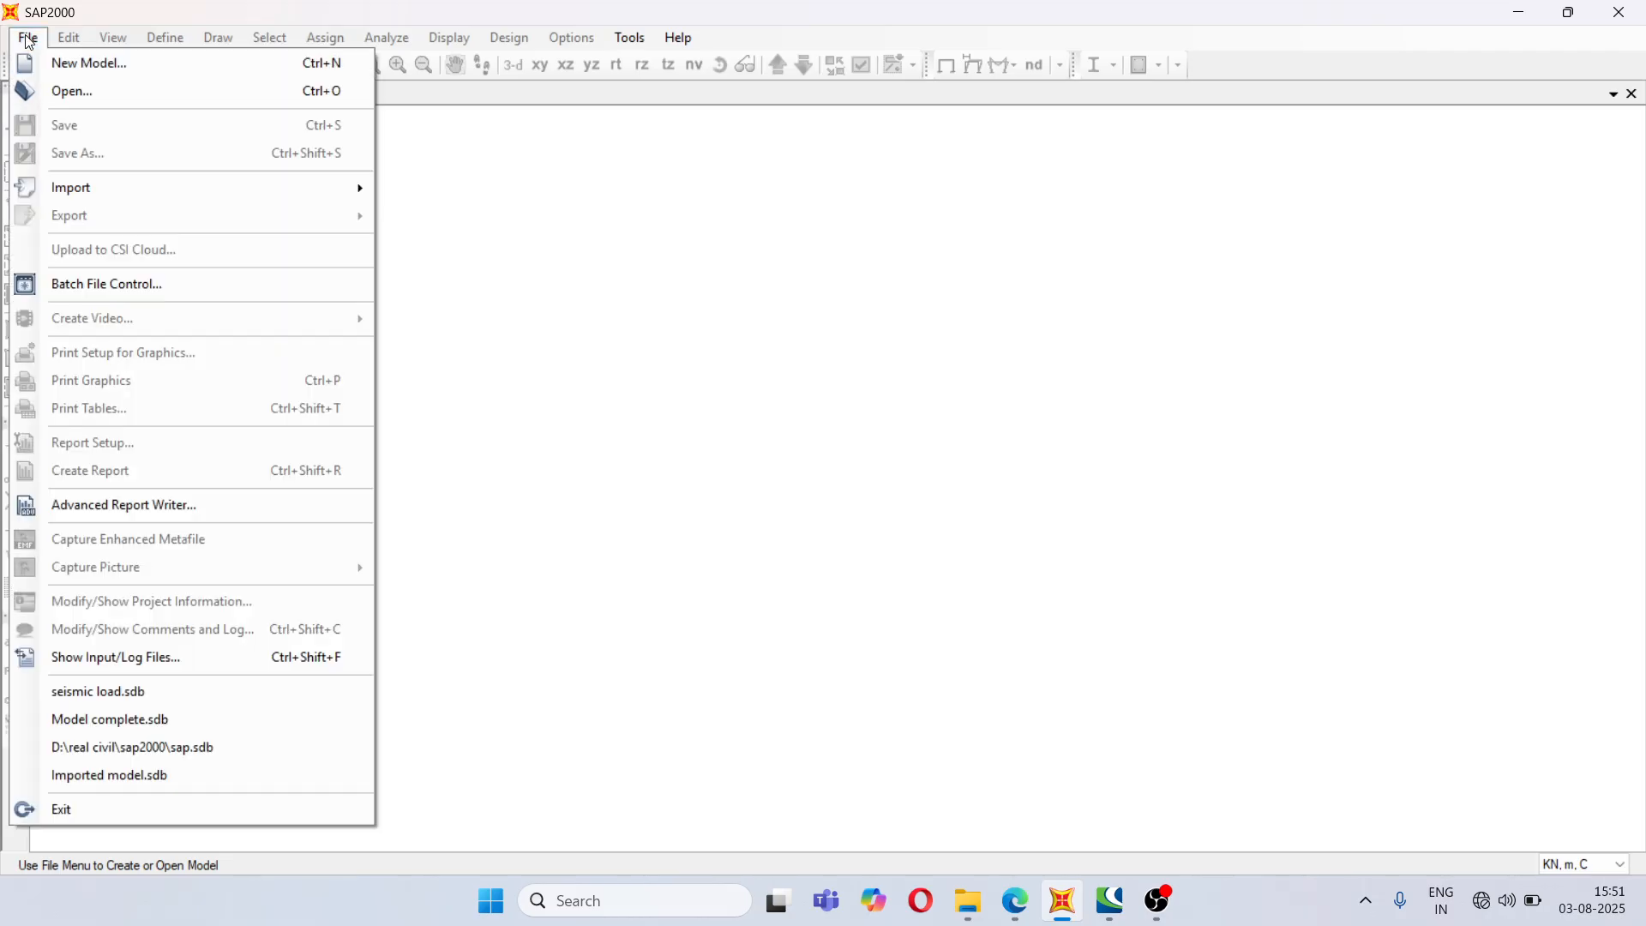
{"action": "left_click", "coordinate": [72, 65]}
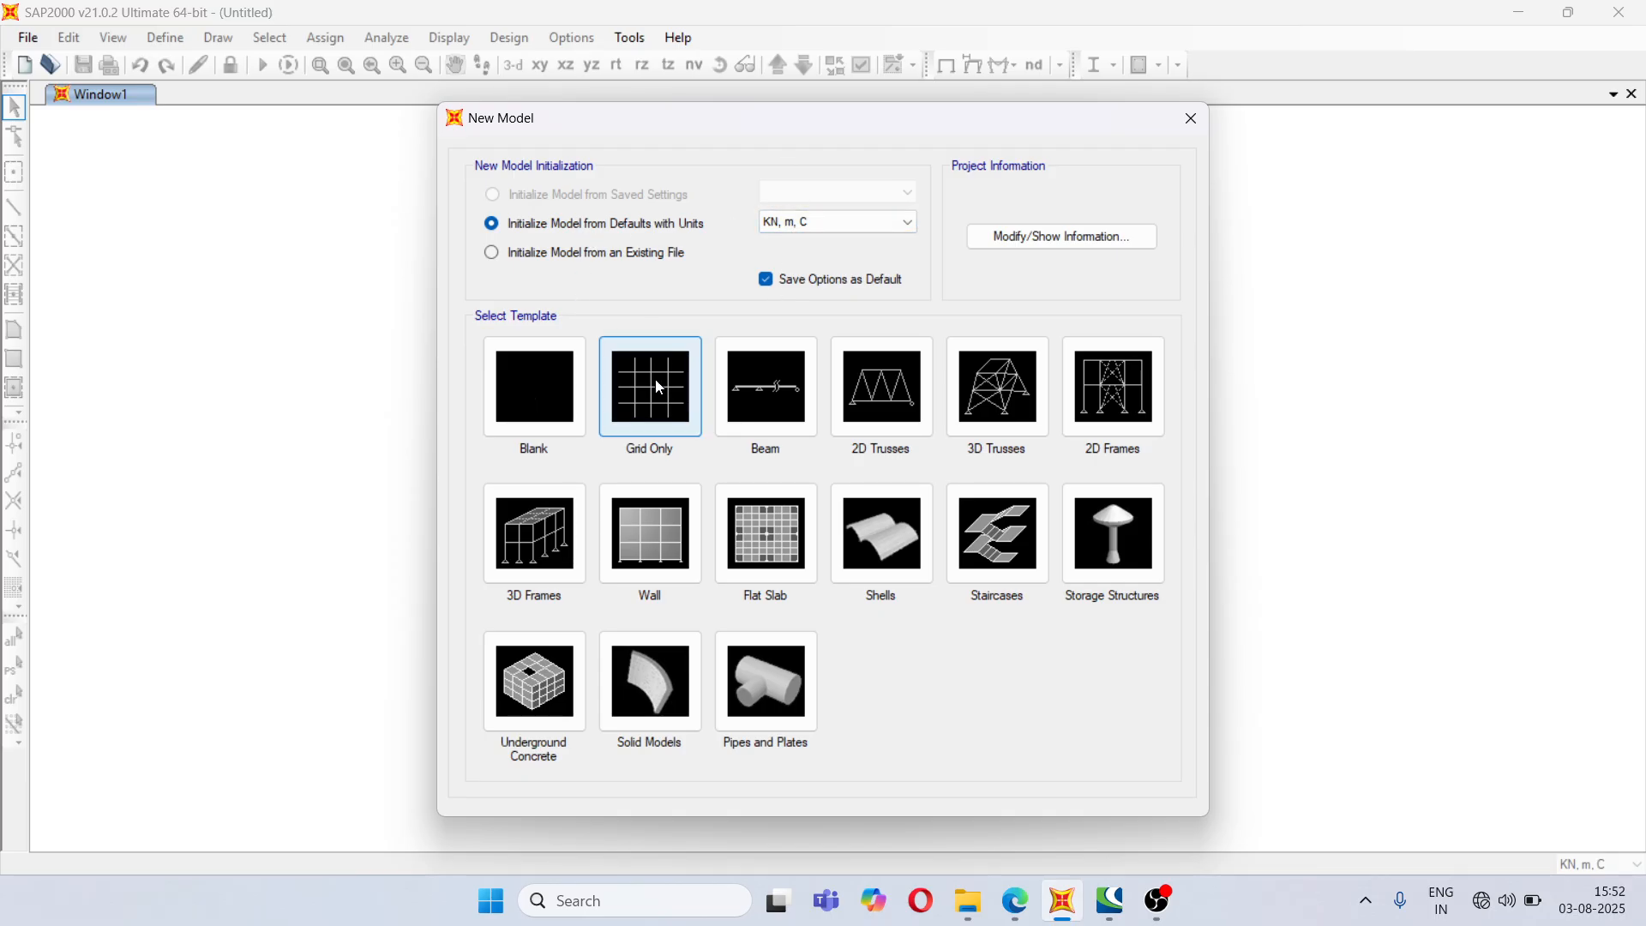
{"action": "left_click", "coordinate": [656, 422]}
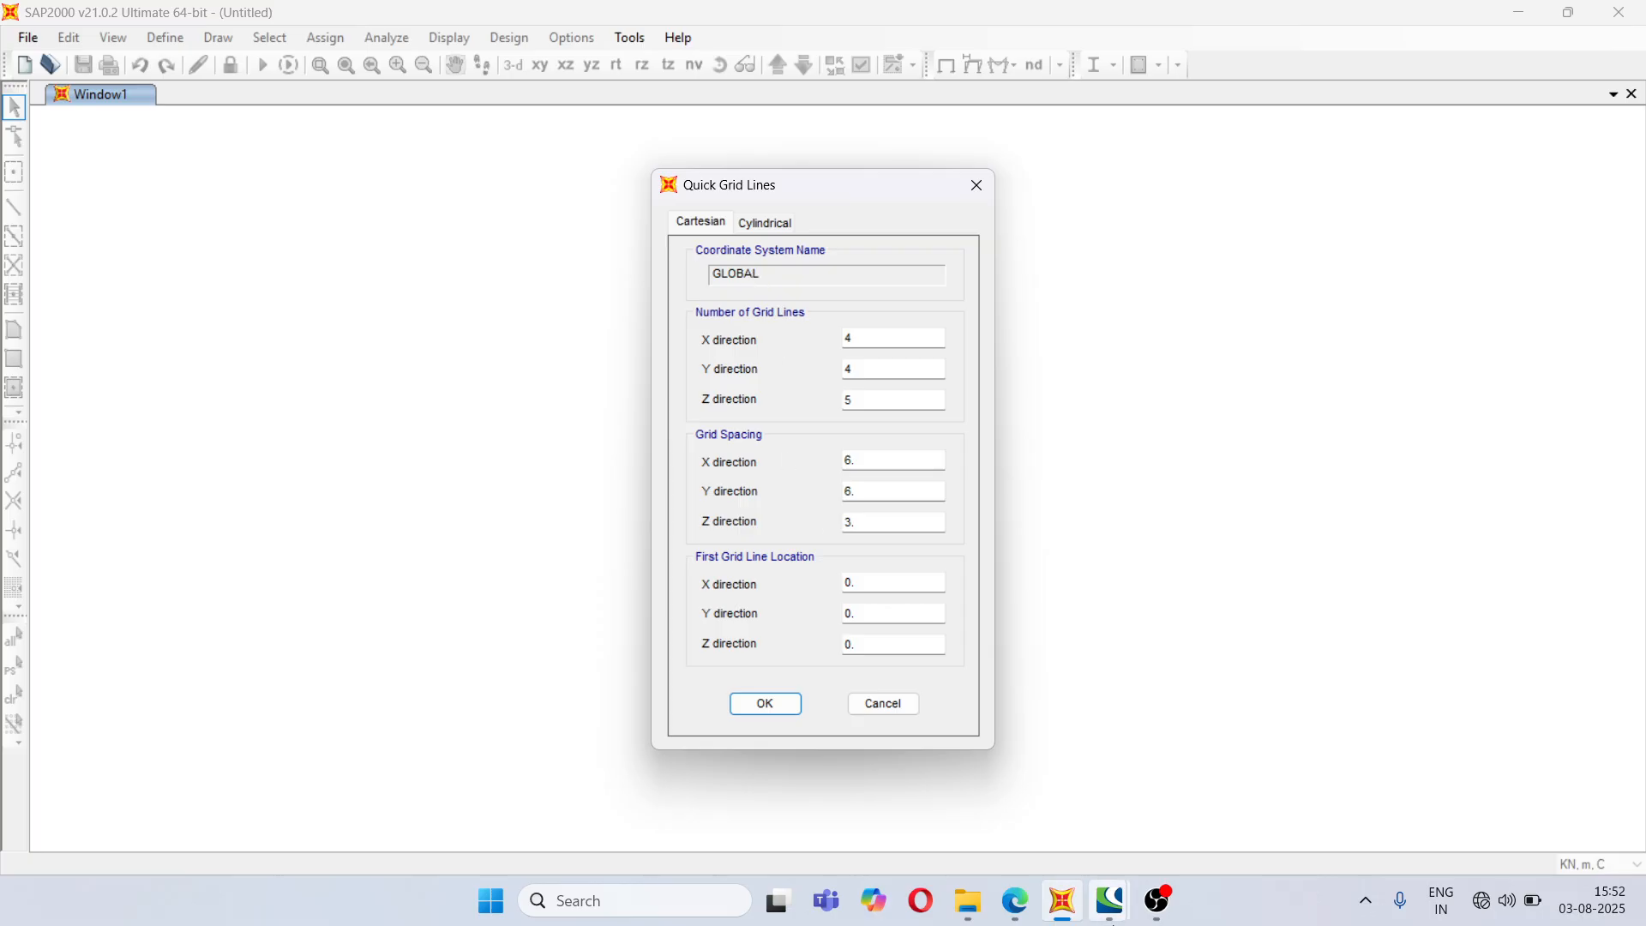
- Check the grid lines in the PDF's plan and elevation, and set the number of Z direction grid lines to 6 in SAP2000
{"action": "left_click", "coordinate": [1018, 907]}
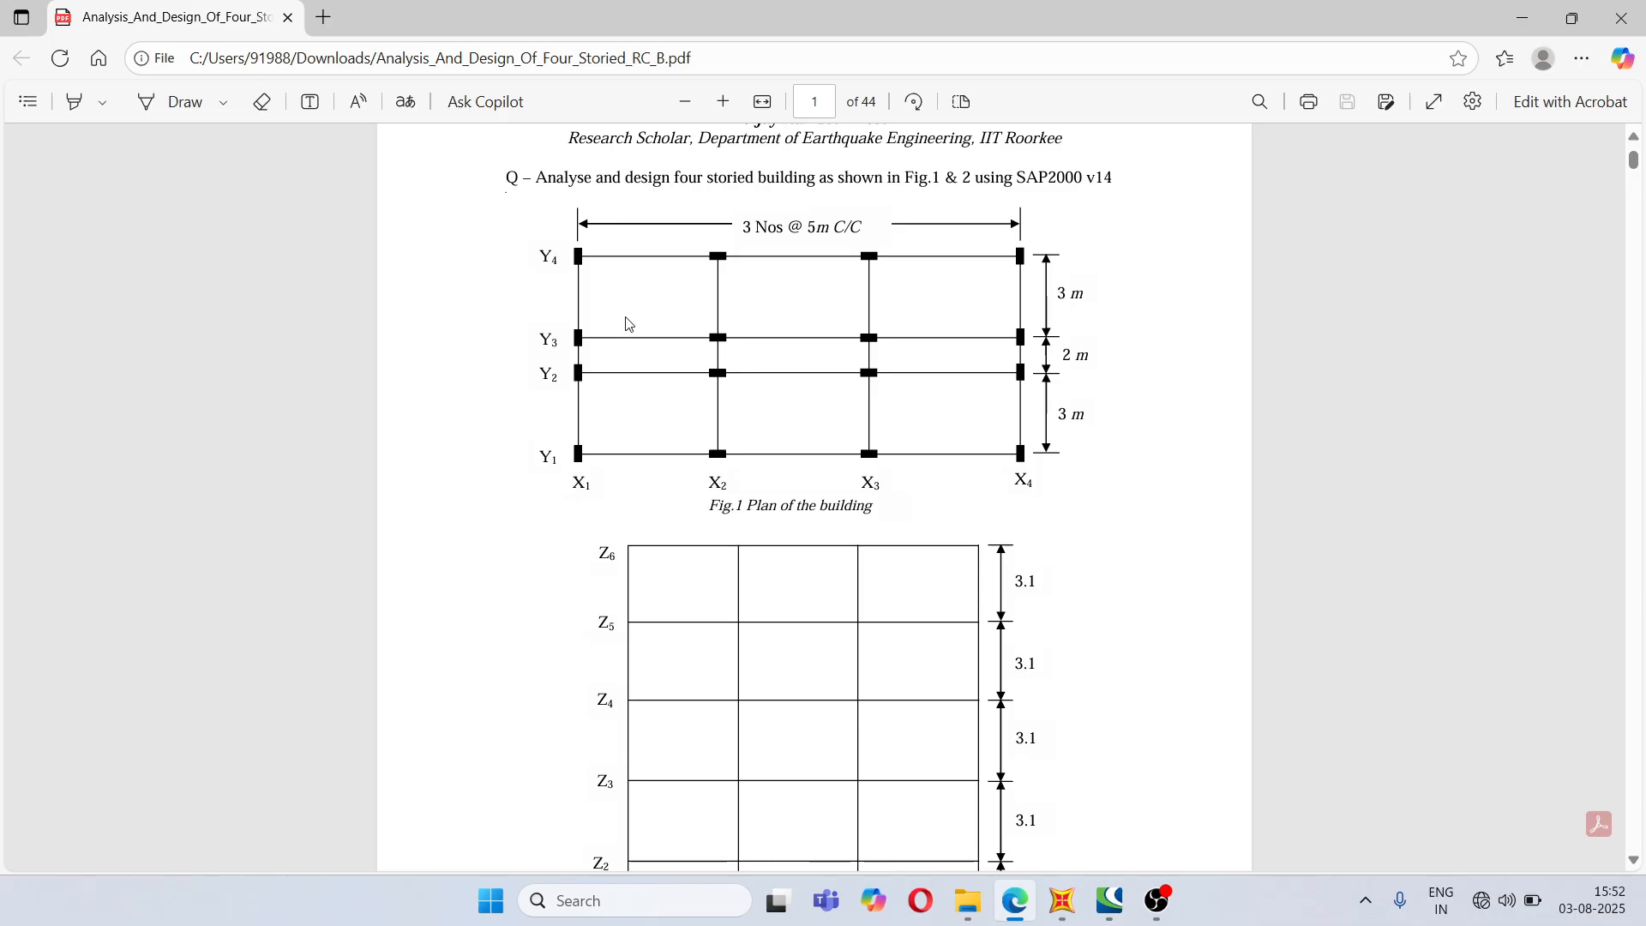
{"action": "scroll", "coordinate": [711, 405], "scroll_direction": "down", "scroll_amount": 2}
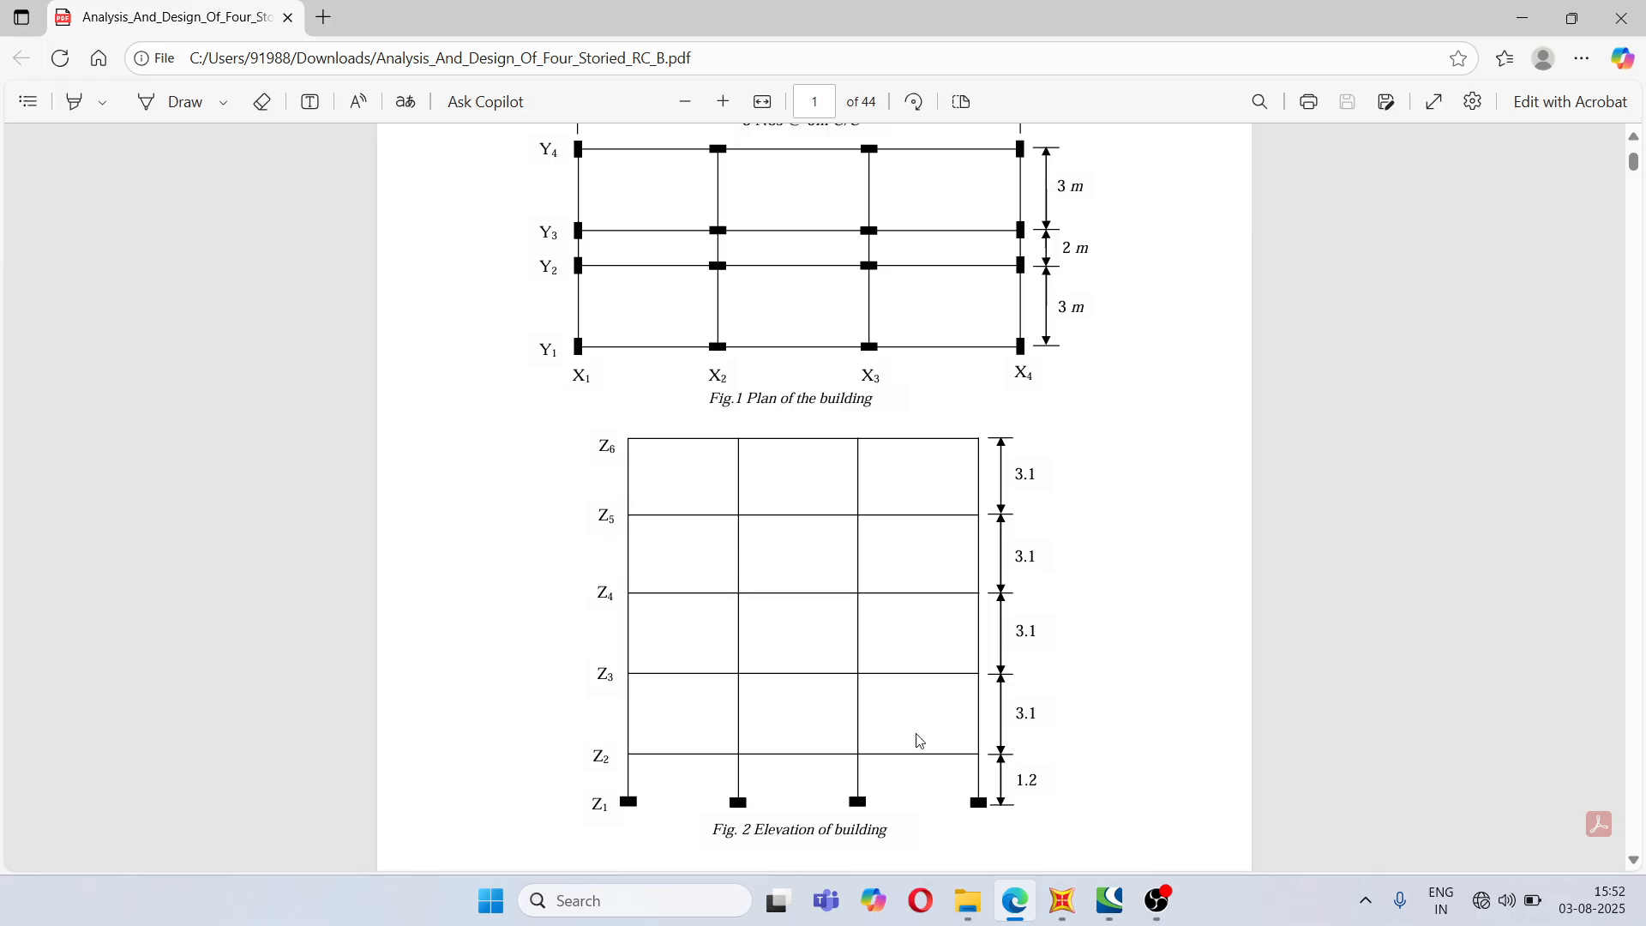
{"action": "left_click", "coordinate": [1063, 912]}
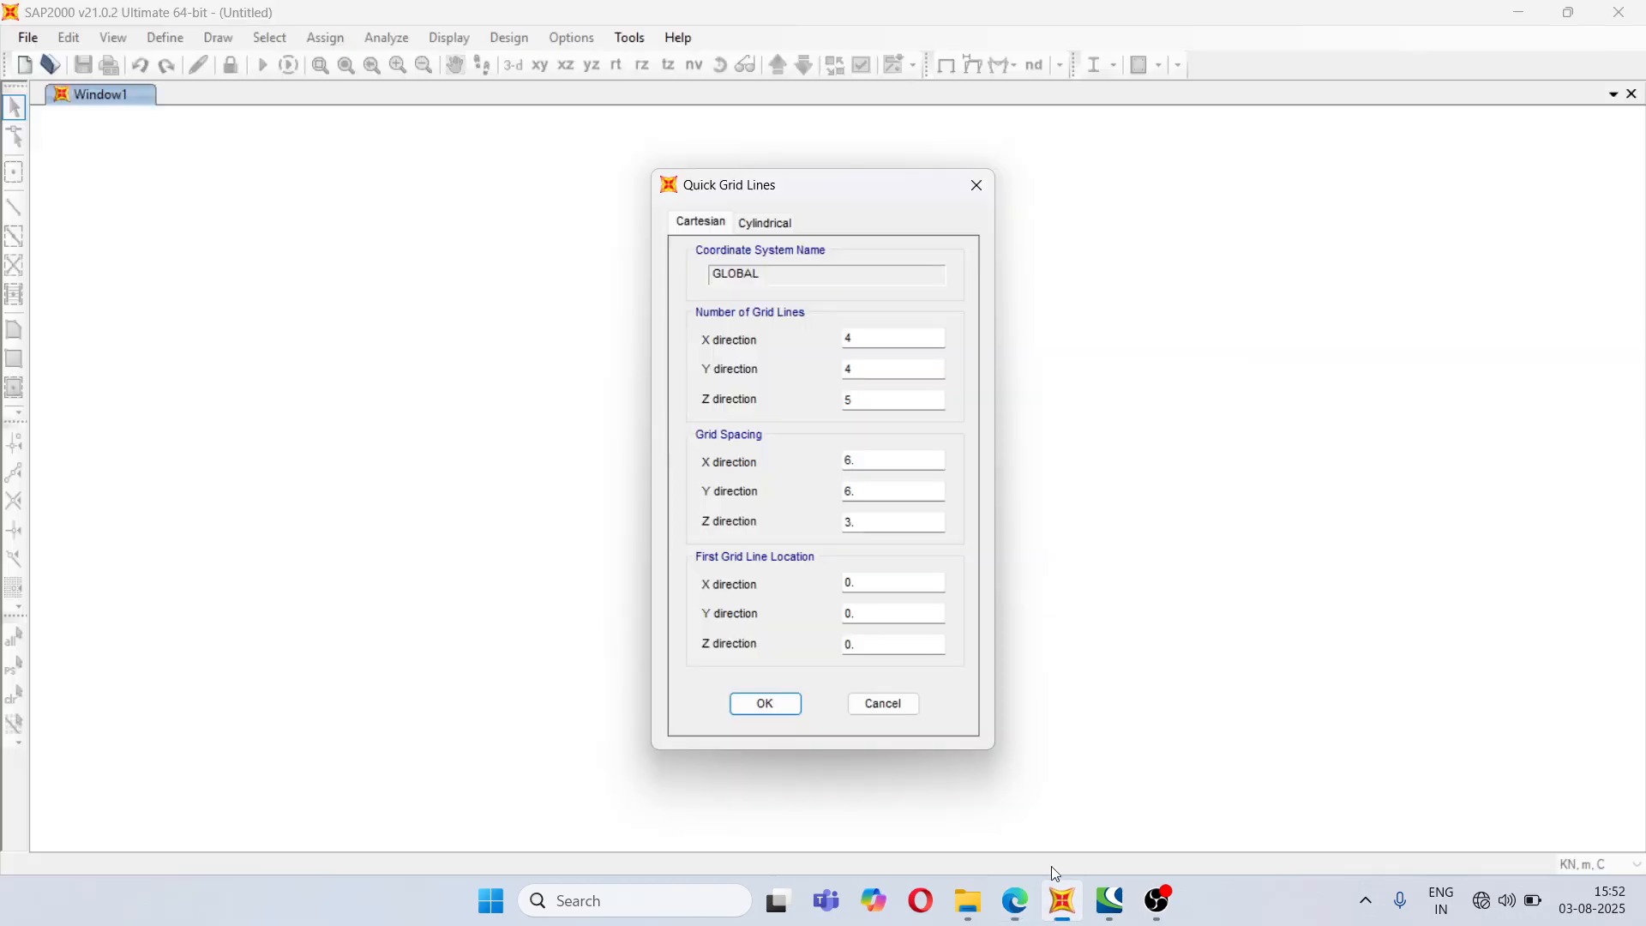
{"action": "double_click", "coordinate": [848, 405]}
{"action": "type", "text": "6"}
- Look up the X bay spacing in the PDF plan and set the X direction grid spacing to 5 m in SAP2000
{"action": "left_click", "coordinate": [860, 458]}
{"action": "left_click", "coordinate": [1015, 902]}
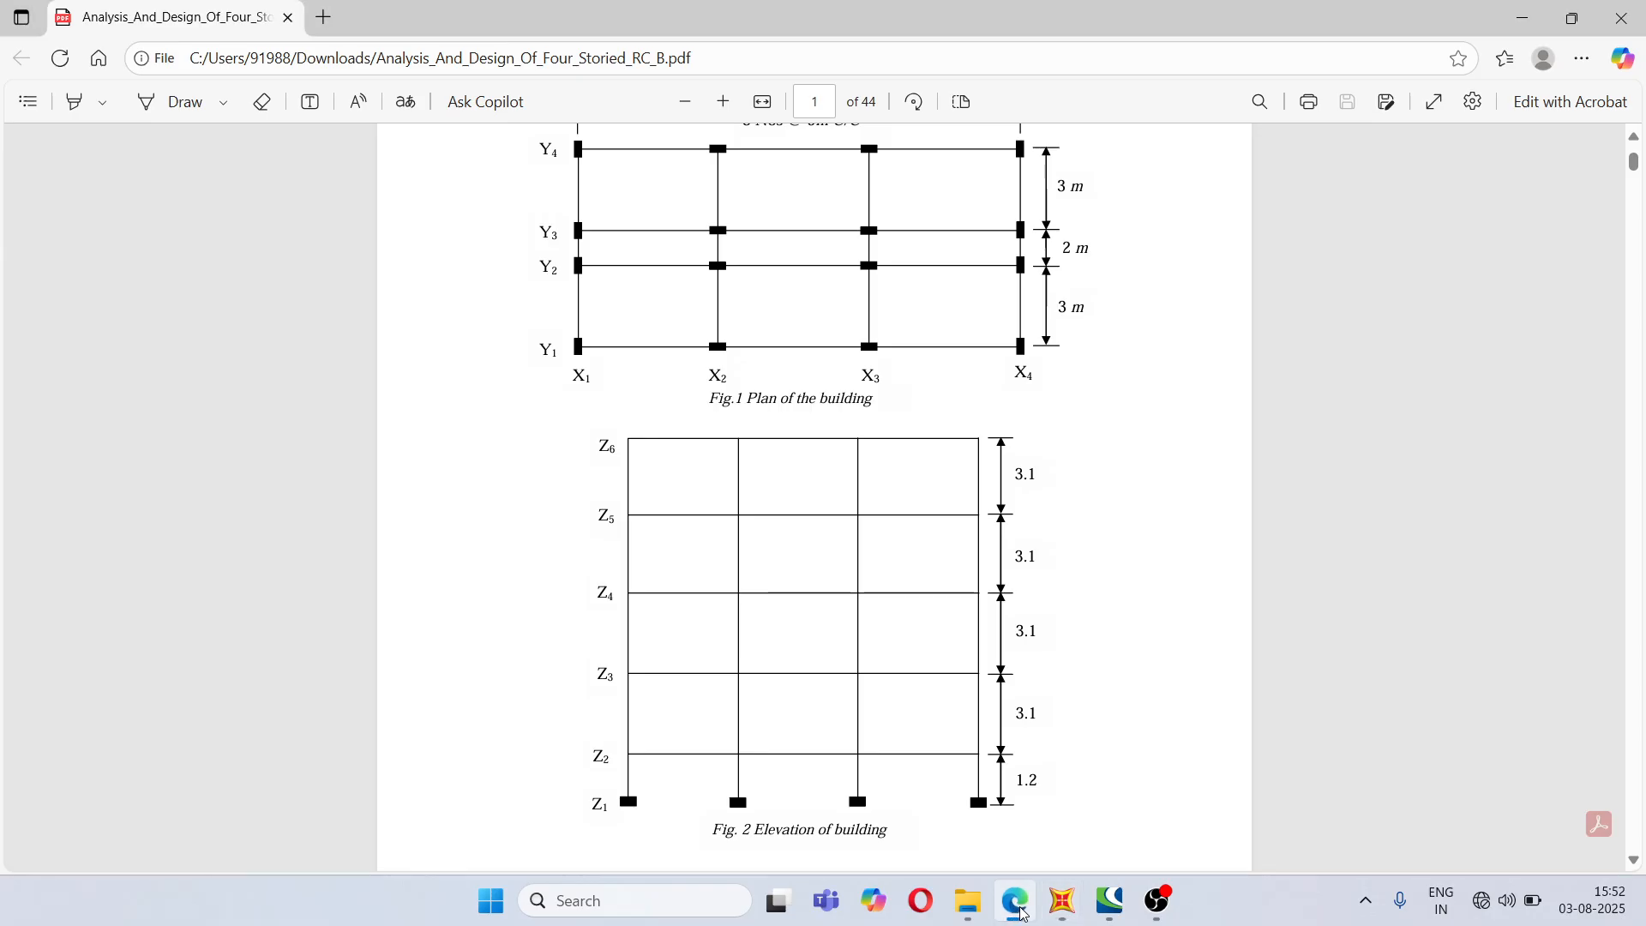
{"action": "scroll", "coordinate": [608, 486], "scroll_direction": "up", "scroll_amount": 2}
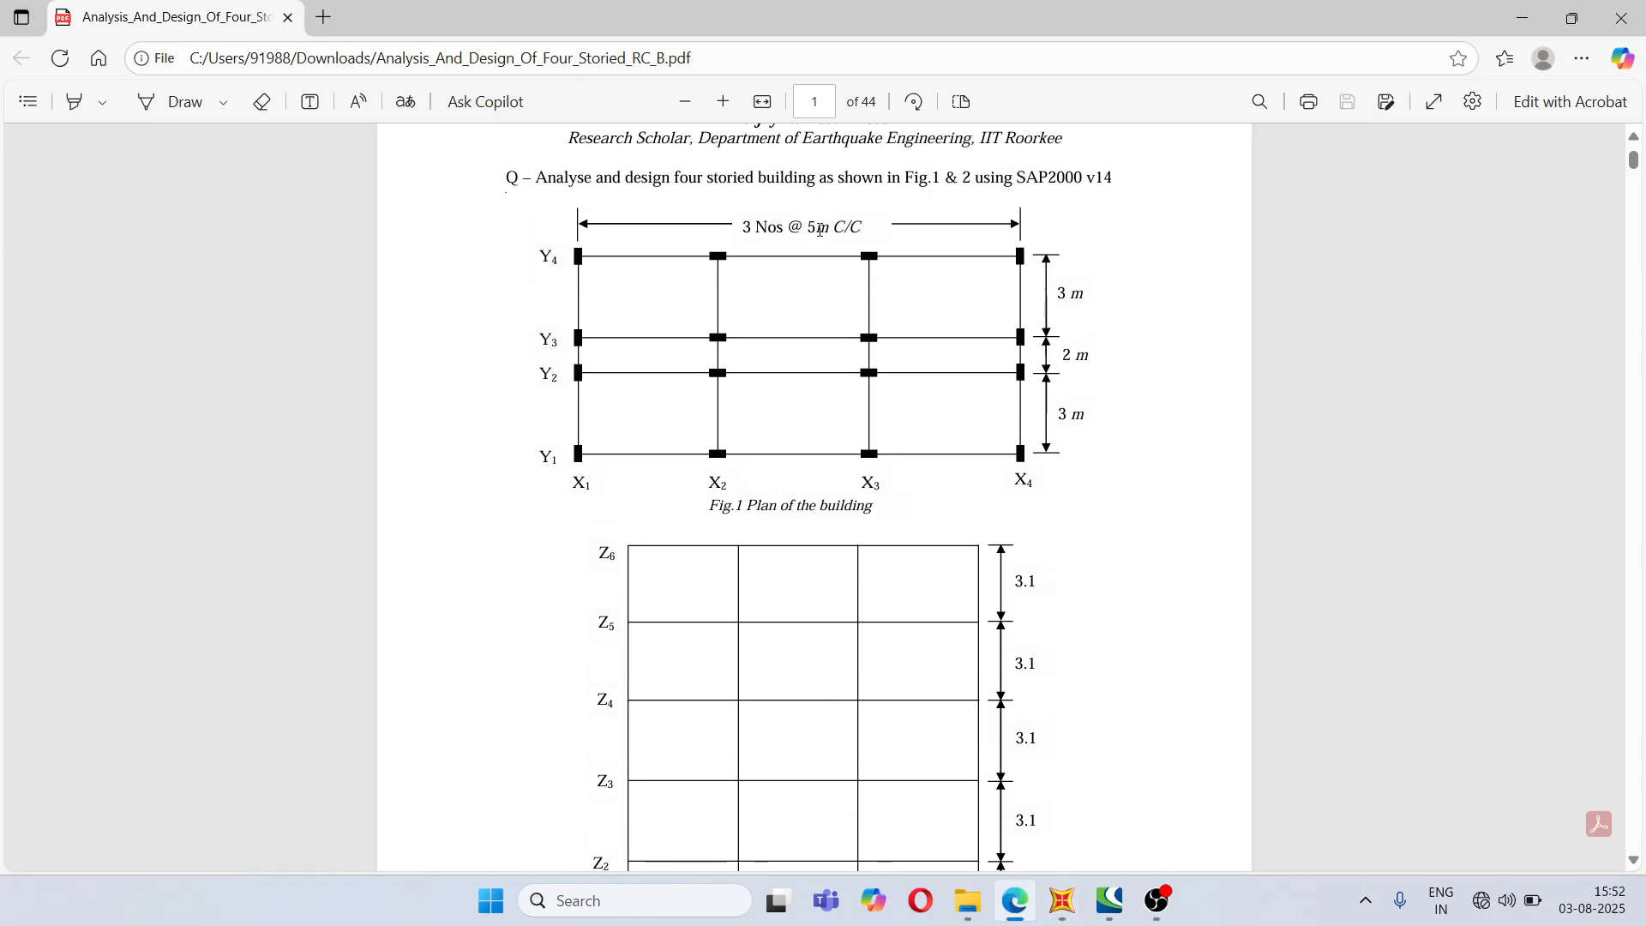
{"action": "left_click_drag", "start_coordinate": [788, 227], "coordinate": [877, 227]}
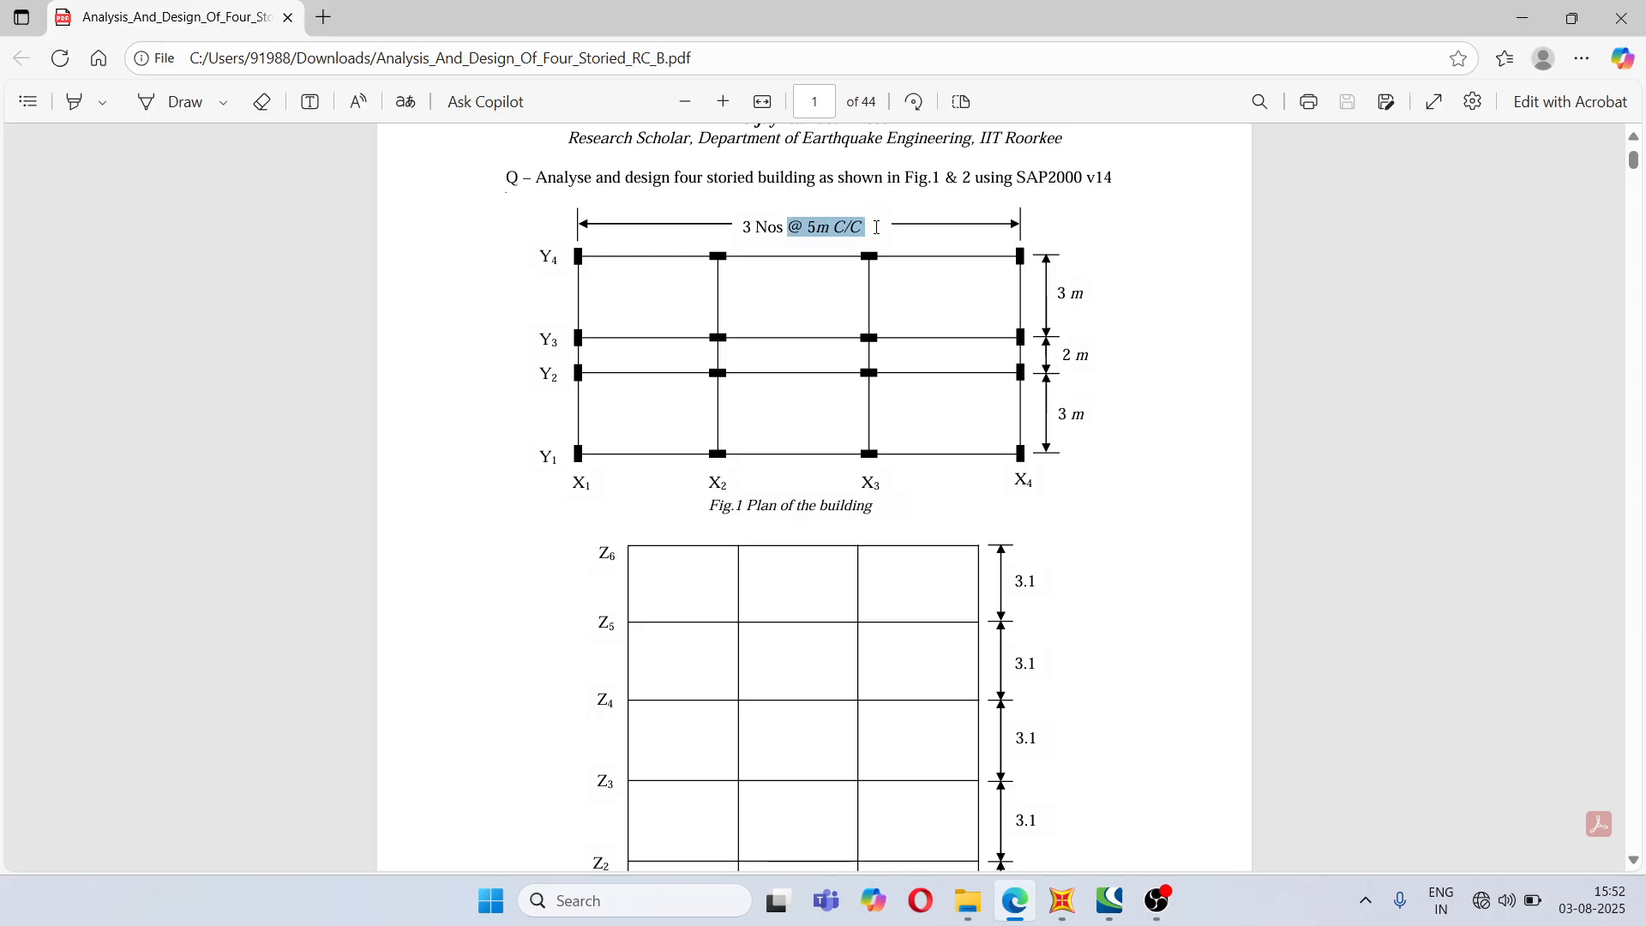
{"action": "left_click", "coordinate": [963, 373]}
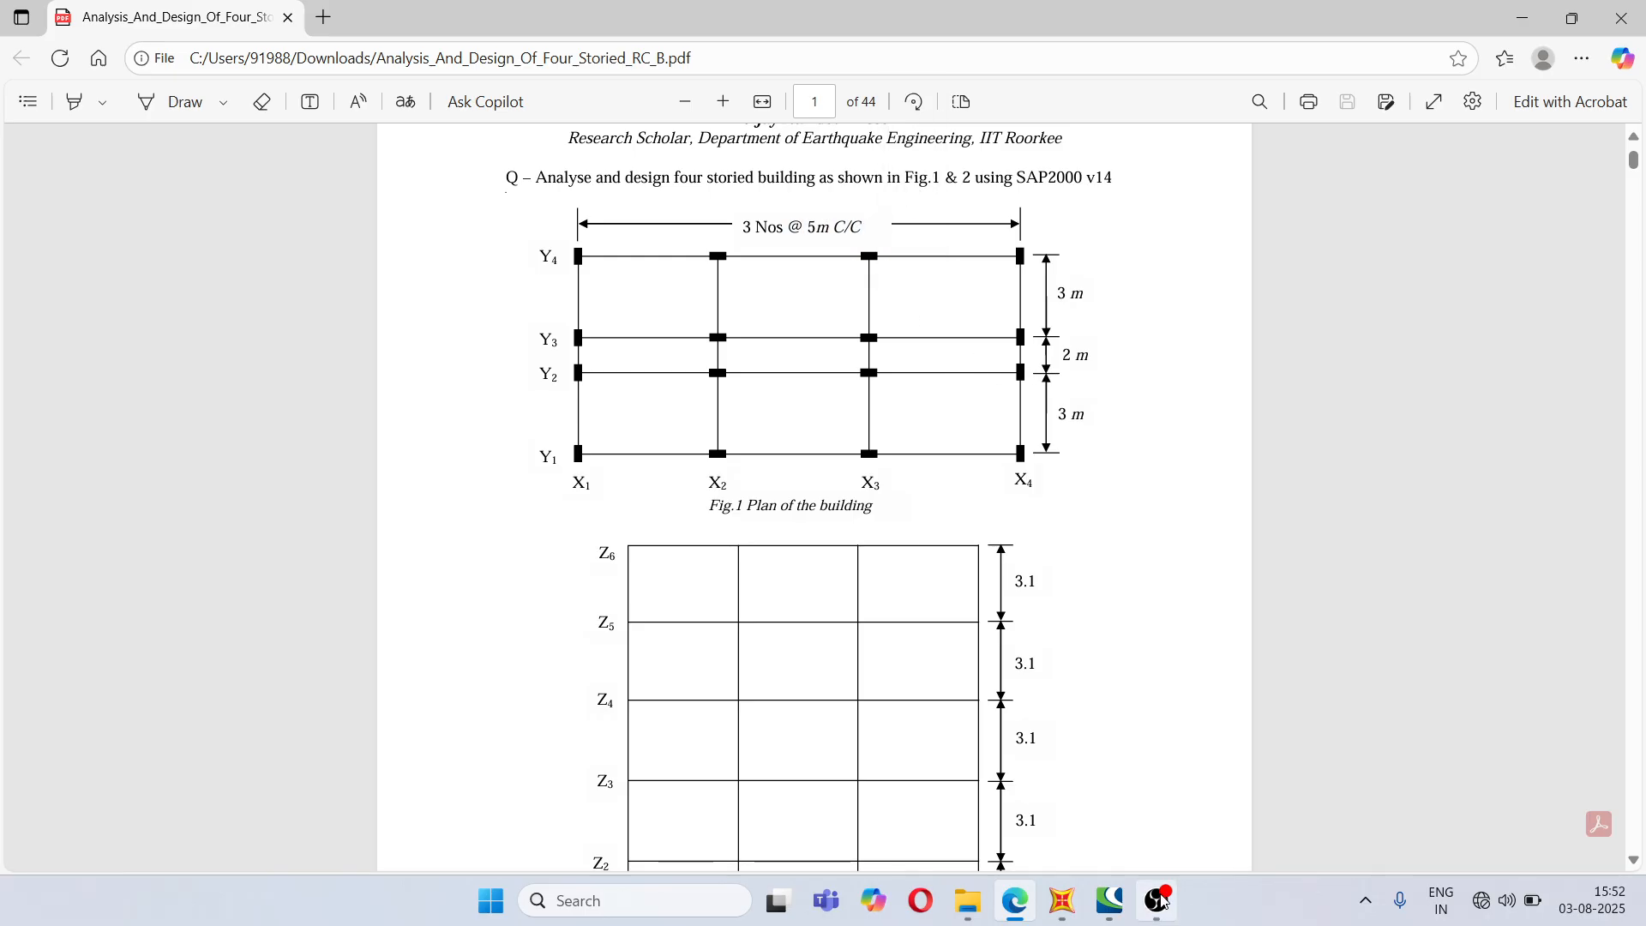
{"action": "left_click", "coordinate": [1063, 900]}
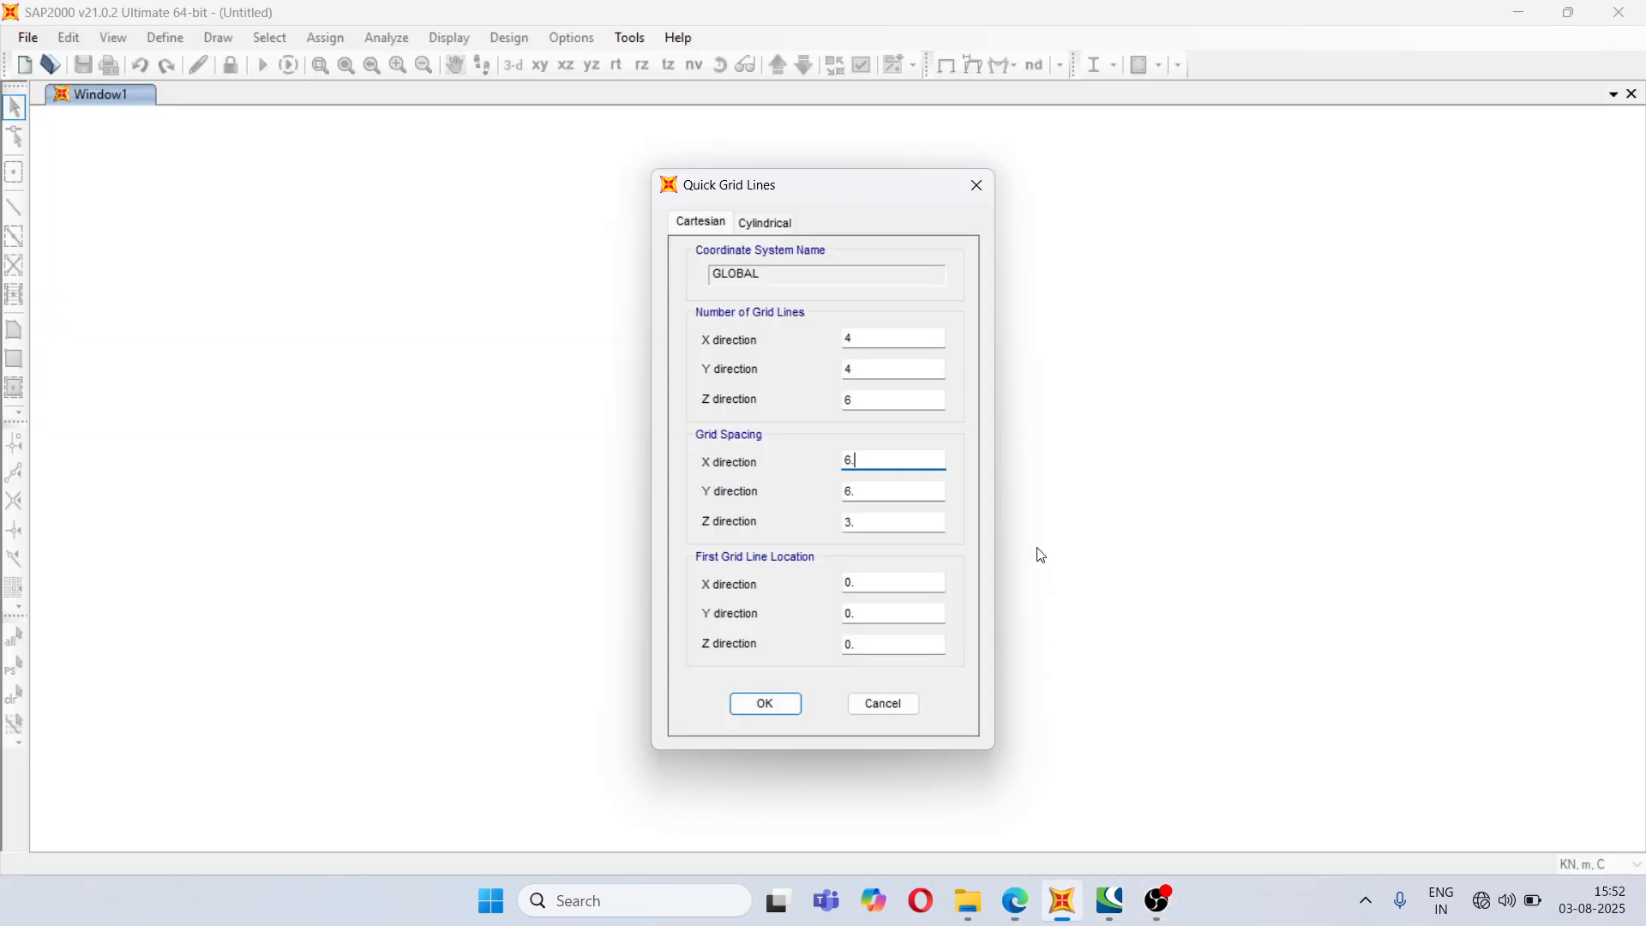
{"action": "double_click", "coordinate": [847, 468]}
{"action": "type", "text": "5"}
- Check the Y bay dimensions in the PDF plan and set the Y direction grid spacing to 3 m in SAP2000
{"action": "left_click", "coordinate": [1016, 900]}
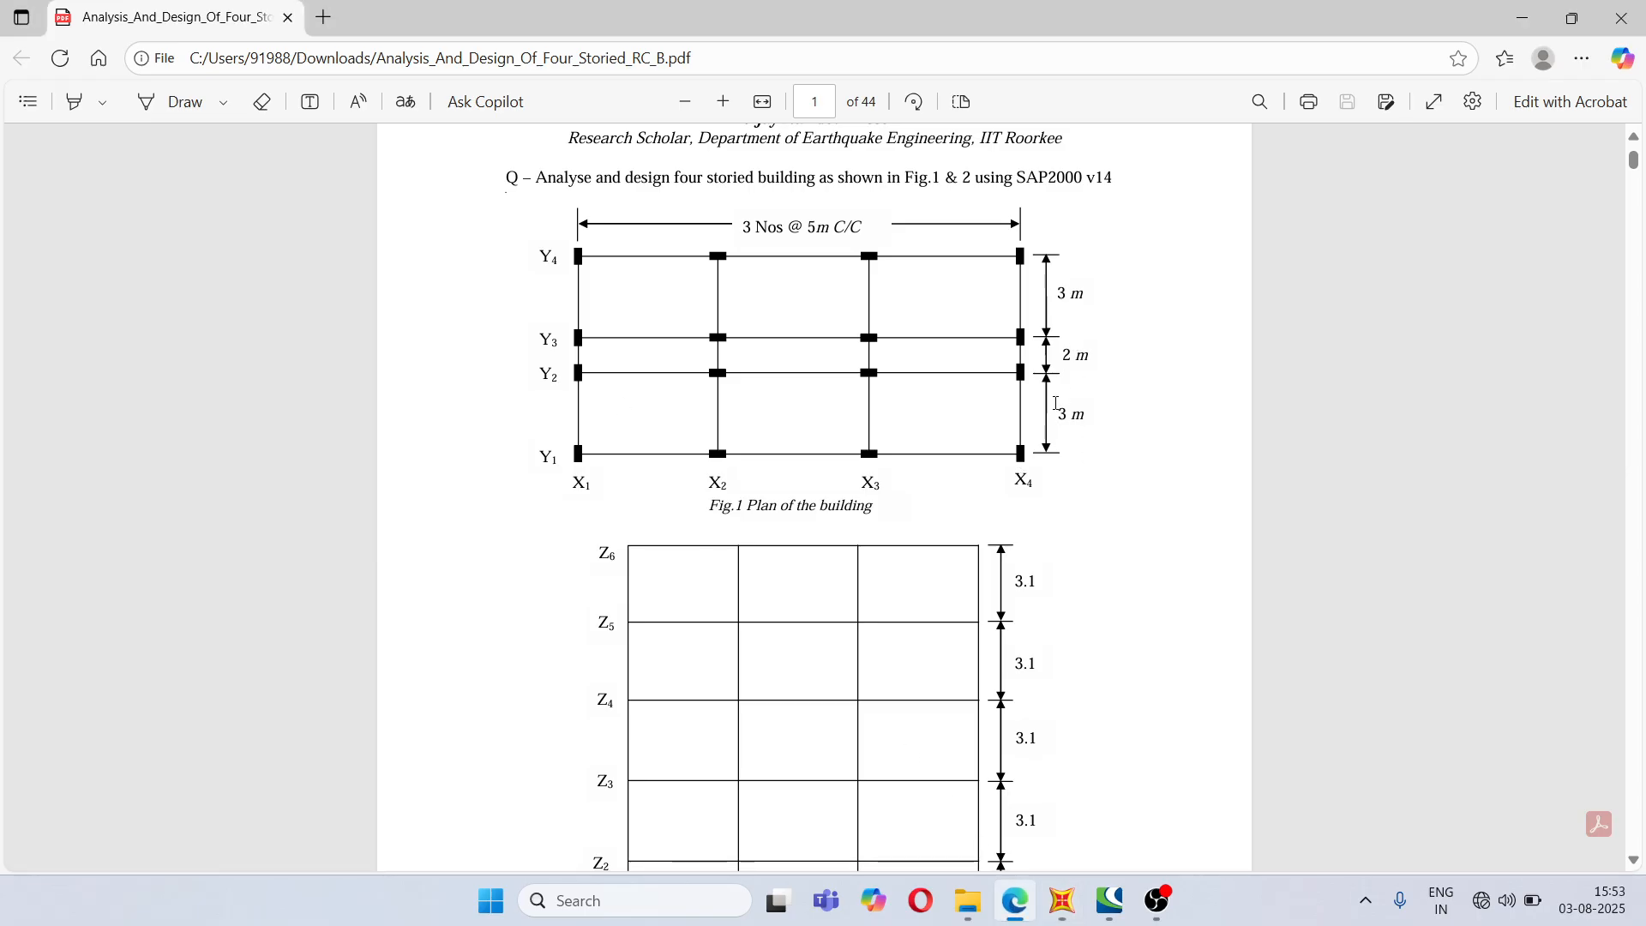
{"action": "left_click", "coordinate": [1063, 900]}
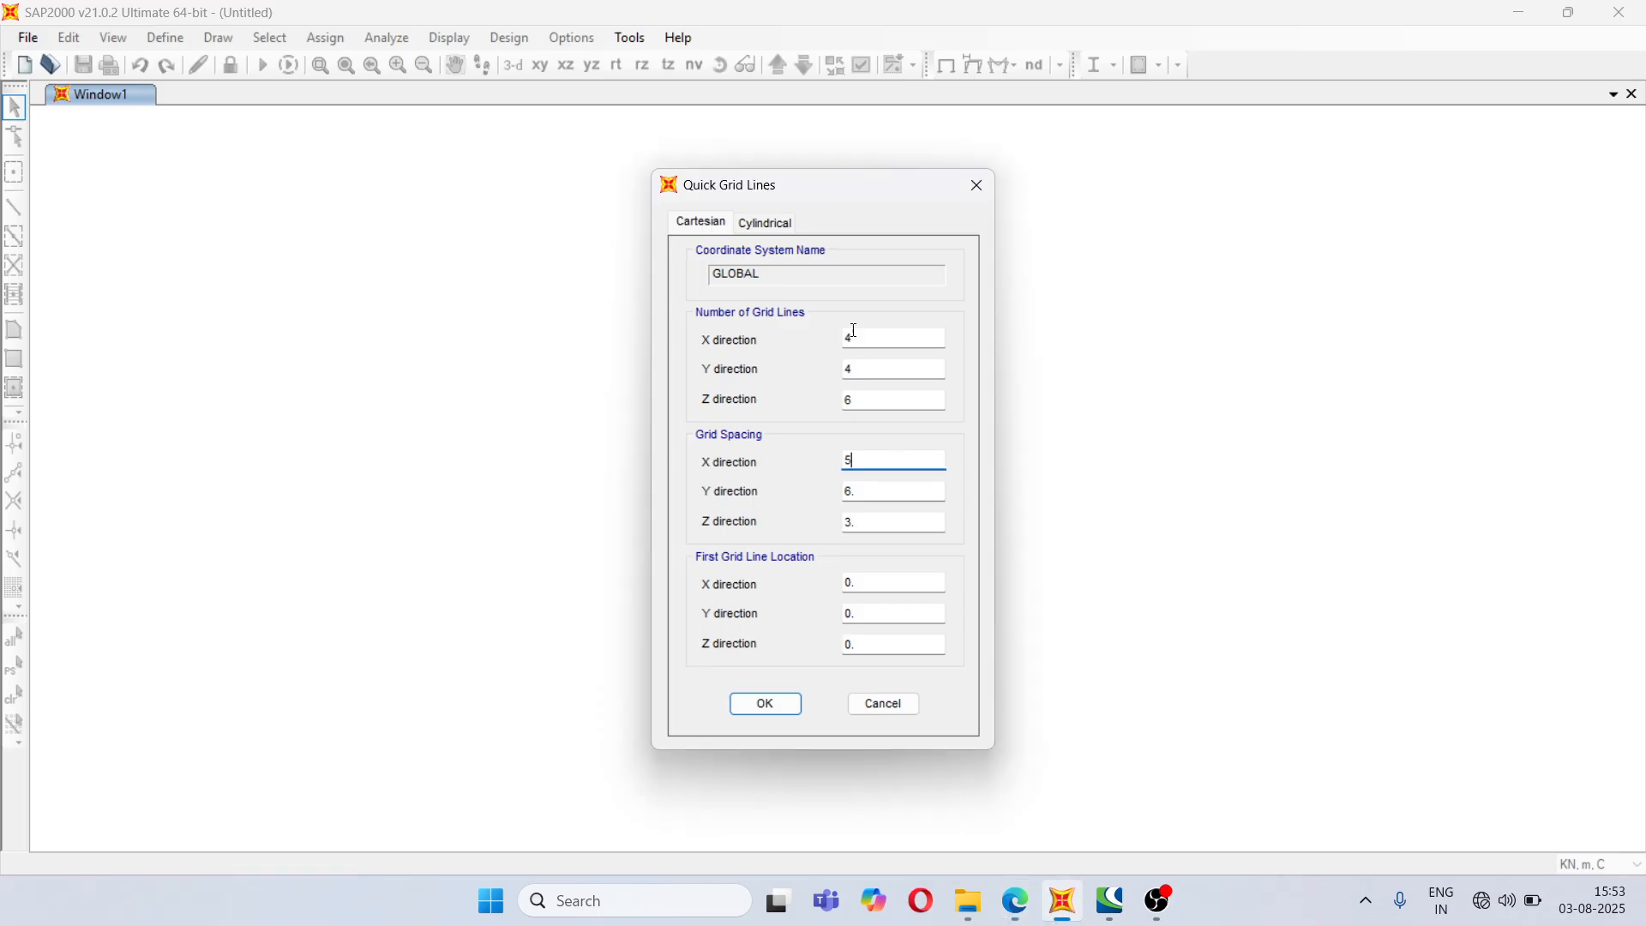
{"action": "key", "text": "Tab"}
{"action": "type", "text": "3"}
- Check the storey heights in the PDF elevation, set the Z direction grid spacing to 3.1 m and generate the grid in SAP2000
{"action": "mouse_move", "coordinate": [1016, 921]}
{"action": "left_click", "coordinate": [1029, 837]}
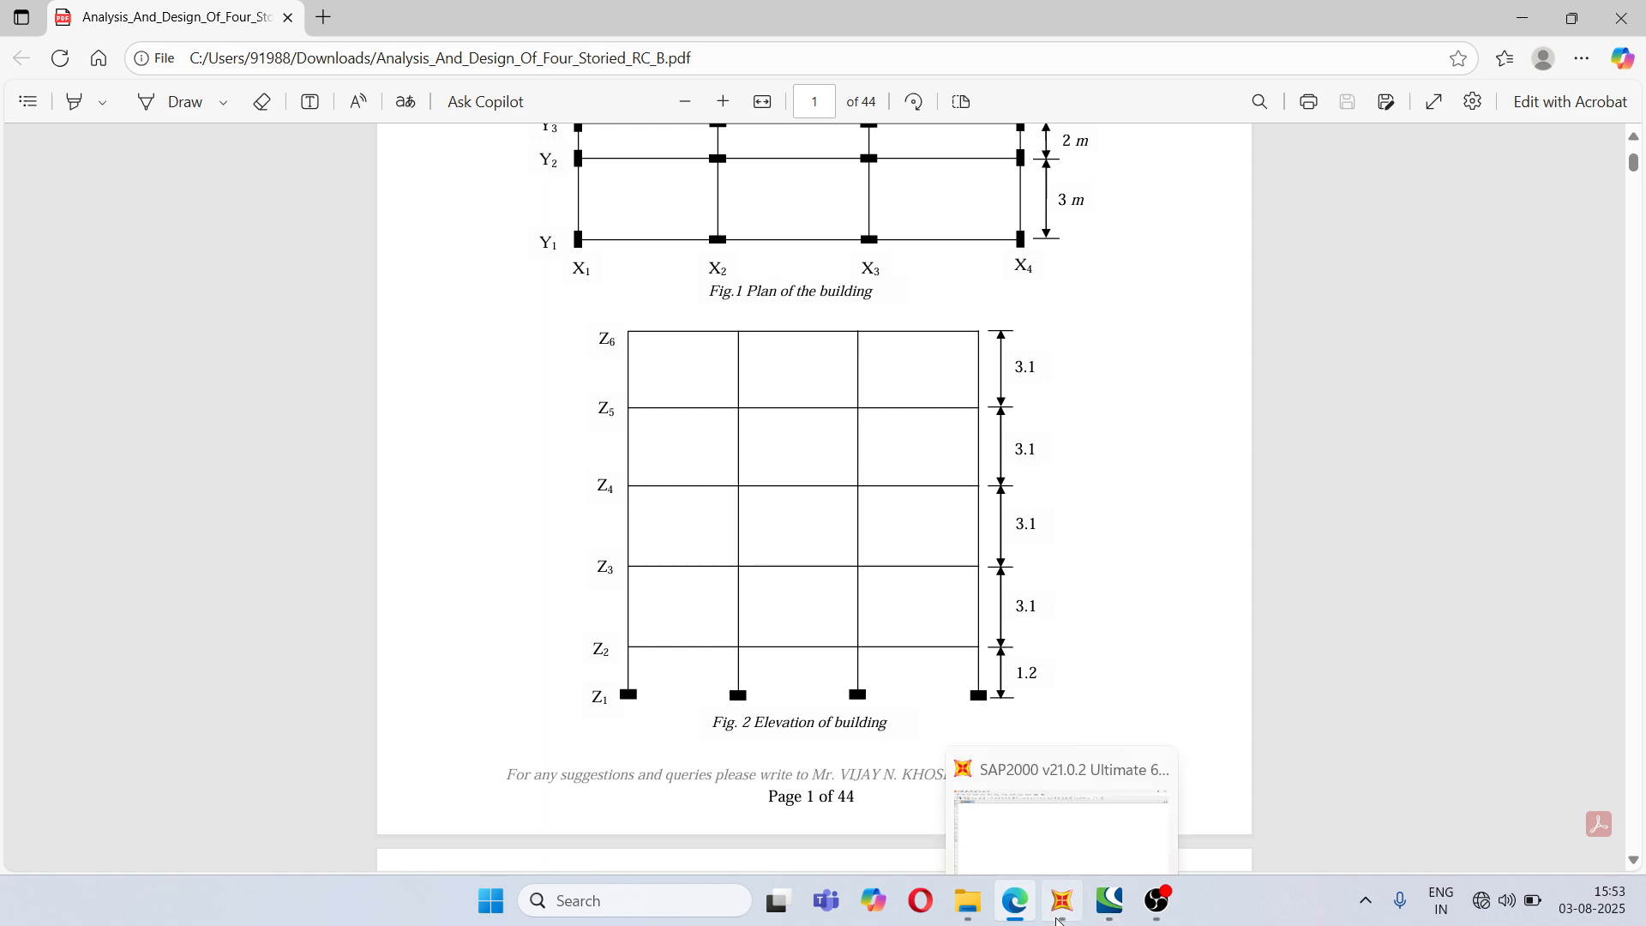
{"action": "left_click", "coordinate": [1063, 900]}
{"action": "left_click_drag", "start_coordinate": [869, 526], "coordinate": [827, 531]}
{"action": "type", "text": "3.1"}
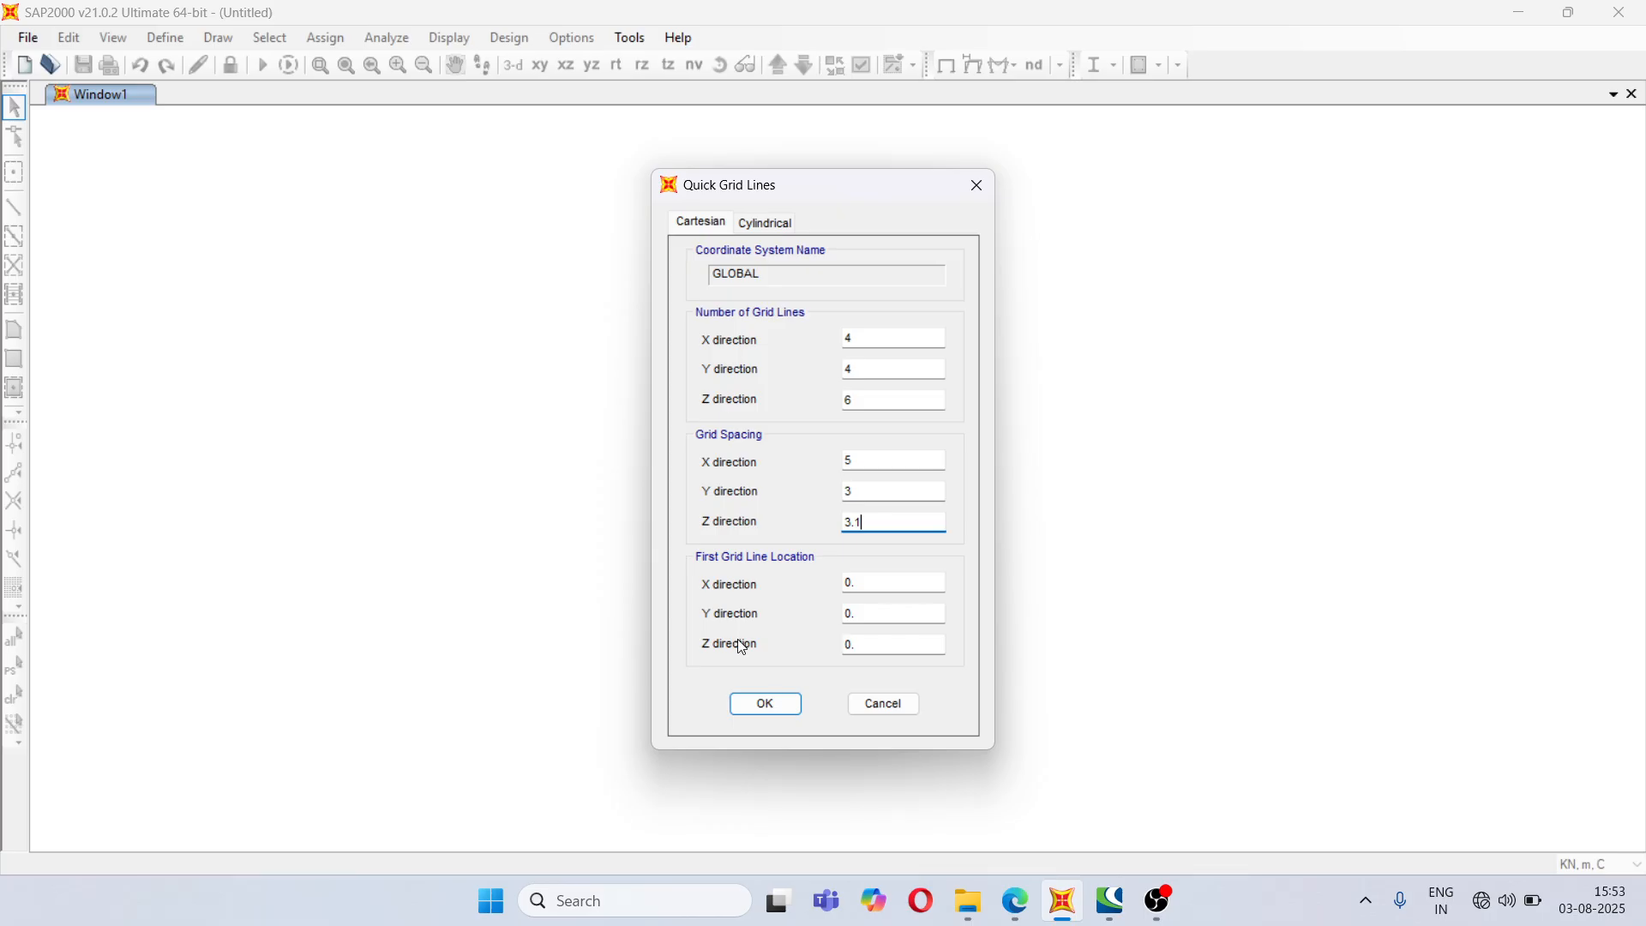
{"action": "left_click", "coordinate": [783, 709]}
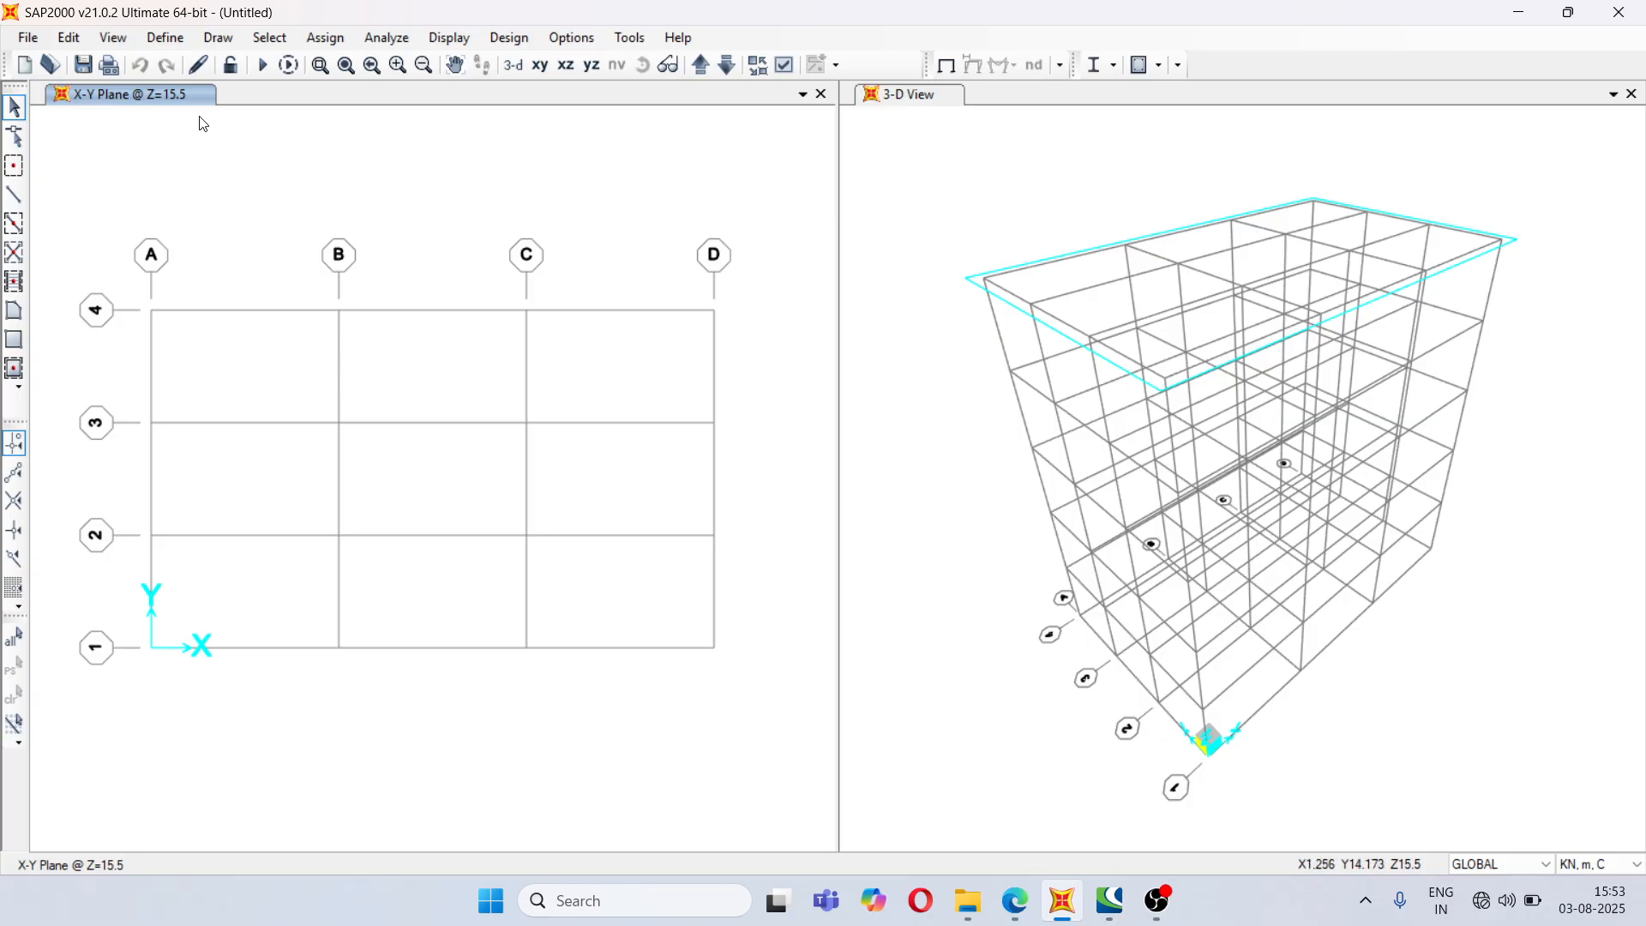
- Open the grid data of the GLOBAL coordinate system for modification
{"action": "left_click", "coordinate": [68, 38]}
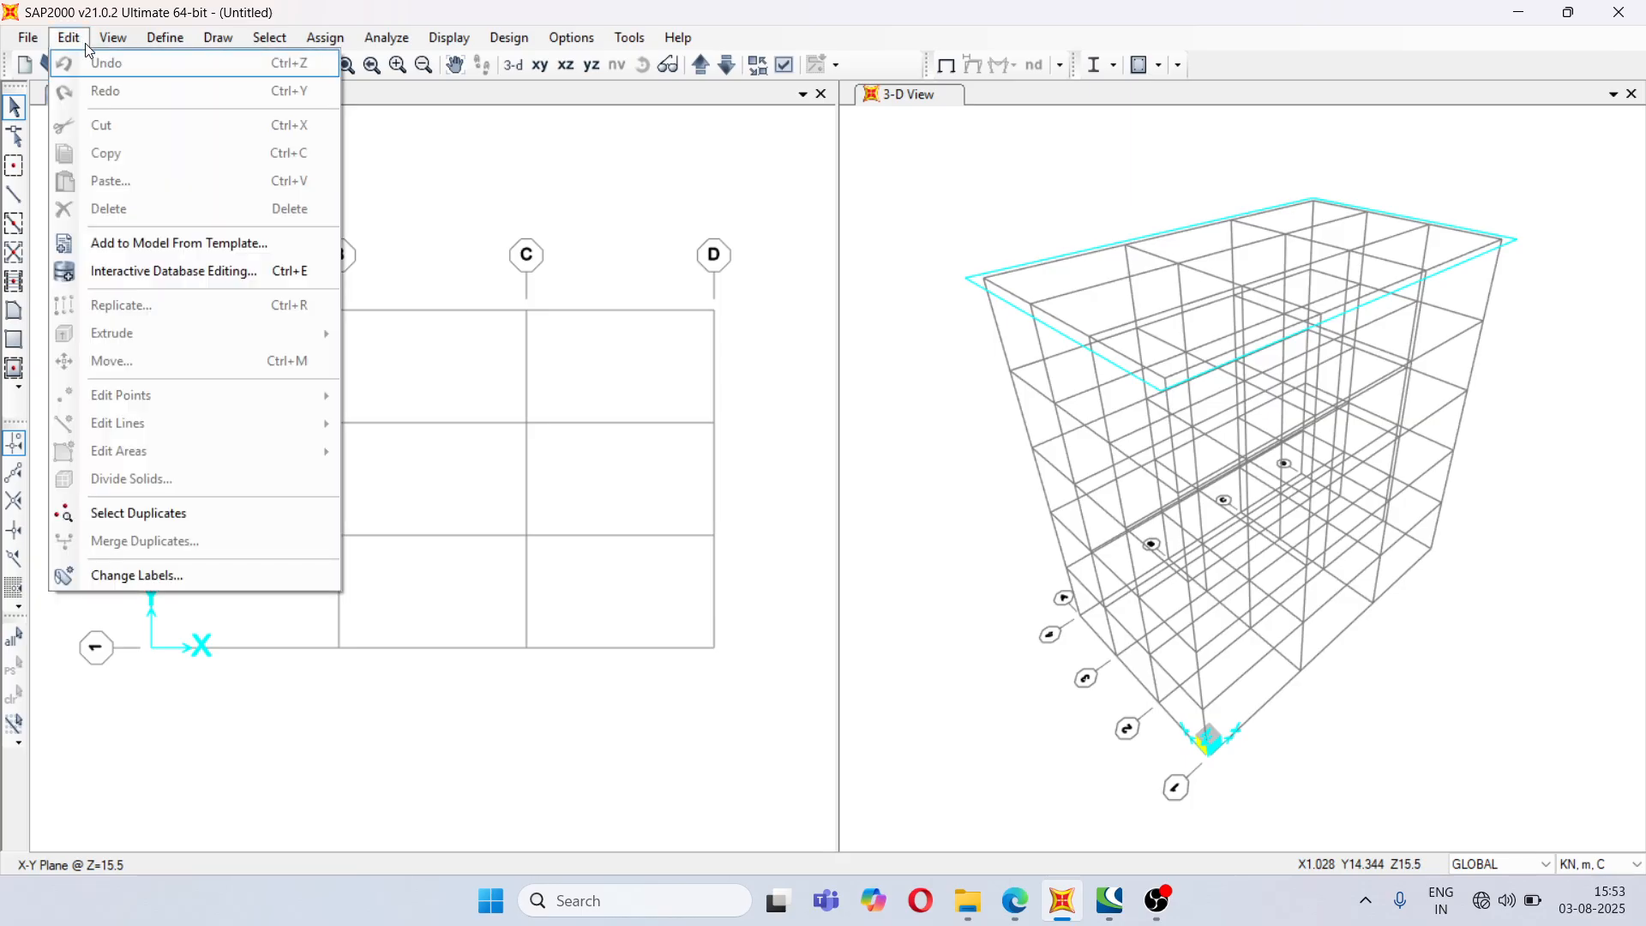
{"action": "mouse_move", "coordinate": [180, 44]}
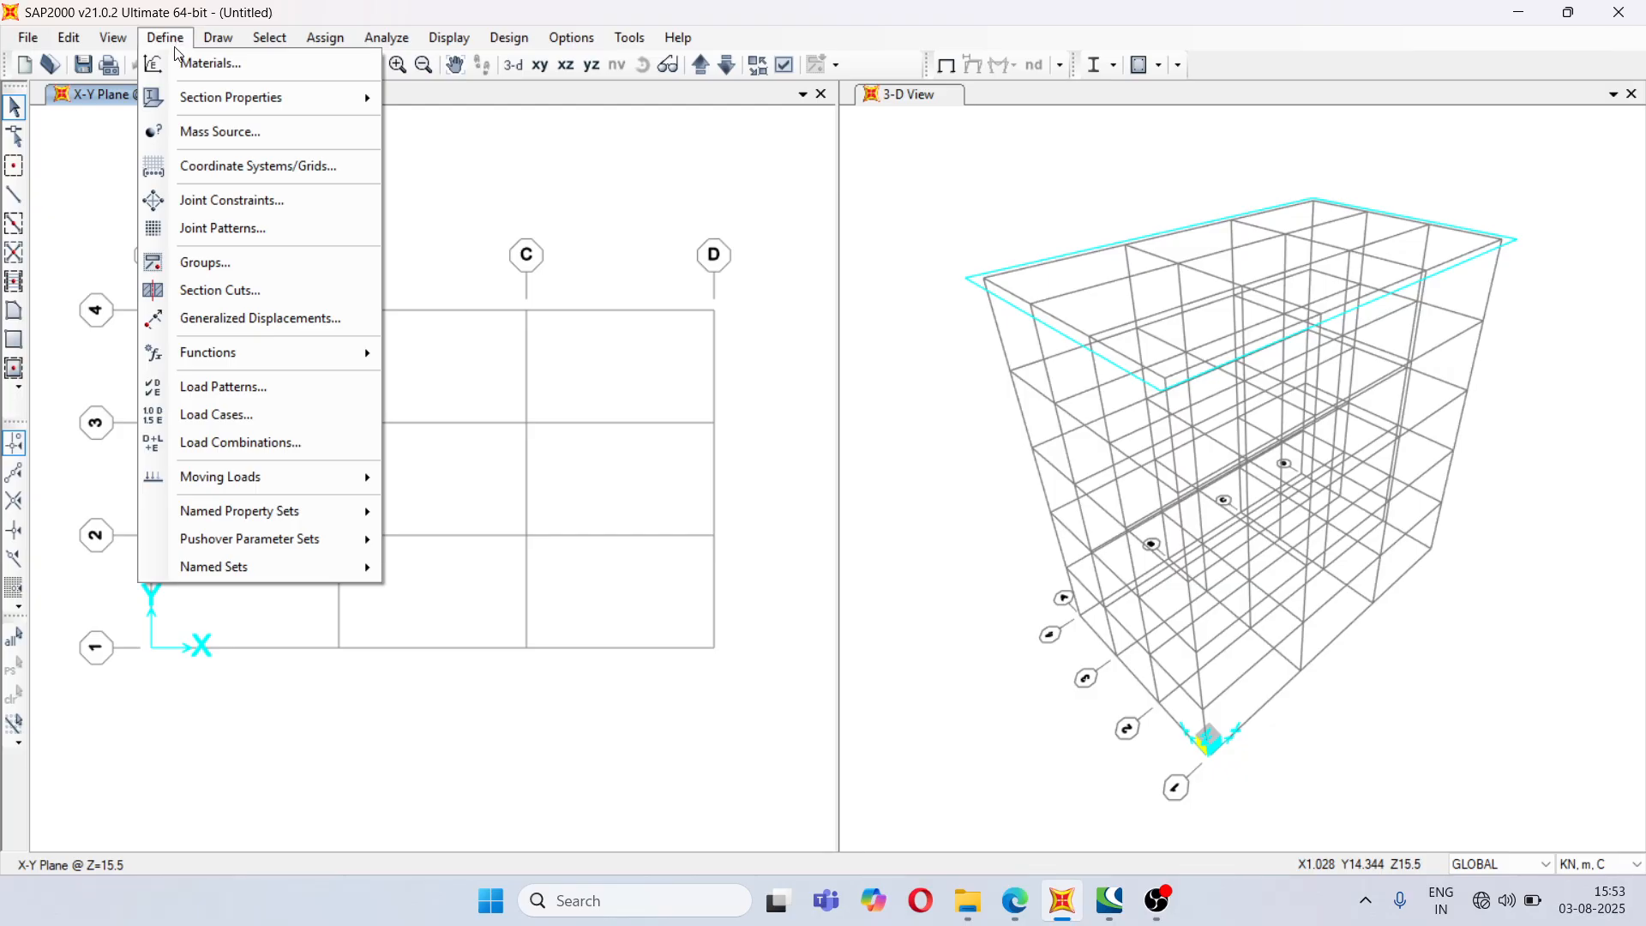
{"action": "left_click", "coordinate": [253, 166]}
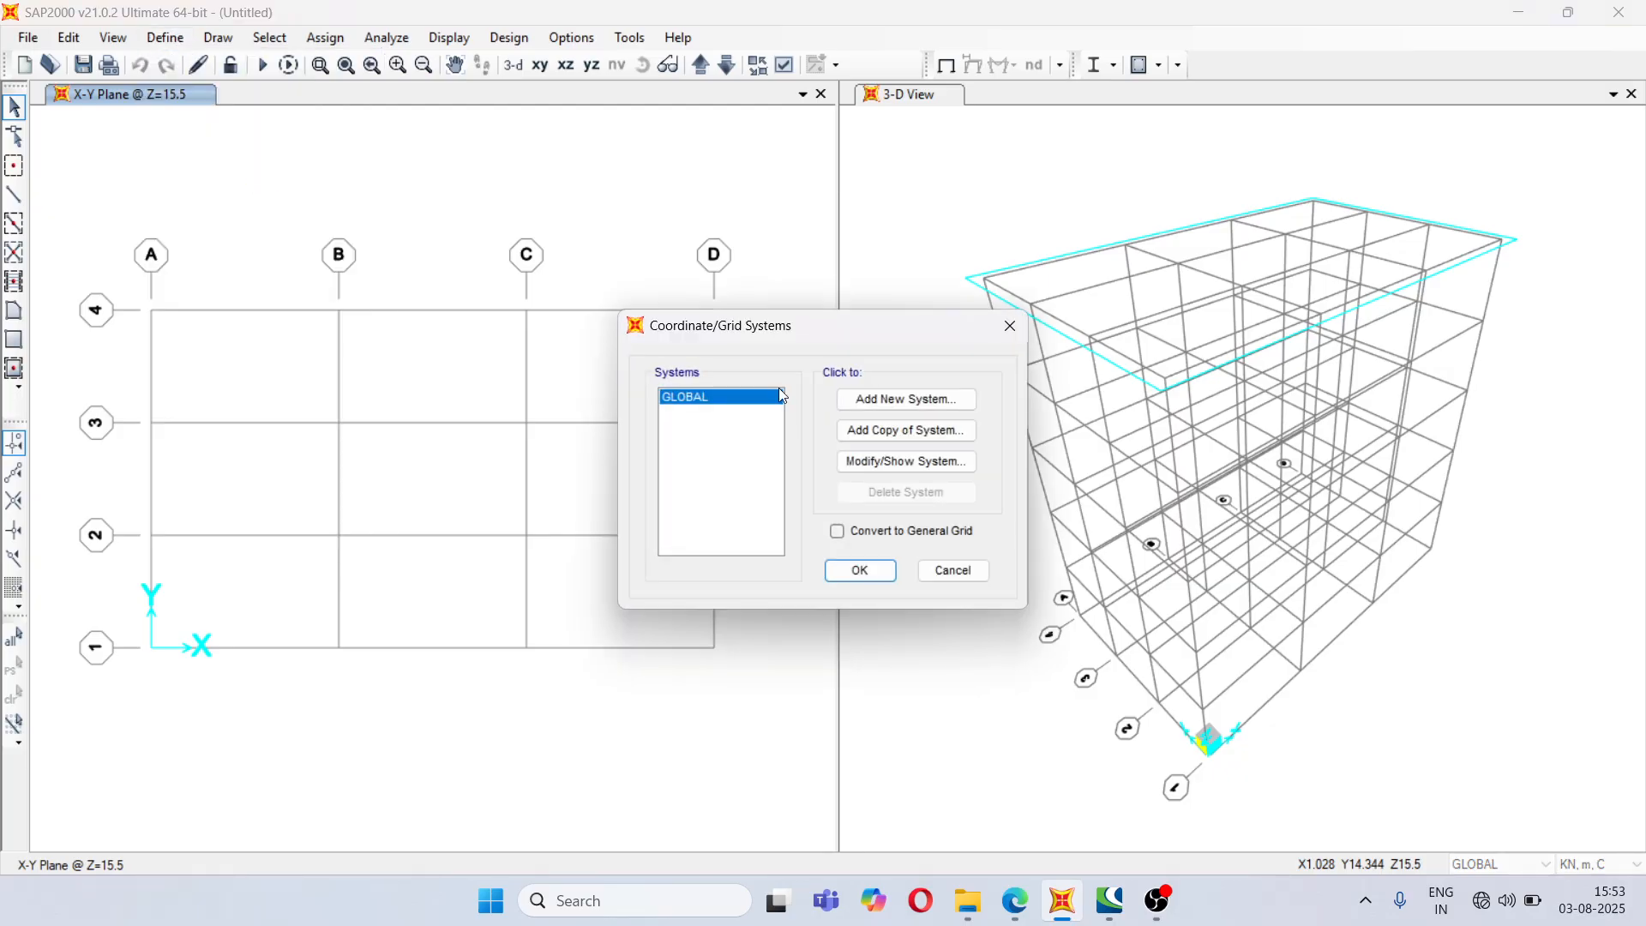
{"action": "left_click", "coordinate": [909, 463]}
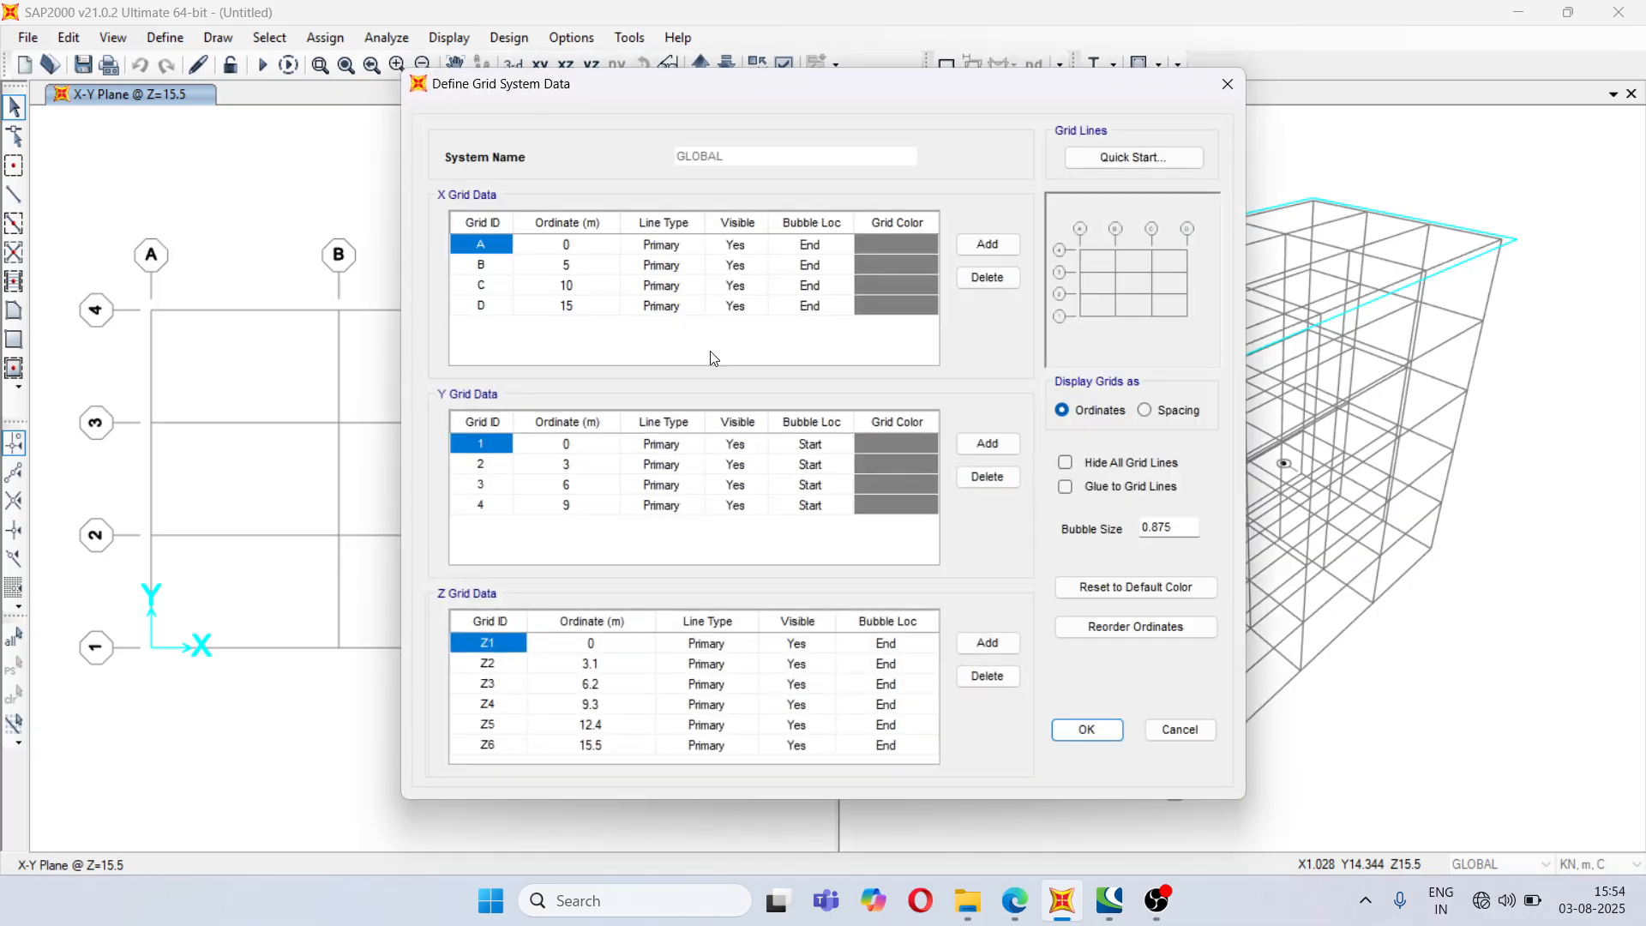
- Check the Y bays in the PDF plan, and set the ordinates of Y grid lines 3 and 4 to 5 m and 8 m in SAP2000
{"action": "left_click", "coordinate": [1015, 900]}
{"action": "scroll", "coordinate": [698, 515], "scroll_direction": "up", "scroll_amount": 3}
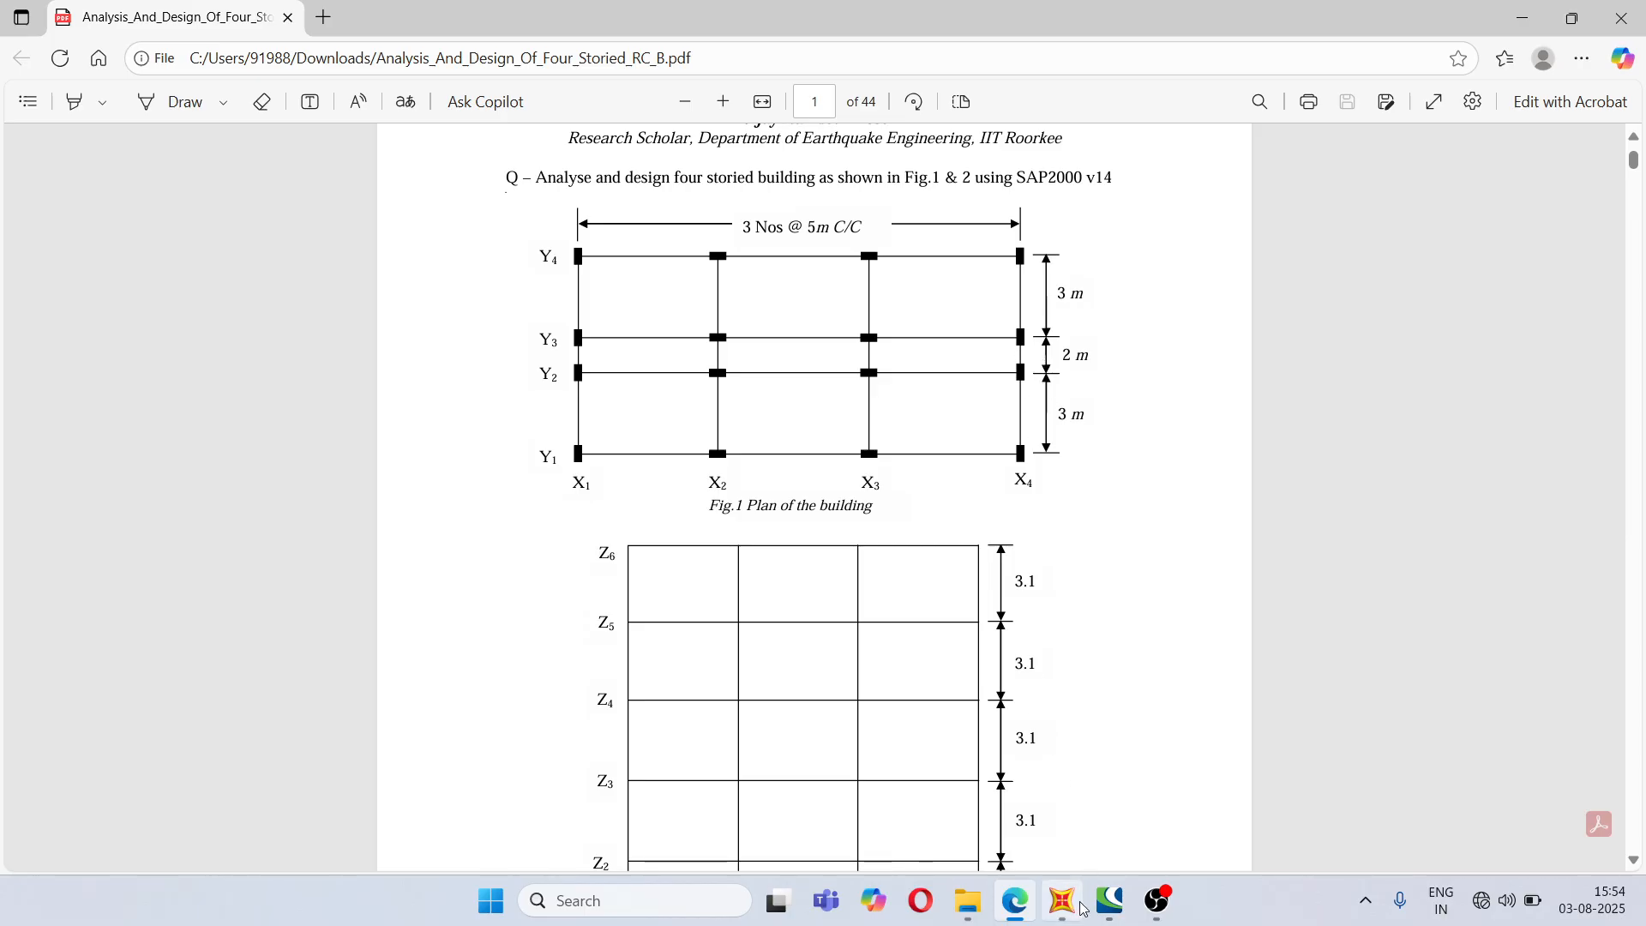
{"action": "left_click", "coordinate": [1072, 798]}
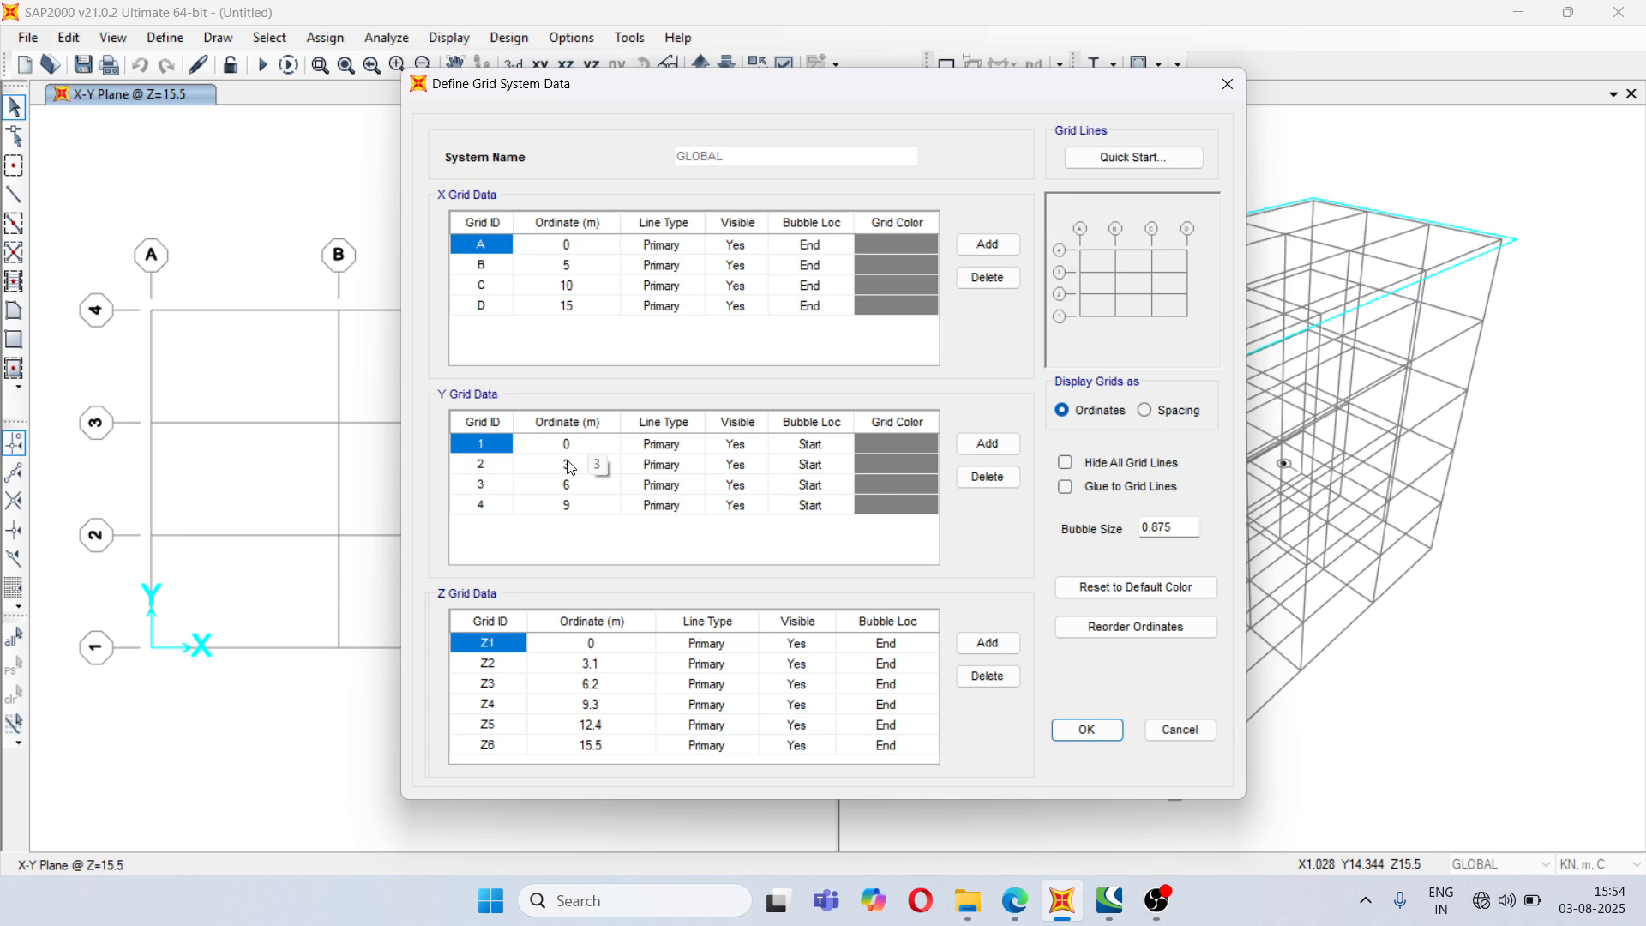
{"action": "left_click", "coordinate": [579, 492]}
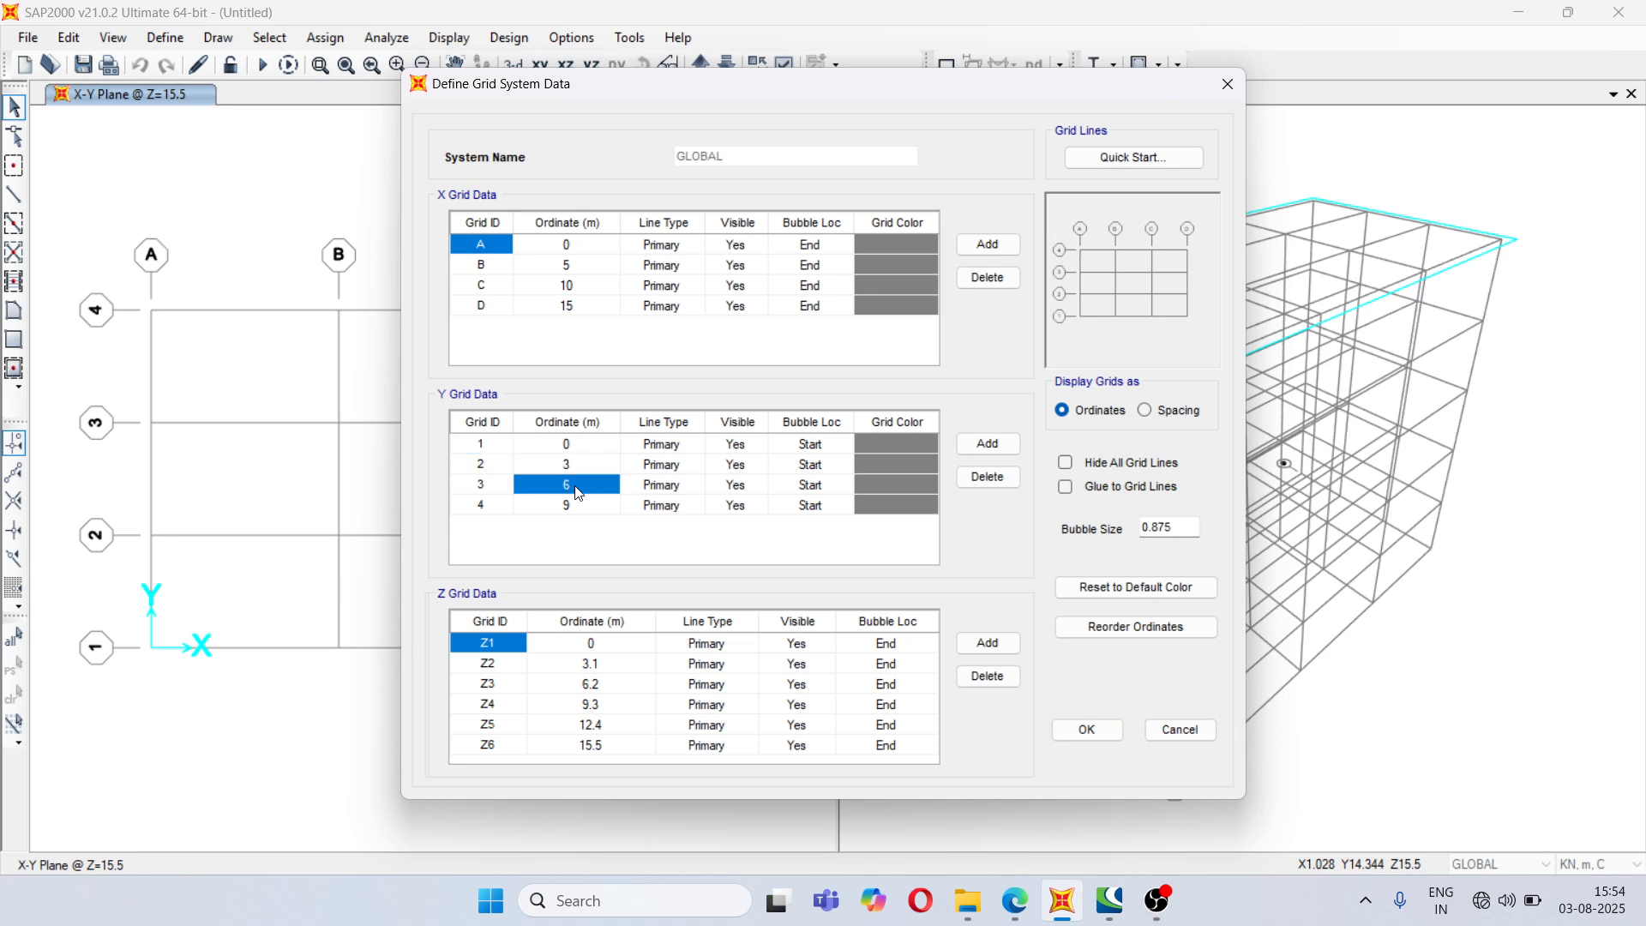
{"action": "type", "text": "5"}
{"action": "left_click", "coordinate": [571, 509]}
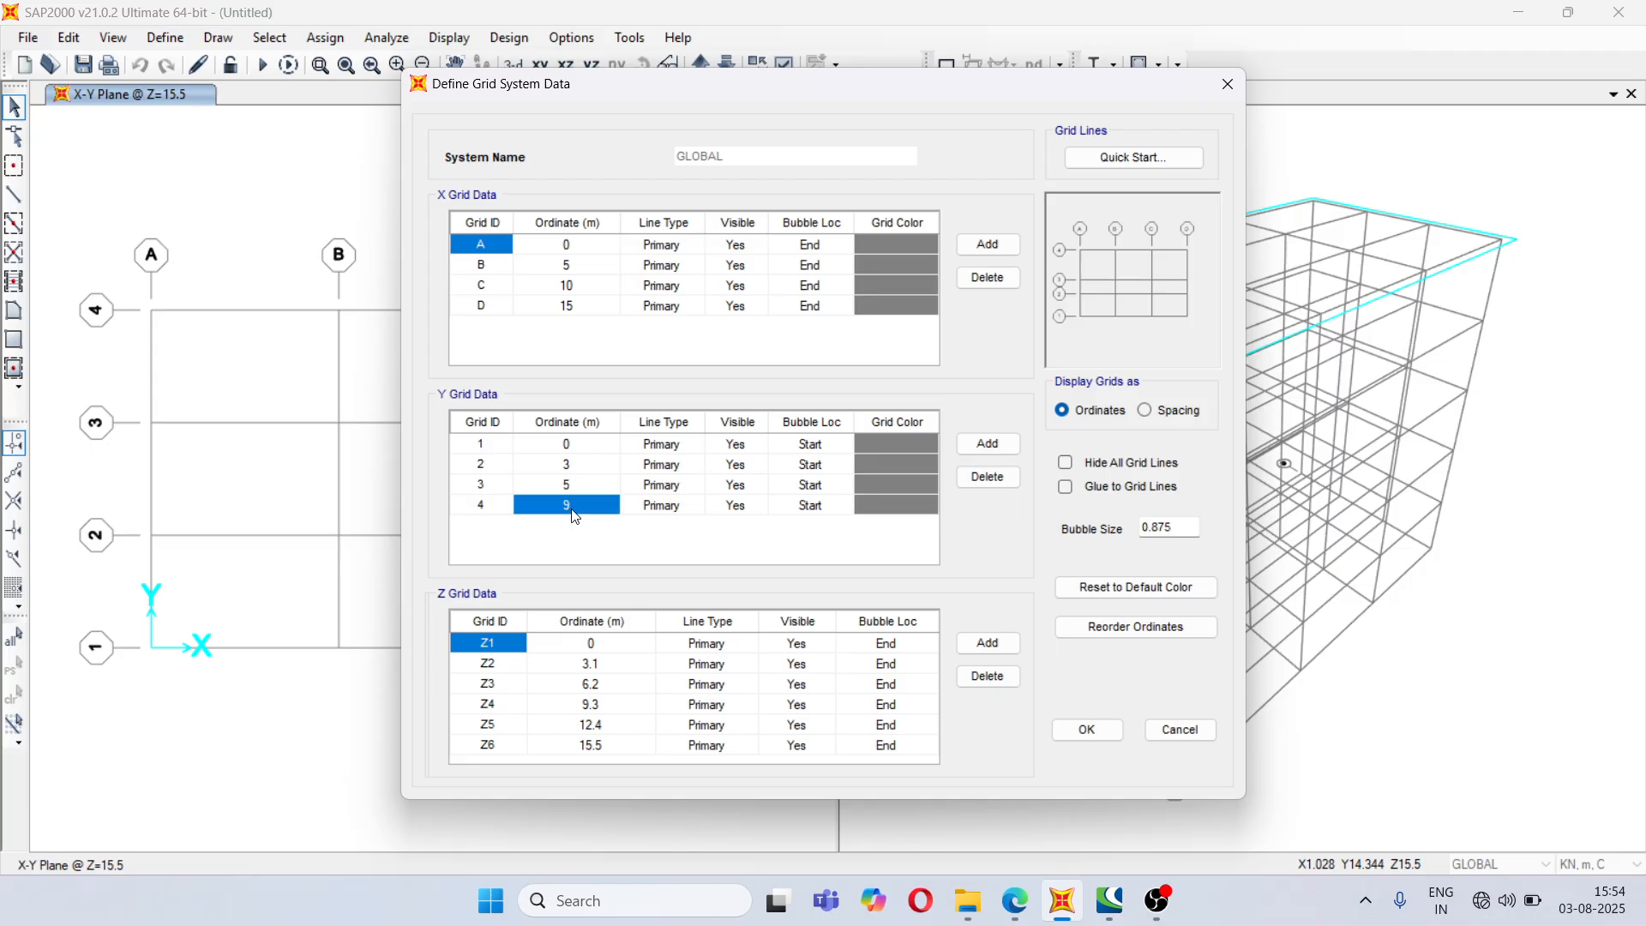
{"action": "type", "text": "8"}
{"action": "left_click", "coordinate": [592, 486]}
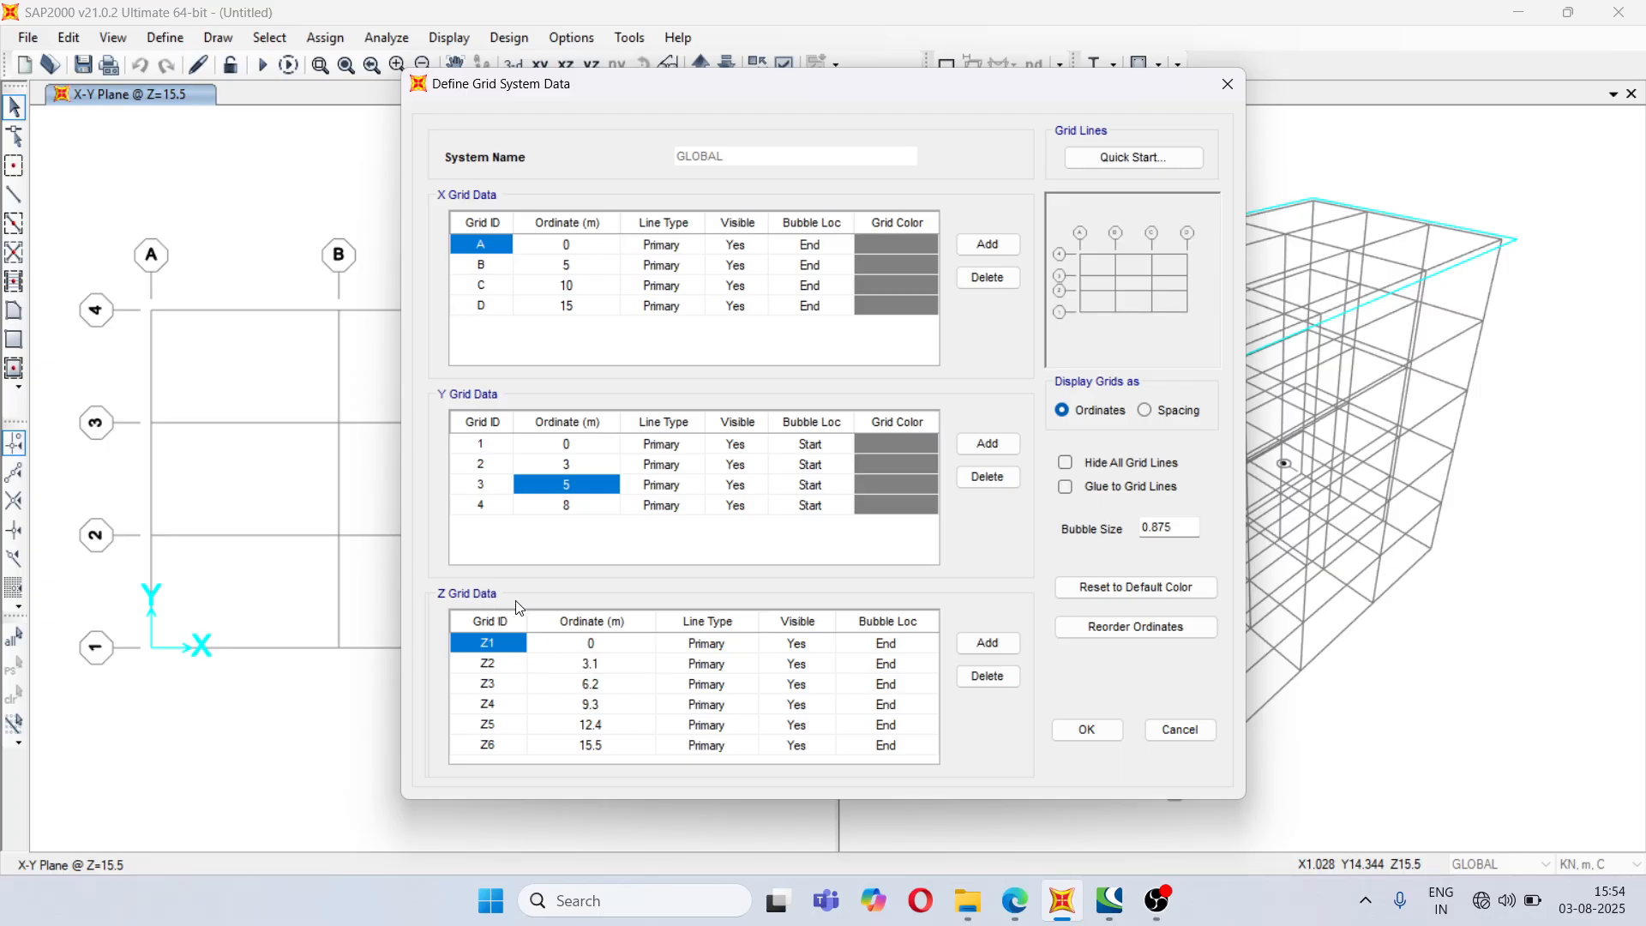
- Check the lowest storey height in the PDF elevation and set the ordinate of grid line Z2 to 1.2 m in SAP2000
{"action": "left_click", "coordinate": [1014, 902]}
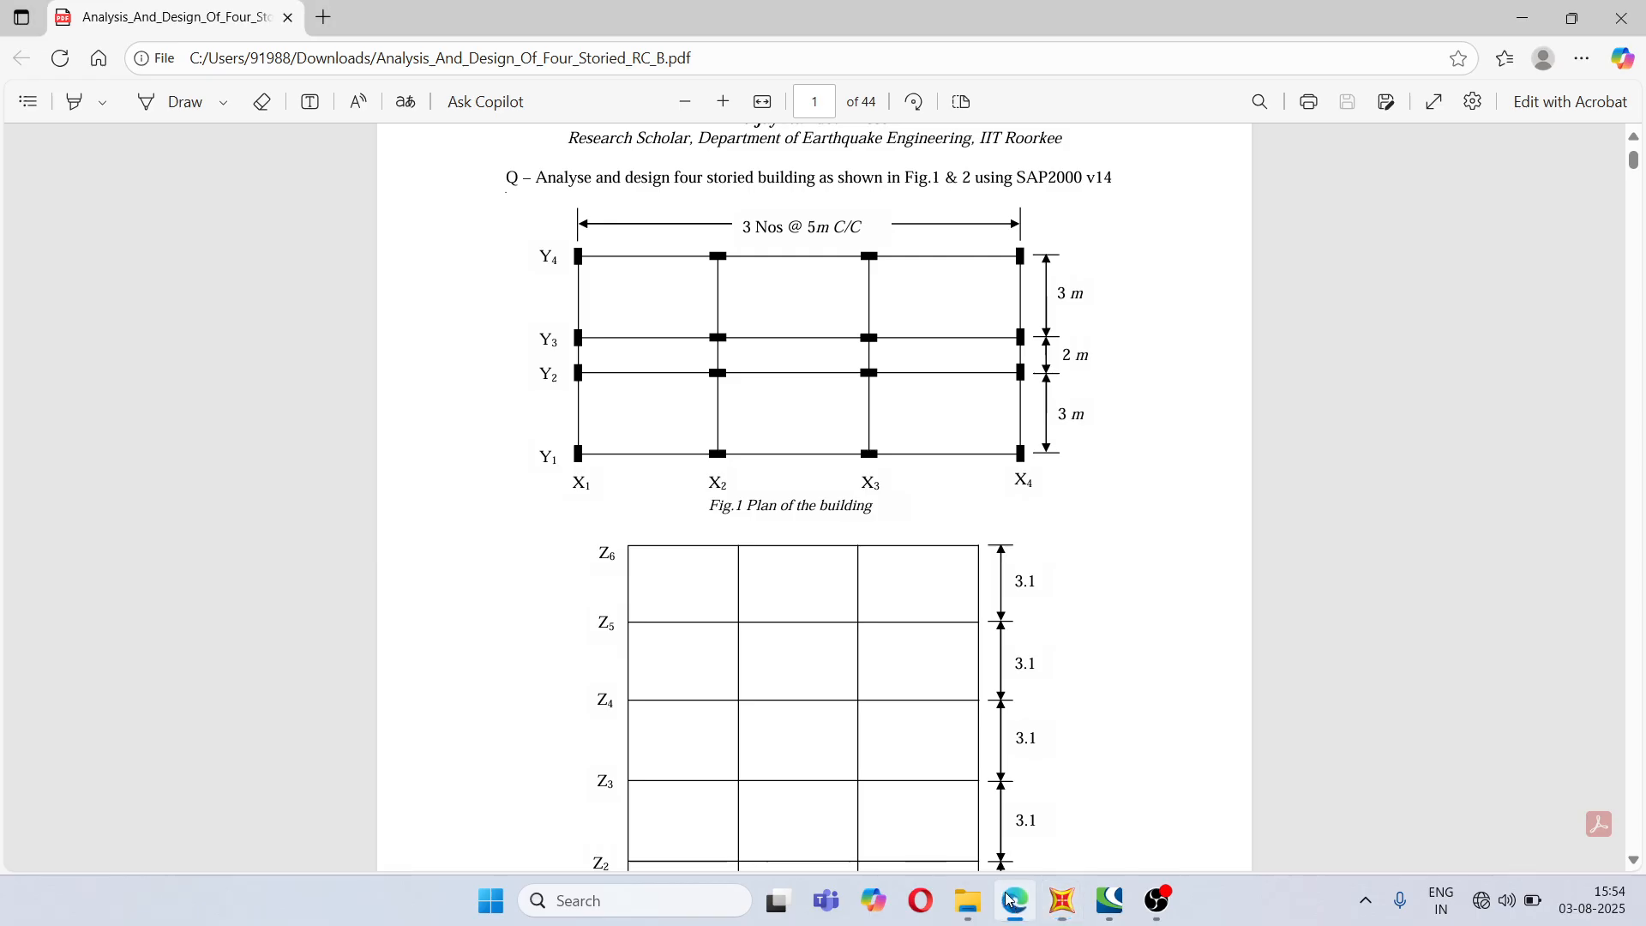
{"action": "scroll", "coordinate": [907, 558], "scroll_direction": "down", "scroll_amount": 4}
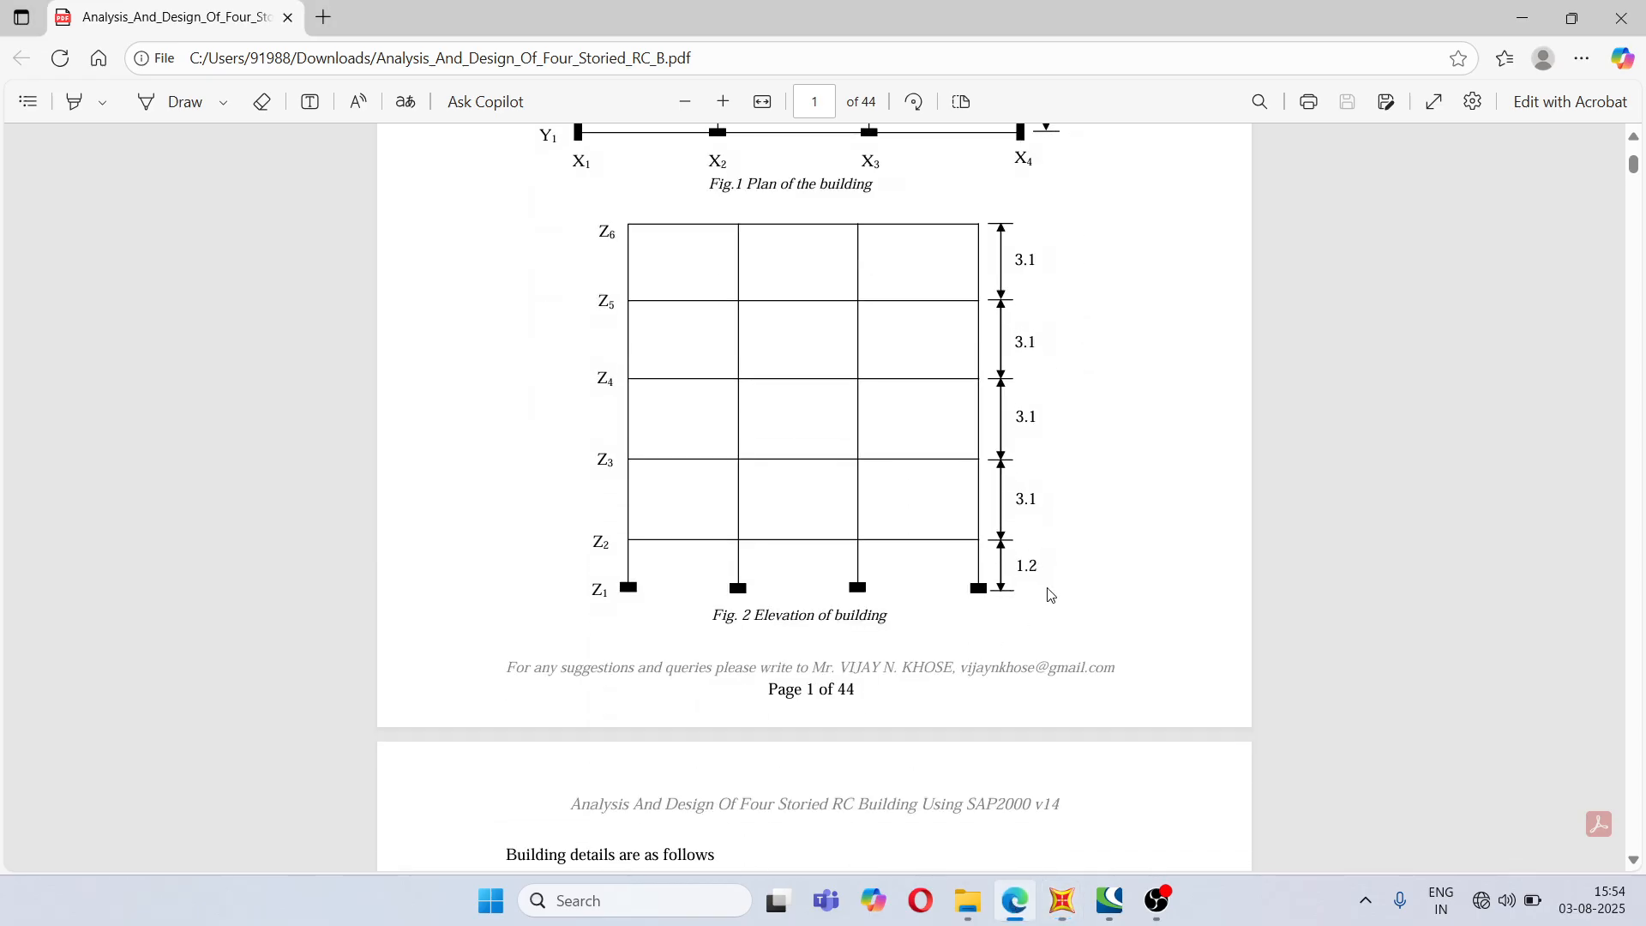
{"action": "mouse_move", "coordinate": [1072, 904]}
{"action": "left_click", "coordinate": [1056, 827]}
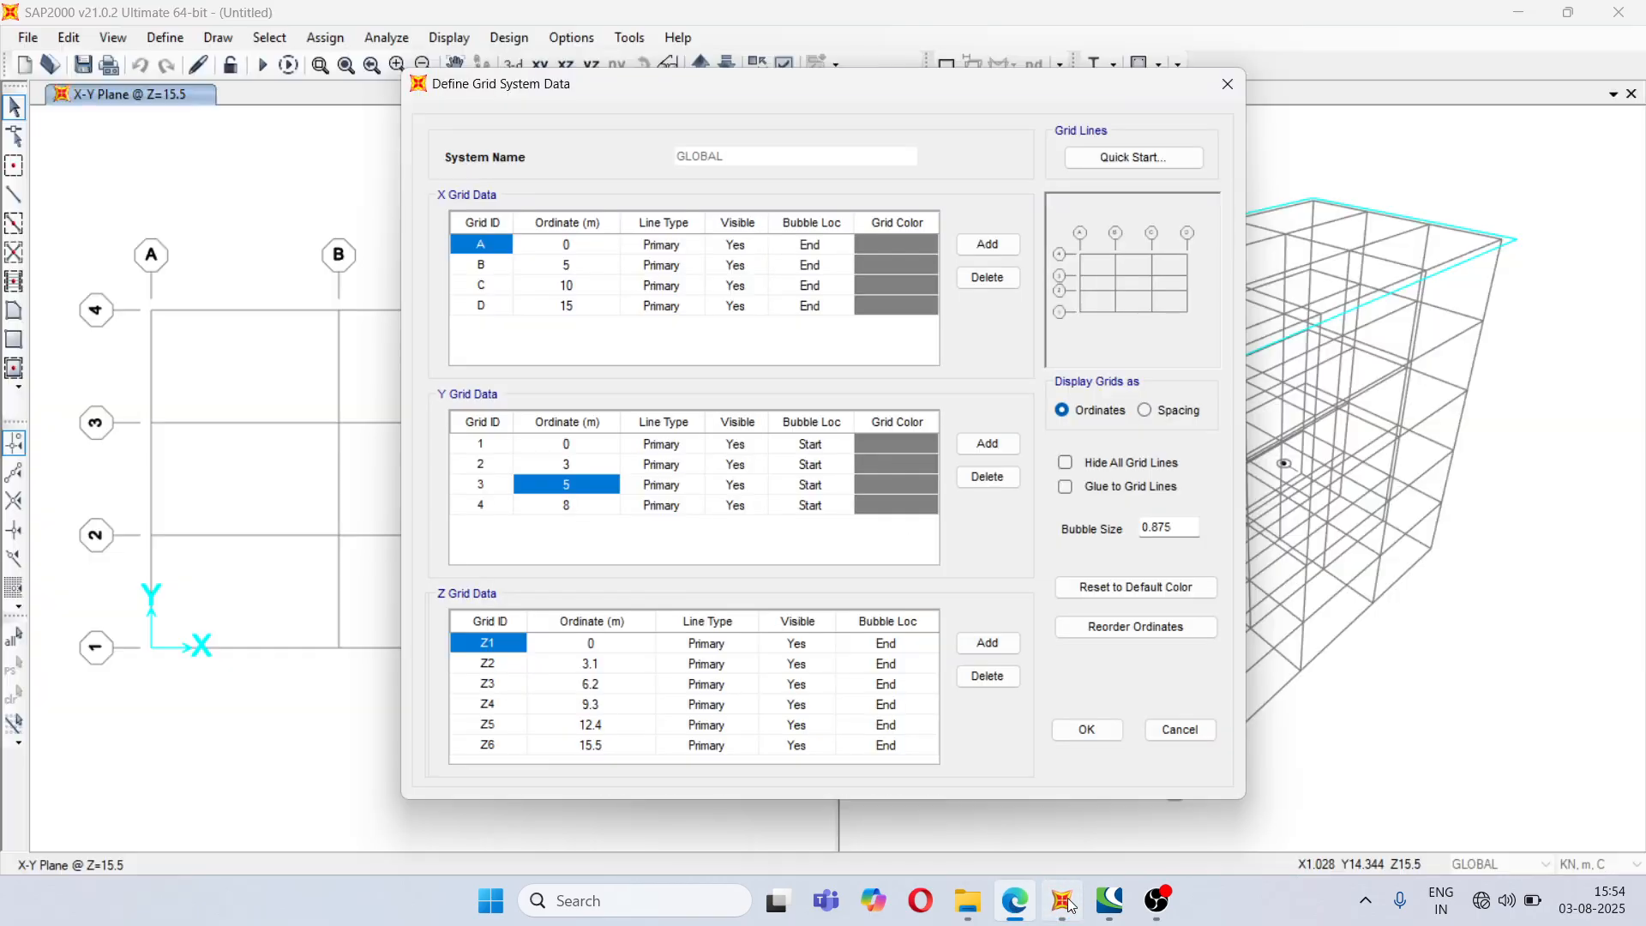
{"action": "left_click", "coordinate": [596, 668]}
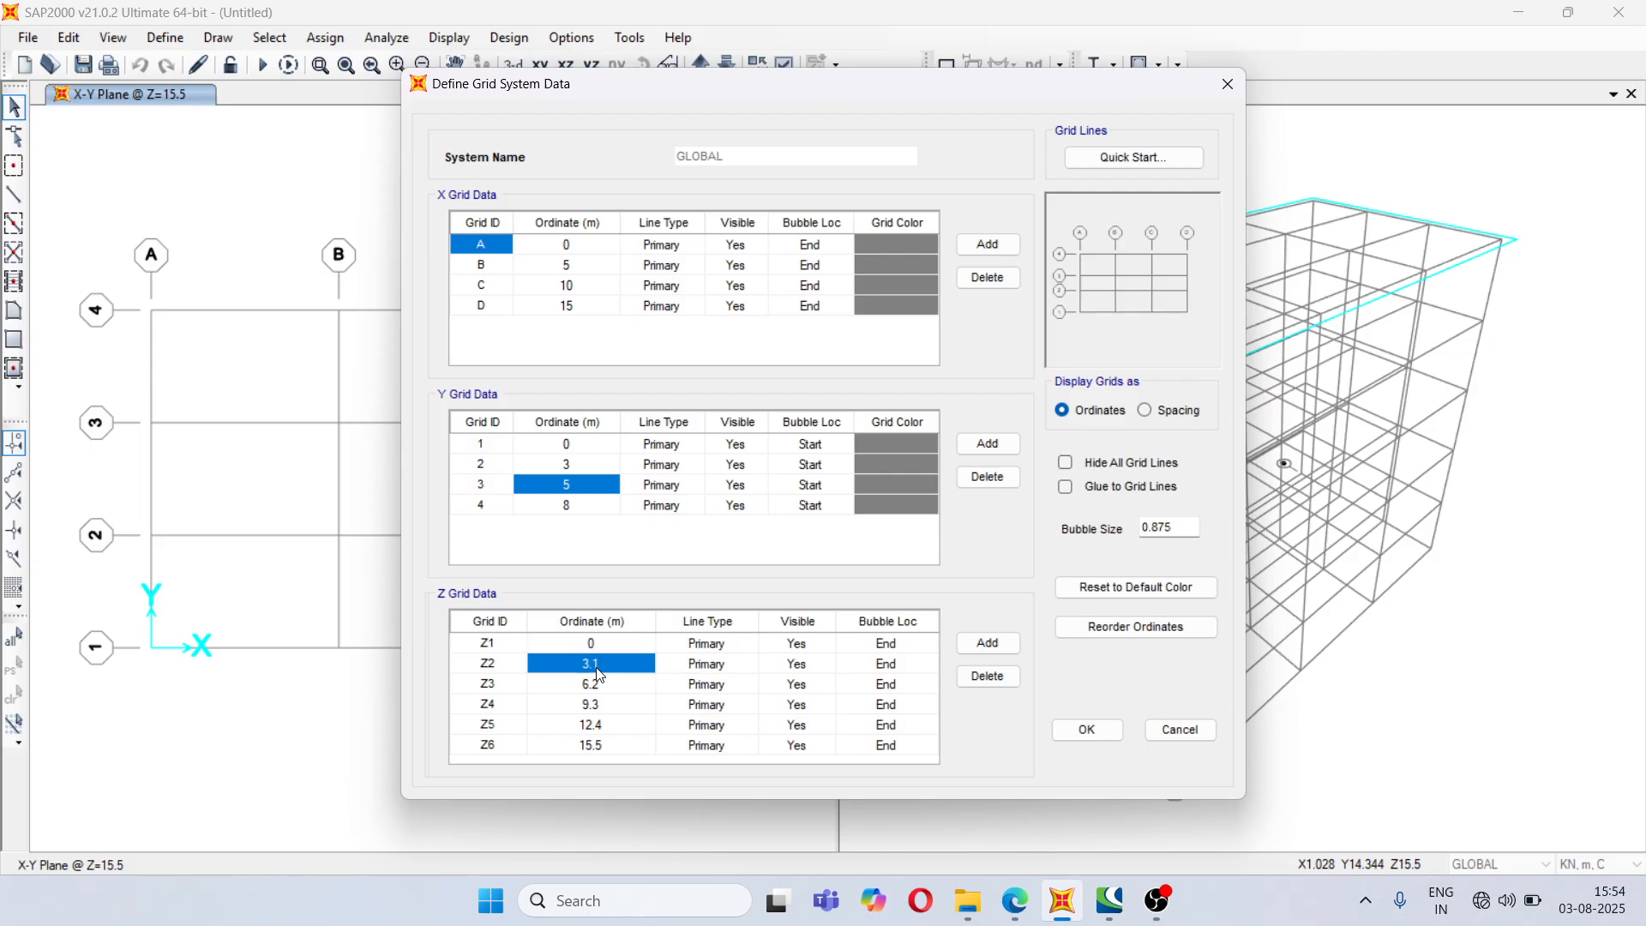
{"action": "type", "text": "1.2"}
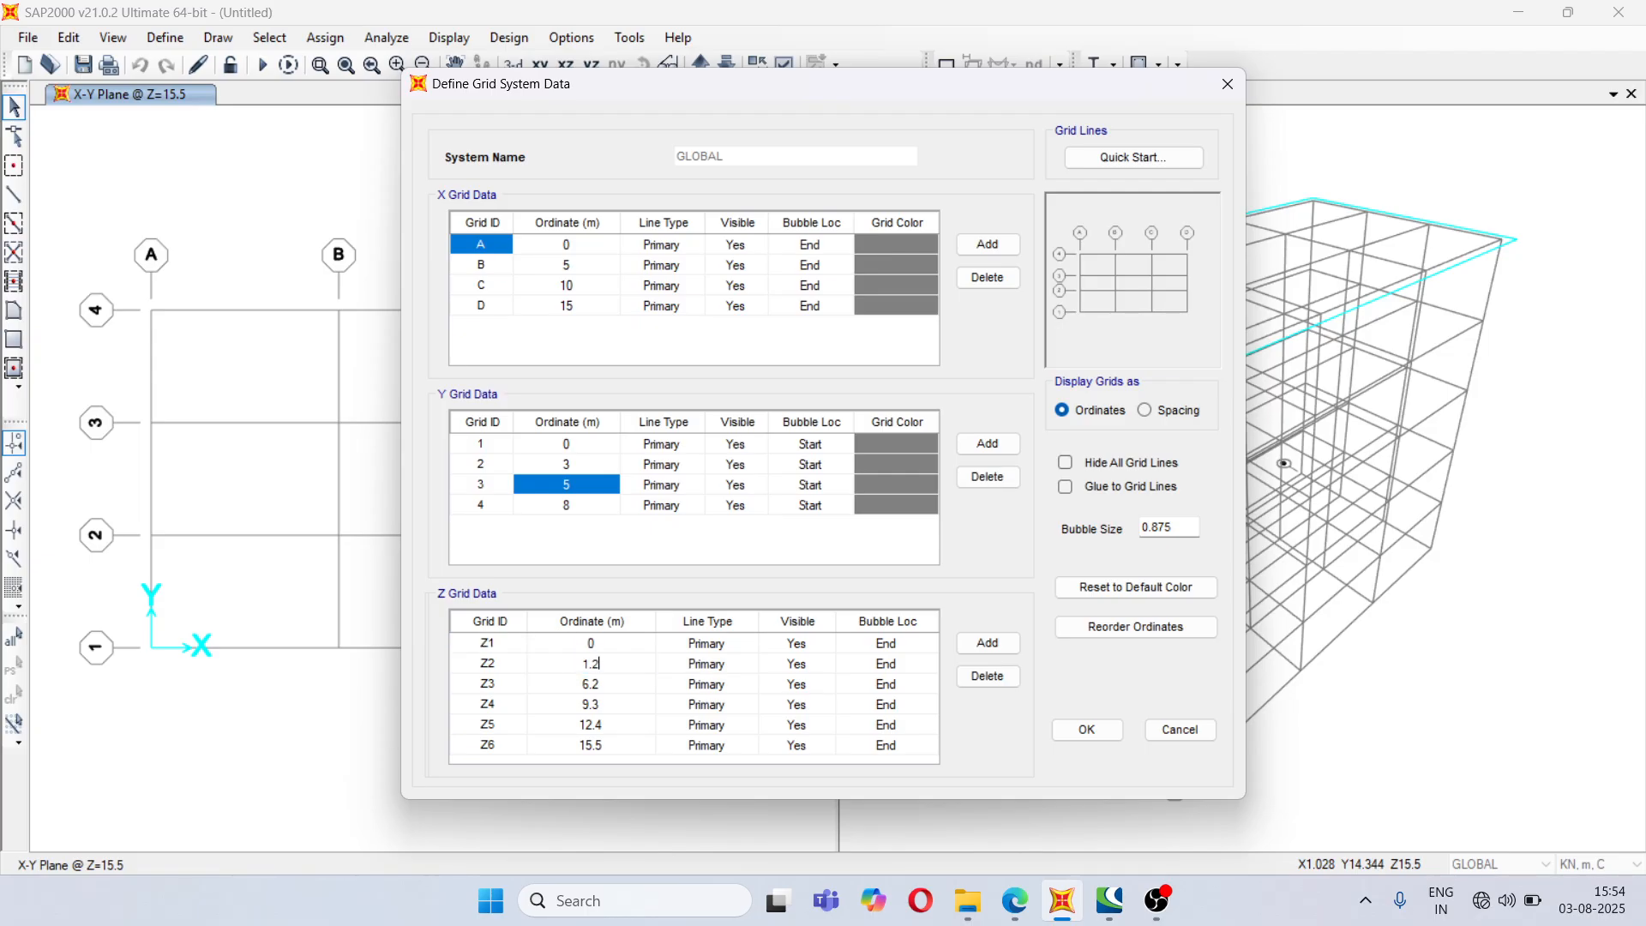
- Check the upper storey heights in the PDF elevation, and set the Z3 to Z6 ordinates to 4.3, 7.4, 10.5 and 13.6 m in SAP2000
{"action": "left_click", "coordinate": [1020, 917]}
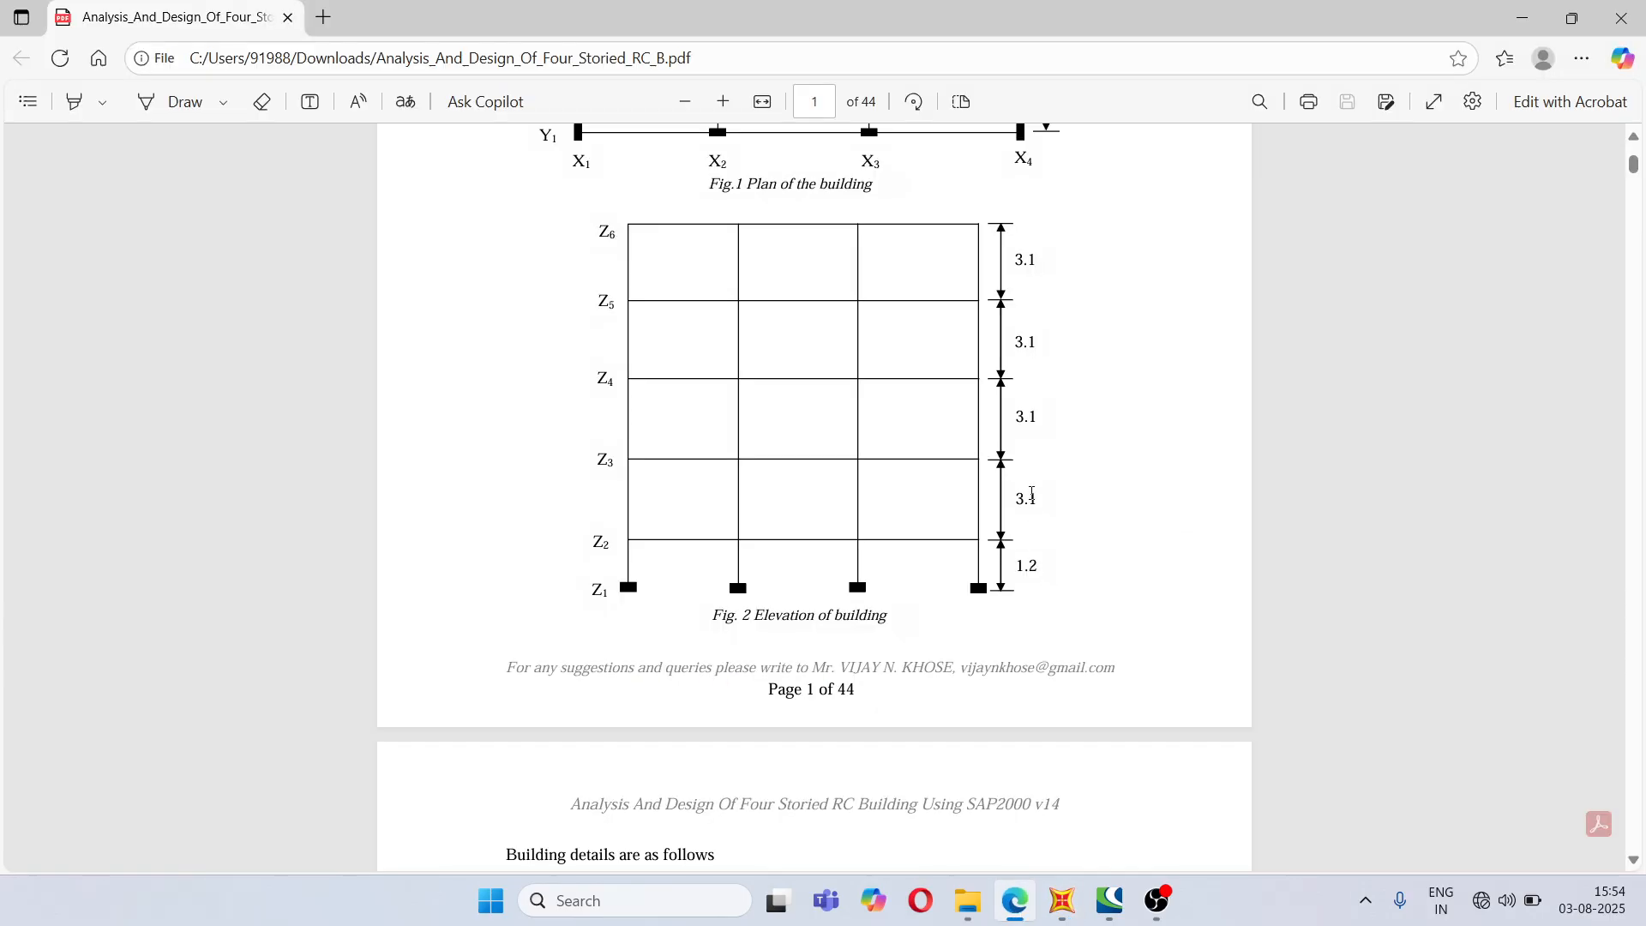
{"action": "left_click", "coordinate": [1063, 900]}
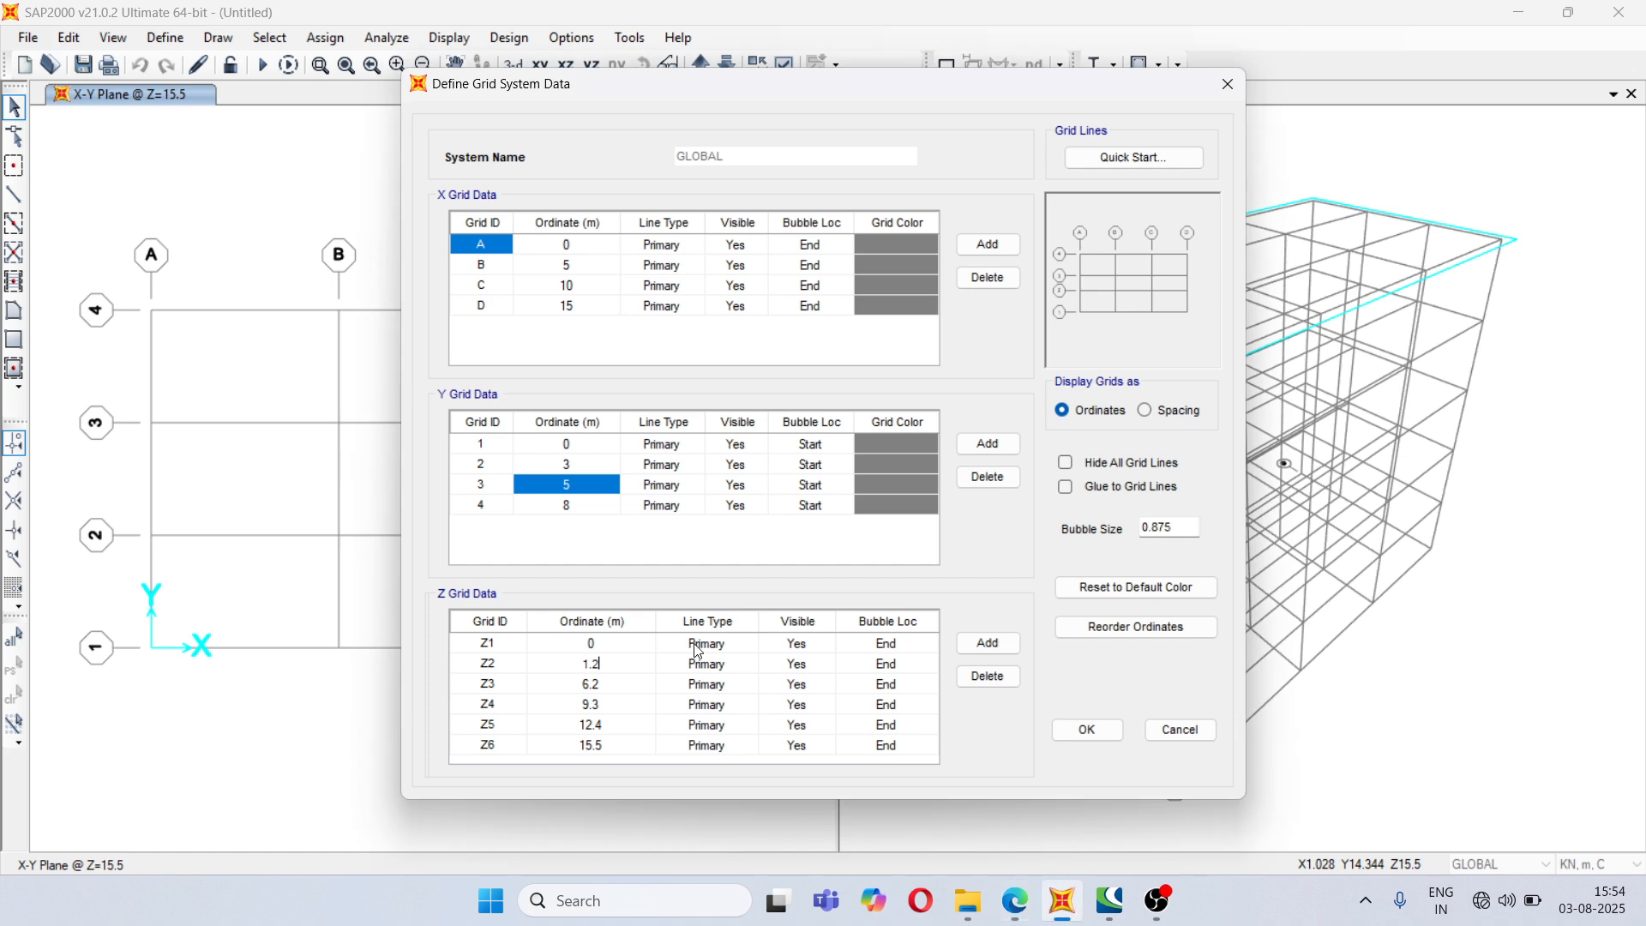
{"action": "left_click", "coordinate": [607, 688]}
{"action": "type", "text": "1.2+3.1"}
{"action": "key", "text": "Return"}
{"action": "type", "text": "4.3+3.1"}
{"action": "key", "text": "Return"}
{"action": "type", "text": "7.4+3.1"}
{"action": "key", "text": "Return"}
{"action": "type", "text": "10.5+3.1"}
{"action": "key", "text": "Return"}
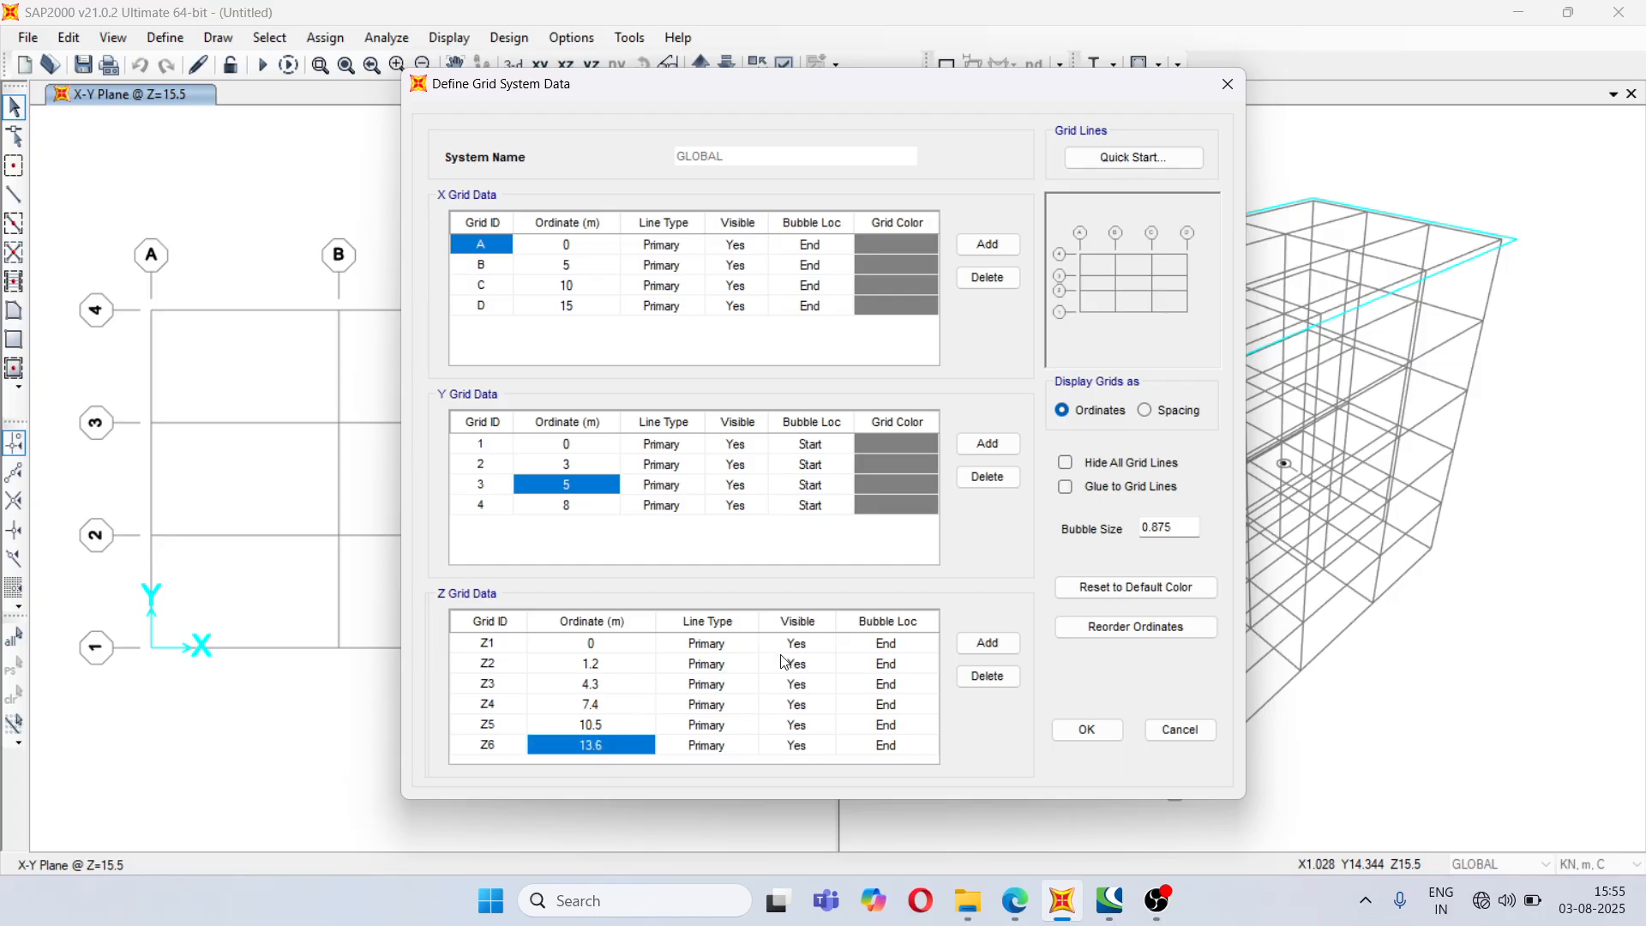
- Compare the grid with the PDF plan and elevation, and apply the modified GLOBAL grid system in SAP2000
{"action": "left_click", "coordinate": [1011, 915]}
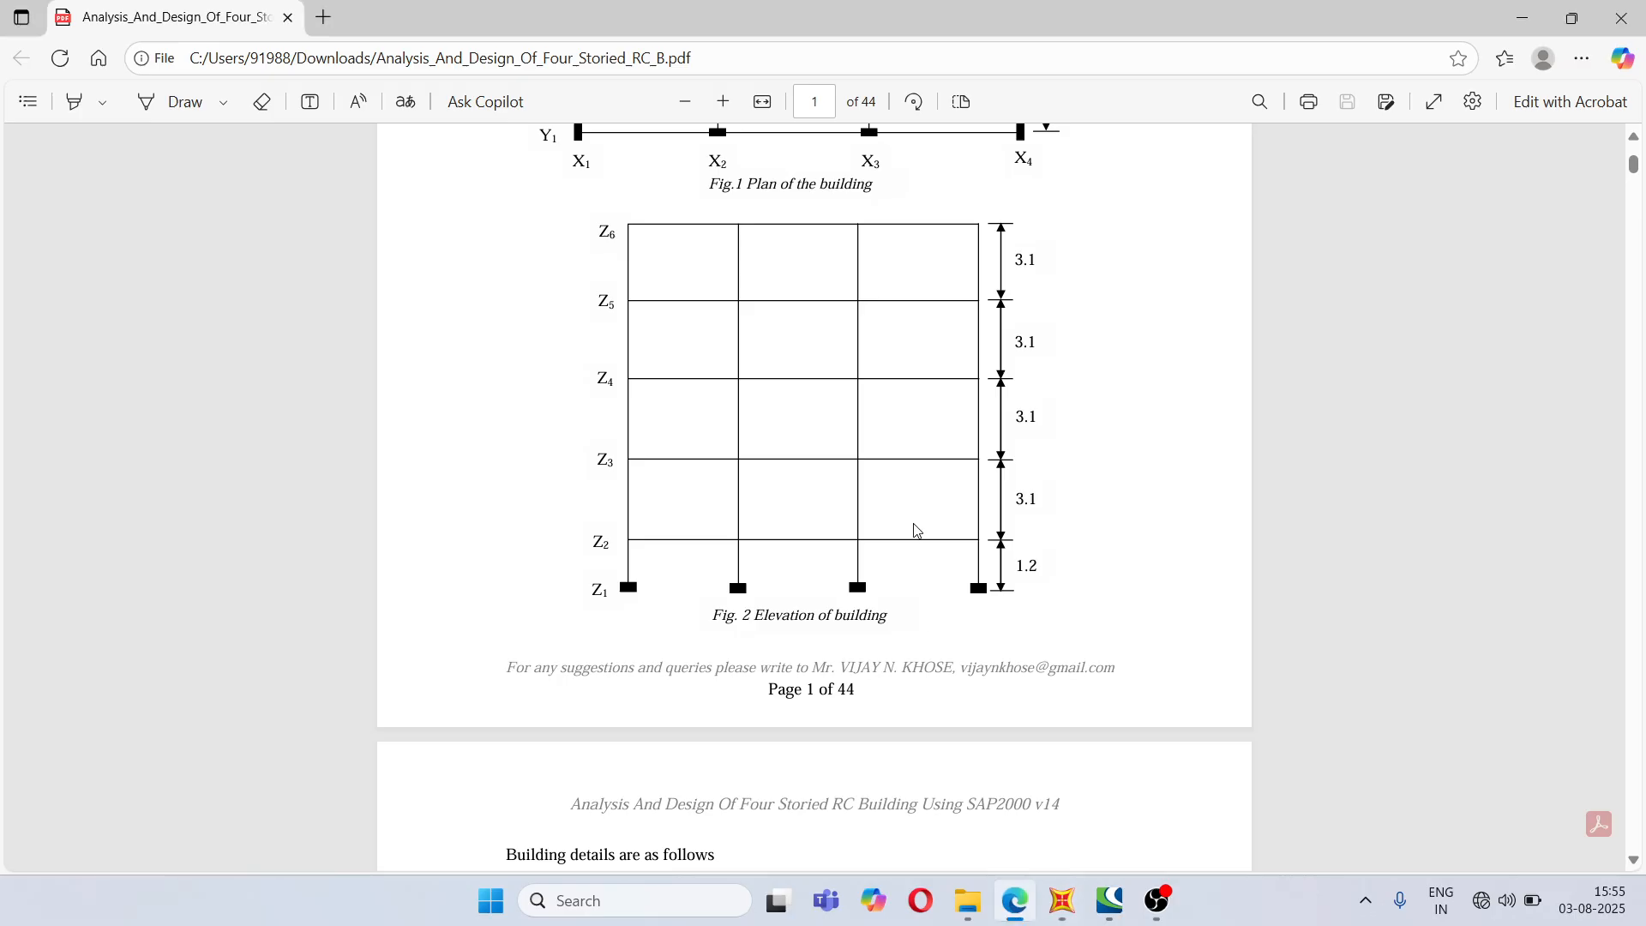
{"action": "scroll", "coordinate": [917, 531], "scroll_direction": "up", "scroll_amount": 1}
{"action": "scroll", "coordinate": [917, 531], "scroll_direction": "up", "scroll_amount": 4}
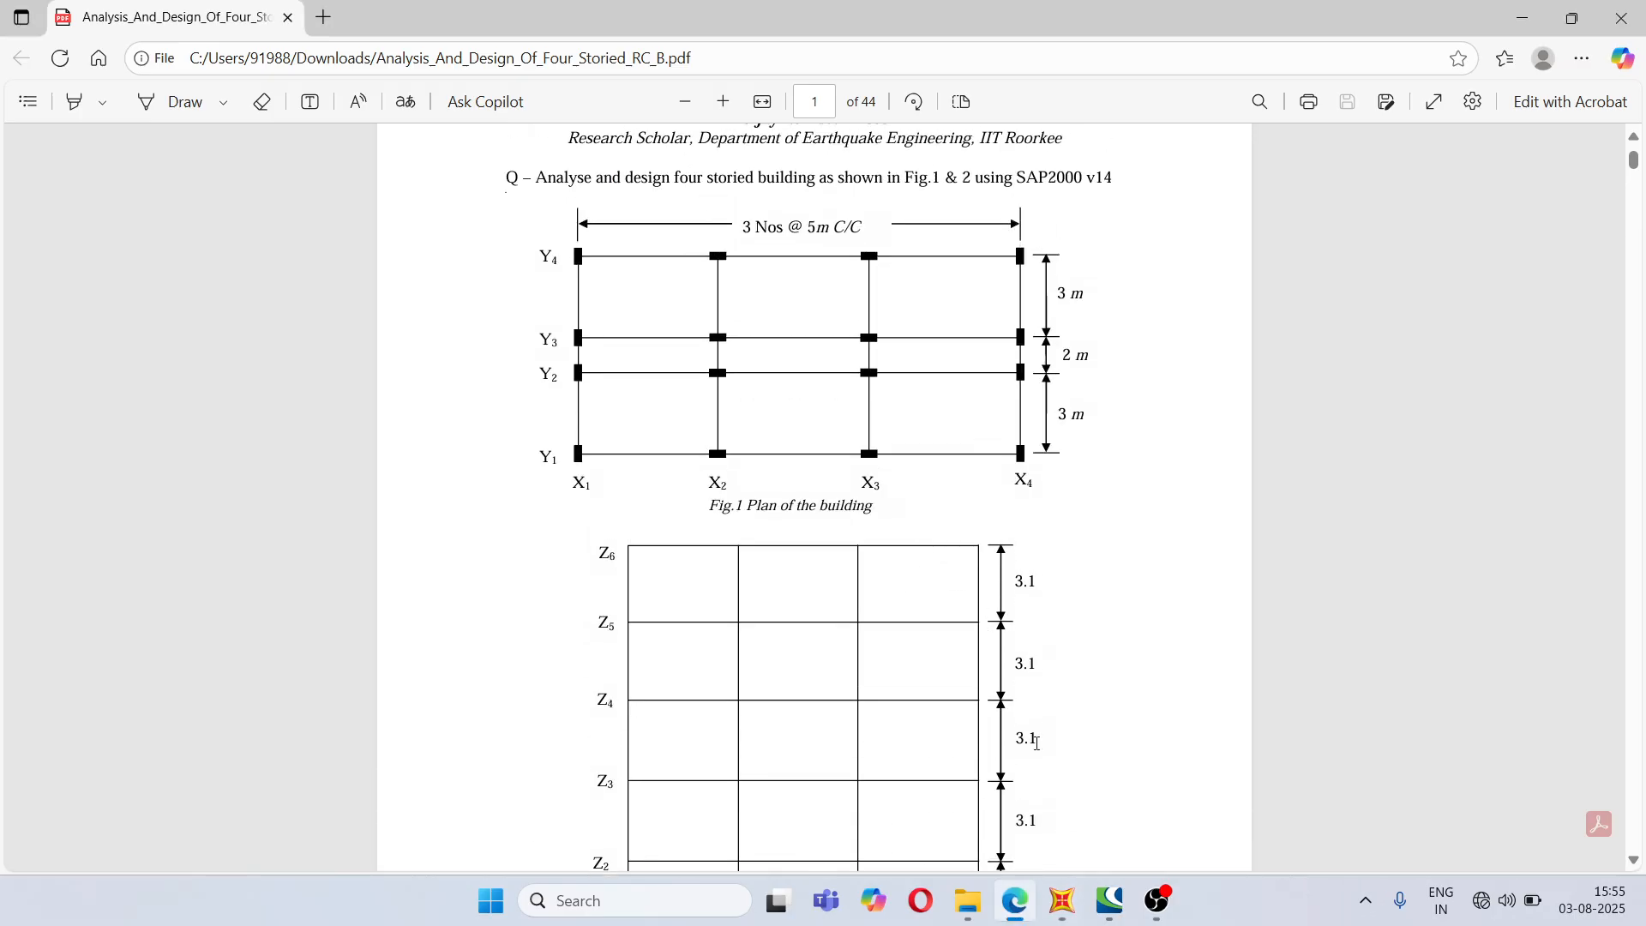
{"action": "left_click", "coordinate": [1063, 900]}
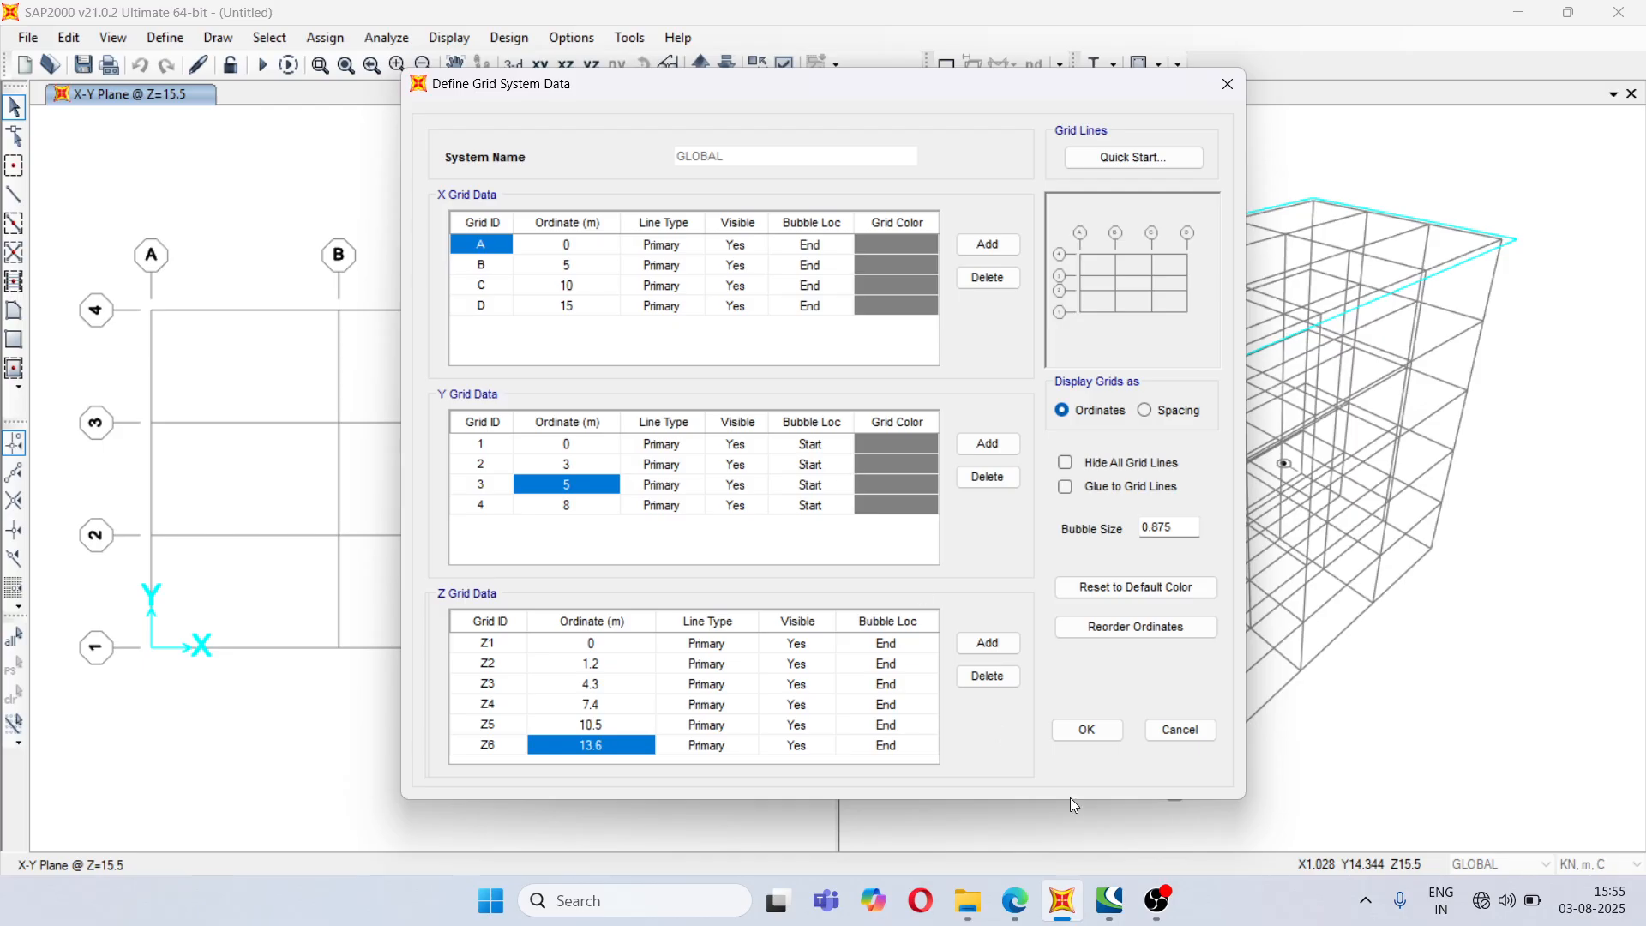
{"action": "left_click", "coordinate": [1099, 733]}
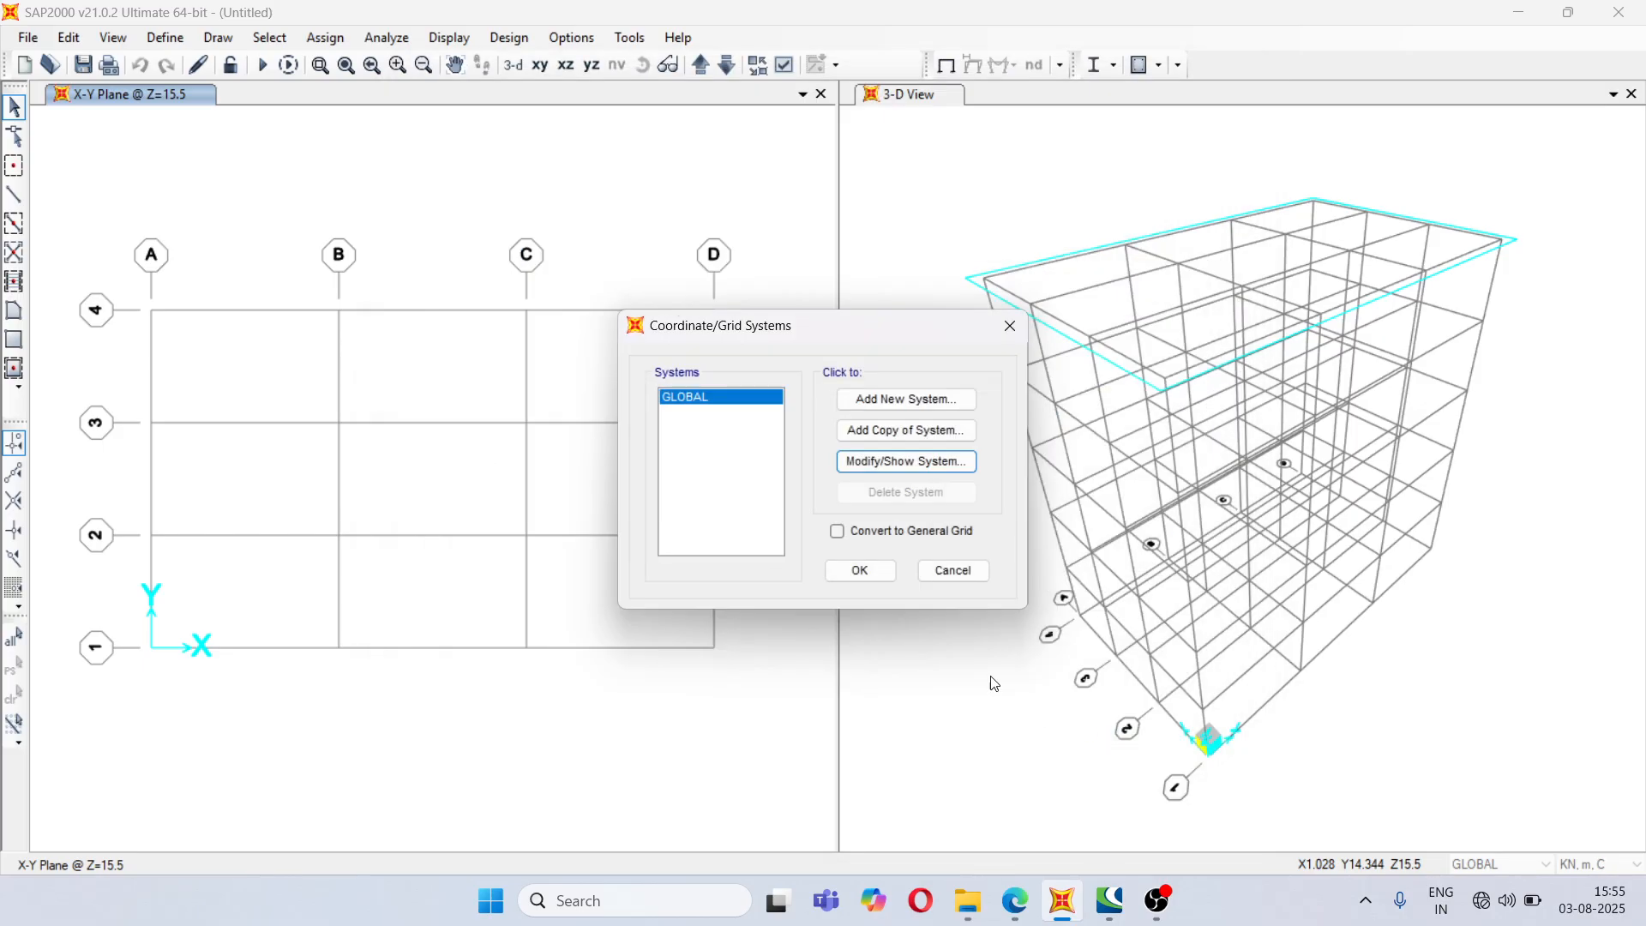
{"action": "left_click", "coordinate": [858, 570]}
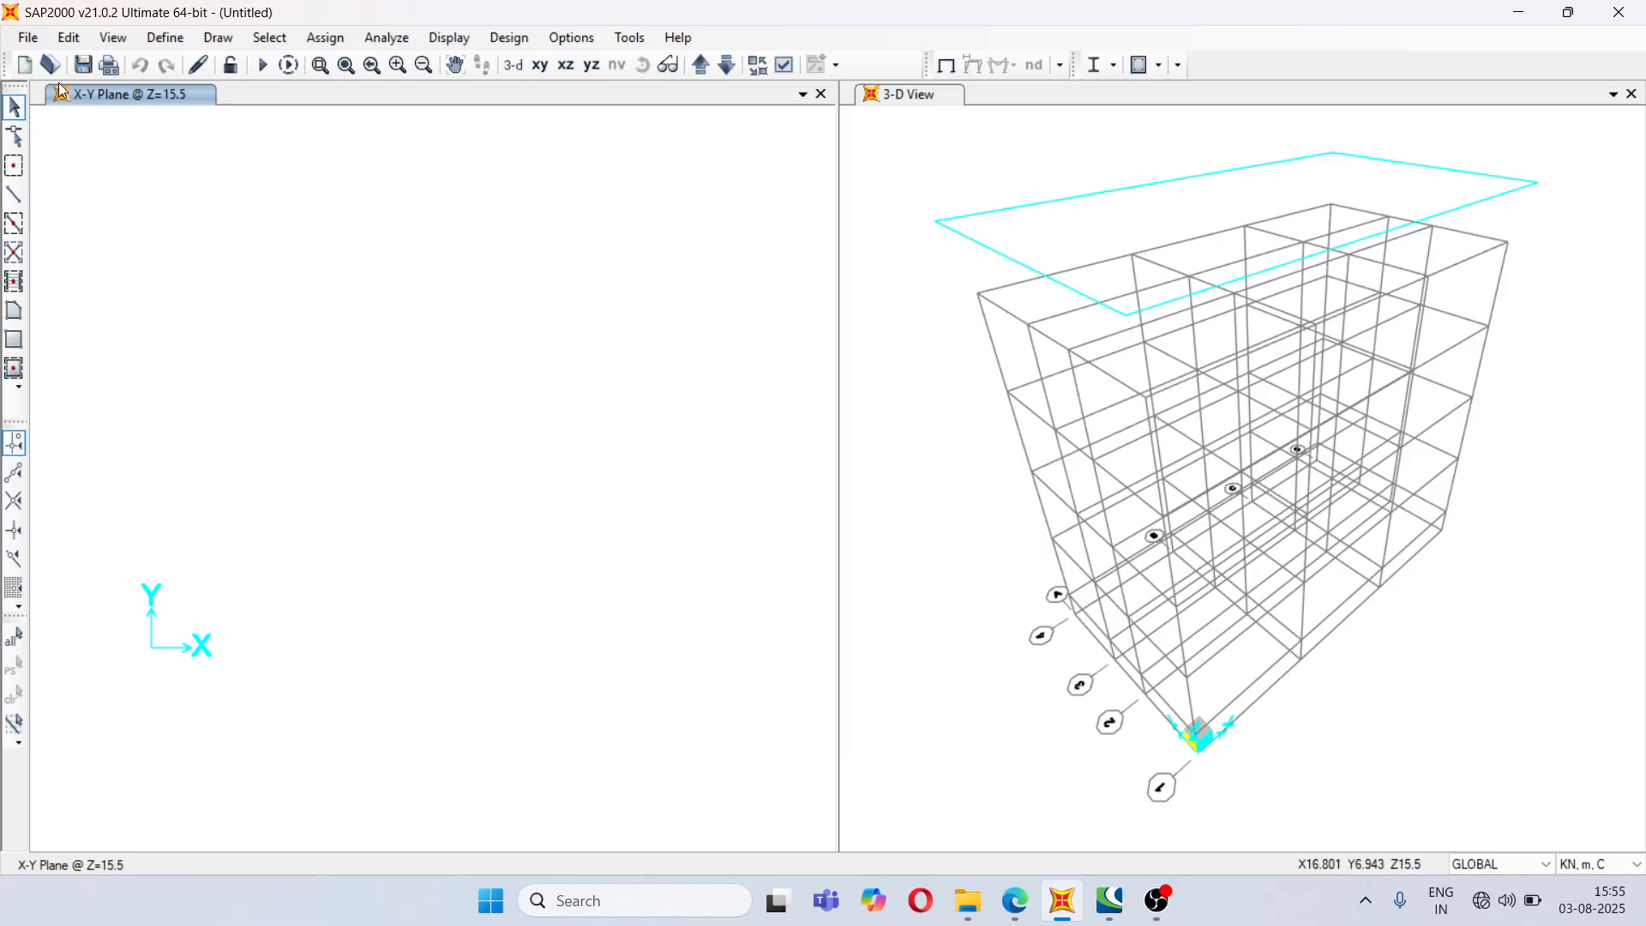
- Open the material definitions and look up the concrete and steel grades in the PDF's building details
{"action": "left_click", "coordinate": [187, 41]}
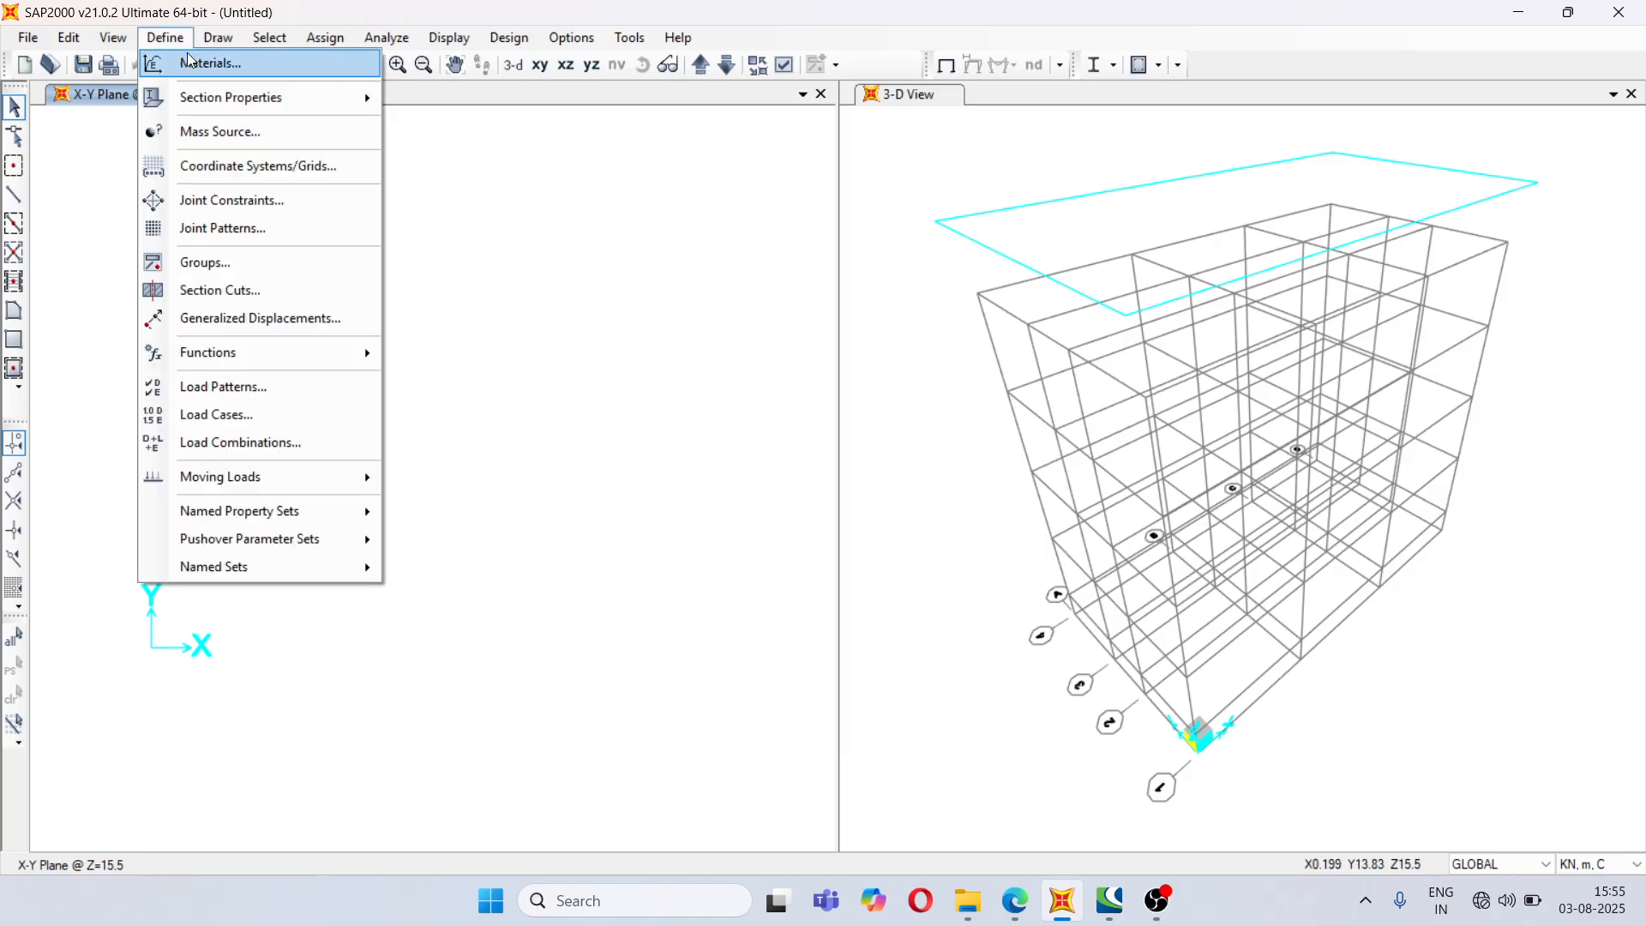
{"action": "left_click", "coordinate": [190, 68]}
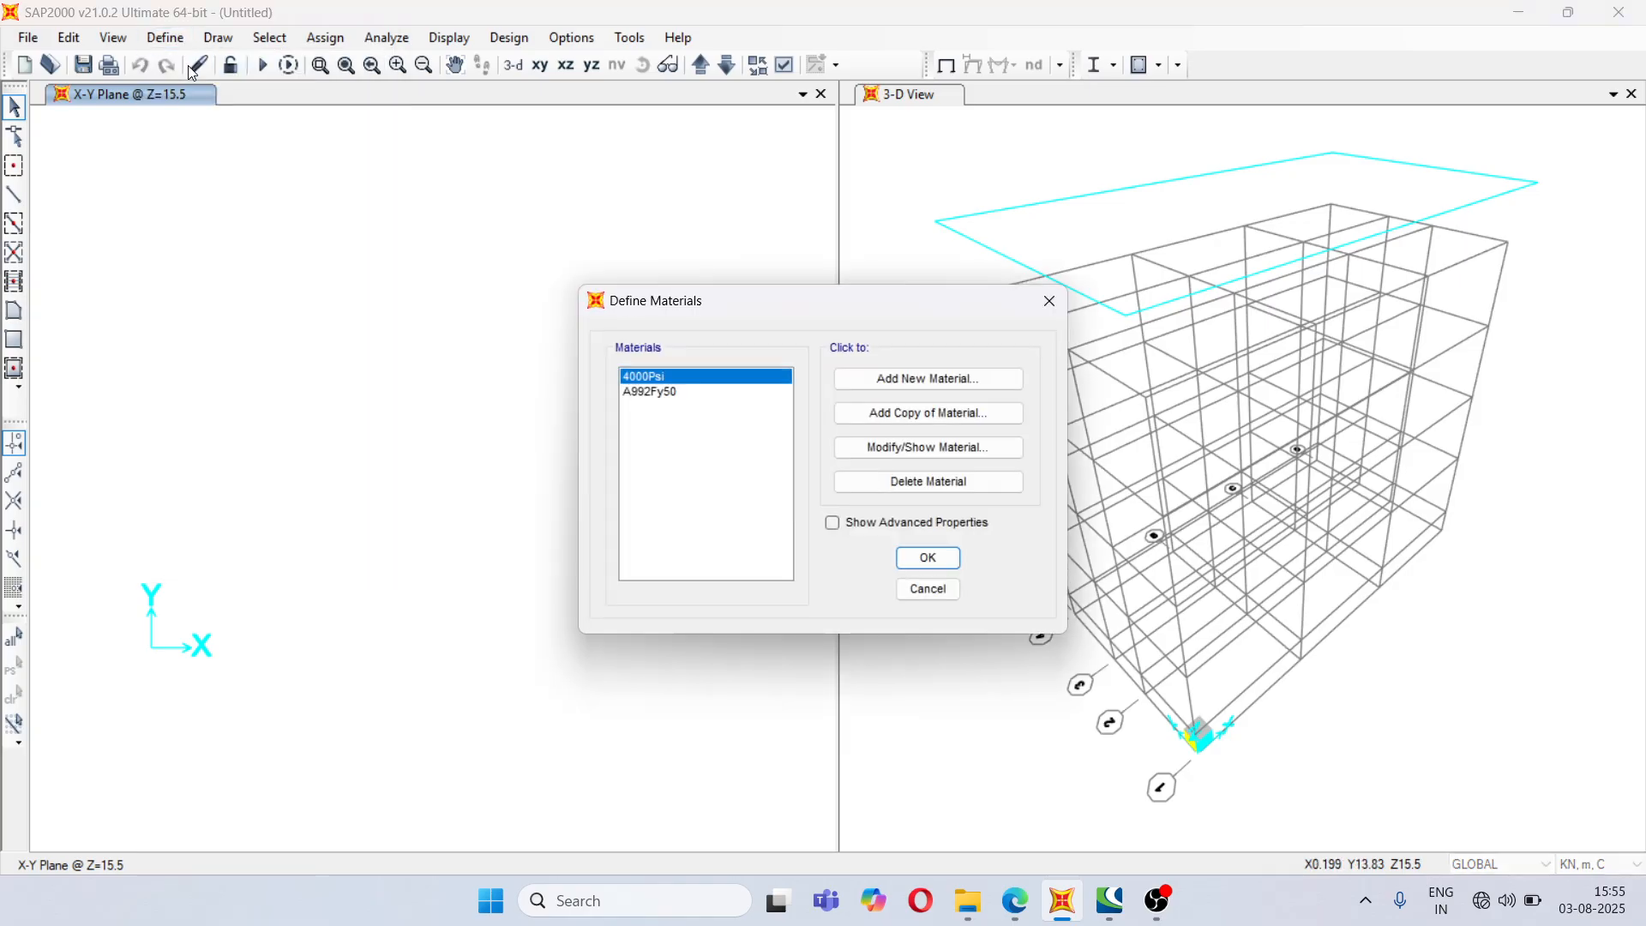
{"action": "left_click", "coordinate": [1015, 900]}
{"action": "scroll", "coordinate": [1002, 860], "scroll_direction": "down", "scroll_amount": 5}
{"action": "scroll", "coordinate": [1002, 860], "scroll_direction": "down", "scroll_amount": 5}
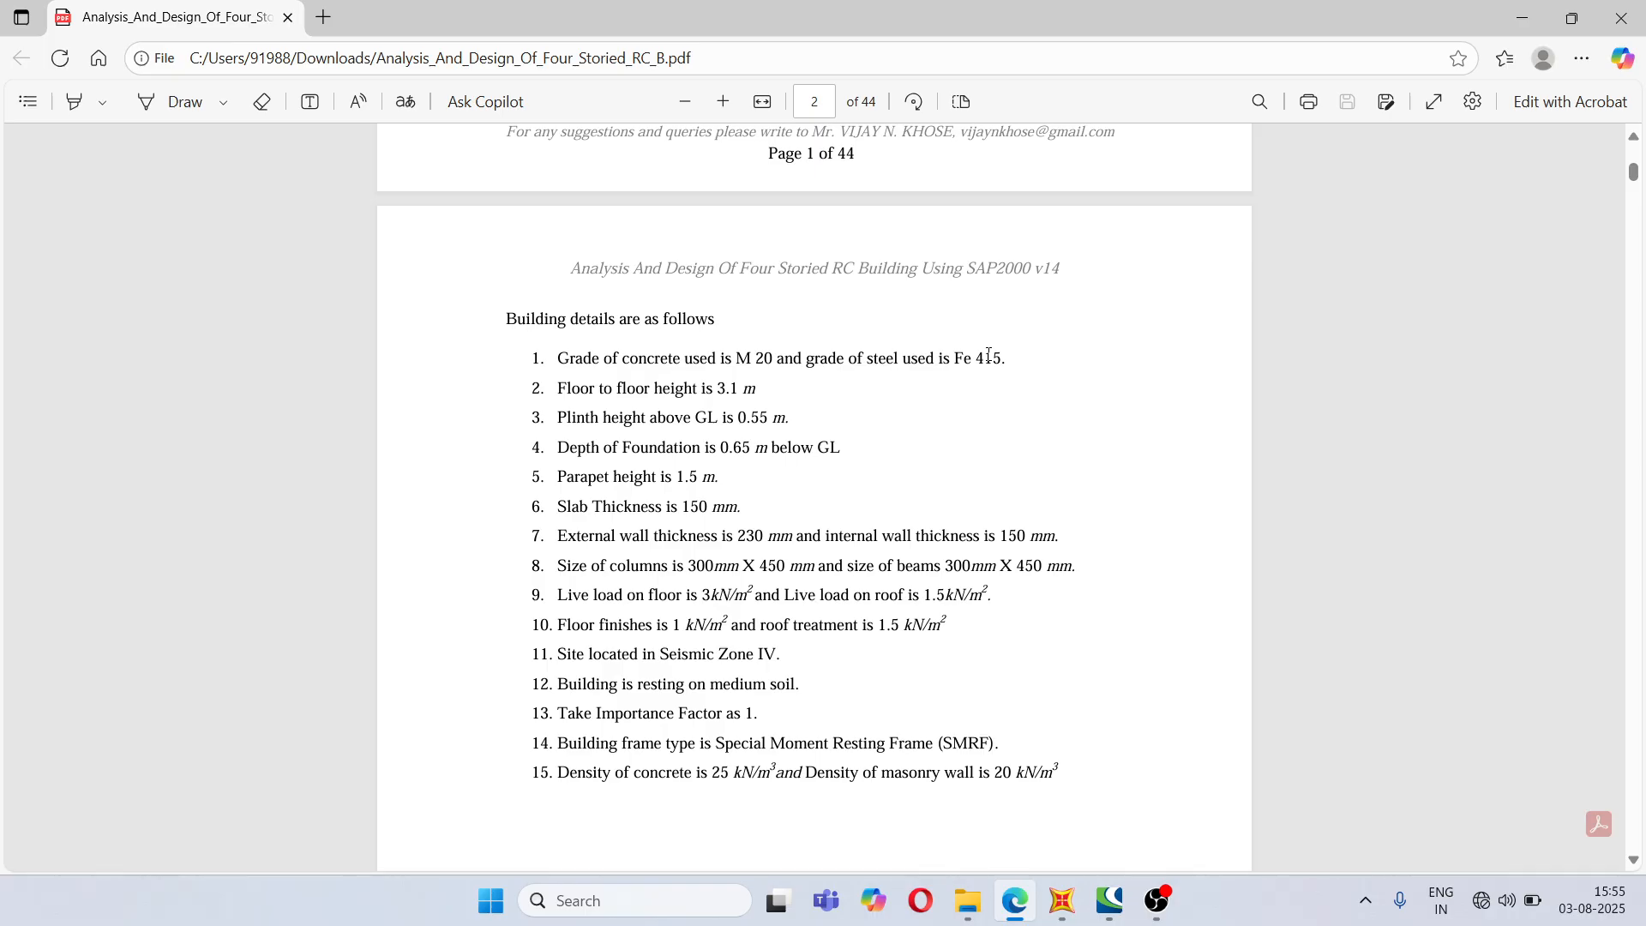
- Add a new concrete material in SAP2000 with region India, the Indian standard and grade M20
{"action": "left_click", "coordinate": [1062, 900]}
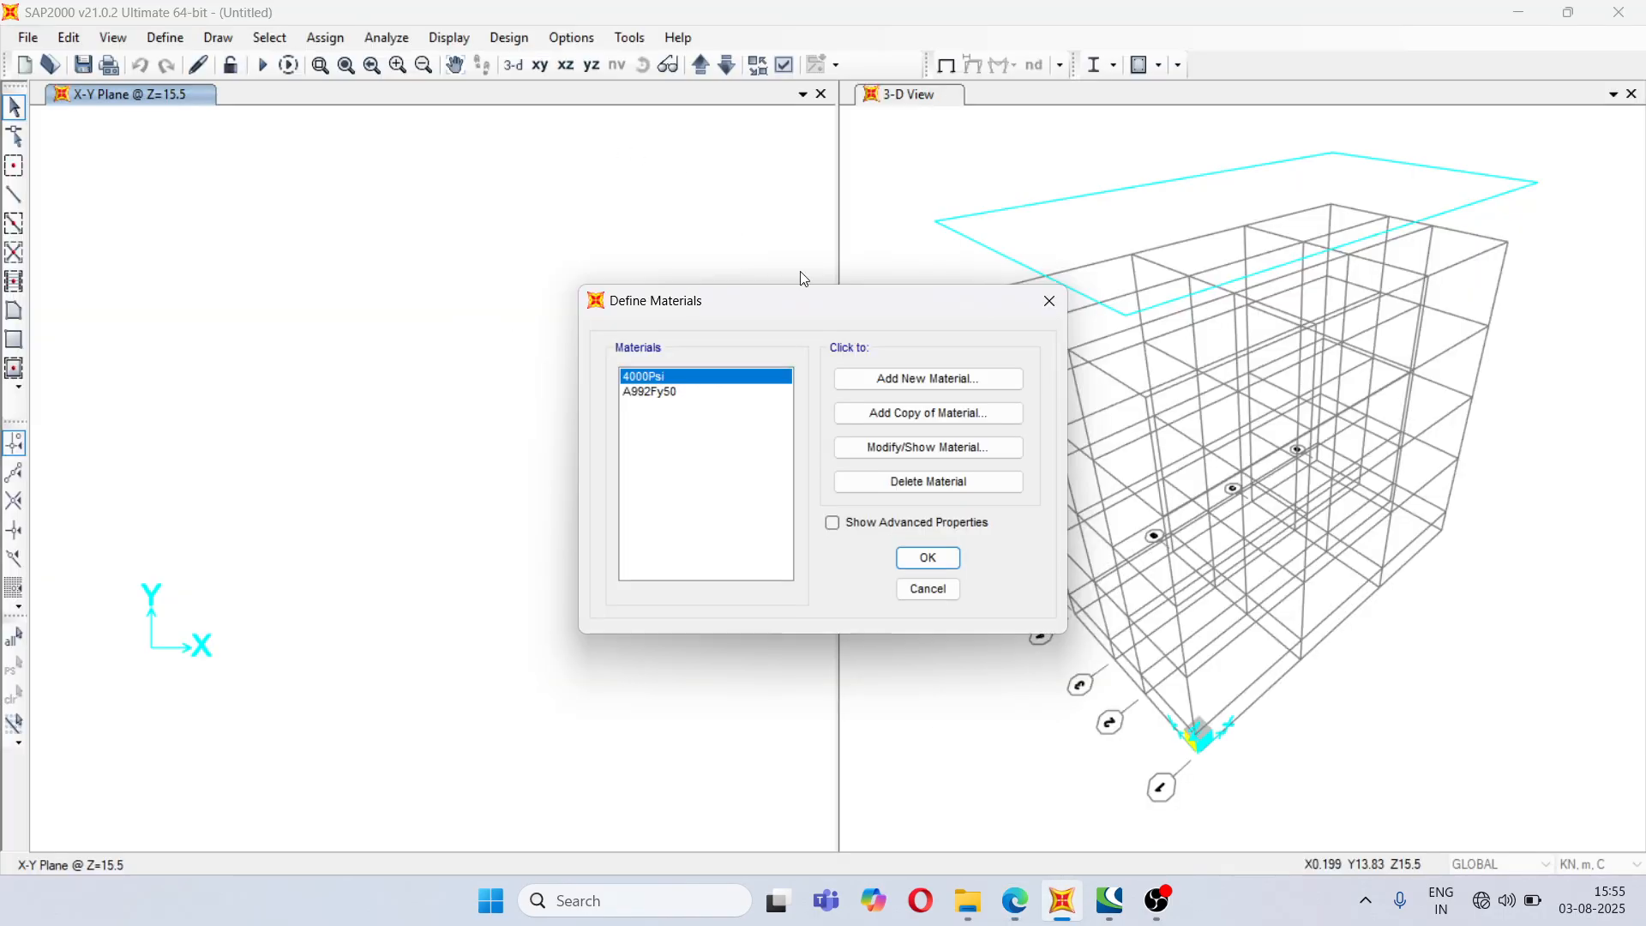
{"action": "left_click", "coordinate": [915, 384]}
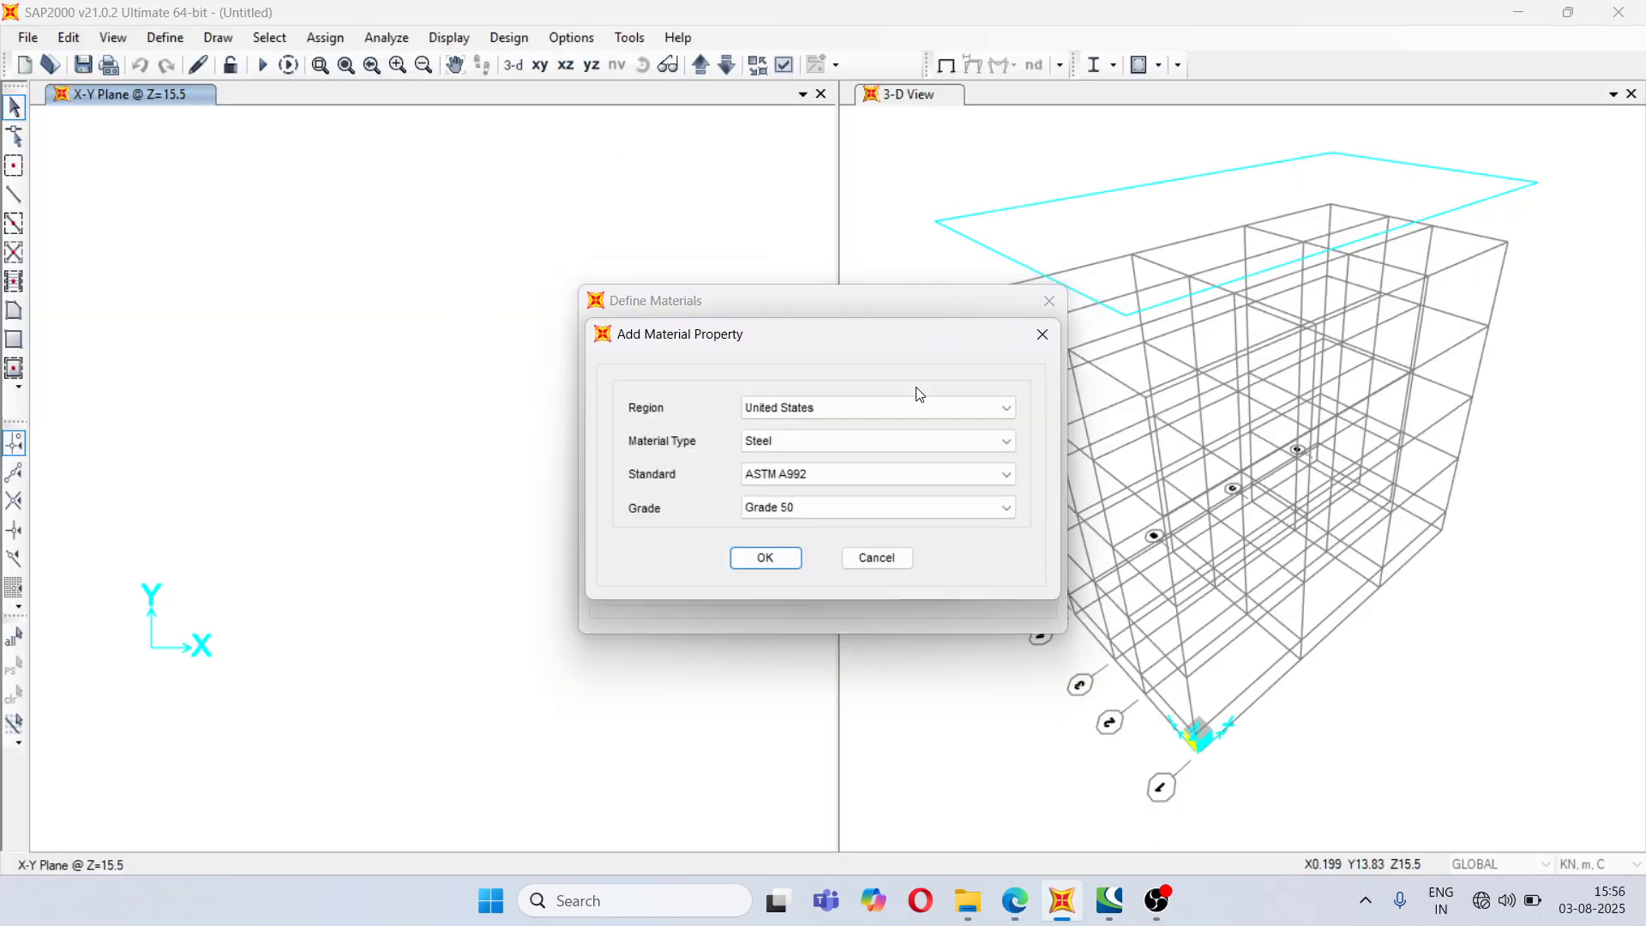
{"action": "left_click", "coordinate": [828, 413]}
{"action": "left_click", "coordinate": [787, 453]}
{"action": "left_click", "coordinate": [770, 440]}
{"action": "left_click", "coordinate": [790, 476]}
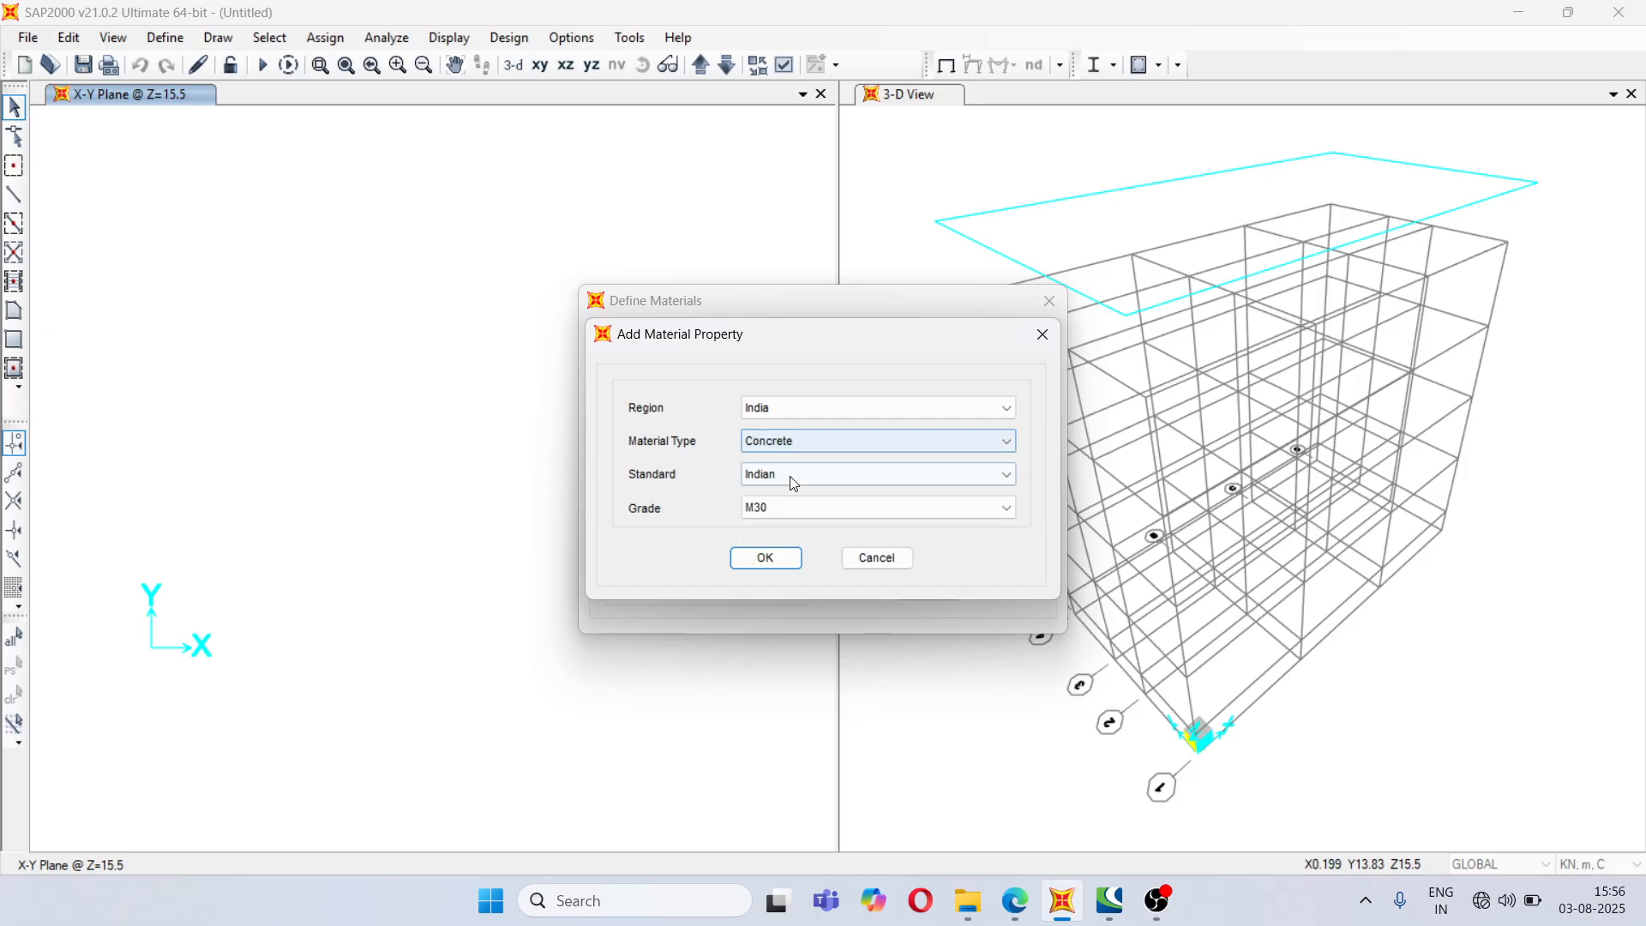
{"action": "left_click", "coordinate": [794, 510]}
{"action": "left_click", "coordinate": [787, 553]}
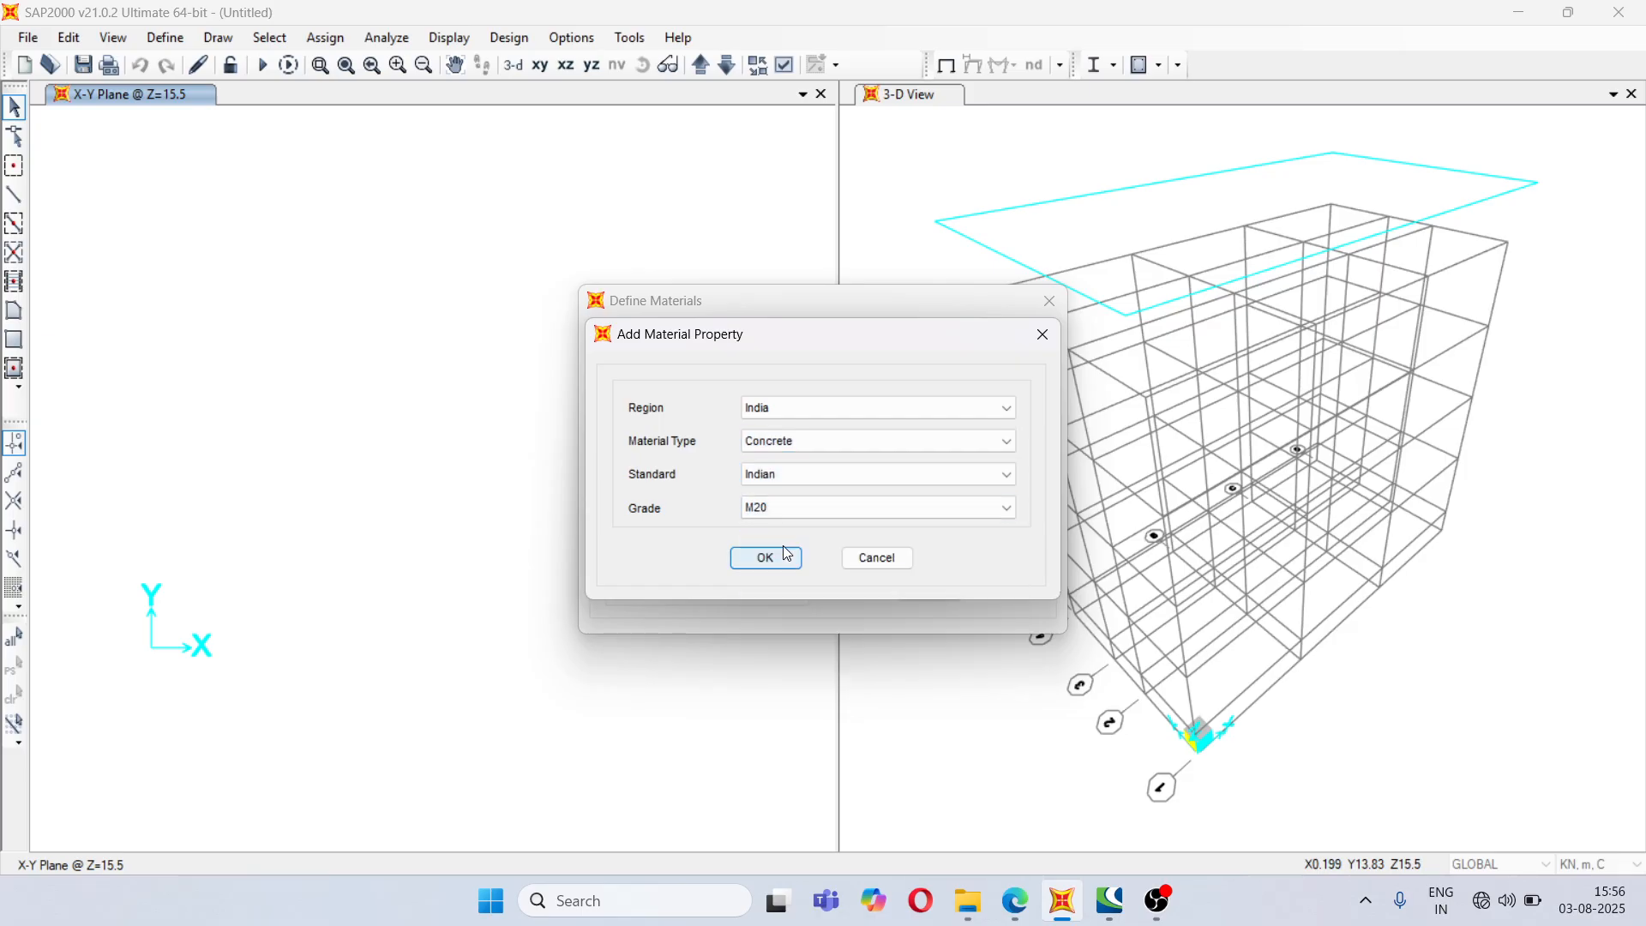
{"action": "left_click", "coordinate": [764, 557]}
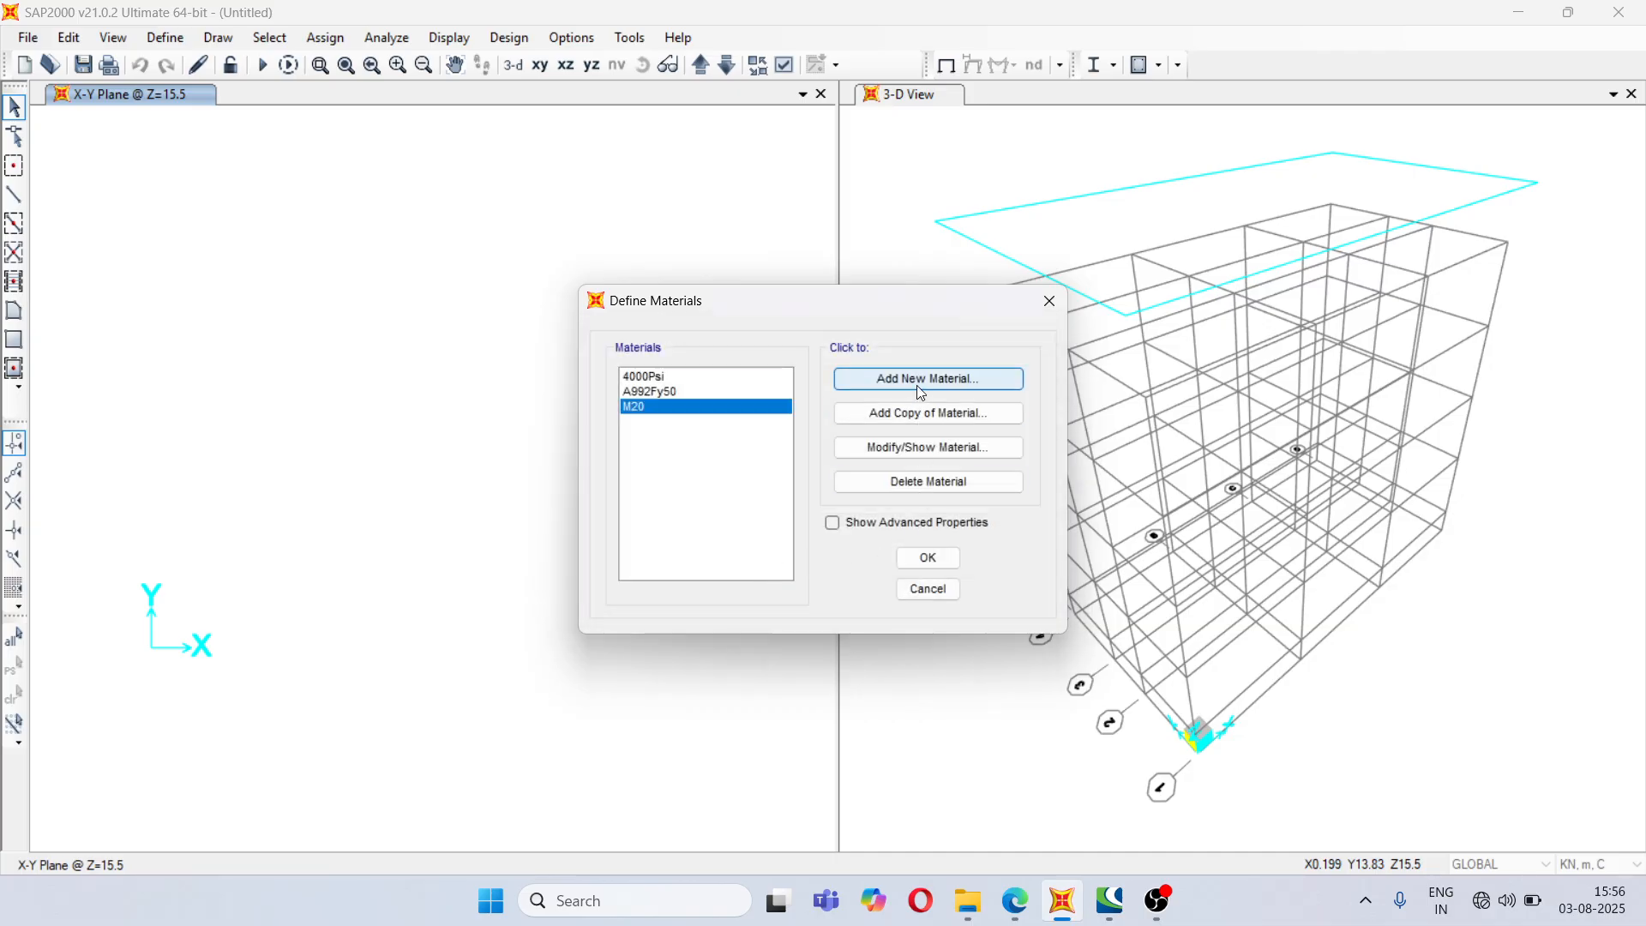
- Add an Indian rebar material of HYSD Grade 415 and accept the material definitions
{"action": "left_click", "coordinate": [917, 384]}
{"action": "left_click", "coordinate": [799, 439]}
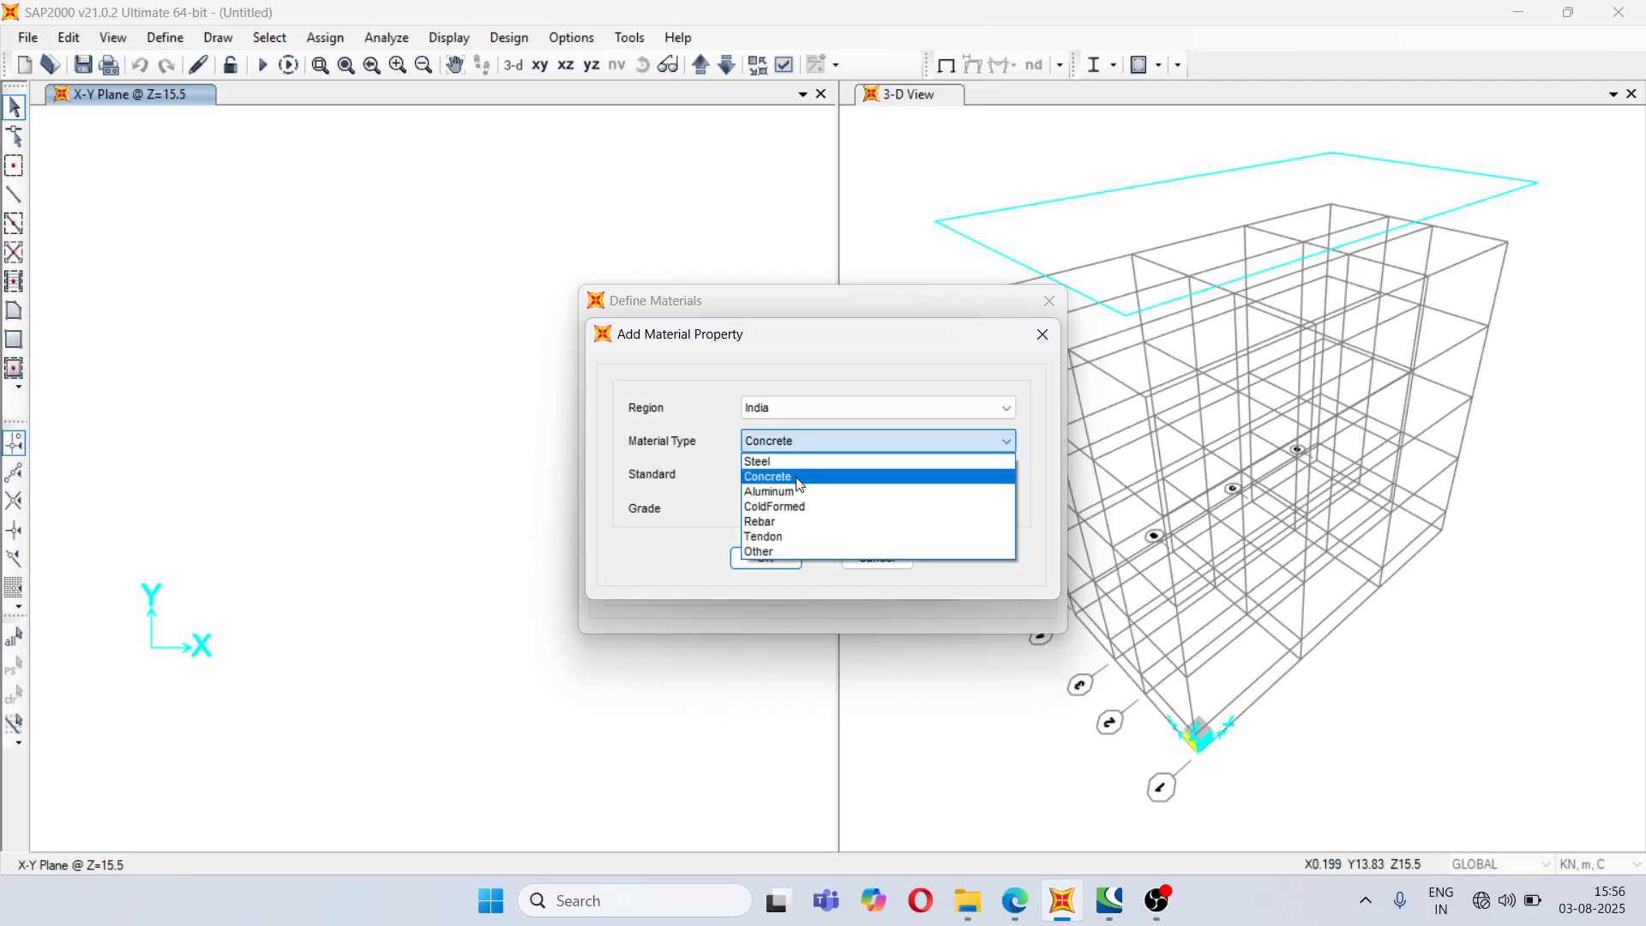
{"action": "left_click", "coordinate": [797, 519]}
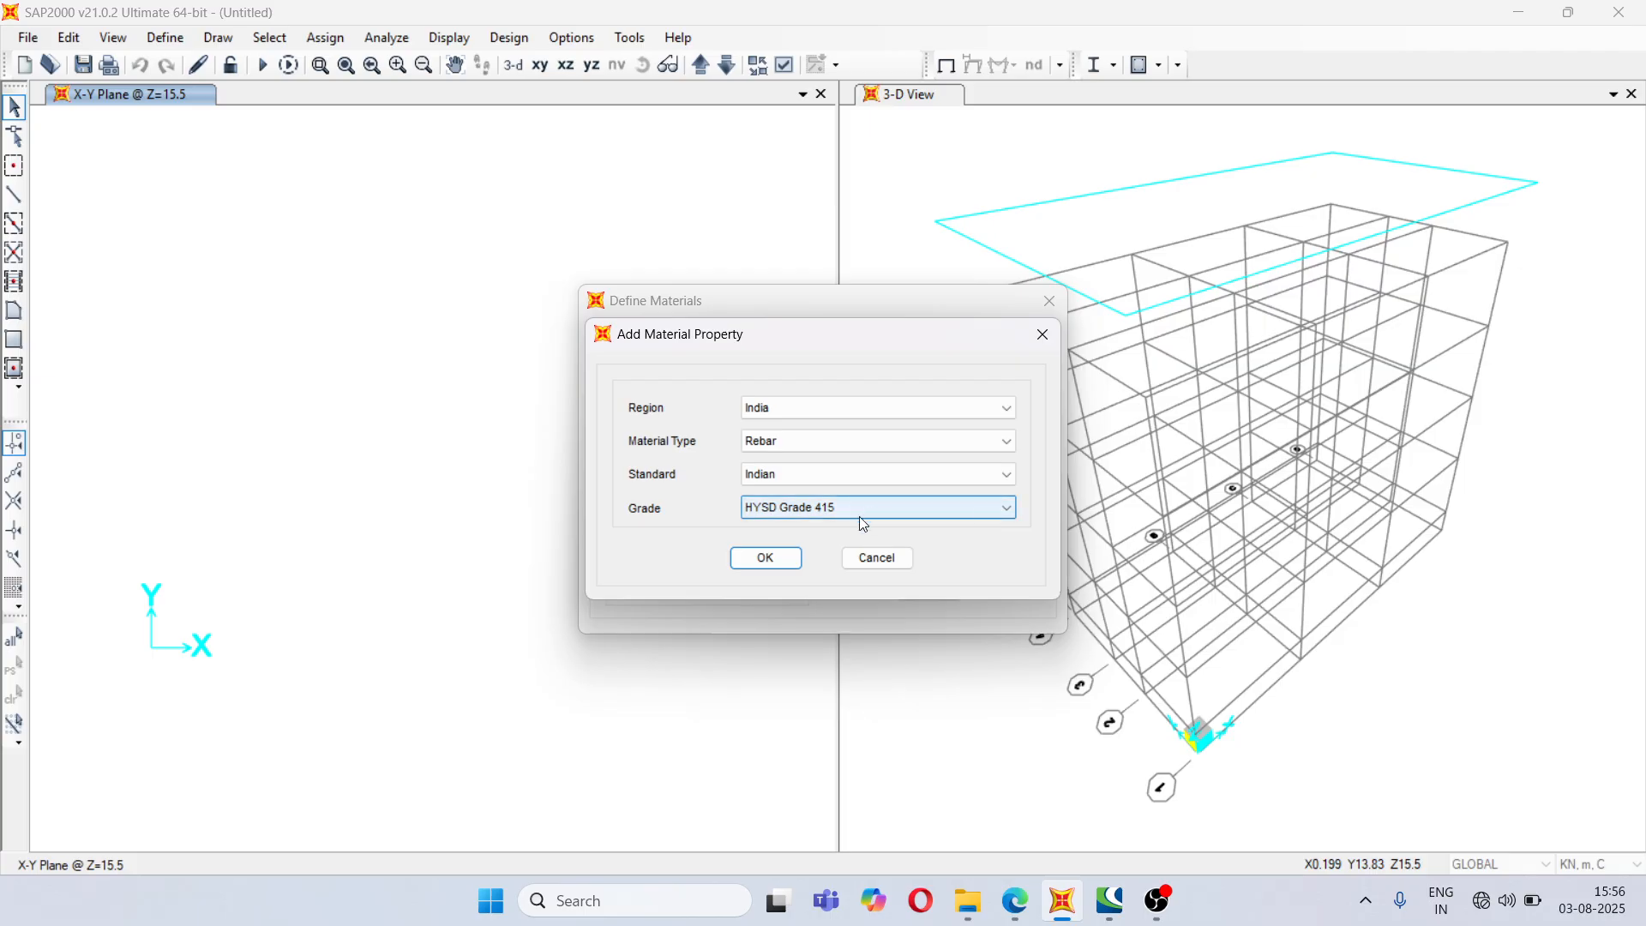
{"action": "left_click", "coordinate": [764, 557]}
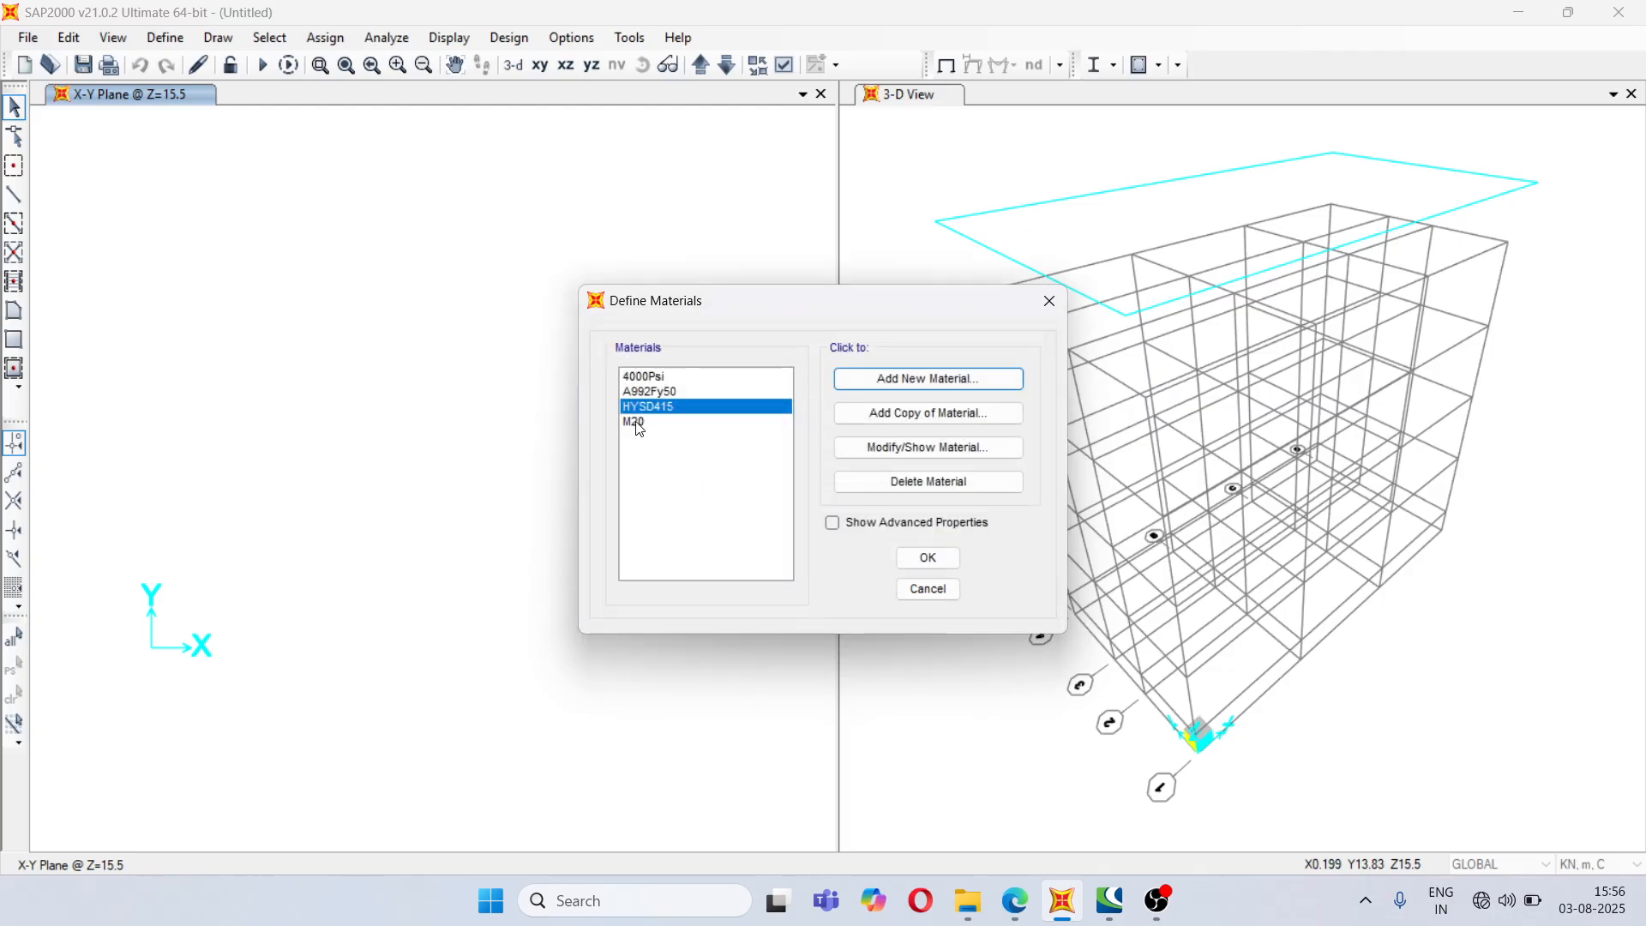
{"action": "left_click", "coordinate": [915, 559]}
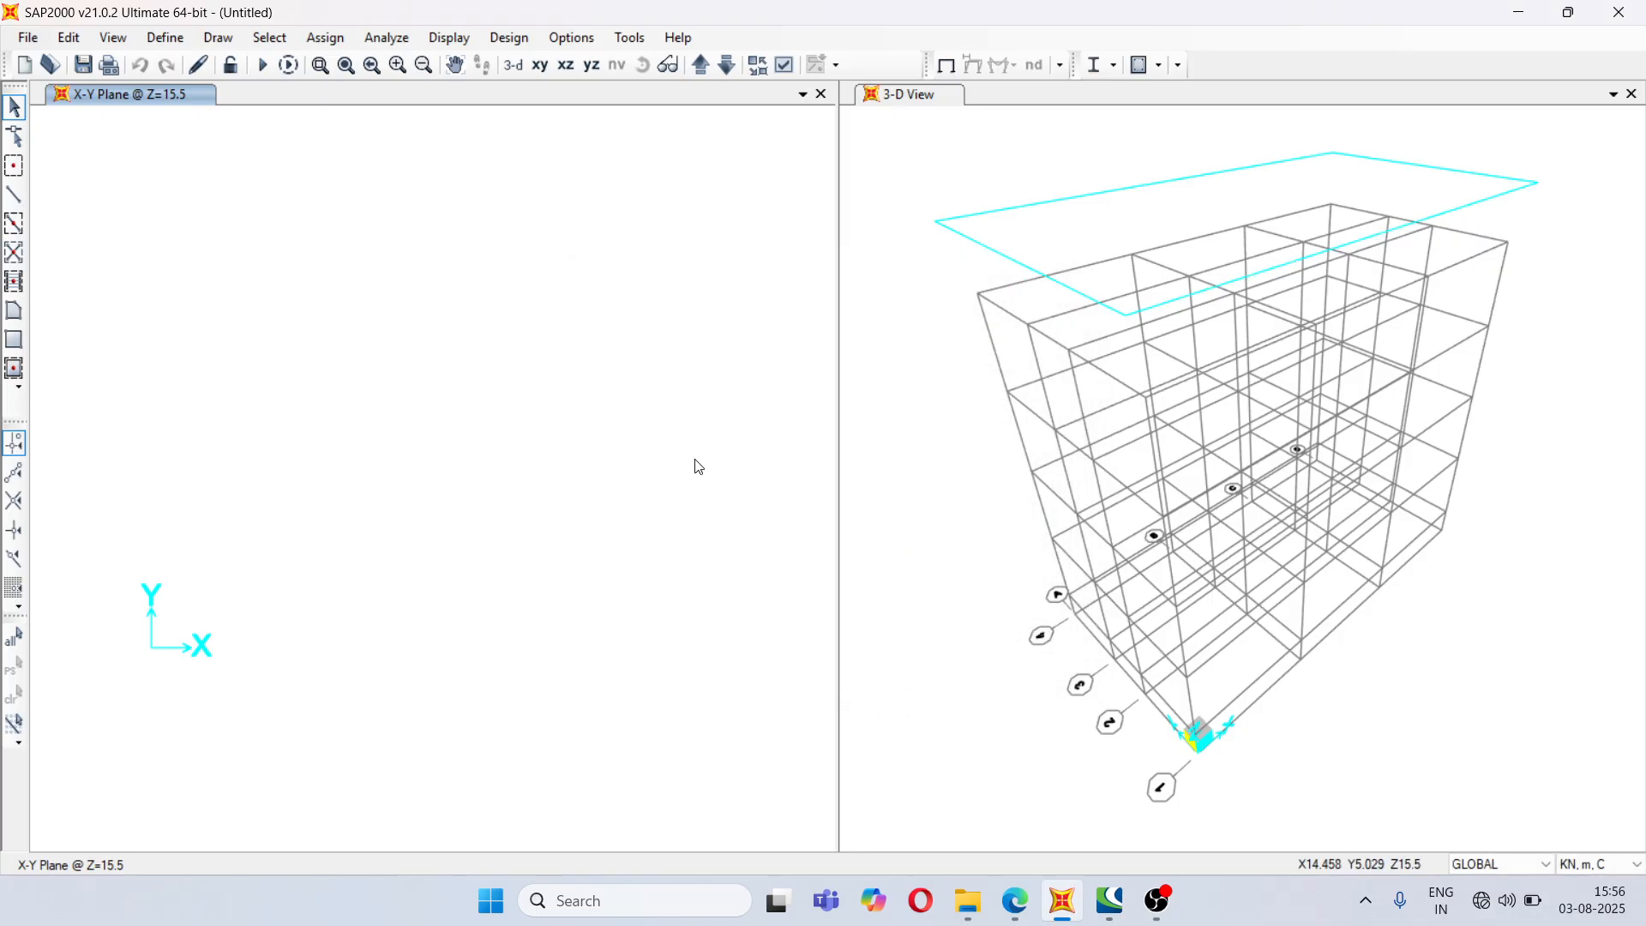
- Look up the column and beam sizes in the PDF's list of building details
{"action": "left_click", "coordinate": [163, 39]}
{"action": "mouse_move", "coordinate": [197, 98]}
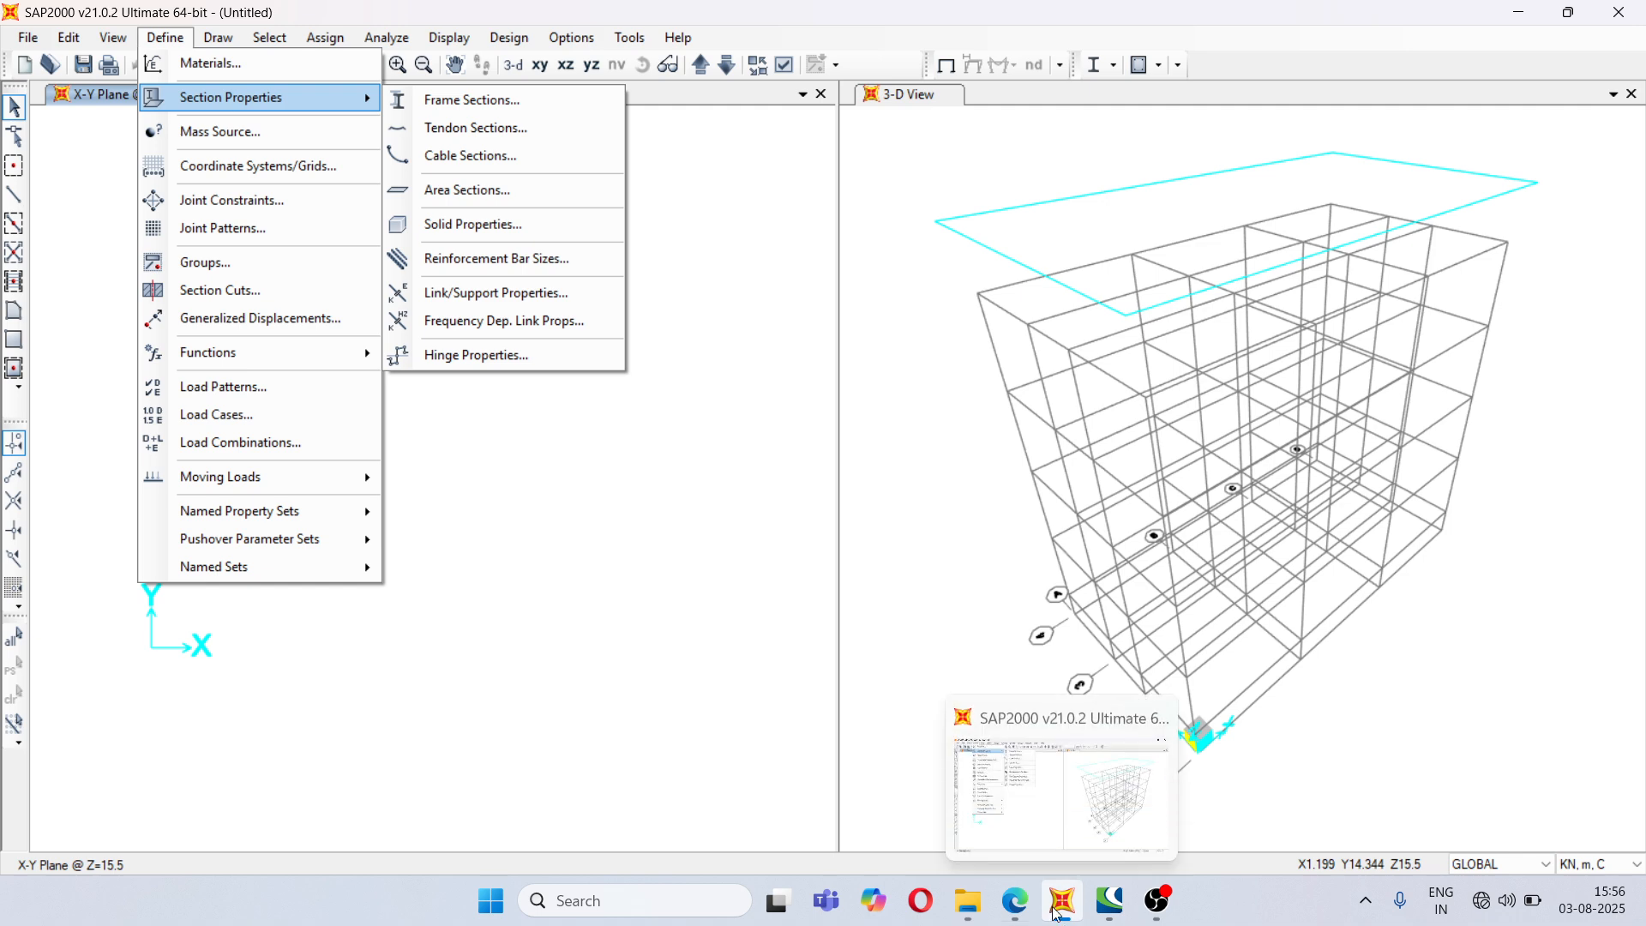
{"action": "left_click", "coordinate": [1015, 900]}
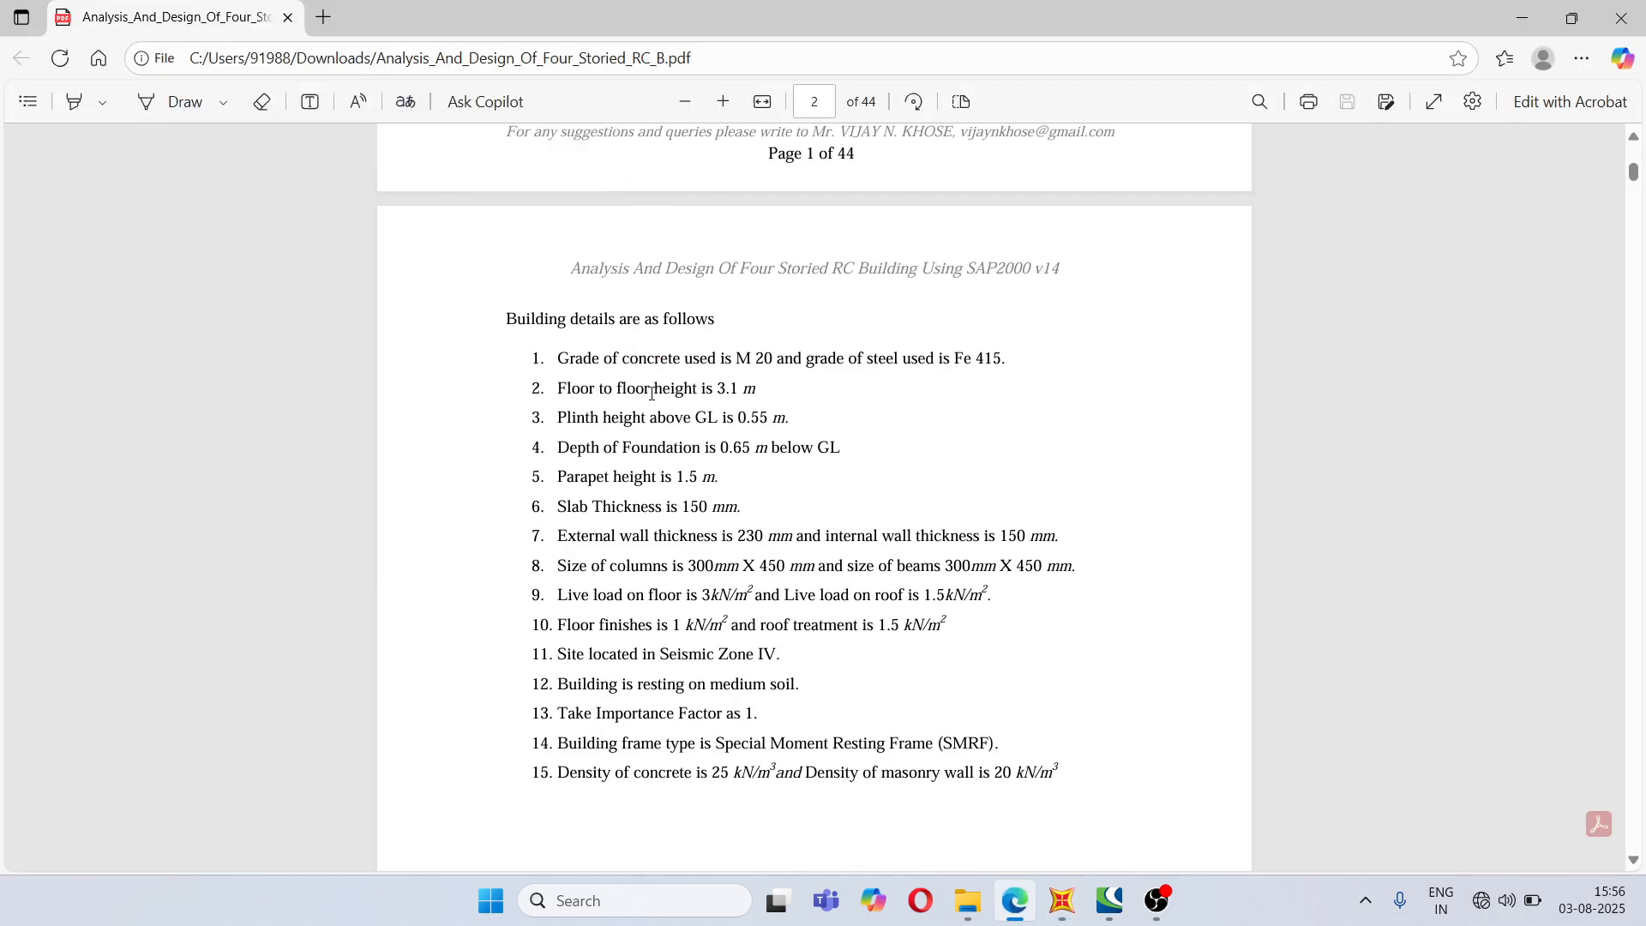
{"action": "left_click", "coordinate": [723, 101]}
{"action": "left_click", "coordinate": [722, 101]}
{"action": "scroll", "coordinate": [789, 371], "scroll_direction": "down", "scroll_amount": 3}
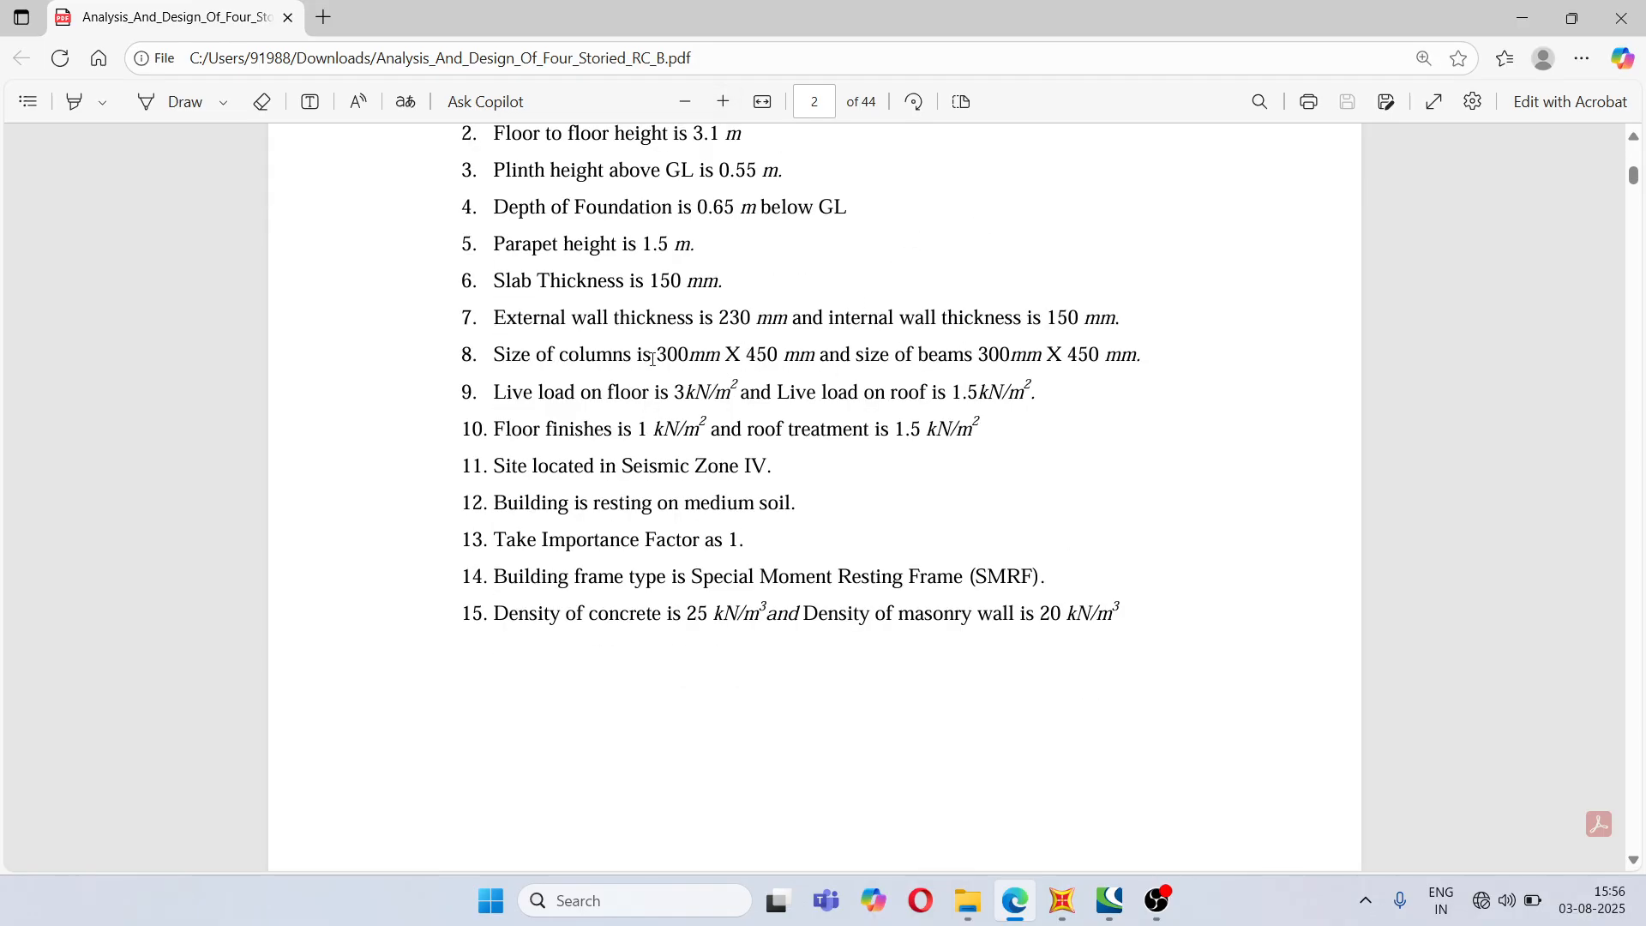
{"action": "left_click_drag", "start_coordinate": [653, 353], "coordinate": [812, 354]}
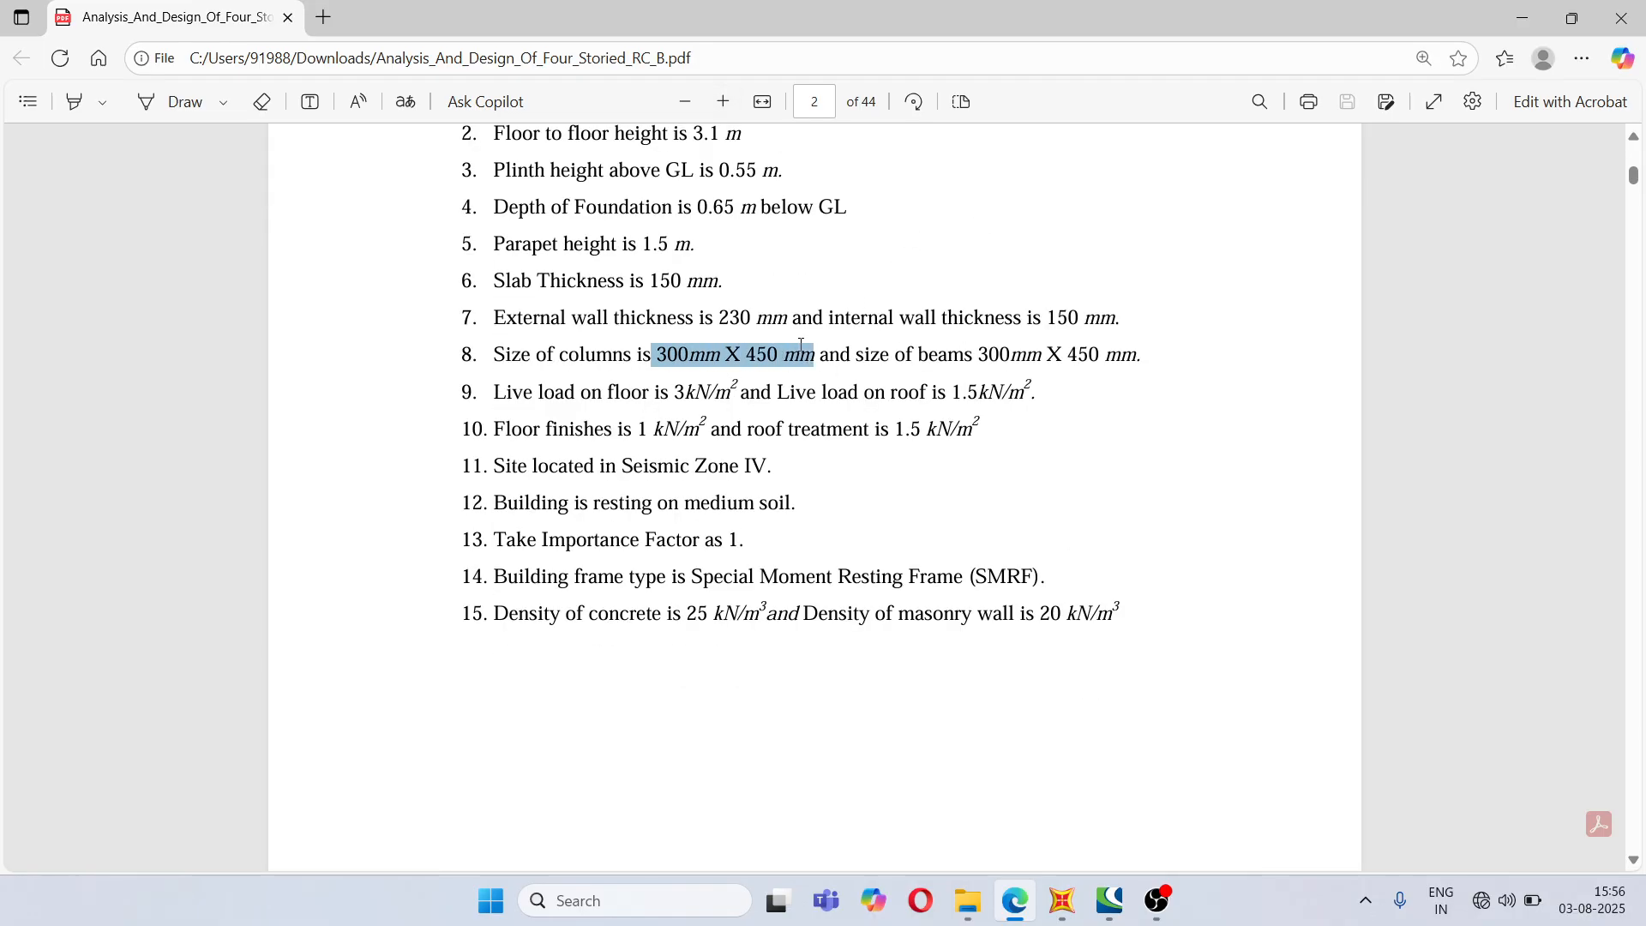
{"action": "left_click", "coordinate": [982, 373]}
{"action": "left_click_drag", "start_coordinate": [975, 354], "coordinate": [1145, 356]}
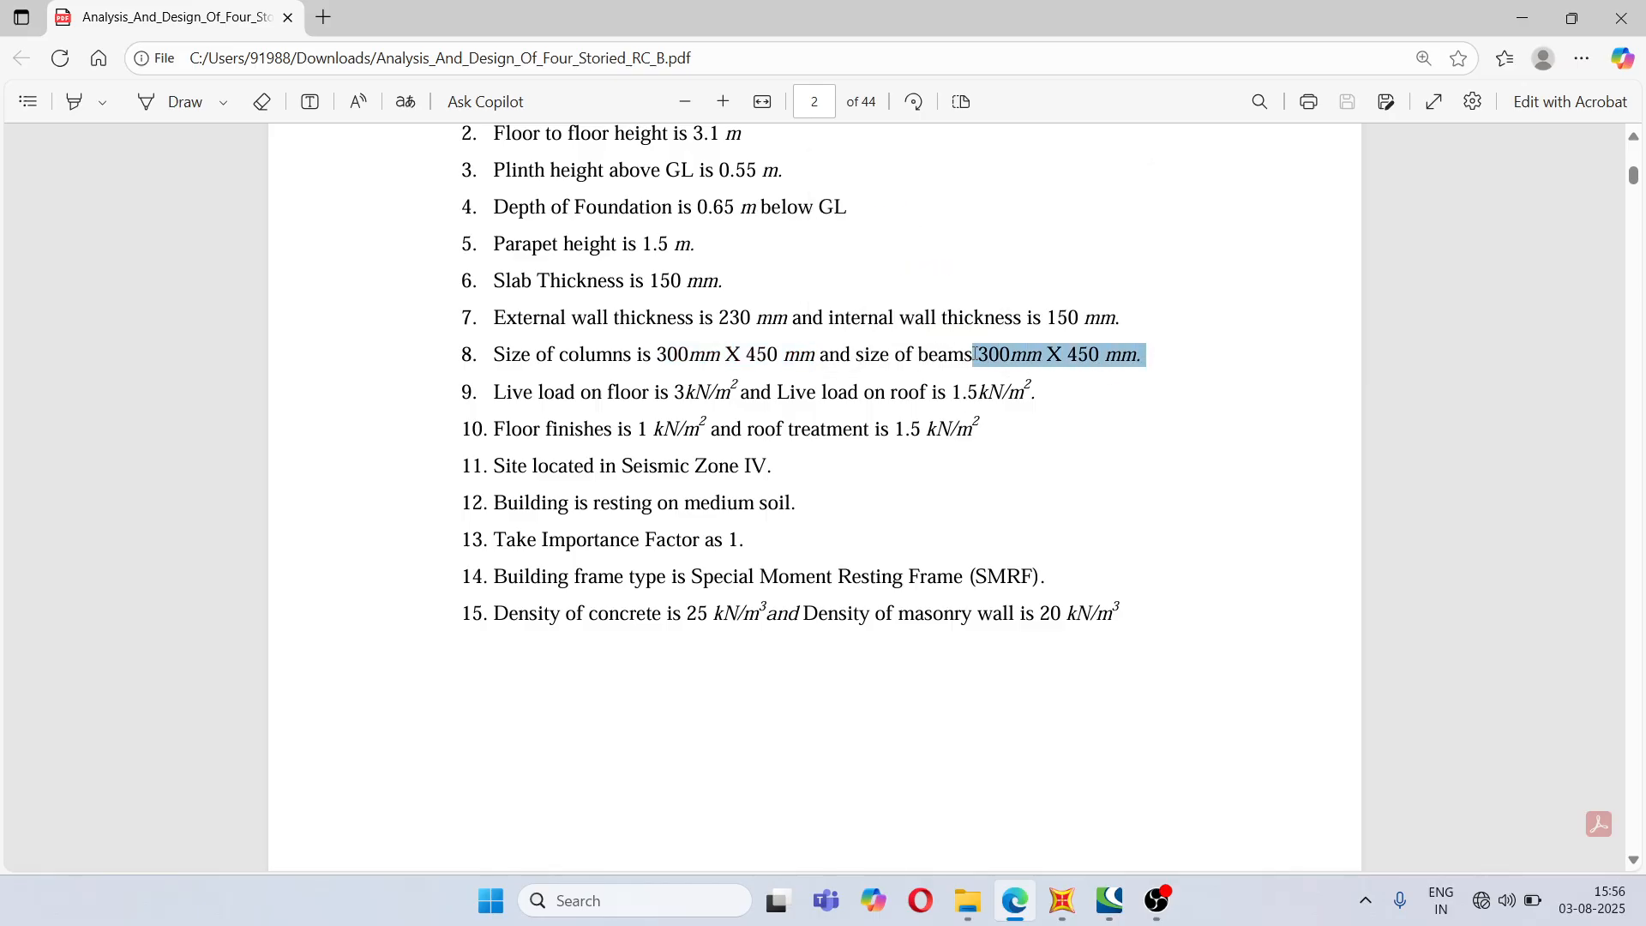
- In SAP2000, start a new rectangular concrete frame section and name it COLUMN 300 X 450
{"action": "left_click", "coordinate": [1062, 900]}
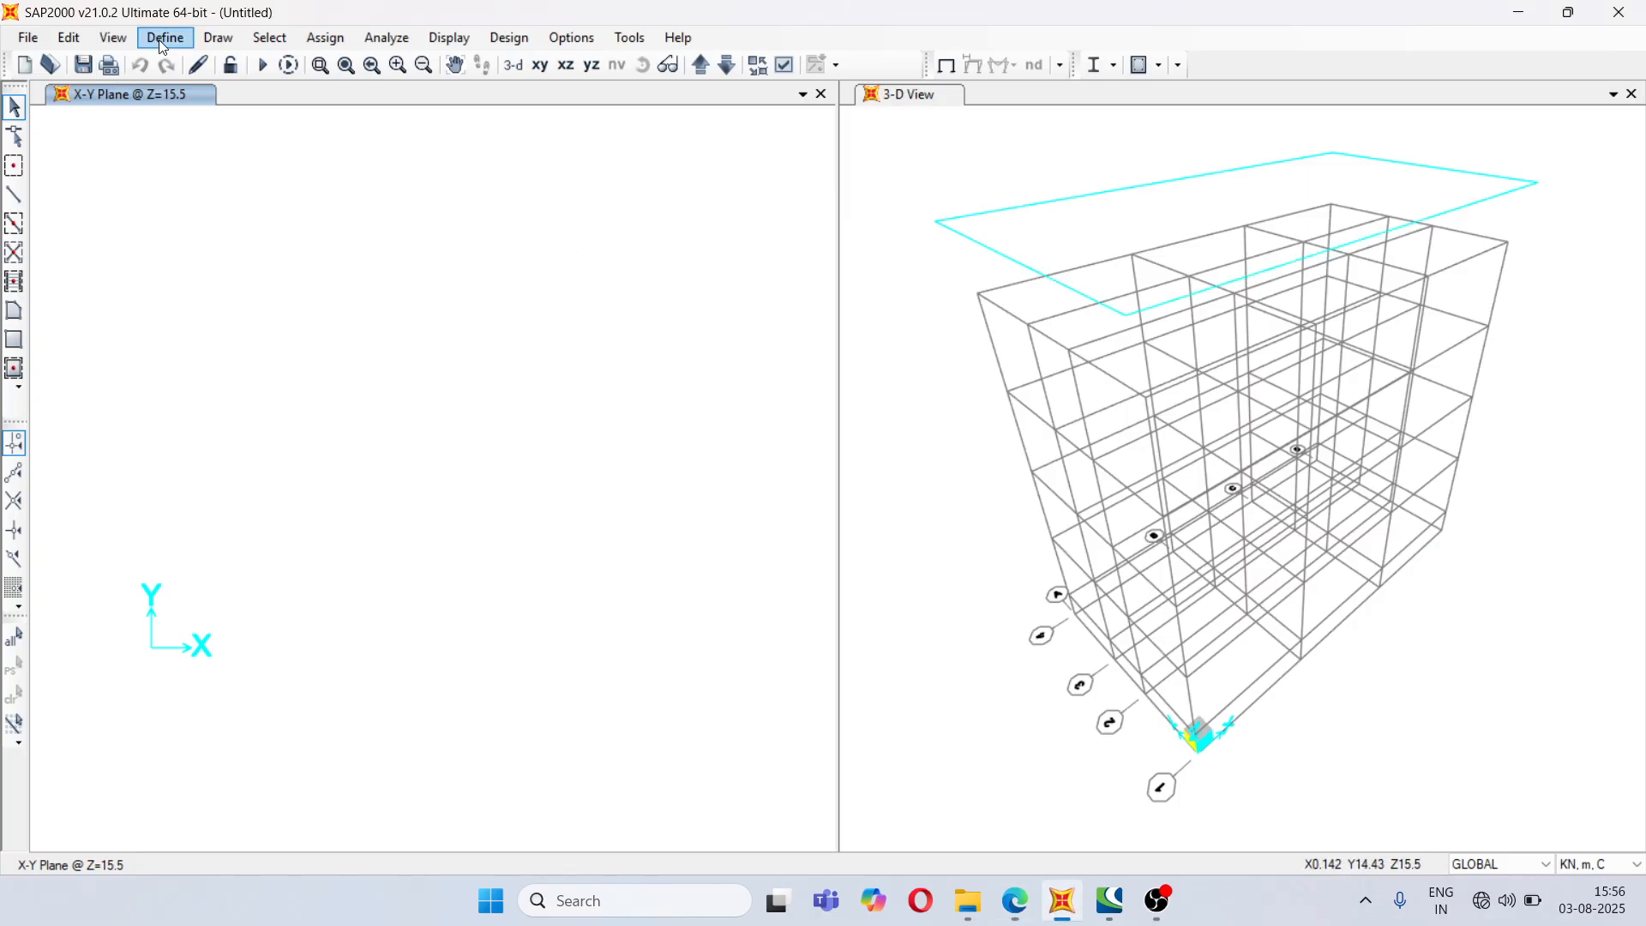
{"action": "left_click", "coordinate": [170, 34]}
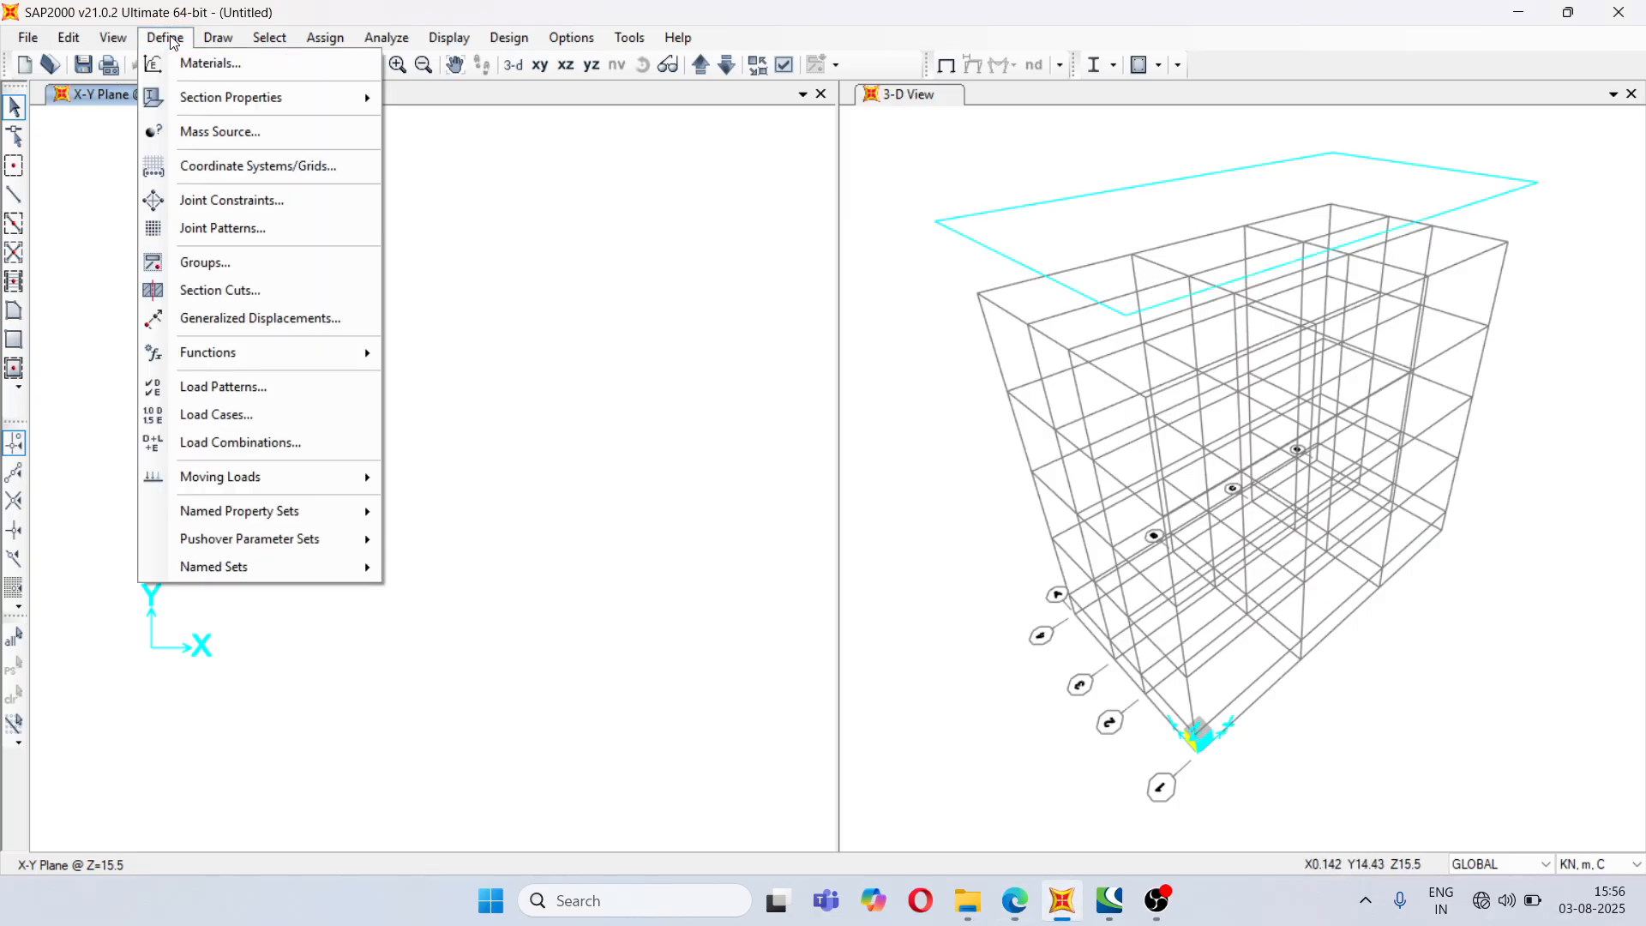
{"action": "mouse_move", "coordinate": [192, 93]}
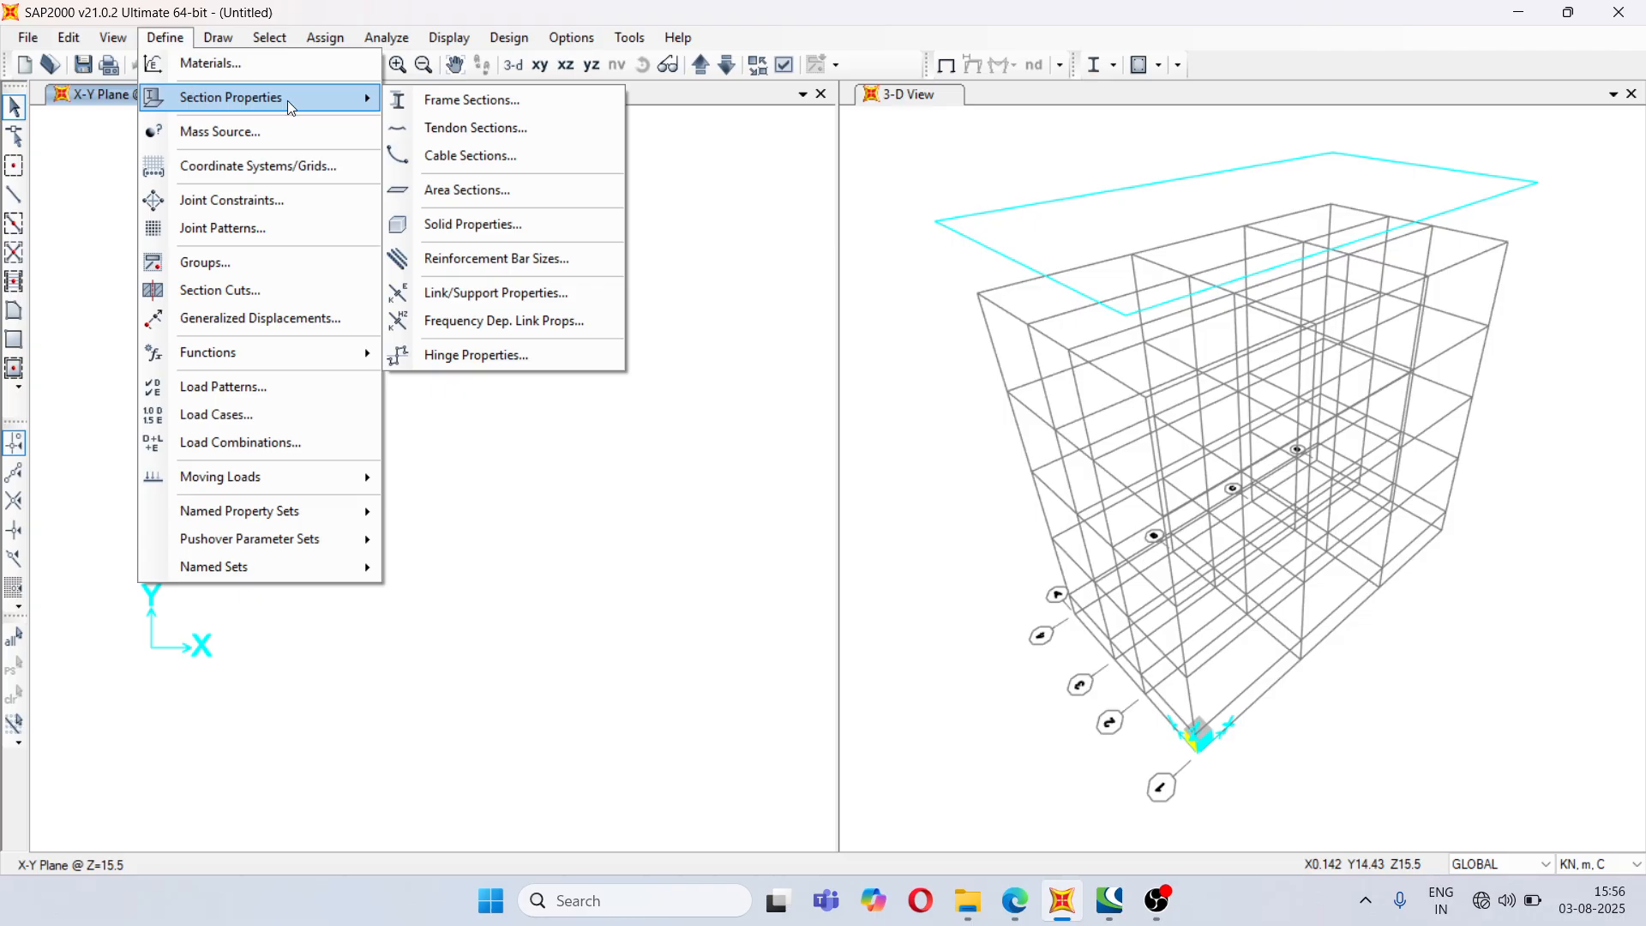
{"action": "left_click", "coordinate": [471, 99]}
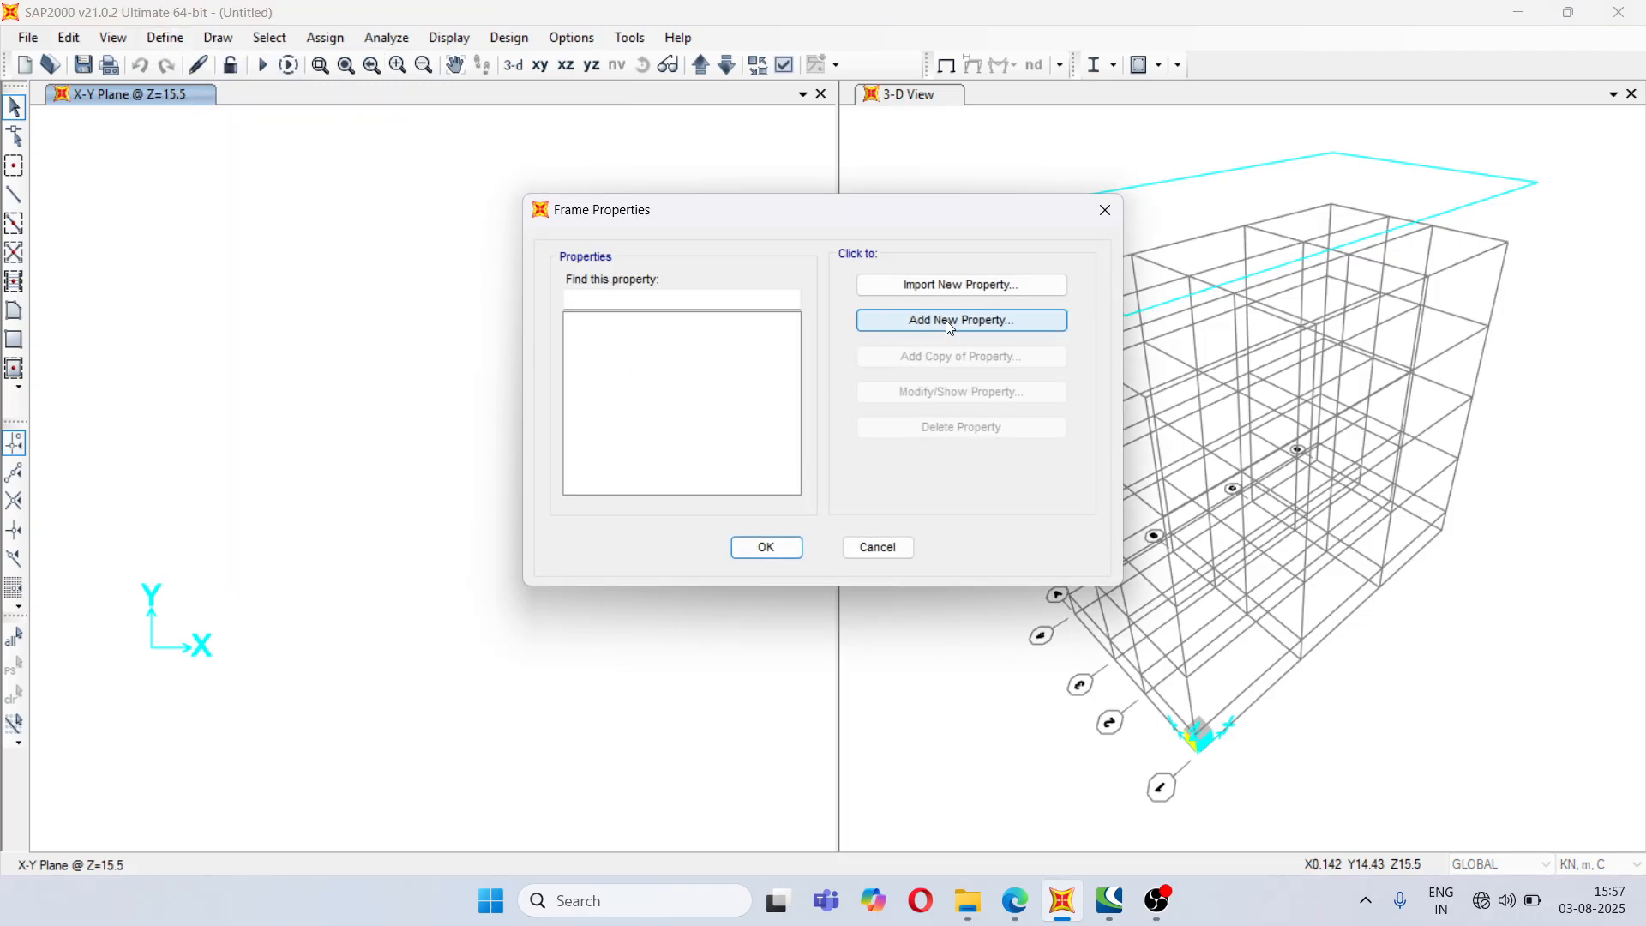
{"action": "left_click", "coordinate": [950, 324]}
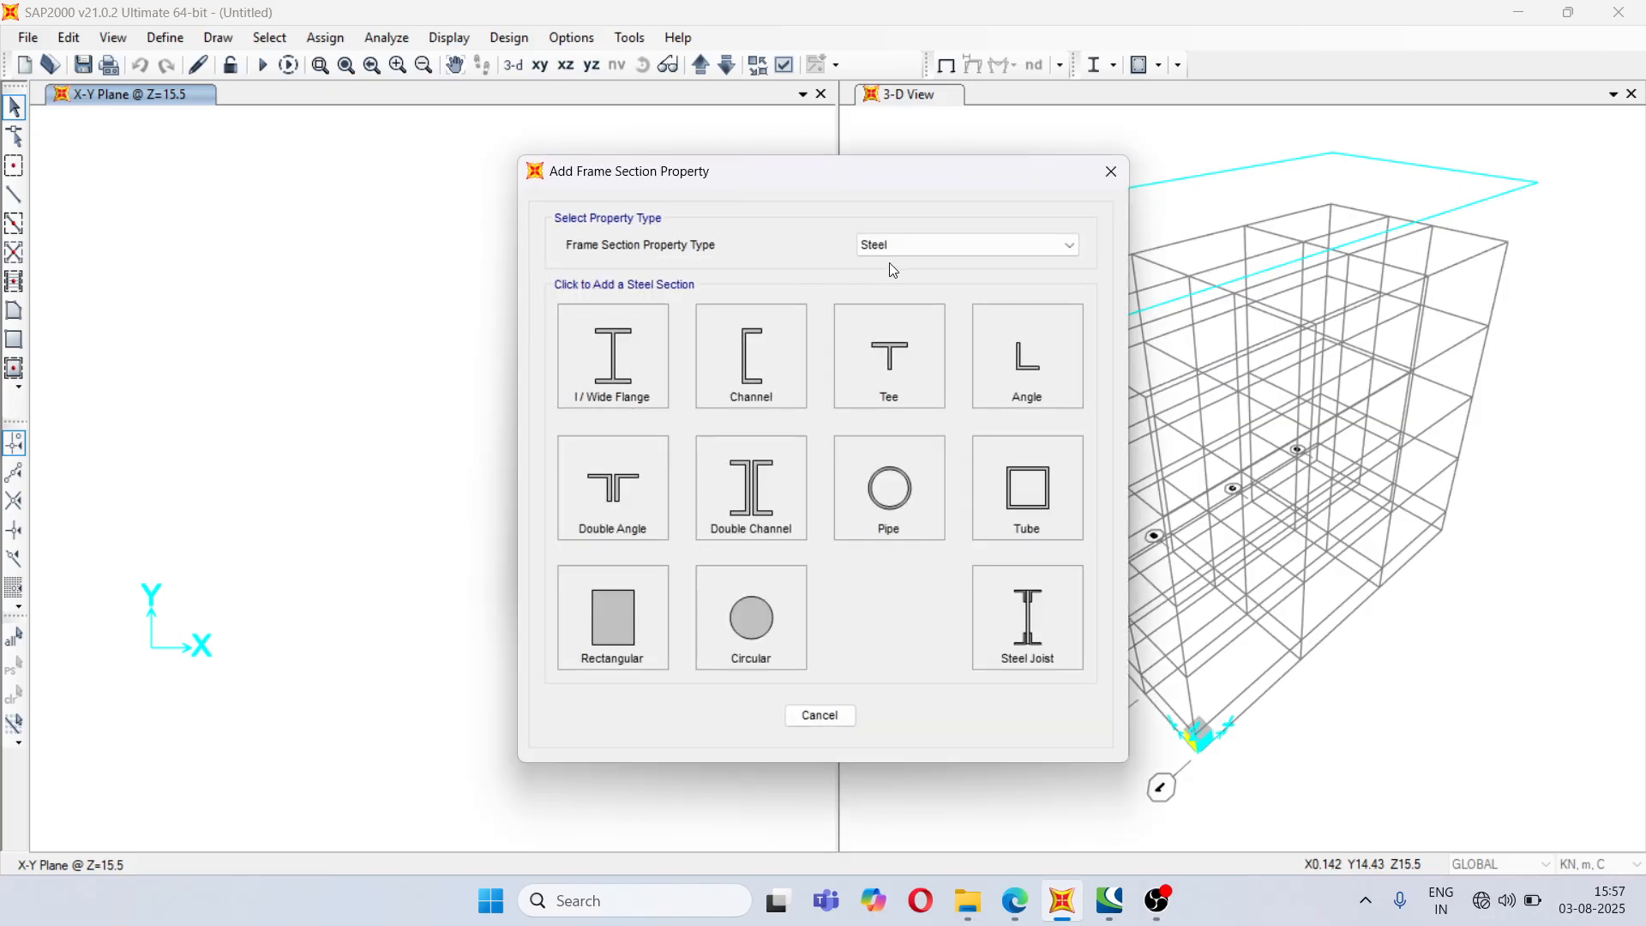
{"action": "left_click", "coordinate": [899, 246]}
{"action": "left_click", "coordinate": [920, 294]}
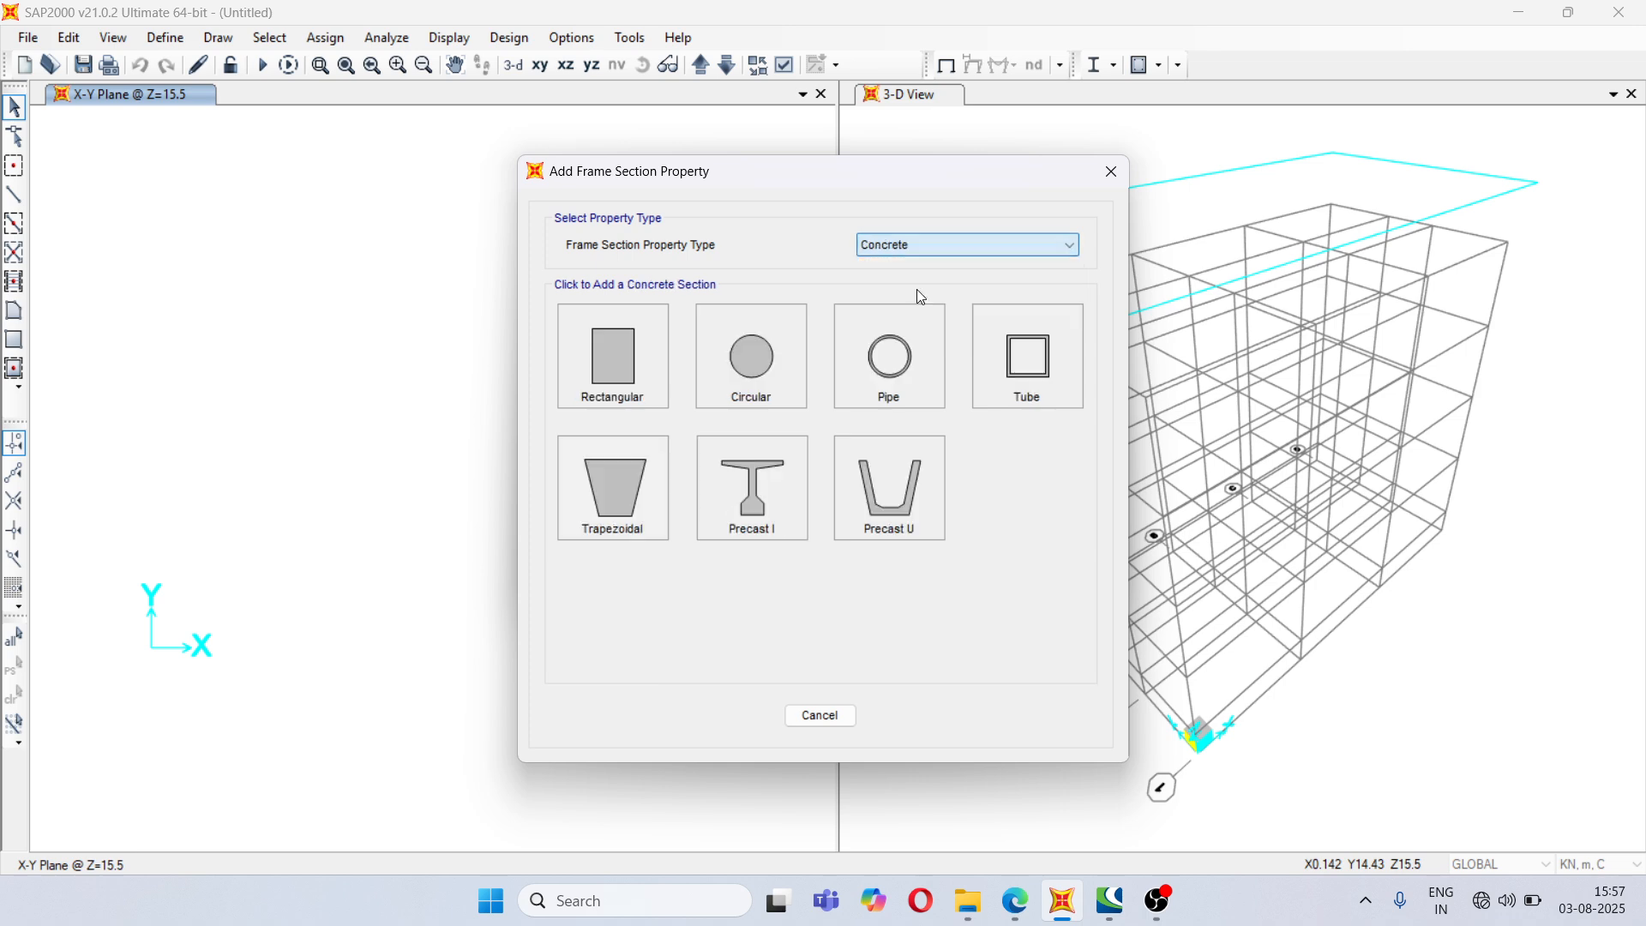
{"action": "left_click", "coordinate": [619, 348]}
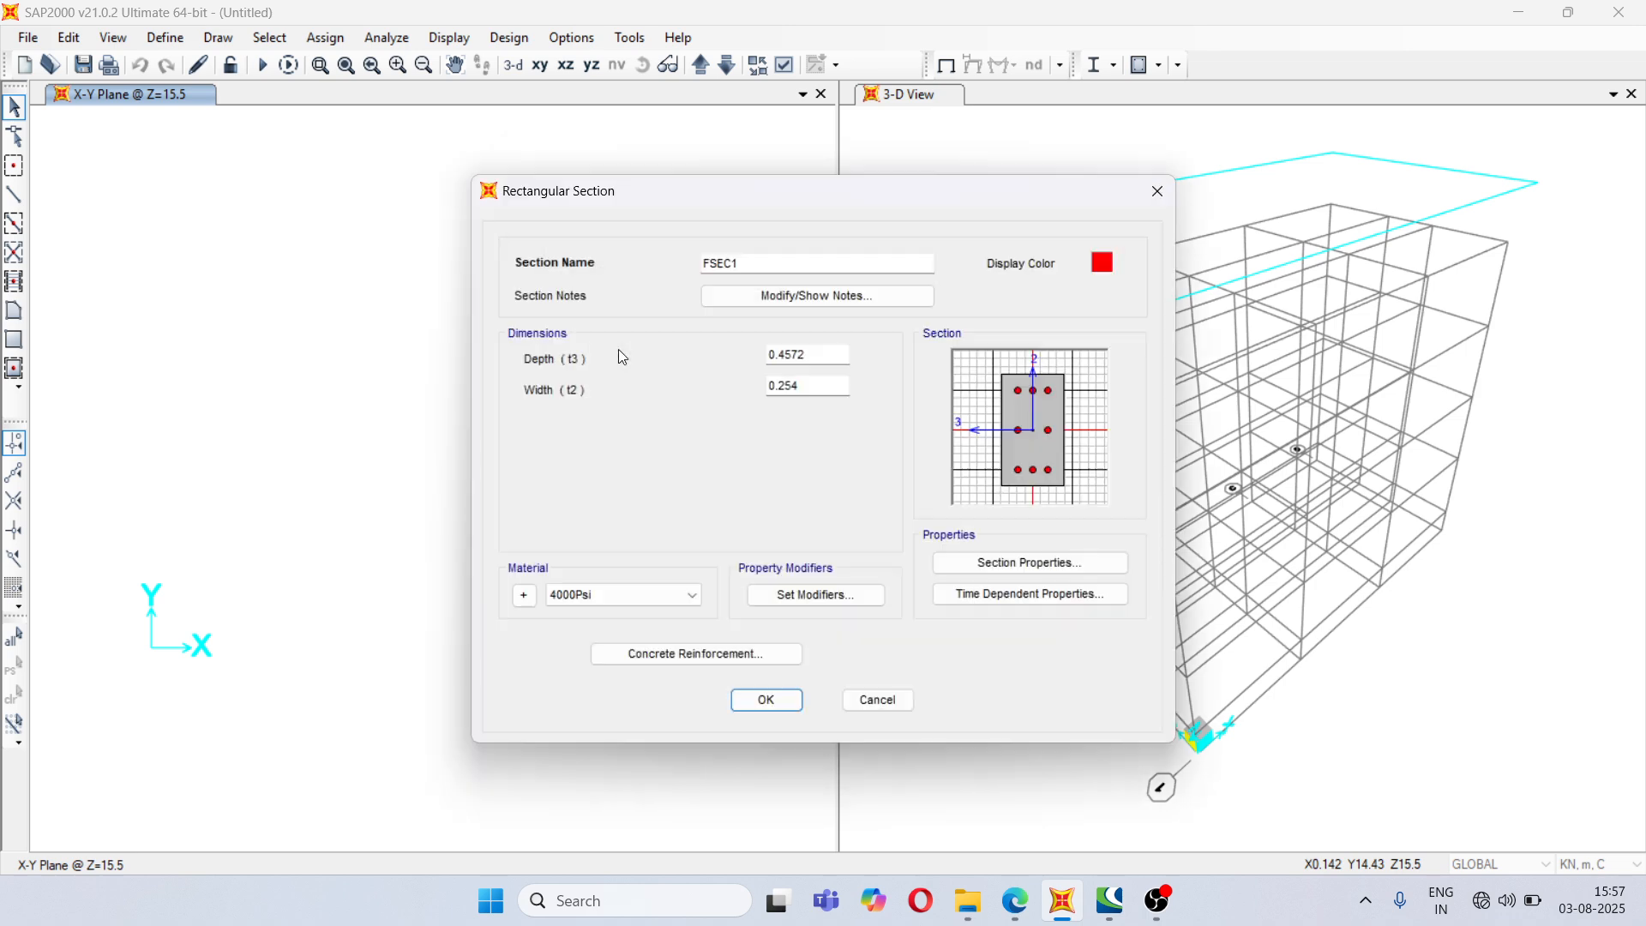
{"action": "left_click_drag", "start_coordinate": [747, 265], "coordinate": [673, 267]}
{"action": "type", "text": "COLUM"}
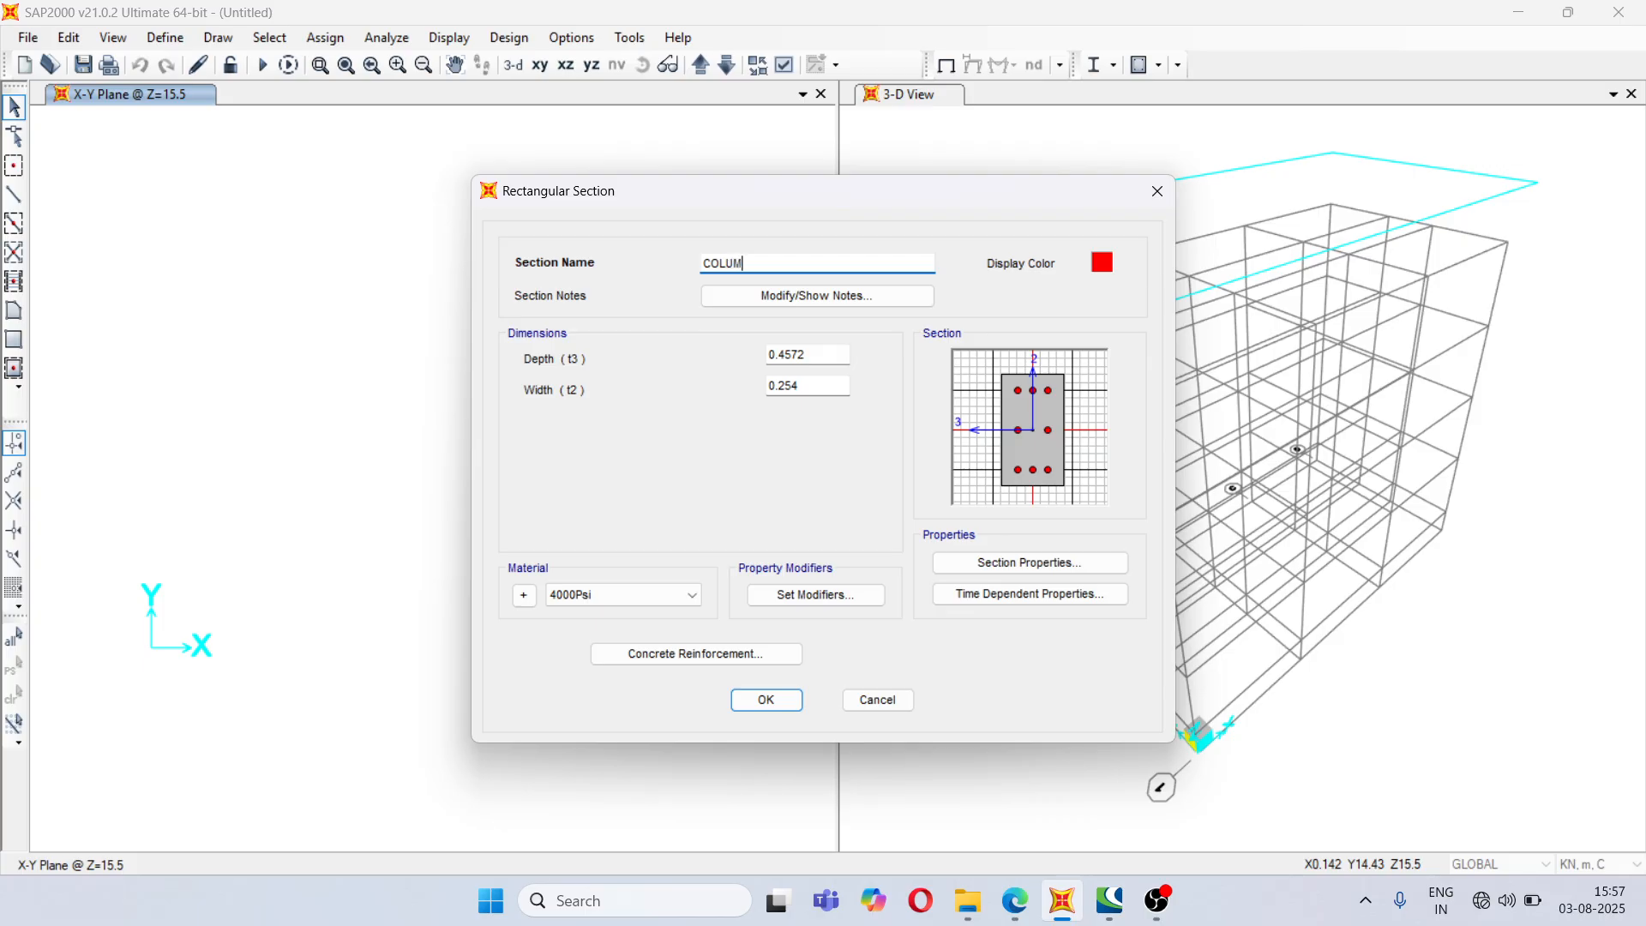
{"action": "type", "text": "N 300 X 450"}
- Check the column size in the PDF and set the SAP2000 column section's depth to 0.45, width to 0.3 and material to M20
{"action": "left_click", "coordinate": [1015, 900]}
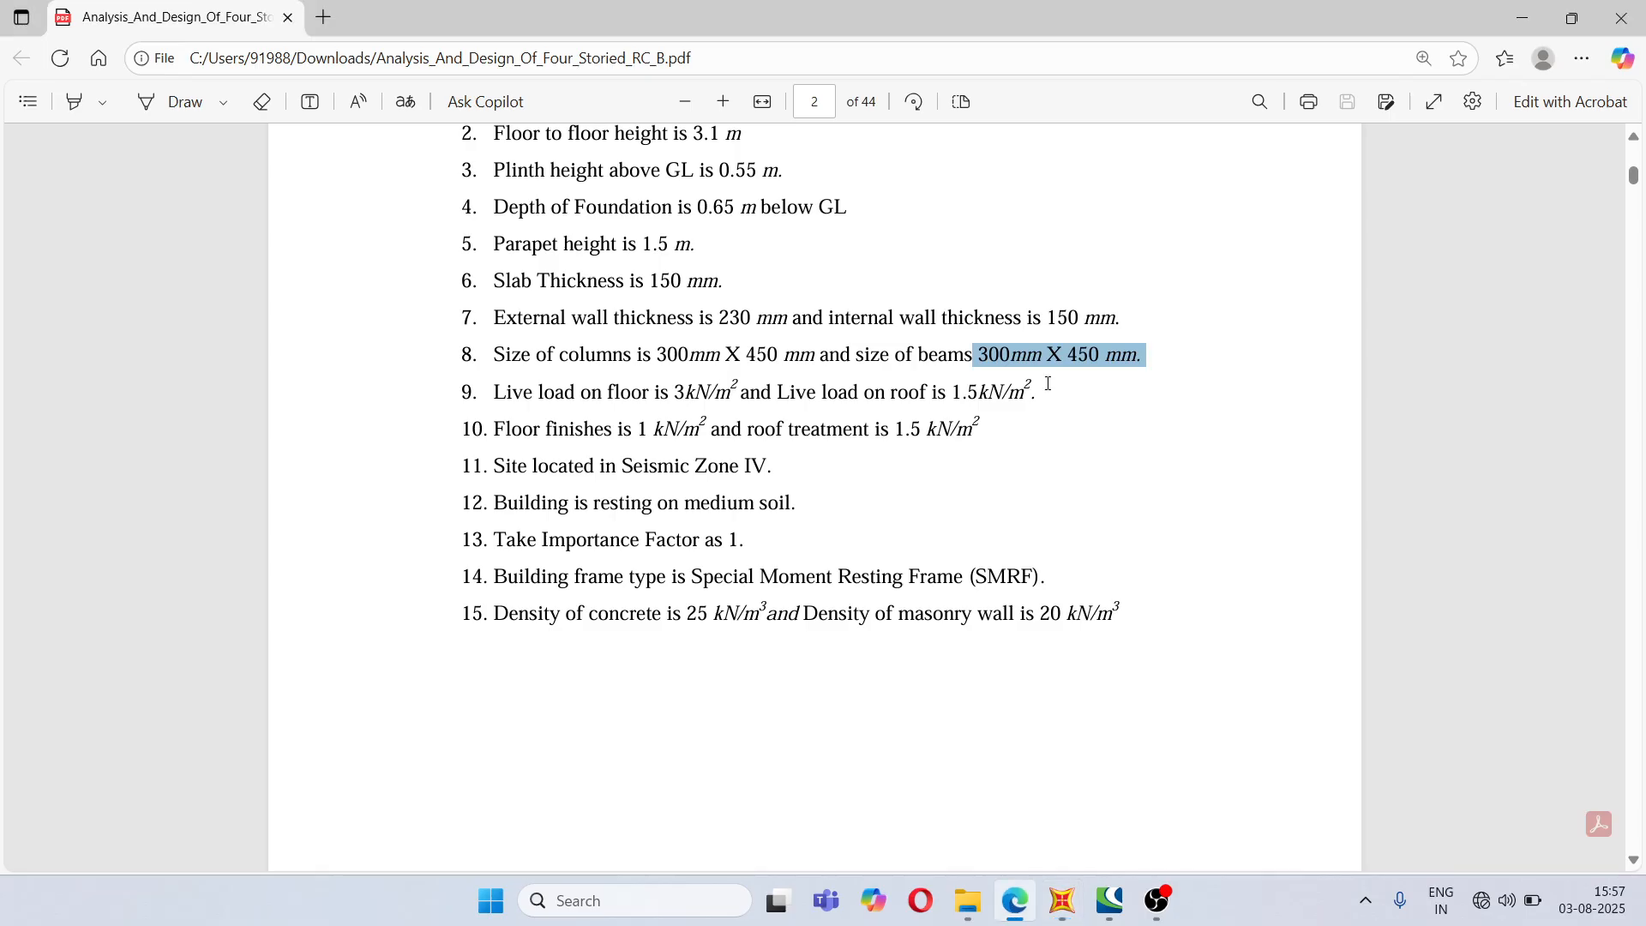
{"action": "left_click", "coordinate": [609, 360]}
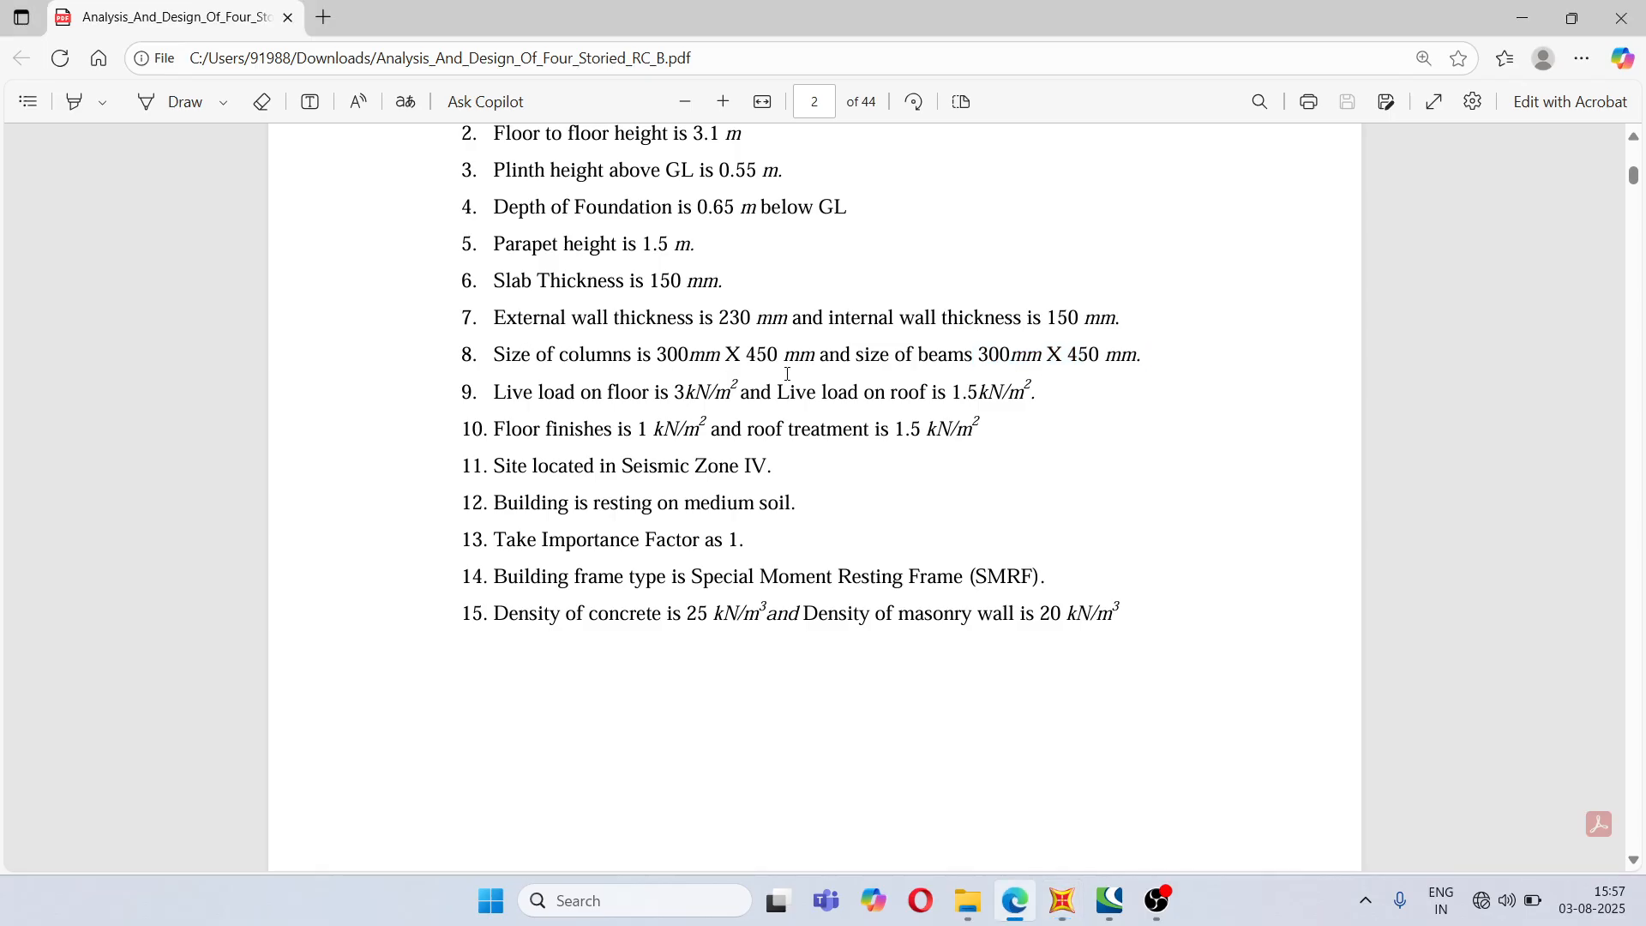
{"action": "left_click_drag", "start_coordinate": [799, 360], "coordinate": [679, 360]}
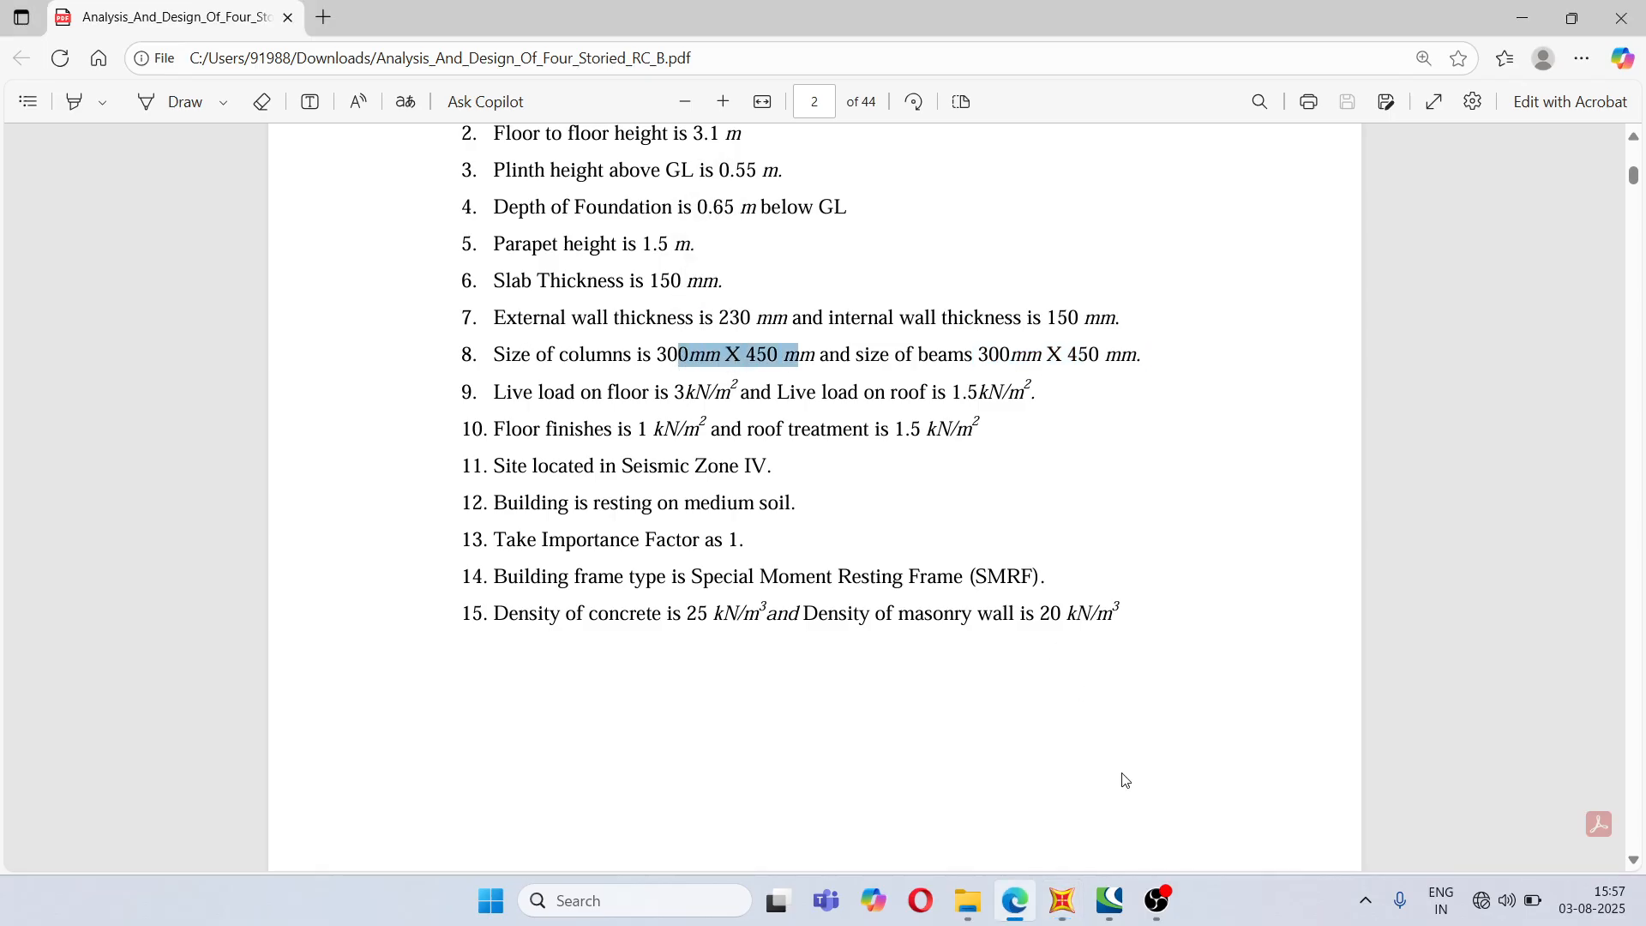
{"action": "left_click", "coordinate": [1067, 904]}
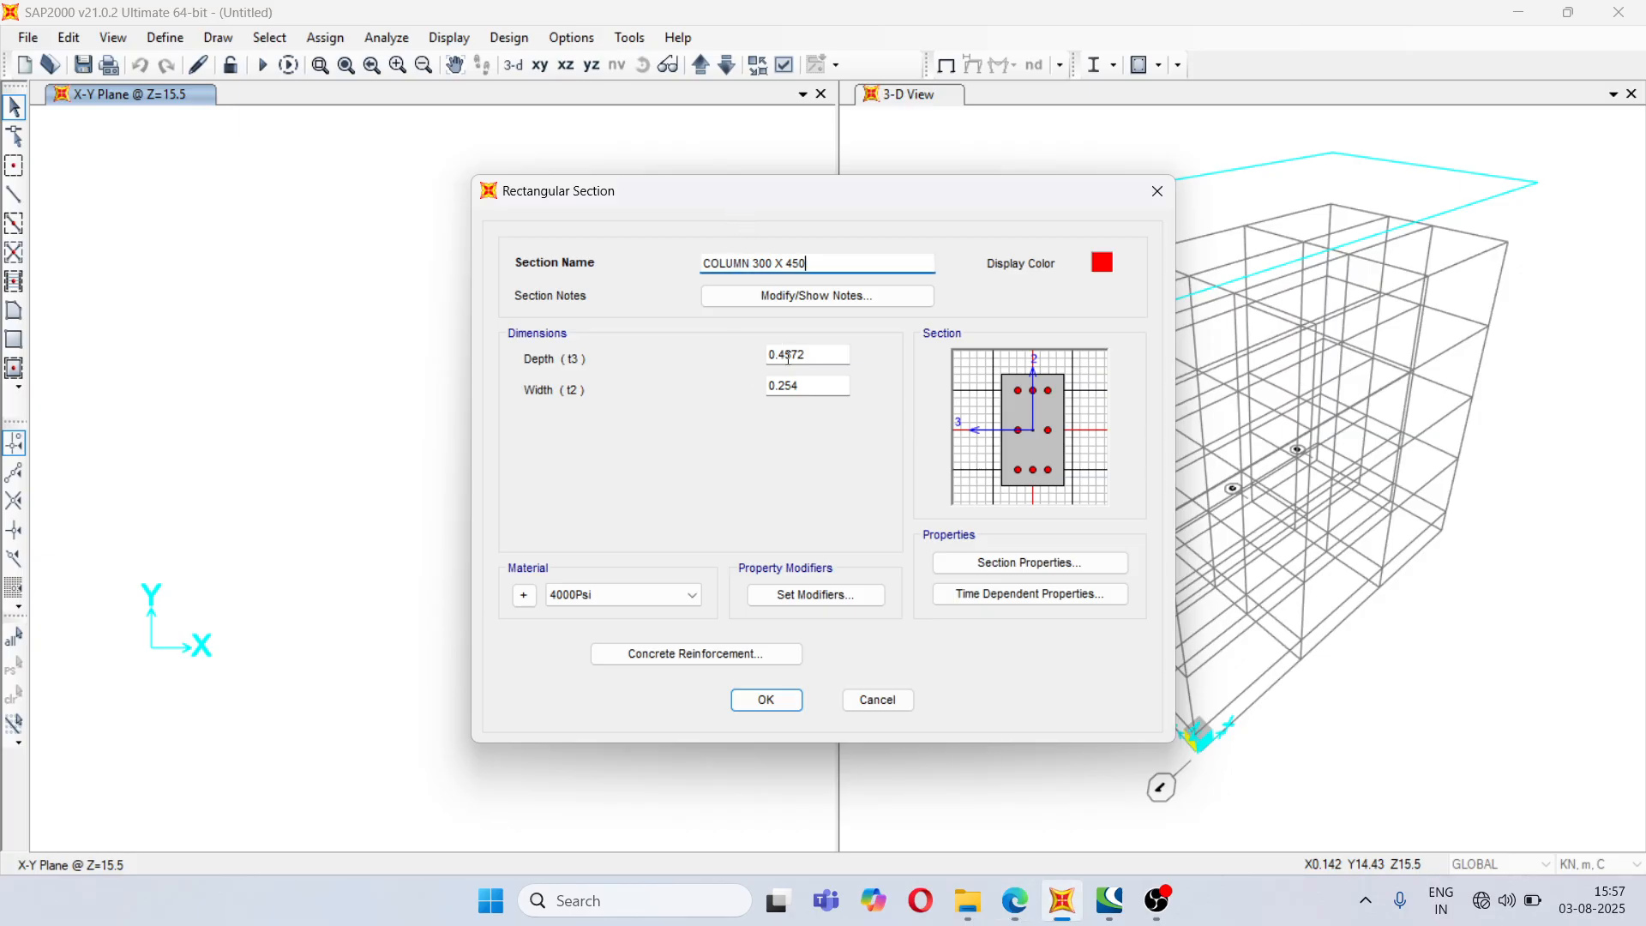
{"action": "left_click", "coordinate": [826, 351]}
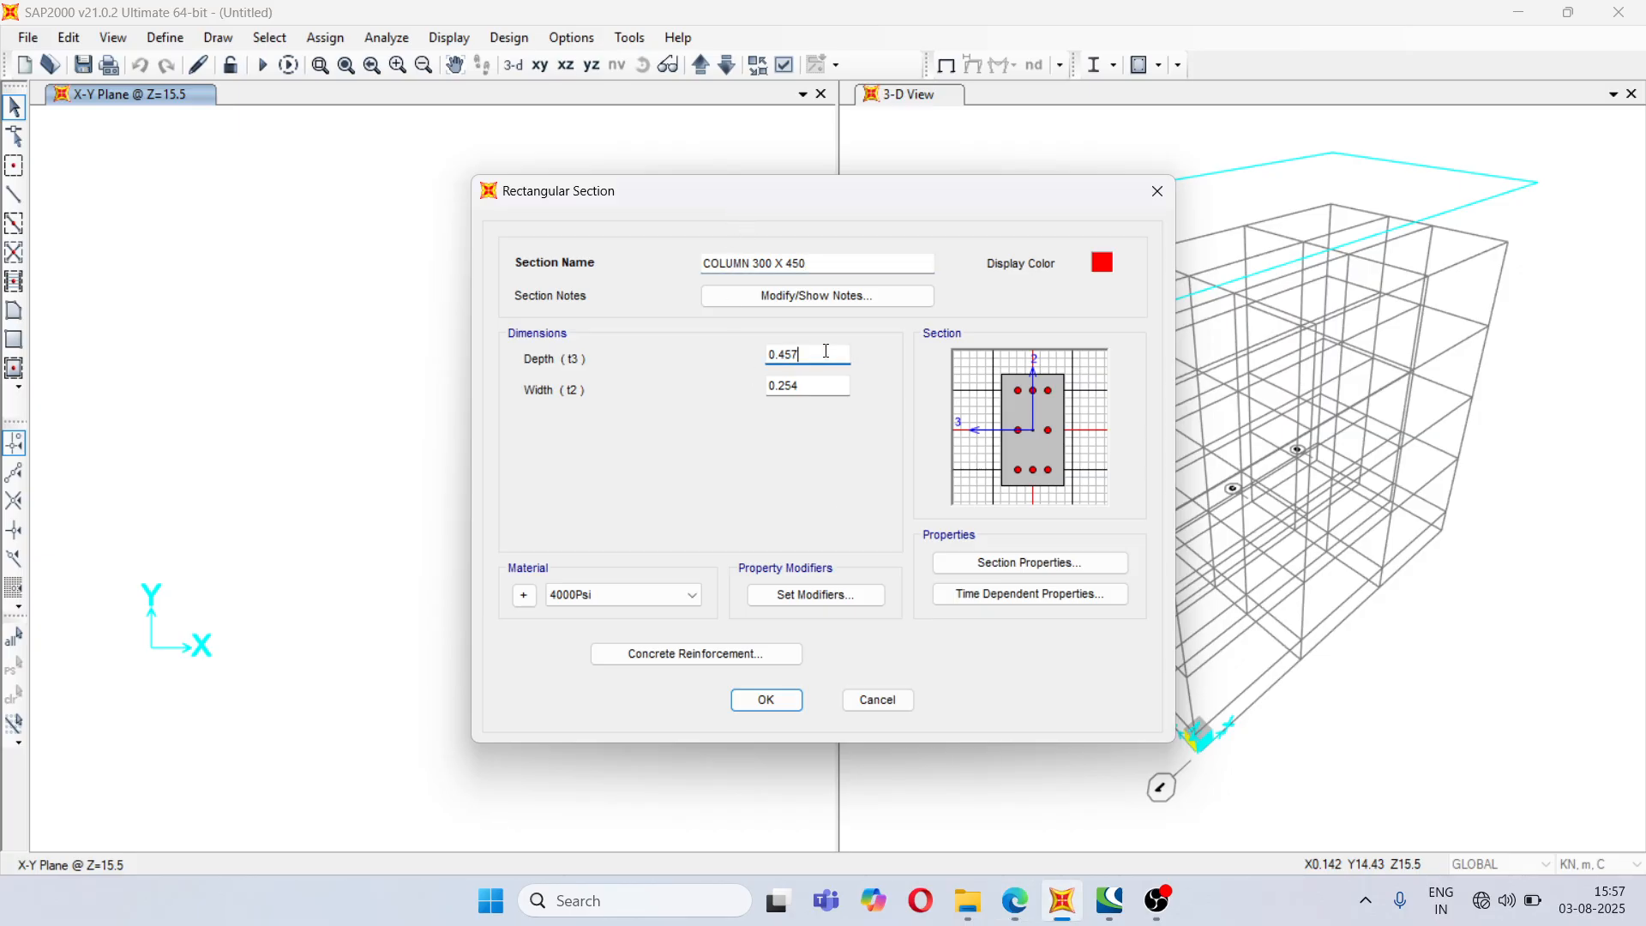
{"action": "left_click", "coordinate": [802, 385]}
{"action": "key", "text": "BackSpace"}
{"action": "key", "text": "BackSpace"}
{"action": "key", "text": "BackSpace"}
{"action": "type", "text": "300"}
{"action": "left_click", "coordinate": [646, 595]}
{"action": "left_click", "coordinate": [632, 660]}
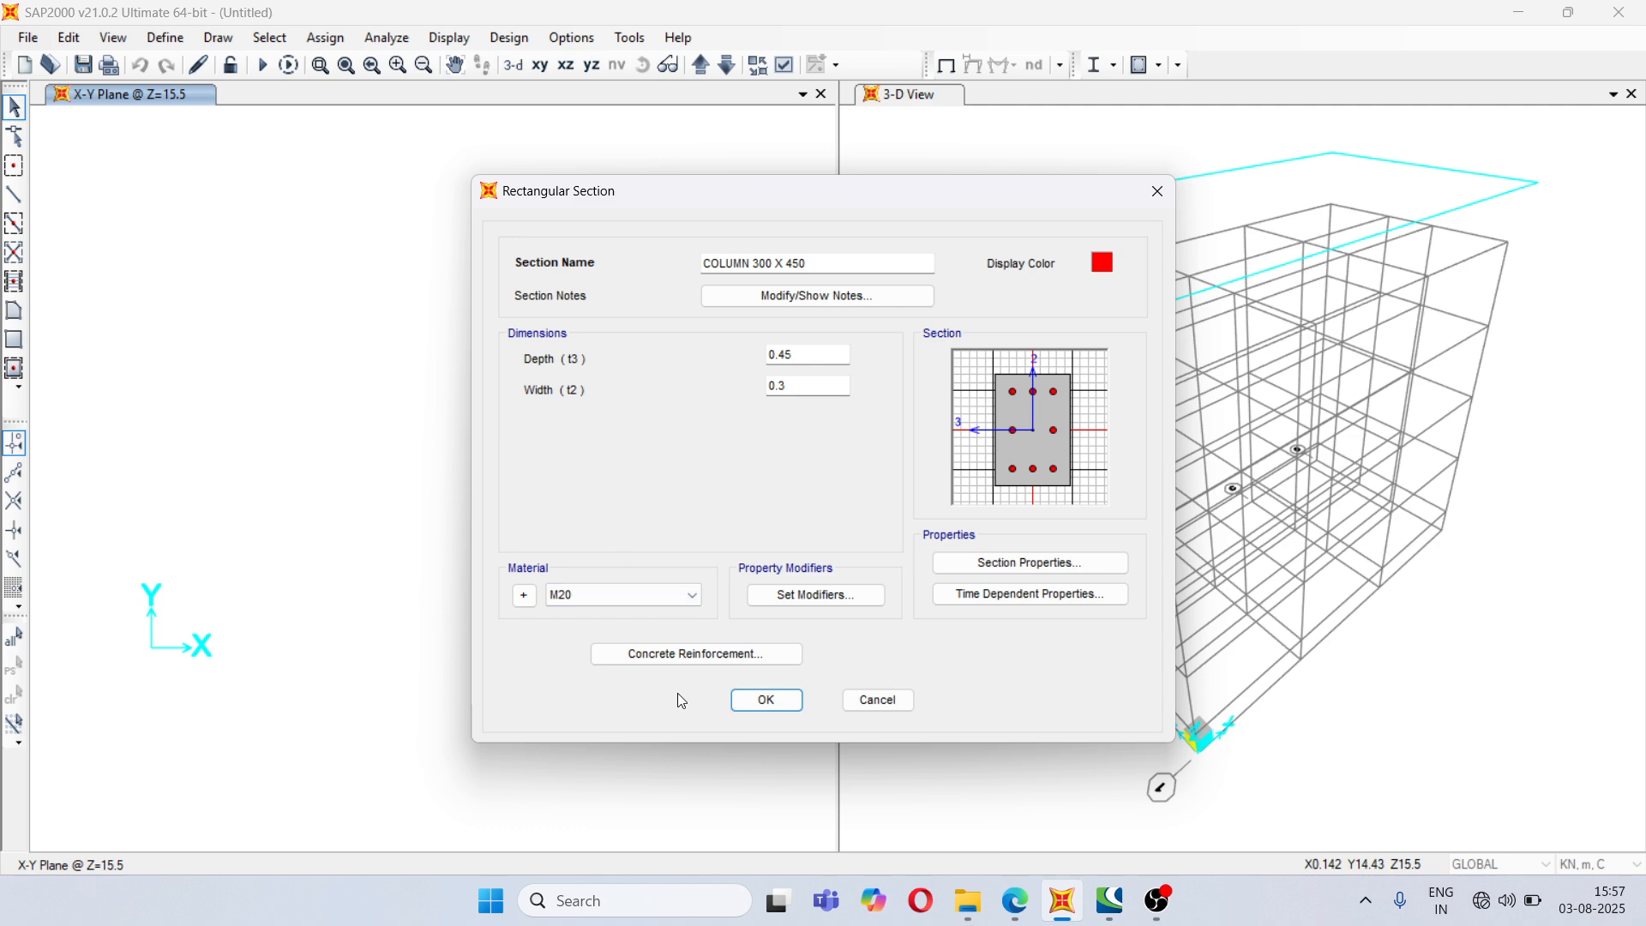
- In the column's concrete reinforcement data, use HYSD415 for longitudinal bars and ties with the Column design type
{"action": "left_click", "coordinate": [690, 654]}
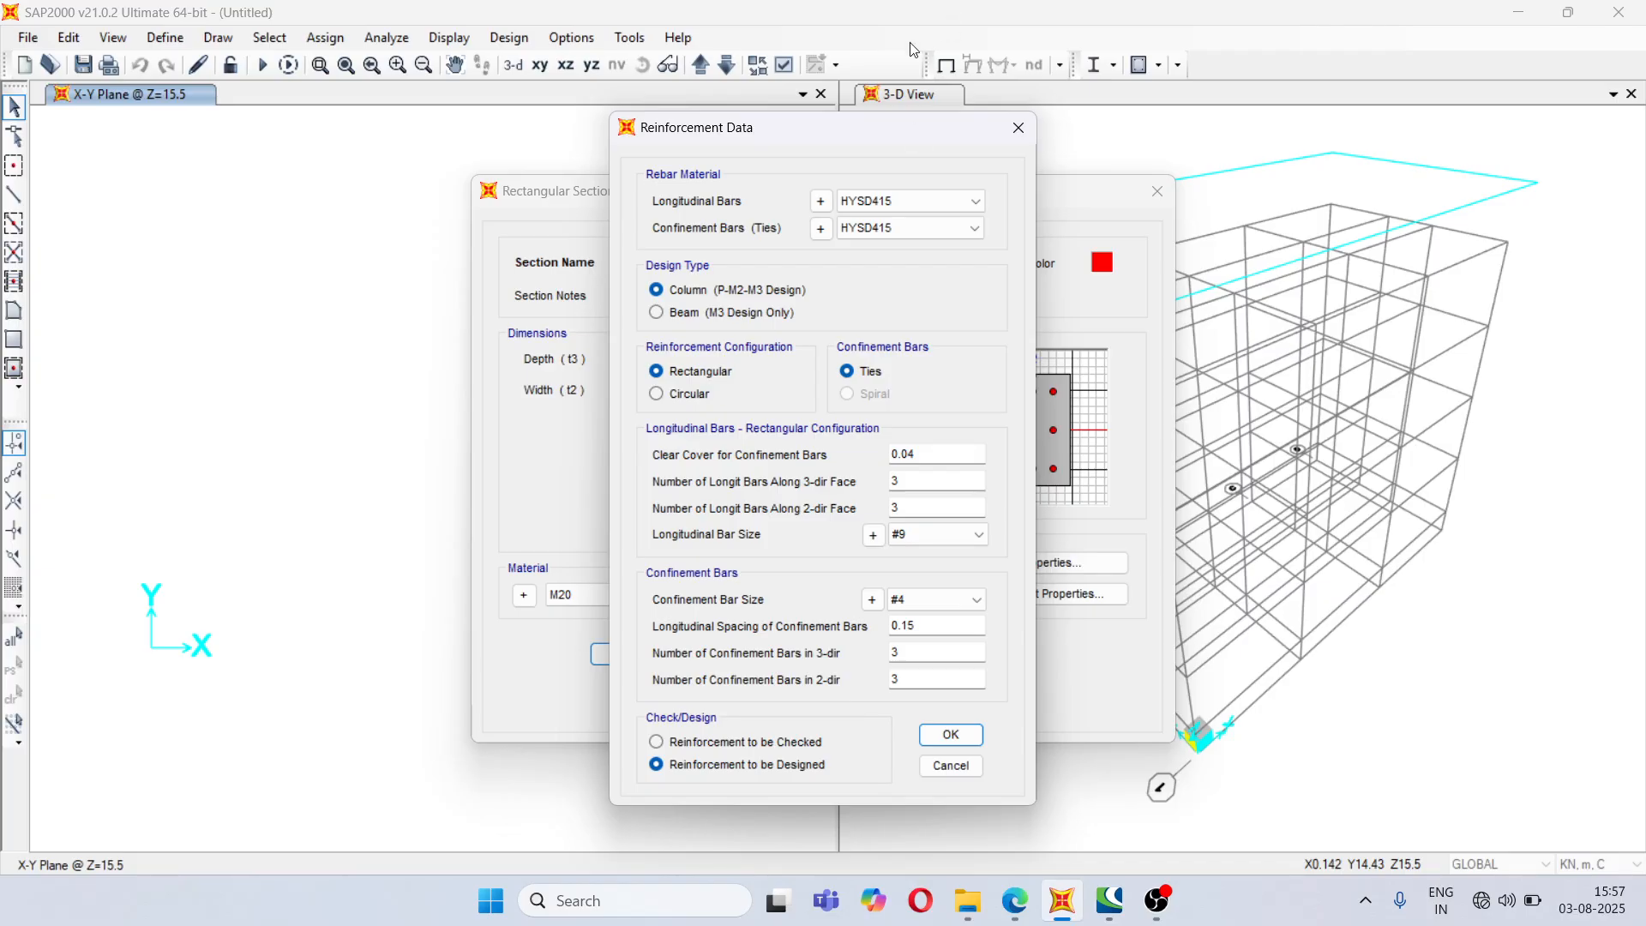
{"action": "left_click", "coordinate": [883, 203]}
{"action": "left_click", "coordinate": [878, 221]}
{"action": "left_click", "coordinate": [878, 229]}
{"action": "left_click", "coordinate": [878, 229]}
{"action": "left_click", "coordinate": [653, 290]}
- Set the column's longitudinal bar size to 16d, choose its confinement bar size, and accept the column section
{"action": "left_click", "coordinate": [974, 534]}
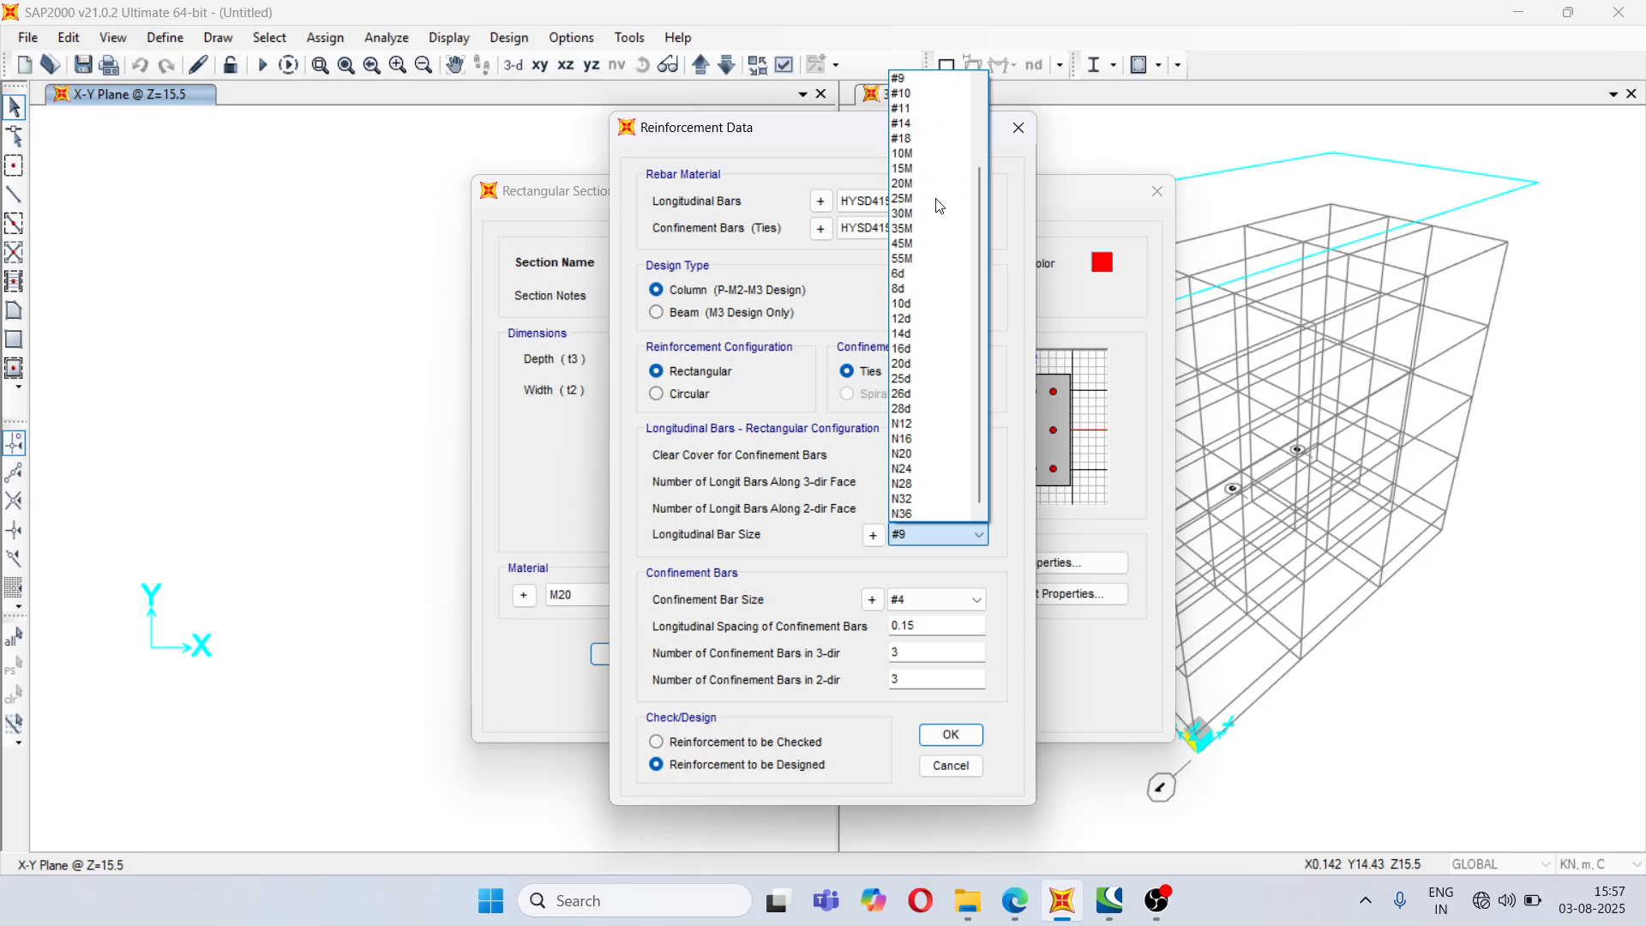
{"action": "scroll", "coordinate": [934, 152], "scroll_direction": "up", "scroll_amount": 1}
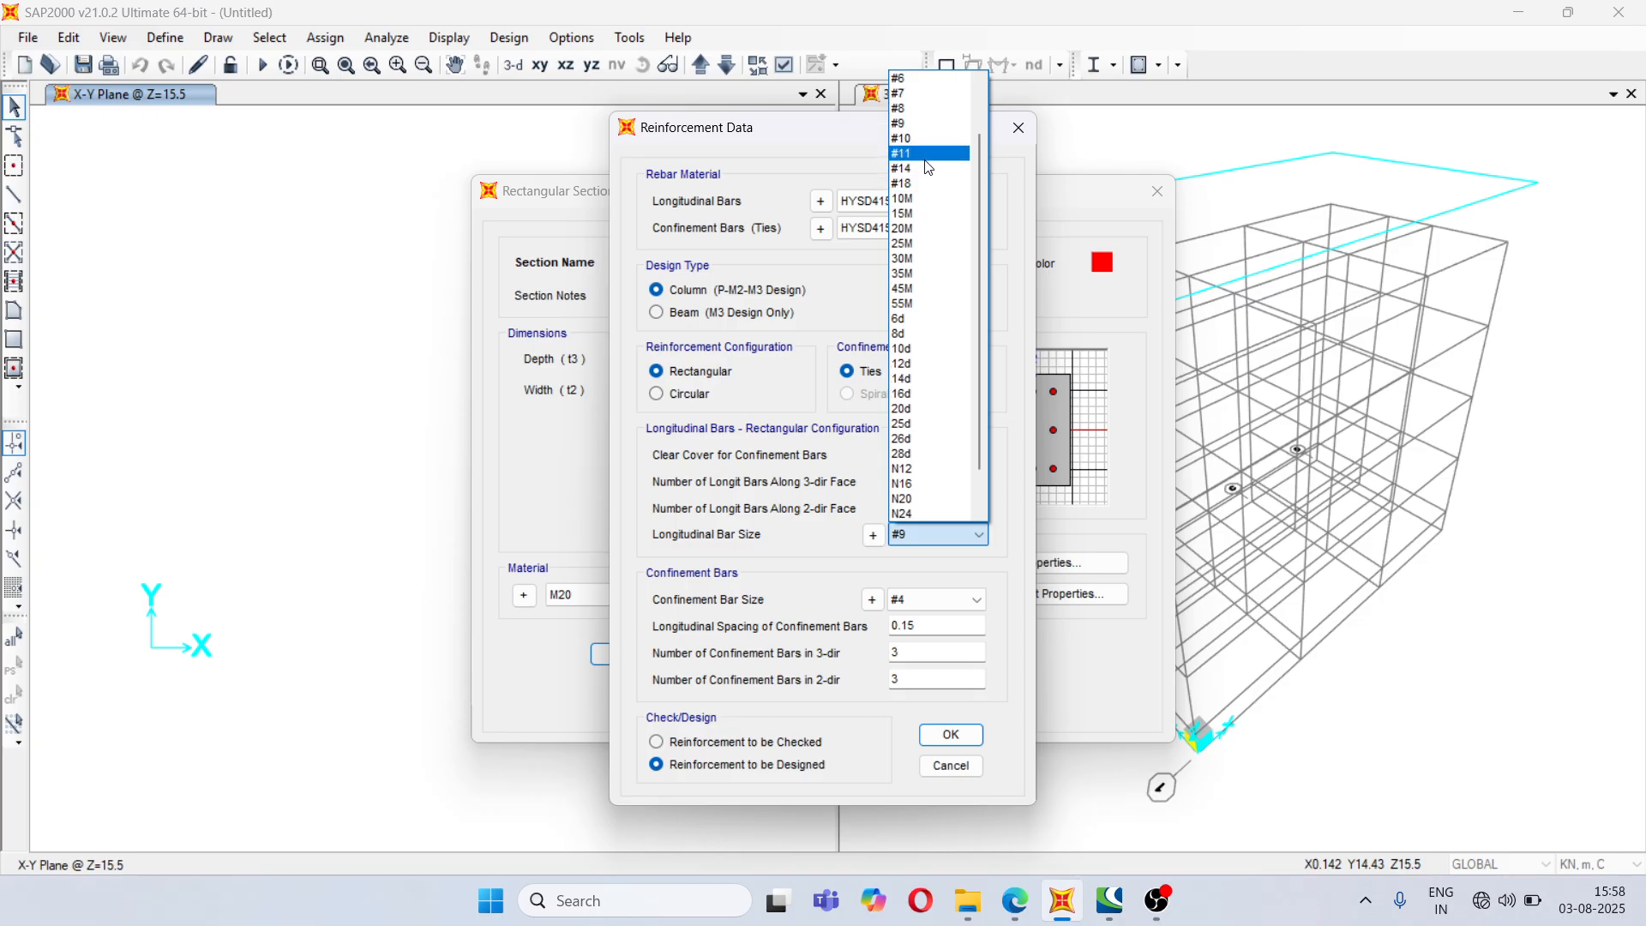
{"action": "scroll", "coordinate": [930, 223], "scroll_direction": "down", "scroll_amount": 1}
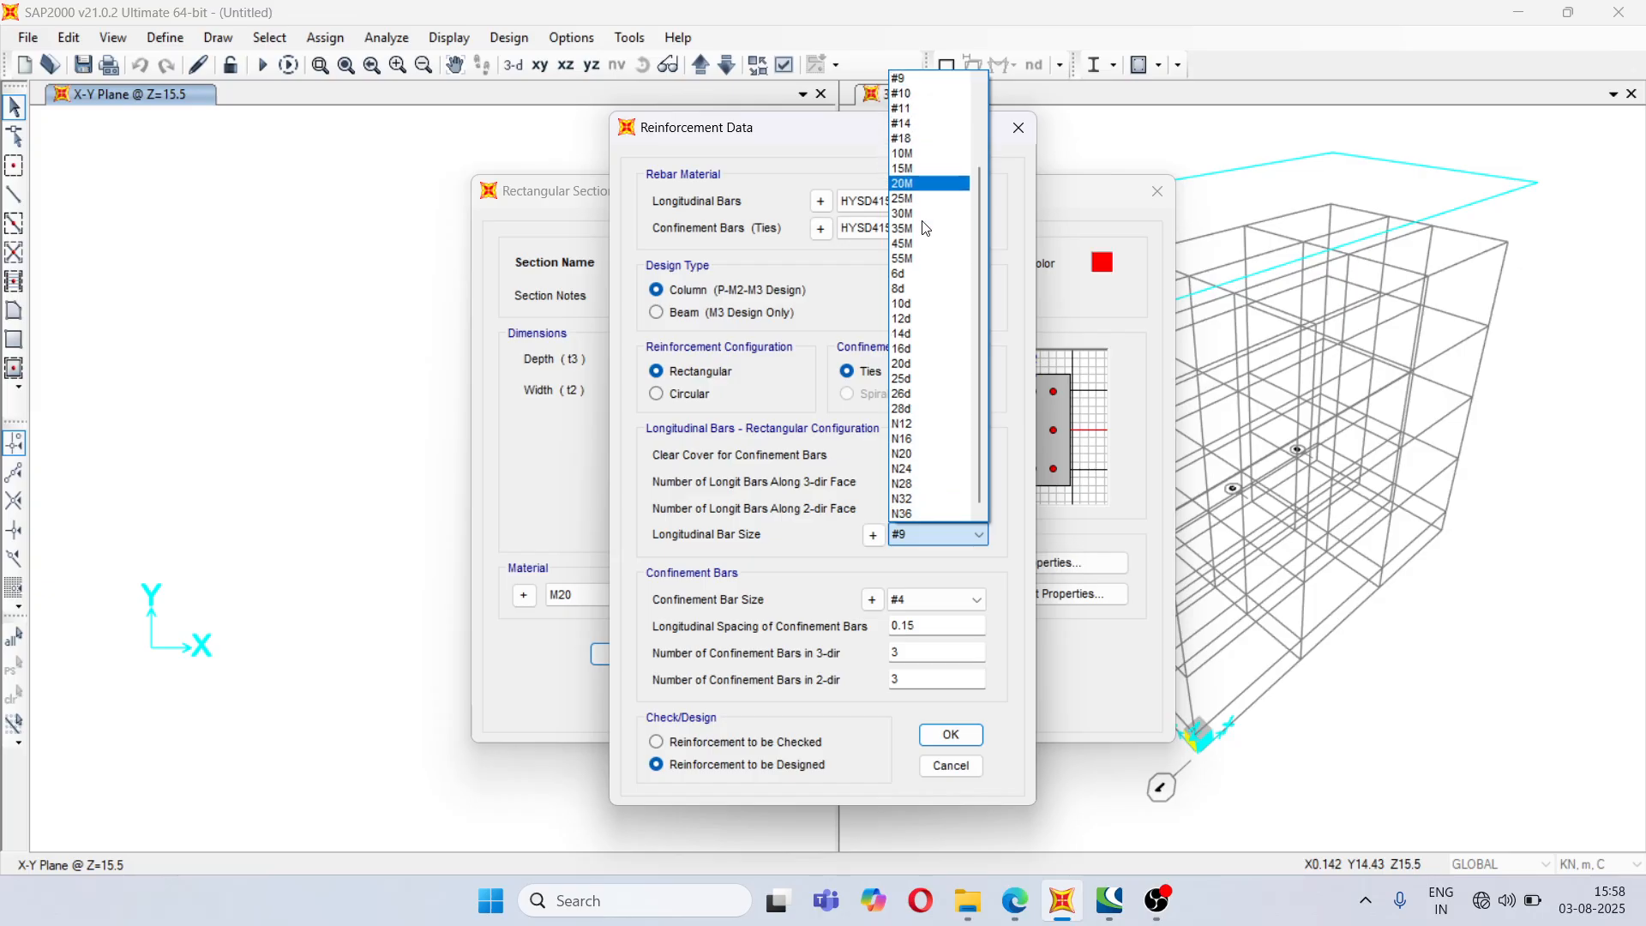
{"action": "left_click", "coordinate": [930, 348]}
{"action": "left_click", "coordinate": [930, 602]}
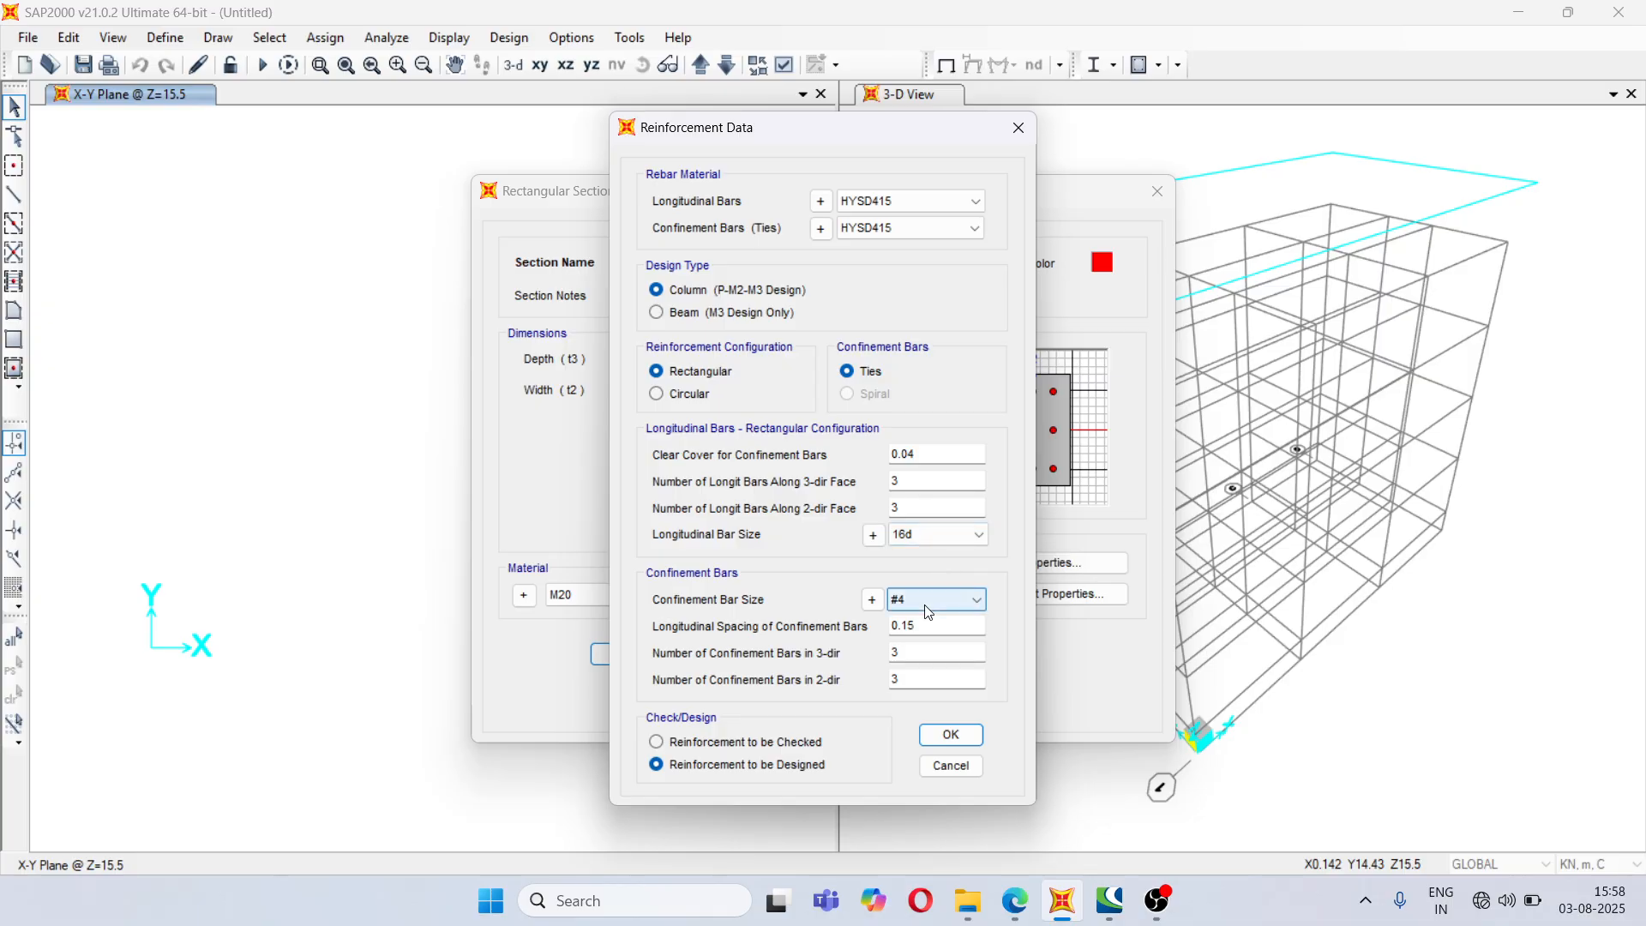
{"action": "left_click", "coordinate": [911, 204]}
{"action": "left_click", "coordinate": [951, 736]}
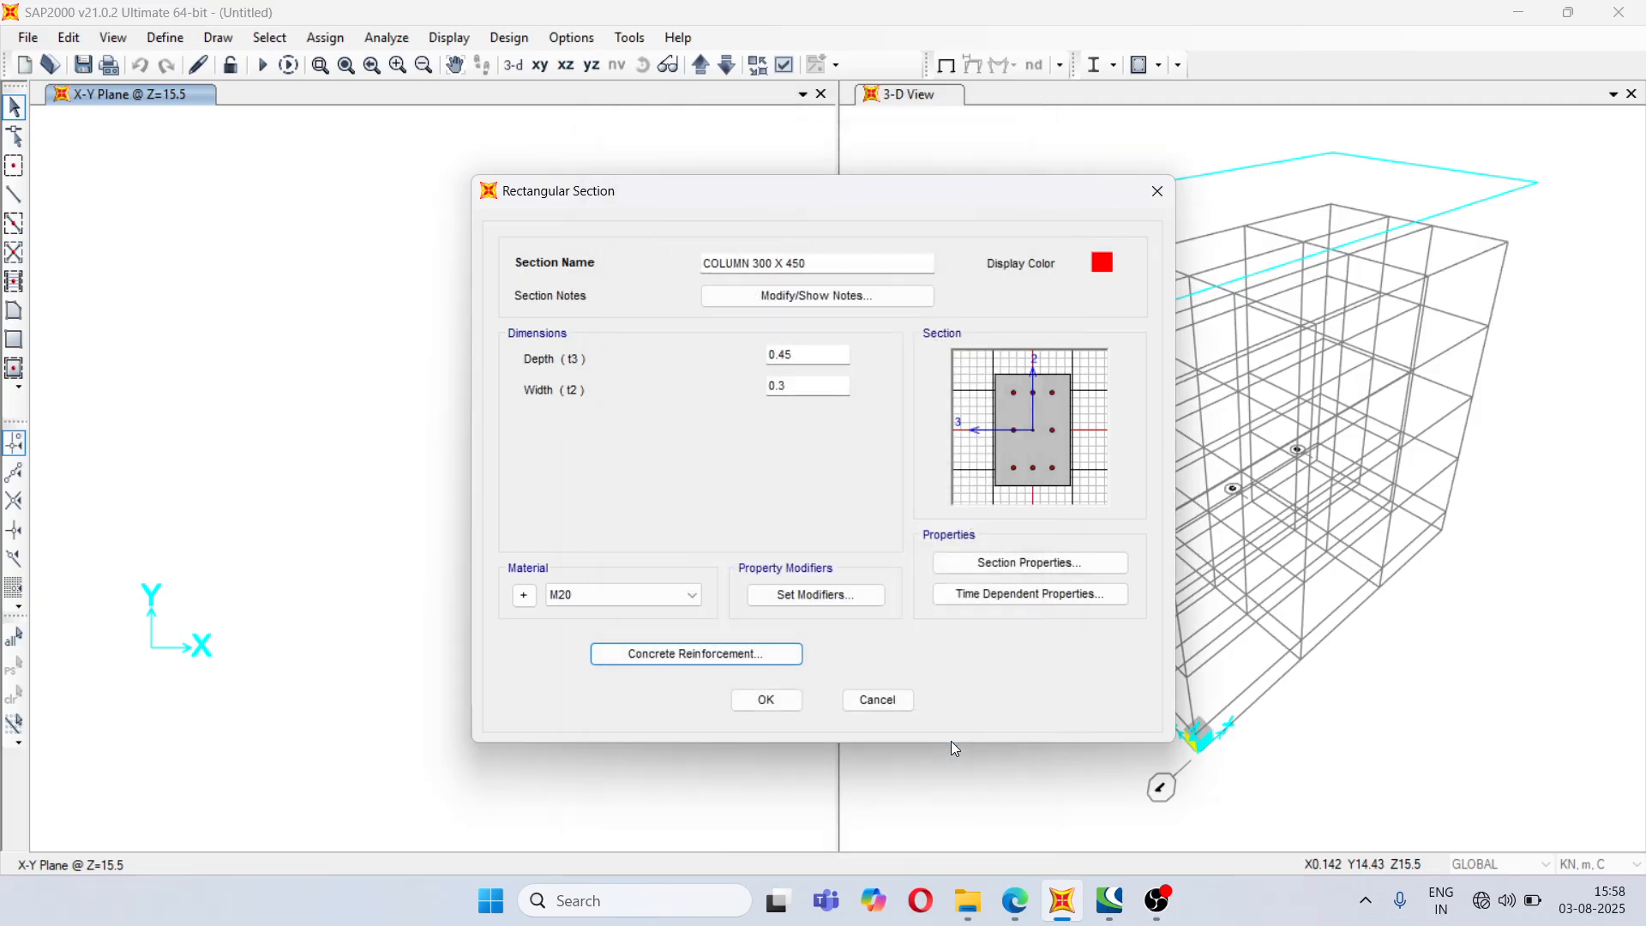
{"action": "left_click", "coordinate": [778, 701]}
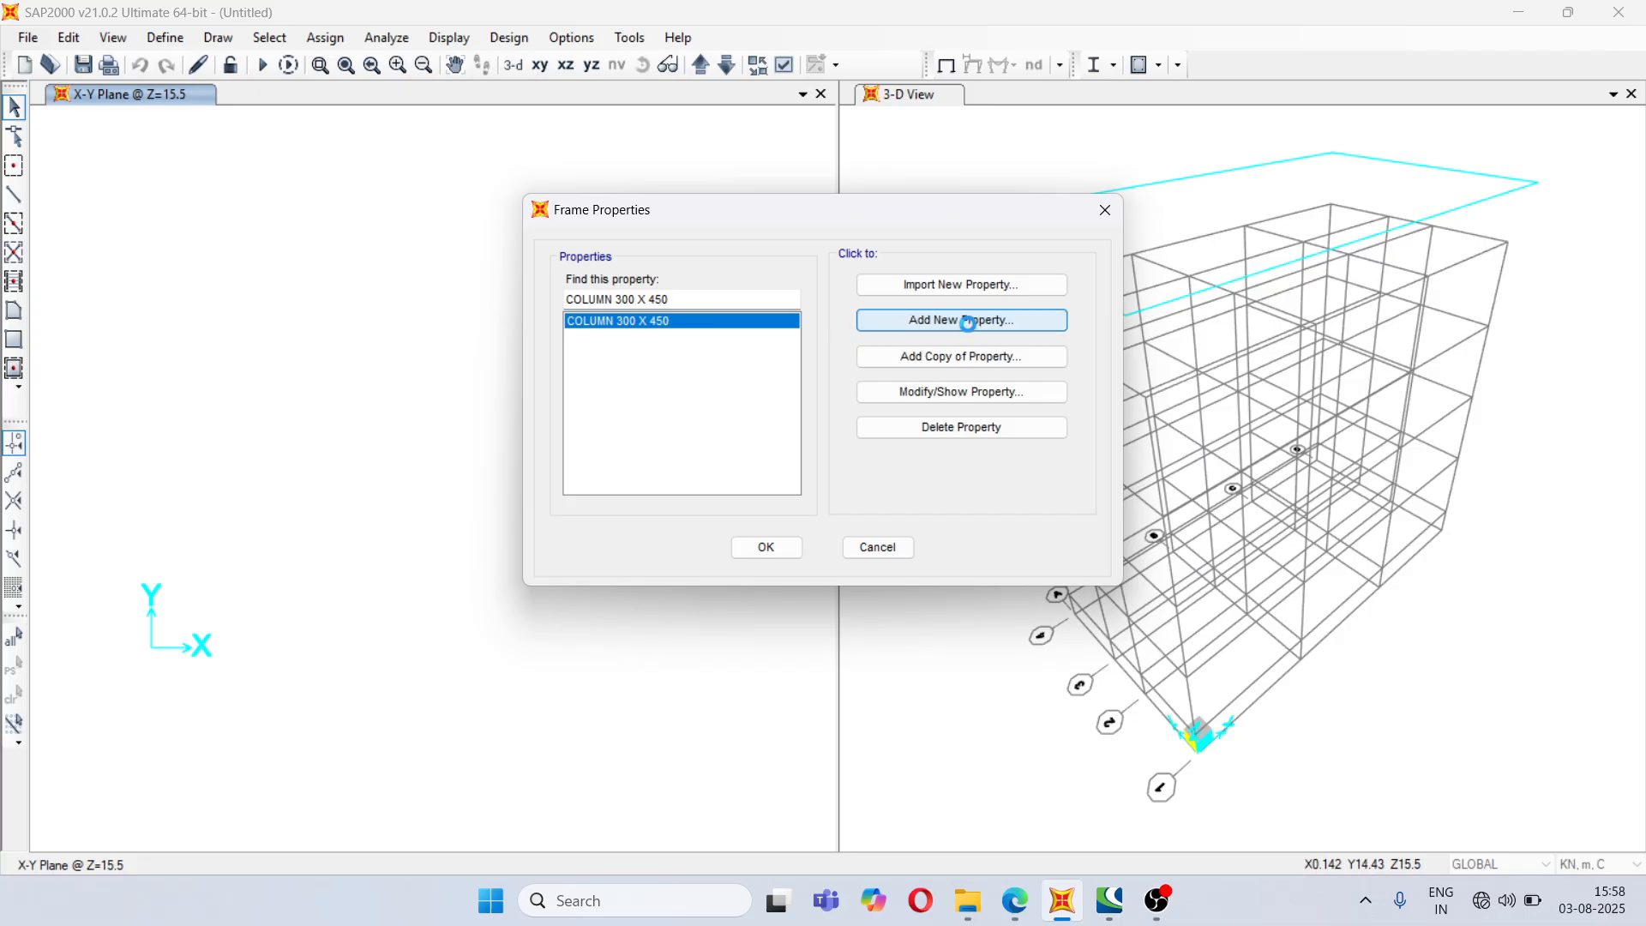
- Start another rectangular concrete frame section and name it EXTERIOR BEAM 300 X 450
{"action": "left_click", "coordinate": [611, 370]}
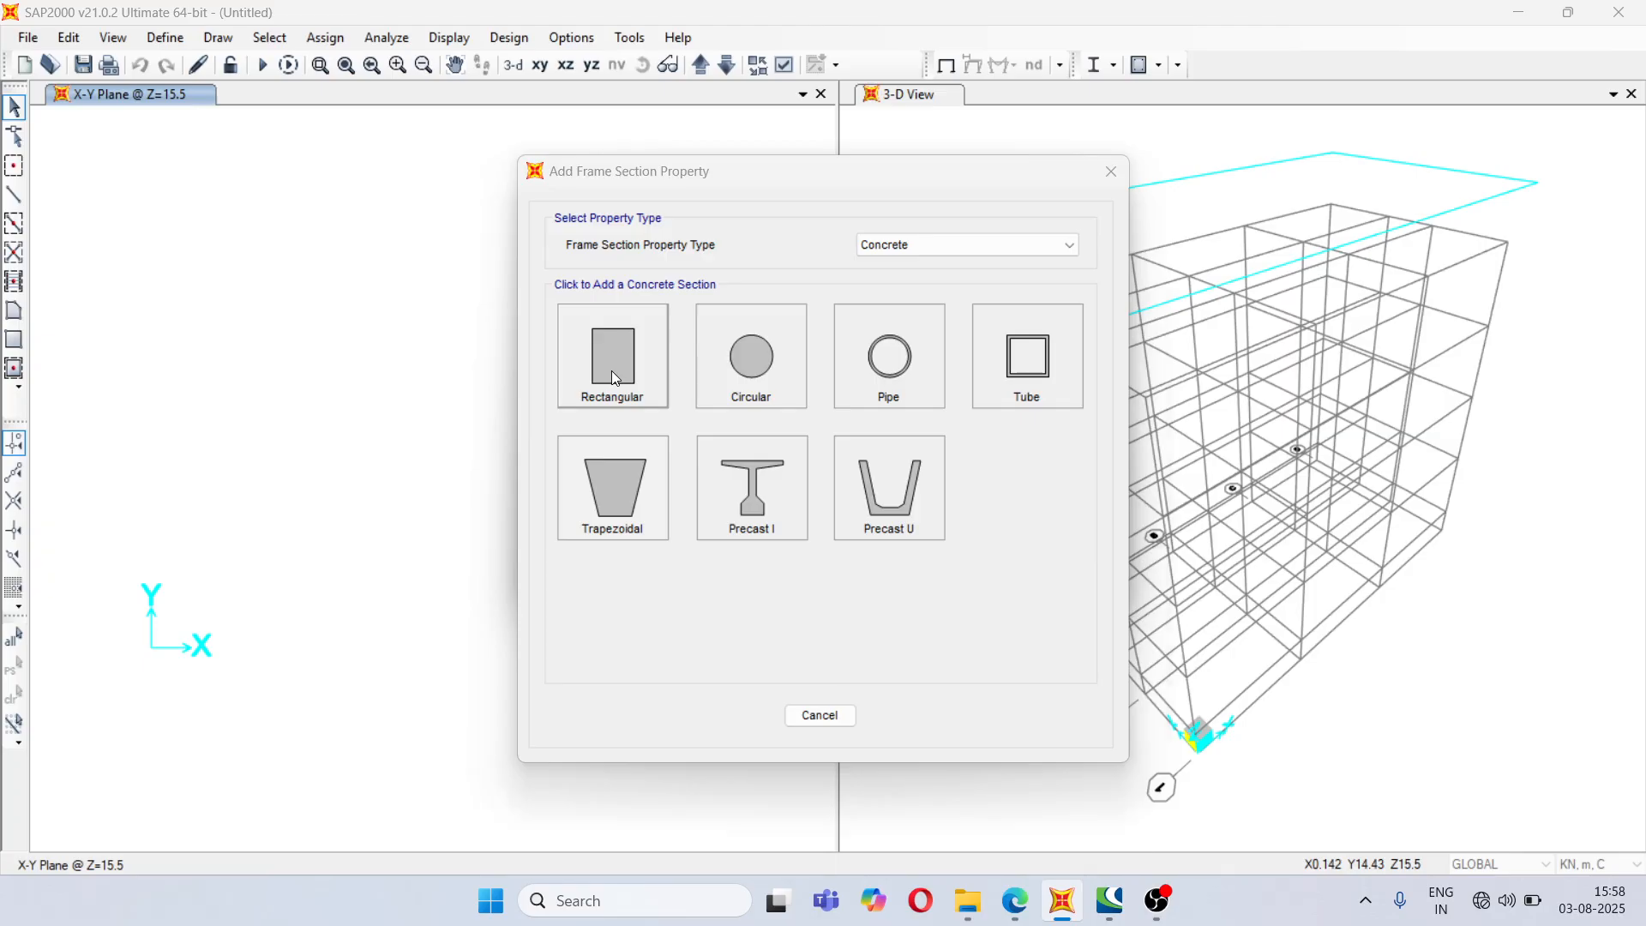
{"action": "left_click", "coordinate": [738, 263]}
{"action": "left_click_drag", "start_coordinate": [750, 263], "coordinate": [657, 250]}
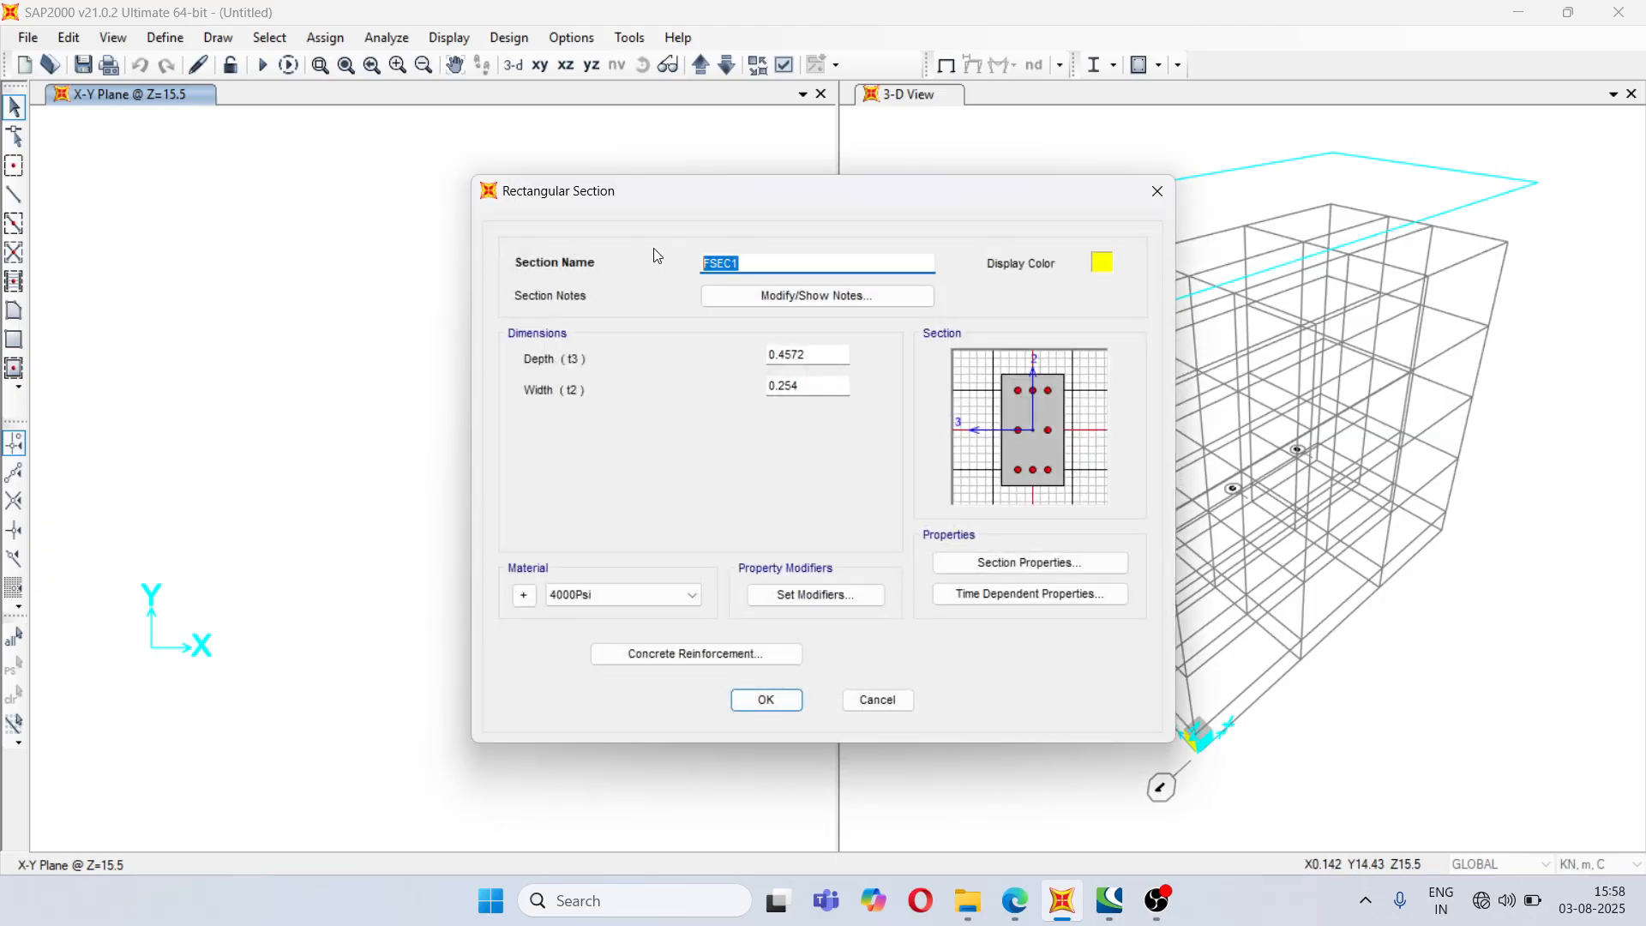
{"action": "type", "text": "EXTERIOR BEAM 300 X 450"}
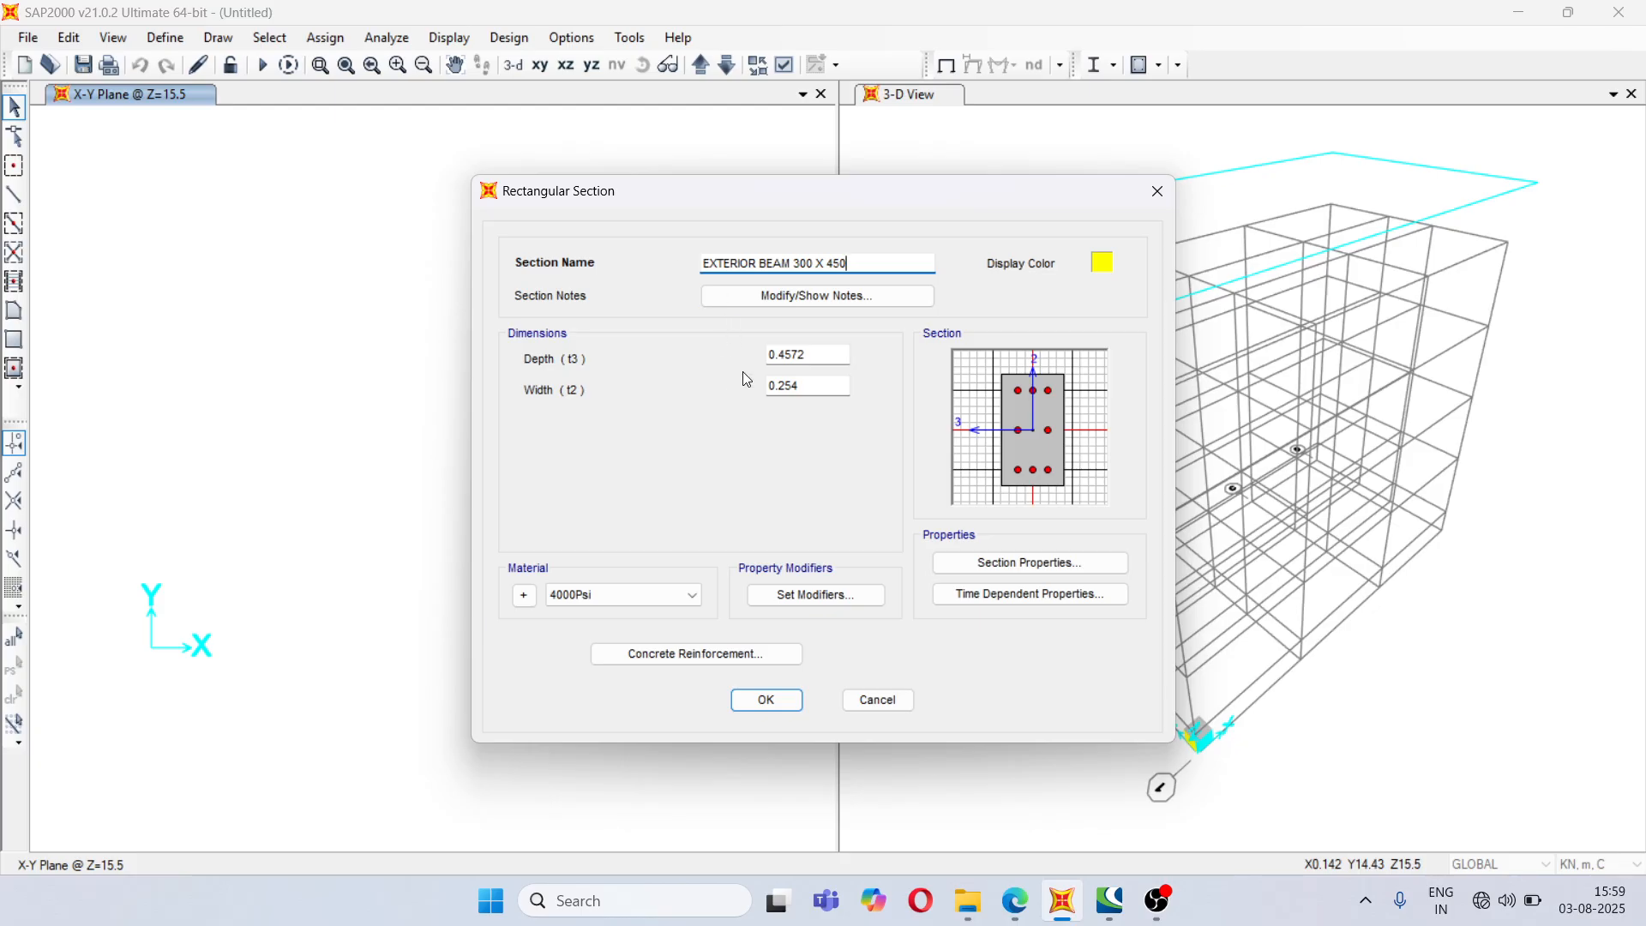
- Set the exterior beam section's depth to 0.450, width to 0.300 and material to M20
{"action": "left_click", "coordinate": [839, 356]}
{"action": "key", "text": "BackSpace"}
{"action": "key", "text": "BackSpace"}
{"action": "type", "text": "0"}
{"action": "left_click", "coordinate": [804, 387]}
{"action": "key", "text": "BackSpace"}
{"action": "key", "text": "BackSpace"}
{"action": "key", "text": "BackSpace"}
{"action": "type", "text": "300"}
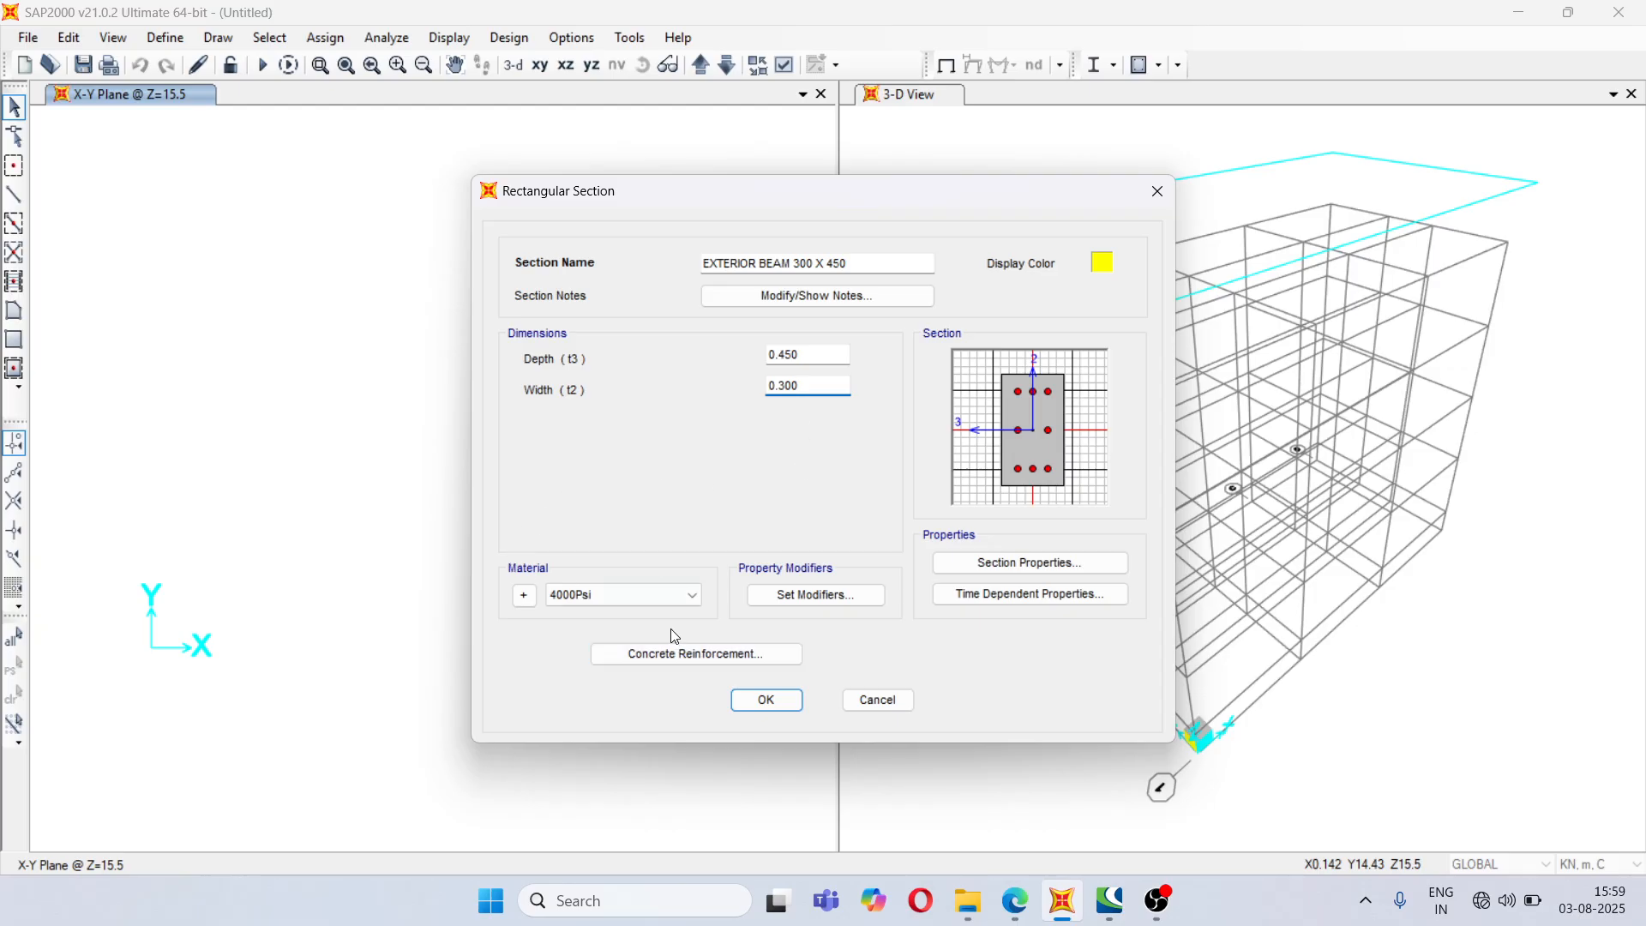
{"action": "left_click", "coordinate": [661, 595]}
{"action": "left_click", "coordinate": [539, 660]}
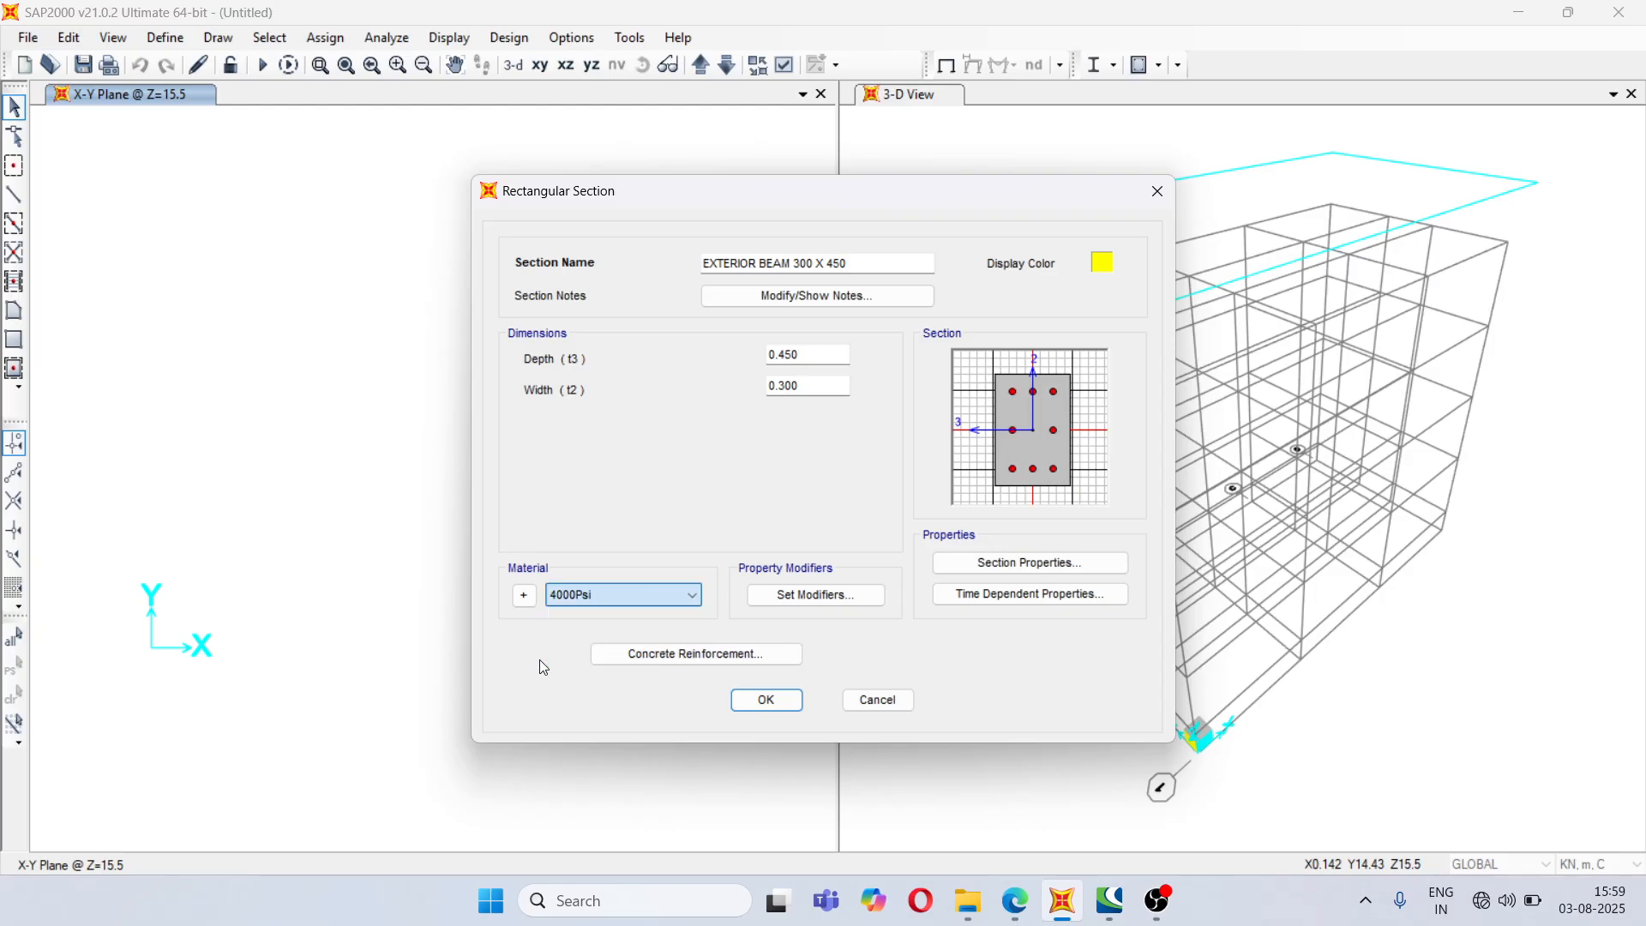
{"action": "left_click", "coordinate": [600, 595]}
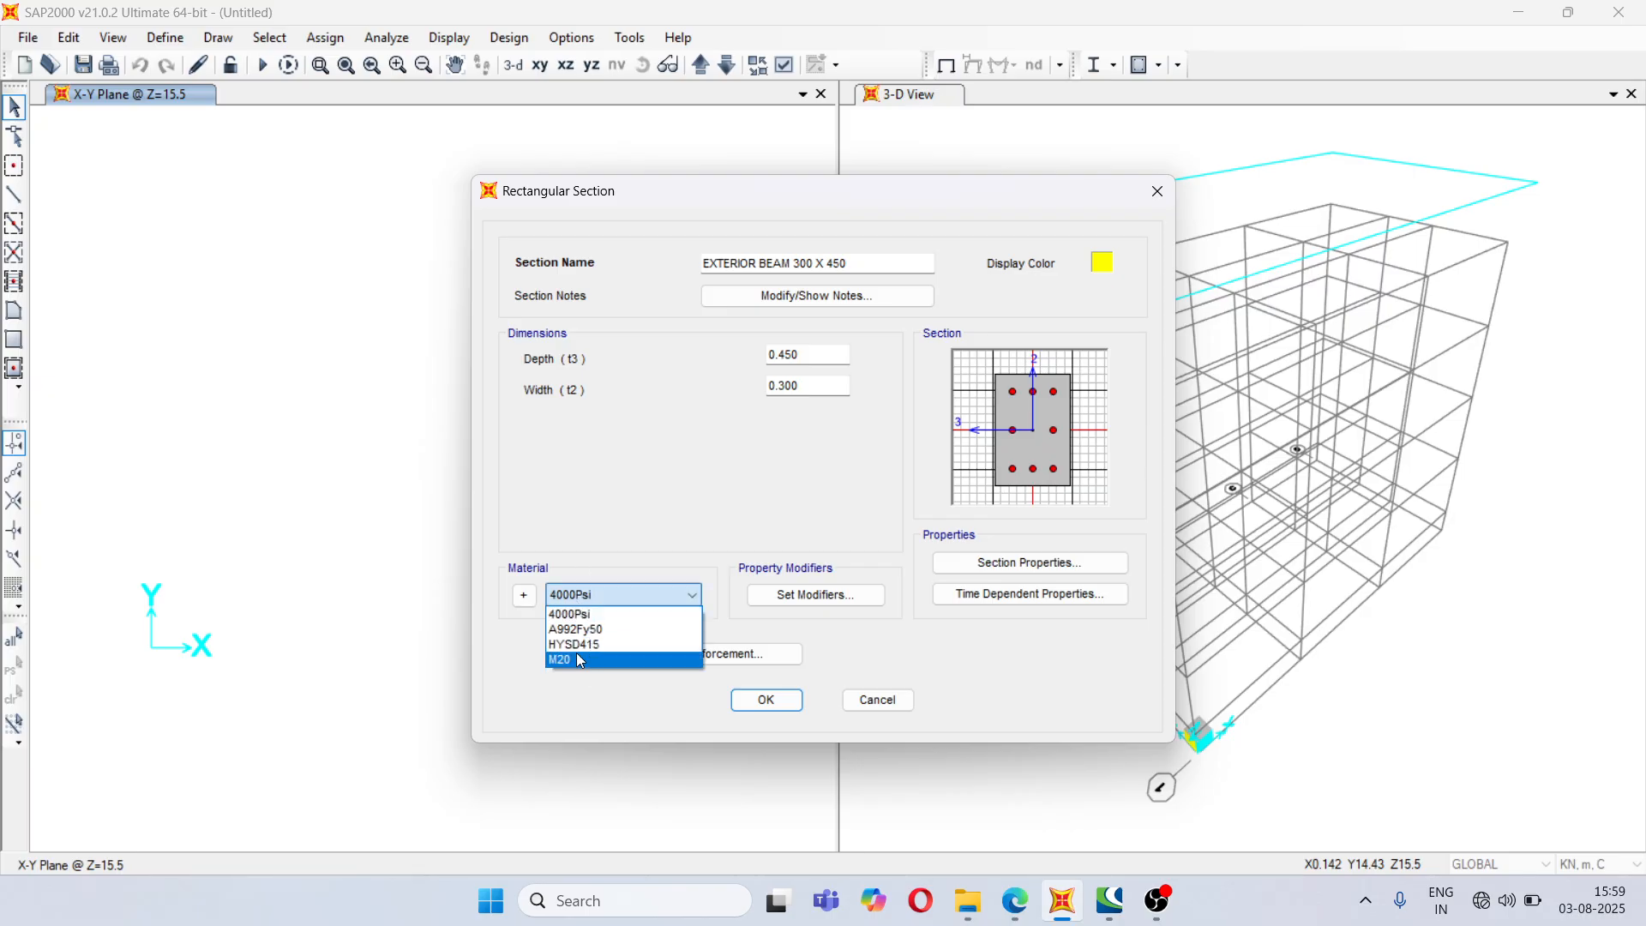
{"action": "left_click", "coordinate": [576, 653]}
- Set the exterior beam's reinforcement to the Beam design type with 0.025 top and bottom cover, and accept the section
{"action": "left_click", "coordinate": [670, 655]}
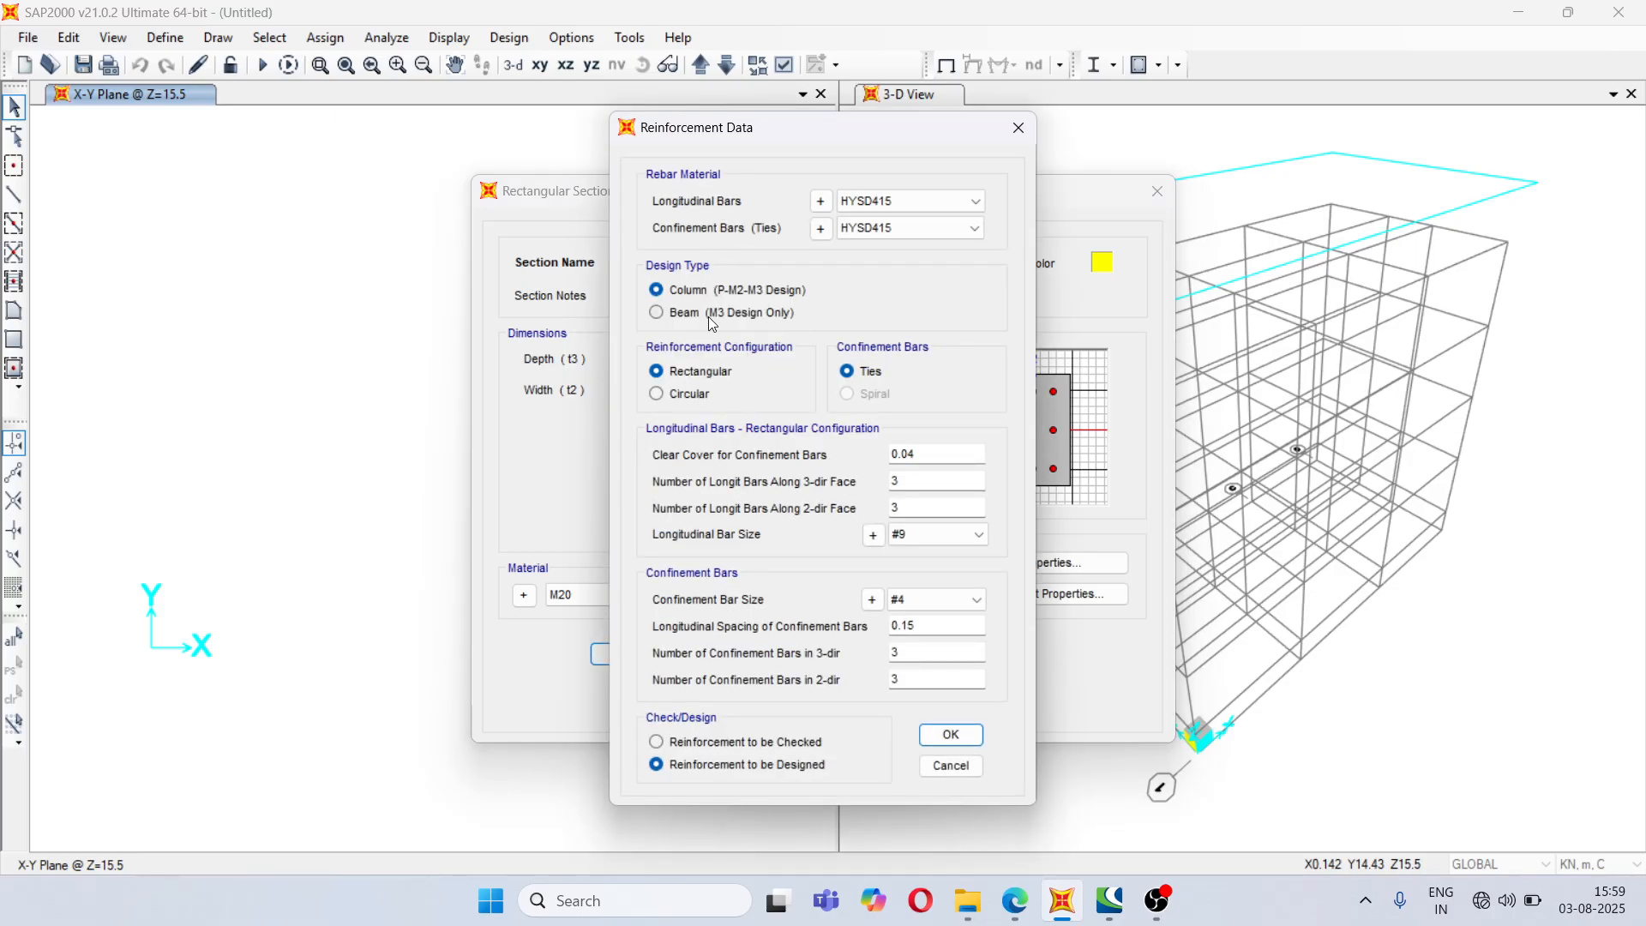
{"action": "left_click", "coordinate": [658, 313]}
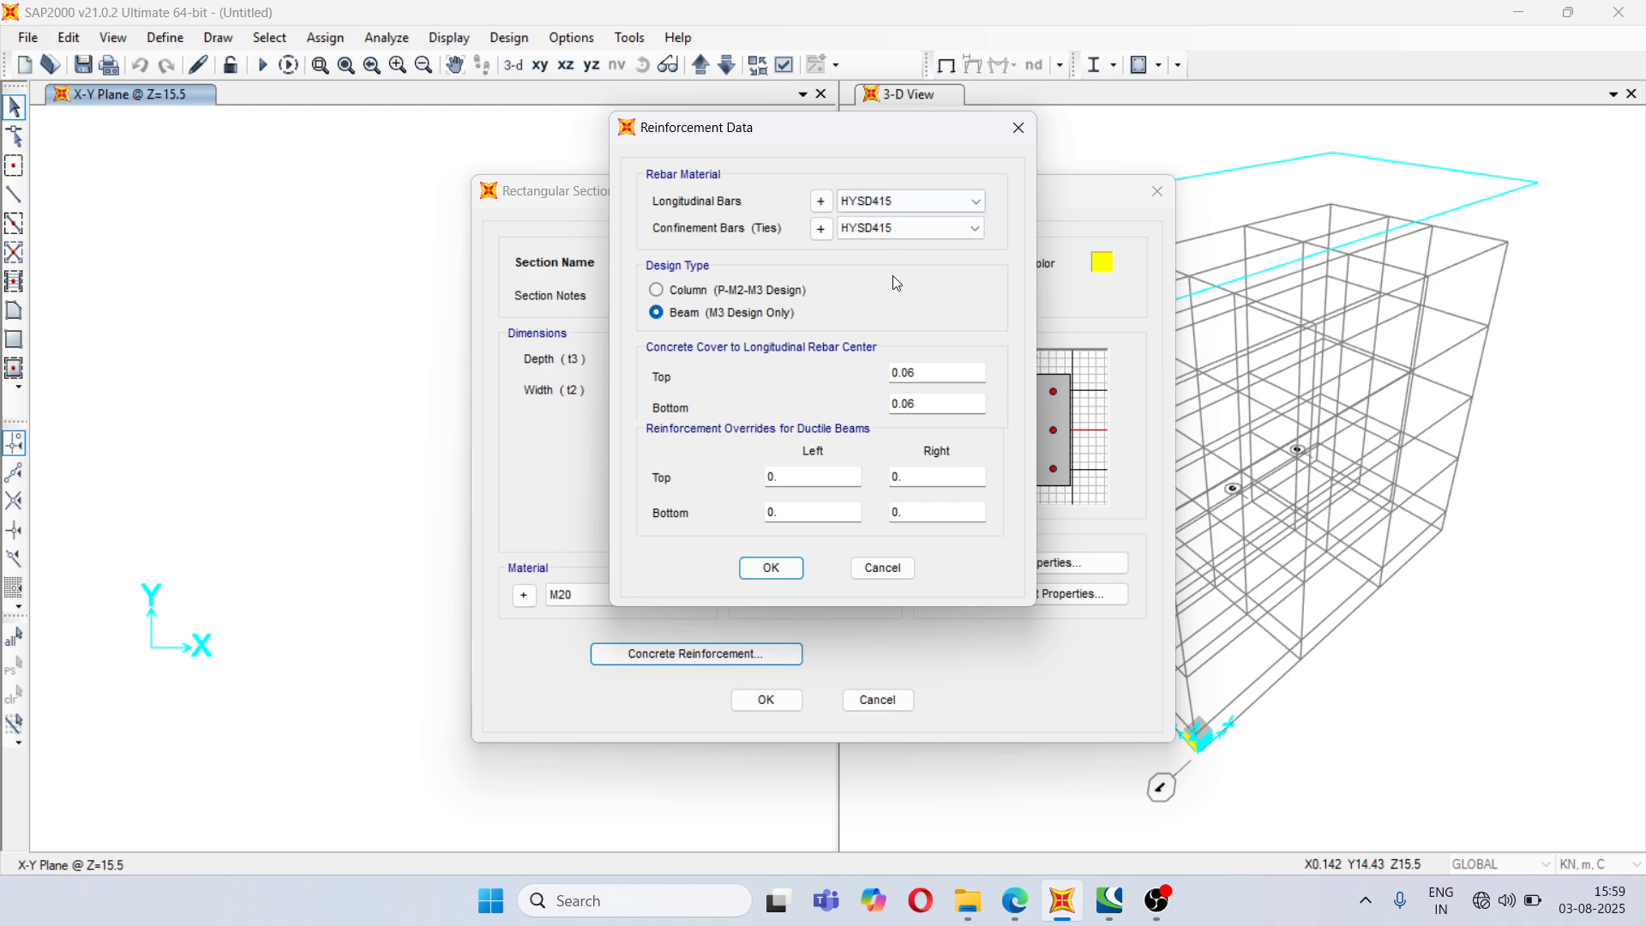
{"action": "left_click", "coordinate": [937, 373]}
{"action": "key", "text": "BackSpace"}
{"action": "type", "text": "25"}
{"action": "left_click", "coordinate": [941, 403]}
{"action": "key", "text": "BackSpace"}
{"action": "type", "text": "25"}
{"action": "left_click", "coordinate": [790, 573]}
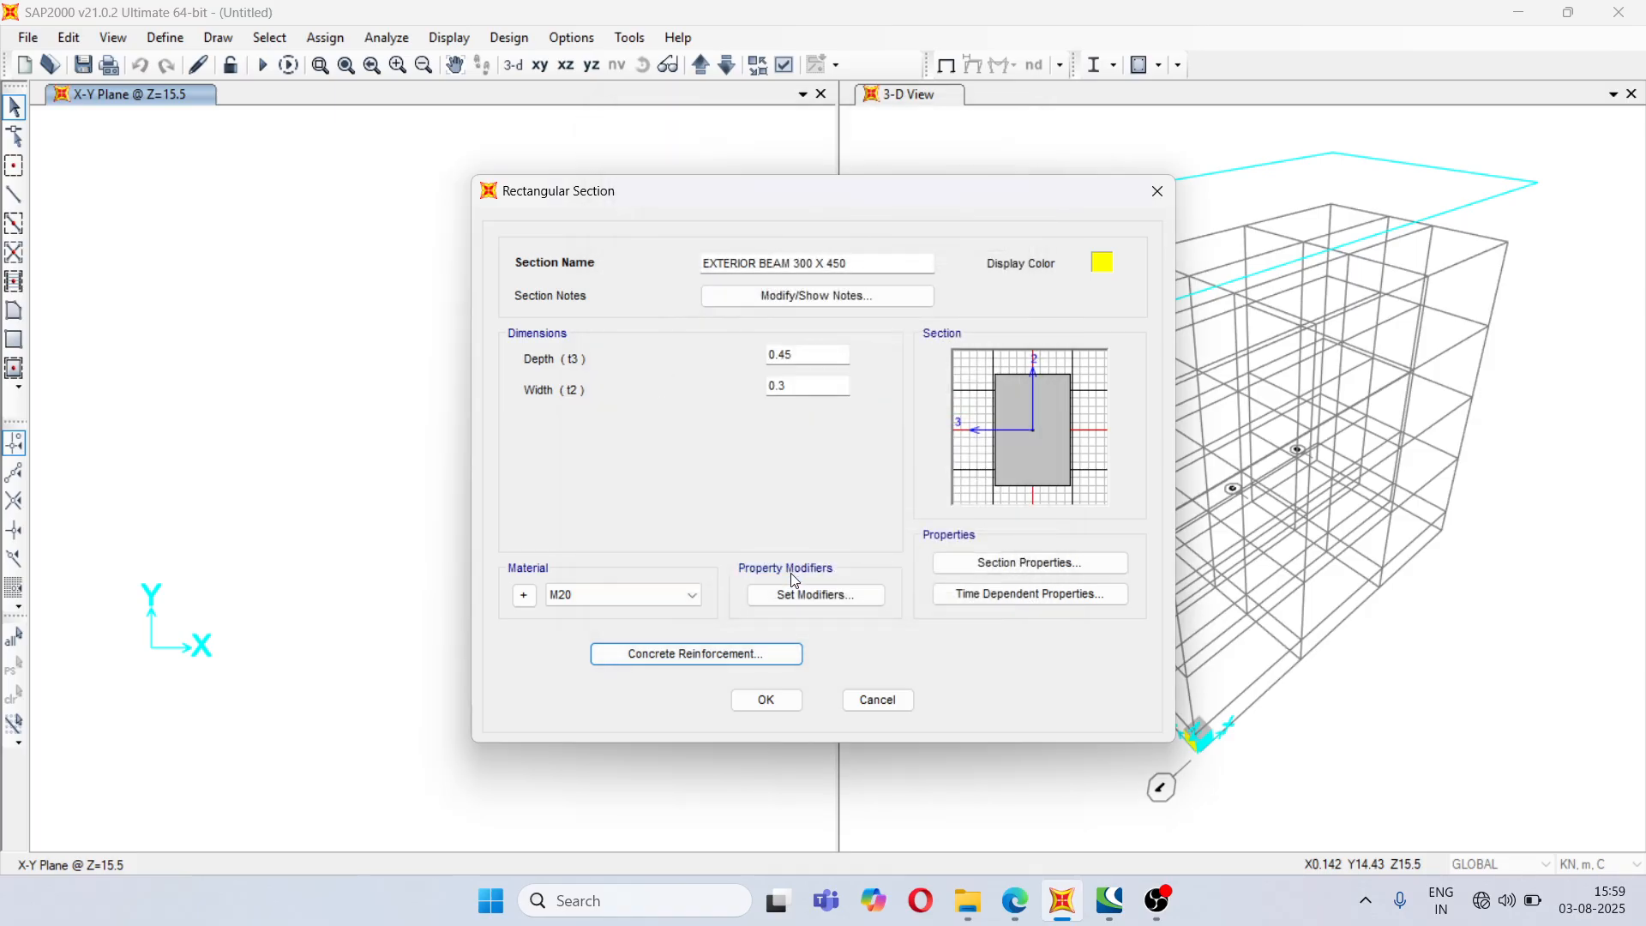
{"action": "left_click", "coordinate": [779, 697]}
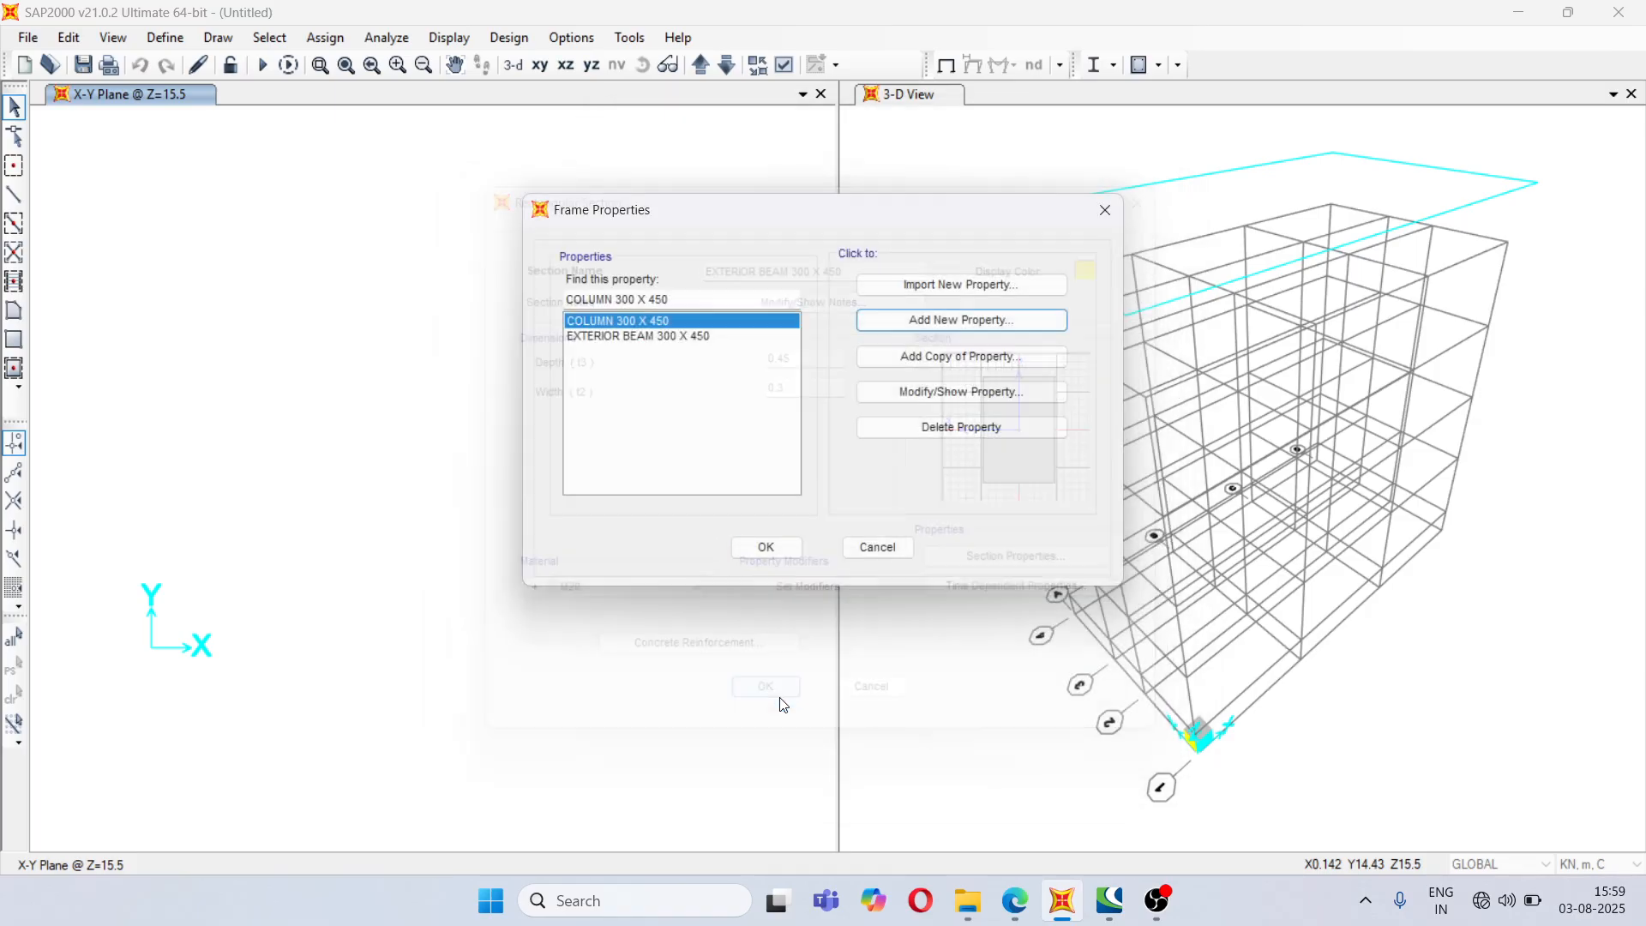
- Add a copy of the exterior beam section, name it INTERIOR BEAM 300 X 450, and accept it
{"action": "left_click", "coordinate": [675, 345]}
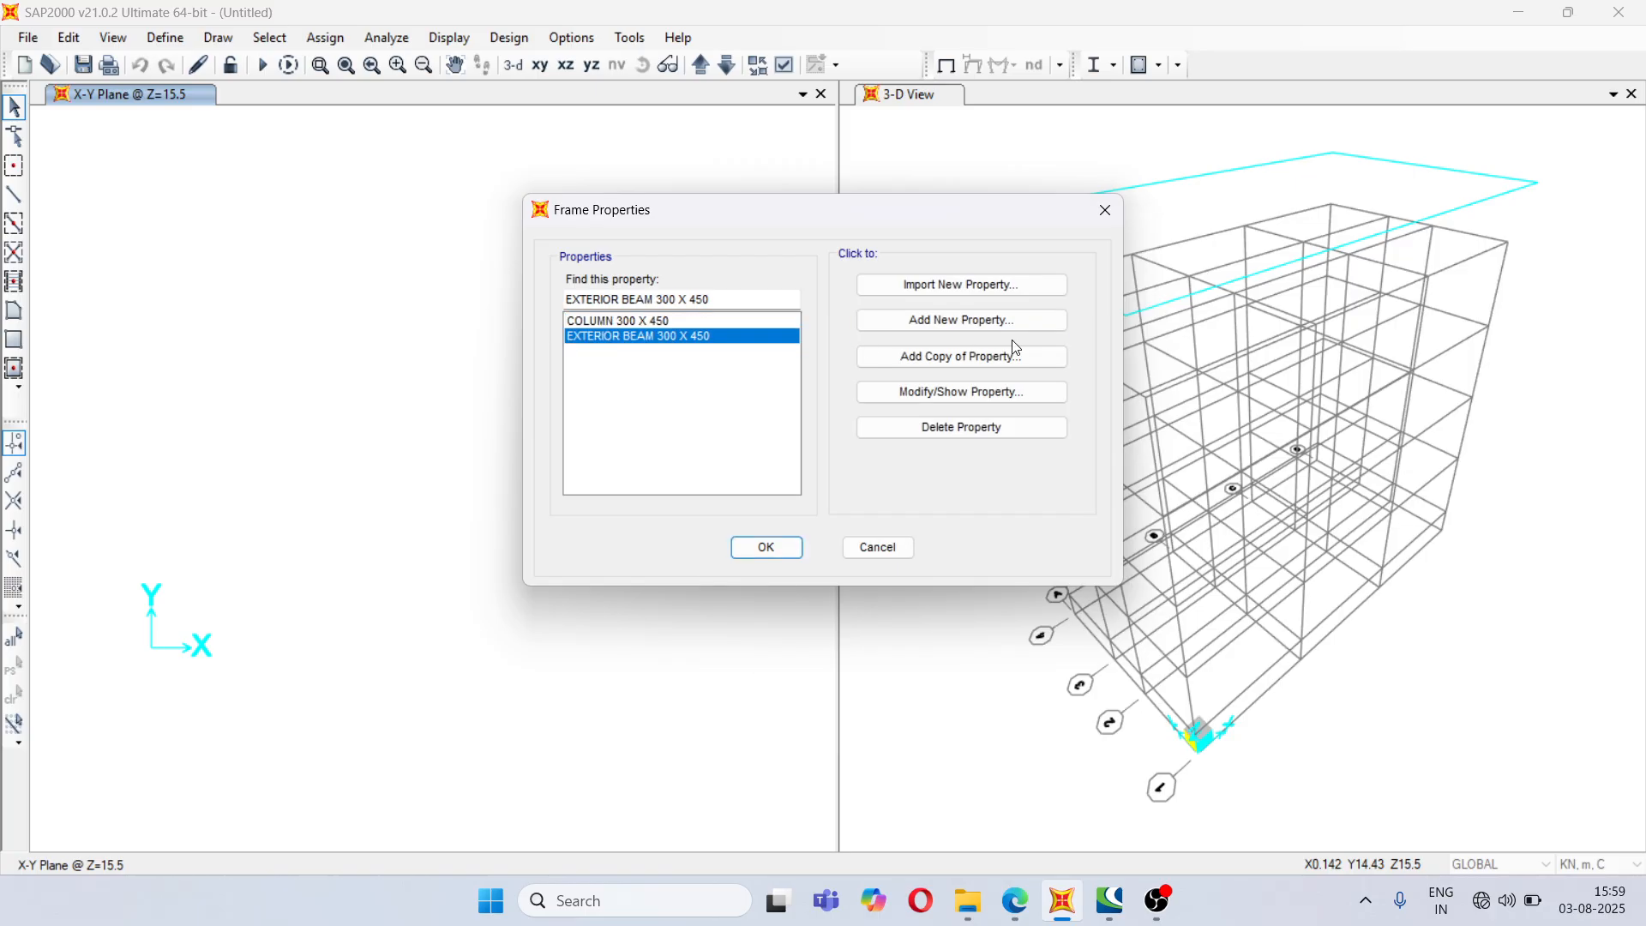
{"action": "left_click", "coordinate": [967, 361]}
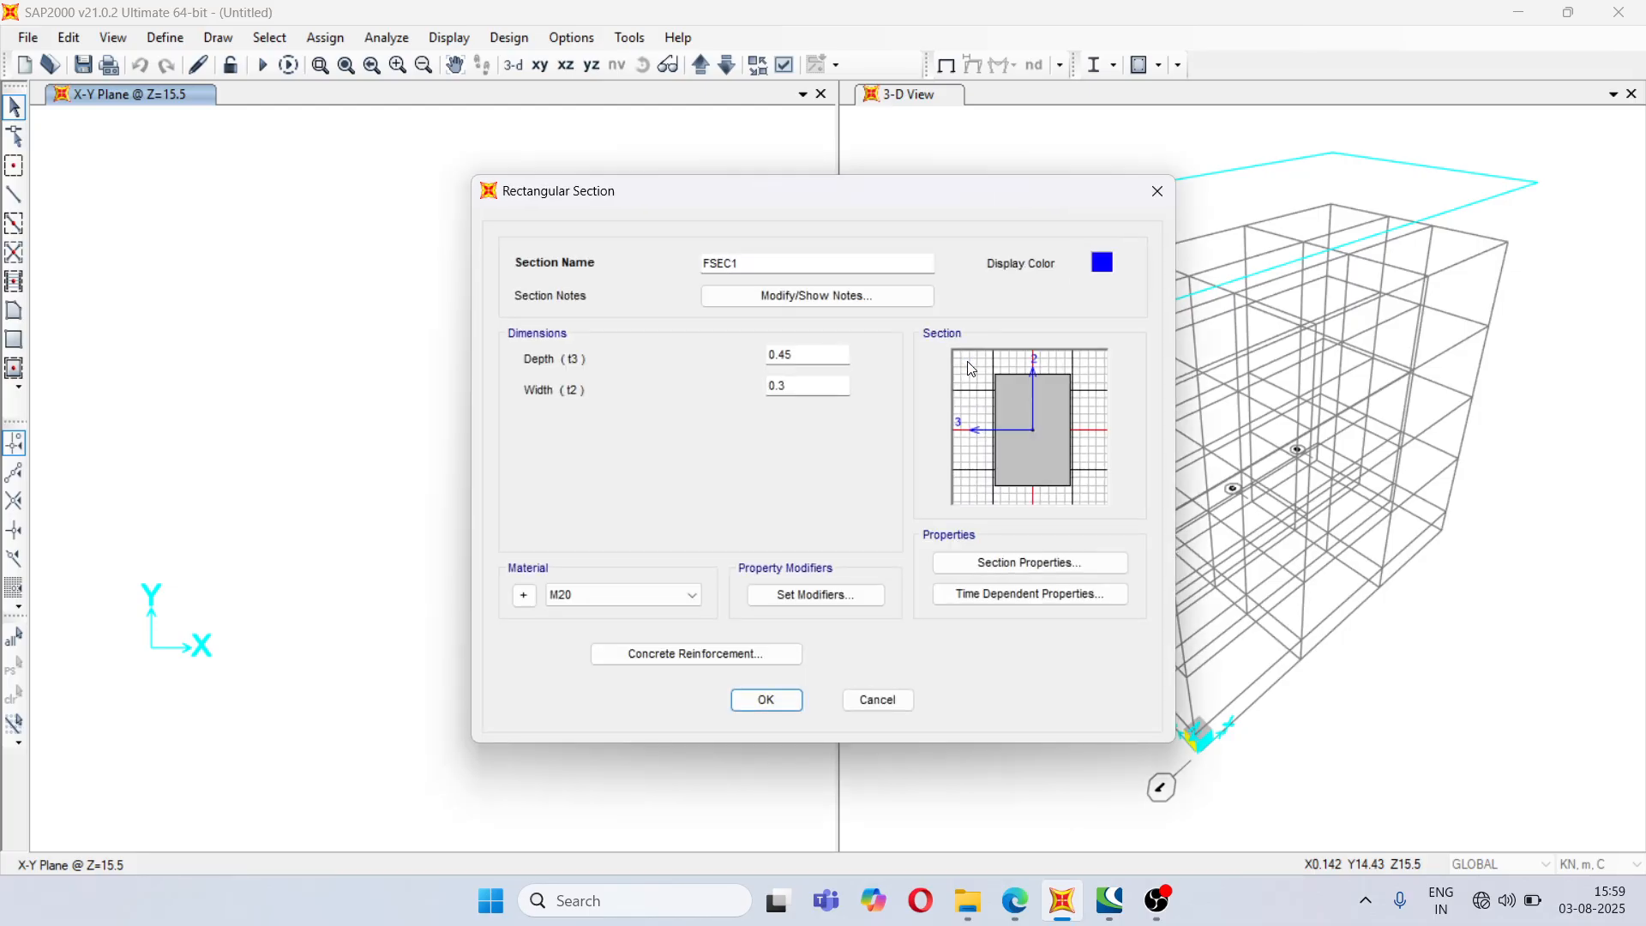
{"action": "left_click_drag", "start_coordinate": [769, 200], "coordinate": [813, 421]}
{"action": "left_click_drag", "start_coordinate": [797, 488], "coordinate": [719, 480]}
{"action": "key", "text": "BackSpace"}
{"action": "type", "text": "INTERIO"}
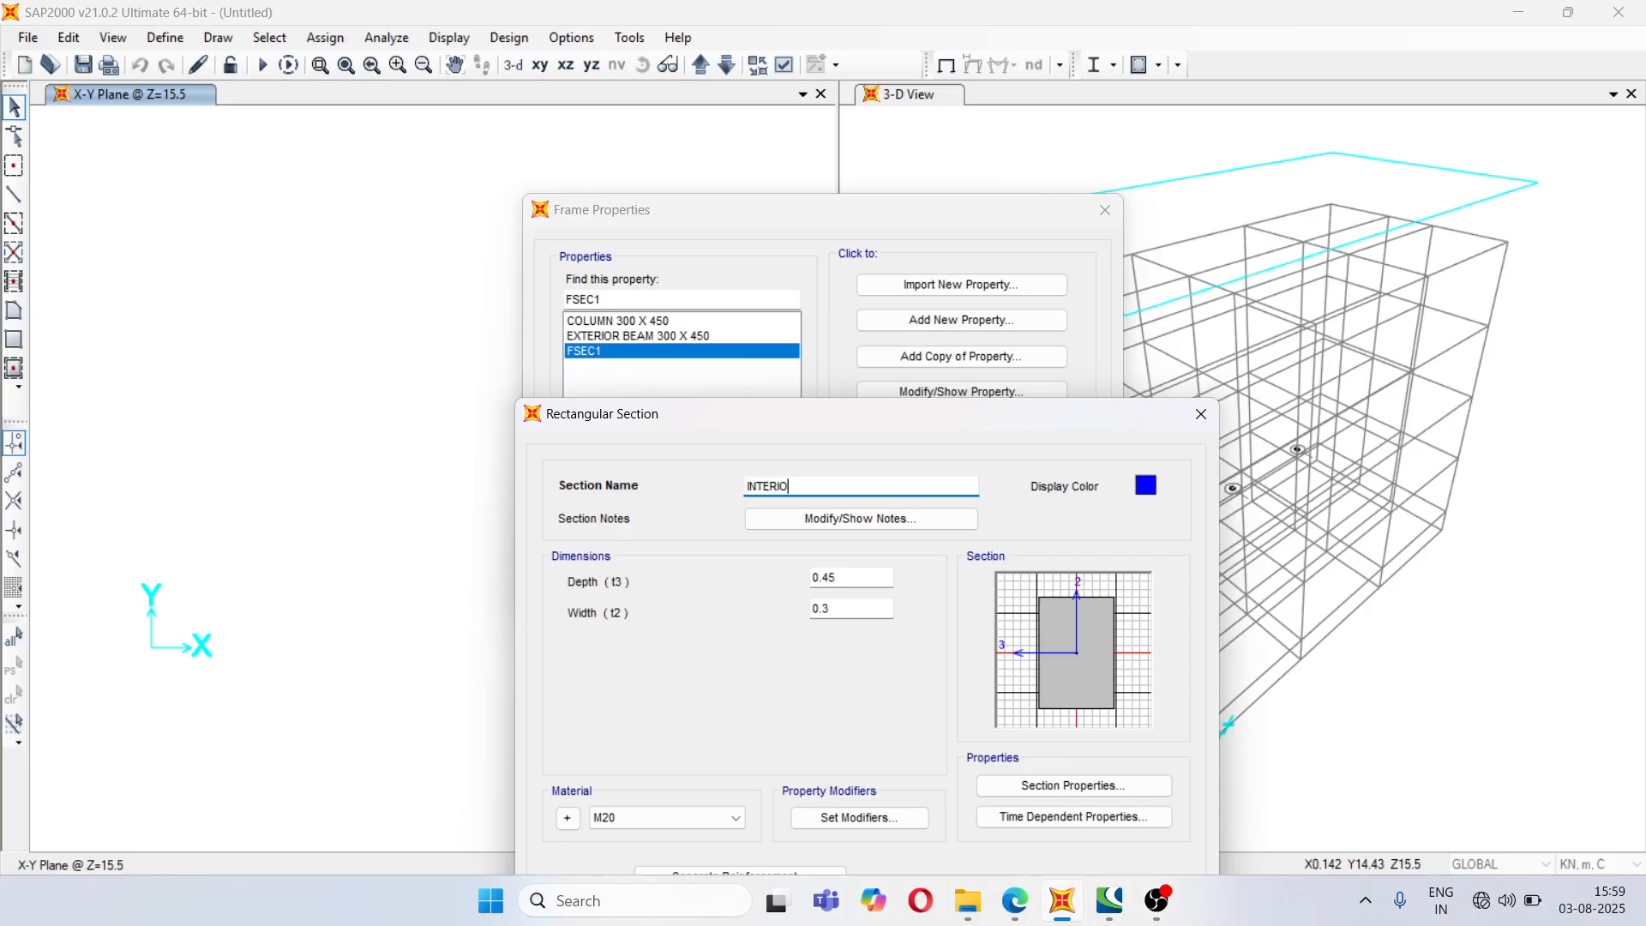
{"action": "type", "text": "R BEAM 300 X 450"}
{"action": "left_click_drag", "start_coordinate": [966, 417], "coordinate": [751, 231]}
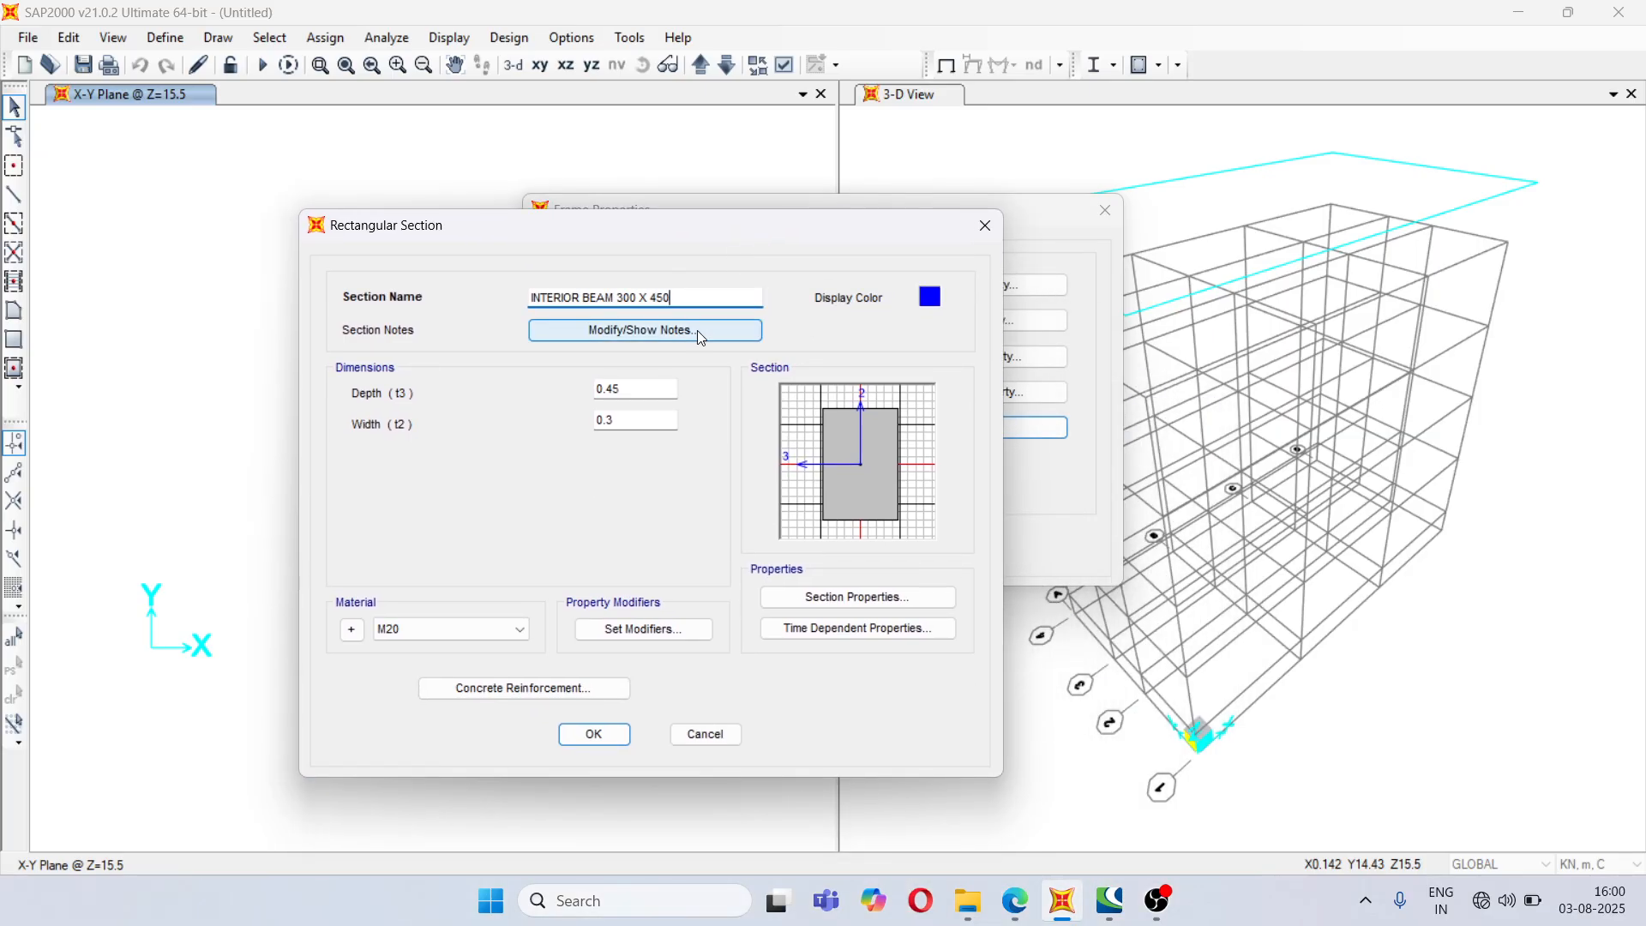
{"action": "left_click_drag", "start_coordinate": [525, 227], "coordinate": [873, 48]}
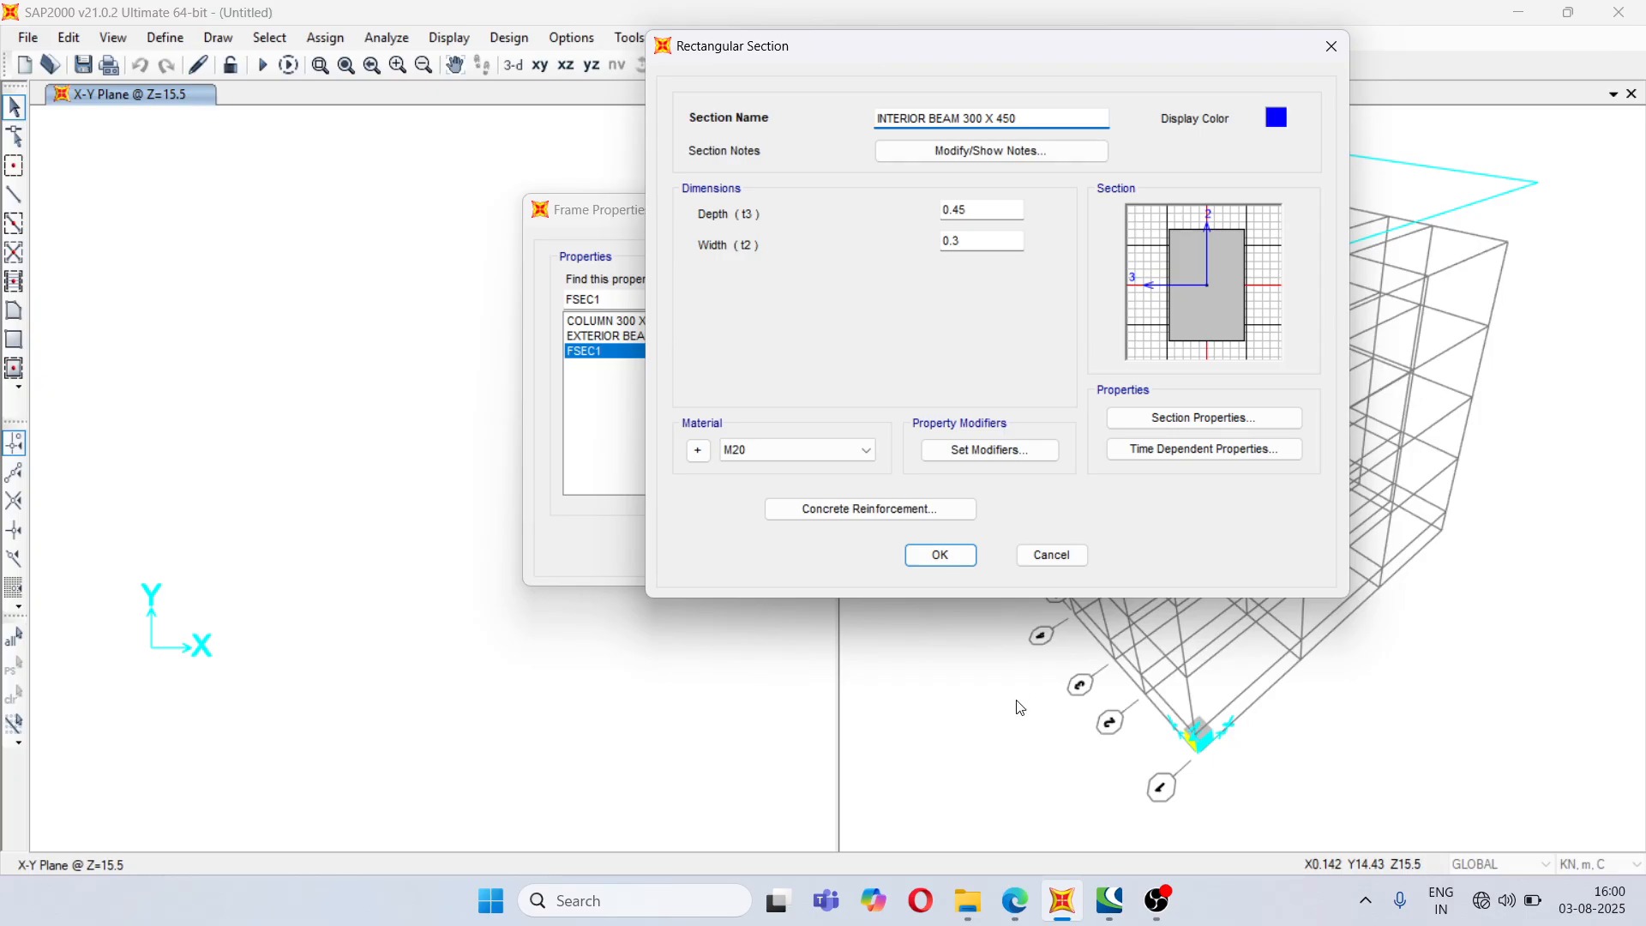
{"action": "left_click", "coordinate": [922, 563]}
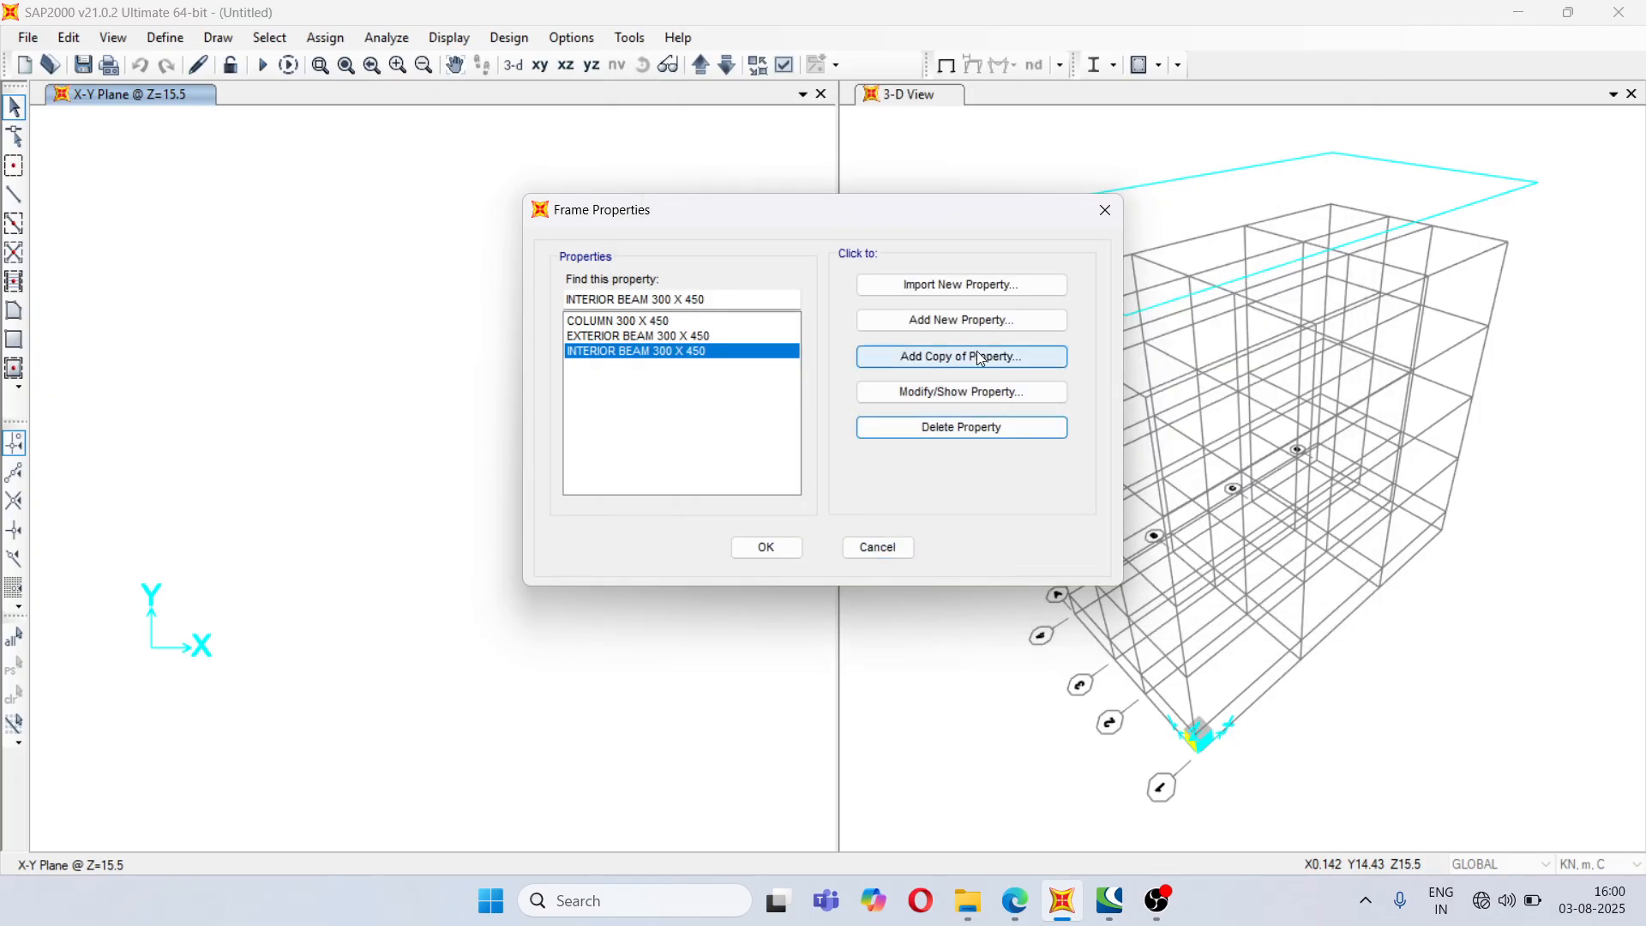
- Add a copy of the interior beam section, name it TERRACE EXTERIOR BEAM 300 X 450, and accept it
{"action": "left_click", "coordinate": [933, 356]}
{"action": "left_click_drag", "start_coordinate": [820, 198], "coordinate": [1123, 215]}
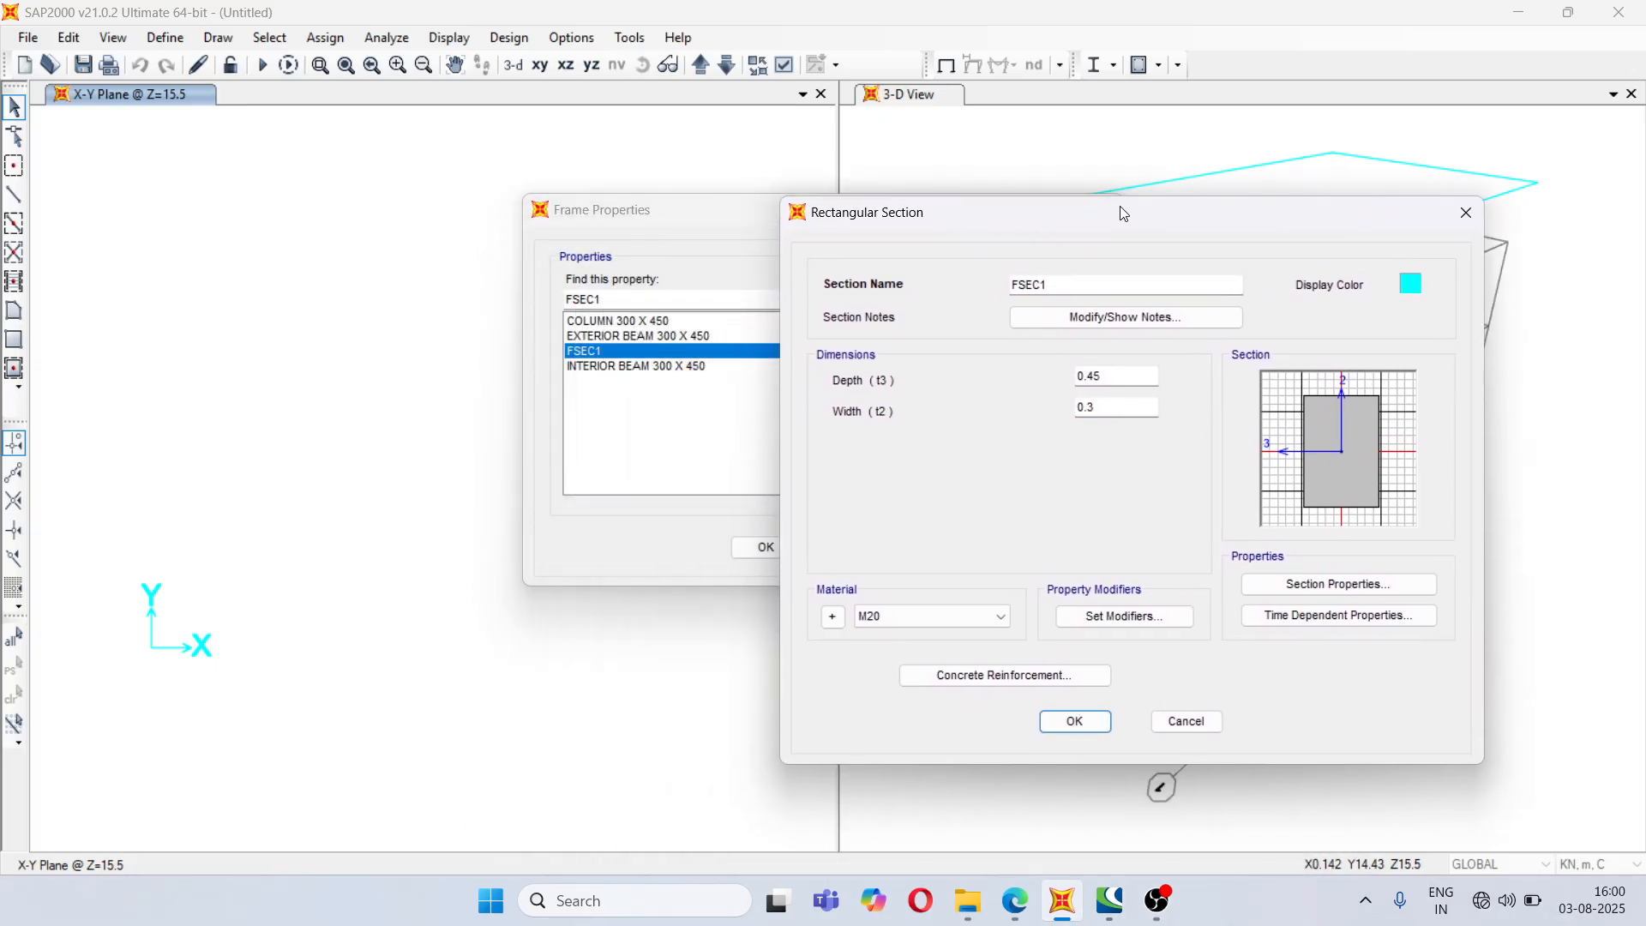
{"action": "left_click", "coordinate": [1054, 289]}
{"action": "left_click_drag", "start_coordinate": [1054, 289], "coordinate": [1013, 284]}
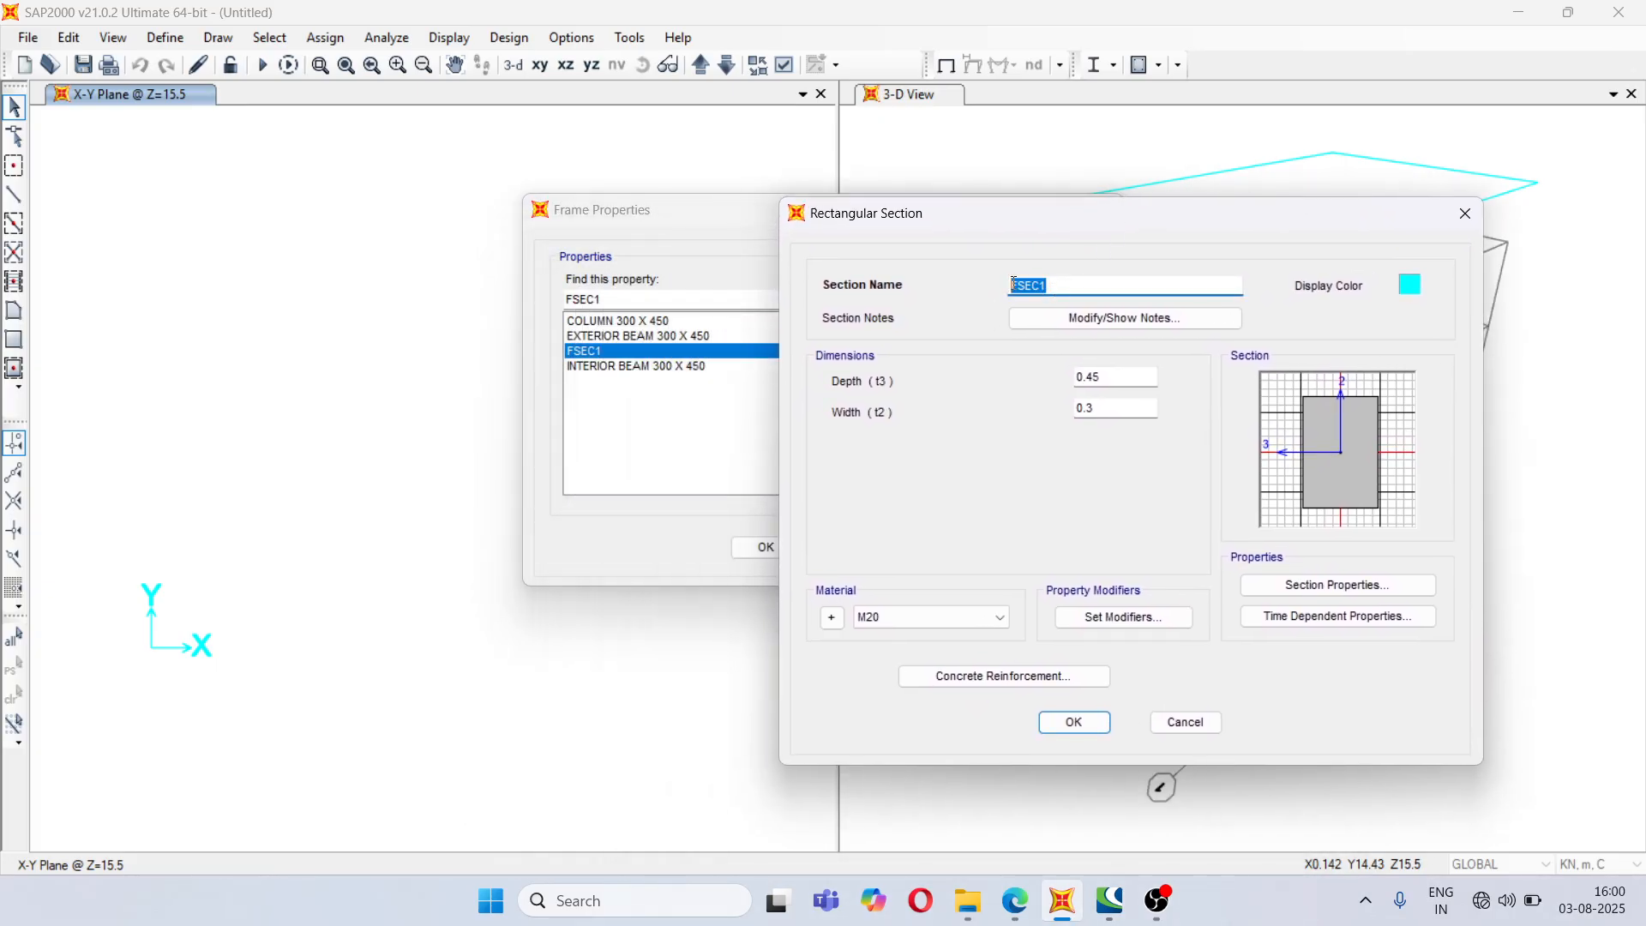
{"action": "type", "text": "TERRACE EXTERIOR BEAM 300 X 450"}
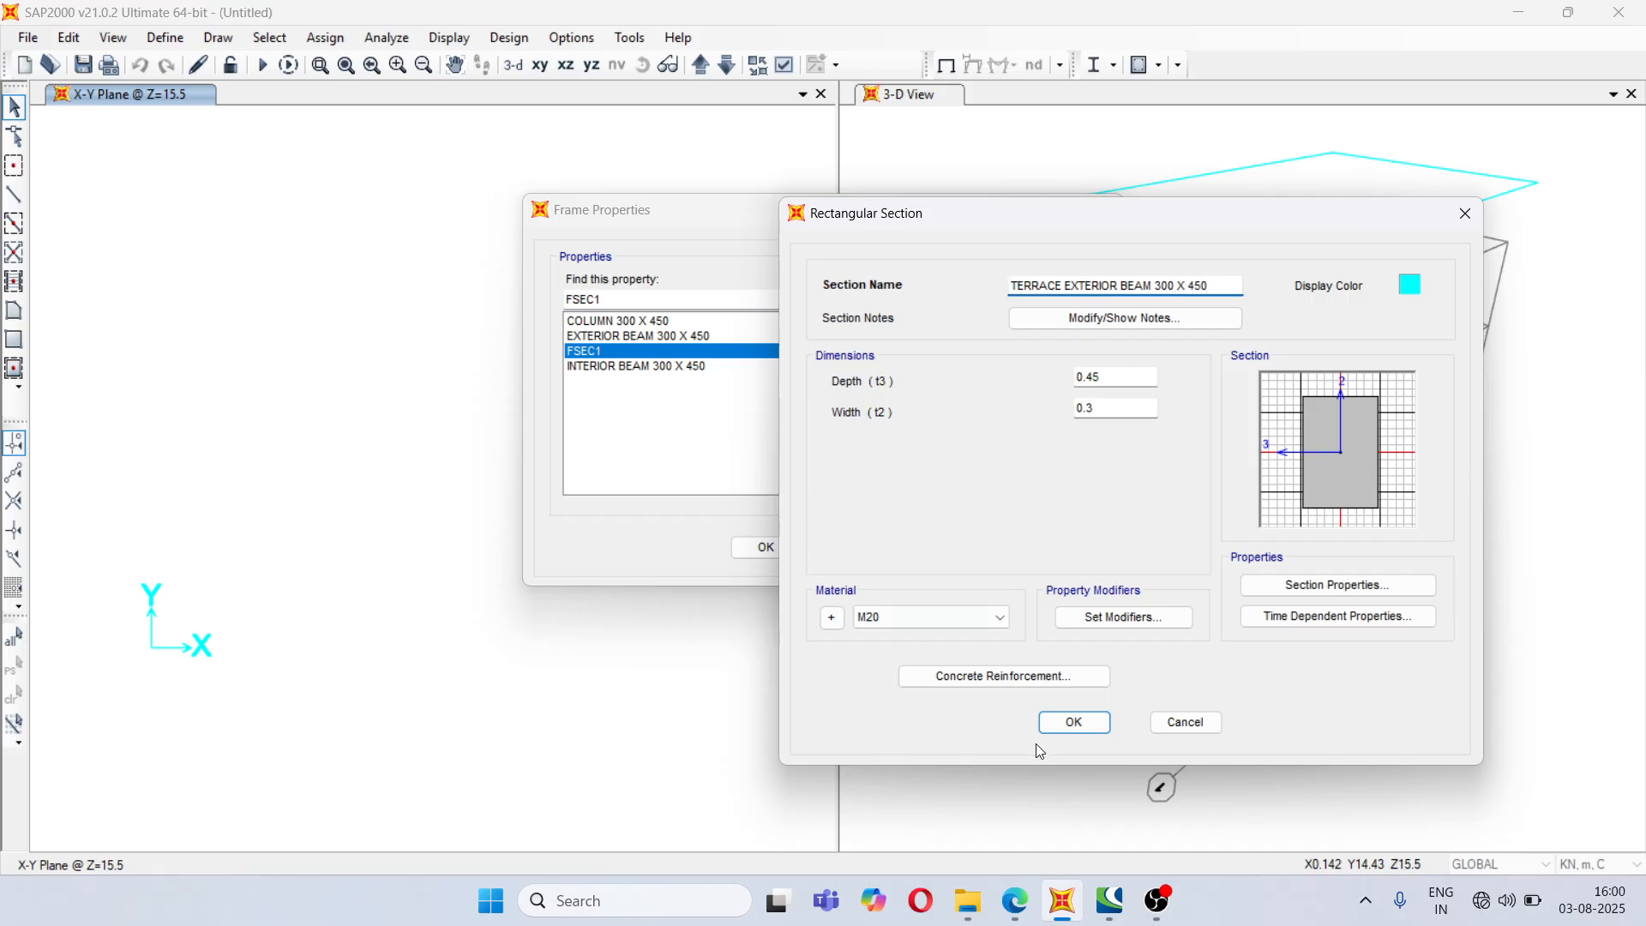
{"action": "left_click", "coordinate": [1066, 722]}
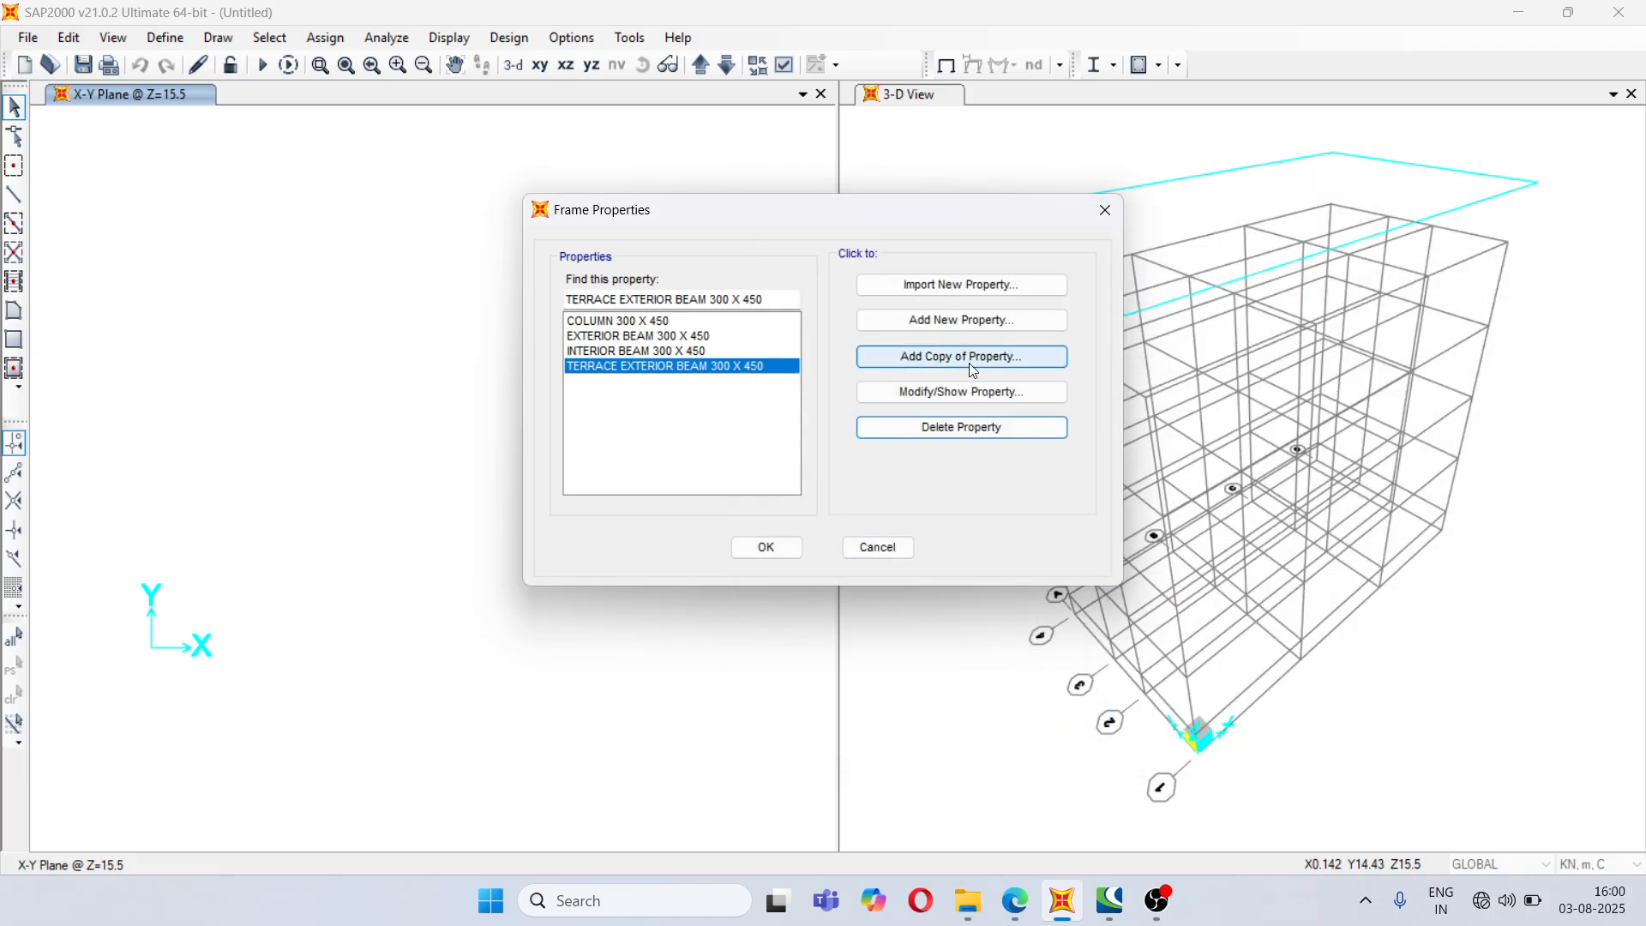
- Copy the terrace exterior beam section as TERRACE INTERIOR BEAM 300 X 450, and accept the frame properties
{"action": "left_click", "coordinate": [972, 365]}
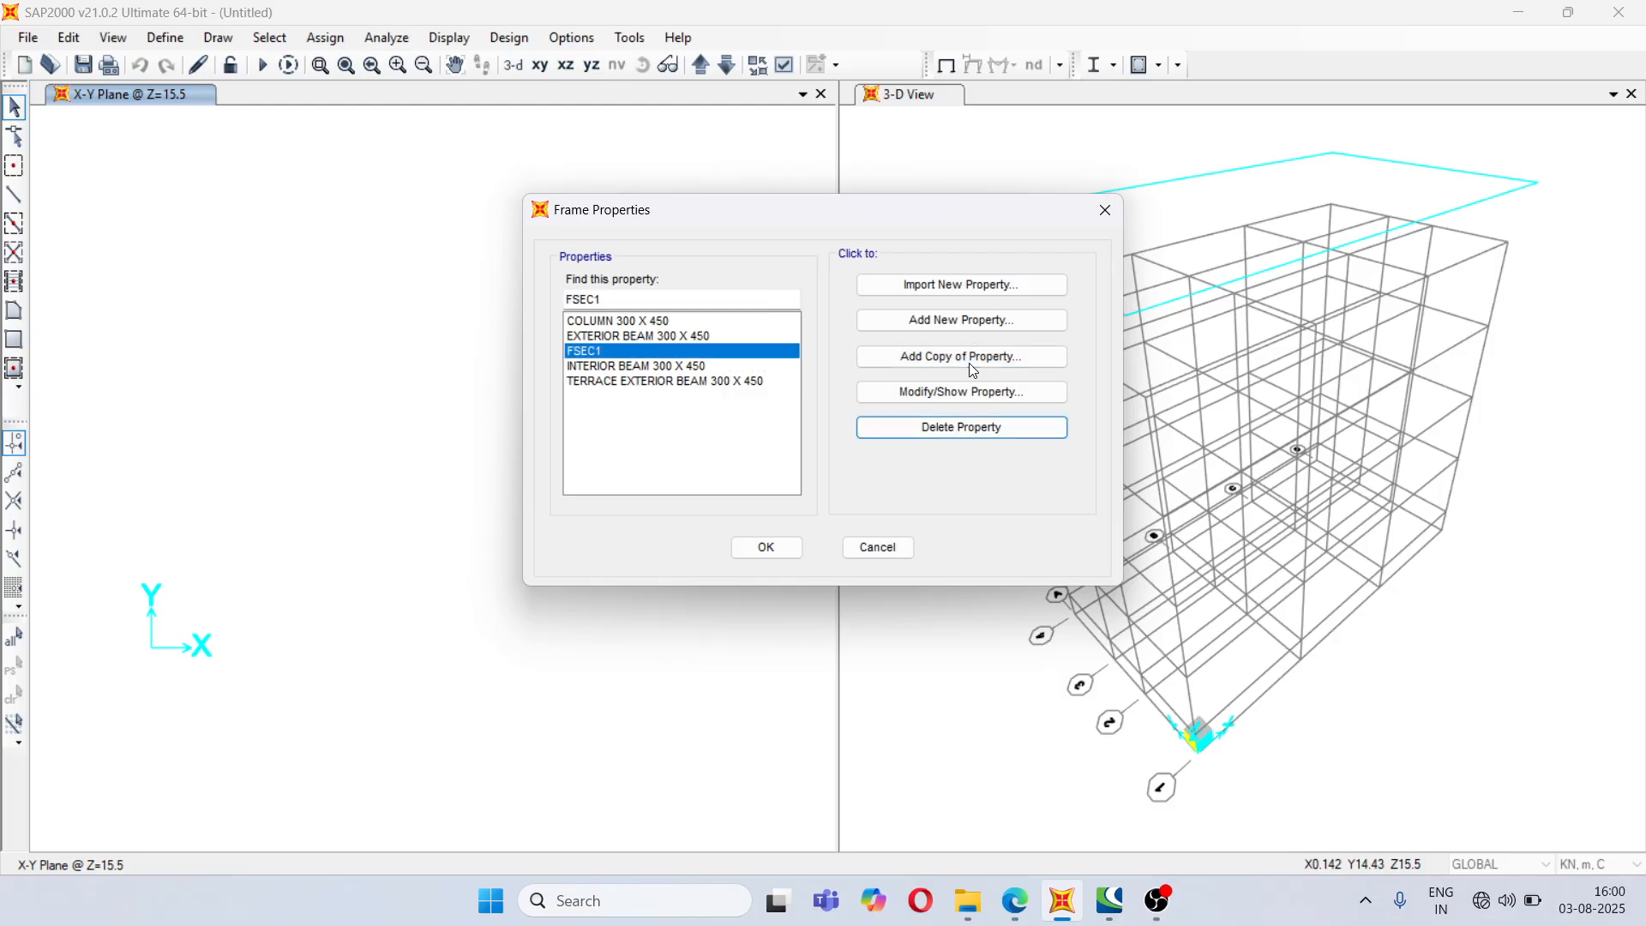
{"action": "left_click", "coordinate": [753, 259]}
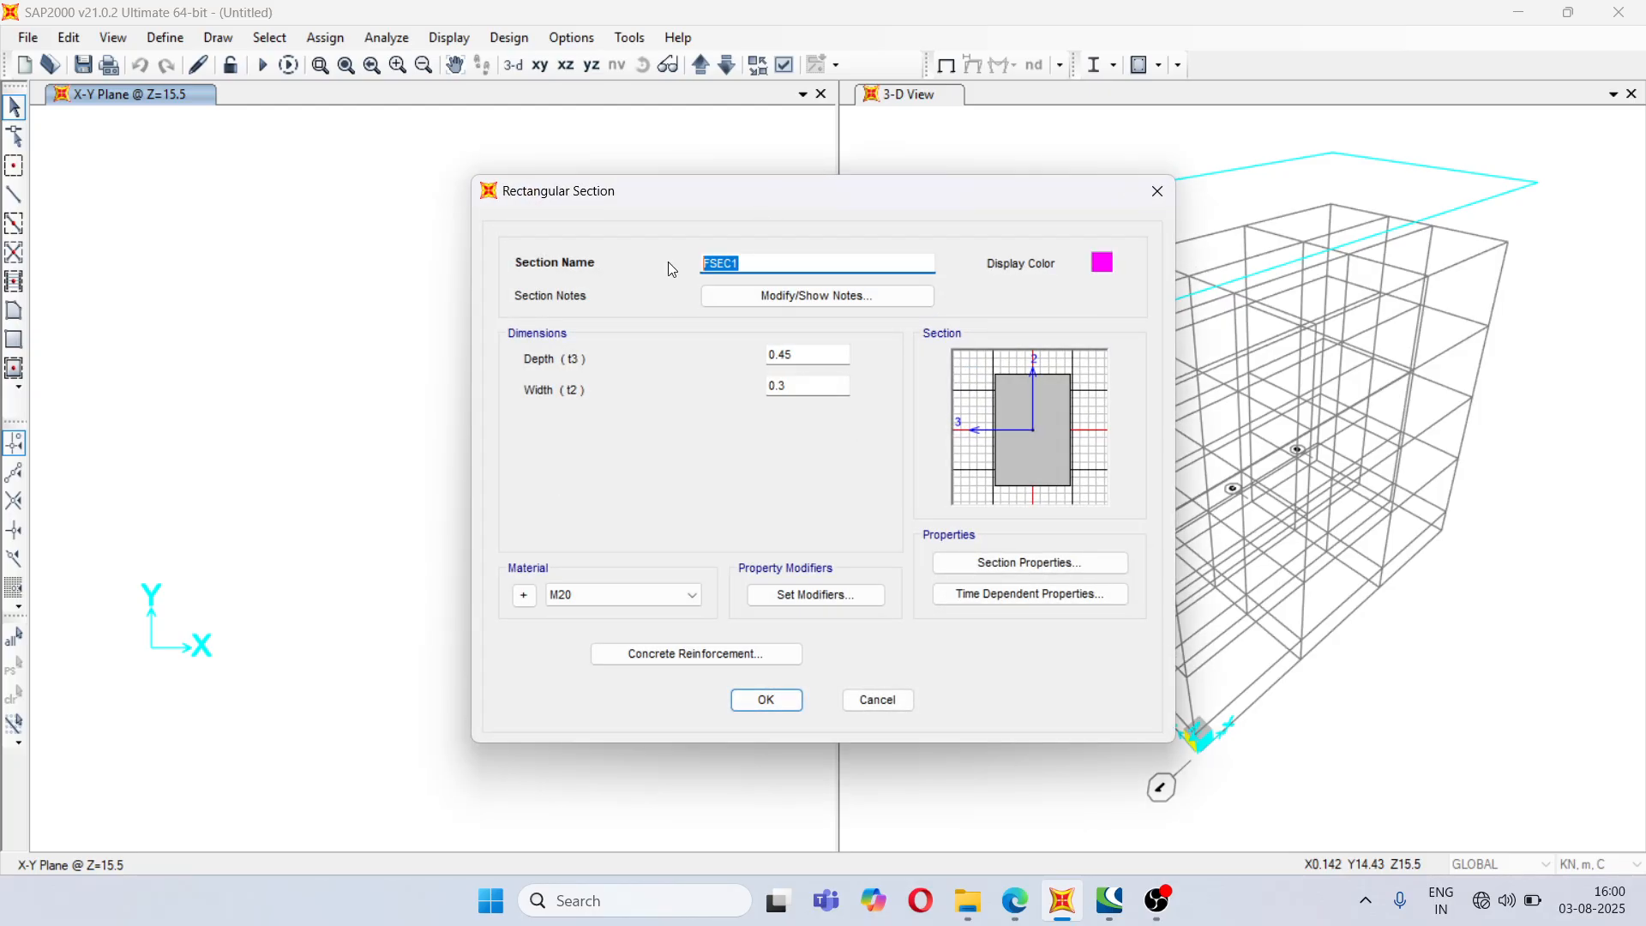
{"action": "type", "text": "TERRACE INTERIOR BEAM 300 "}
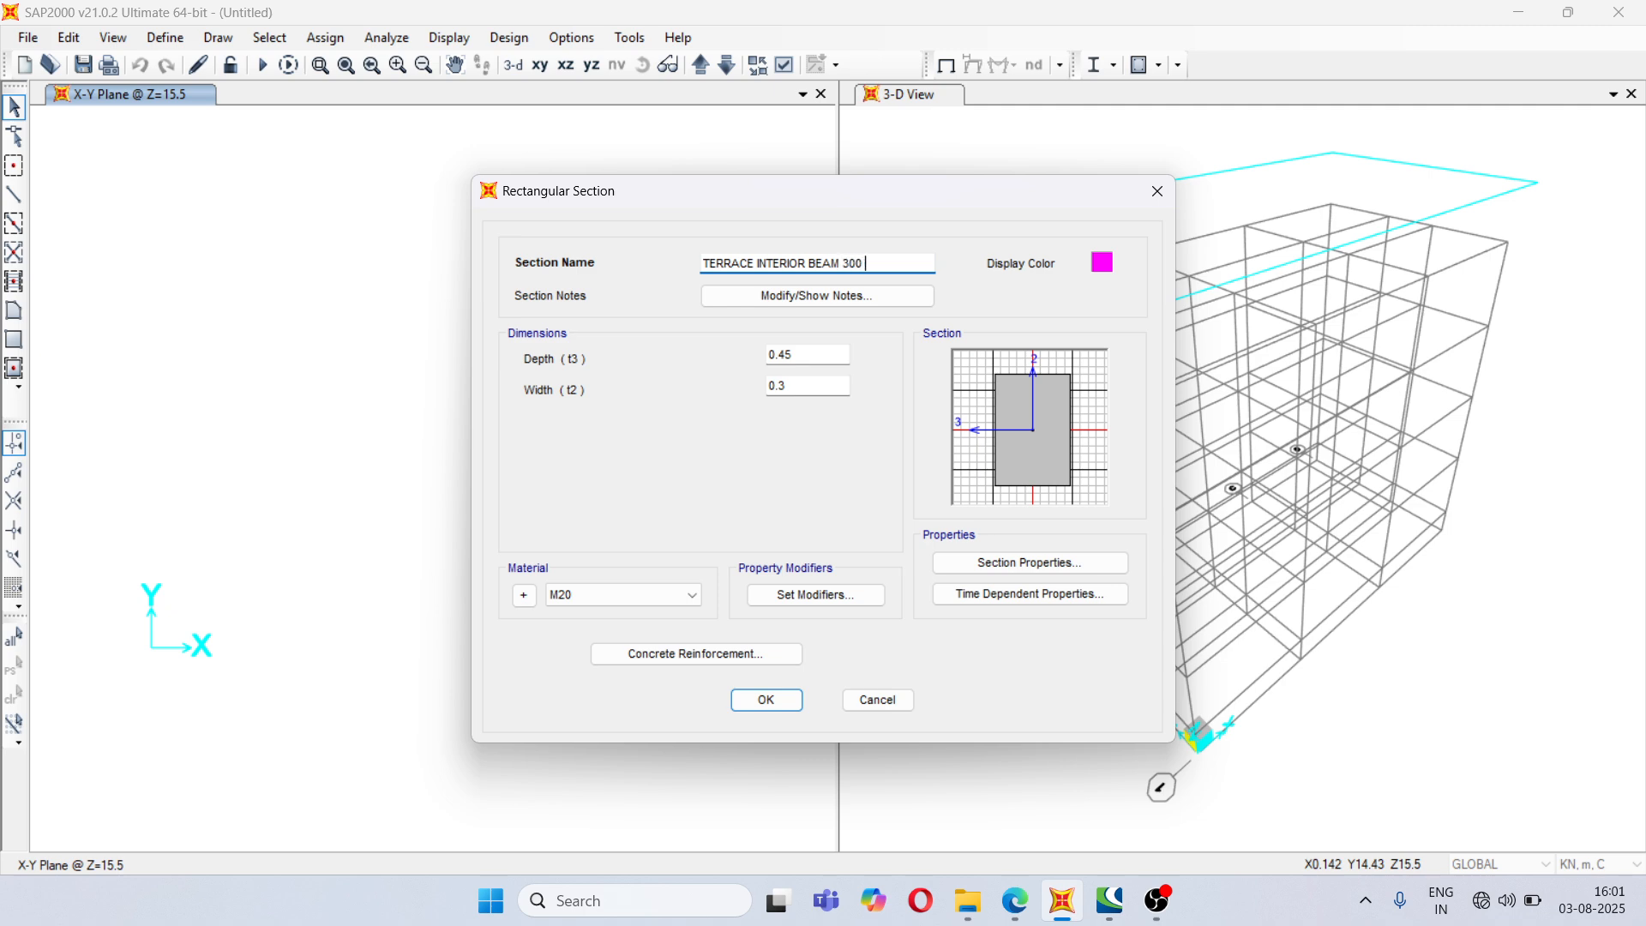
{"action": "type", "text": "X 450"}
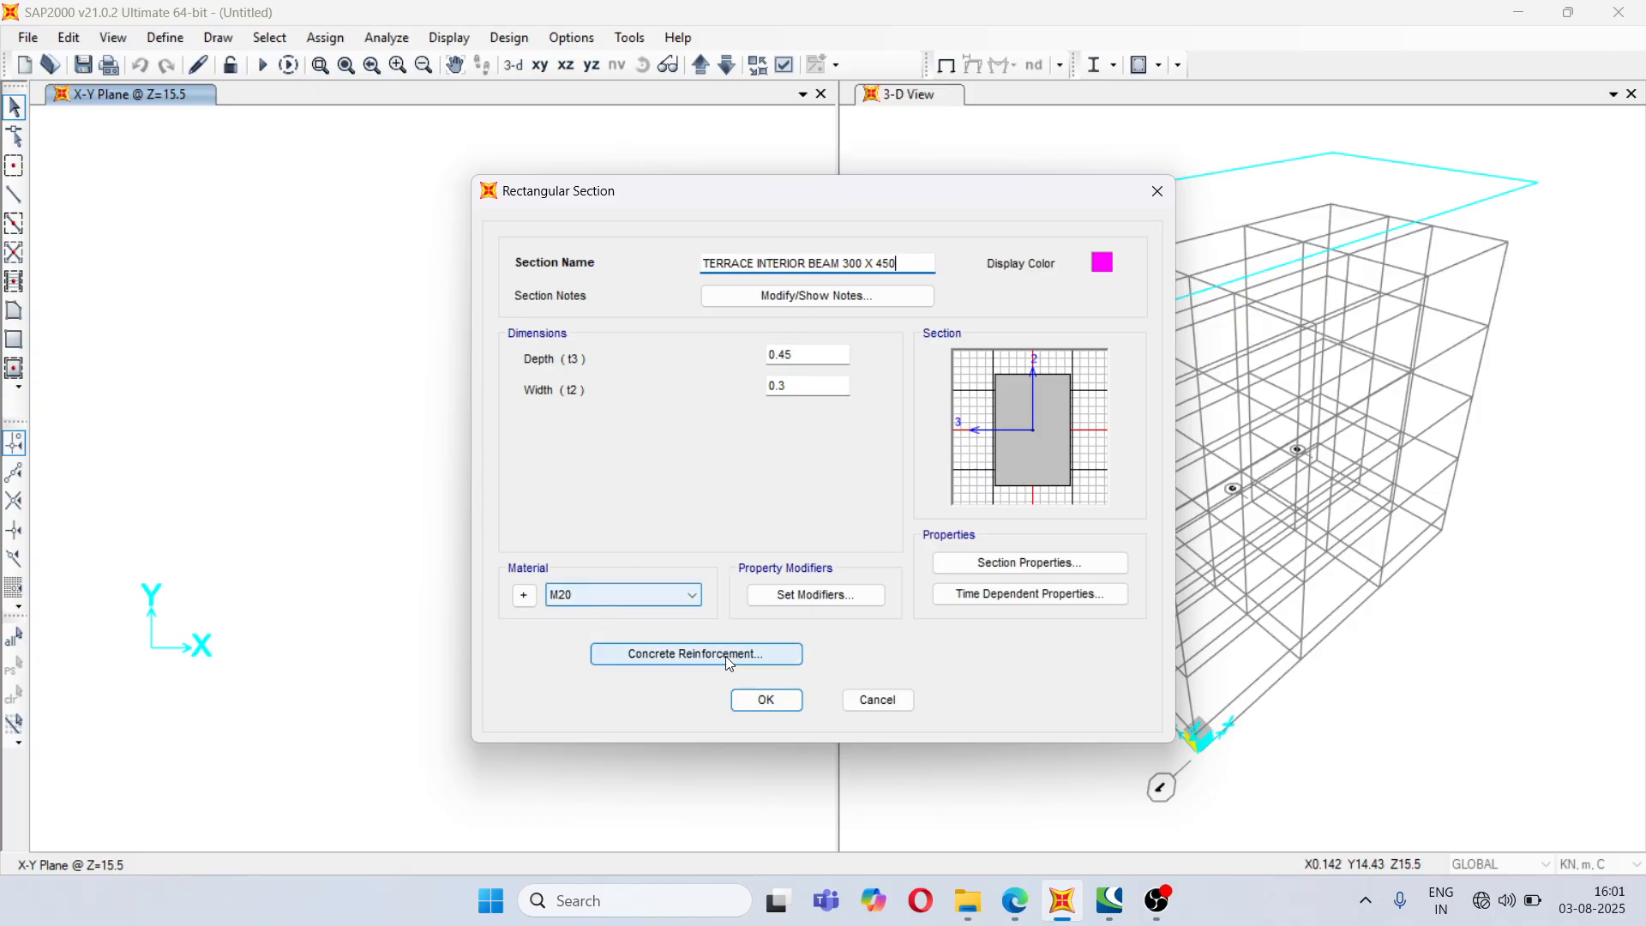
{"action": "left_click", "coordinate": [765, 701]}
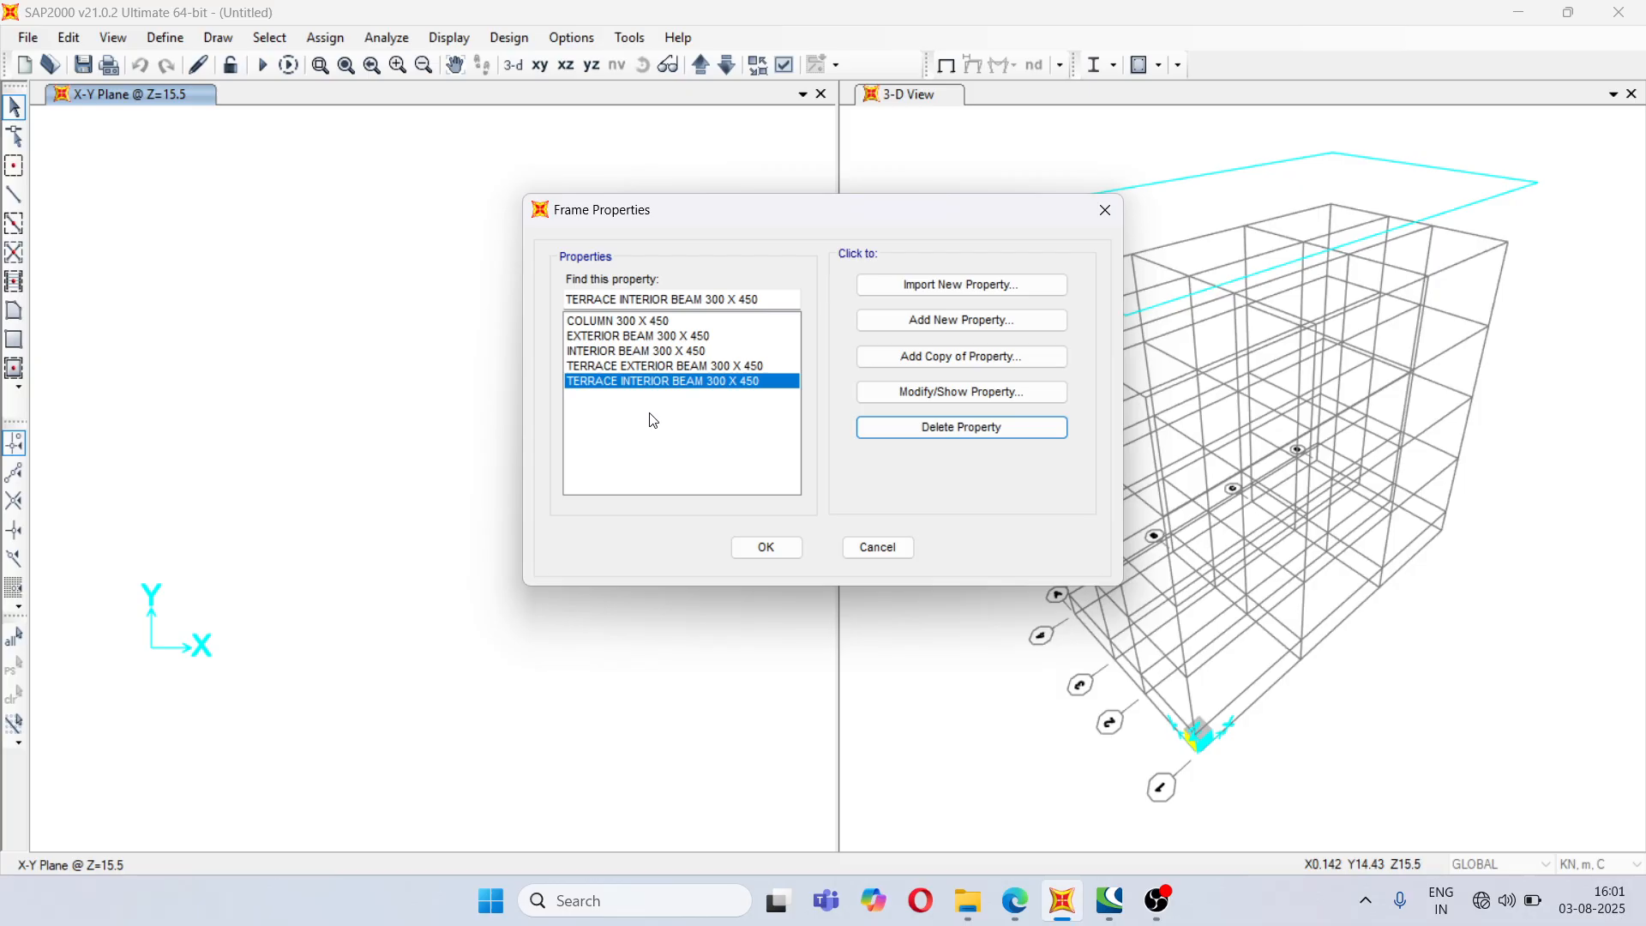
{"action": "left_click", "coordinate": [770, 549]}
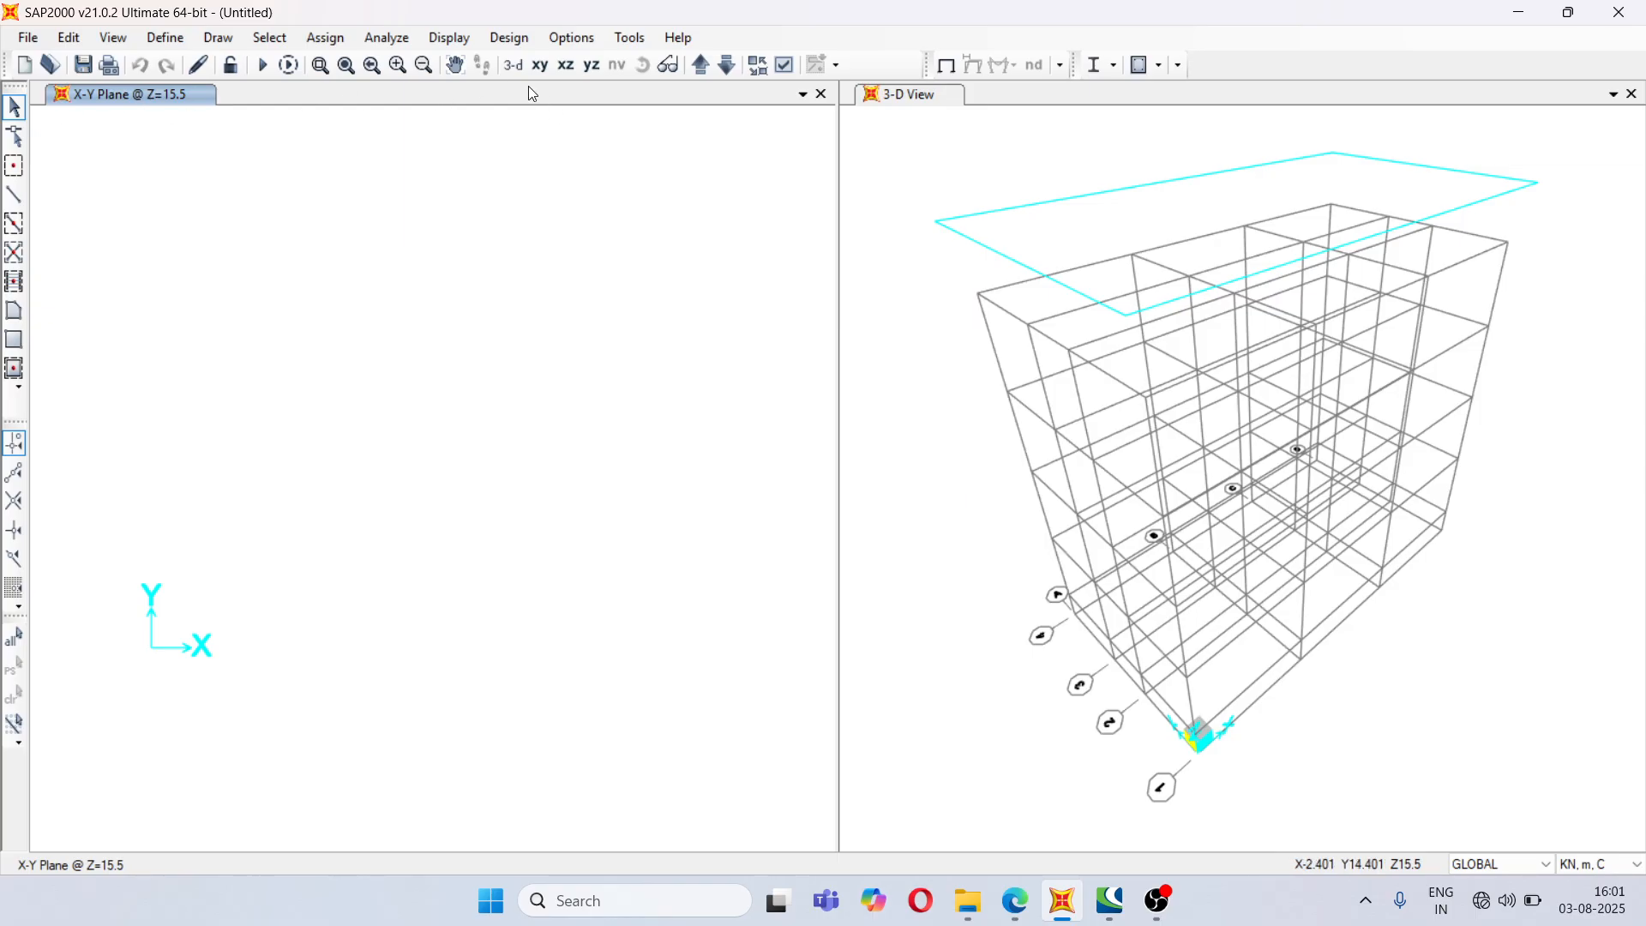
- In the X-Z elevation at Y=0, draw COLUMN 300 X 450 members storey by storey along grid line A from base to roof
{"action": "left_click", "coordinate": [540, 66]}
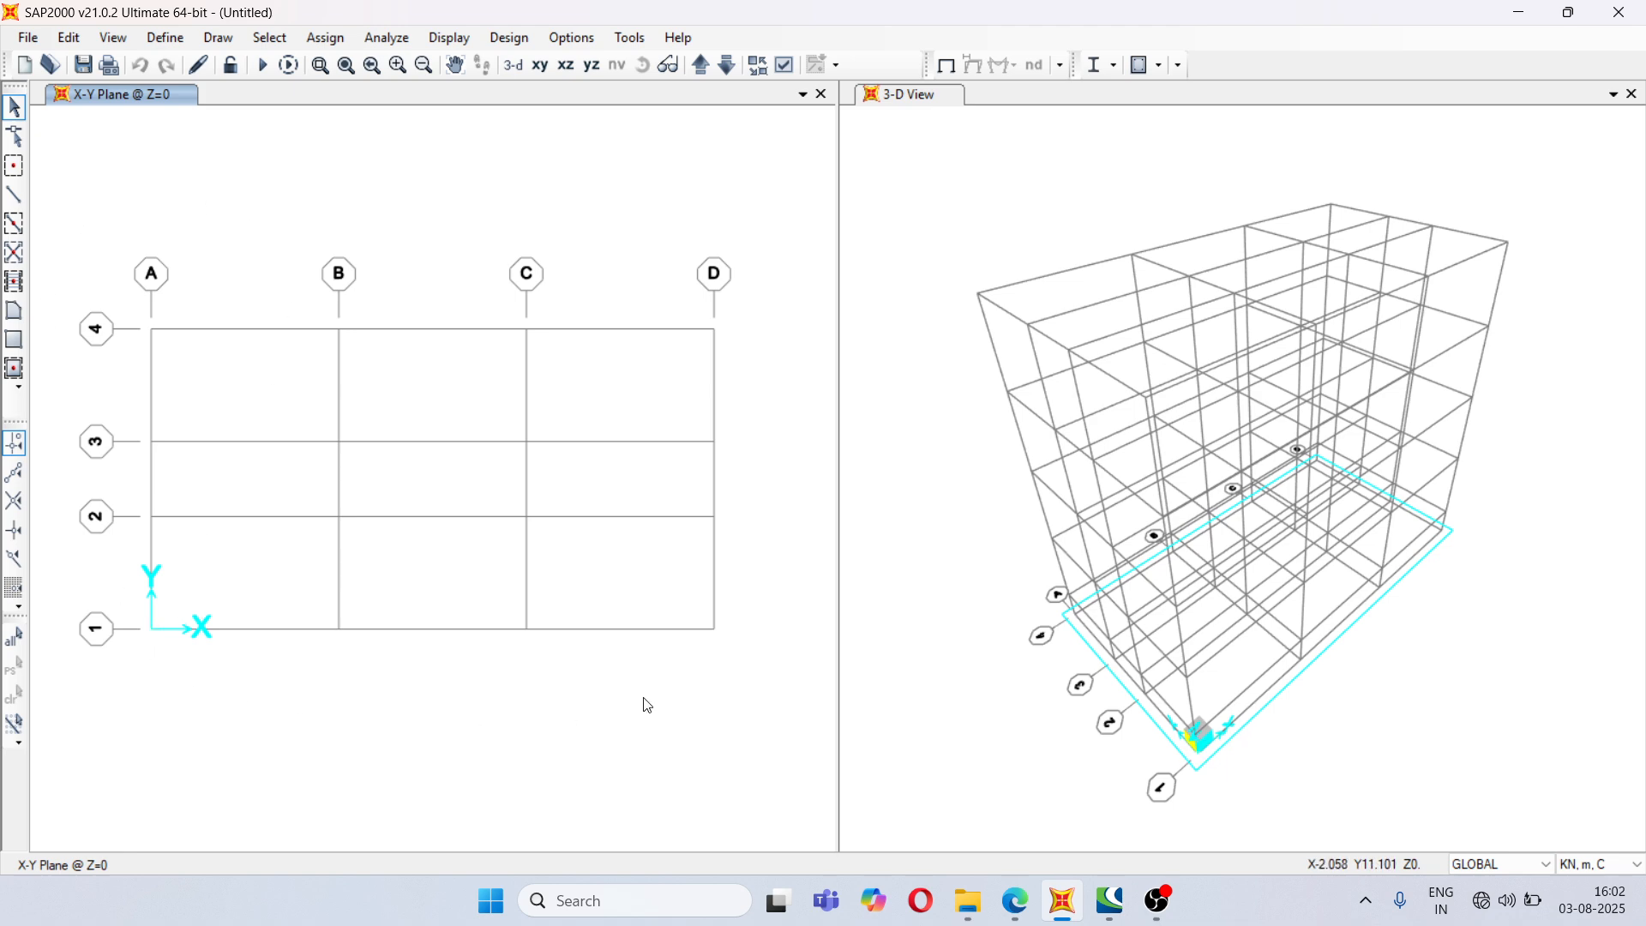
{"action": "left_click", "coordinate": [564, 69]}
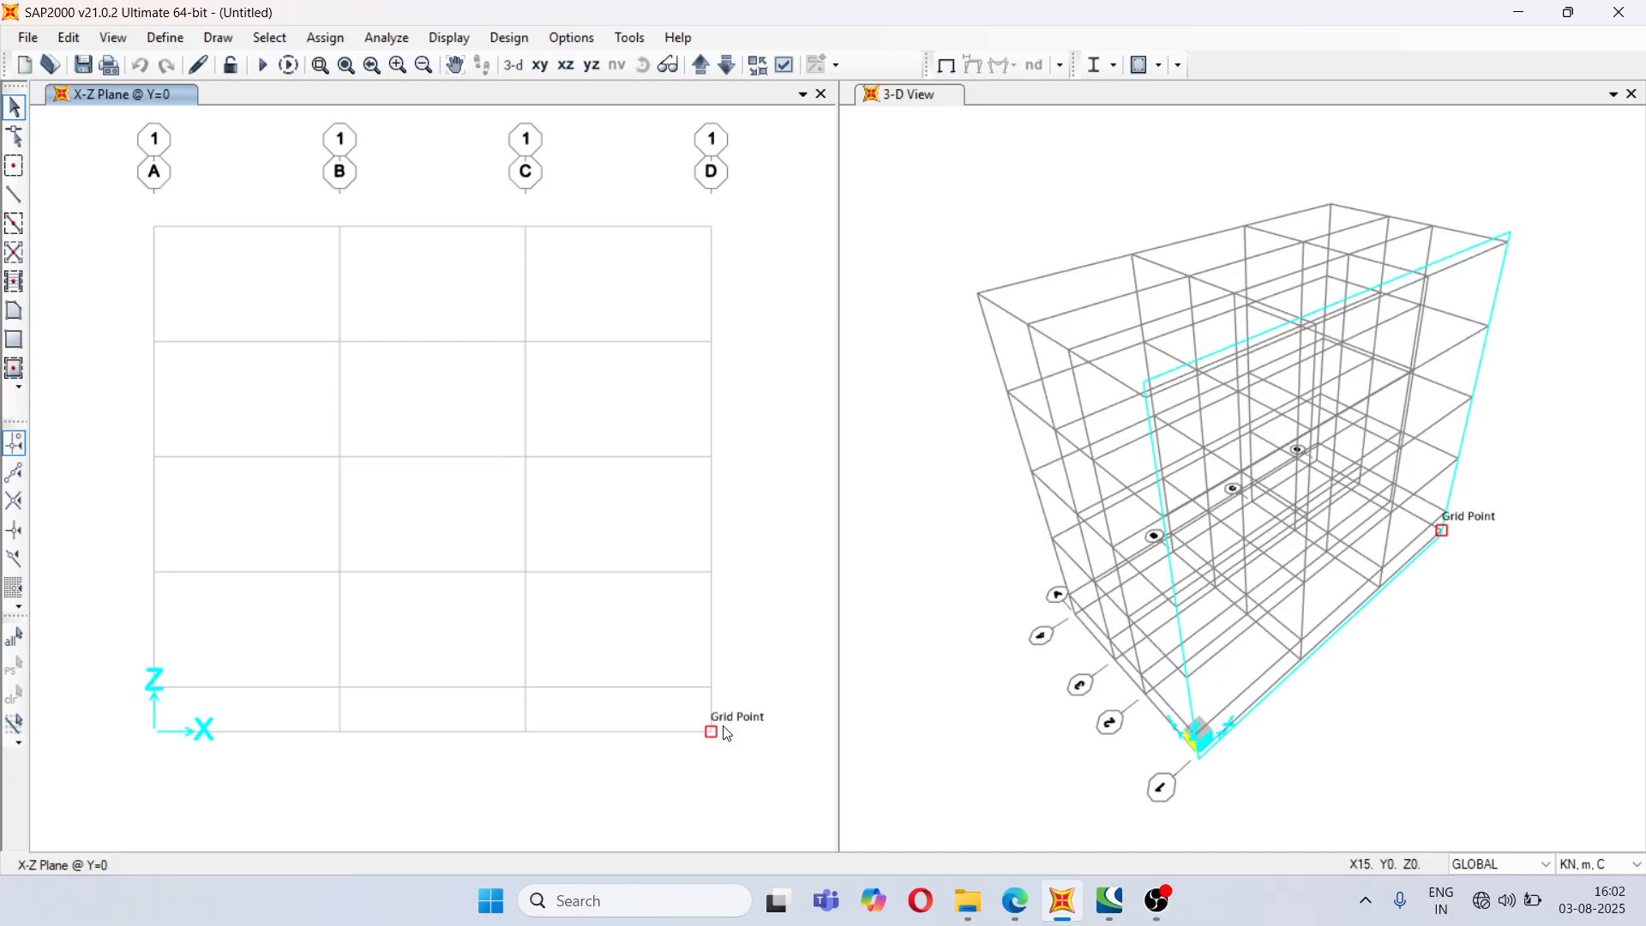
{"action": "left_click", "coordinate": [16, 196]}
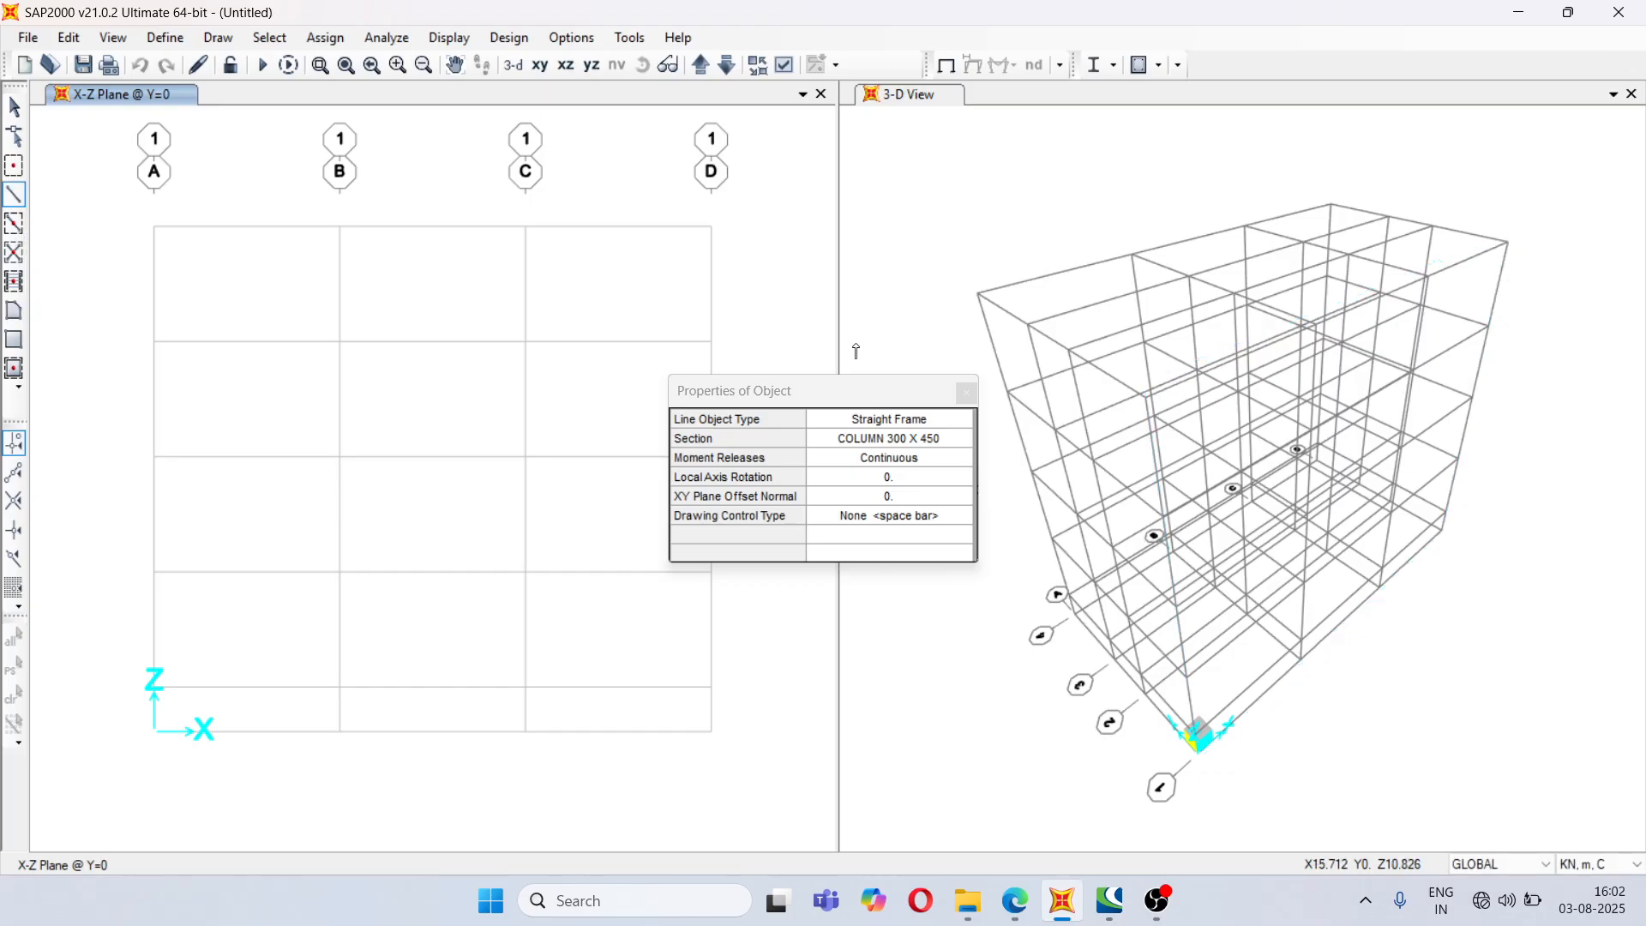
{"action": "left_click_drag", "start_coordinate": [847, 390], "coordinate": [932, 191]}
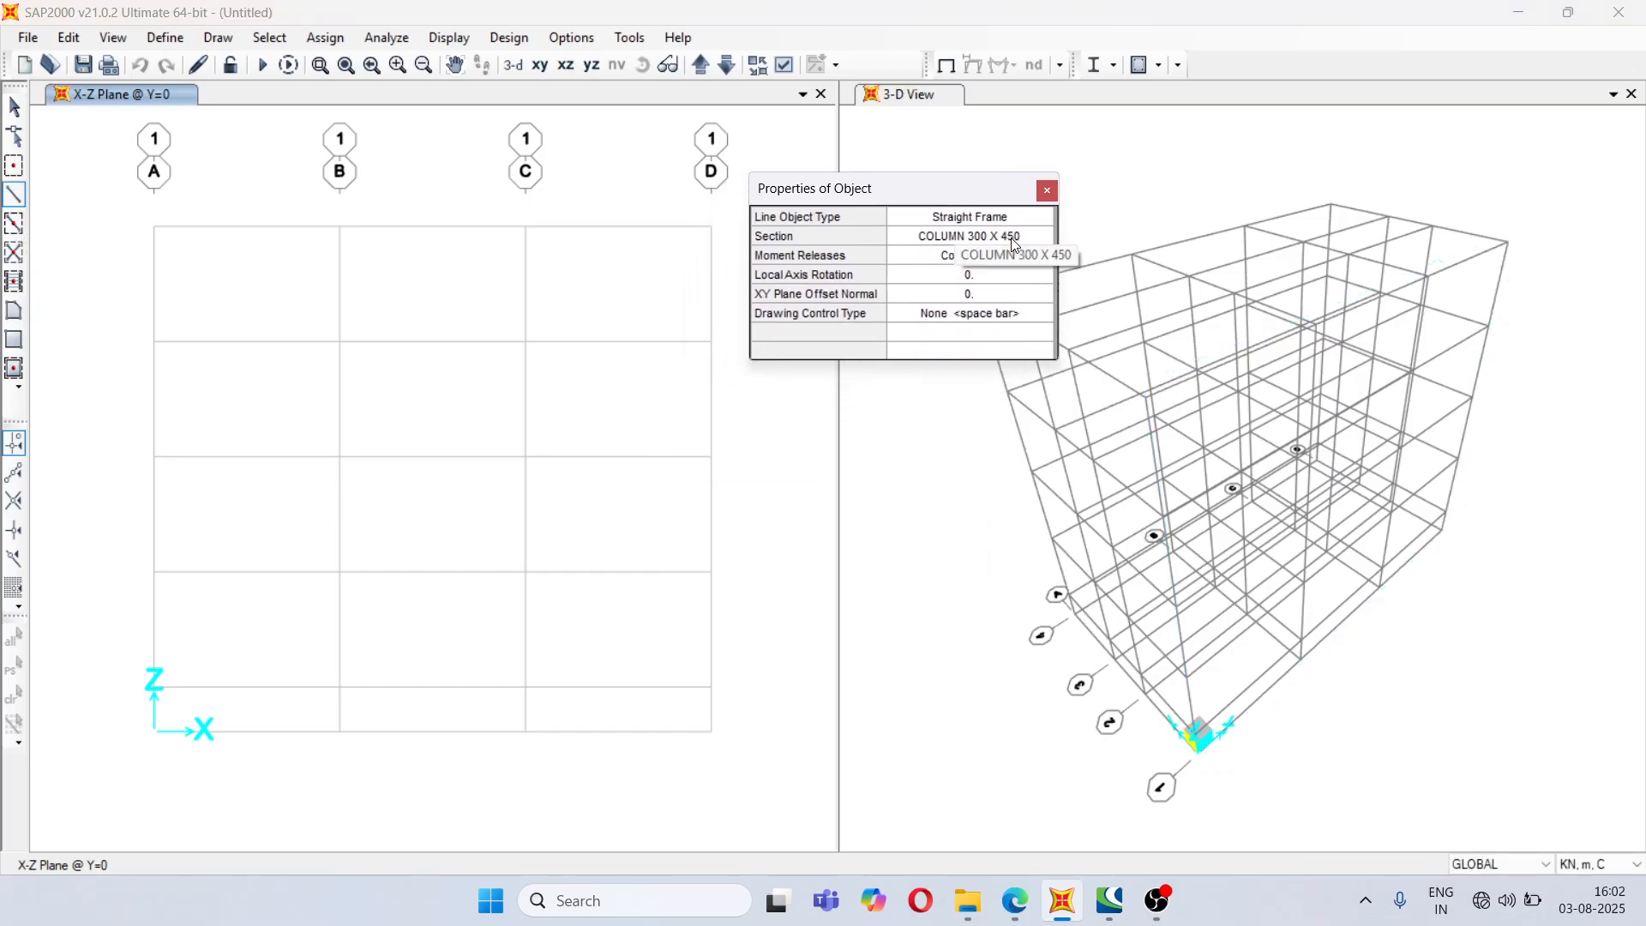
{"action": "left_click", "coordinate": [154, 733]}
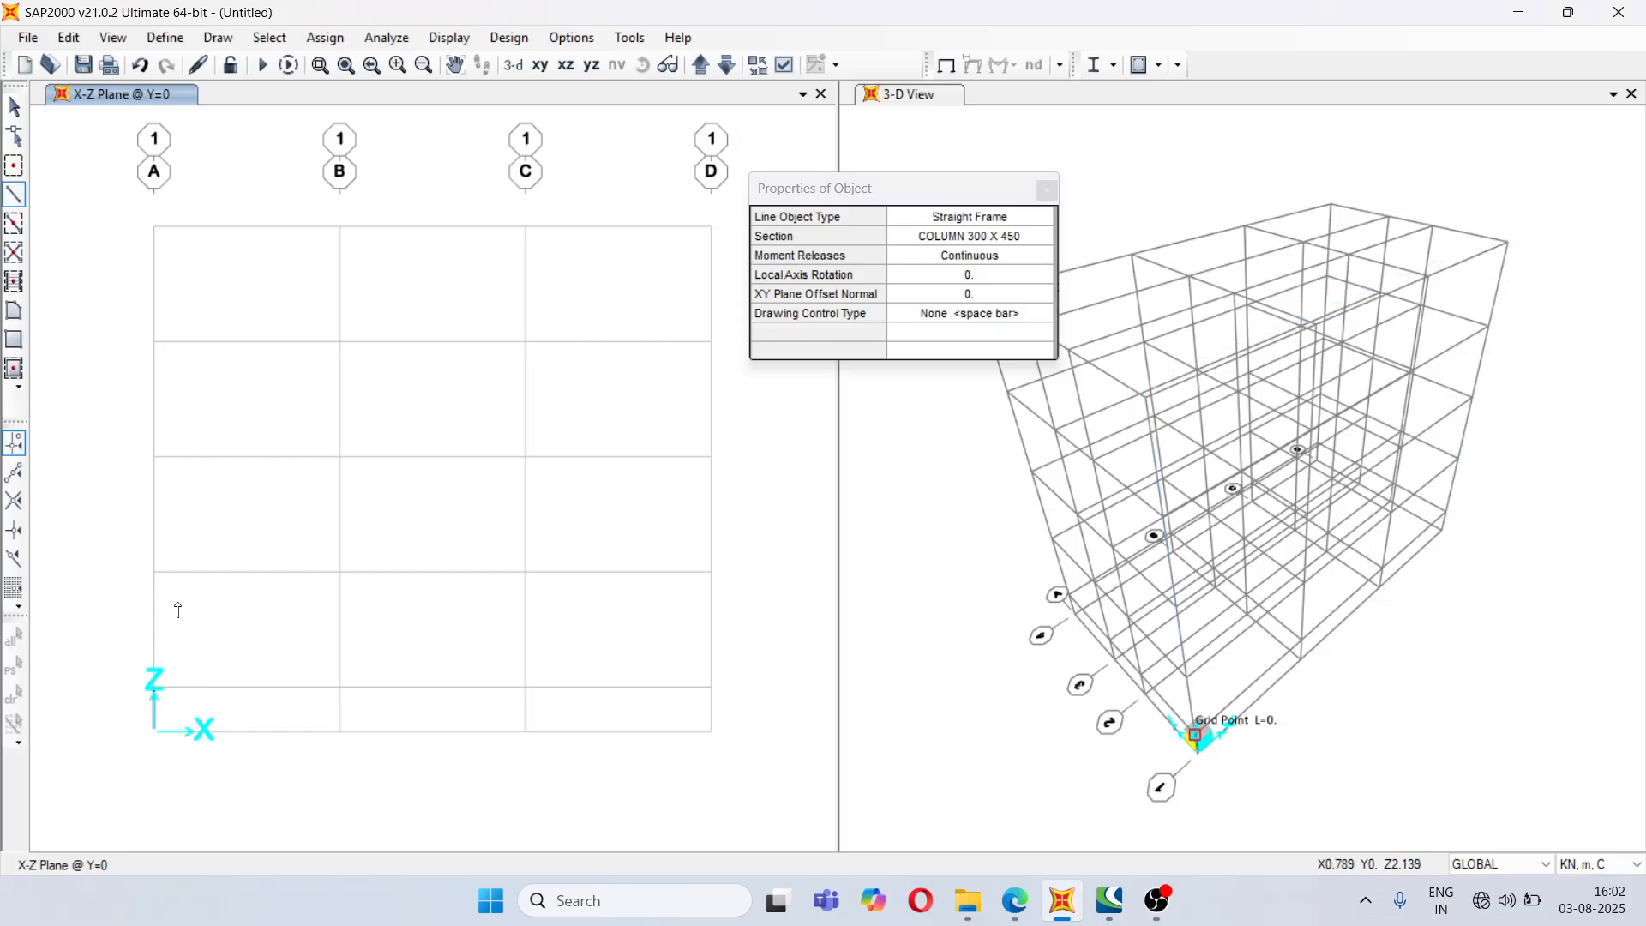
{"action": "left_click", "coordinate": [154, 572]}
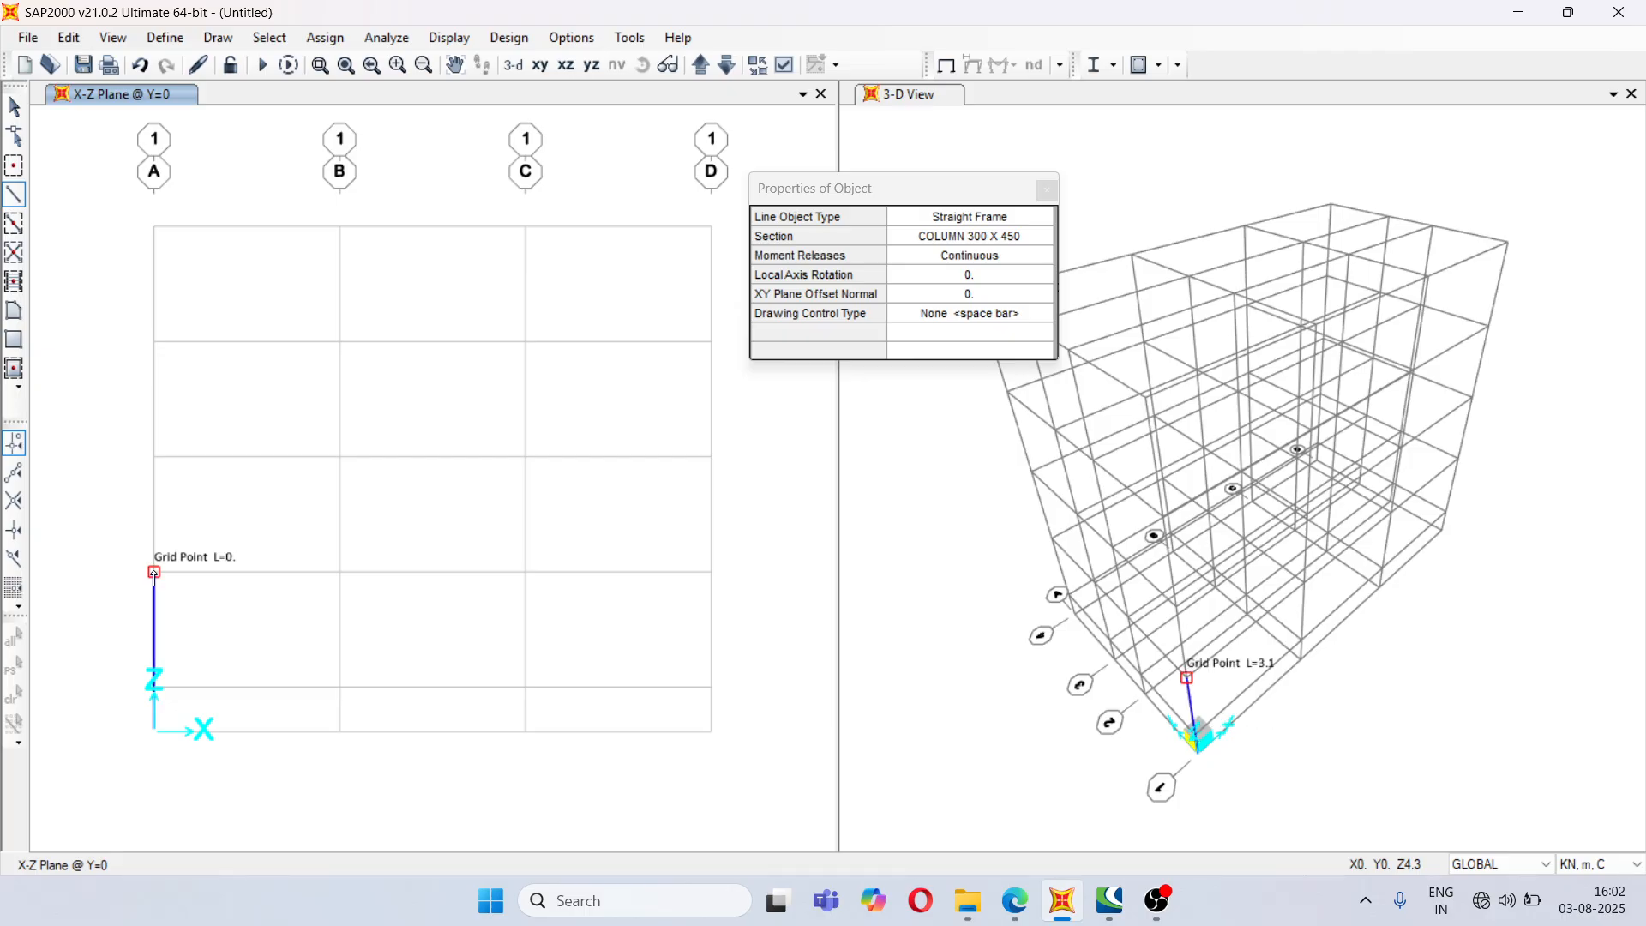
{"action": "left_click", "coordinate": [155, 456]}
{"action": "left_click", "coordinate": [154, 342]}
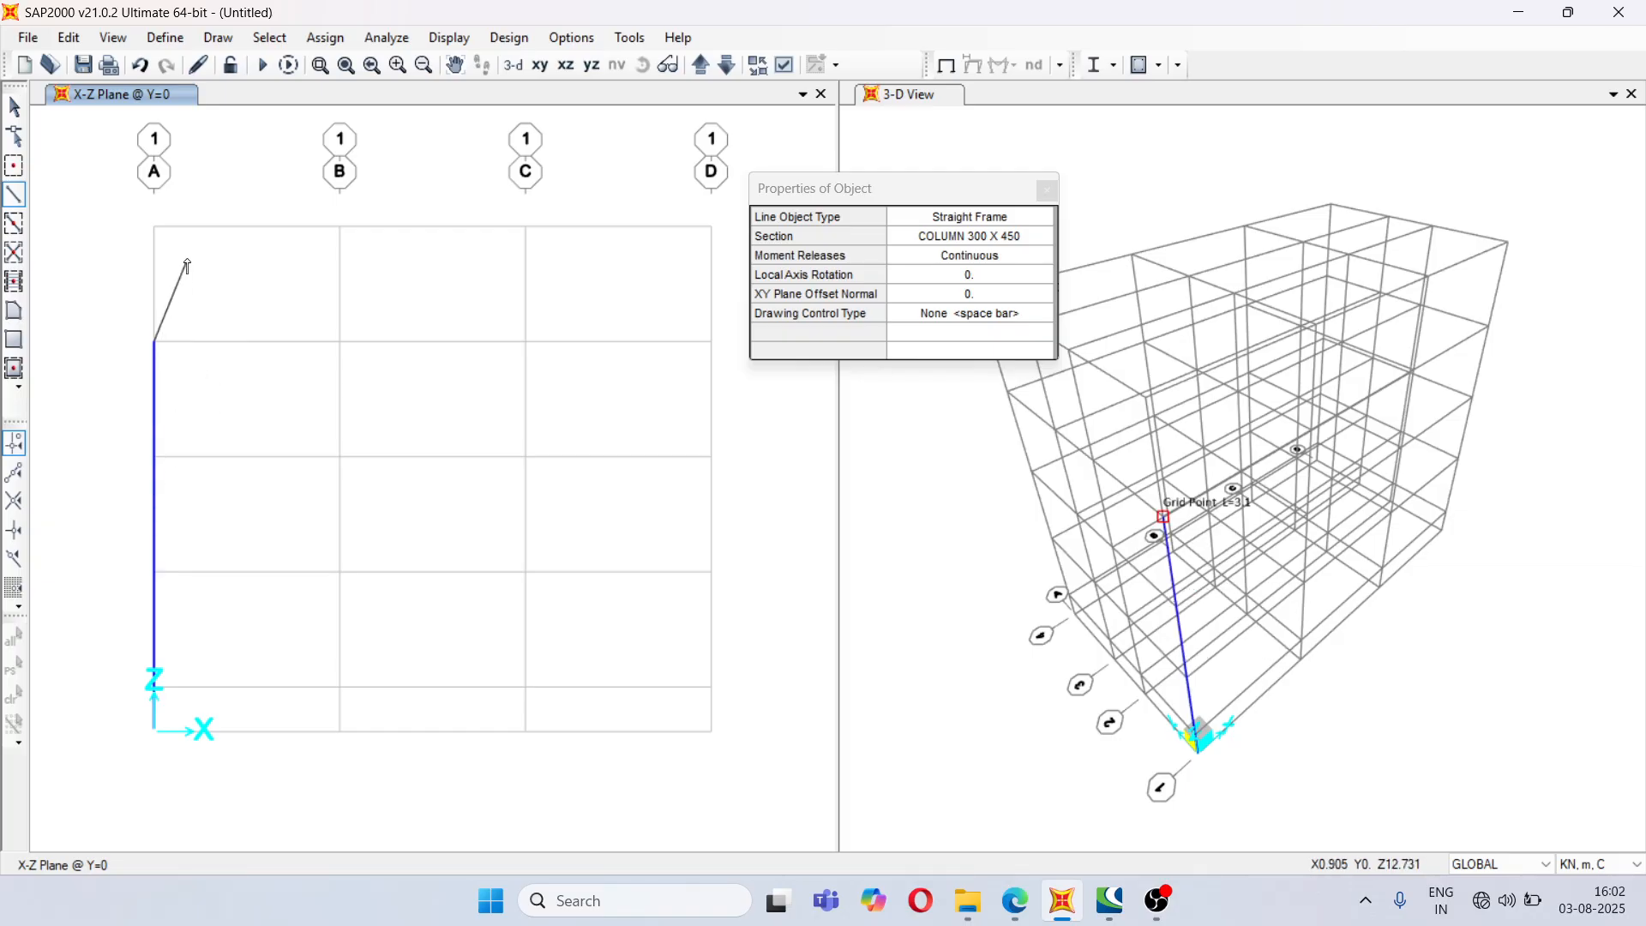
{"action": "left_click", "coordinate": [155, 227]}
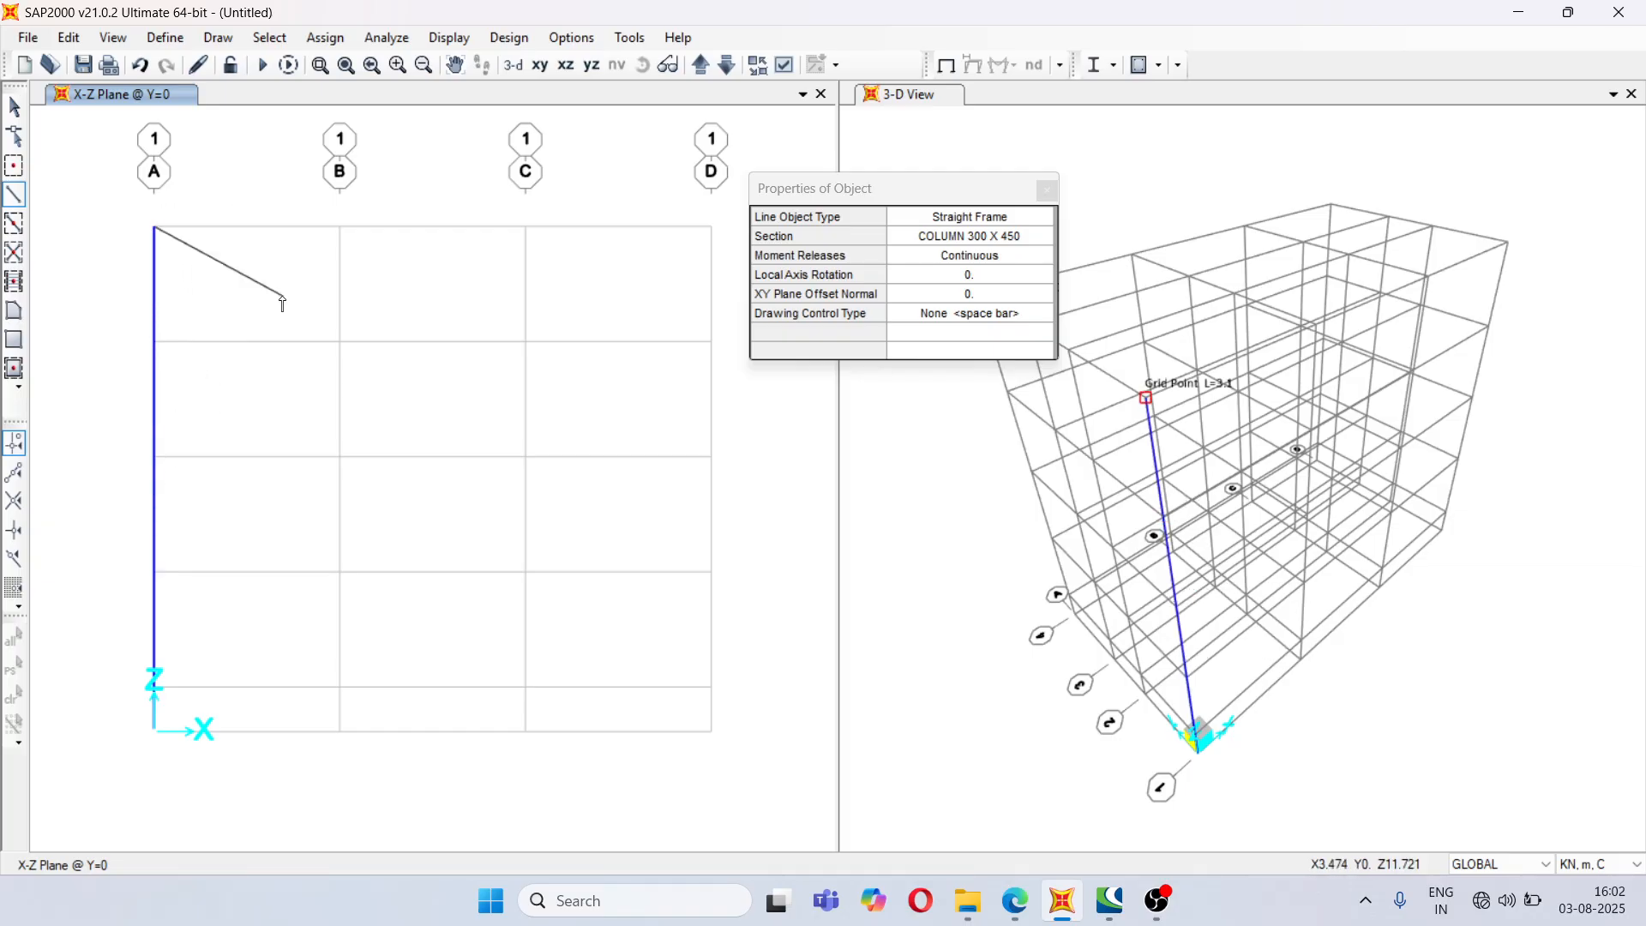
{"action": "key", "text": "Escape"}
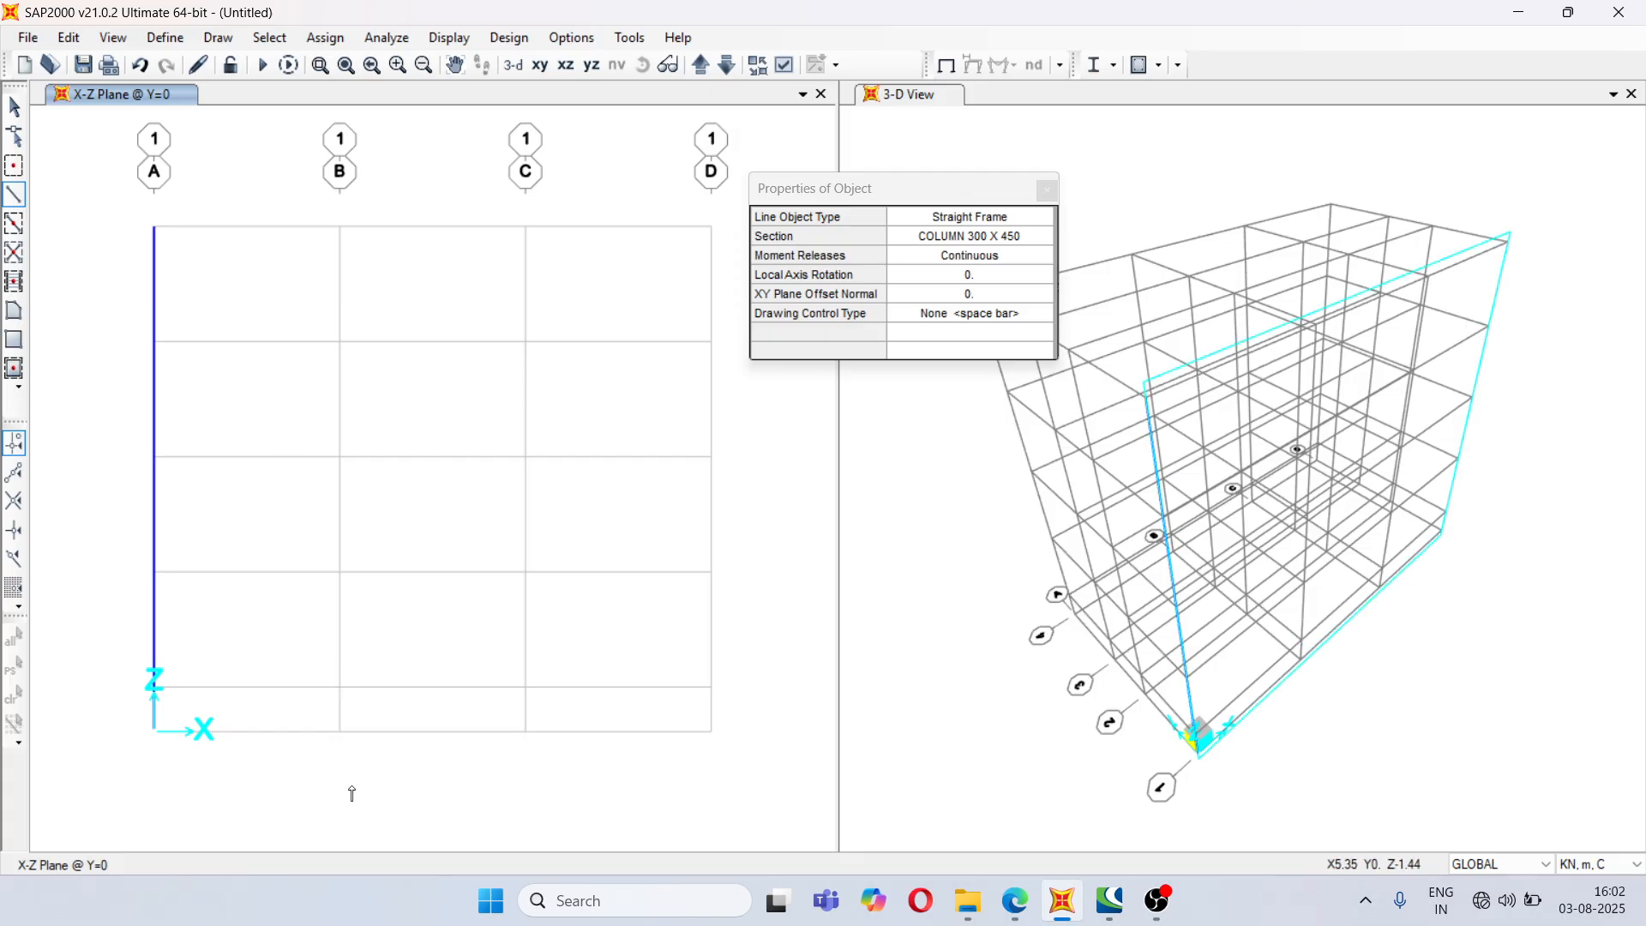
- Draw COLUMN 300 X 450 members storey by storey along grid line B, from the base to the roof level
{"action": "left_click", "coordinate": [340, 732]}
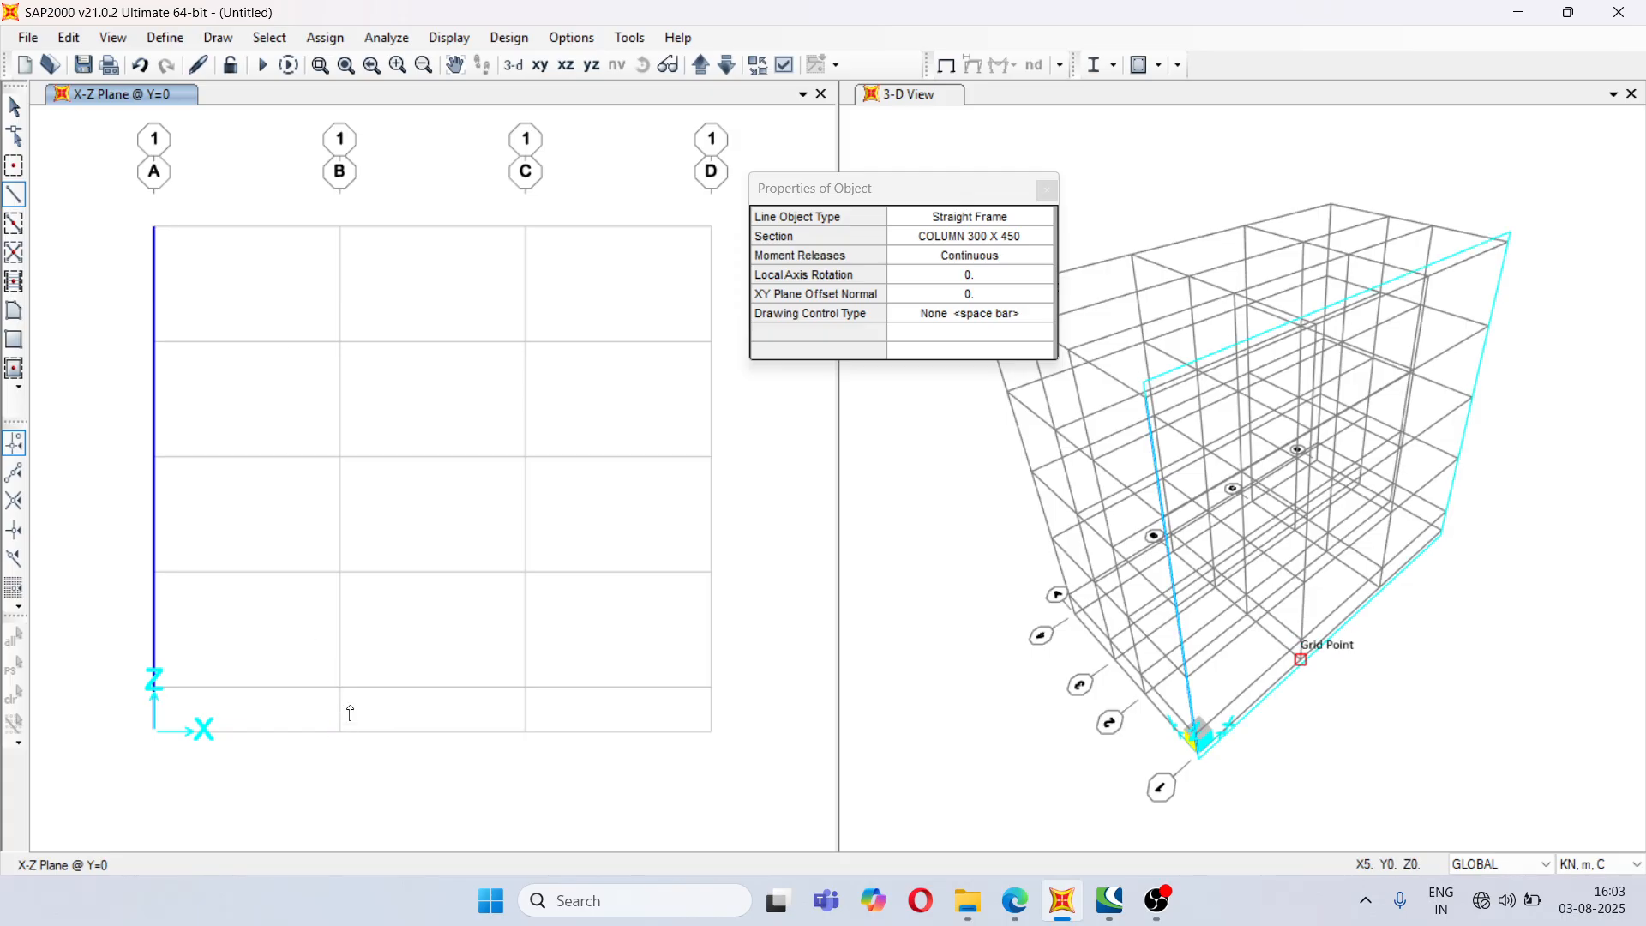
{"action": "left_click", "coordinate": [340, 686]}
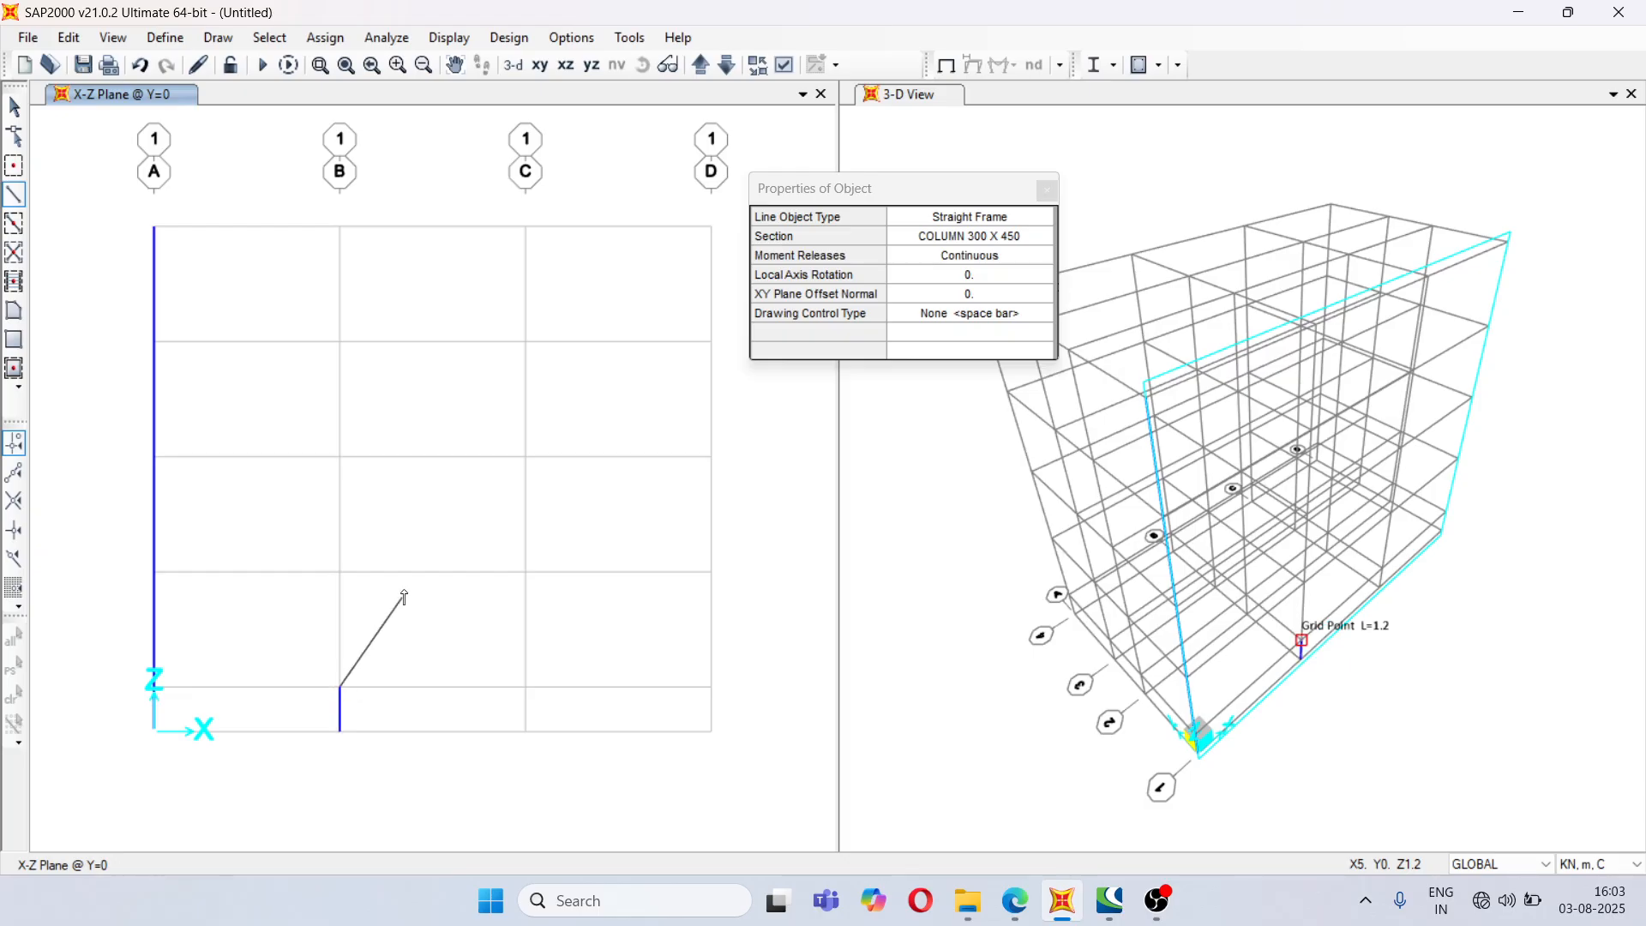
{"action": "left_click", "coordinate": [339, 572]}
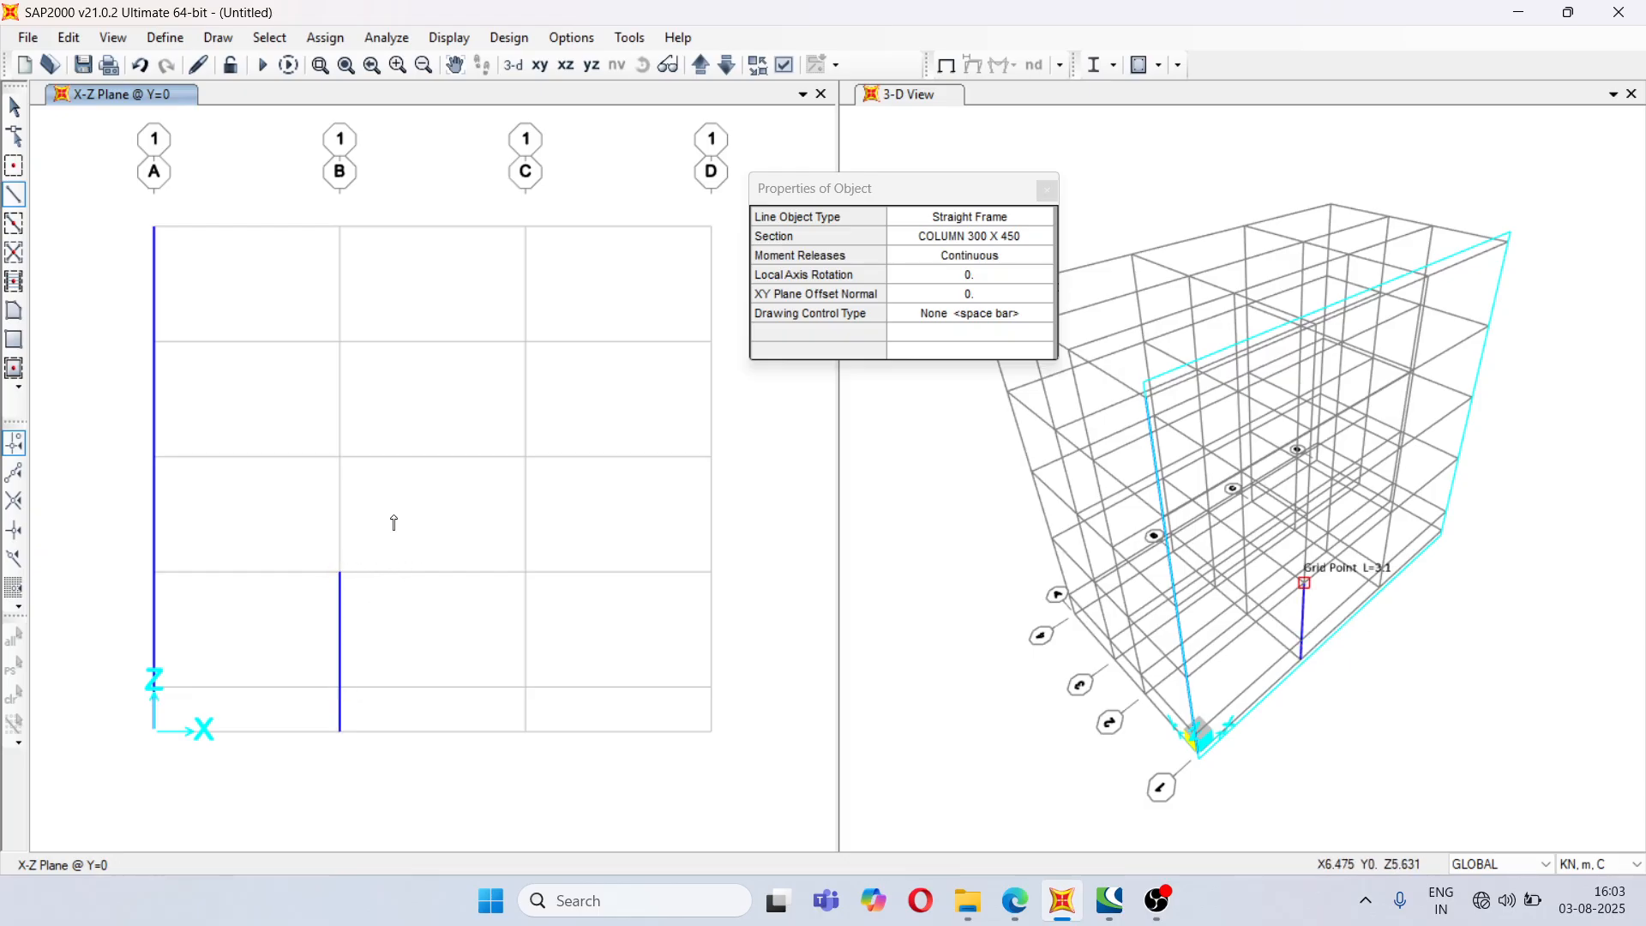
{"action": "left_click", "coordinate": [341, 457]}
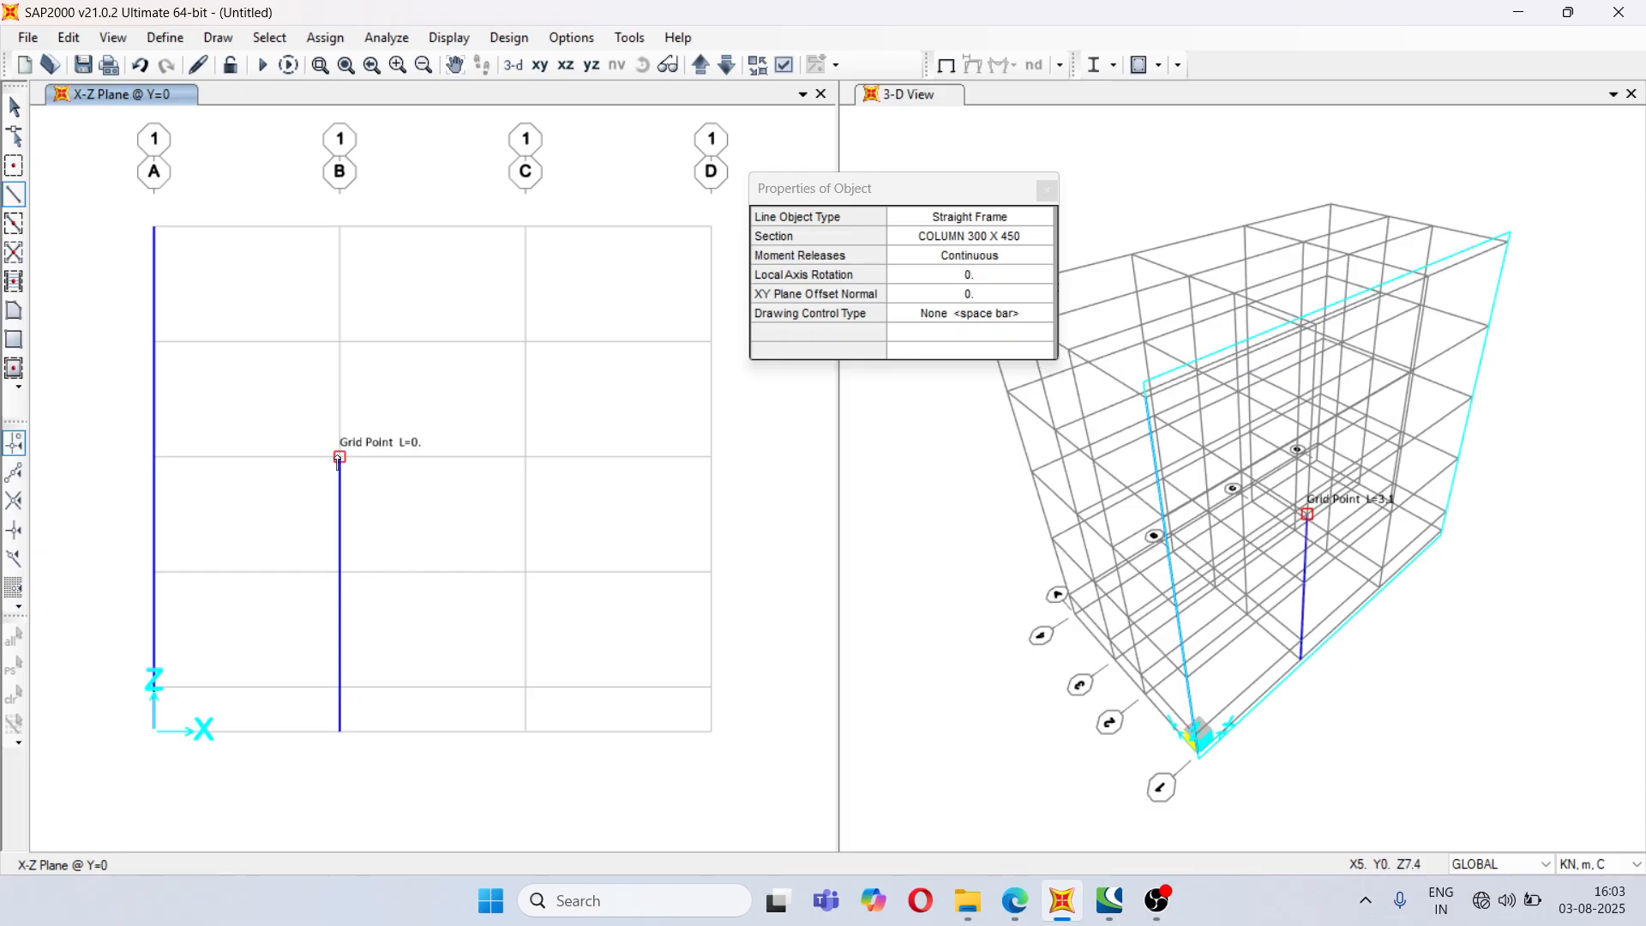
{"action": "left_click", "coordinate": [340, 341]}
{"action": "left_click", "coordinate": [340, 226]}
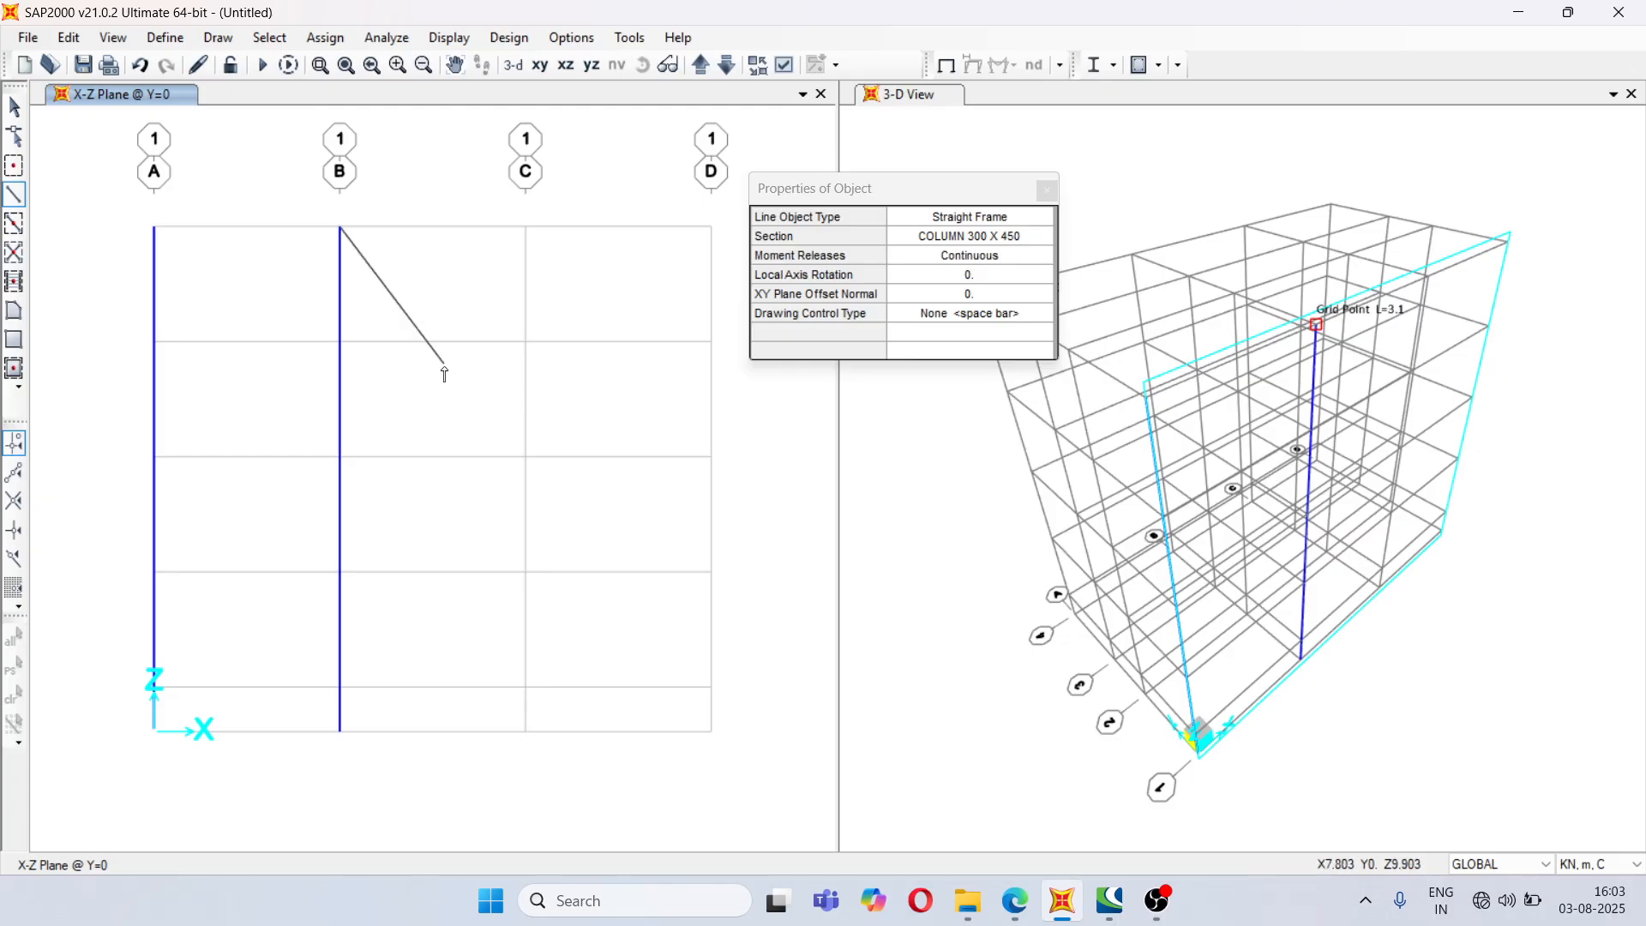
{"action": "key", "text": "Escape"}
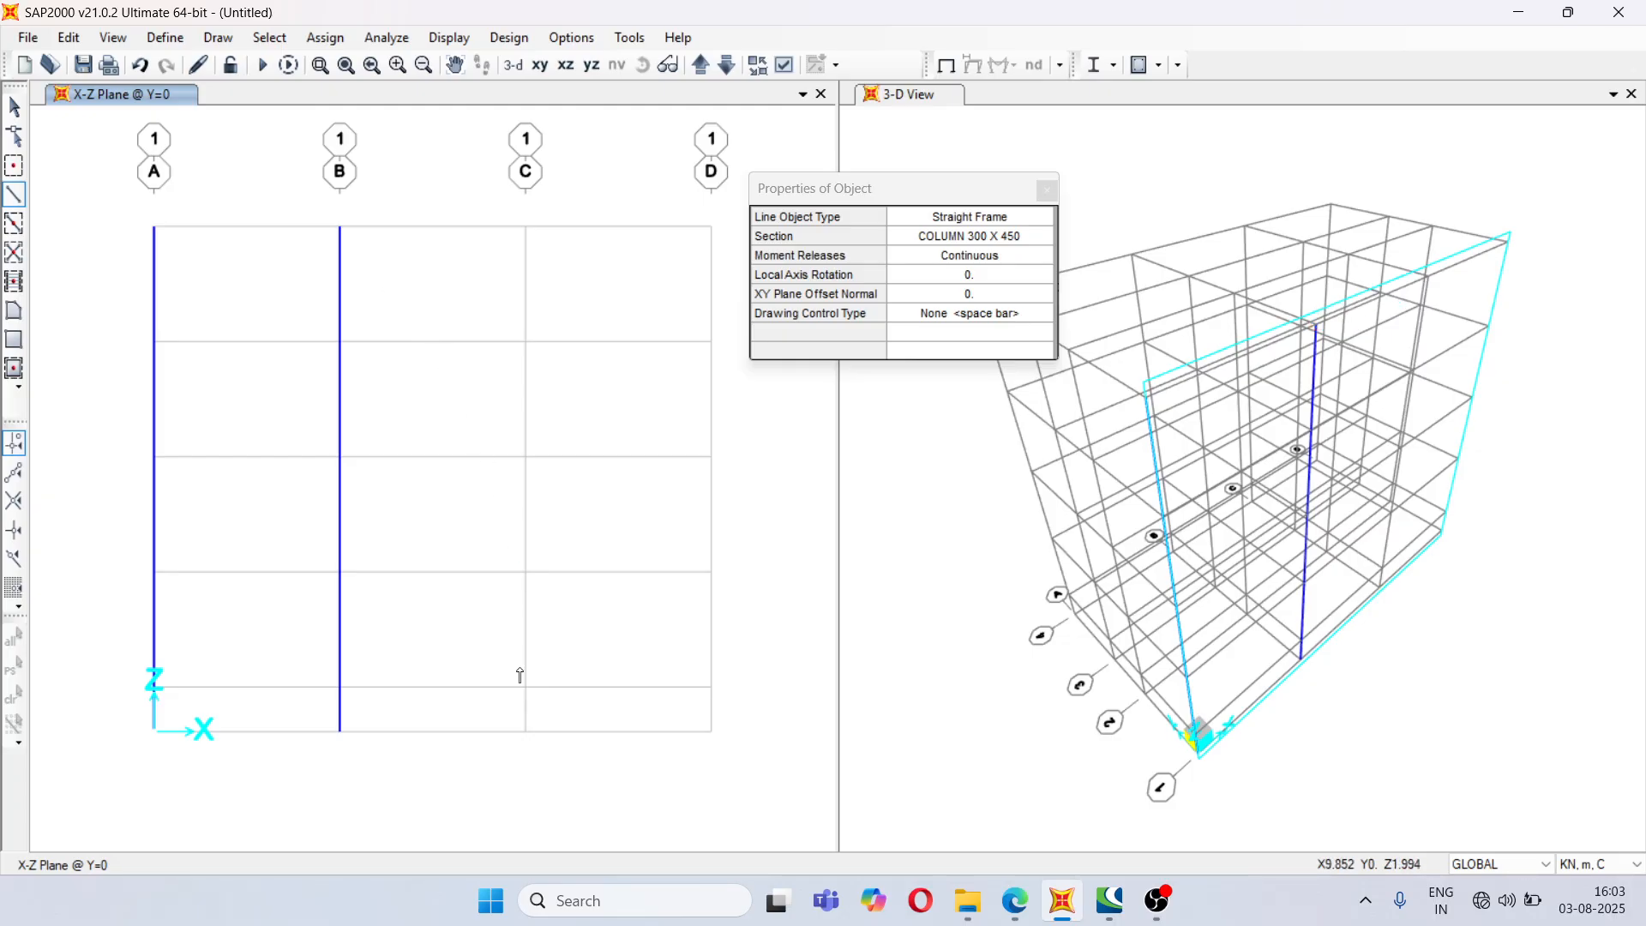
- Draw COLUMN 300 X 450 members storey by storey along grid line C, from the base to the roof level
{"action": "left_click", "coordinate": [526, 732]}
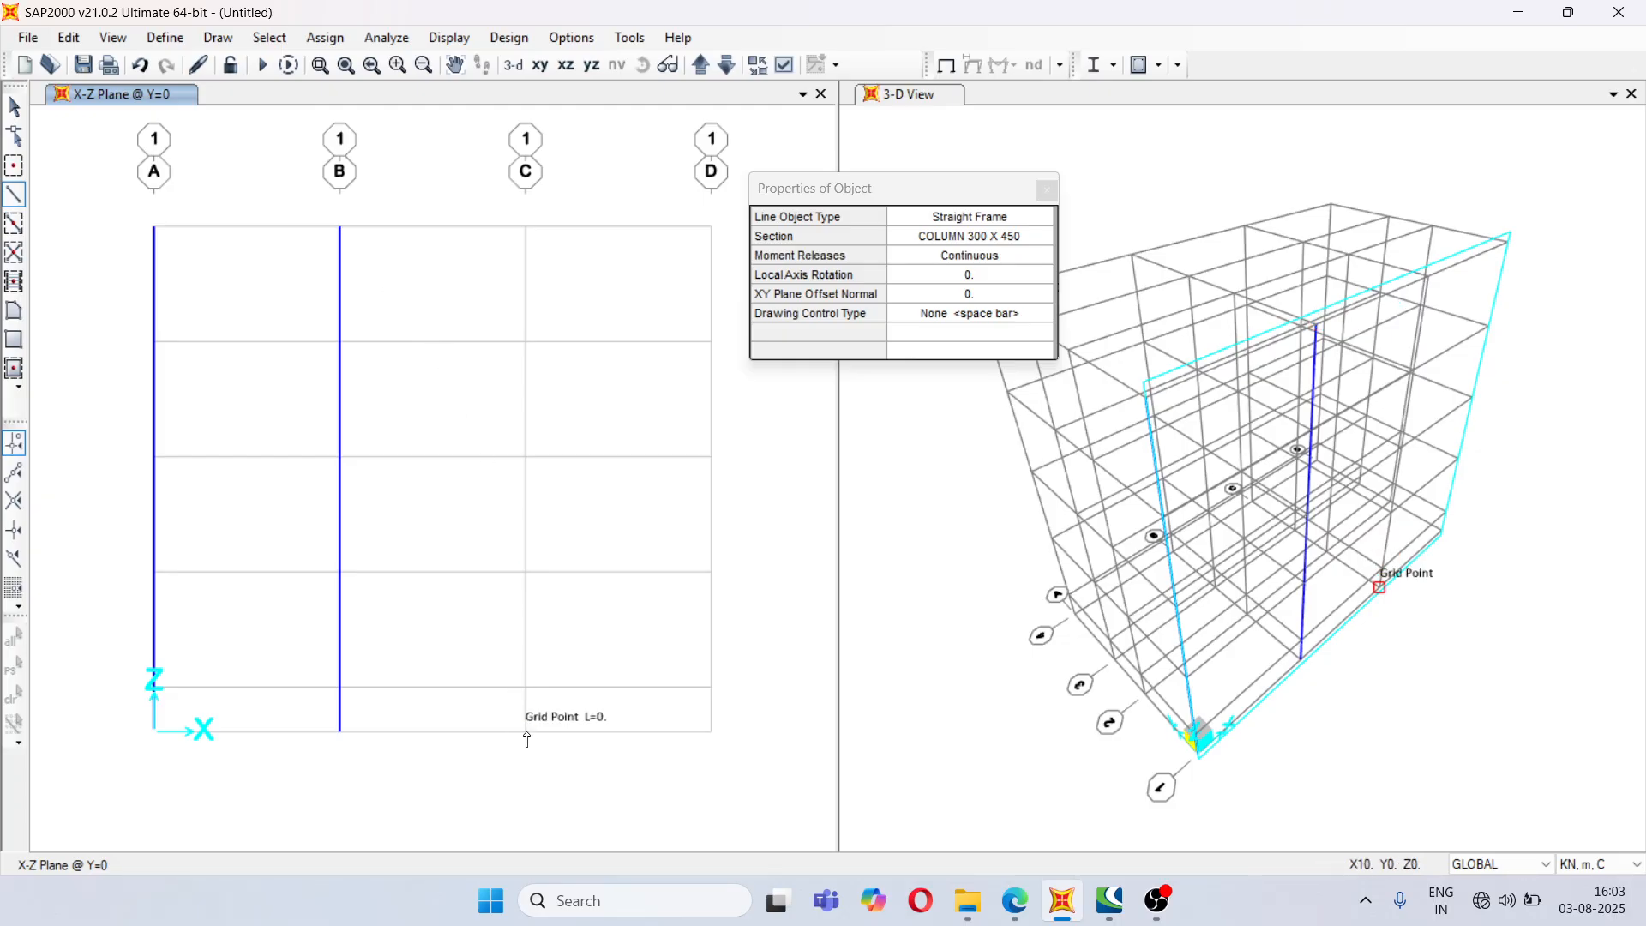
{"action": "left_click", "coordinate": [524, 687]}
{"action": "left_click", "coordinate": [526, 572]}
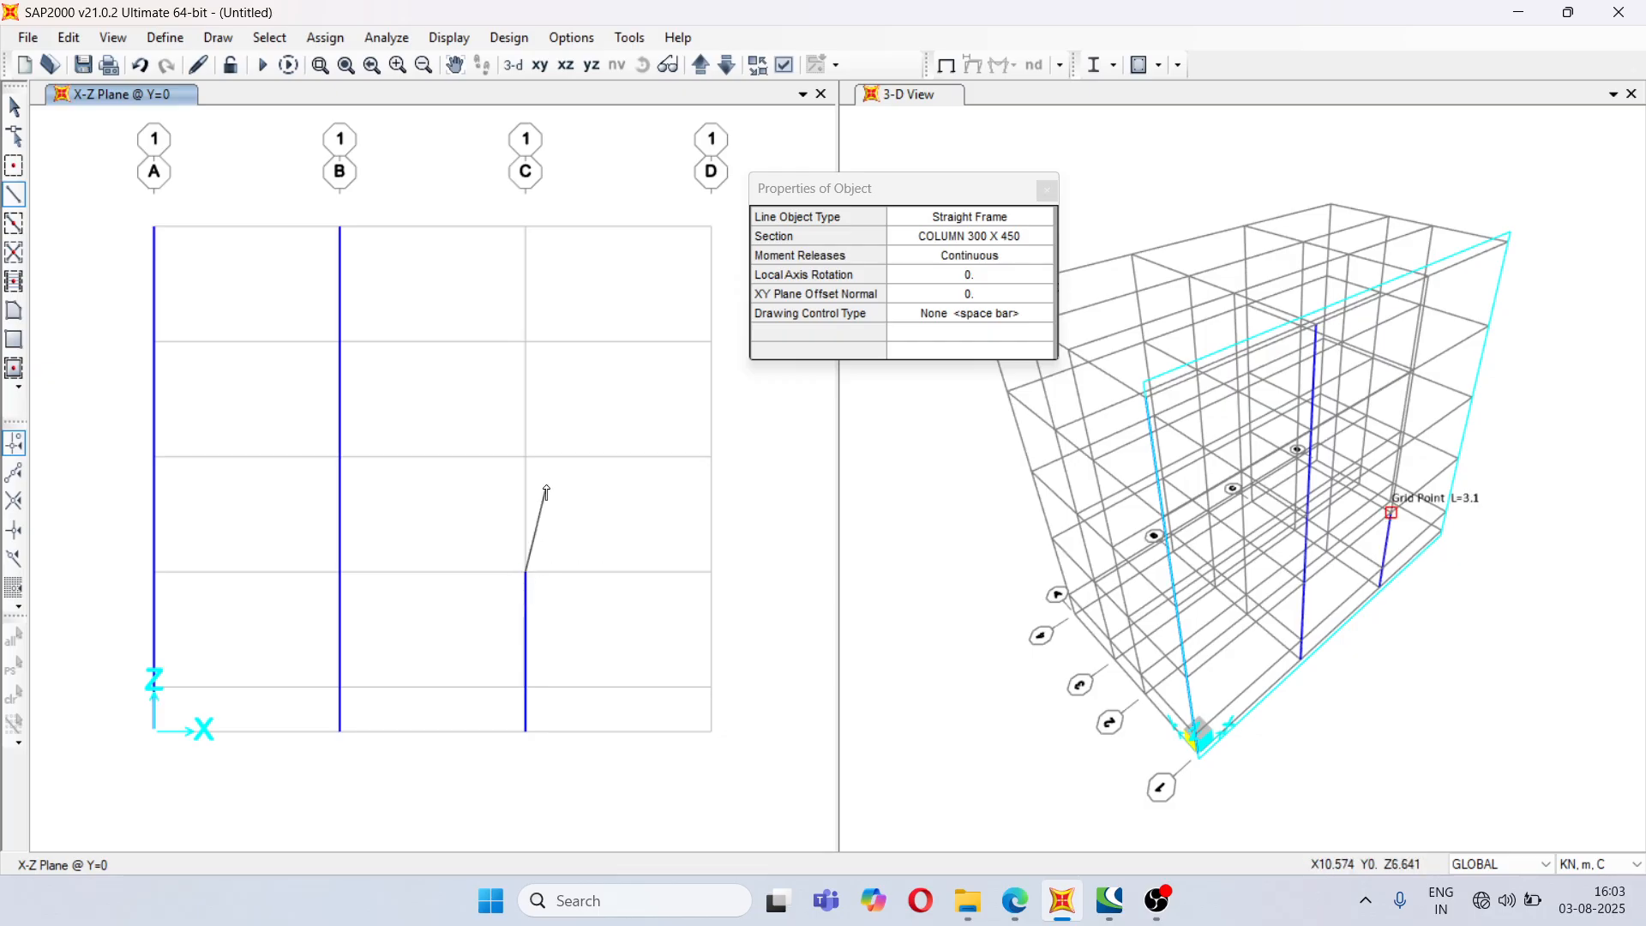
{"action": "left_click", "coordinate": [524, 458]}
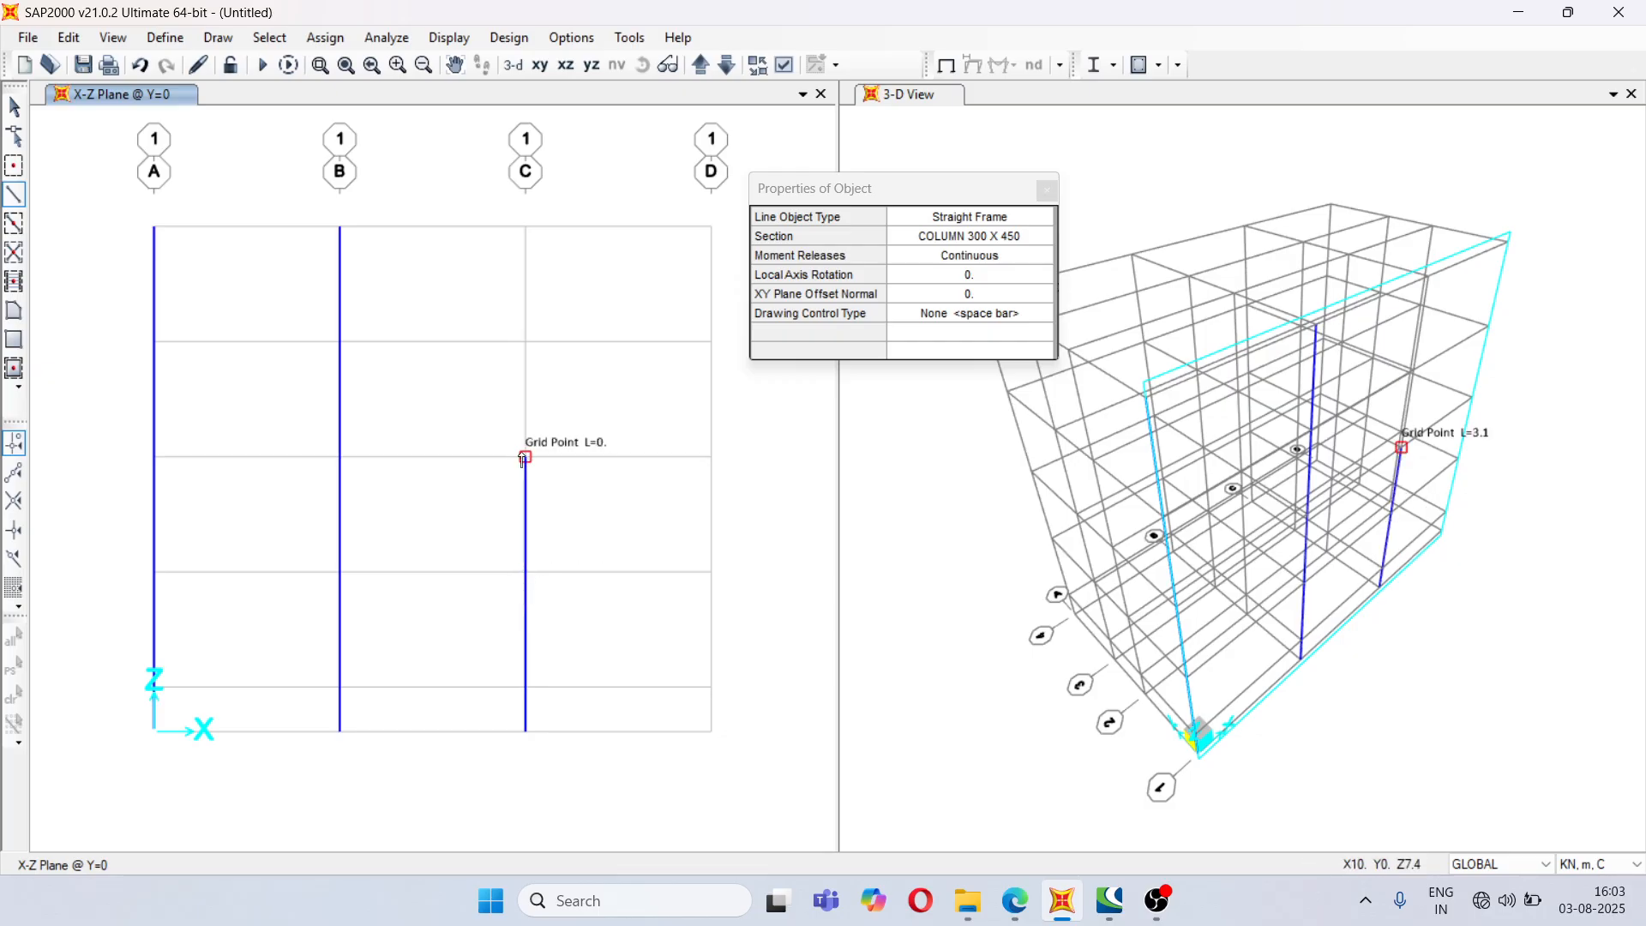
{"action": "left_click", "coordinate": [525, 343]}
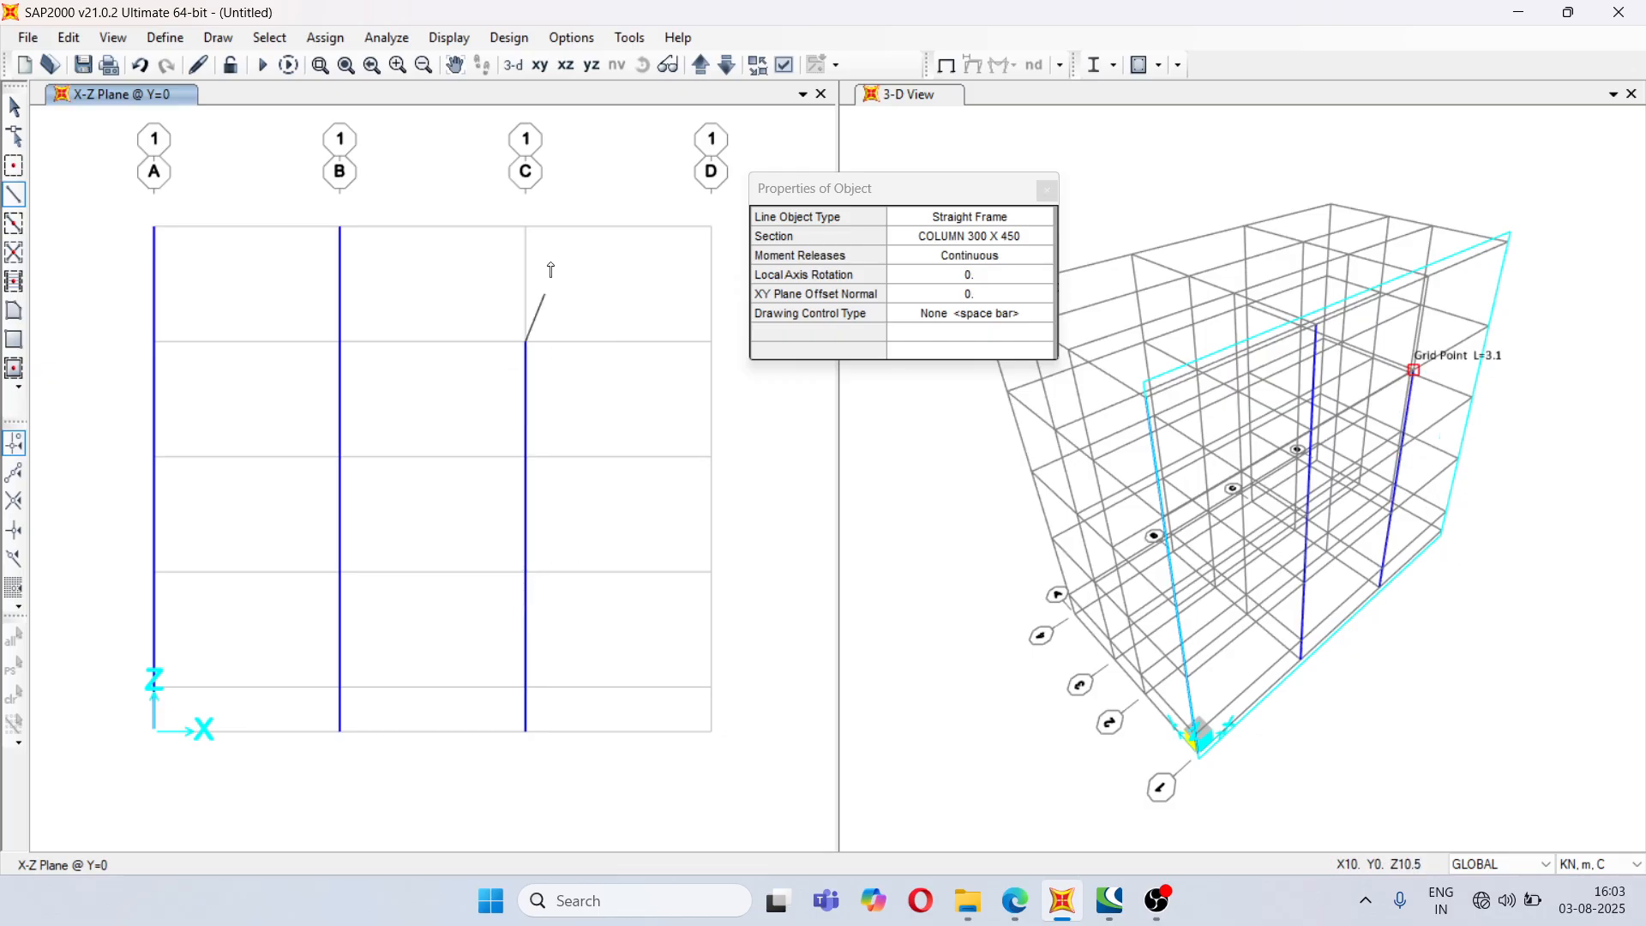
{"action": "left_click", "coordinate": [530, 233]}
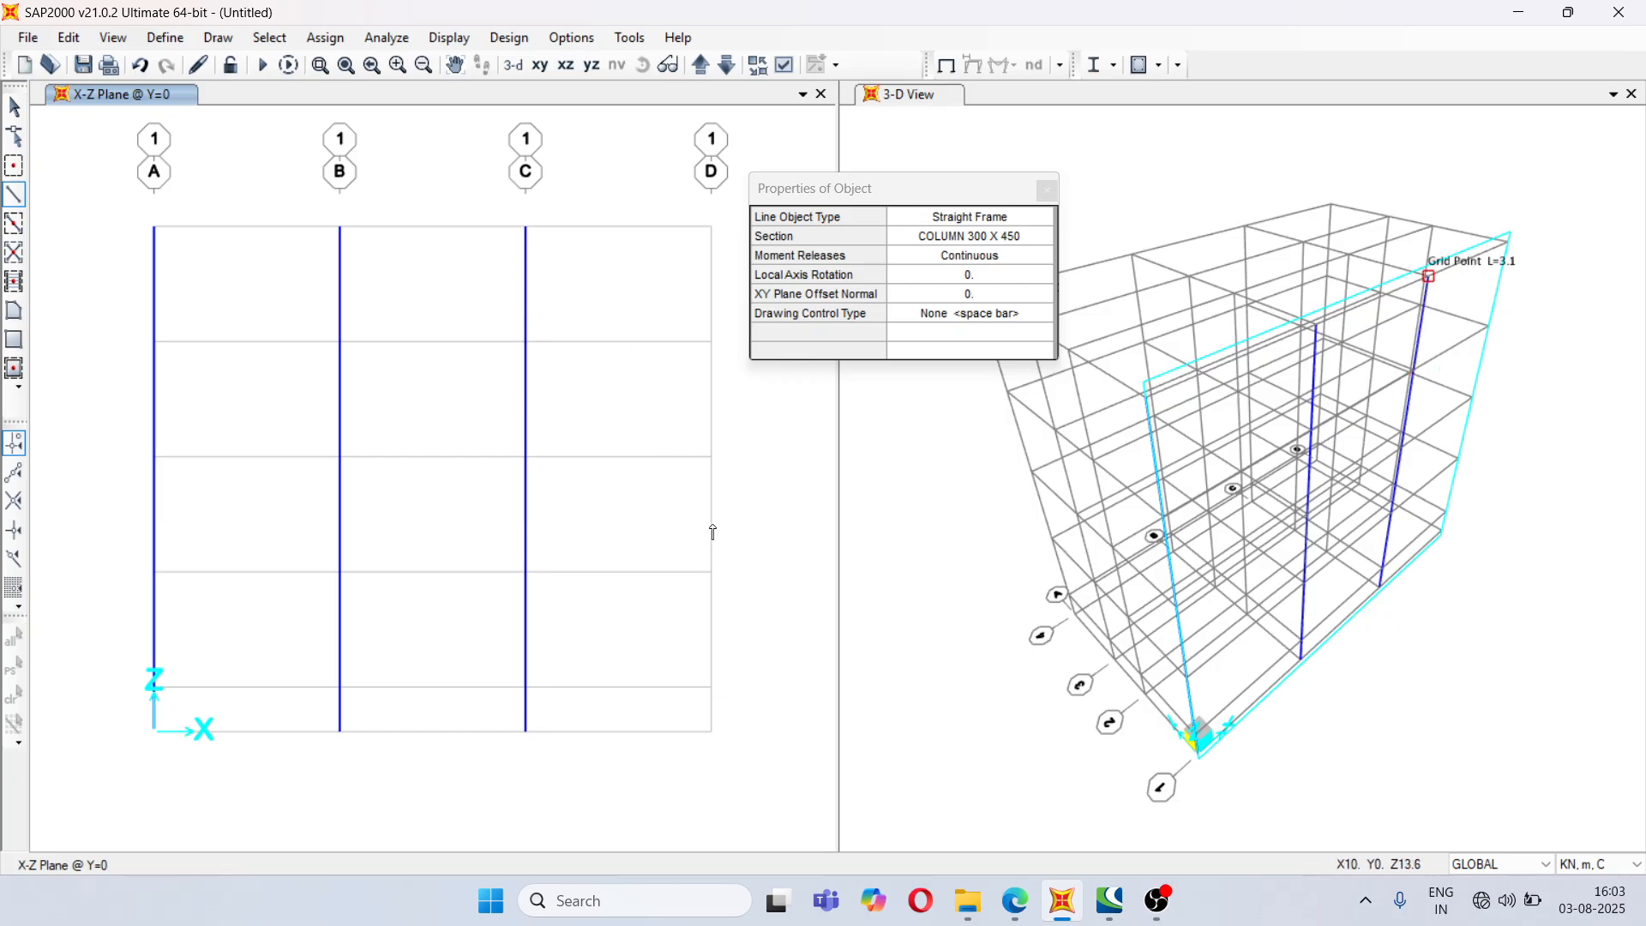
{"action": "key", "text": "Escape"}
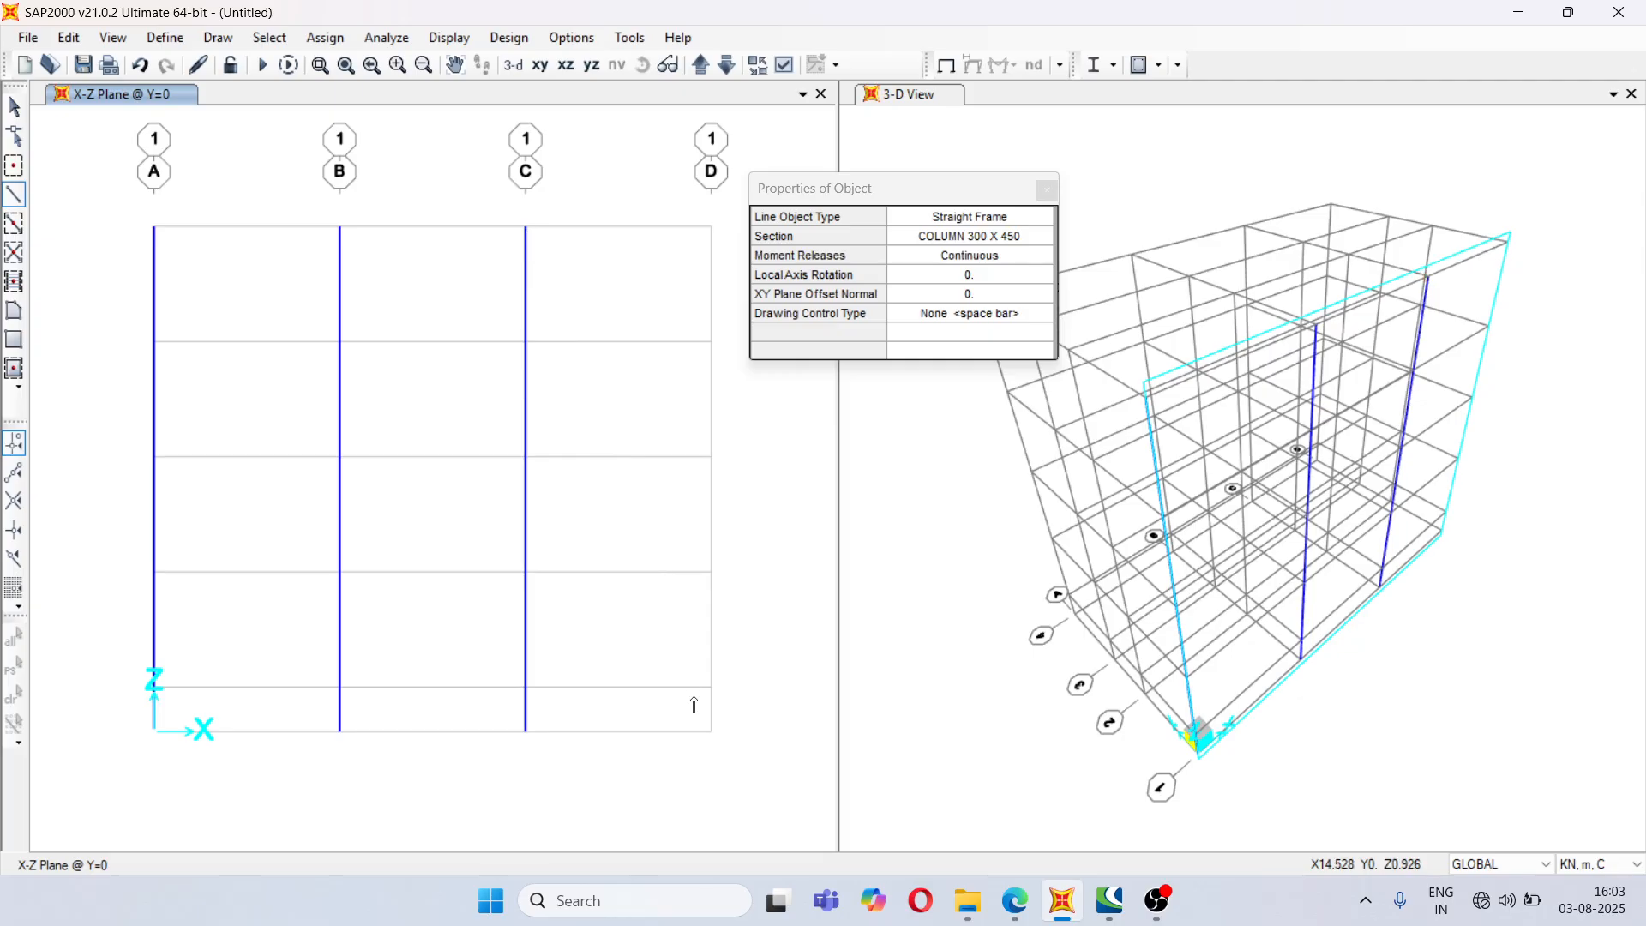
- Draw COLUMN 300 X 450 members storey by storey along grid line D, from the base to the roof level
{"action": "left_click", "coordinate": [711, 732]}
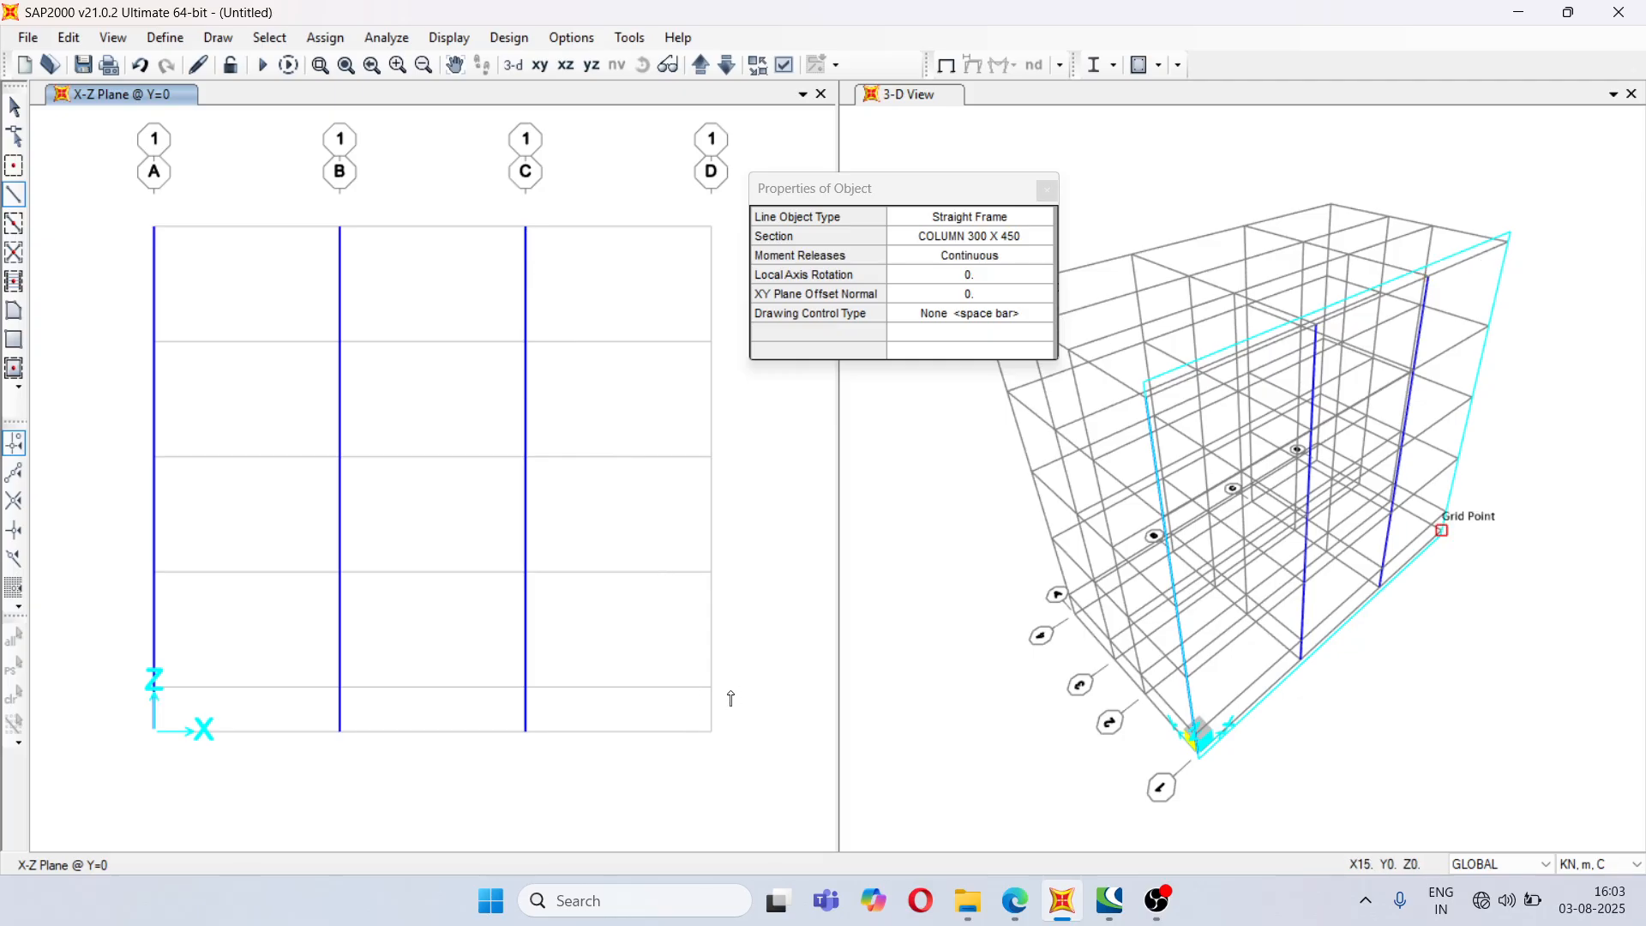
{"action": "left_click", "coordinate": [711, 685]}
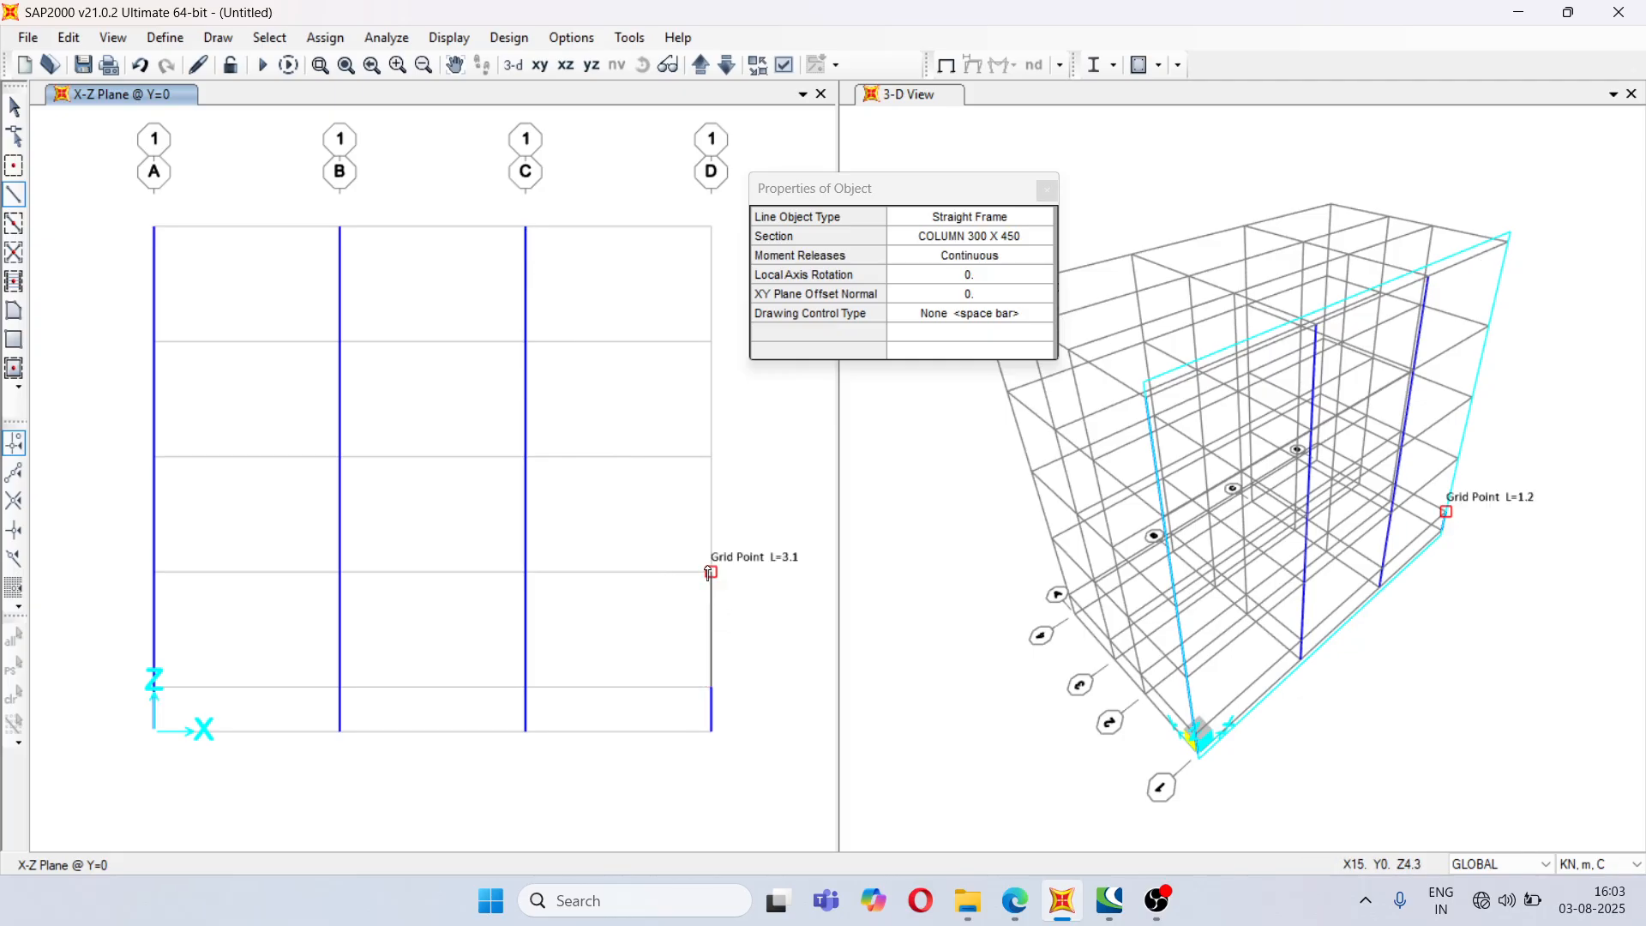
{"action": "left_click", "coordinate": [711, 572]}
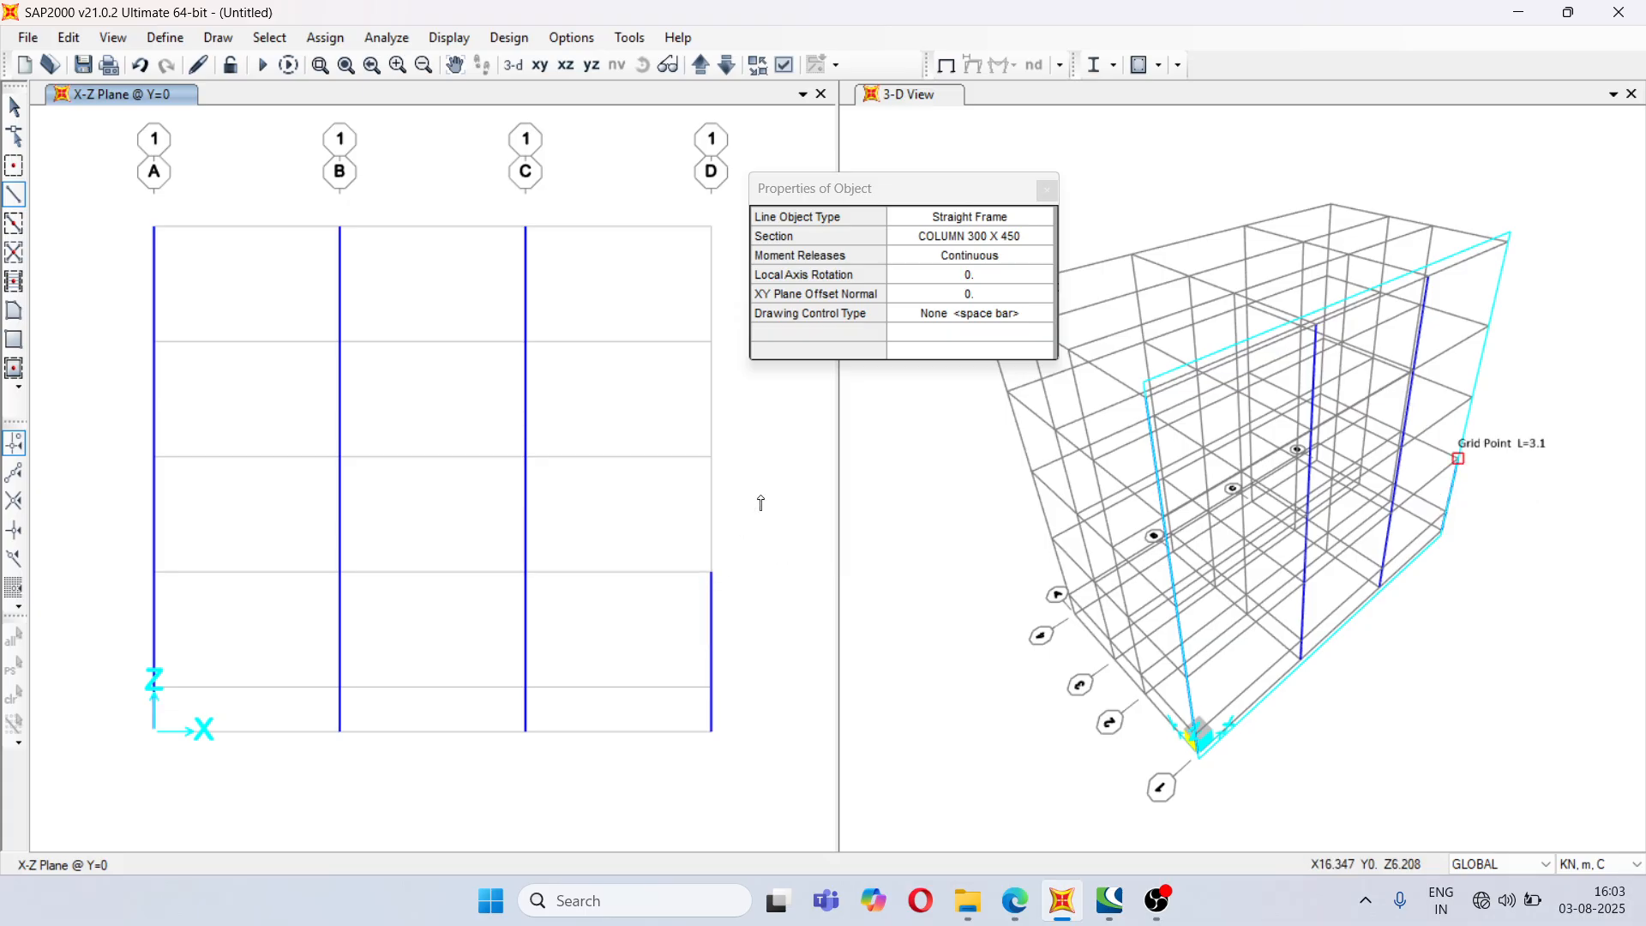
{"action": "left_click", "coordinate": [711, 457]}
{"action": "left_click", "coordinate": [711, 341]}
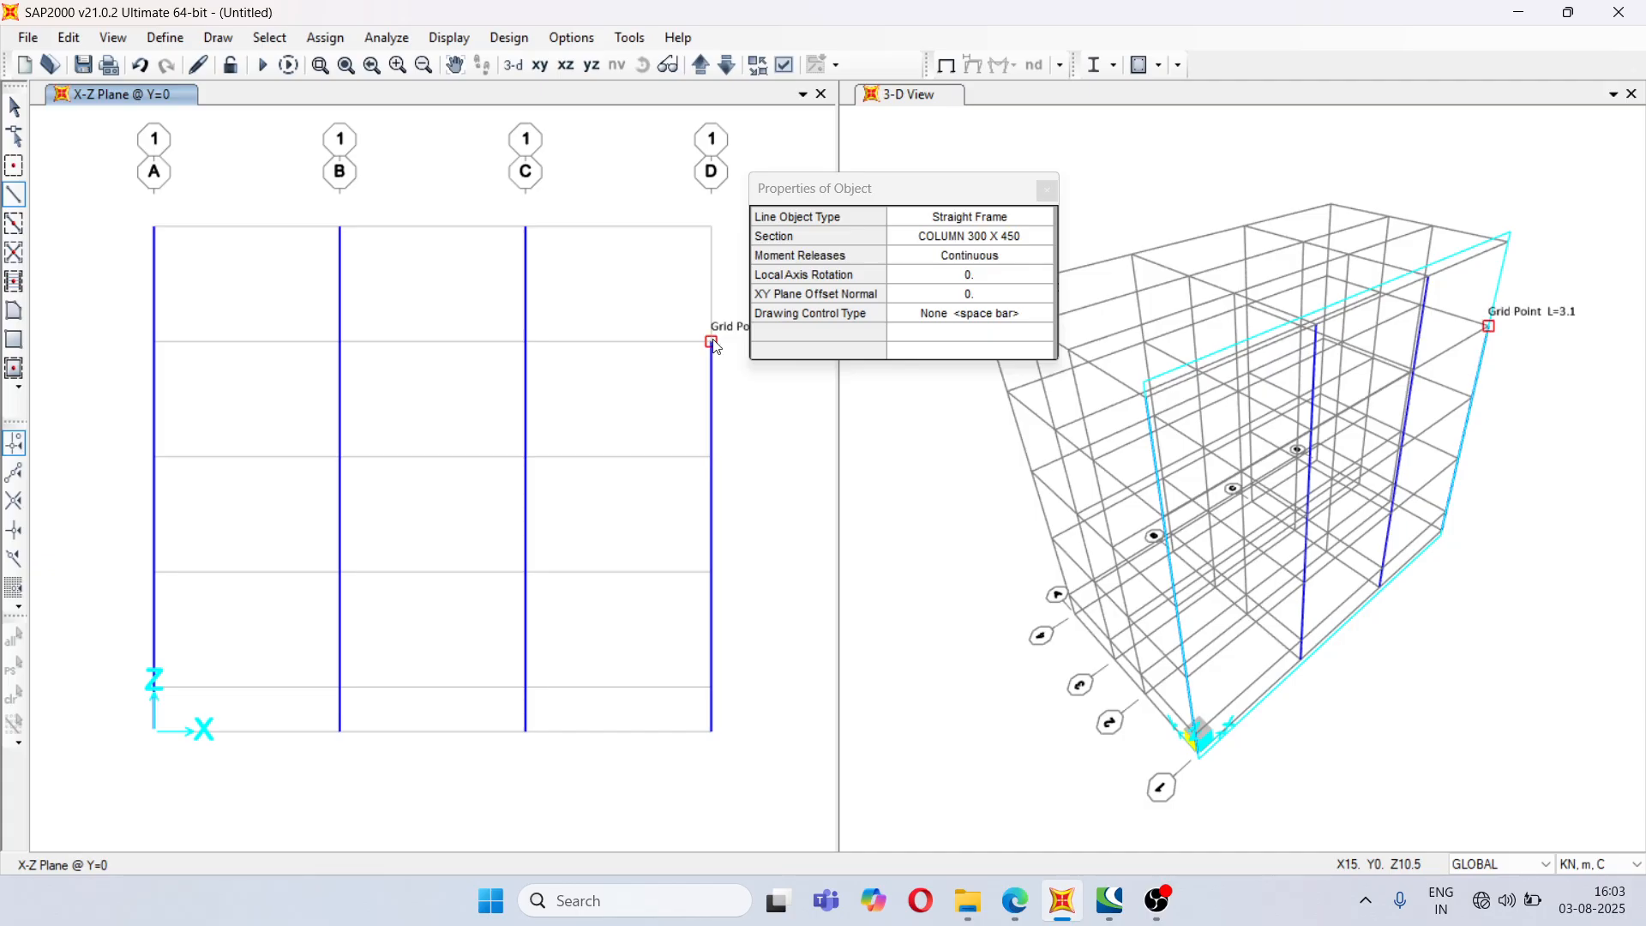
{"action": "left_click", "coordinate": [711, 226]}
{"action": "key", "text": "Return"}
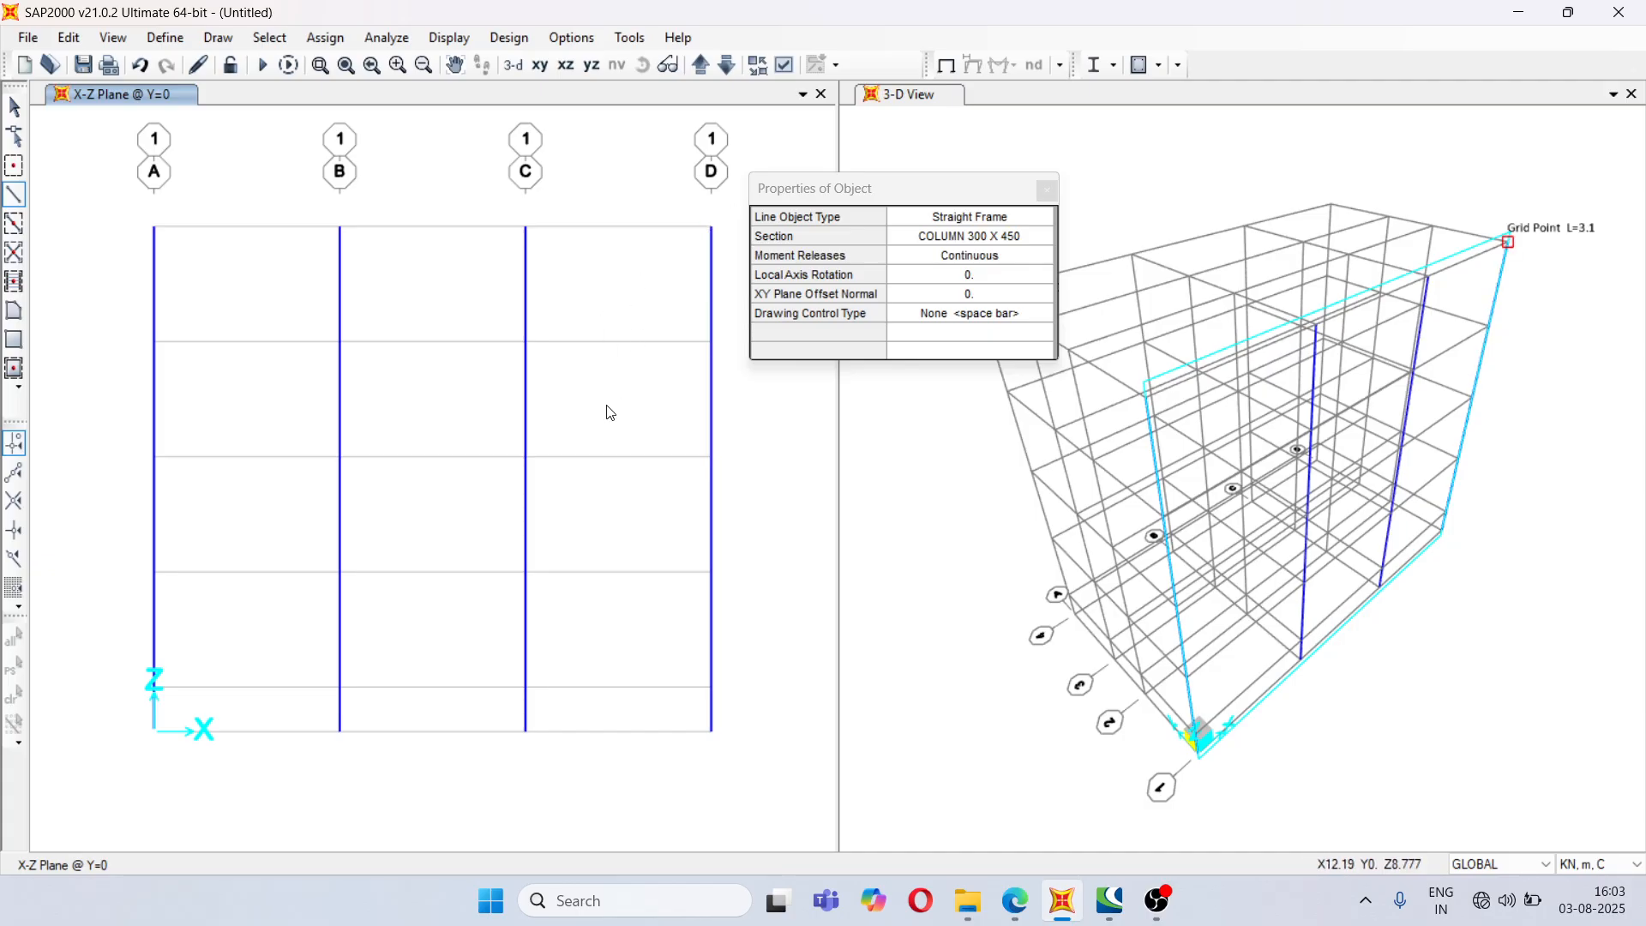
- Select the four base joints of the Y=0 frame and assign them fixed restraints in all translations and rotations
{"action": "left_click", "coordinate": [17, 111]}
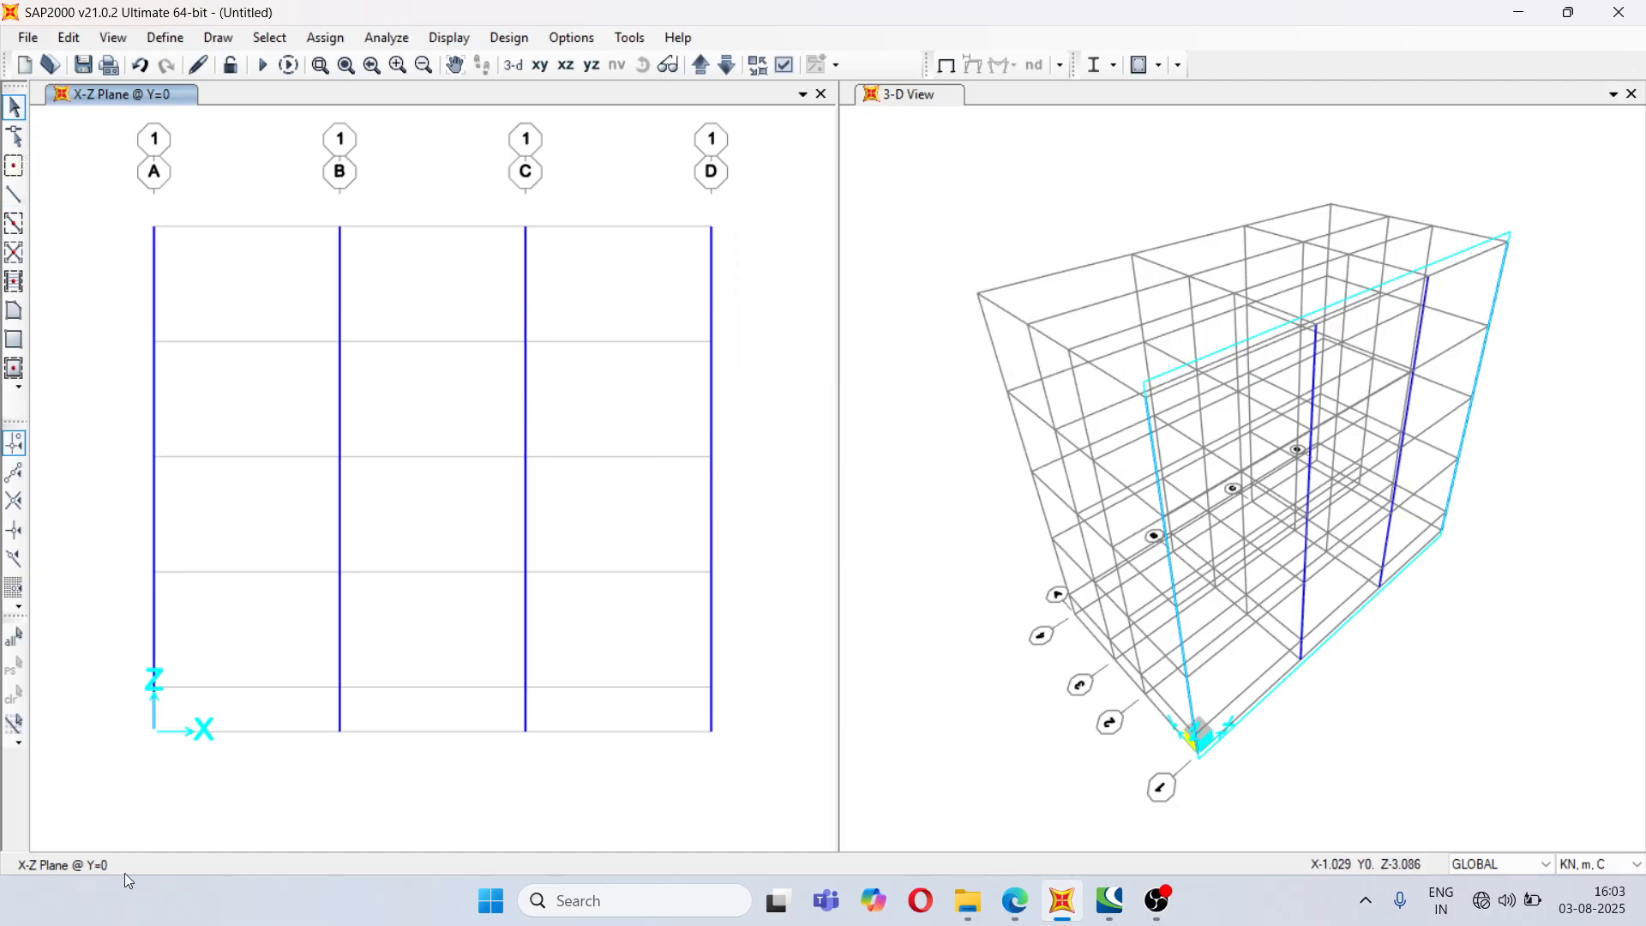
{"action": "left_click_drag", "start_coordinate": [126, 724], "coordinate": [754, 756]}
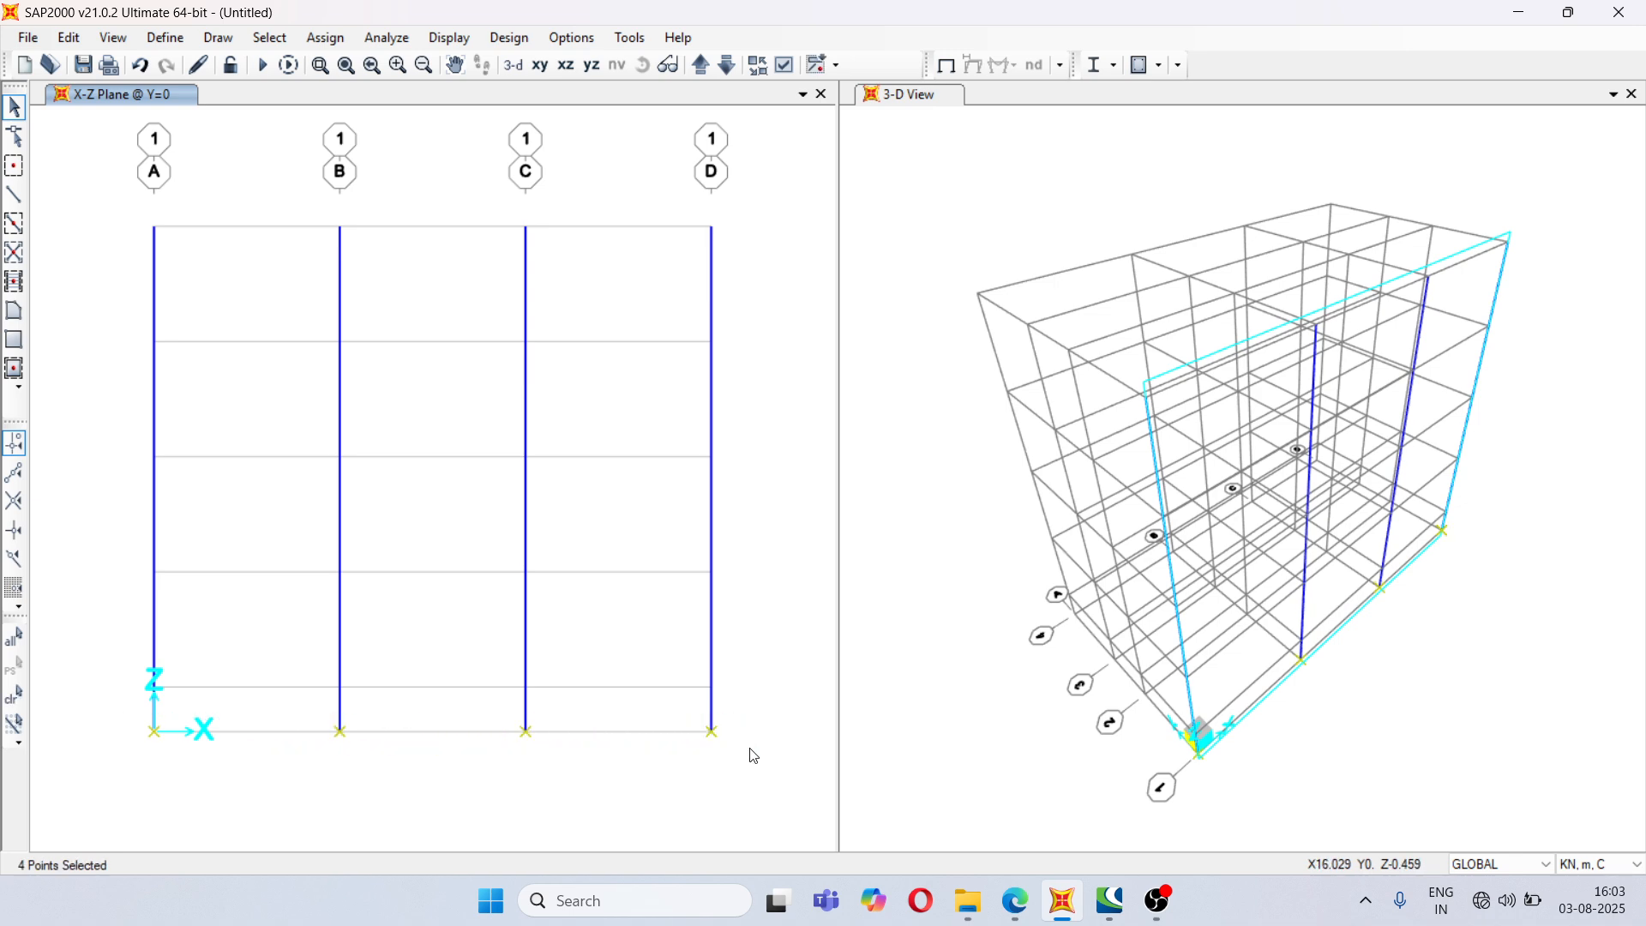
{"action": "left_click", "coordinate": [326, 37]}
{"action": "mouse_move", "coordinate": [343, 69]}
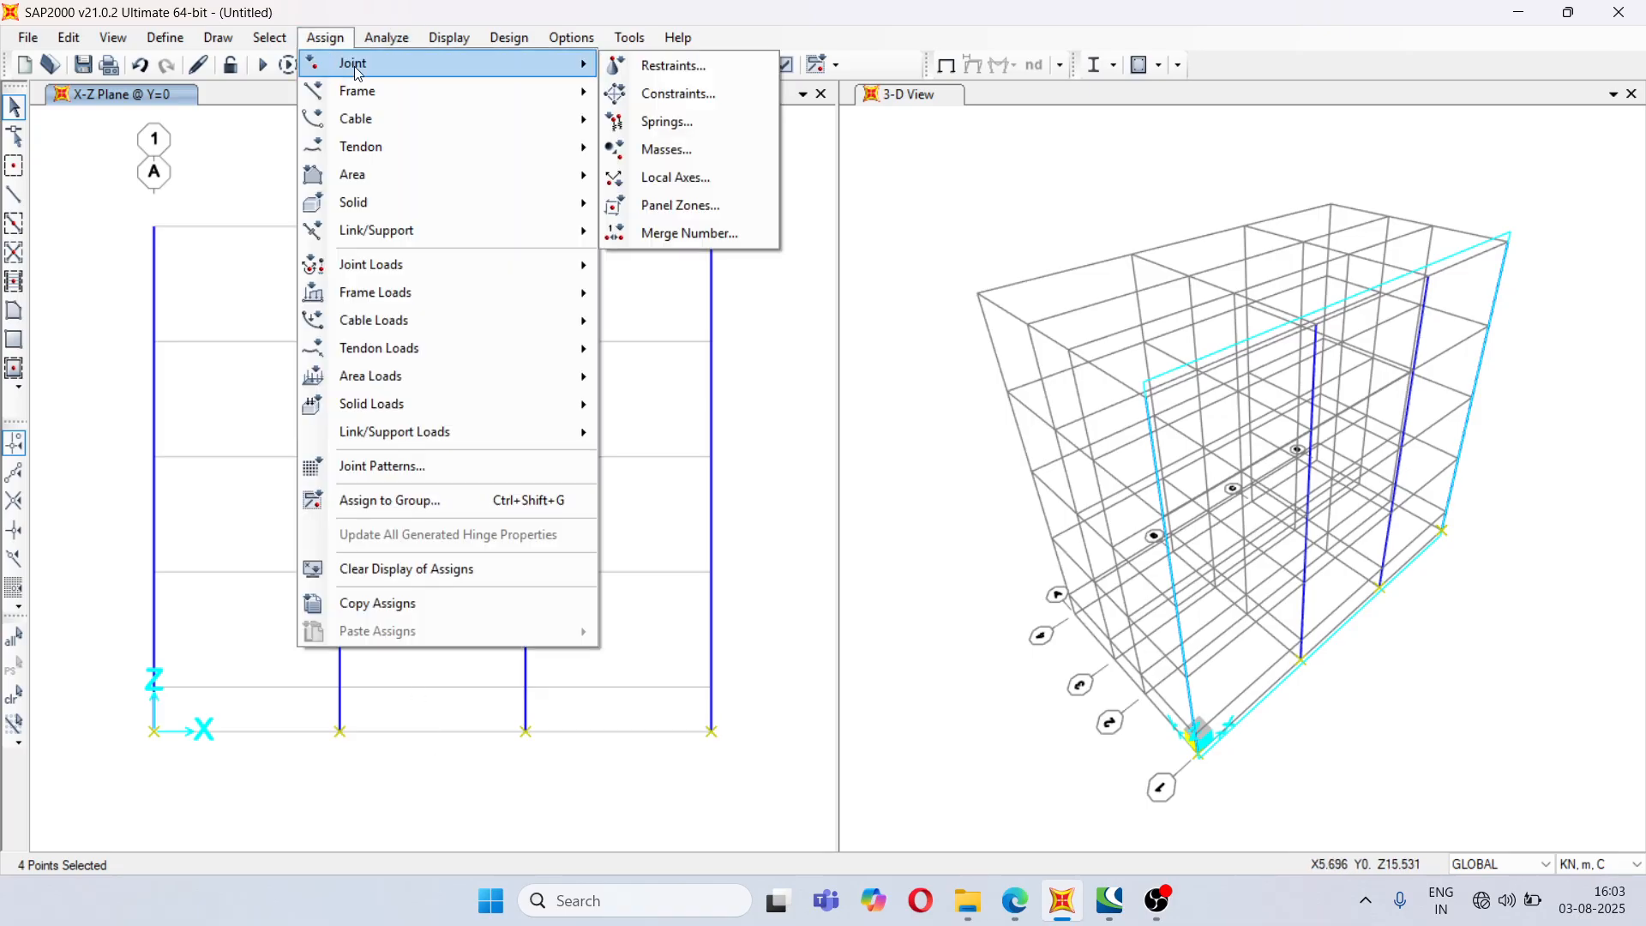
{"action": "left_click", "coordinate": [720, 67]}
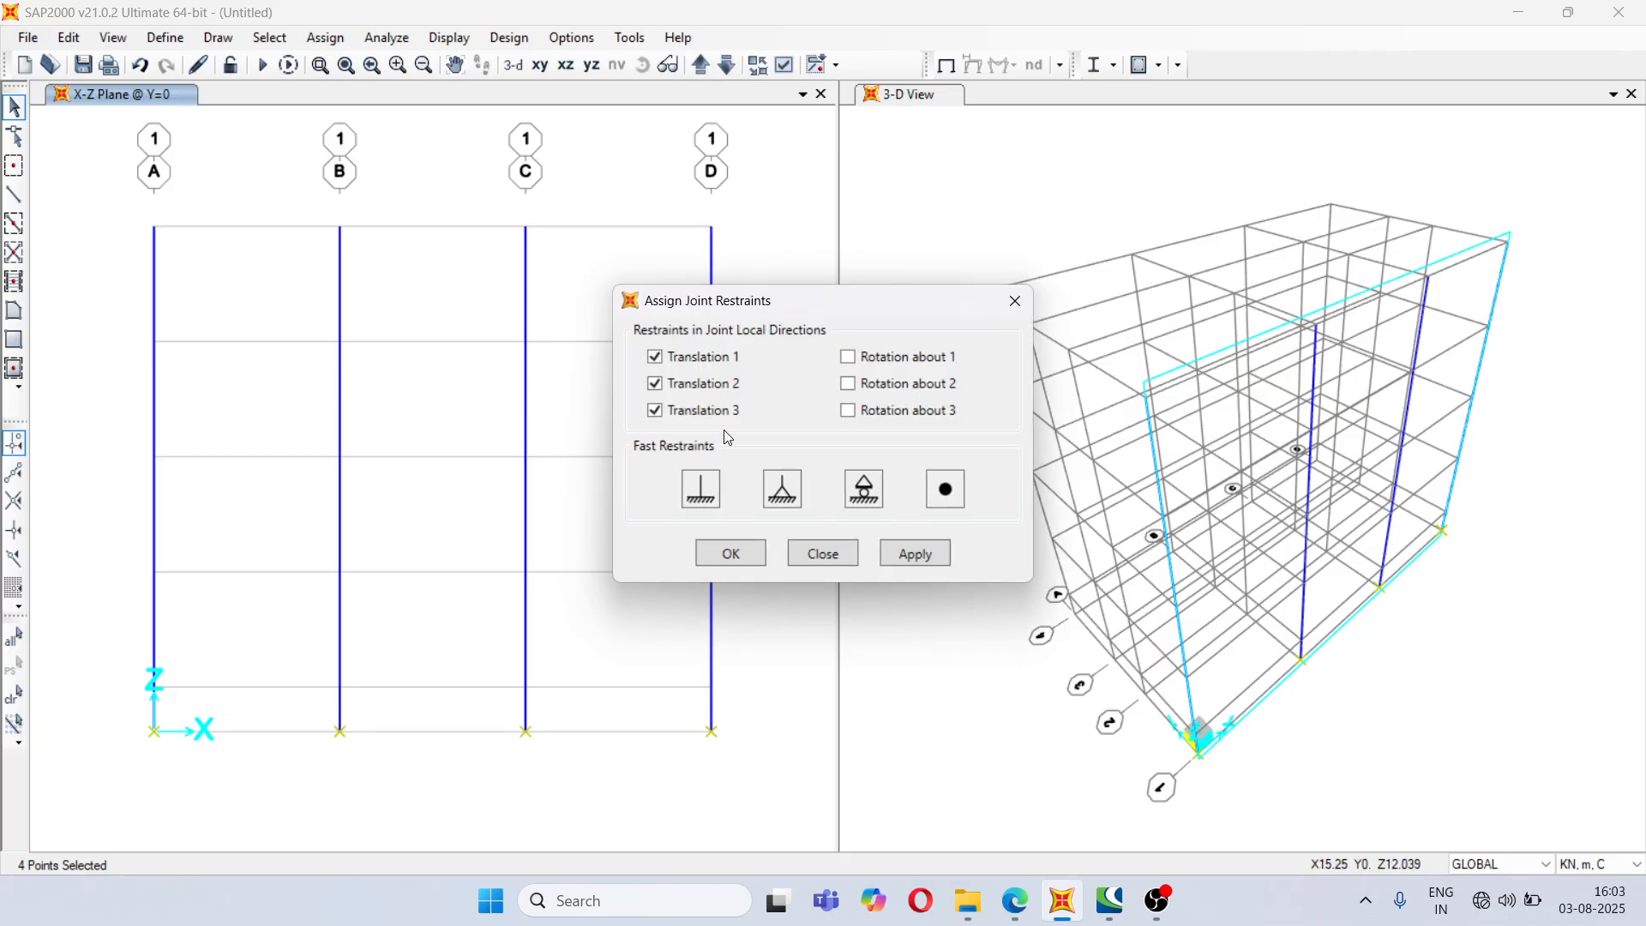
{"action": "left_click", "coordinate": [701, 489]}
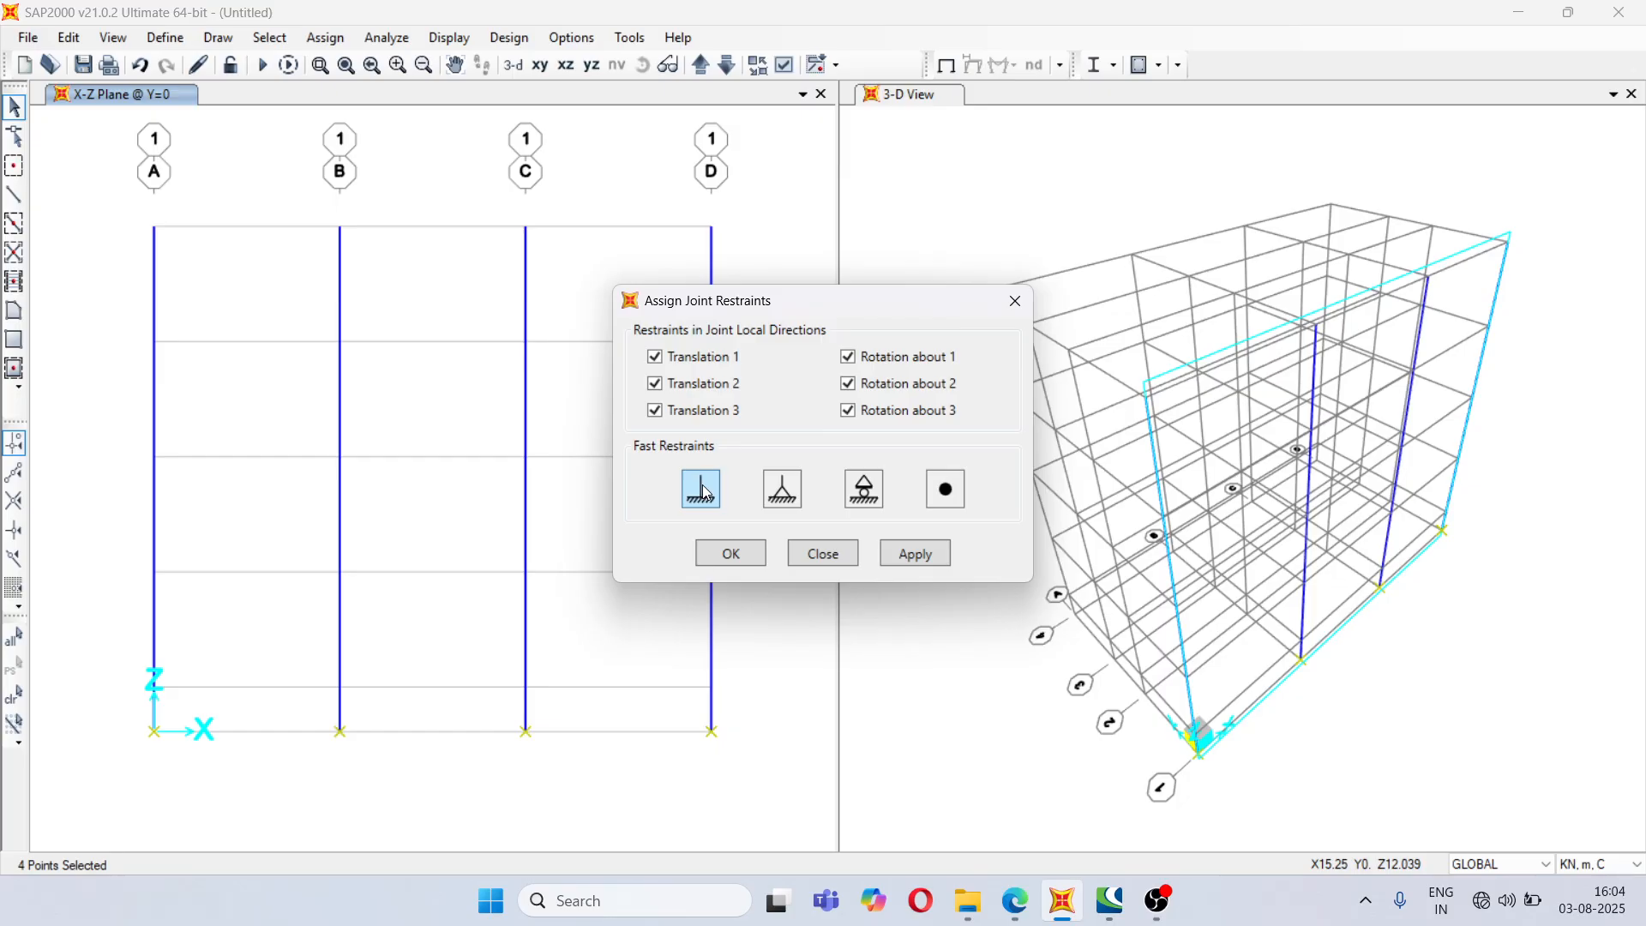
{"action": "left_click", "coordinate": [946, 559]}
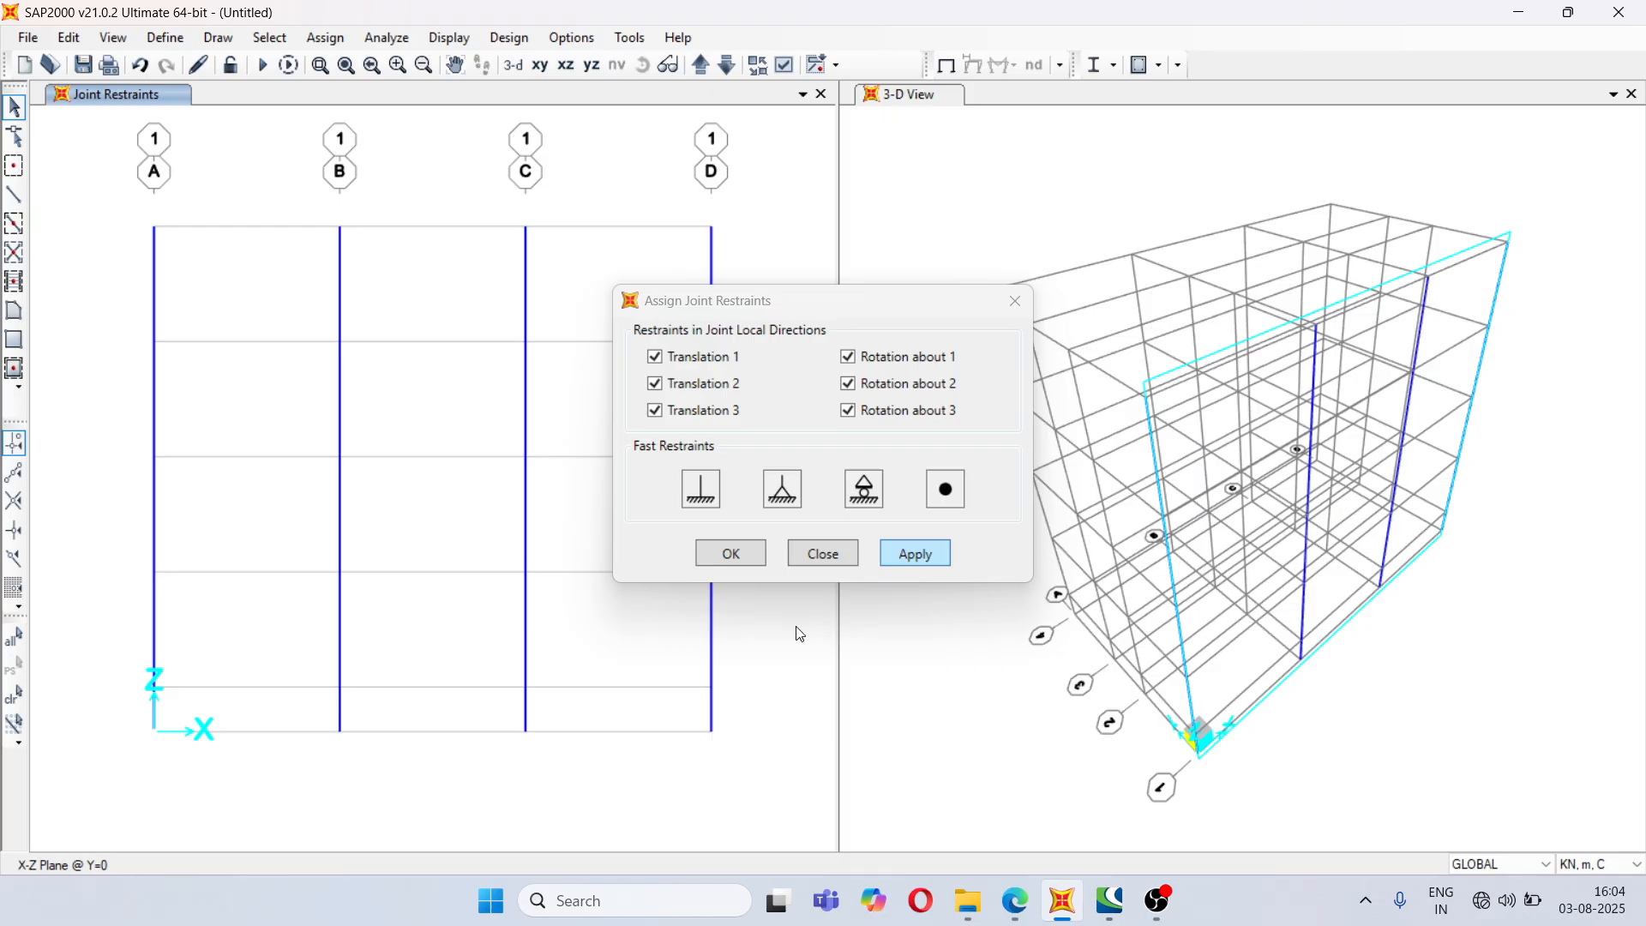
{"action": "left_click", "coordinate": [743, 557]}
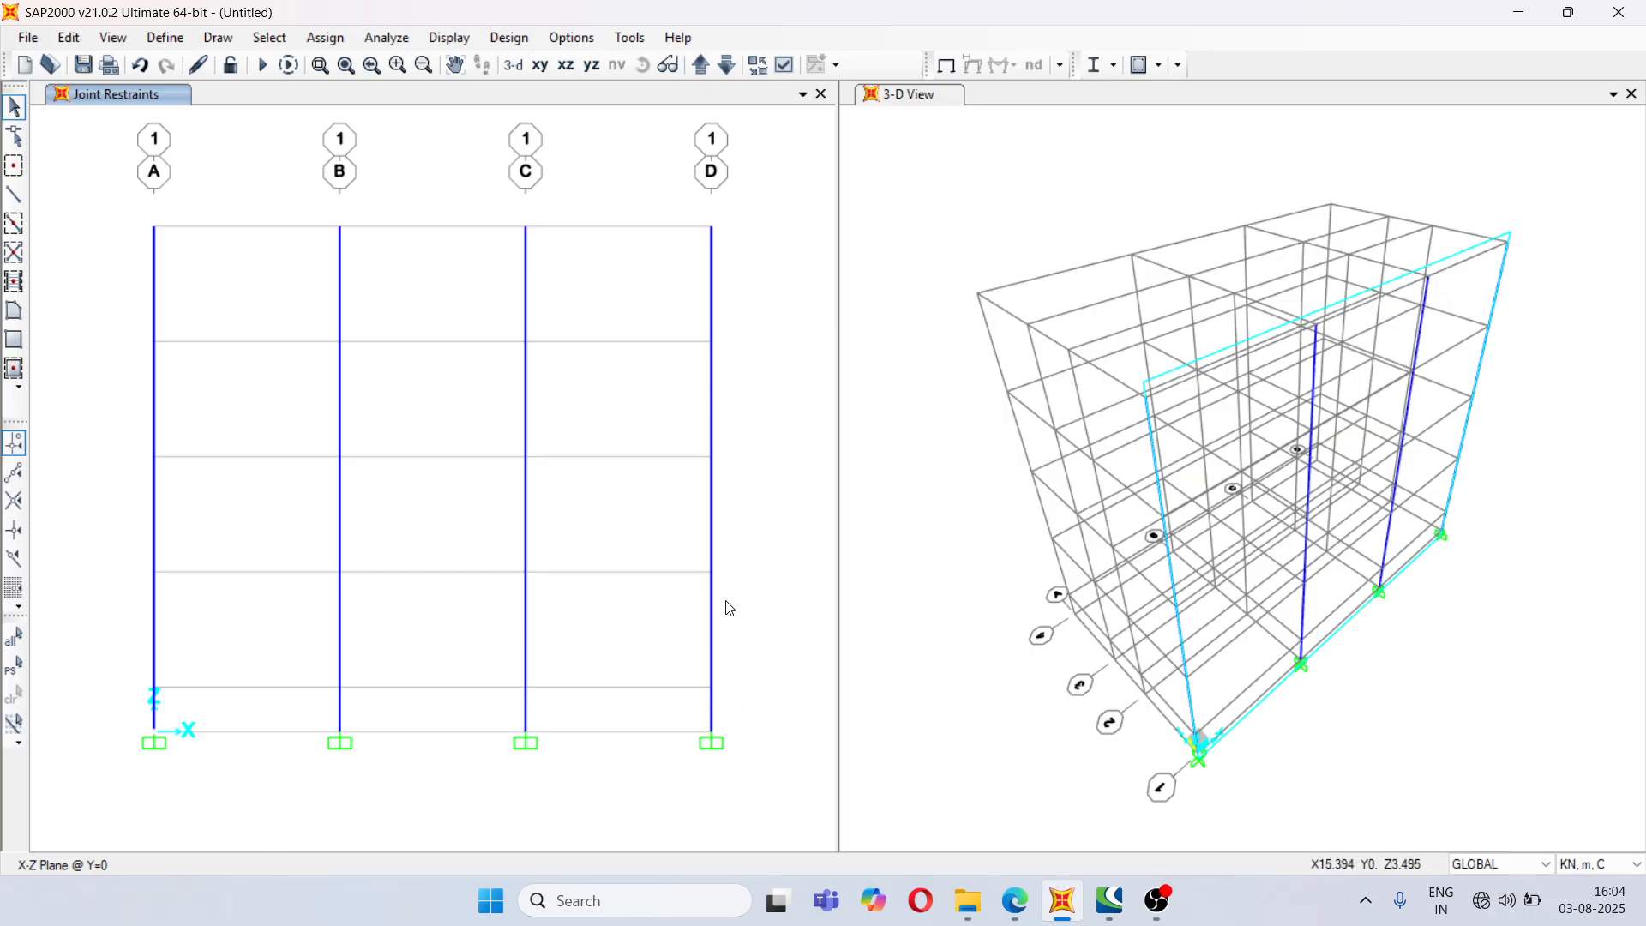
- Draw EXTERIOR BEAM 300 X 450 members bay by bay from grid line A to D at Z=1.2 m
{"action": "left_click", "coordinate": [13, 196]}
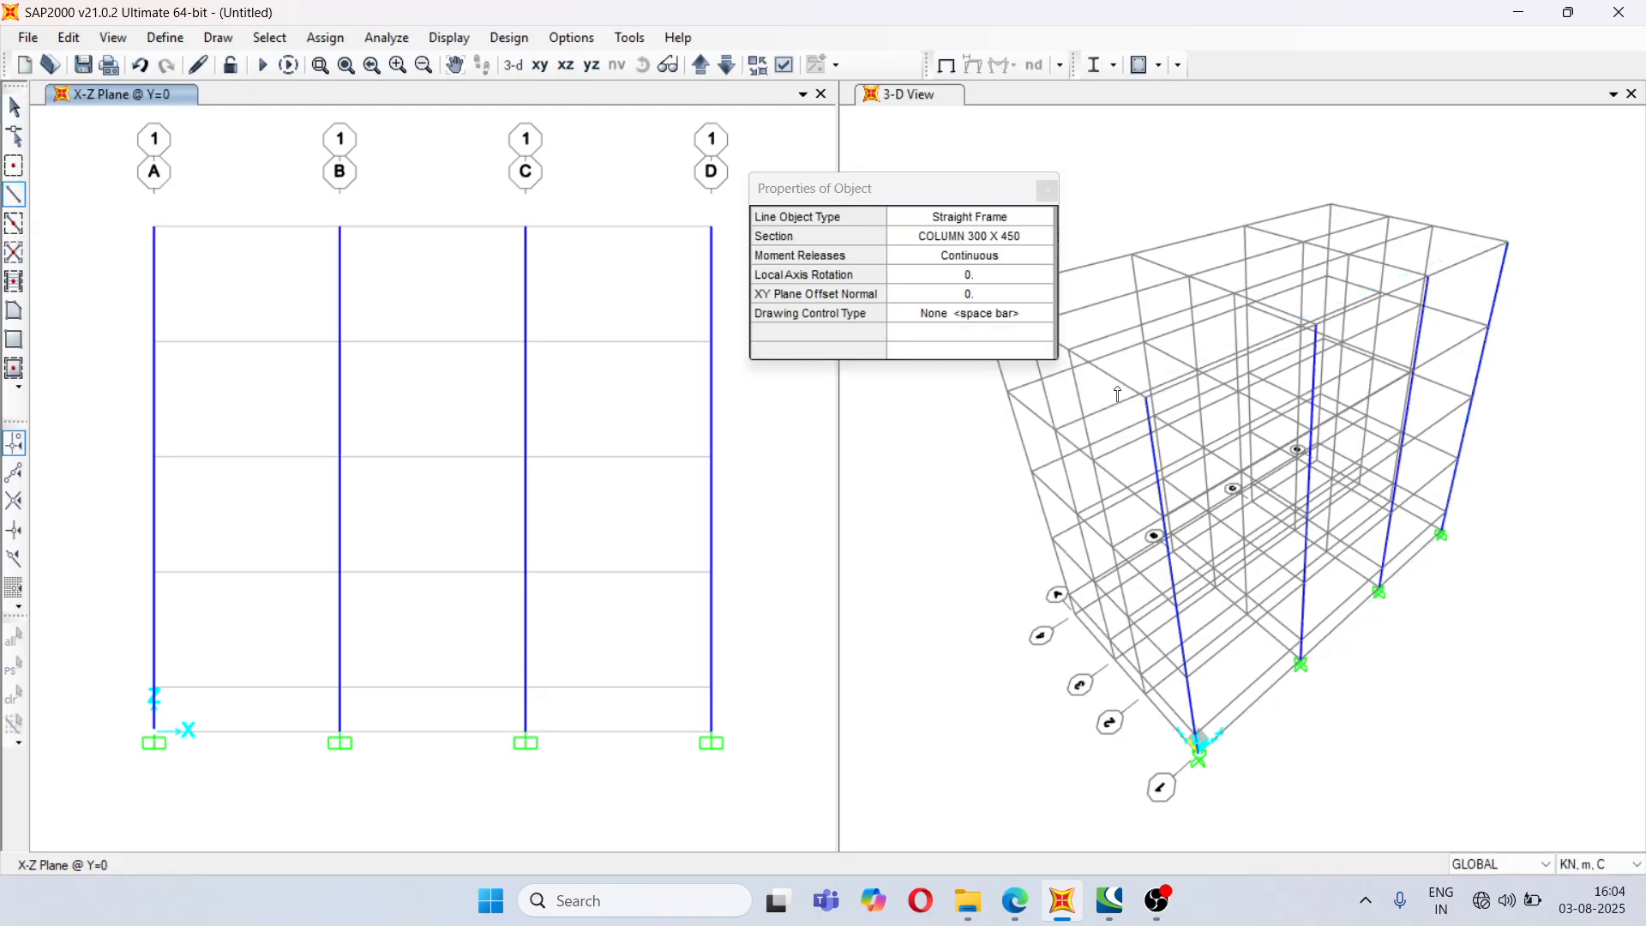
{"action": "left_click", "coordinate": [1026, 239]}
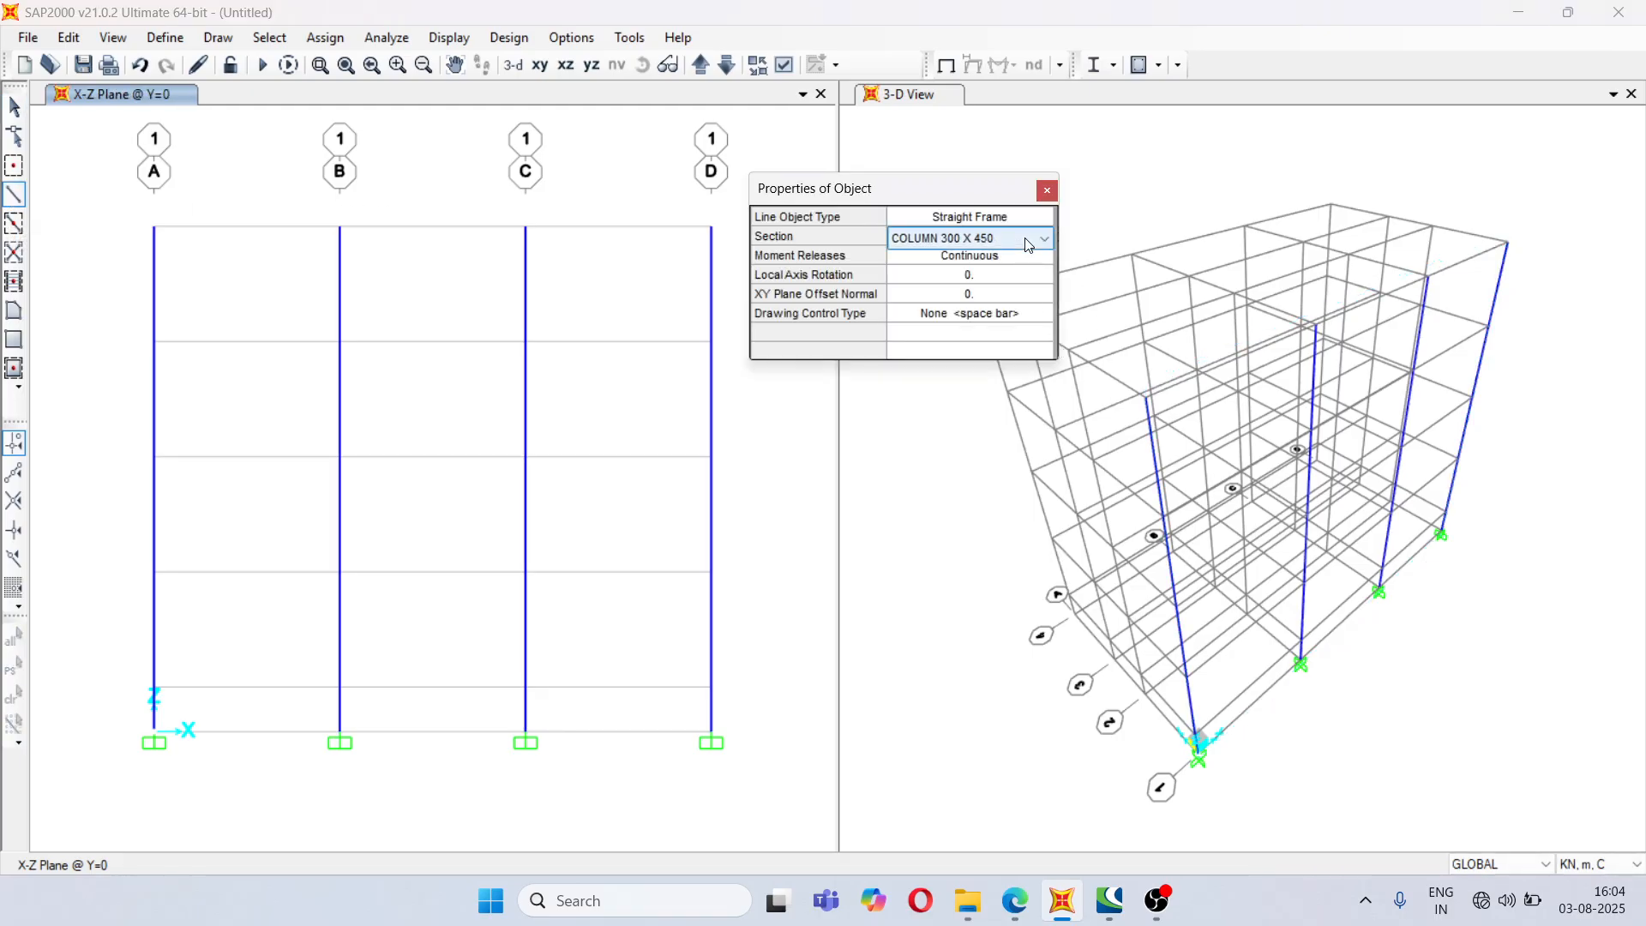
{"action": "left_click", "coordinate": [1041, 241]}
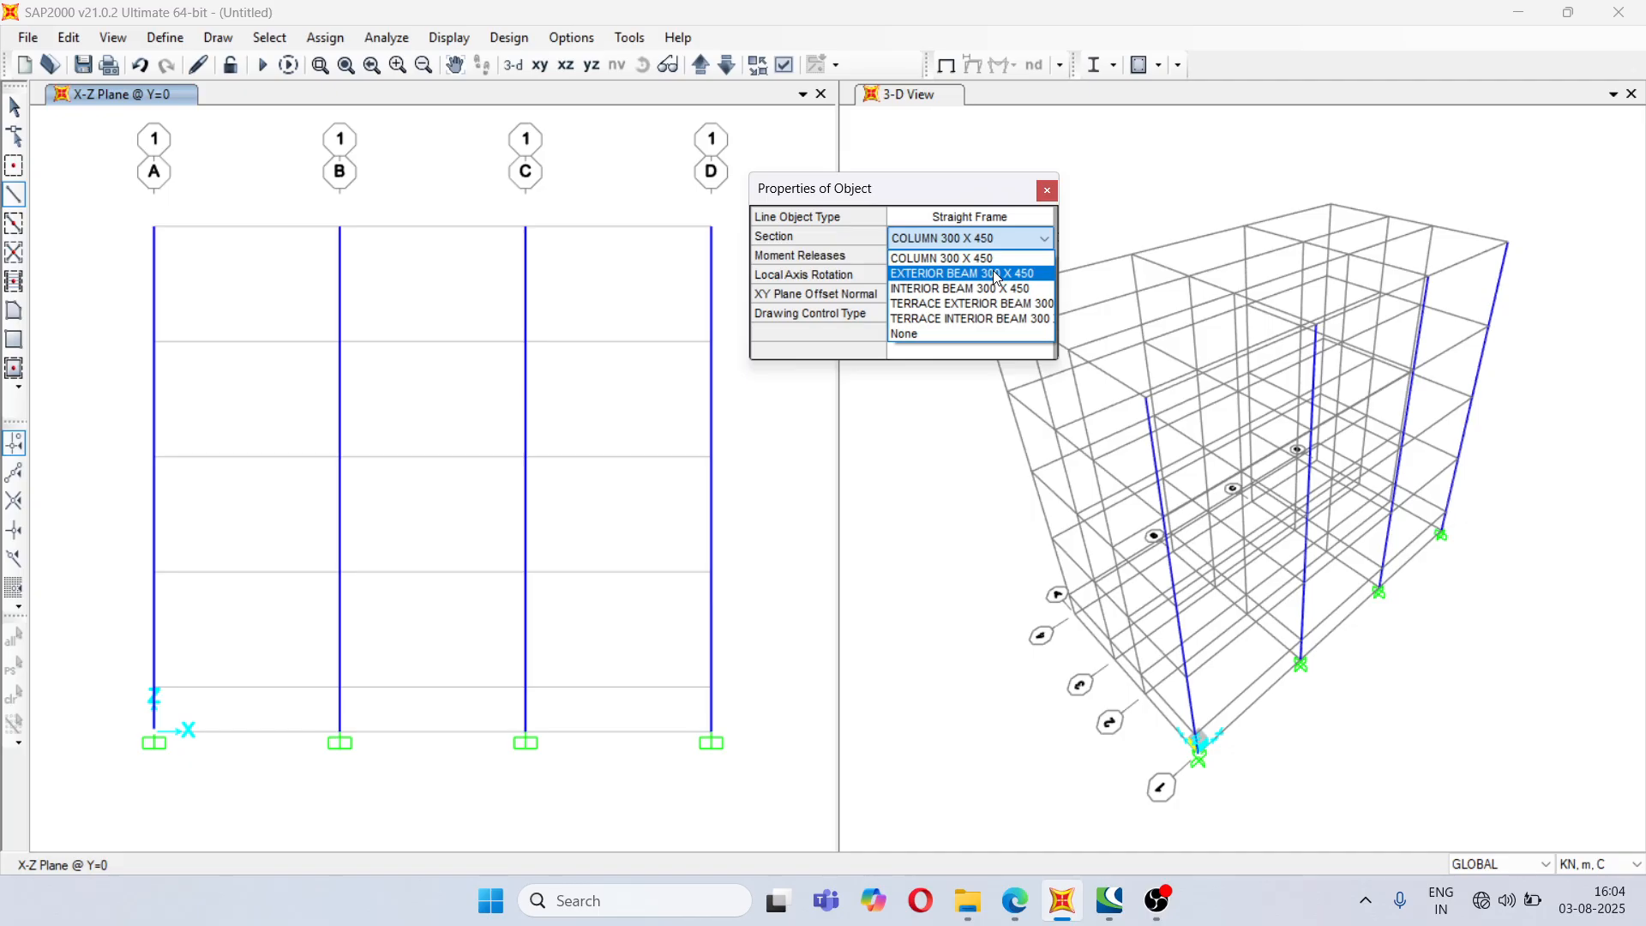
{"action": "left_click", "coordinate": [997, 275]}
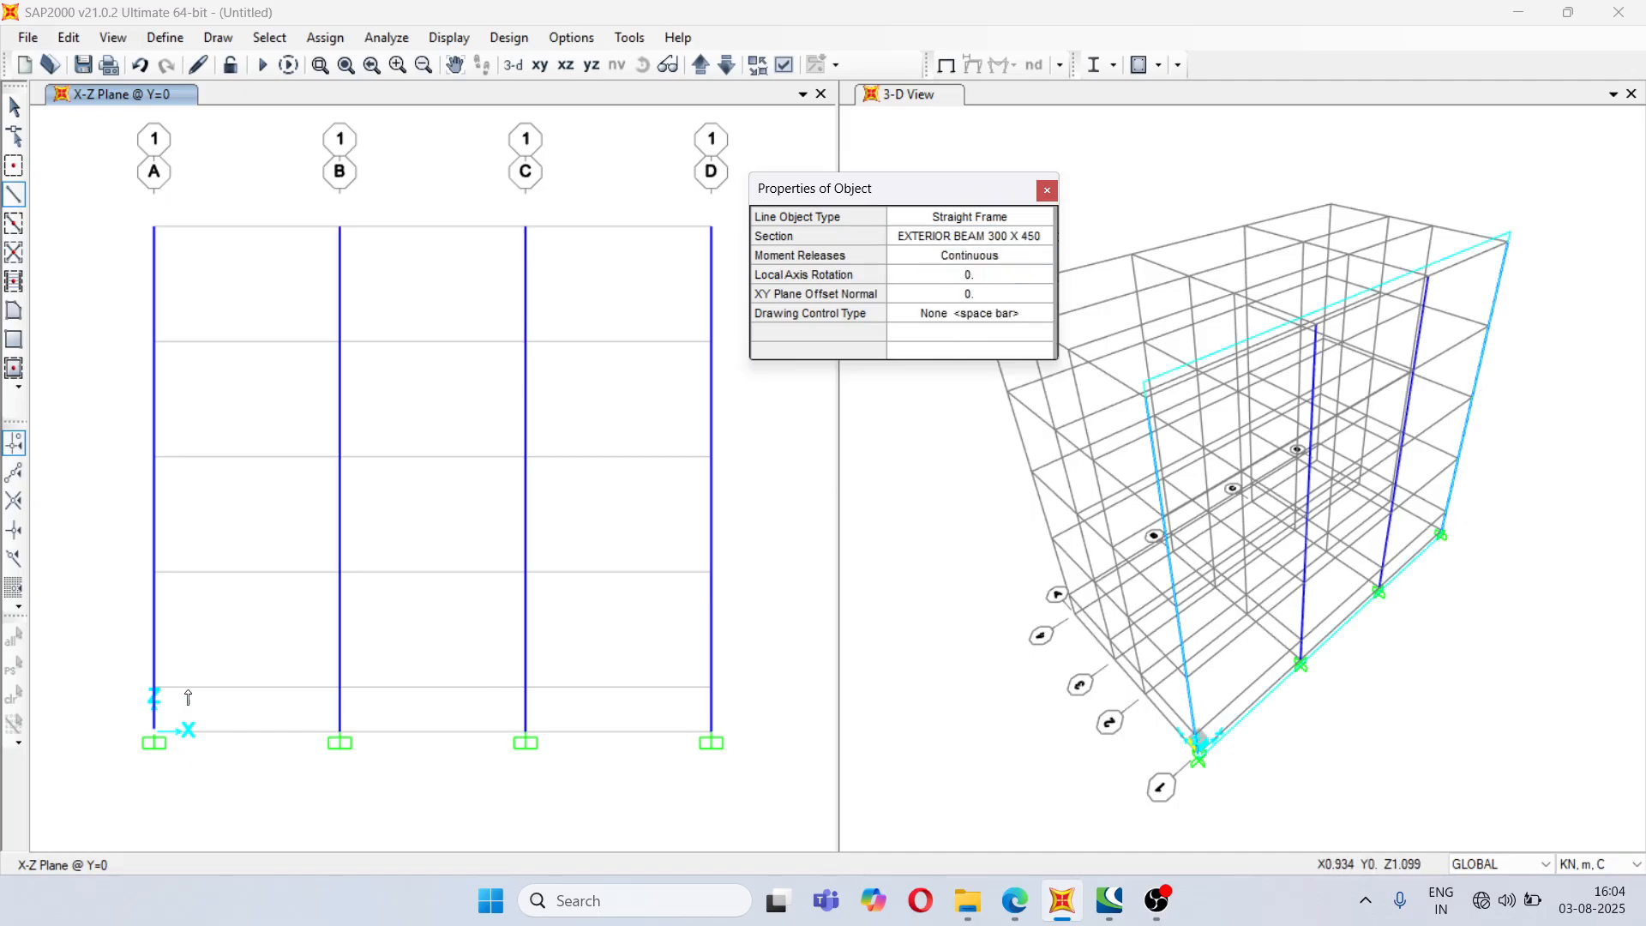
{"action": "left_click", "coordinate": [155, 687]}
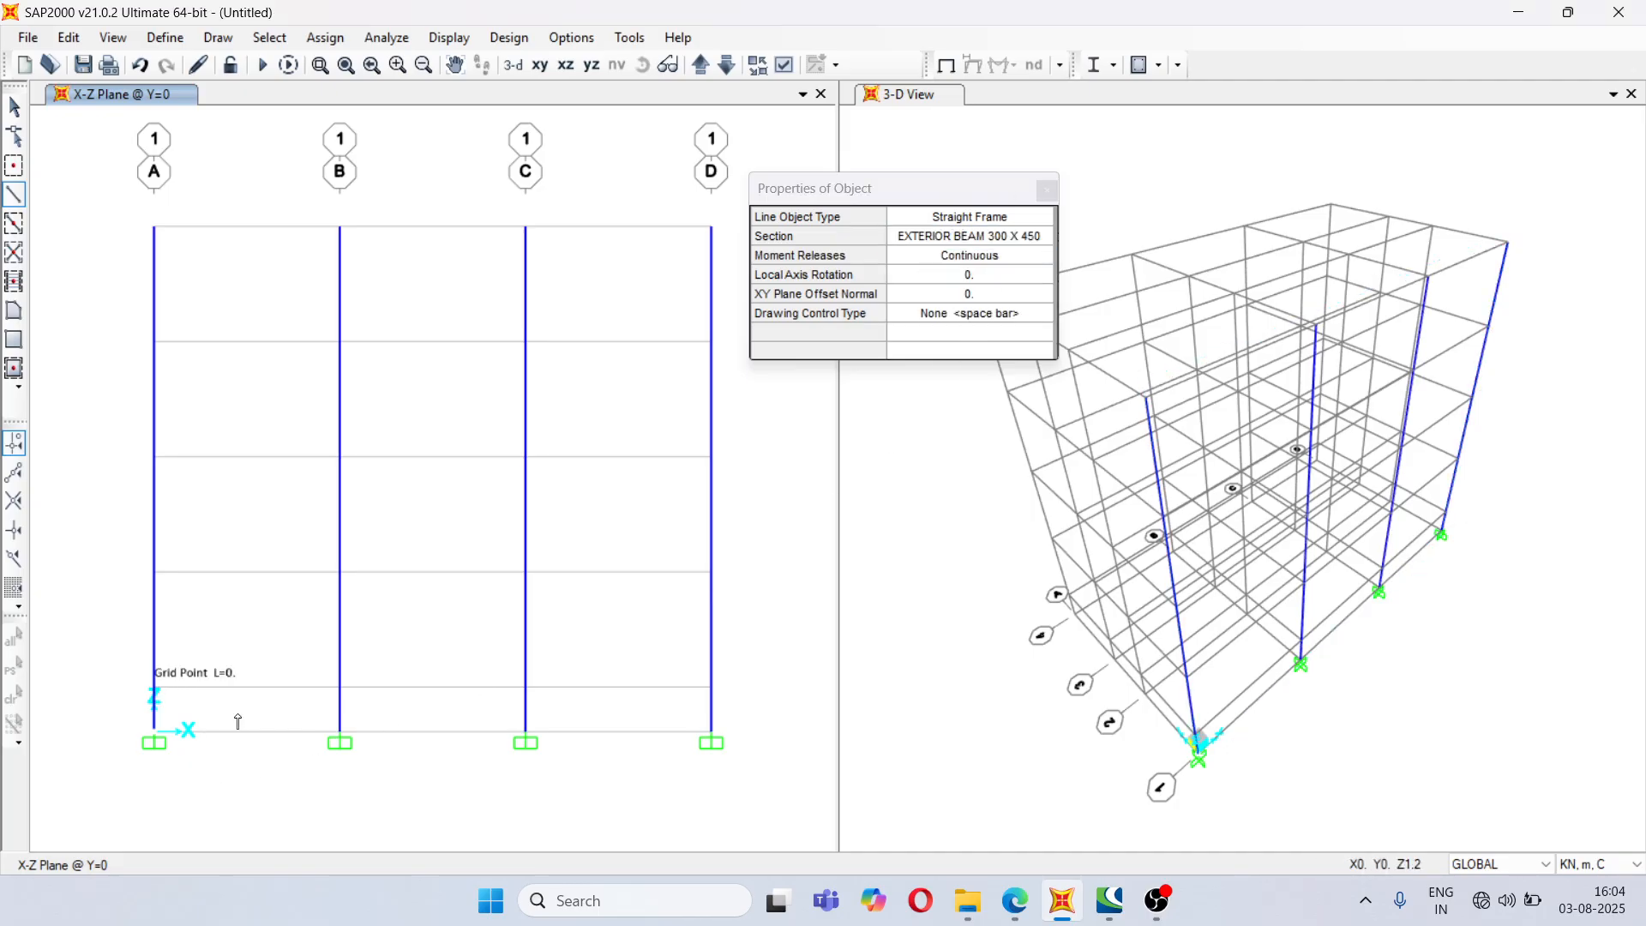
{"action": "left_click", "coordinate": [341, 686]}
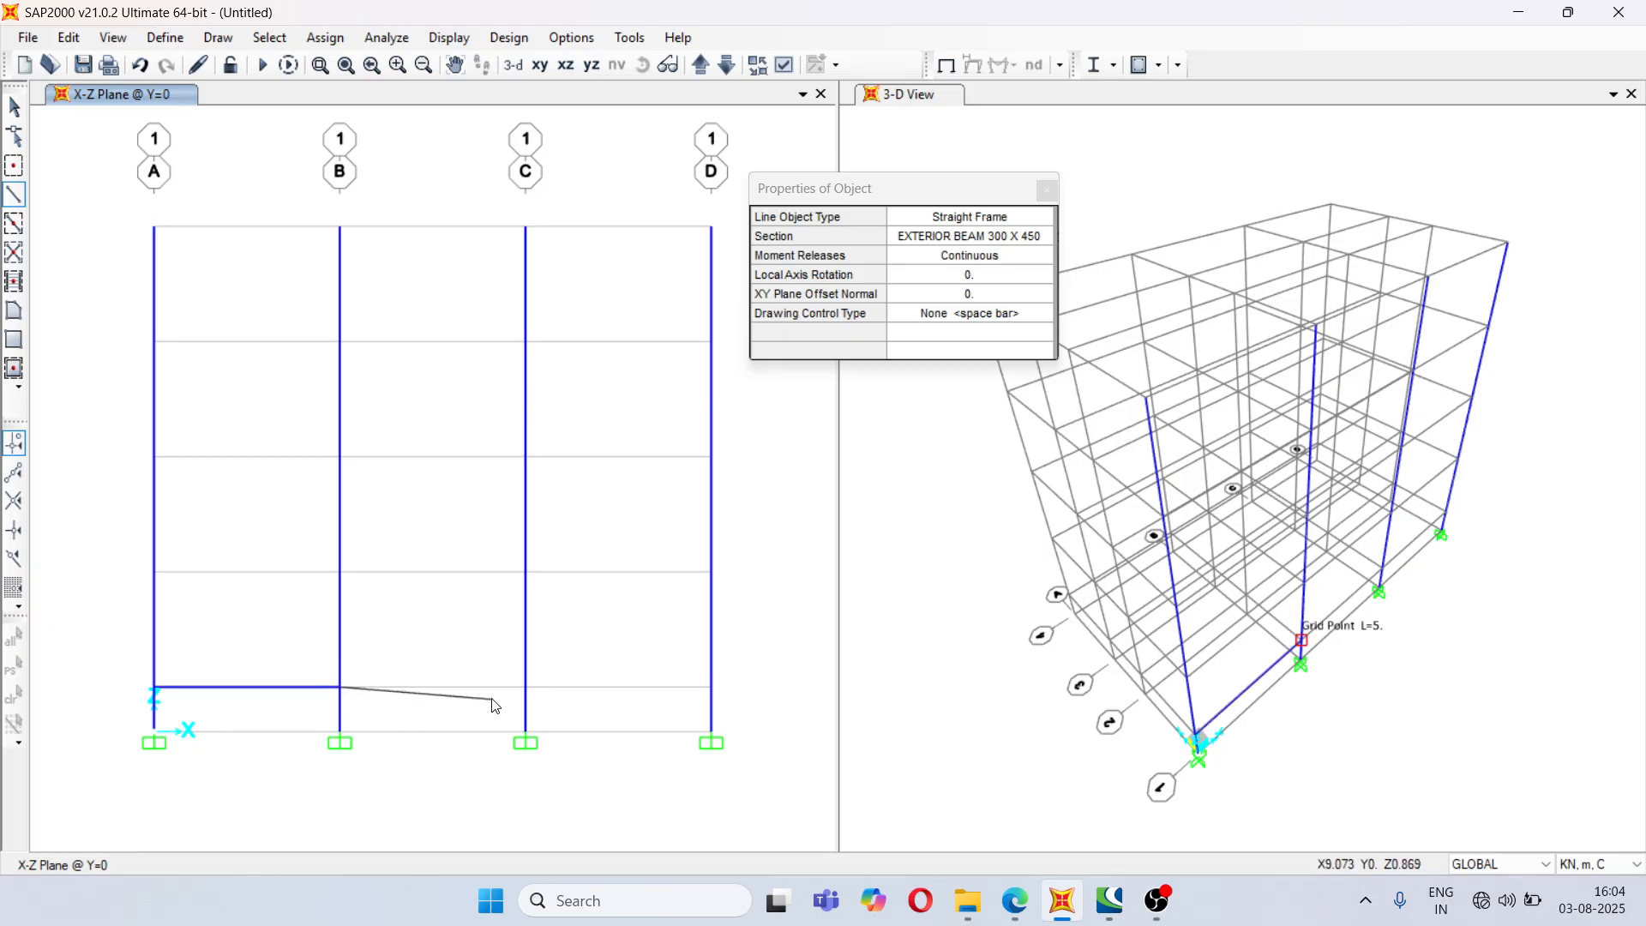
{"action": "left_click", "coordinate": [525, 691]}
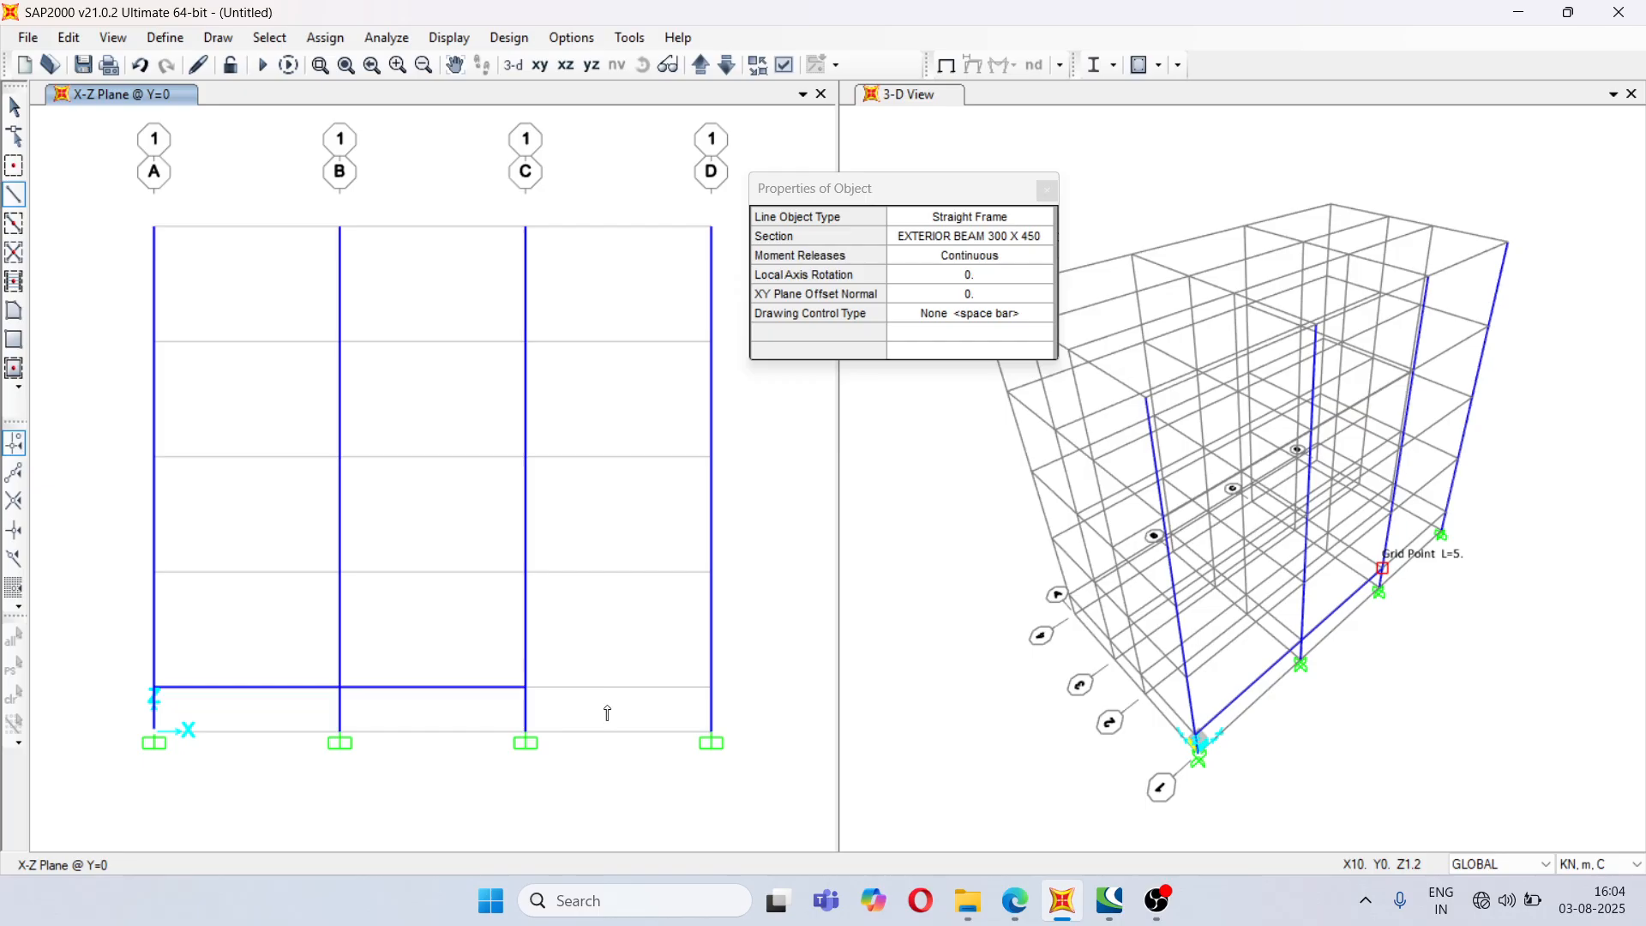
{"action": "left_click", "coordinate": [709, 692]}
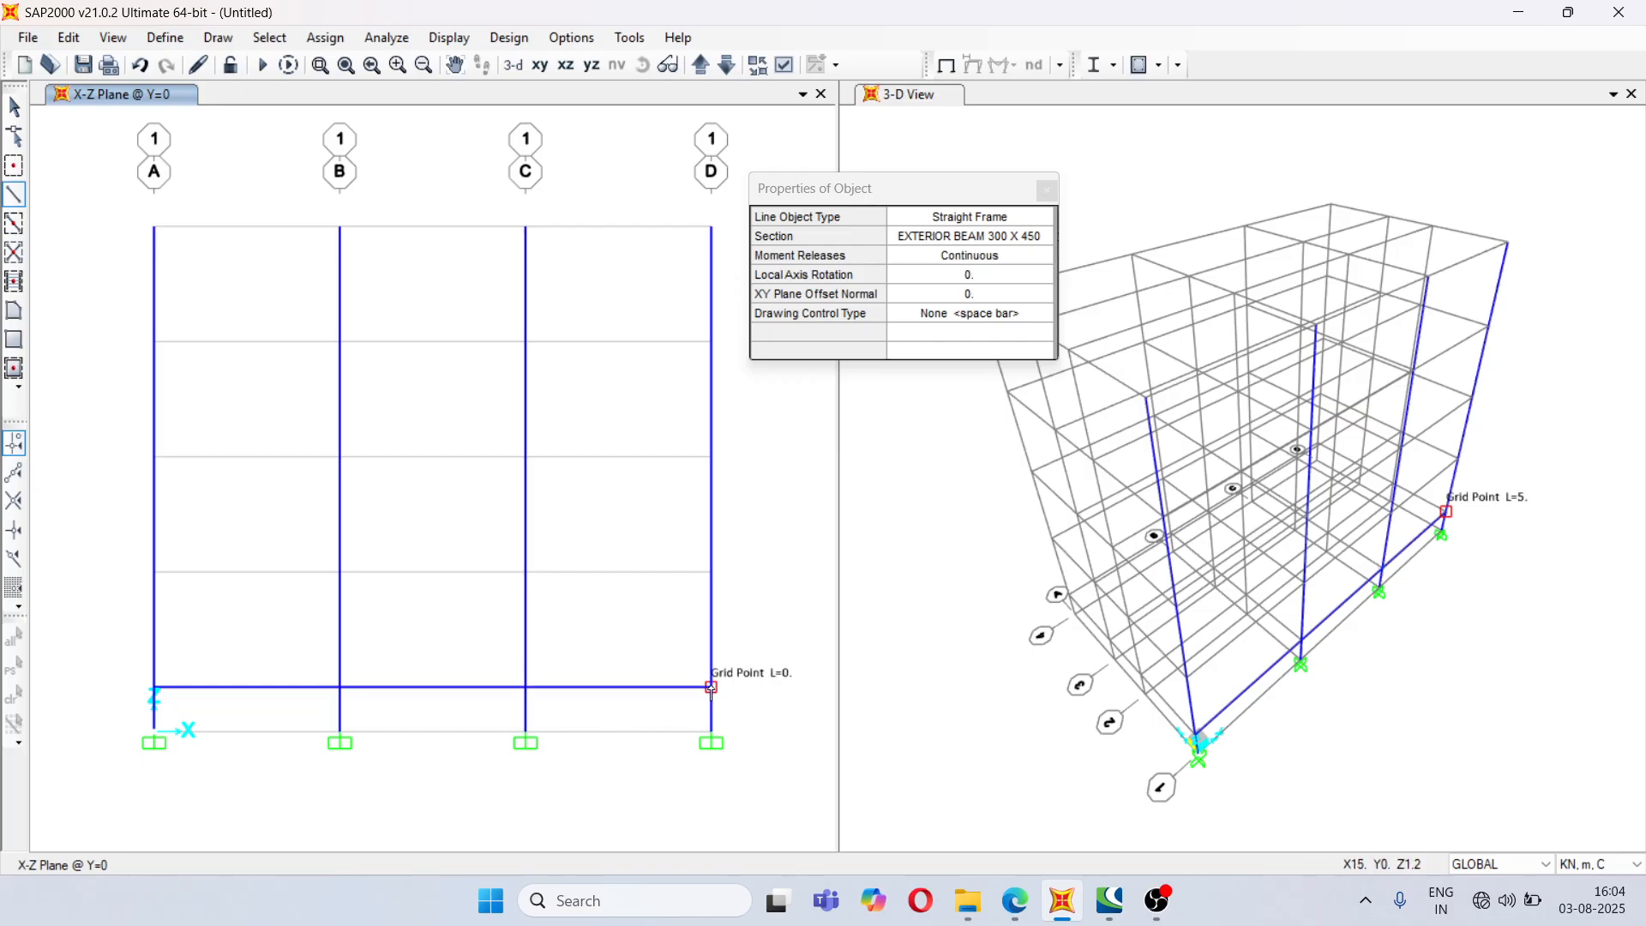
{"action": "right_click", "coordinate": [585, 635]}
- Draw exterior beams bay by bay from grid line A to D at the Z=4.3 m level
{"action": "left_click", "coordinate": [155, 572]}
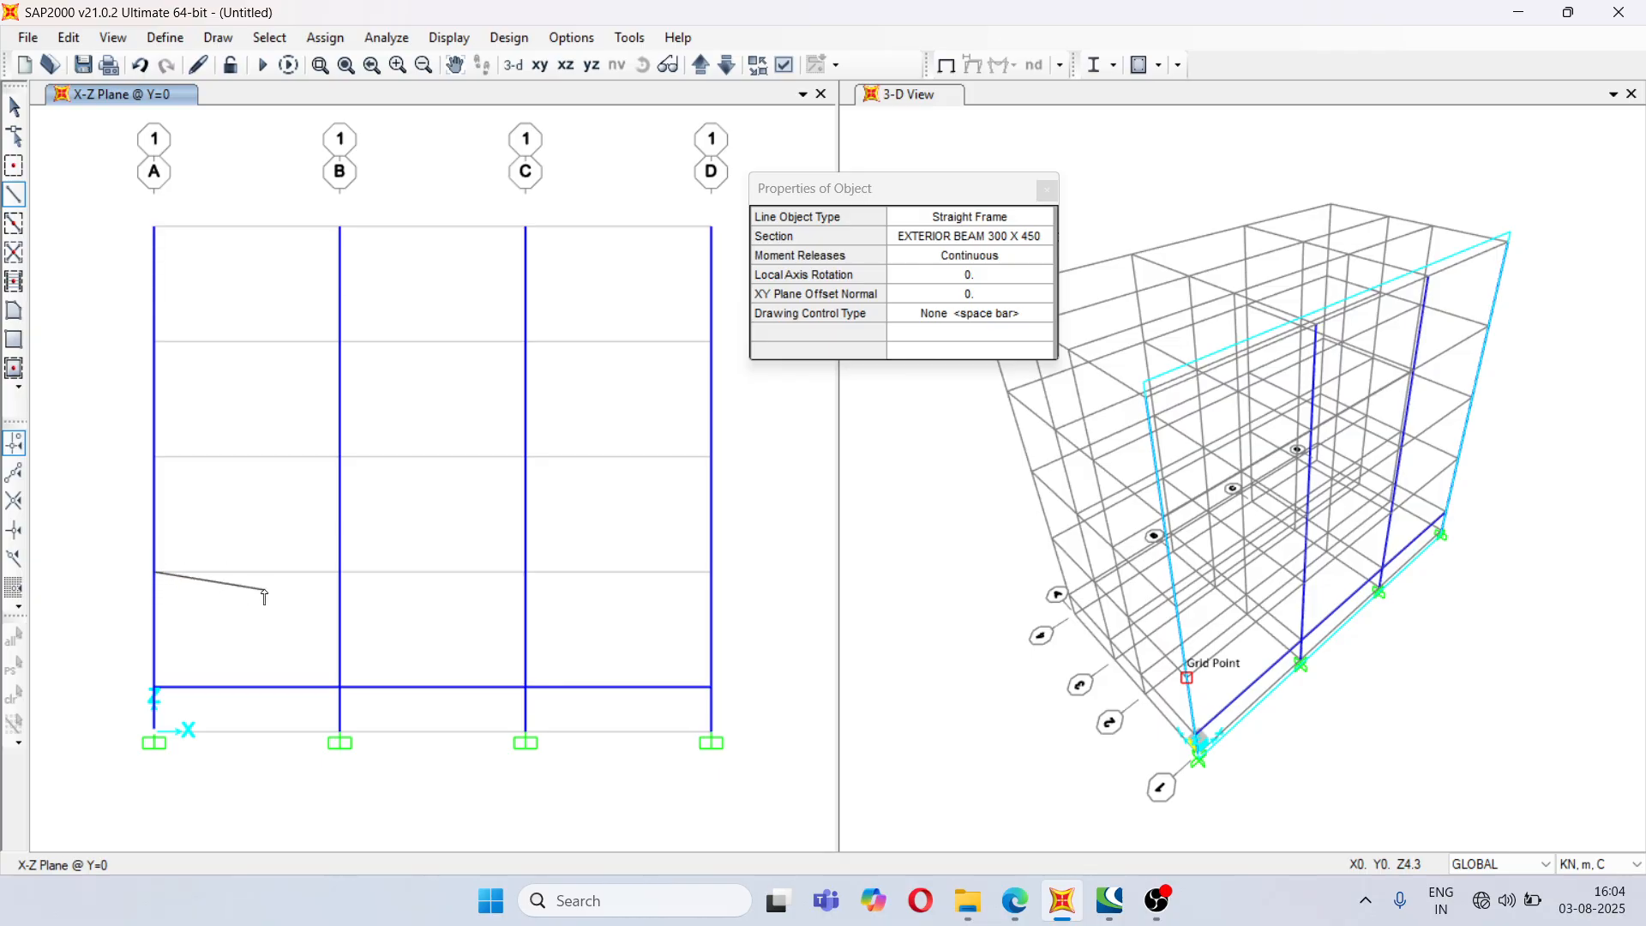
{"action": "left_click", "coordinate": [341, 571]}
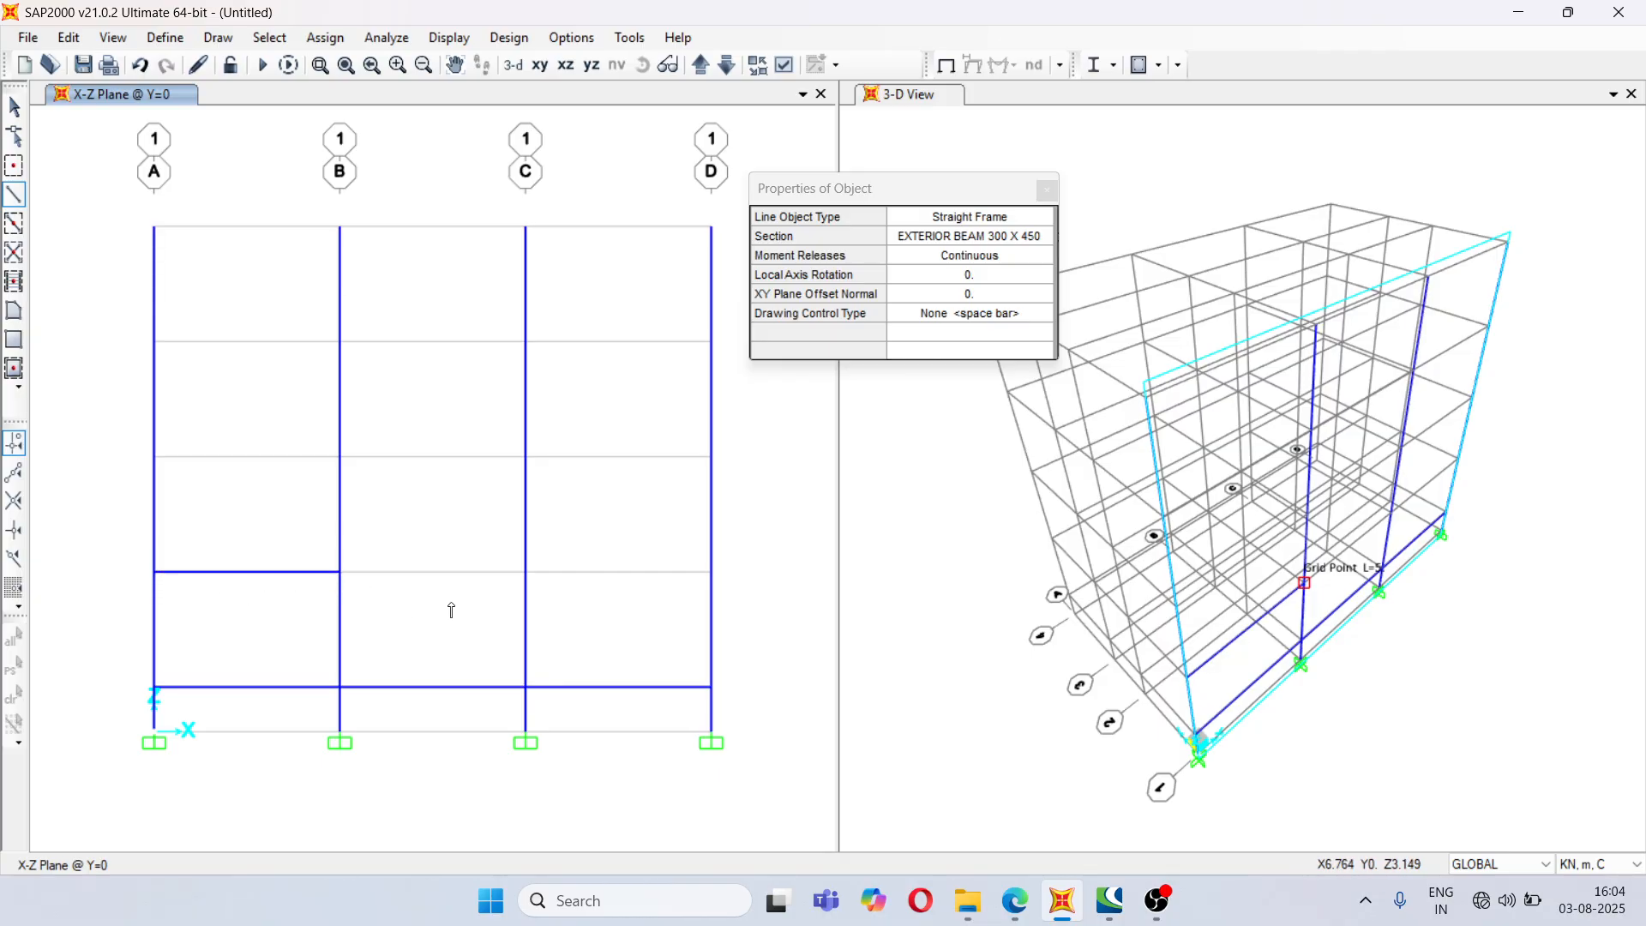
{"action": "left_click", "coordinate": [526, 571]}
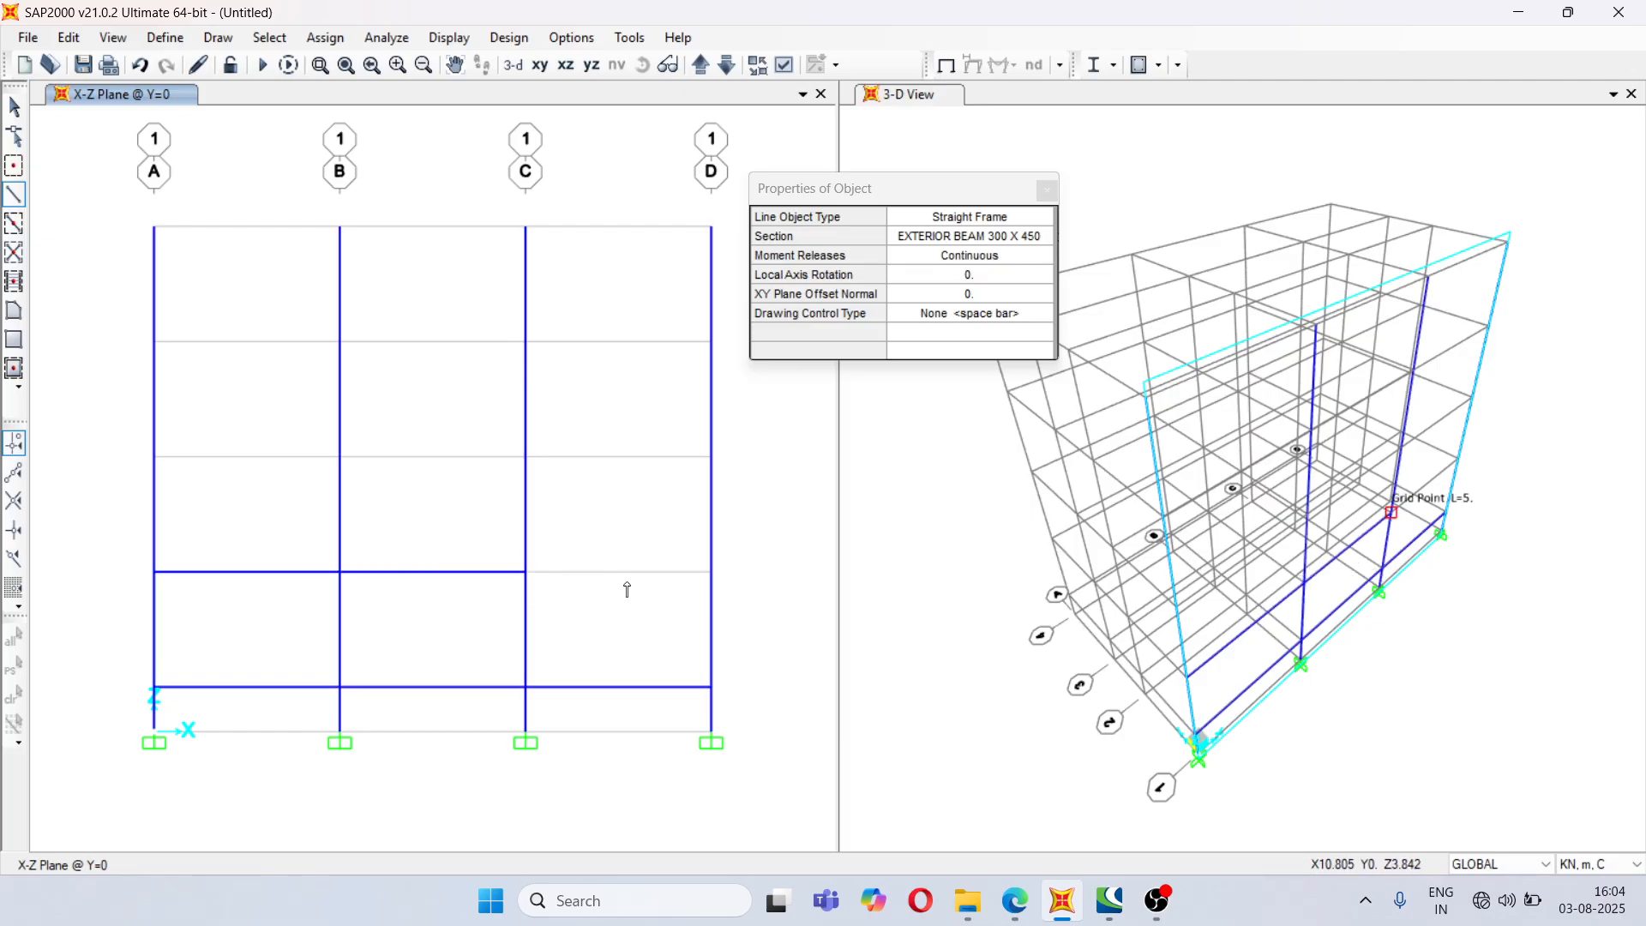
{"action": "left_click", "coordinate": [709, 577]}
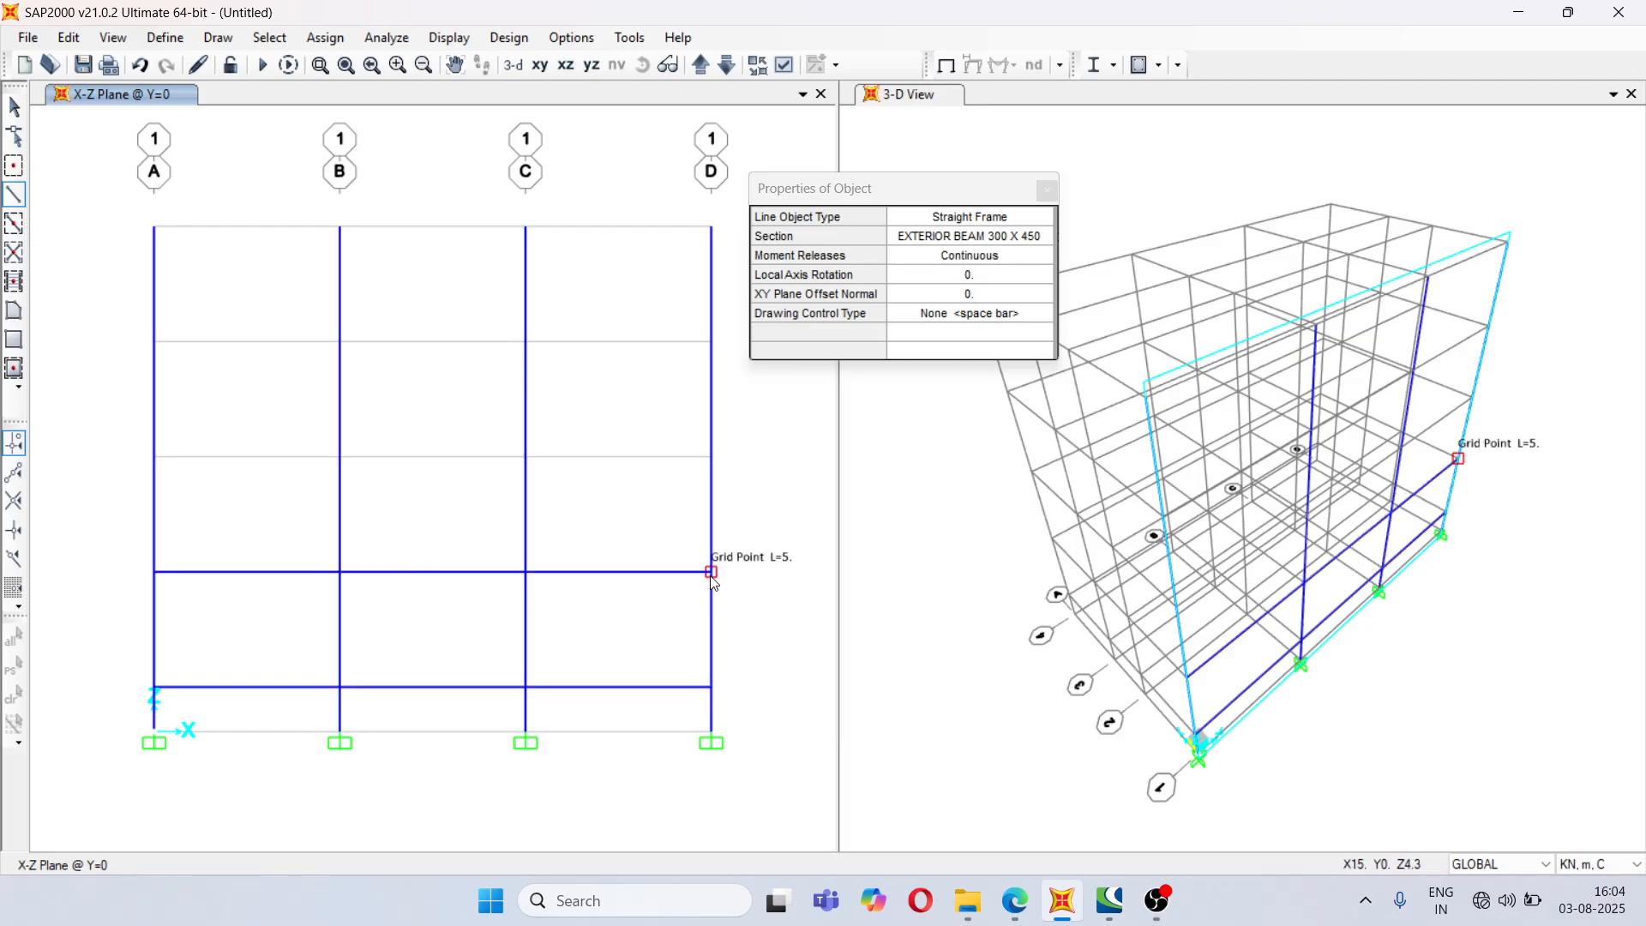
{"action": "key", "text": "Escape"}
- Draw exterior beams bay by bay from grid line A to D at the Z=7.4 m level
{"action": "left_click", "coordinate": [155, 458]}
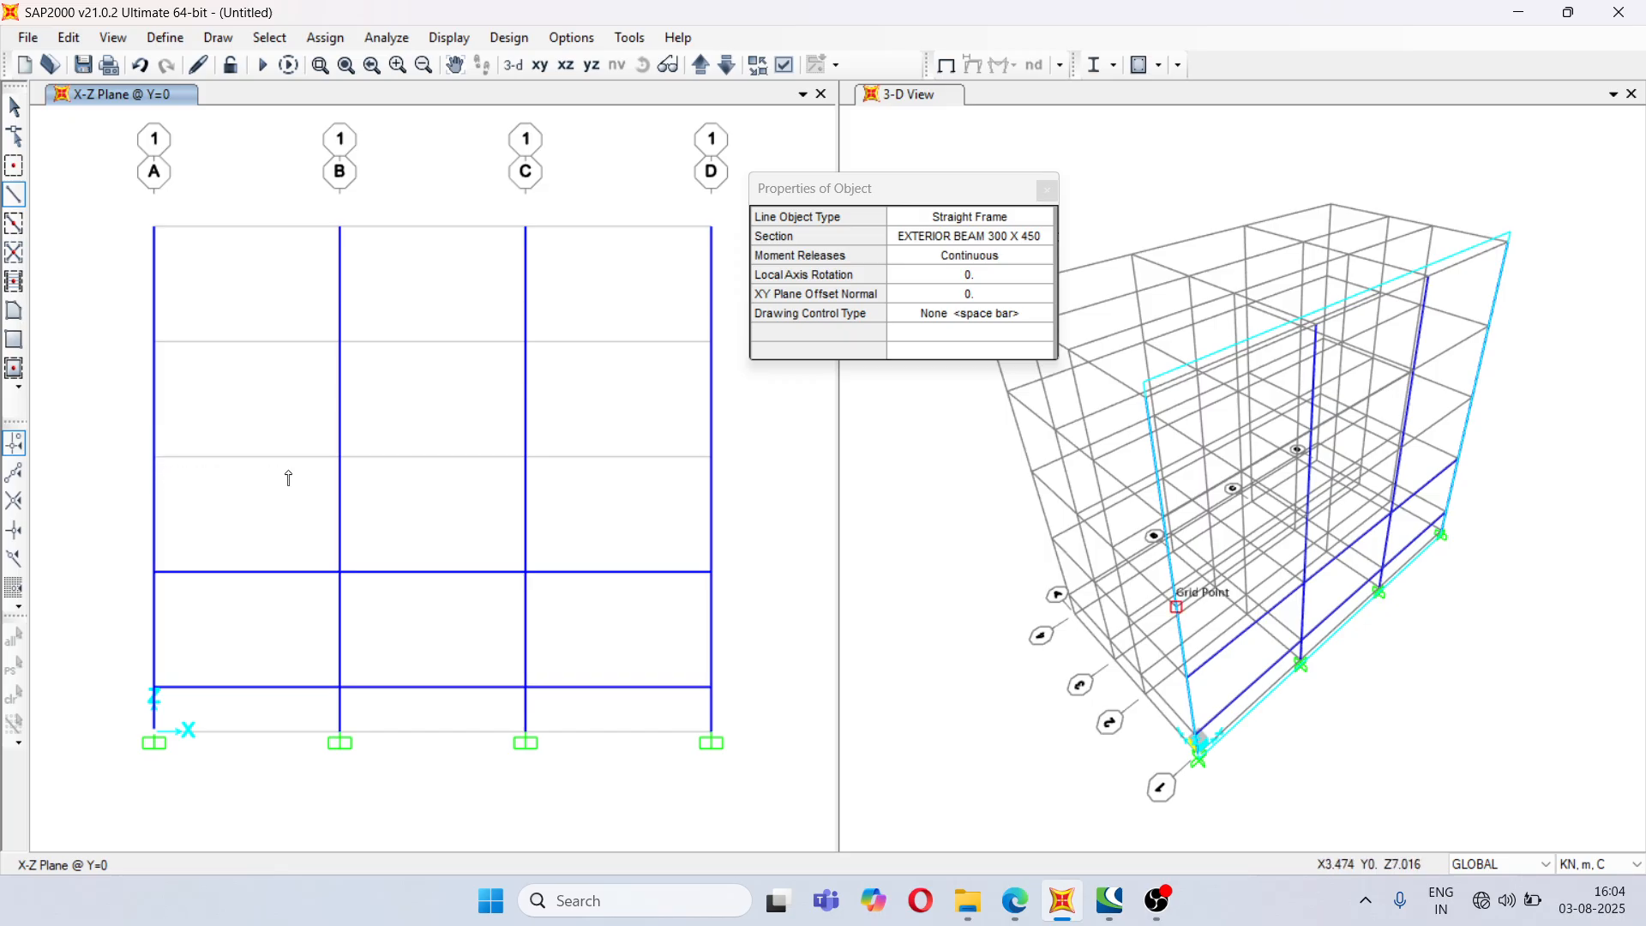
{"action": "left_click", "coordinate": [340, 458]}
{"action": "left_click", "coordinate": [525, 457]}
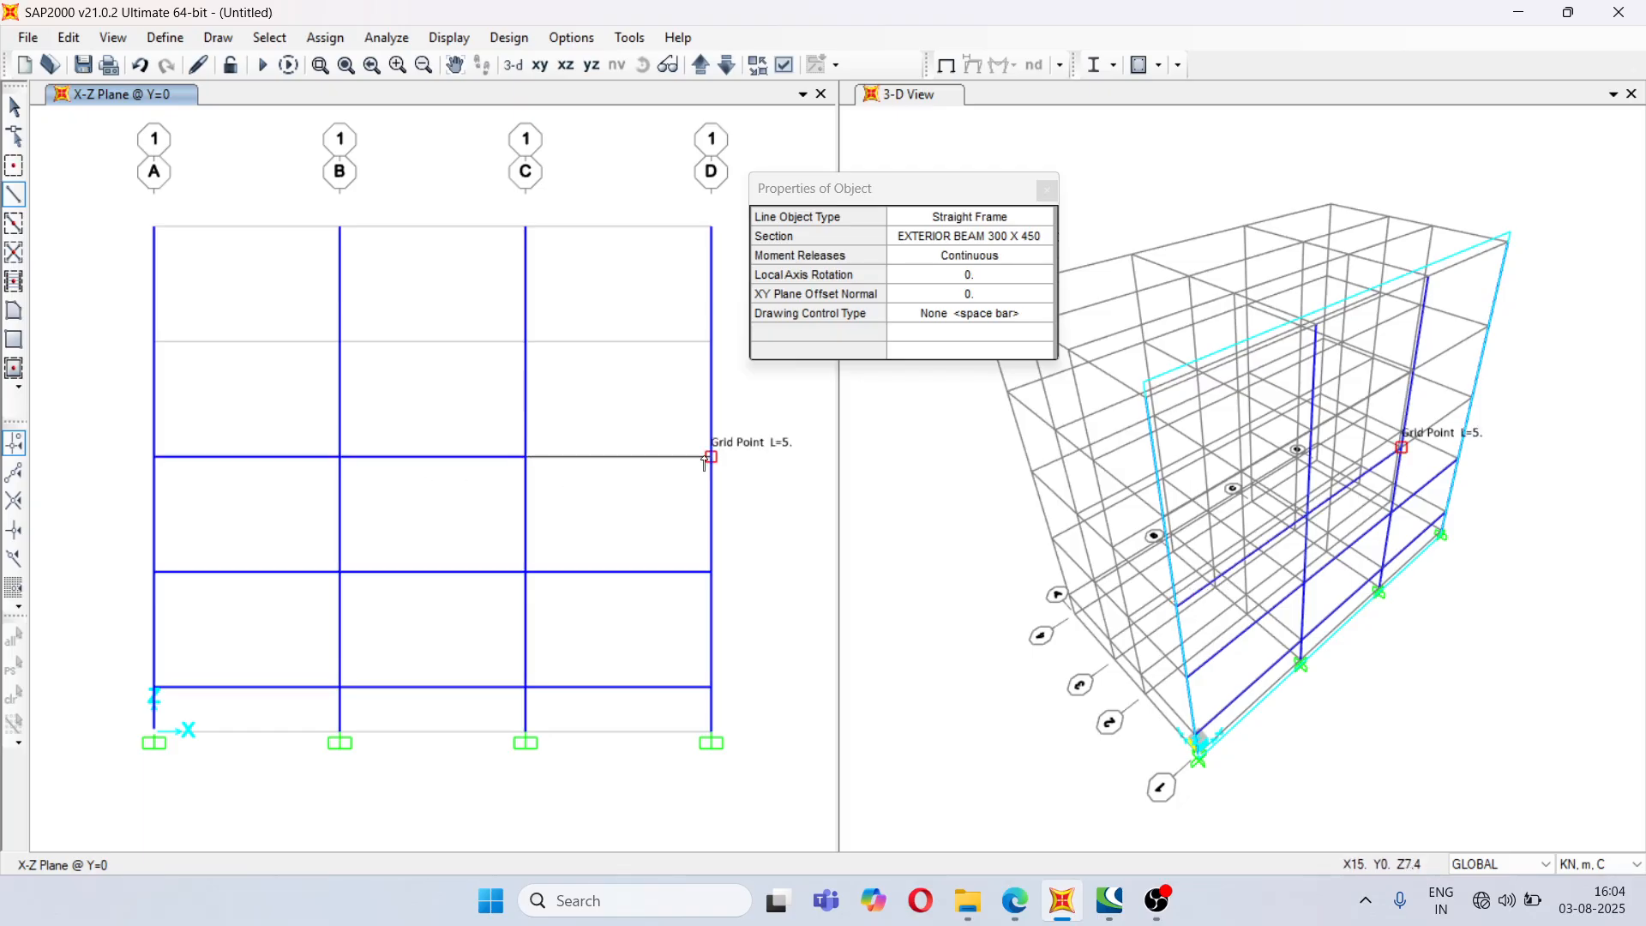
{"action": "left_click", "coordinate": [704, 457]}
{"action": "right_click", "coordinate": [575, 384]}
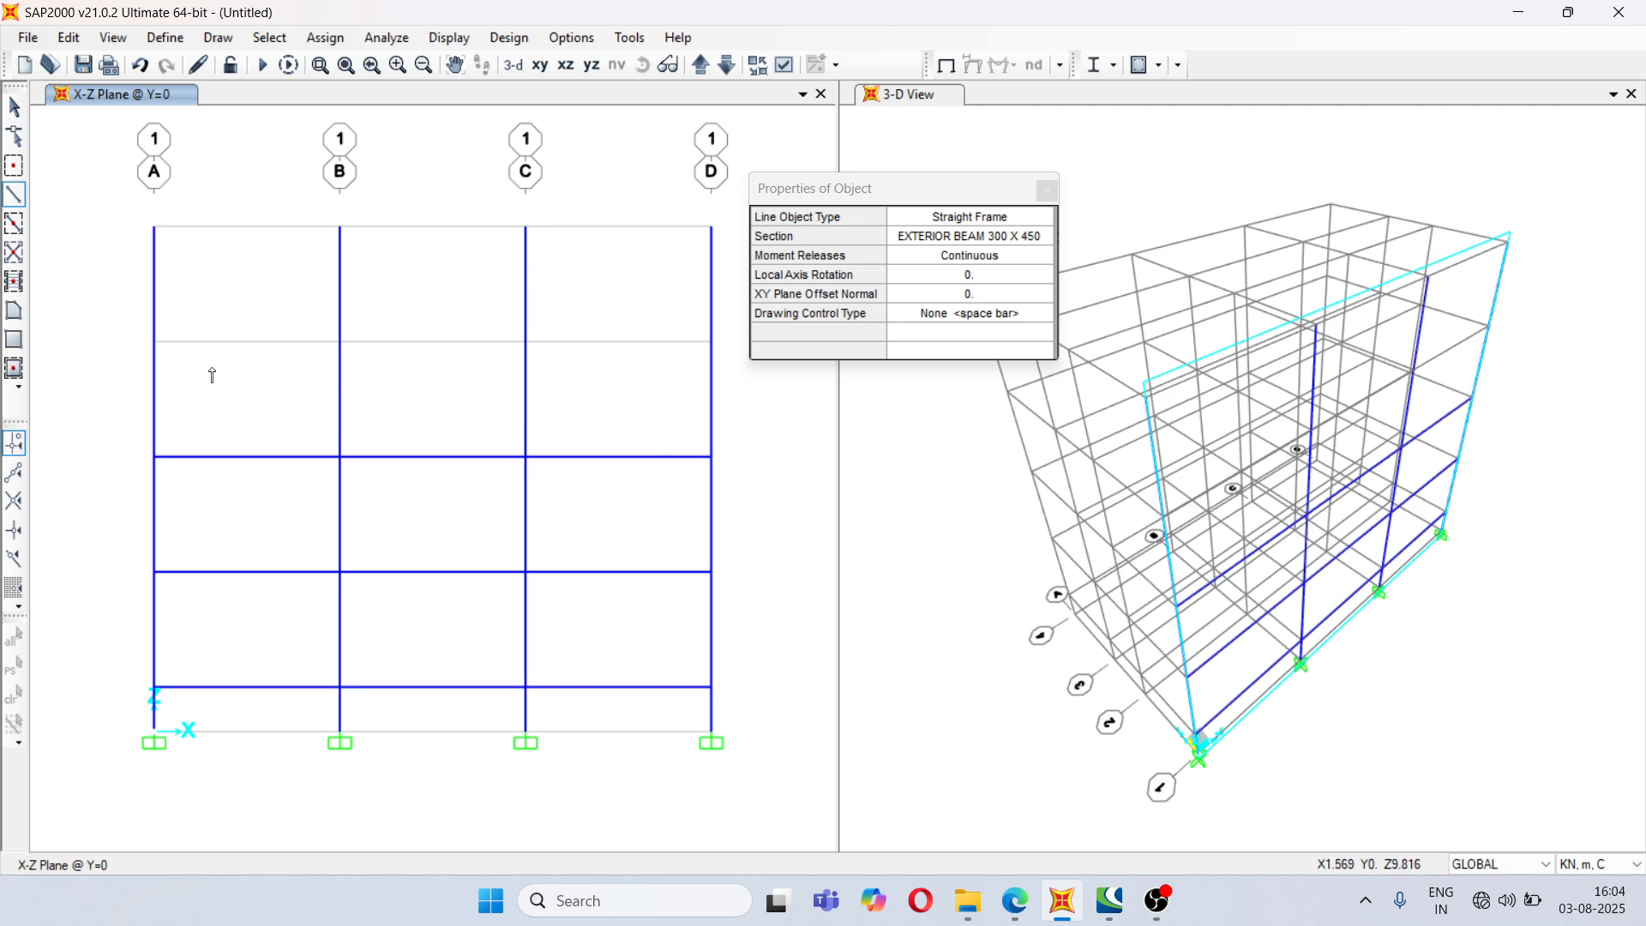
- Draw exterior beams bay by bay from grid line A to D at the Z=10.5 m level
{"action": "left_click", "coordinate": [154, 341]}
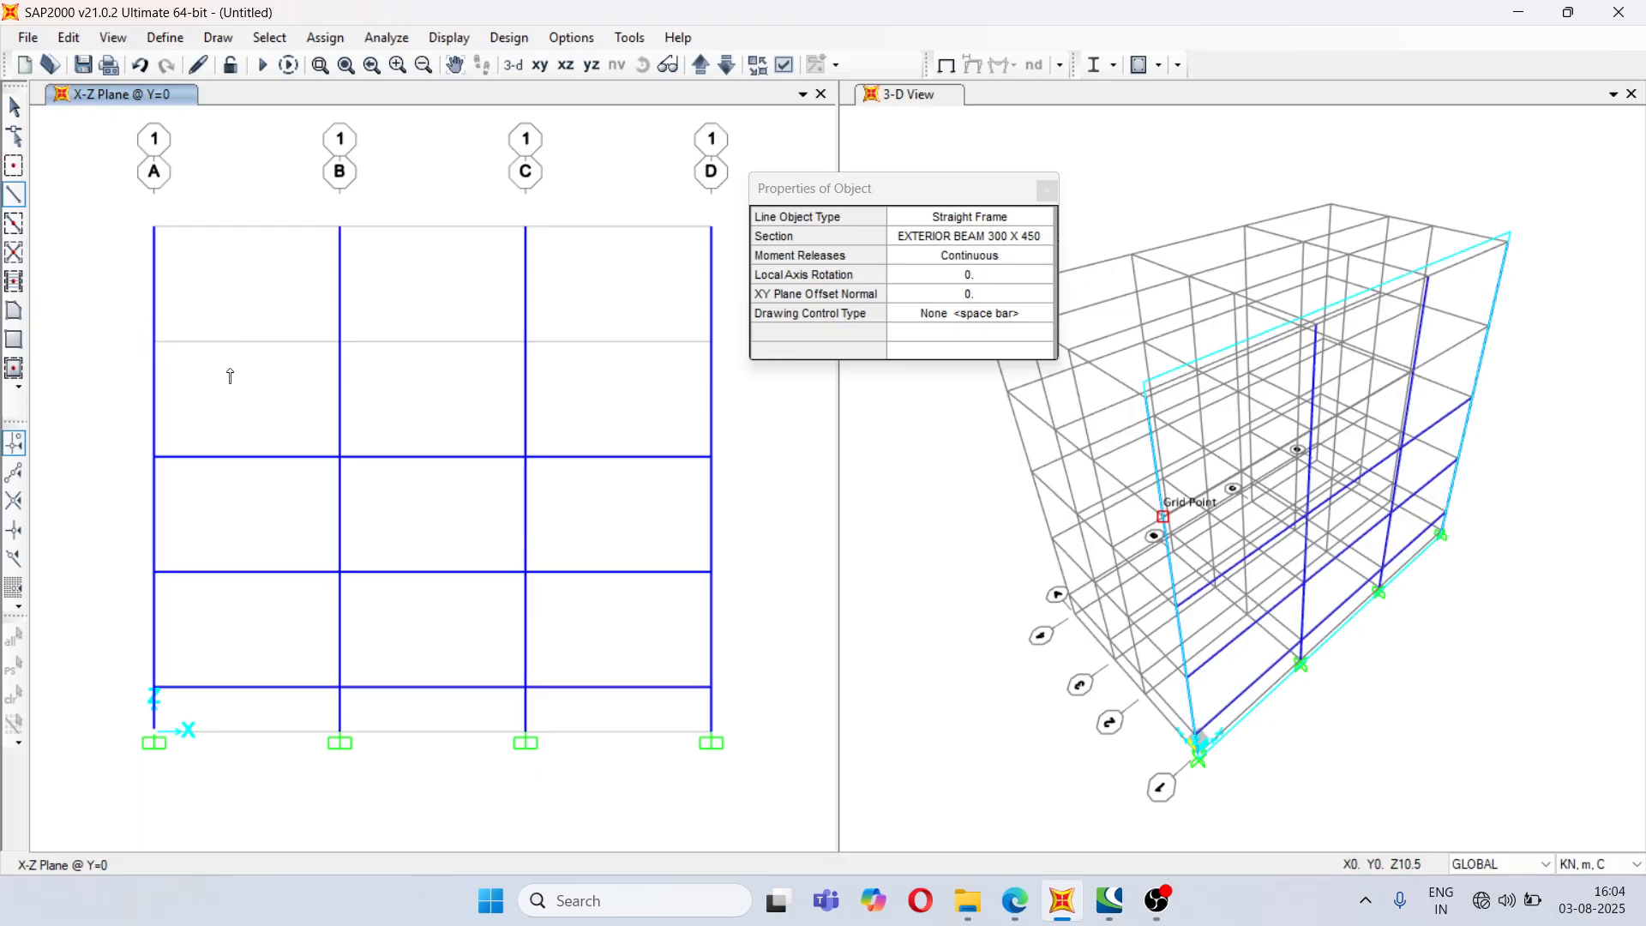
{"action": "left_click", "coordinate": [340, 341]}
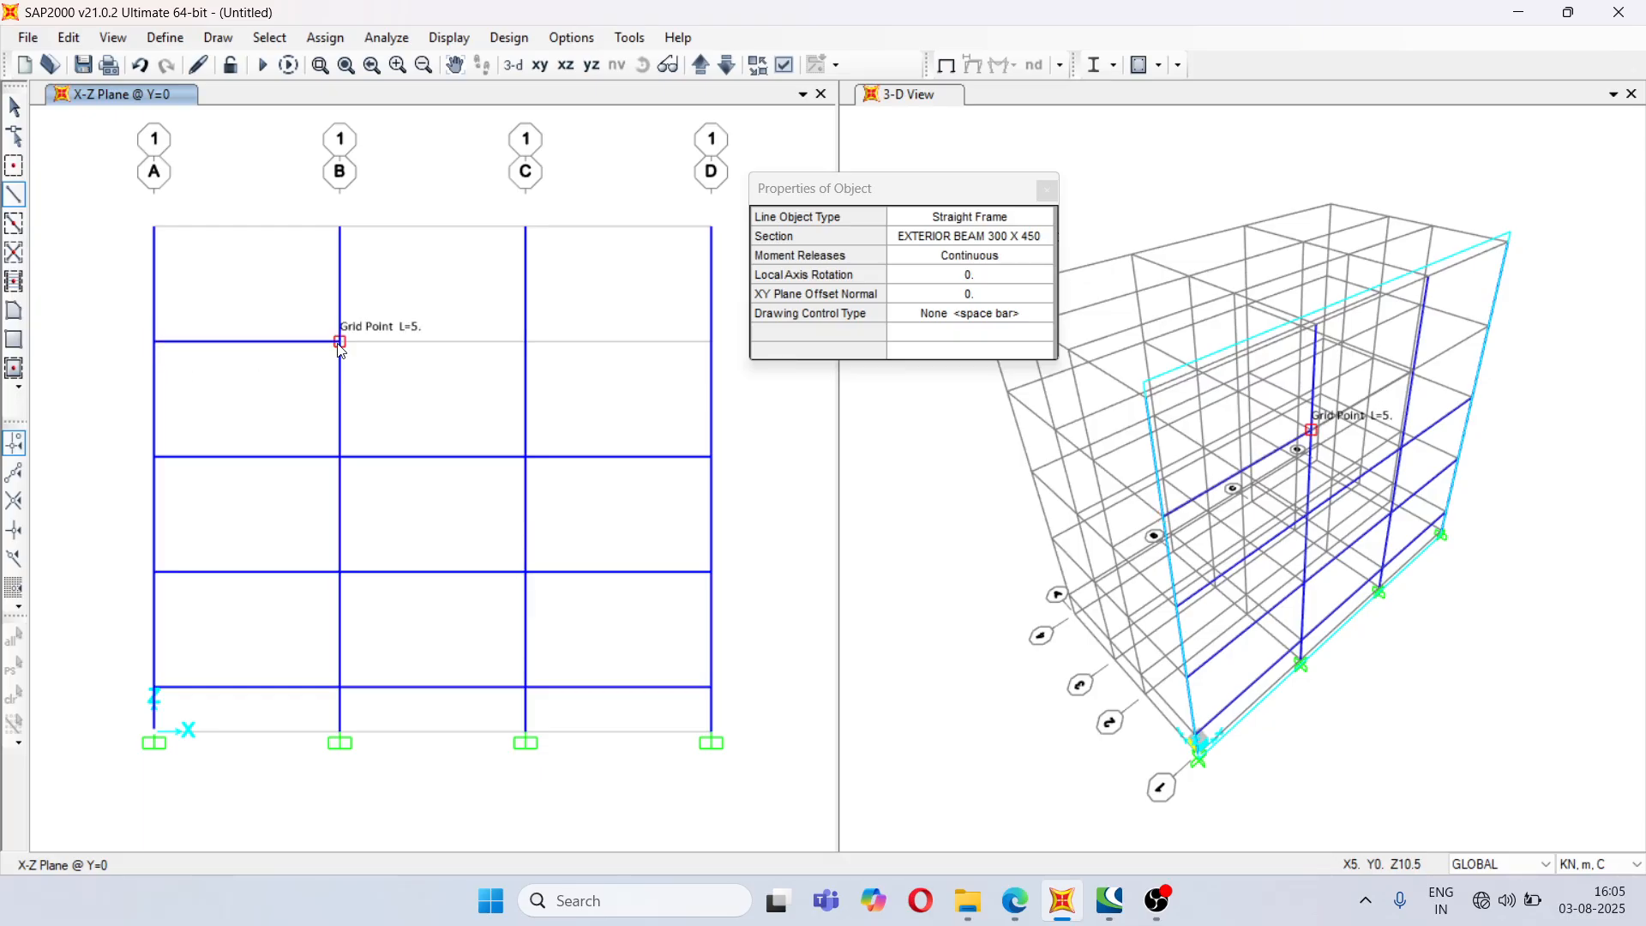
{"action": "left_click", "coordinate": [526, 341]}
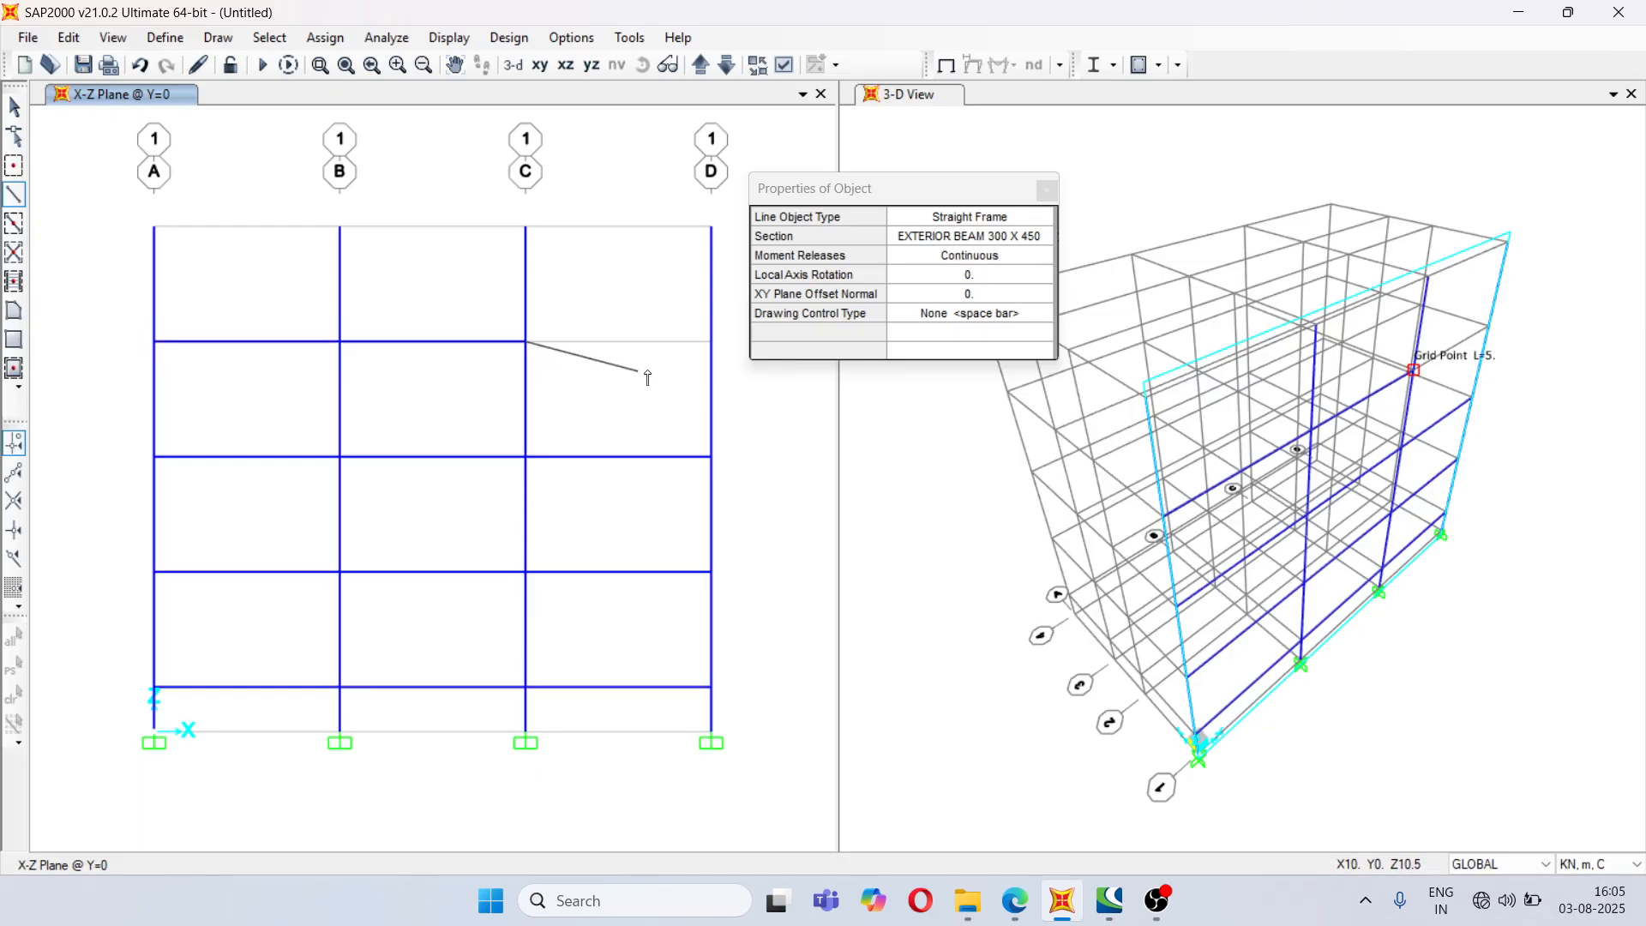
{"action": "left_click", "coordinate": [712, 341]}
{"action": "right_click", "coordinate": [660, 398]}
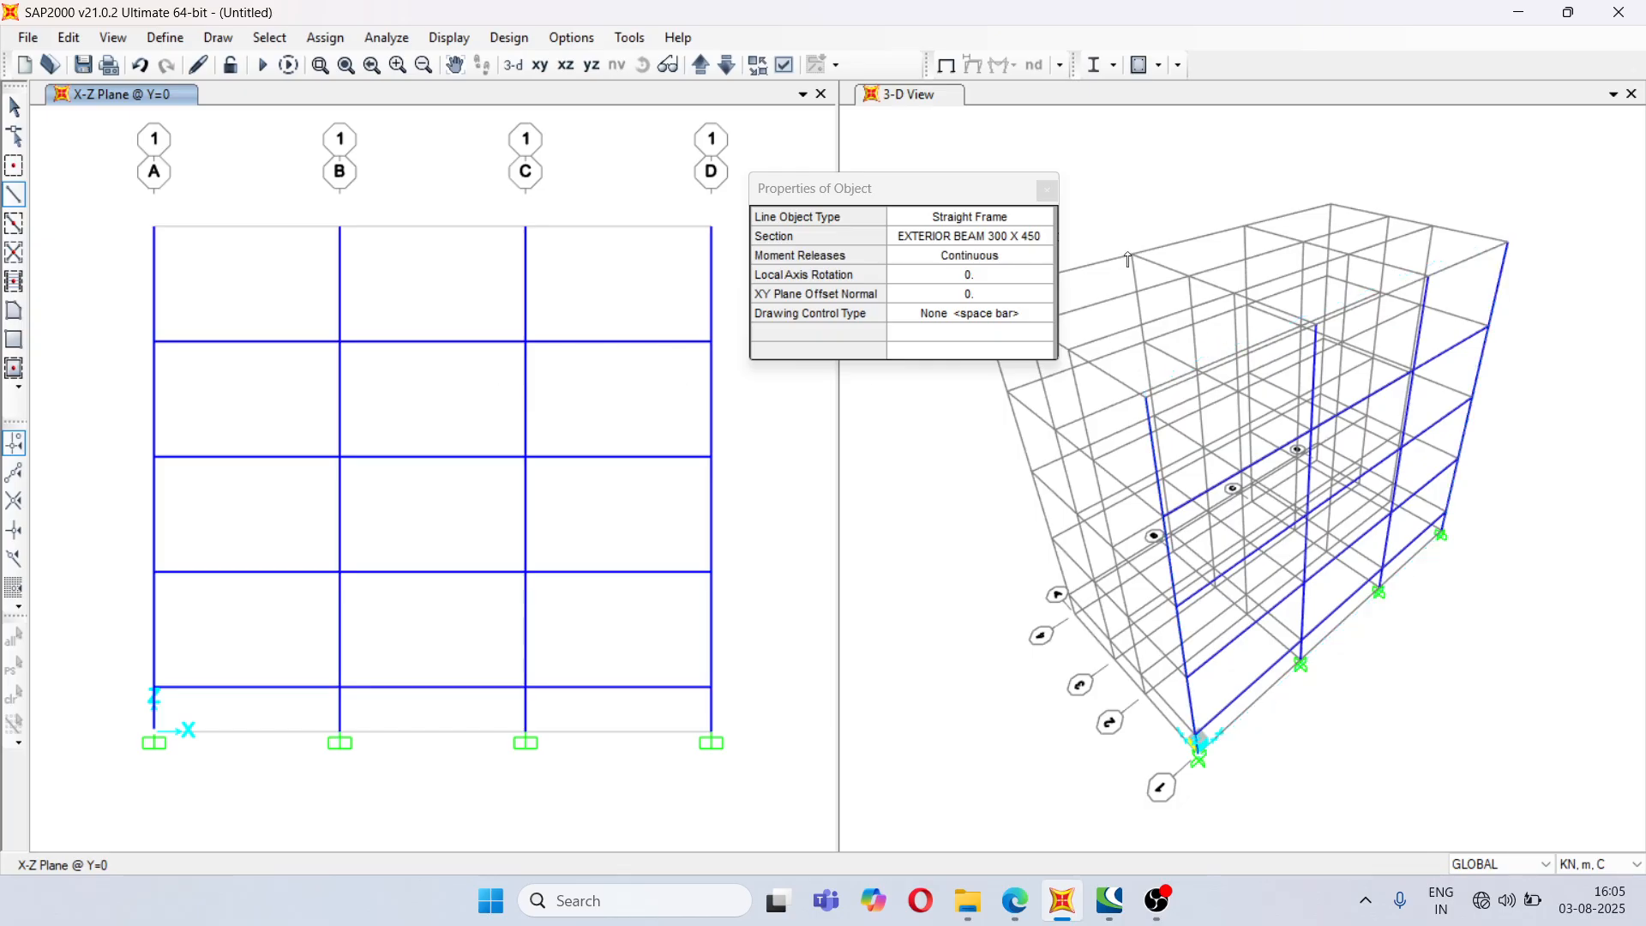
- Draw TERRACE EXTERIOR BEAM members bay by bay from grid line A to D at the Z=13.6 m roof level
{"action": "left_click", "coordinate": [1045, 241]}
{"action": "left_click", "coordinate": [1046, 241]}
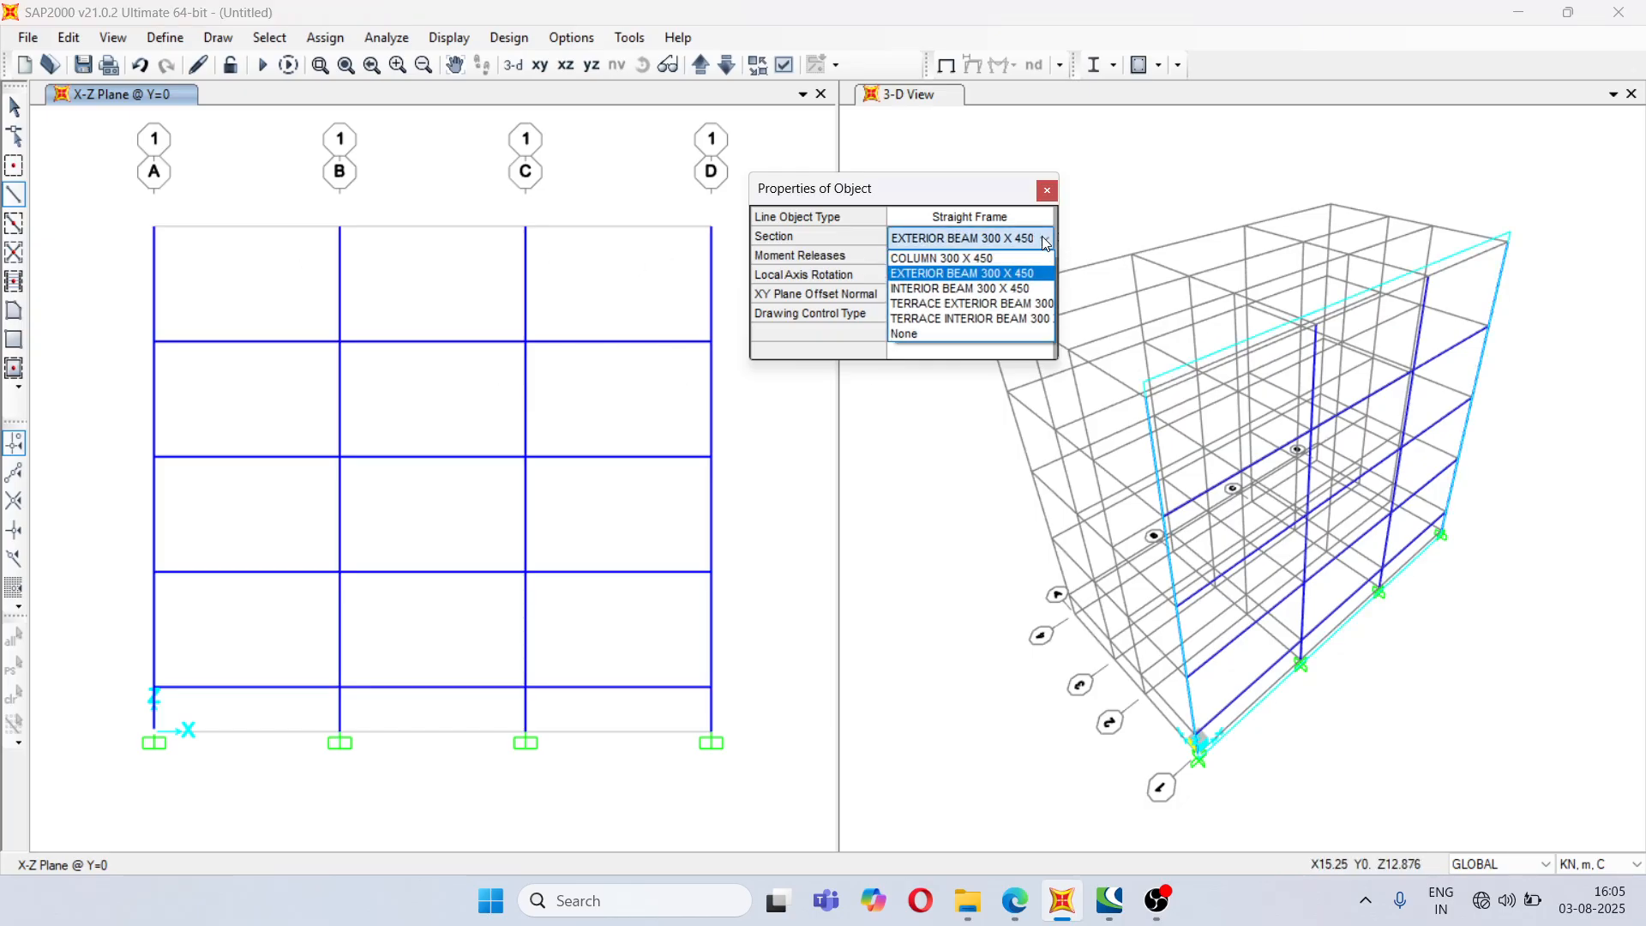
{"action": "left_click", "coordinate": [1012, 305]}
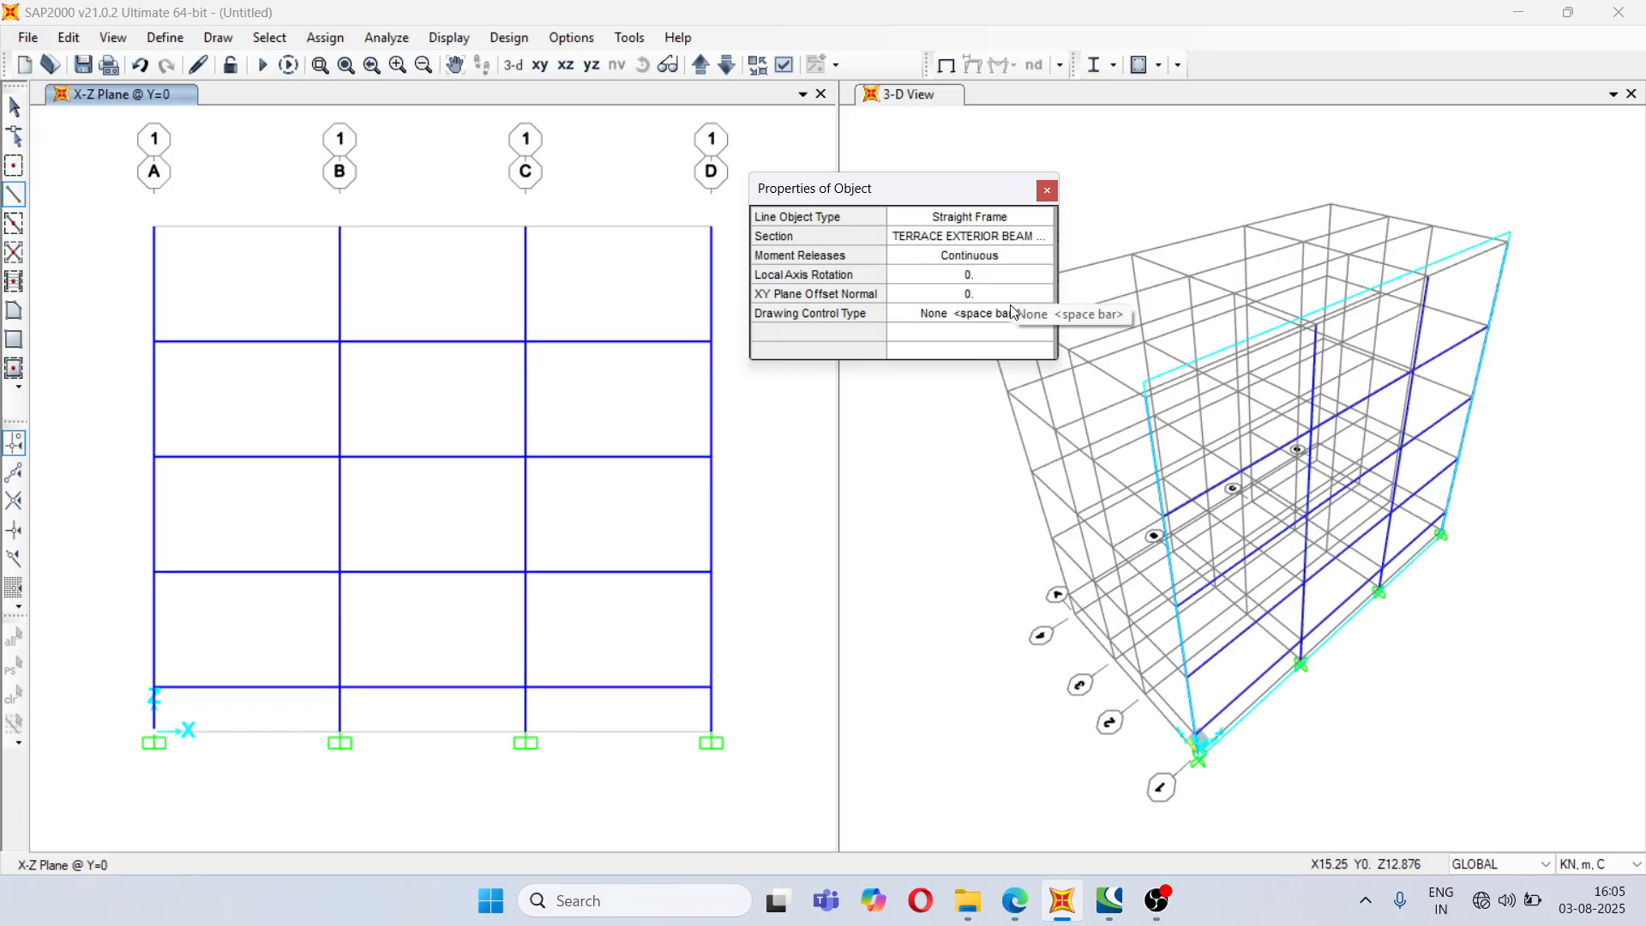
{"action": "left_click", "coordinate": [155, 227]}
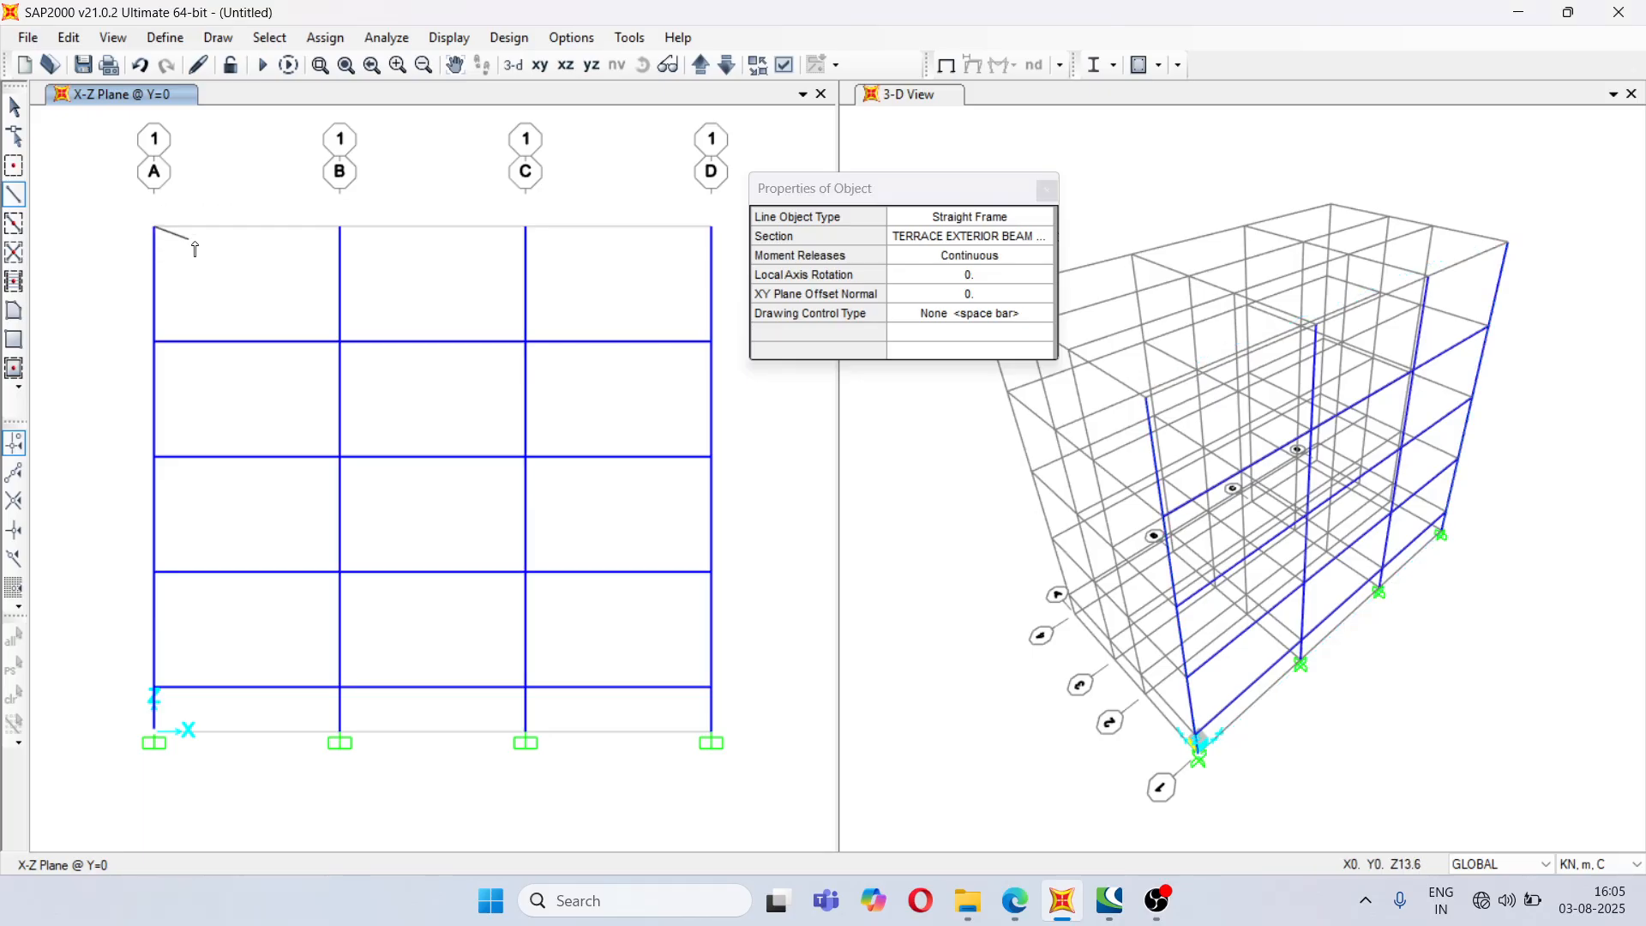
{"action": "left_click", "coordinate": [340, 227]}
{"action": "left_click", "coordinate": [525, 227]}
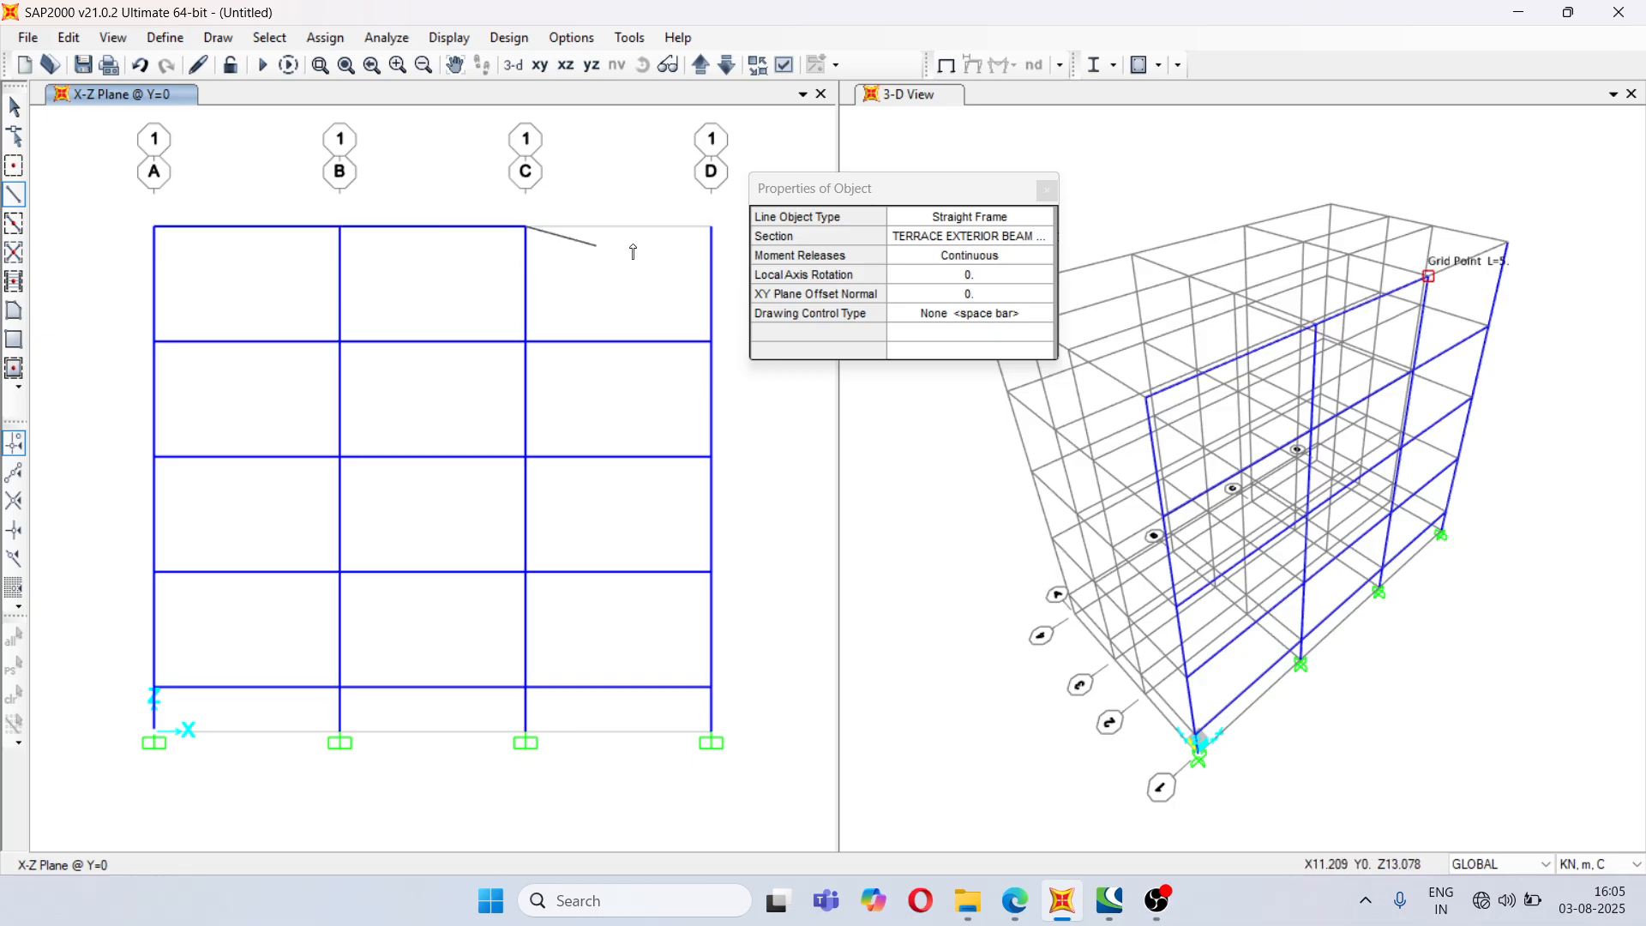
{"action": "left_click", "coordinate": [711, 227]}
{"action": "key", "text": "Escape"}
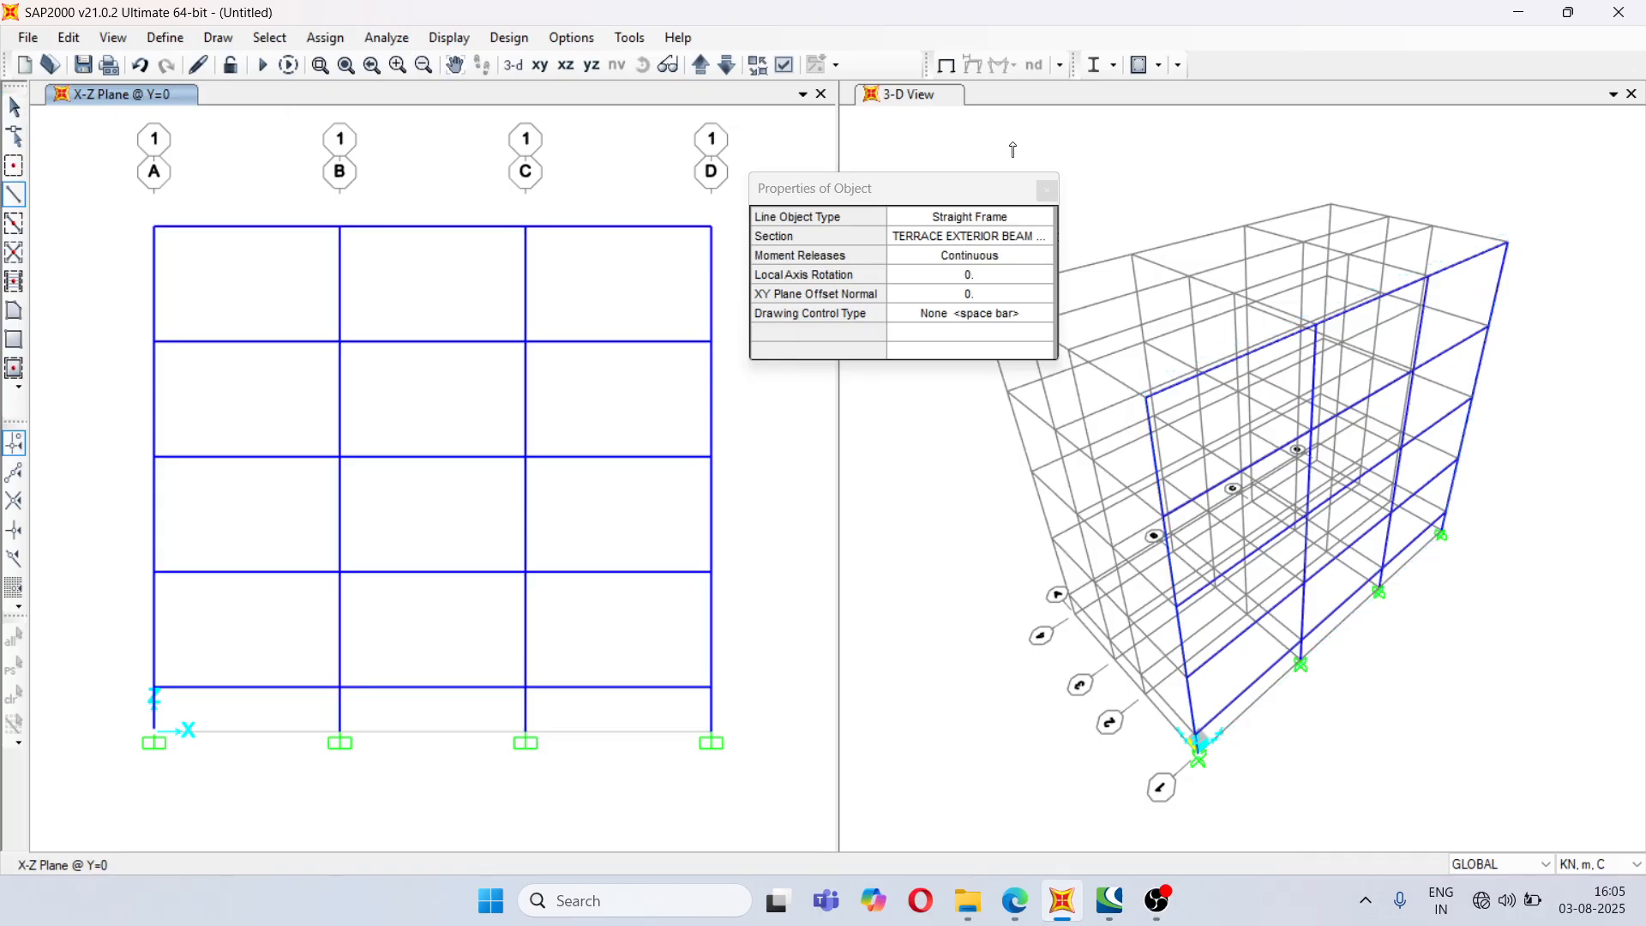
{"action": "key", "text": "Escape"}
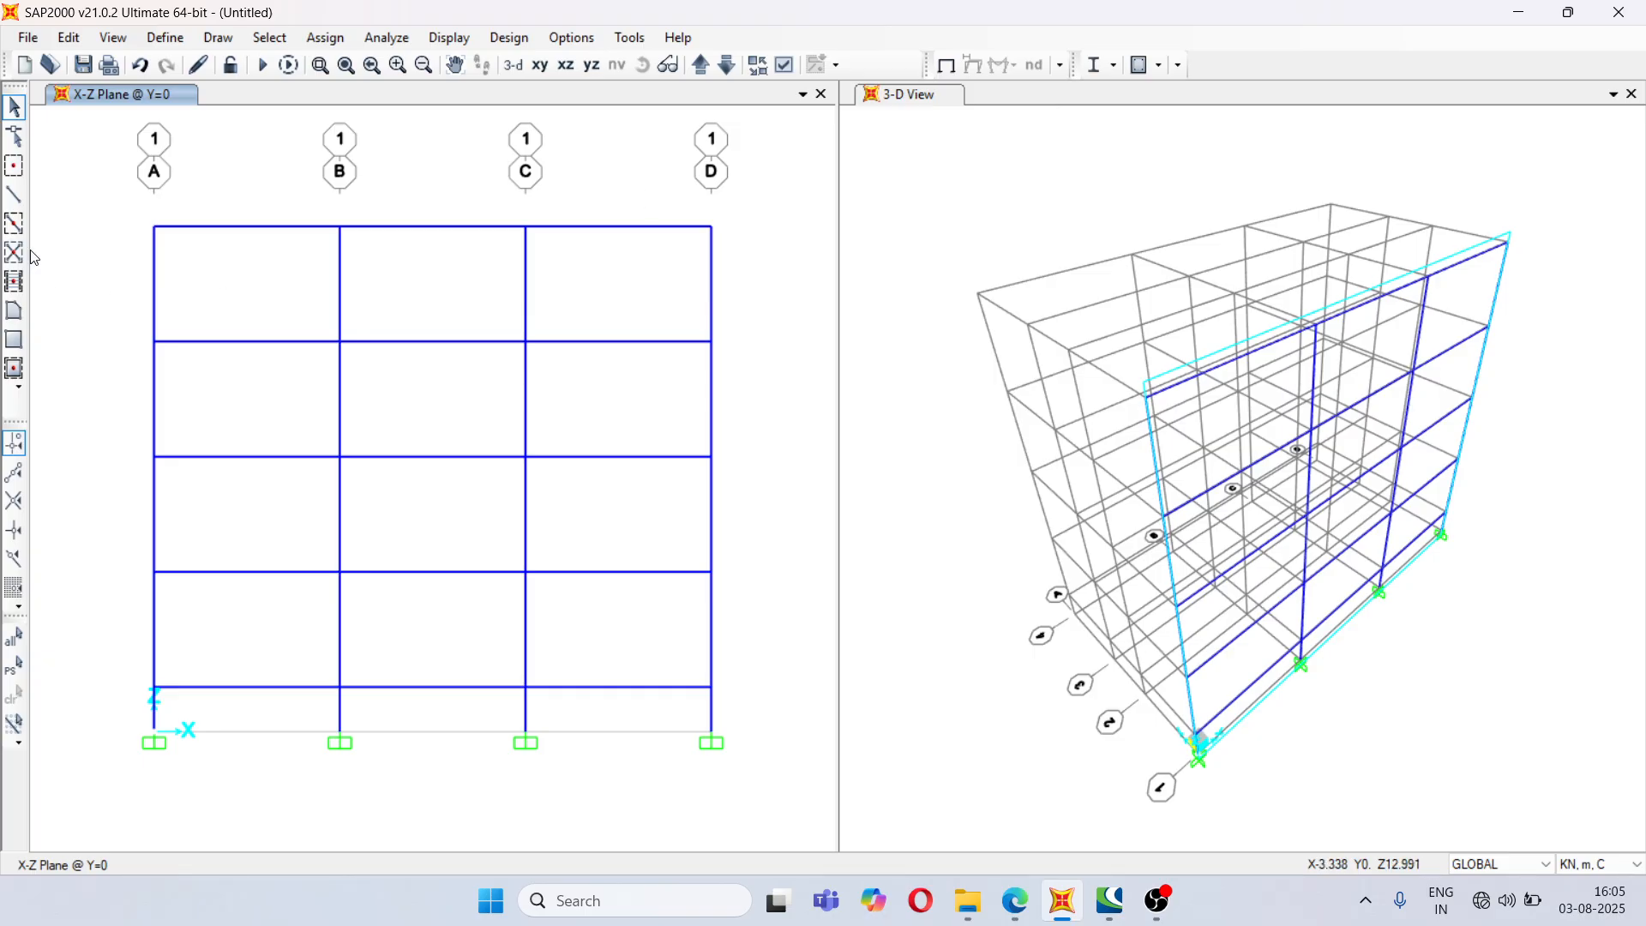
- Select the whole Y=0 frame with its joints and replicate it linearly once with dy = 8 m
{"action": "left_click_drag", "start_coordinate": [95, 195], "coordinate": [768, 801]}
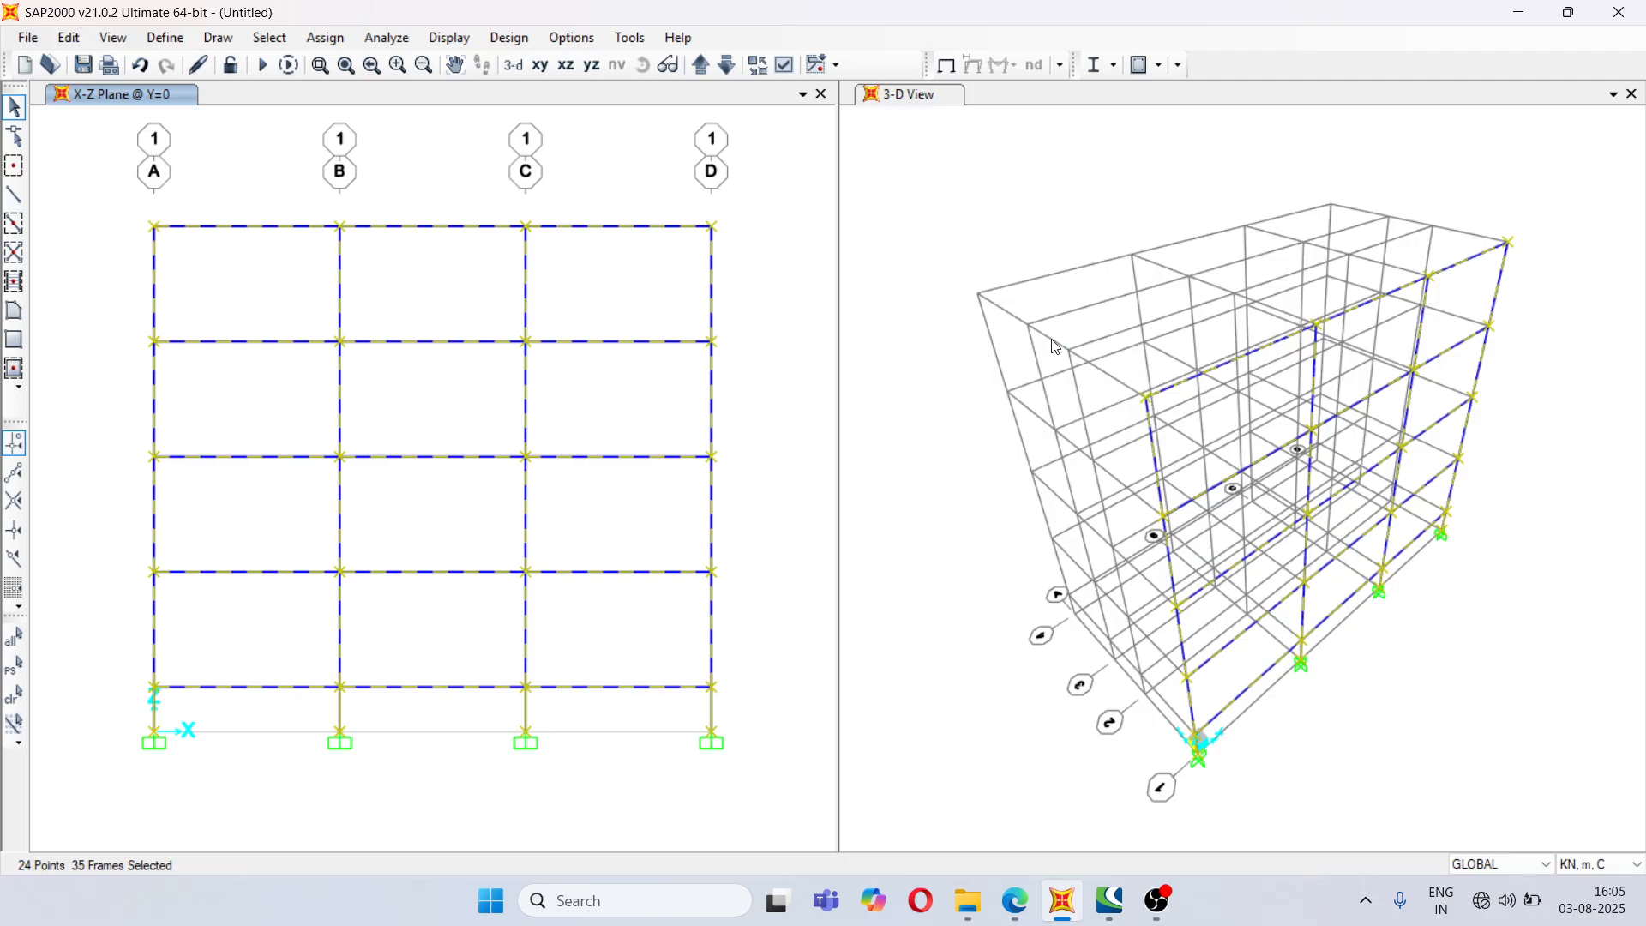
{"action": "left_click", "coordinate": [611, 279]}
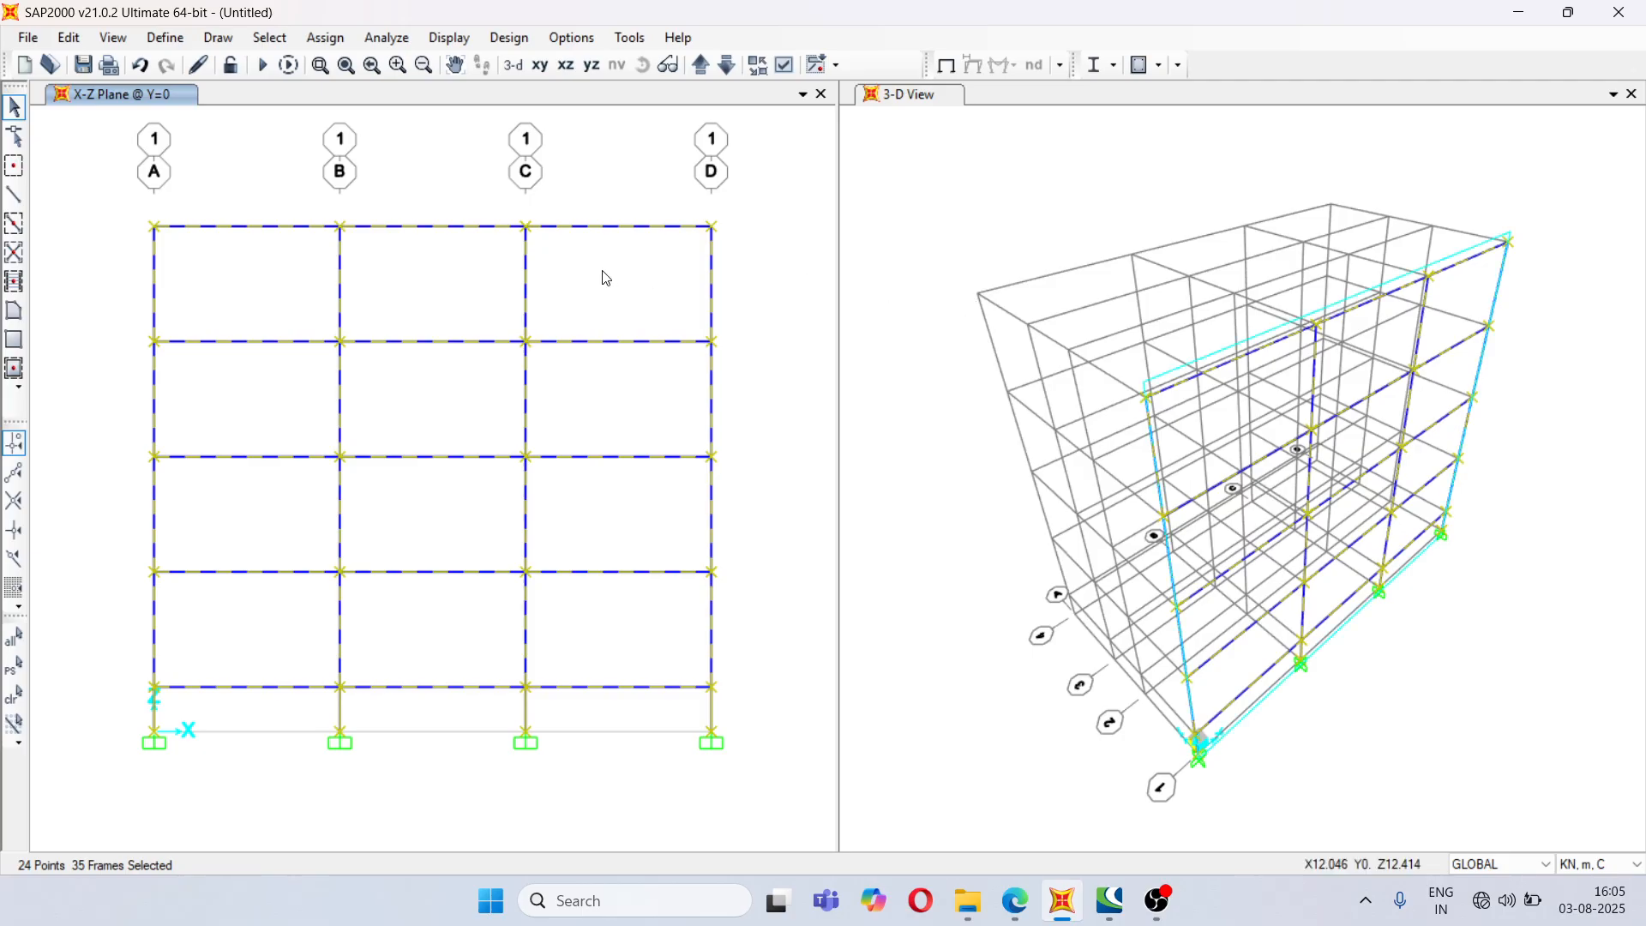
{"action": "left_click", "coordinate": [1014, 609]}
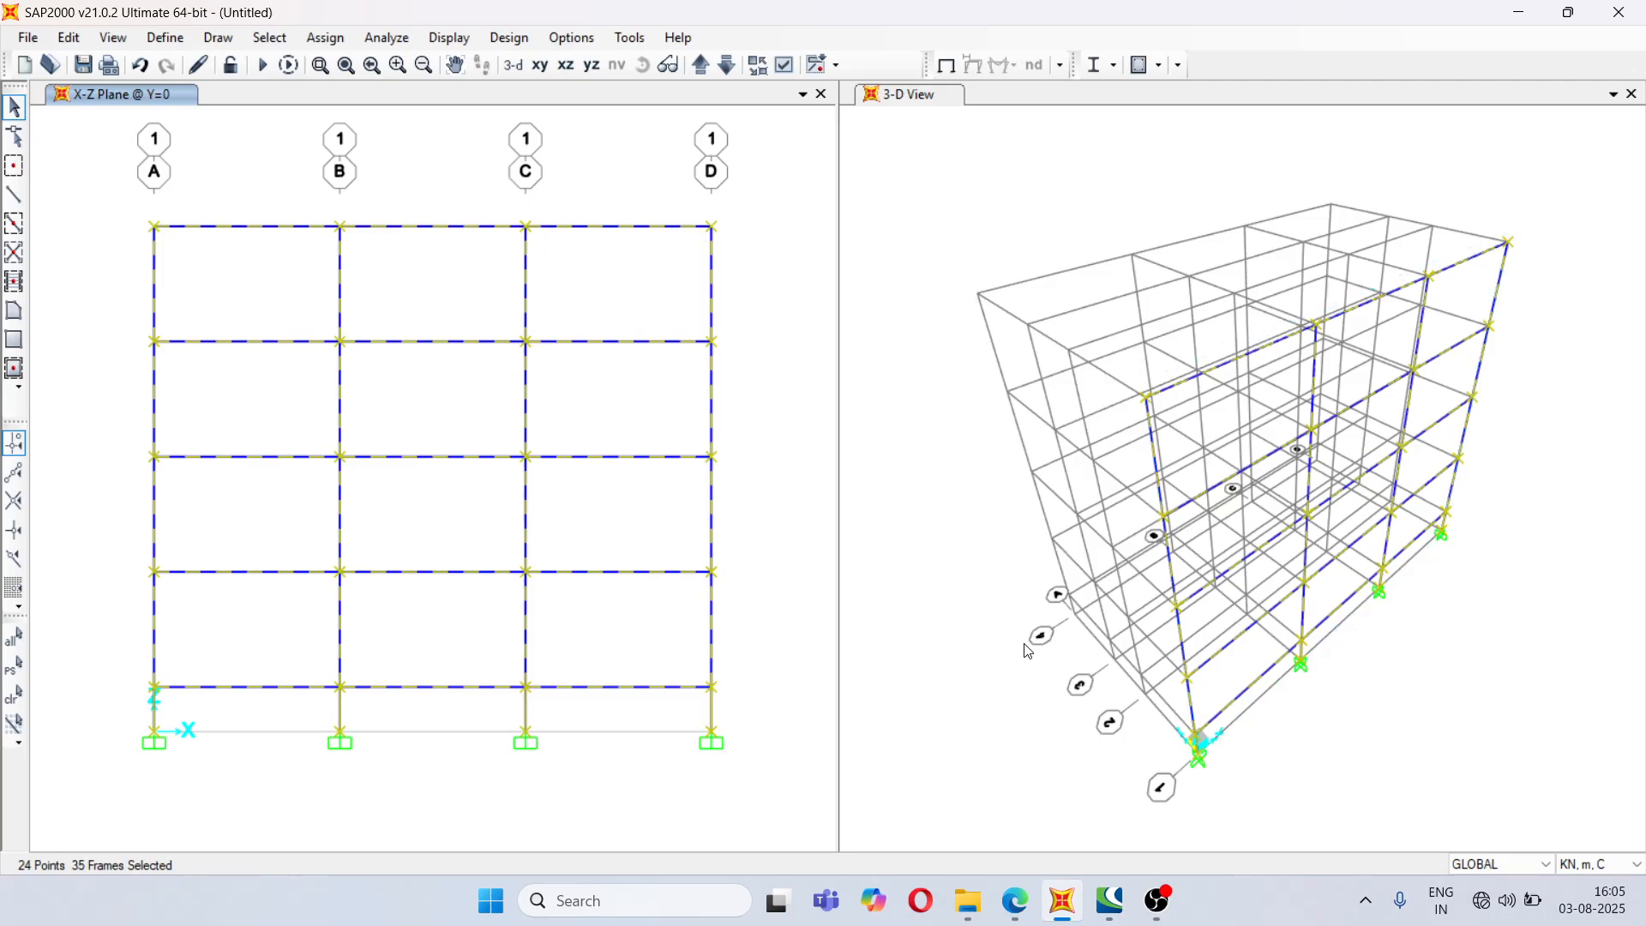
{"action": "left_click", "coordinate": [610, 331]}
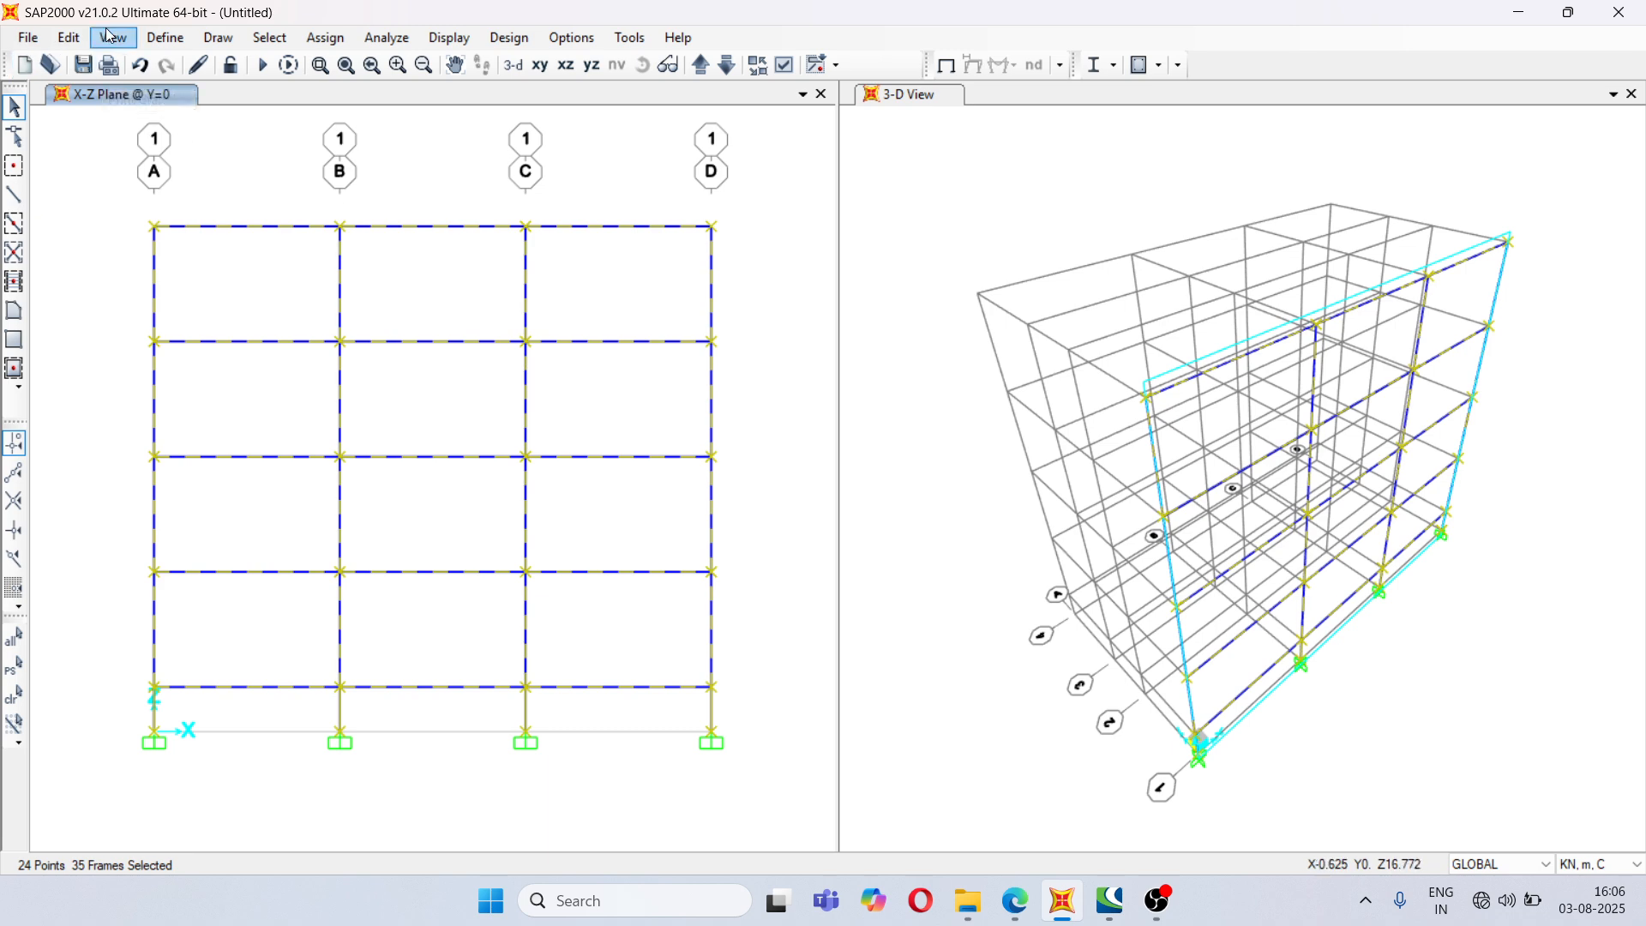
{"action": "left_click", "coordinate": [72, 39]}
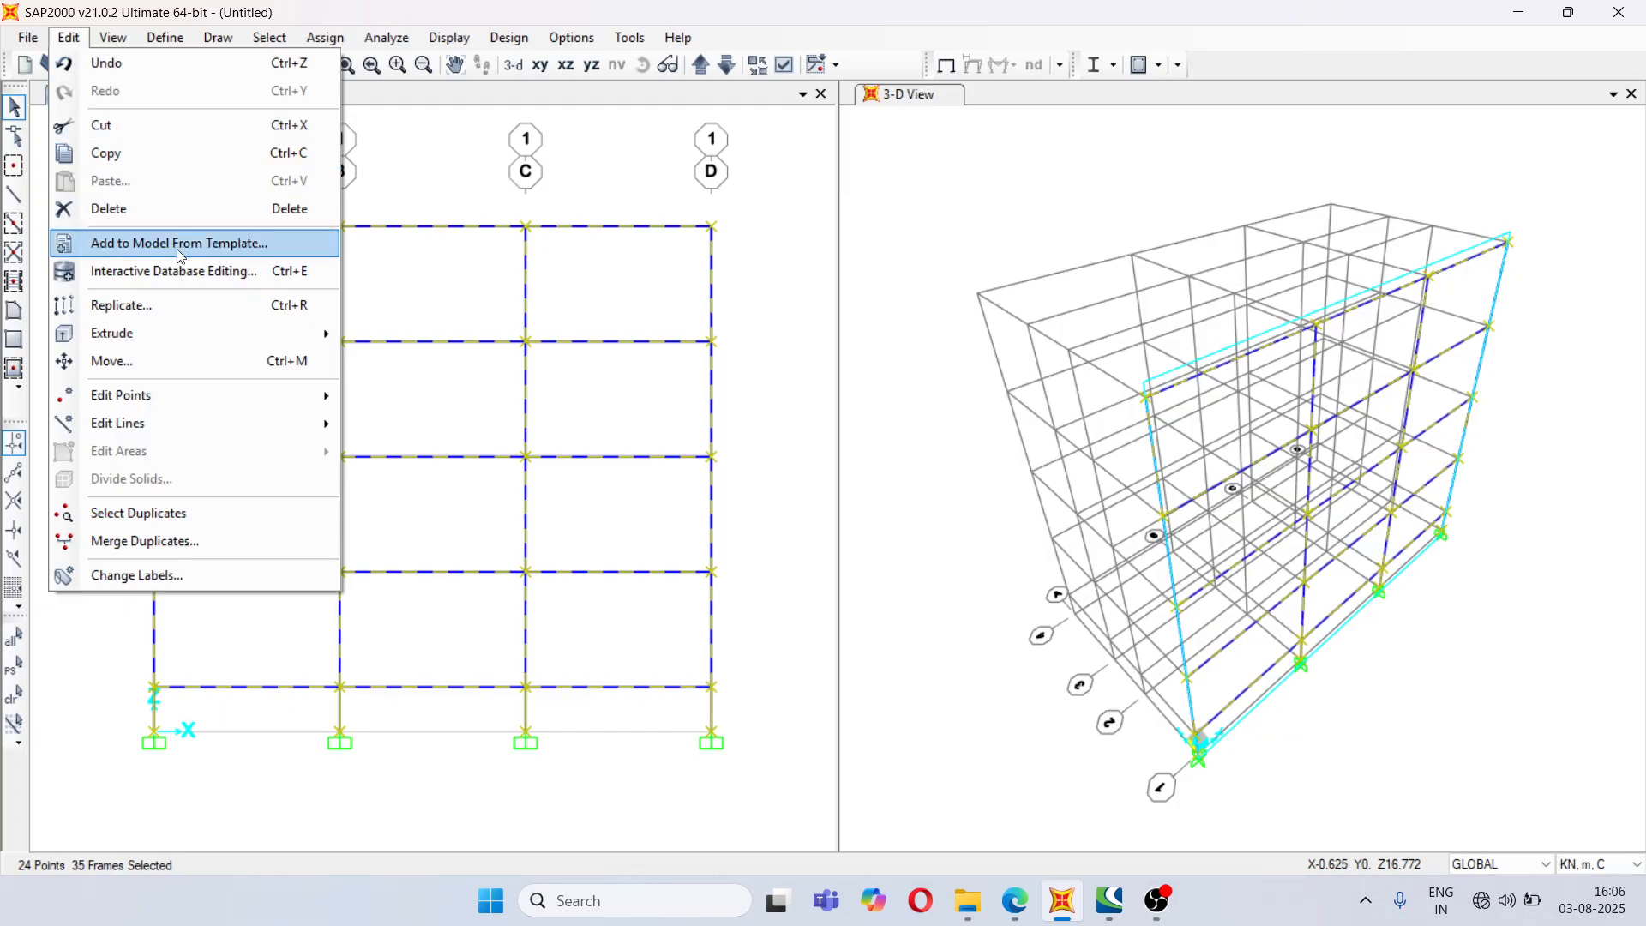
{"action": "left_click", "coordinate": [144, 305]}
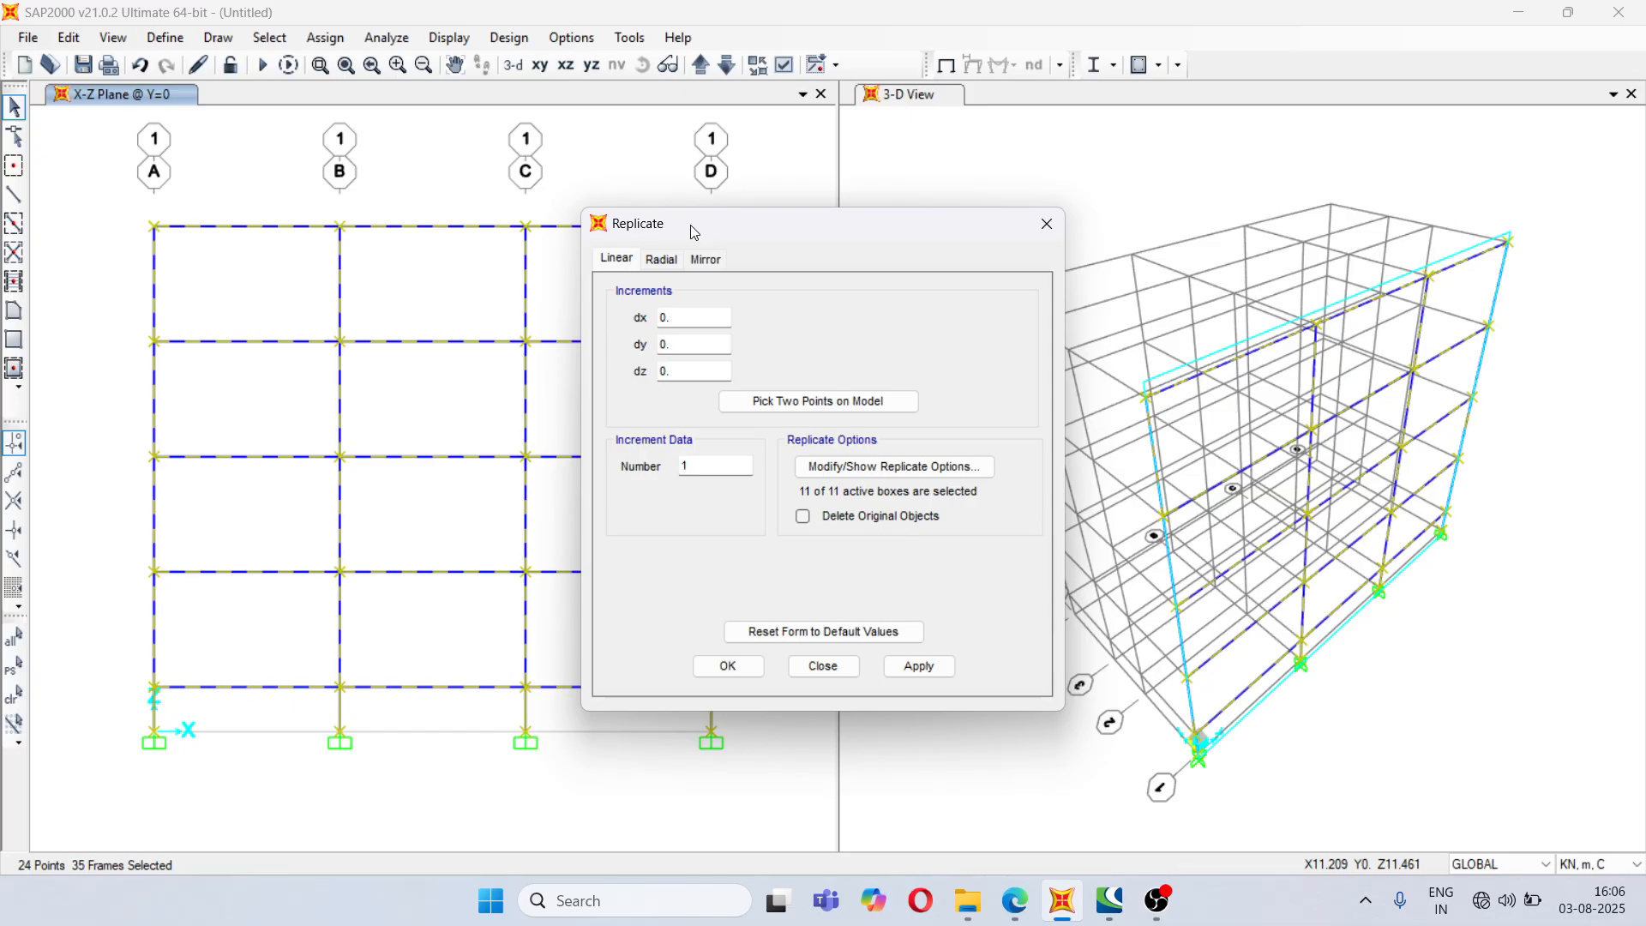
{"action": "left_click_drag", "start_coordinate": [695, 232], "coordinate": [456, 103]}
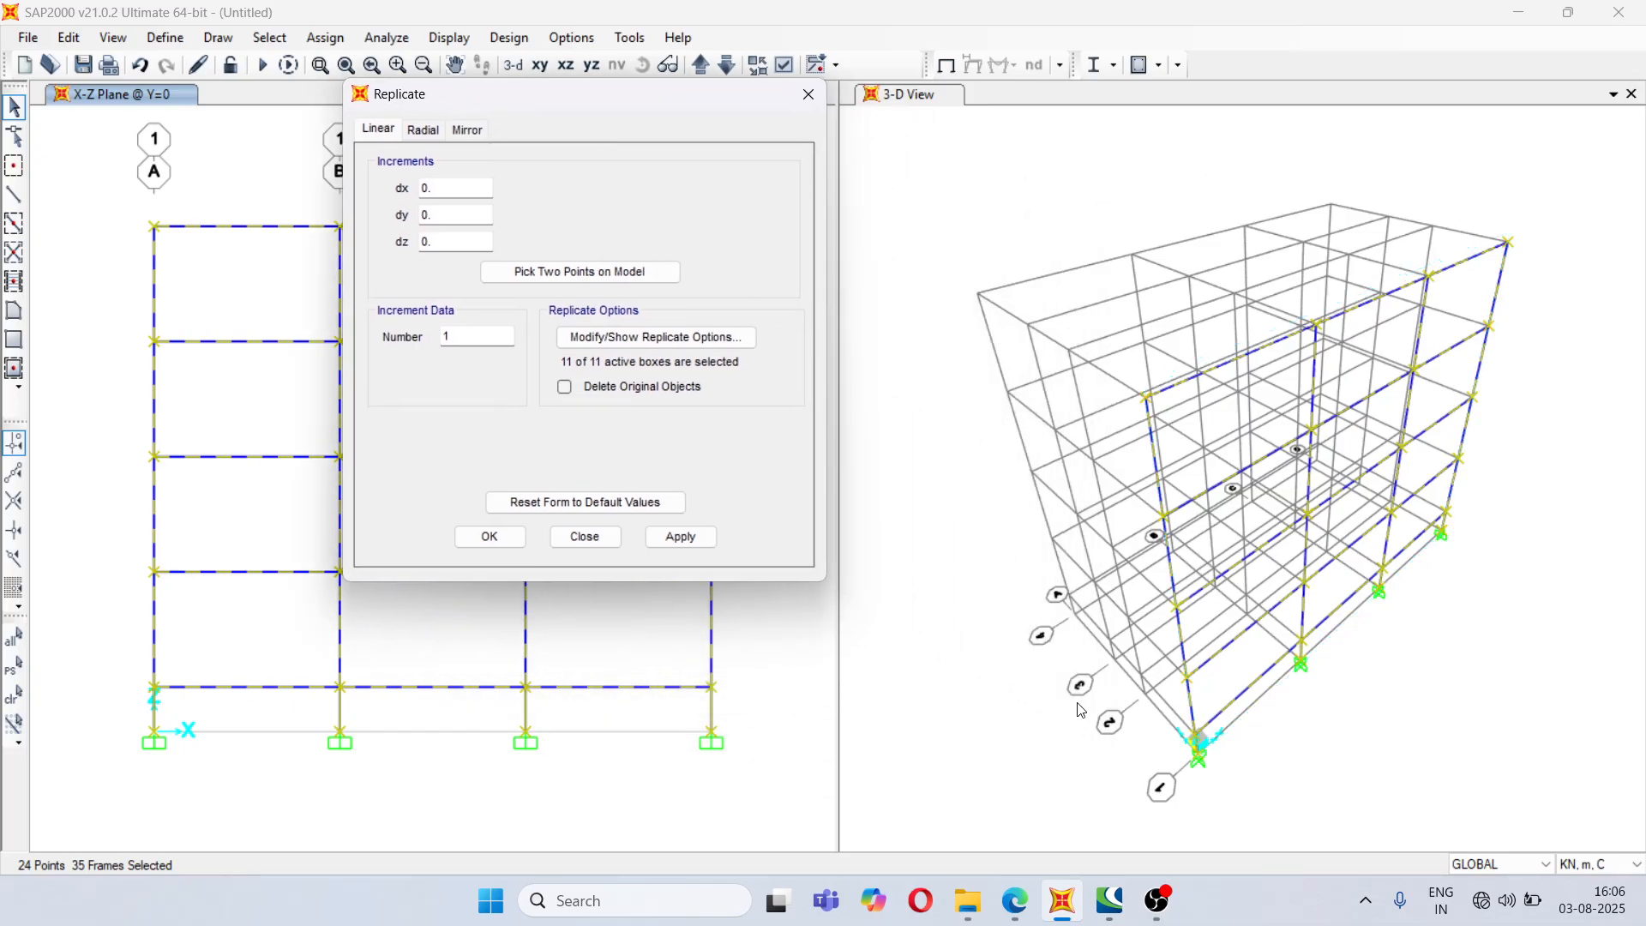
{"action": "scroll", "coordinate": [1231, 801], "scroll_direction": "up", "scroll_amount": 2}
{"action": "scroll", "coordinate": [1213, 787], "scroll_direction": "up", "scroll_amount": 3}
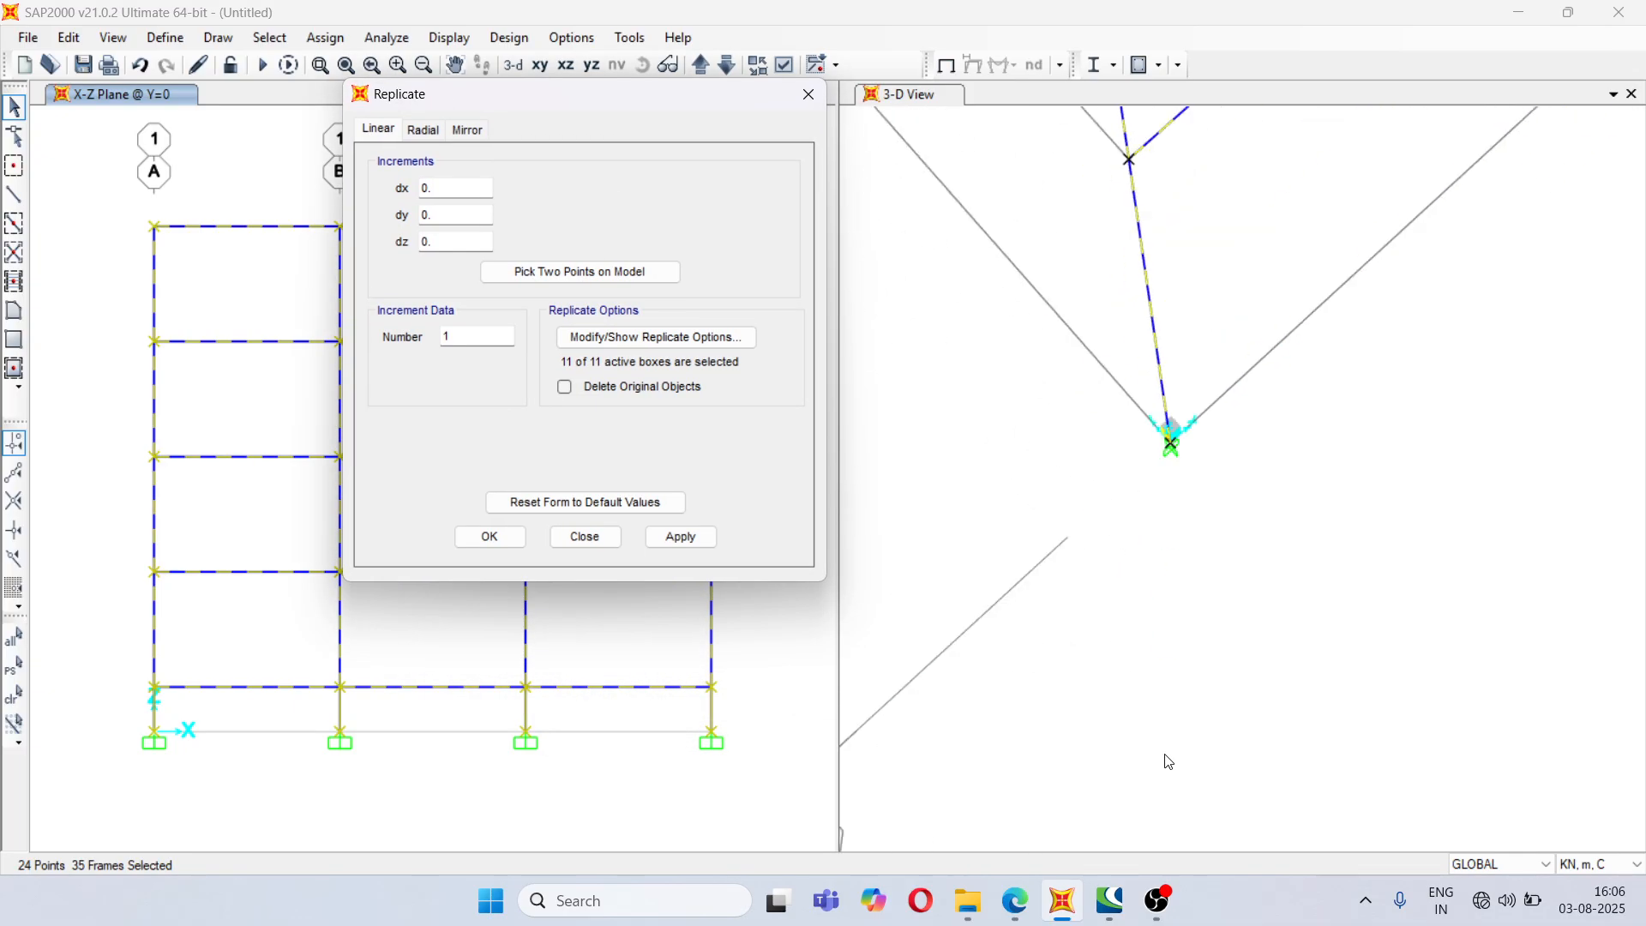
{"action": "scroll", "coordinate": [1169, 751], "scroll_direction": "down", "scroll_amount": 4}
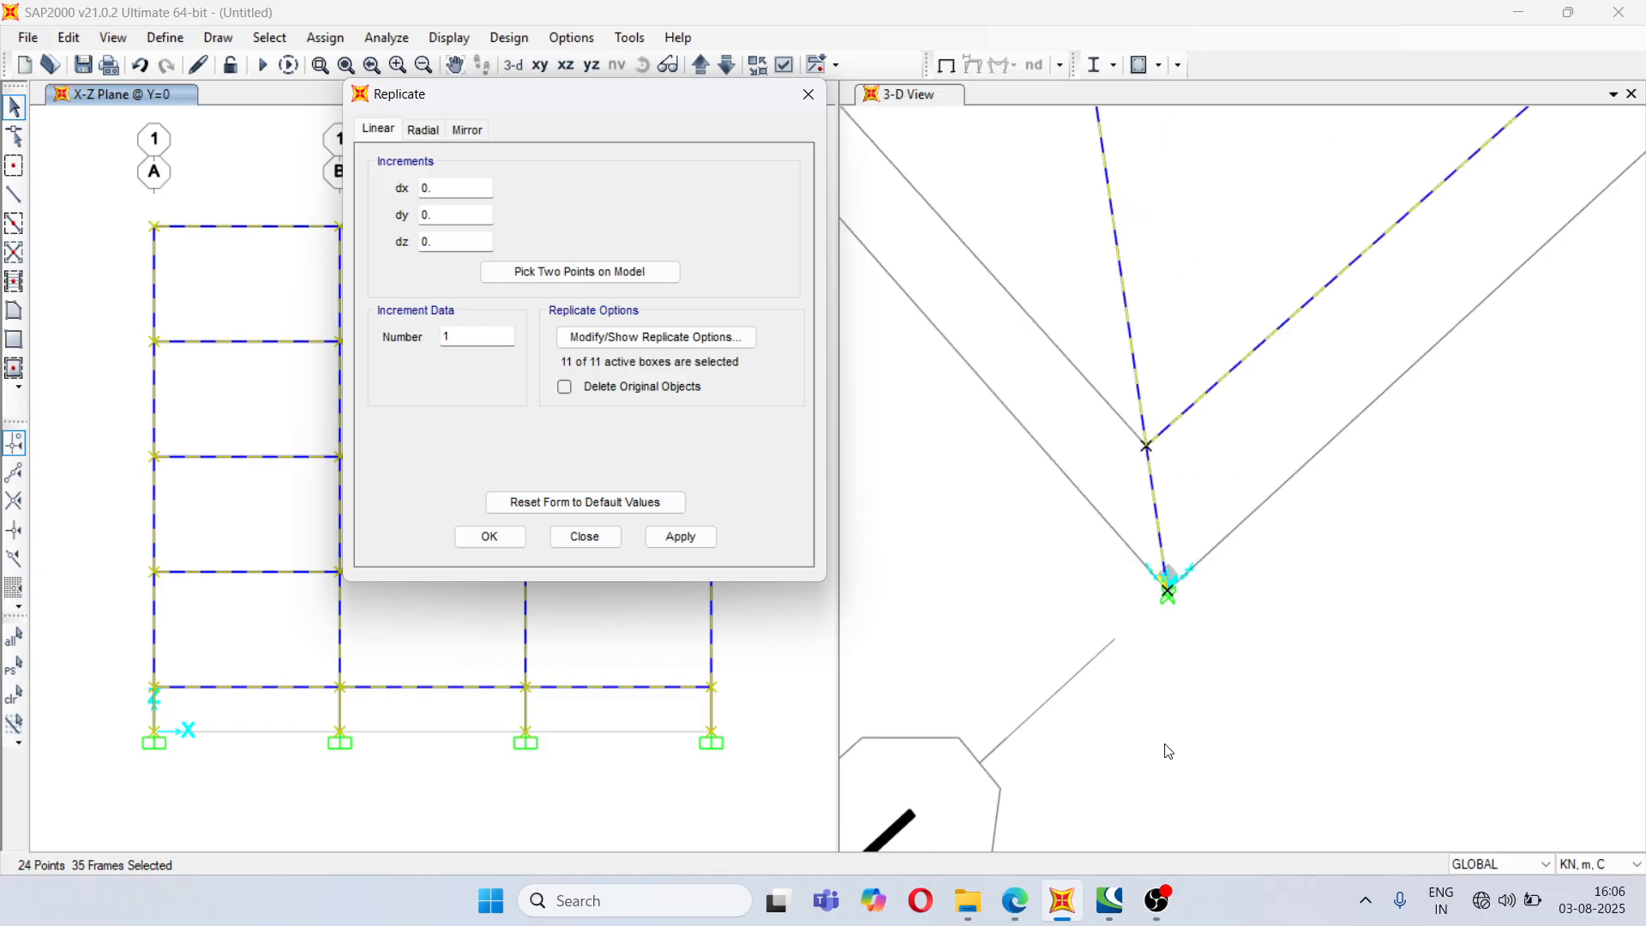
{"action": "scroll", "coordinate": [1169, 751], "scroll_direction": "down", "scroll_amount": 2}
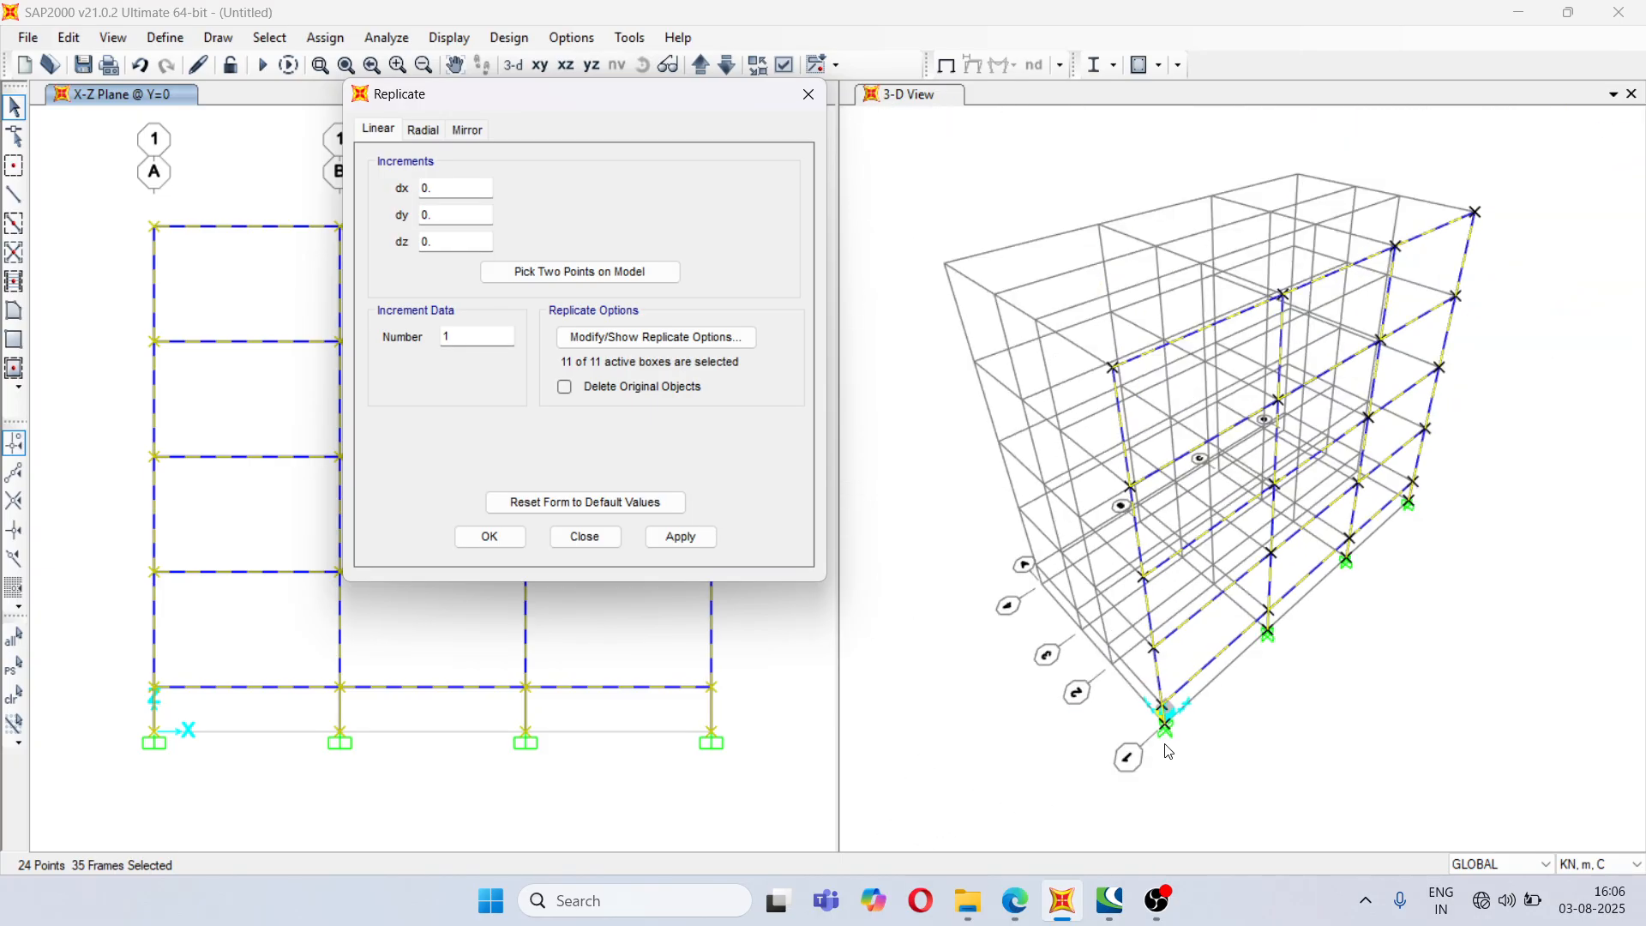
{"action": "double_click", "coordinate": [457, 216]}
{"action": "type", "text": "8"}
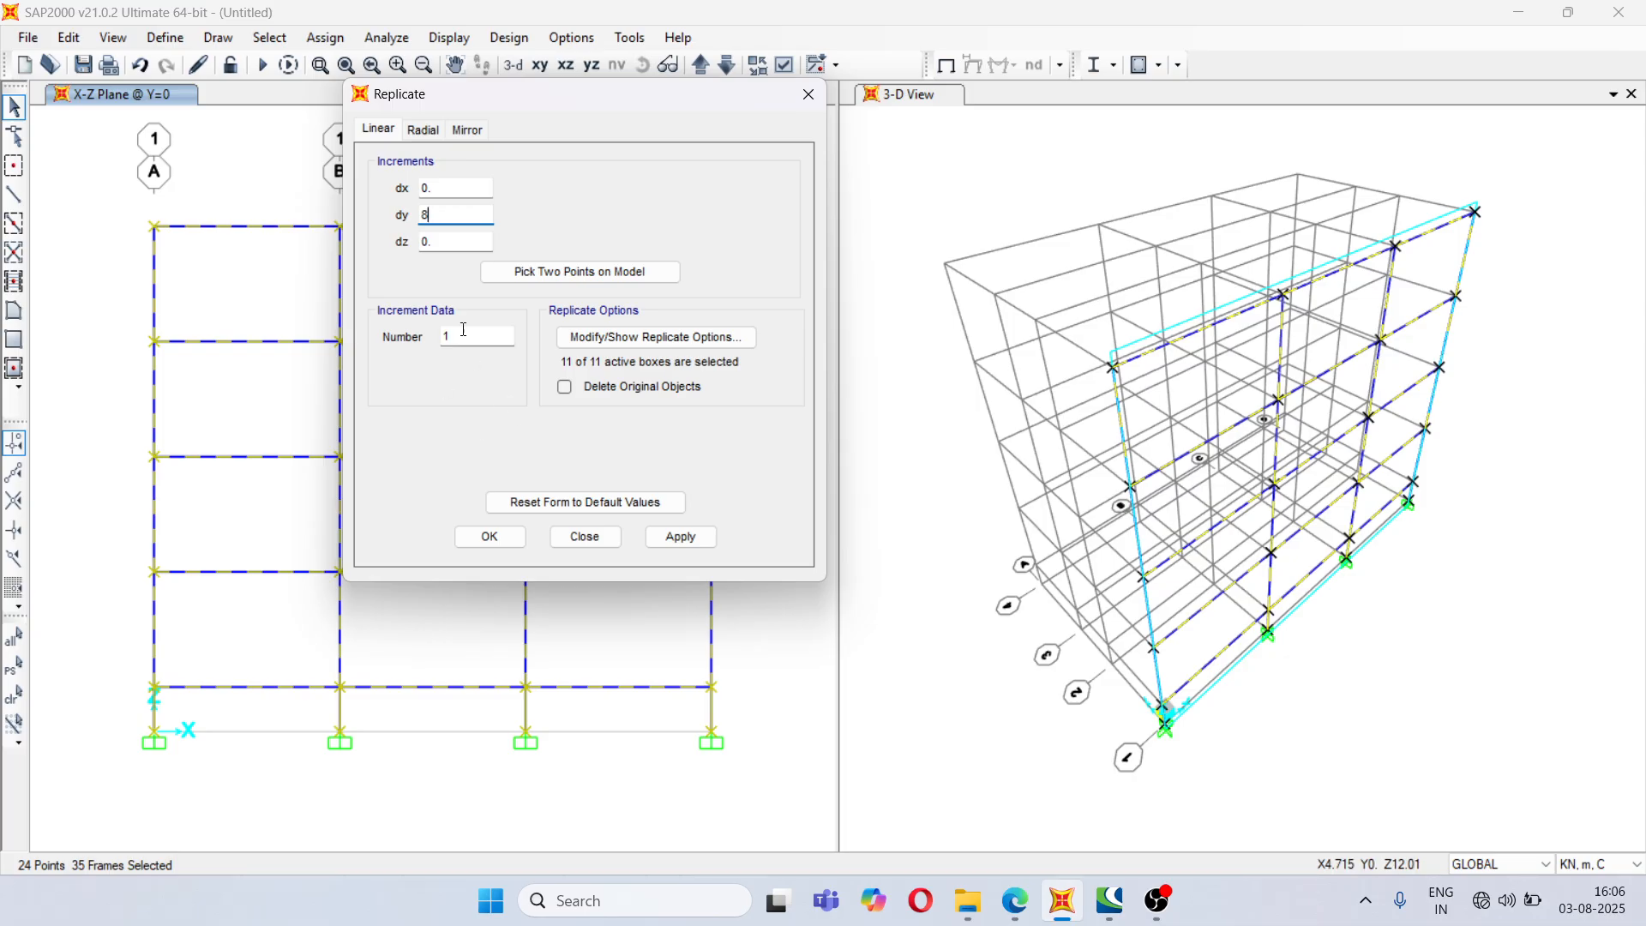
{"action": "left_click", "coordinate": [697, 538]}
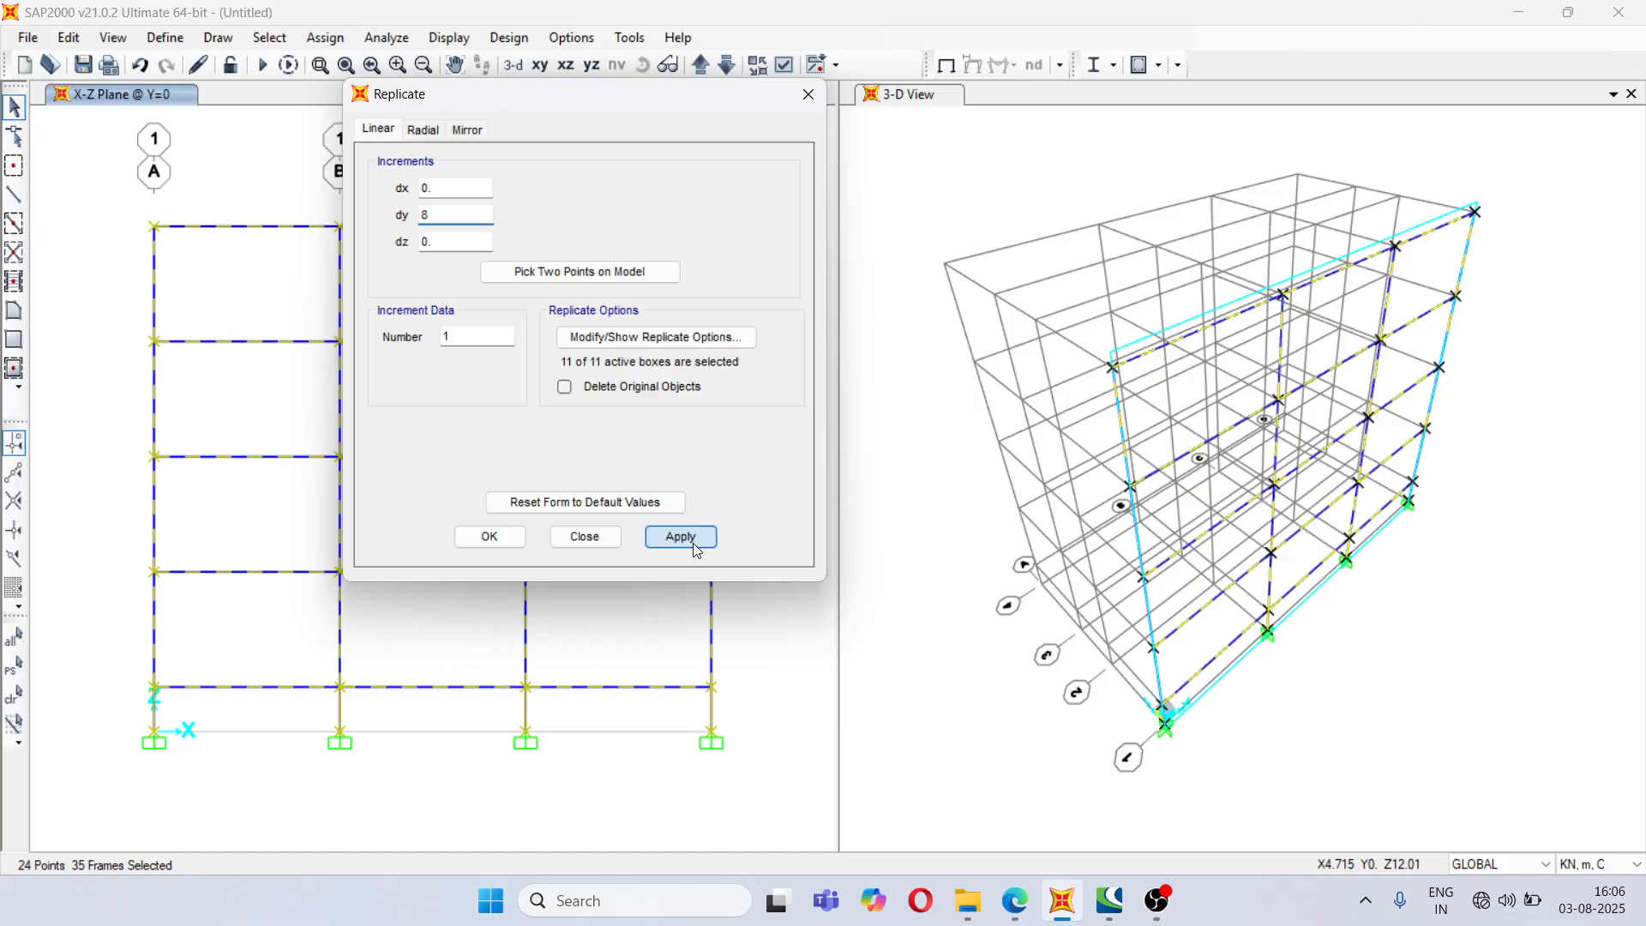
{"action": "left_click", "coordinate": [490, 537]}
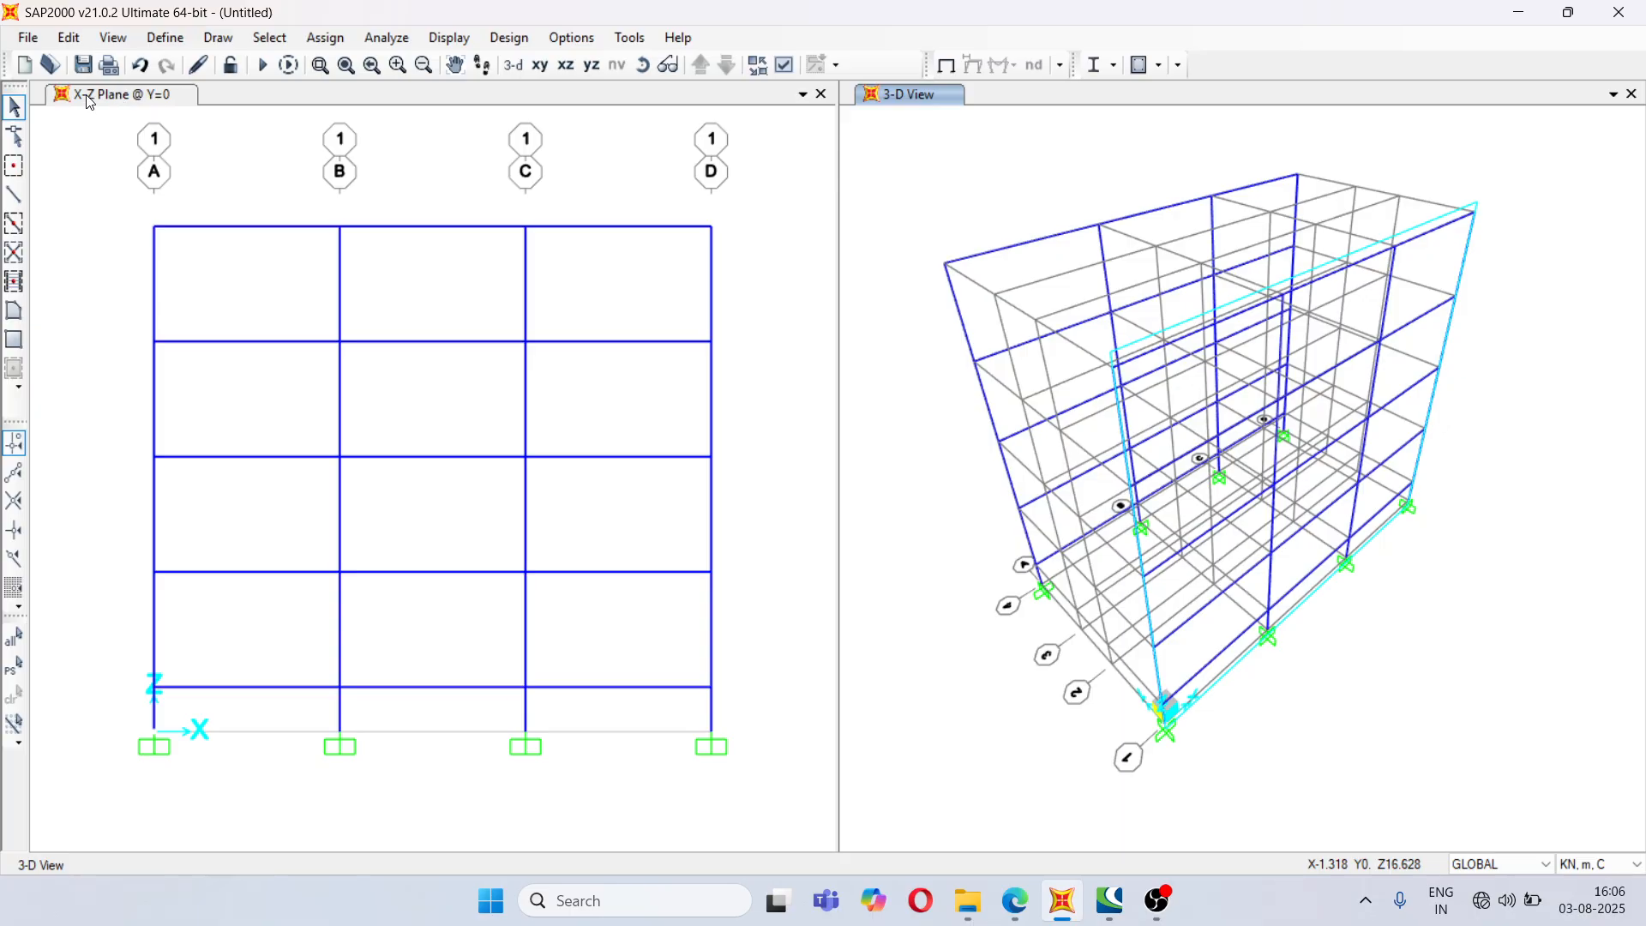
- In the X-Z plane at Y=3, draw COLUMN 300 X 450 members storey by storey on grid line A from the base to Z=13.6 m
{"action": "left_click", "coordinate": [169, 99]}
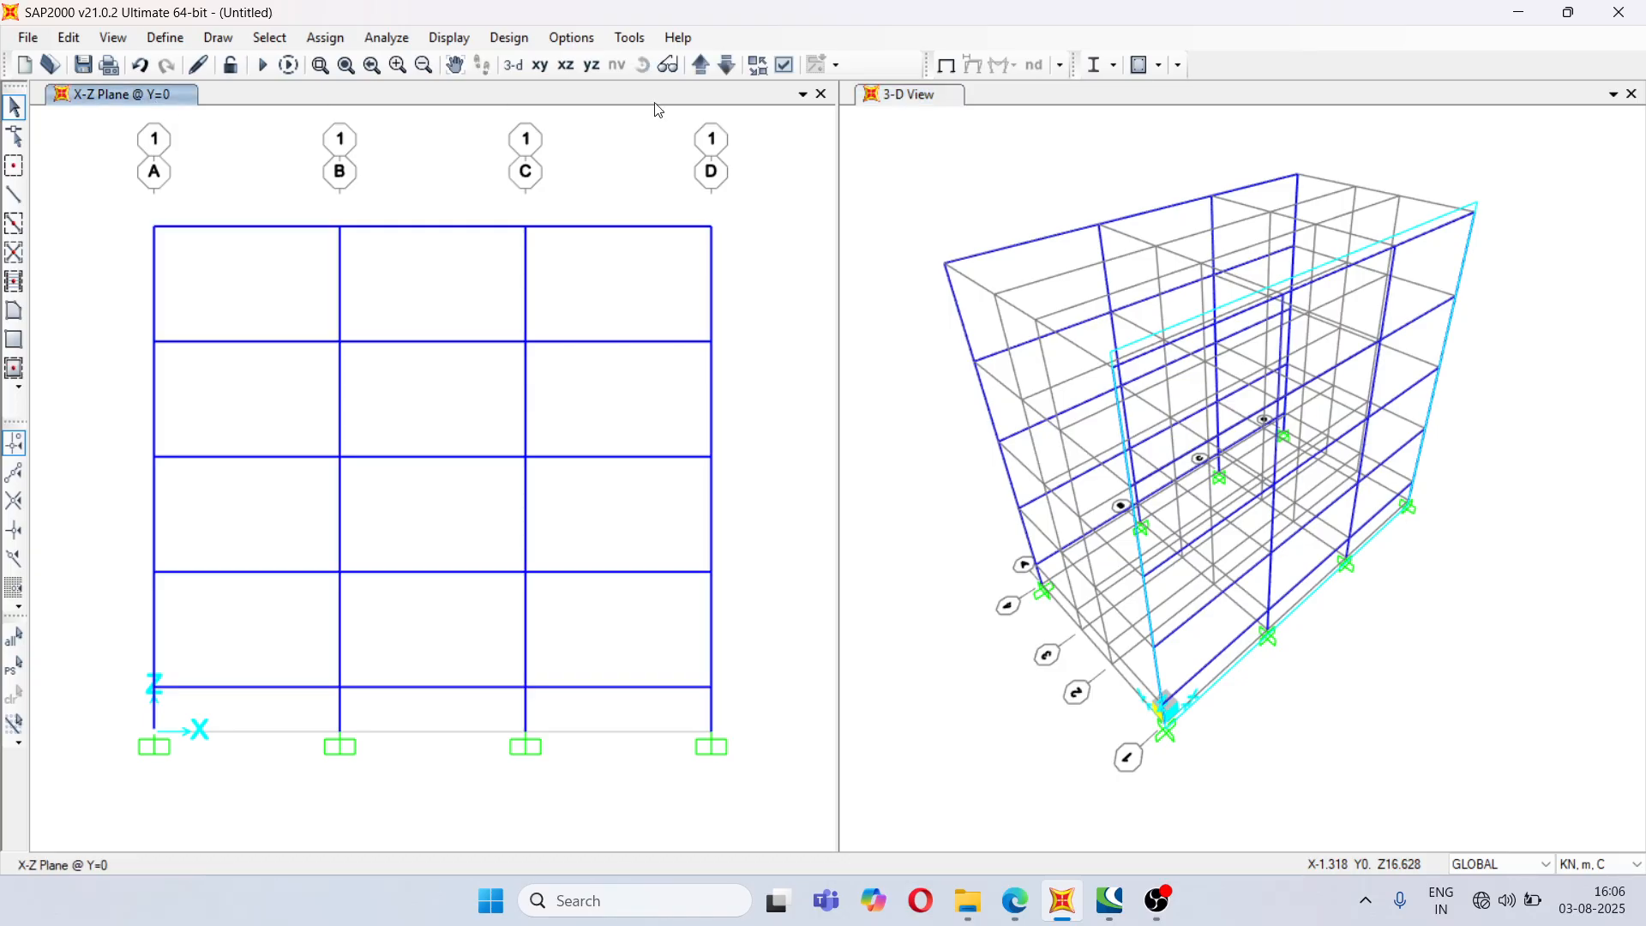
{"action": "left_click", "coordinate": [703, 67]}
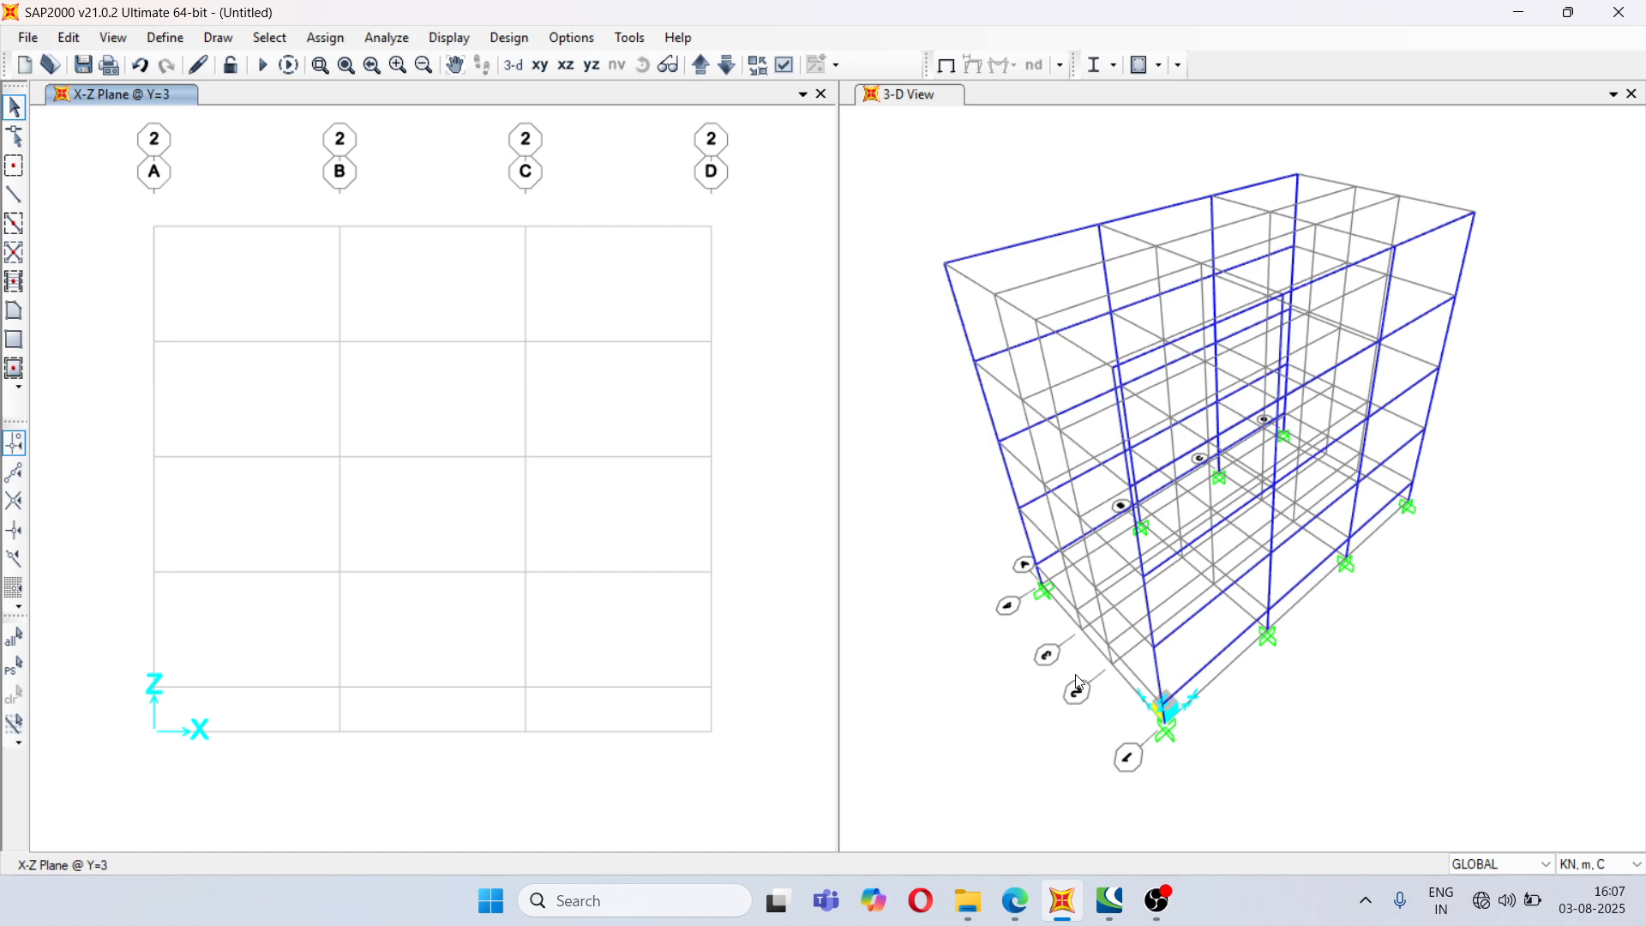
{"action": "left_click", "coordinate": [171, 337]}
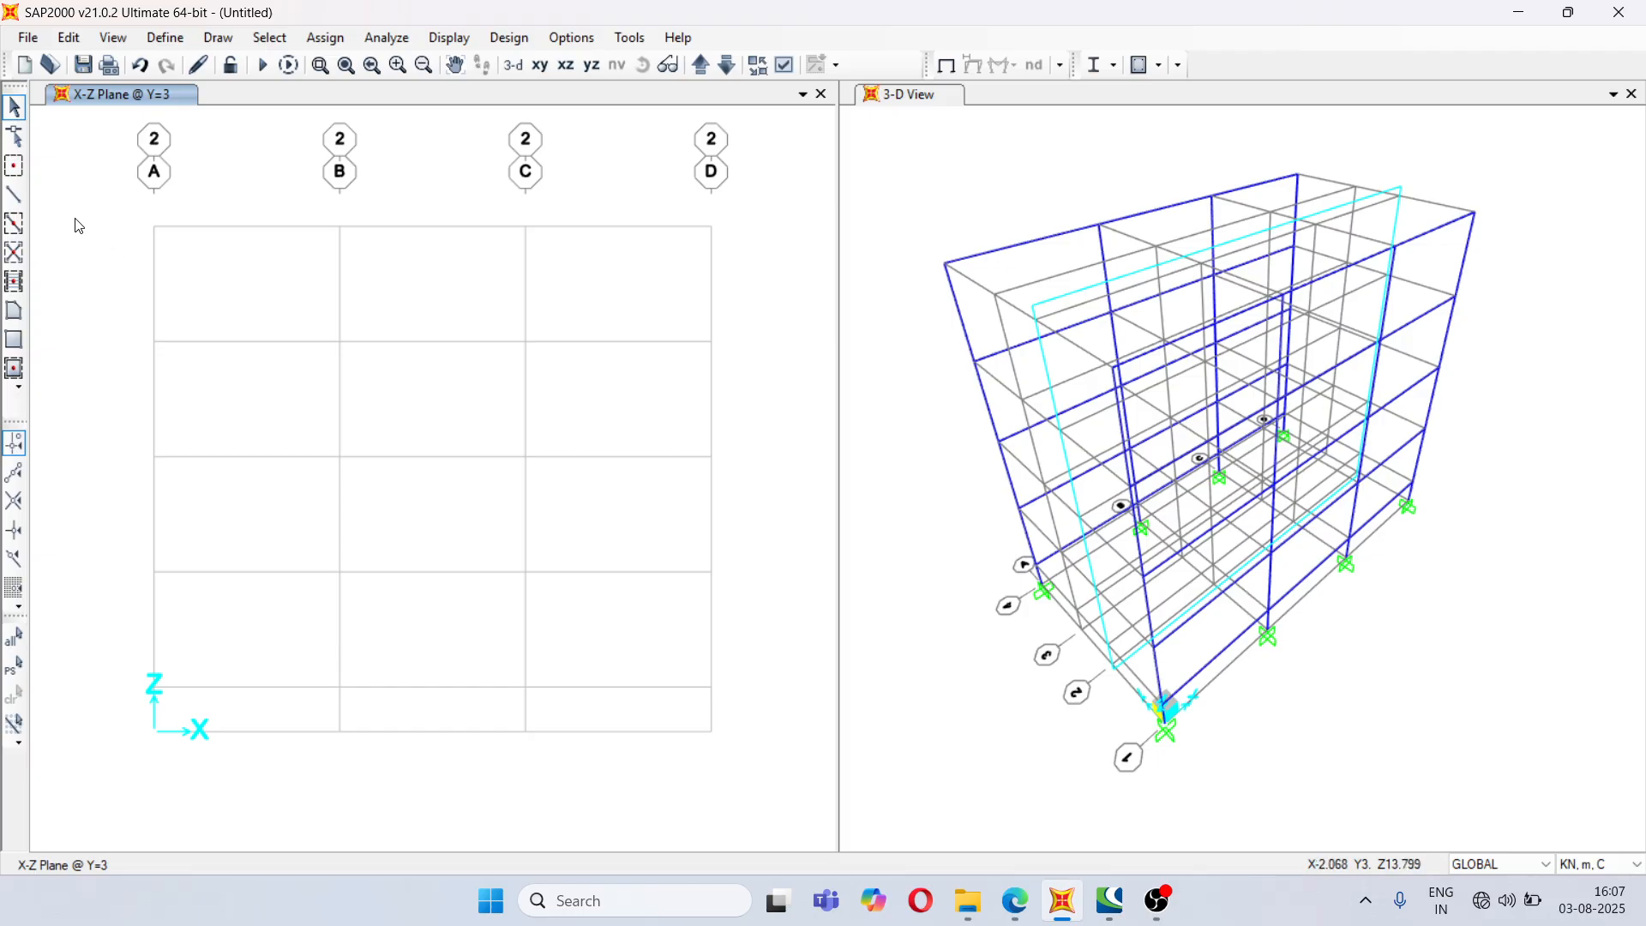
{"action": "left_click", "coordinate": [13, 196]}
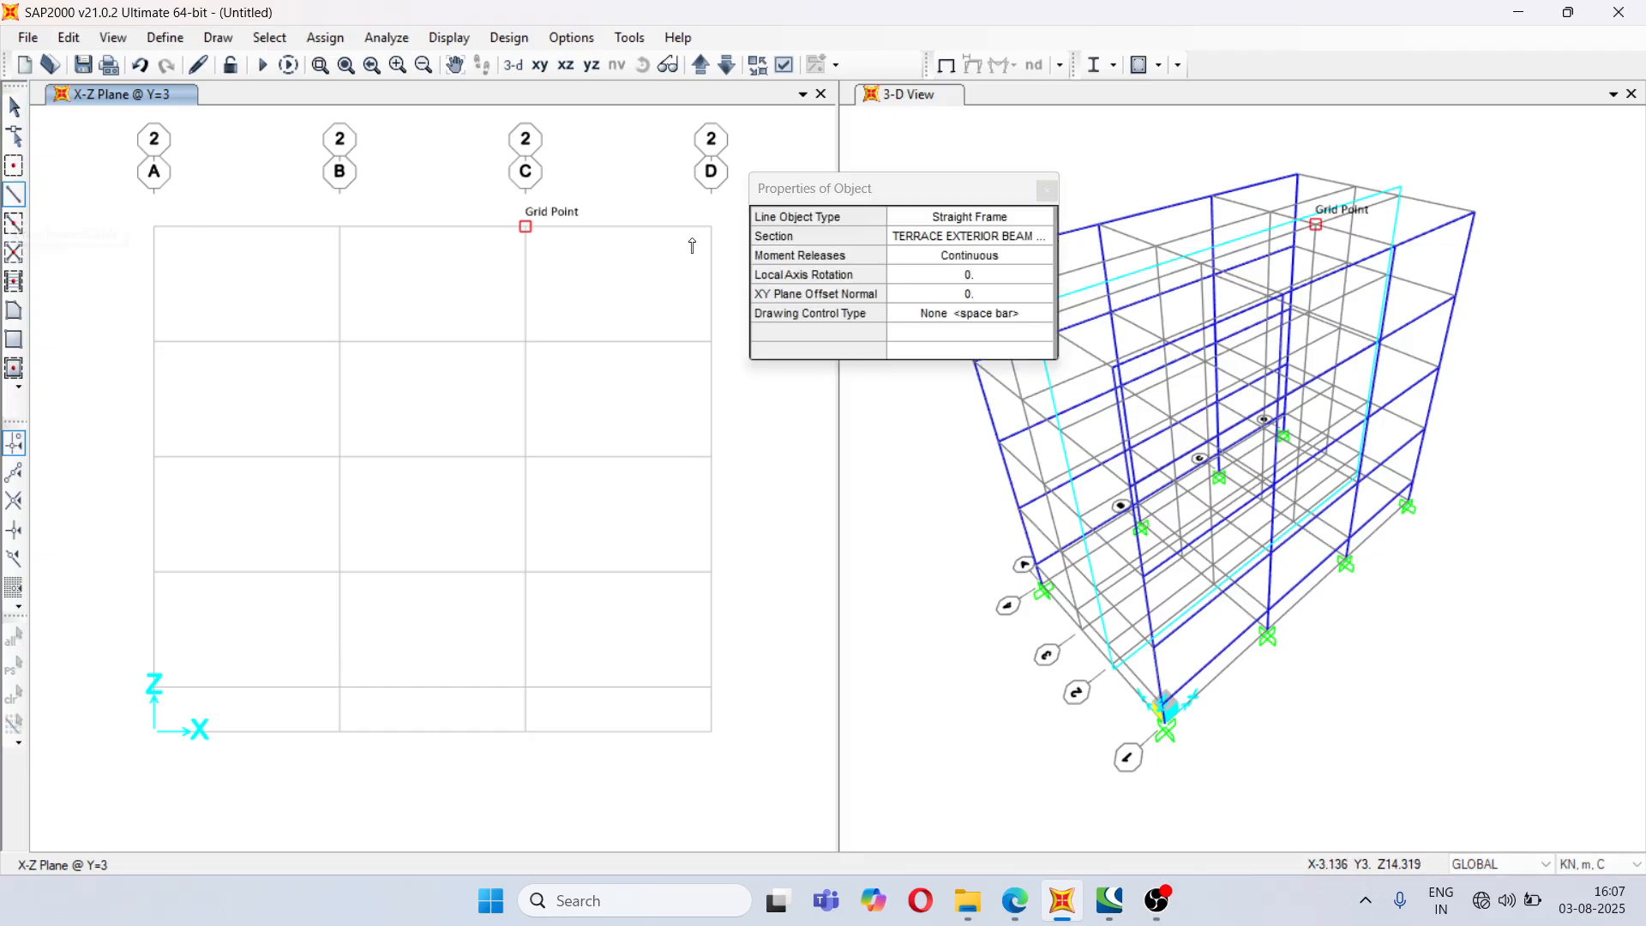
{"action": "left_click", "coordinate": [1035, 239]}
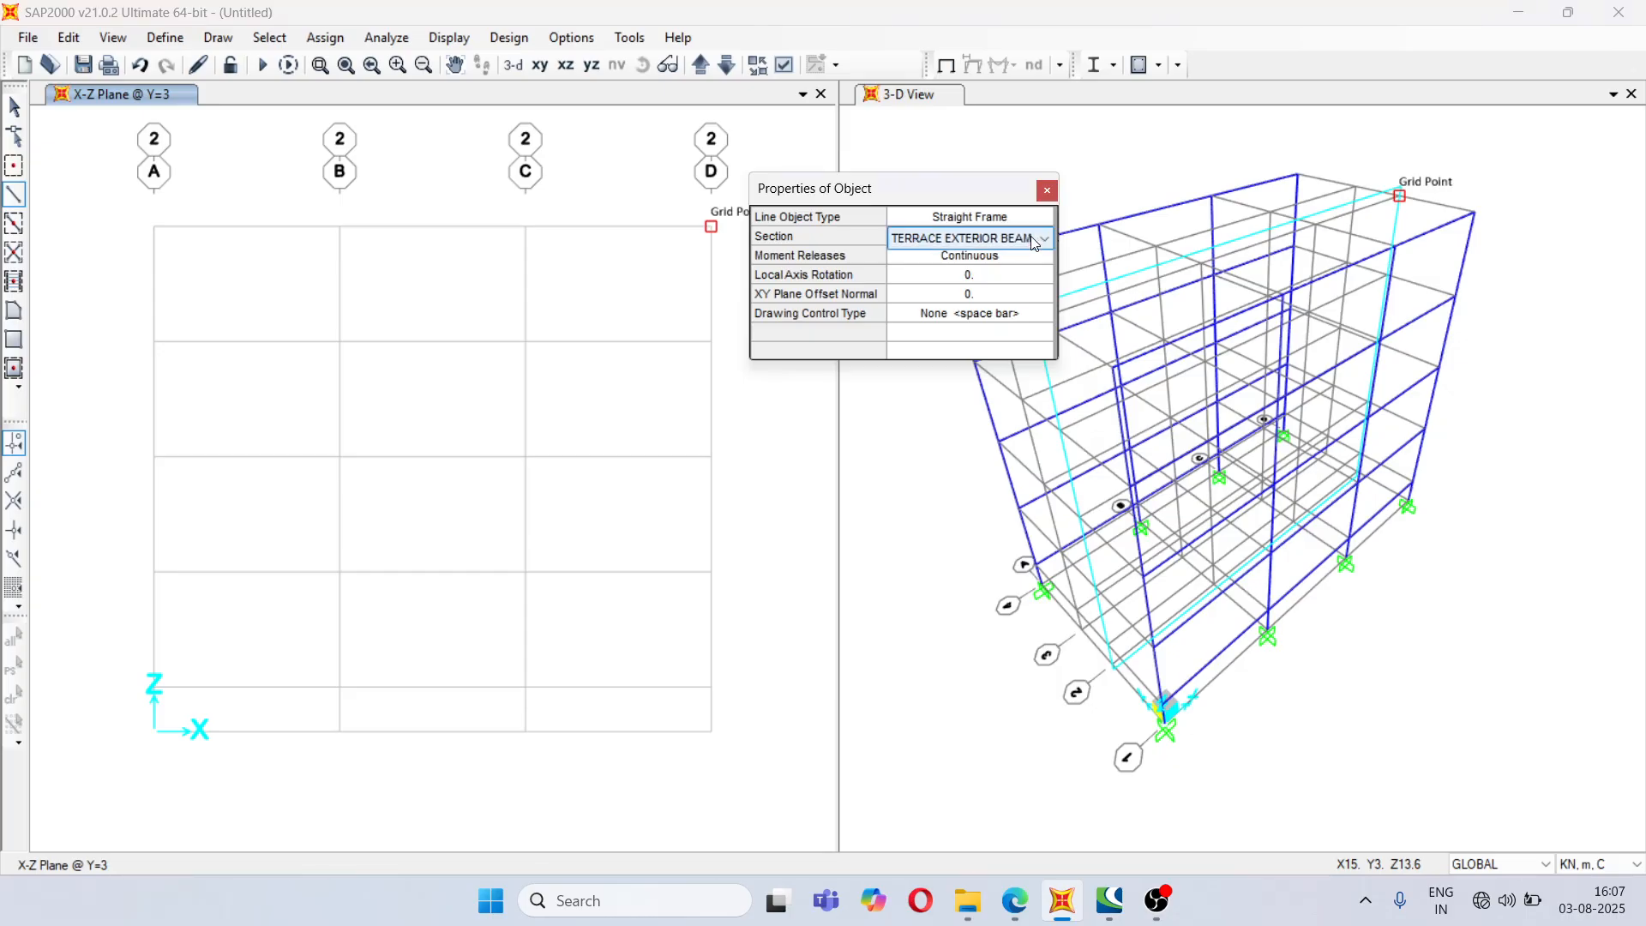
{"action": "left_click", "coordinate": [1042, 238]}
{"action": "left_click", "coordinate": [945, 259]}
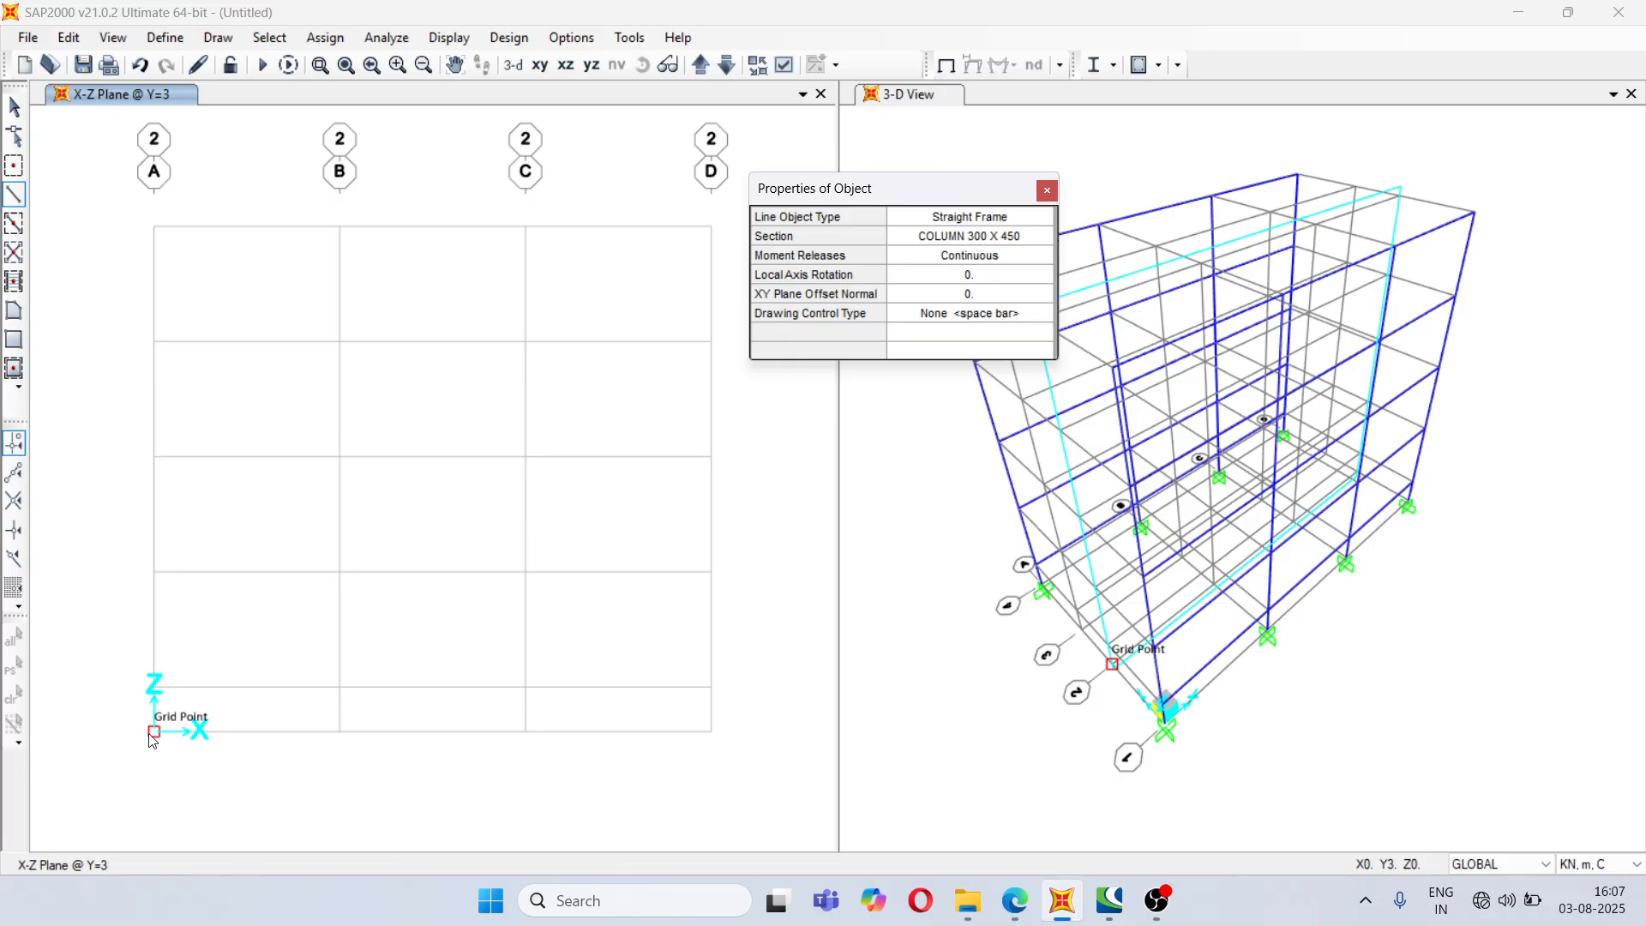
{"action": "left_click", "coordinate": [155, 686]}
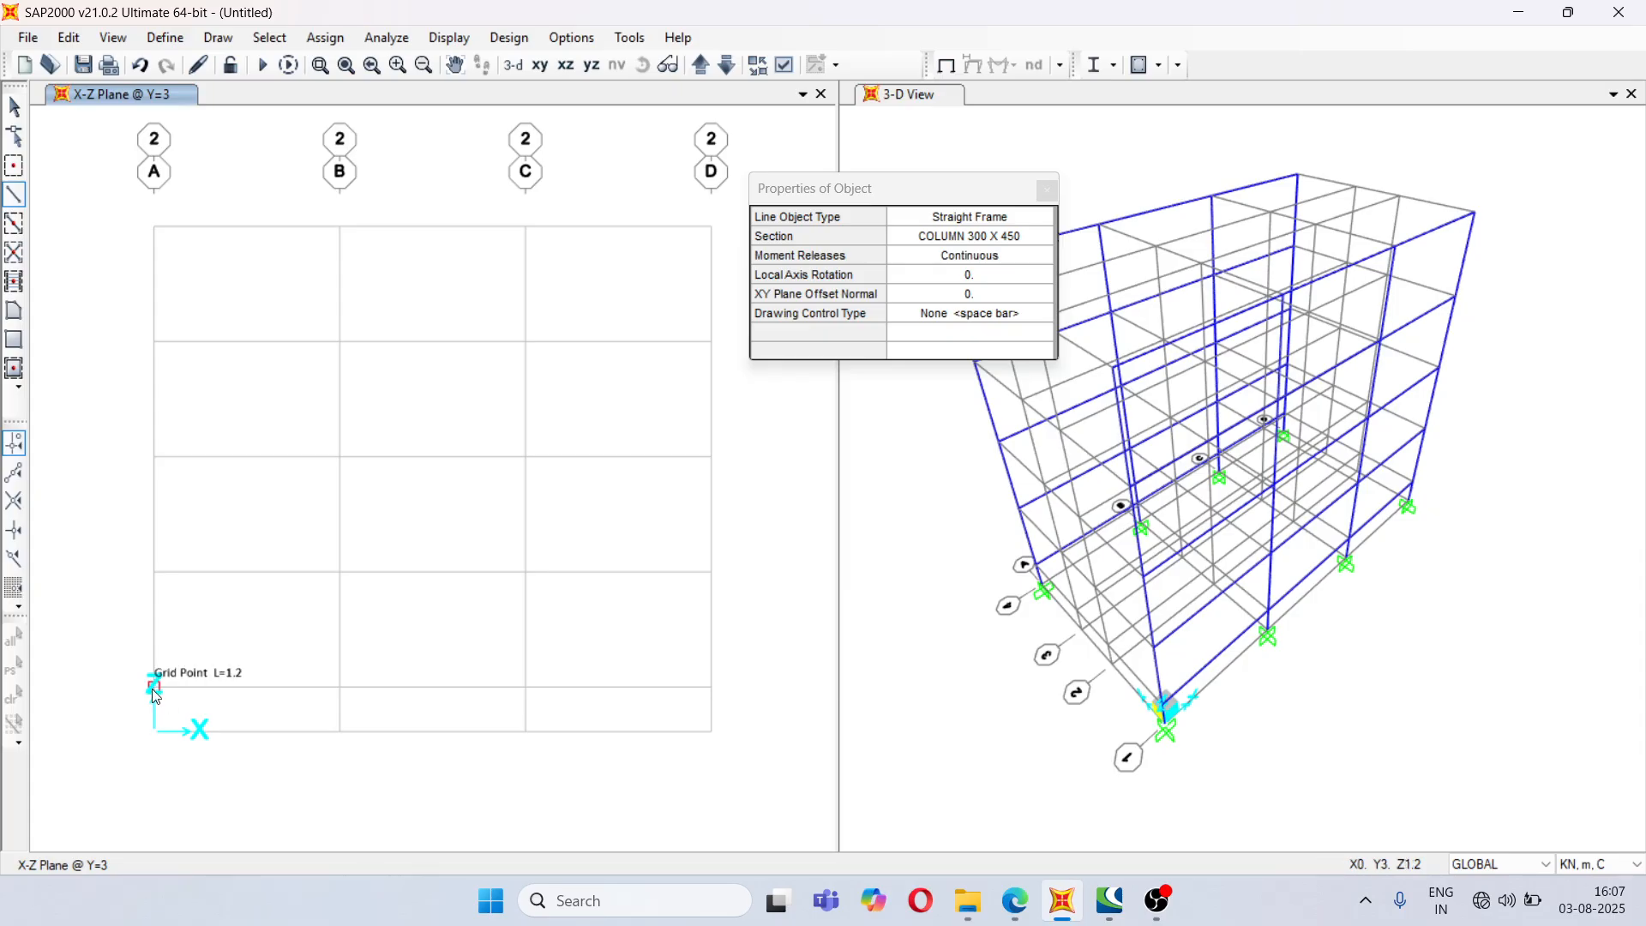
{"action": "left_click", "coordinate": [154, 572]}
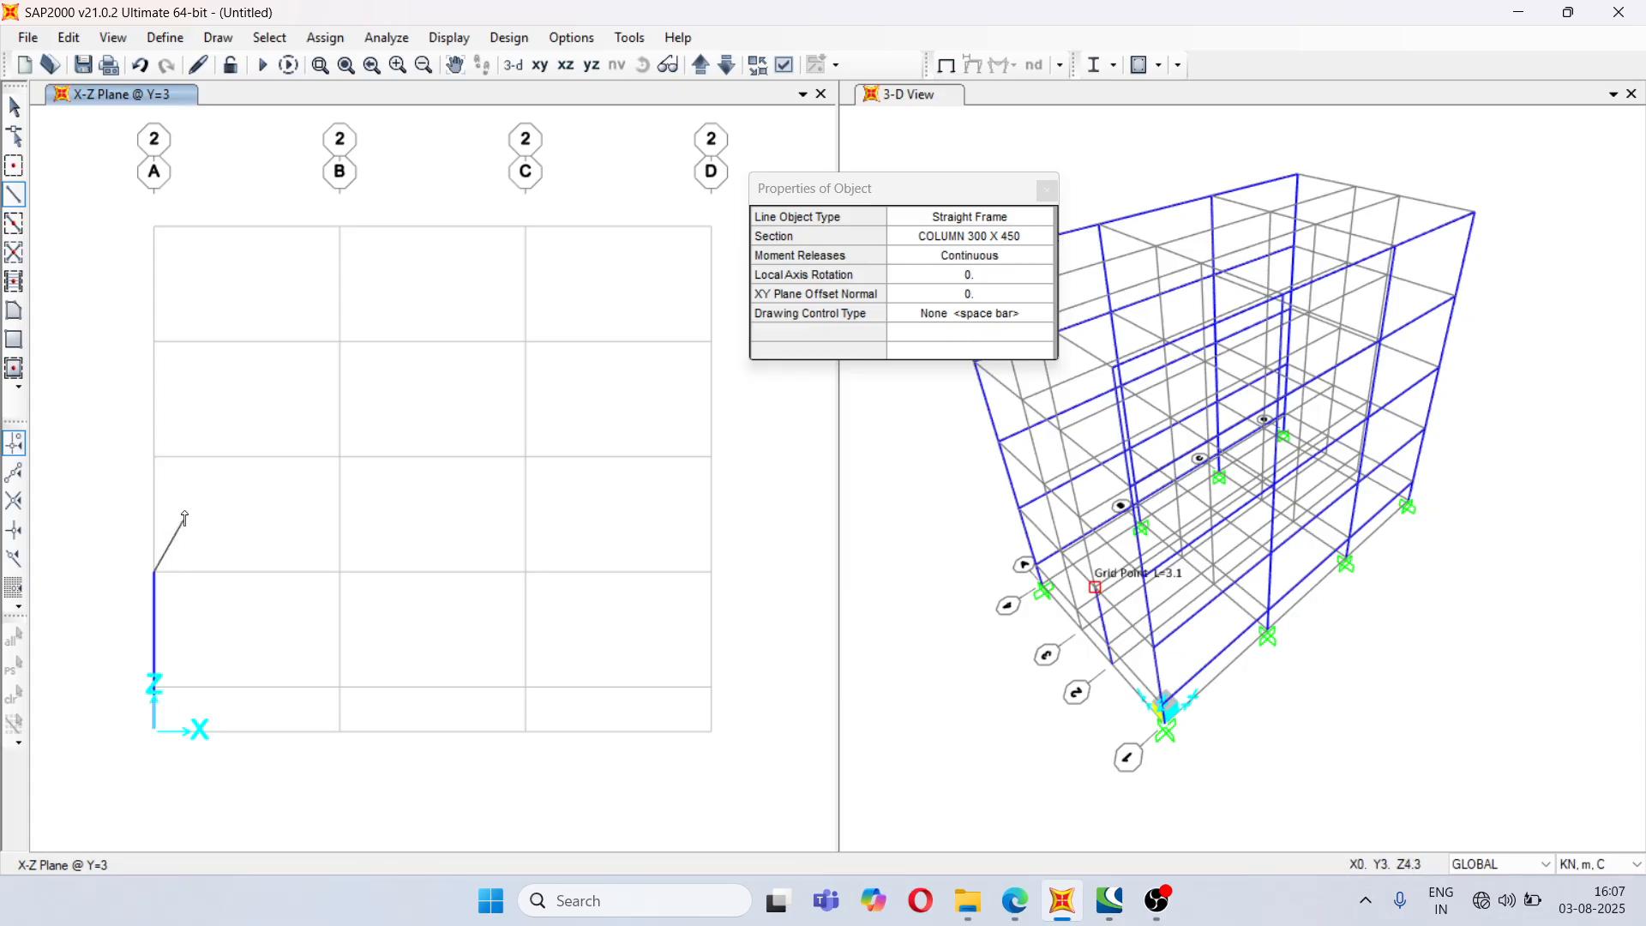
{"action": "left_click", "coordinate": [155, 457]}
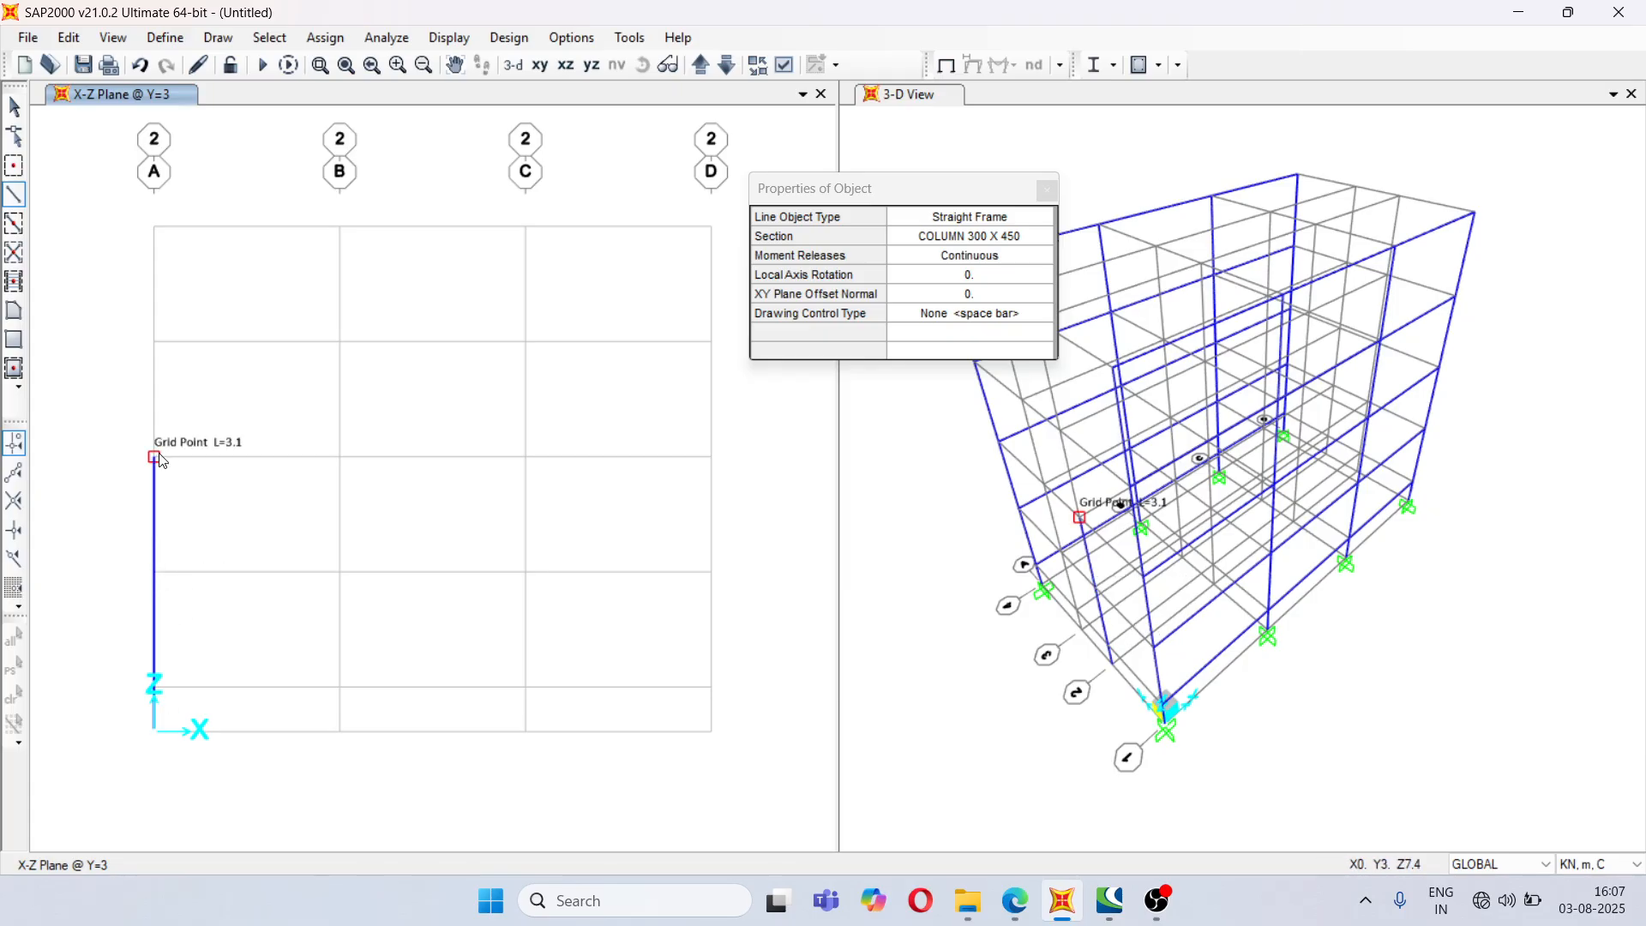
{"action": "left_click", "coordinate": [155, 343]}
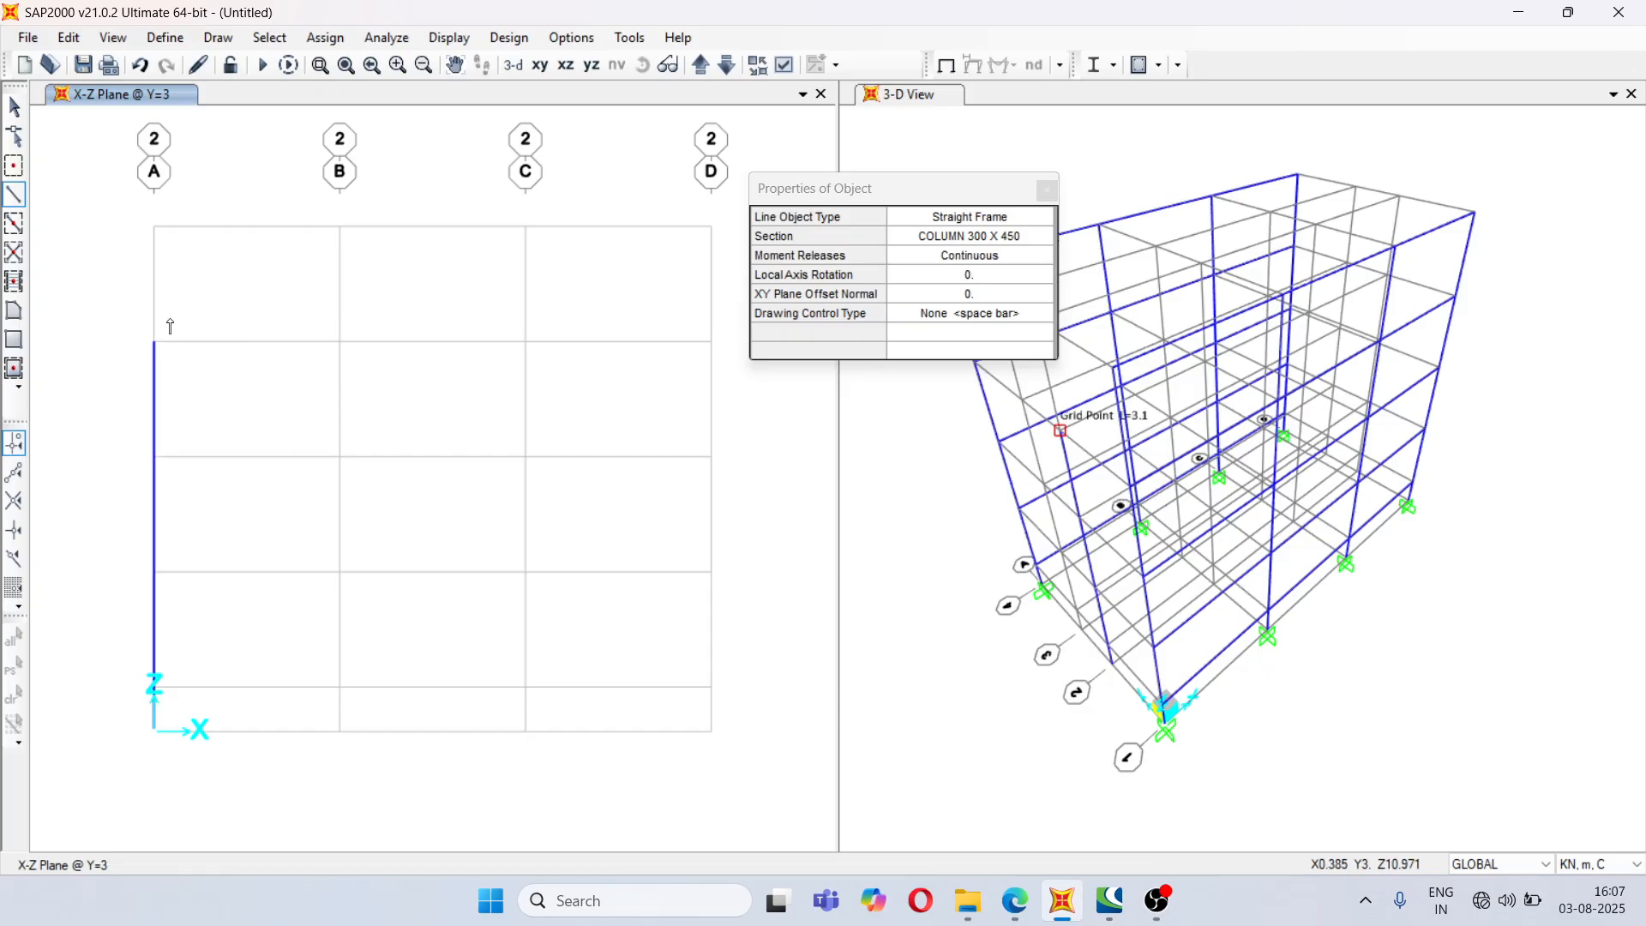
{"action": "left_click", "coordinate": [156, 228]}
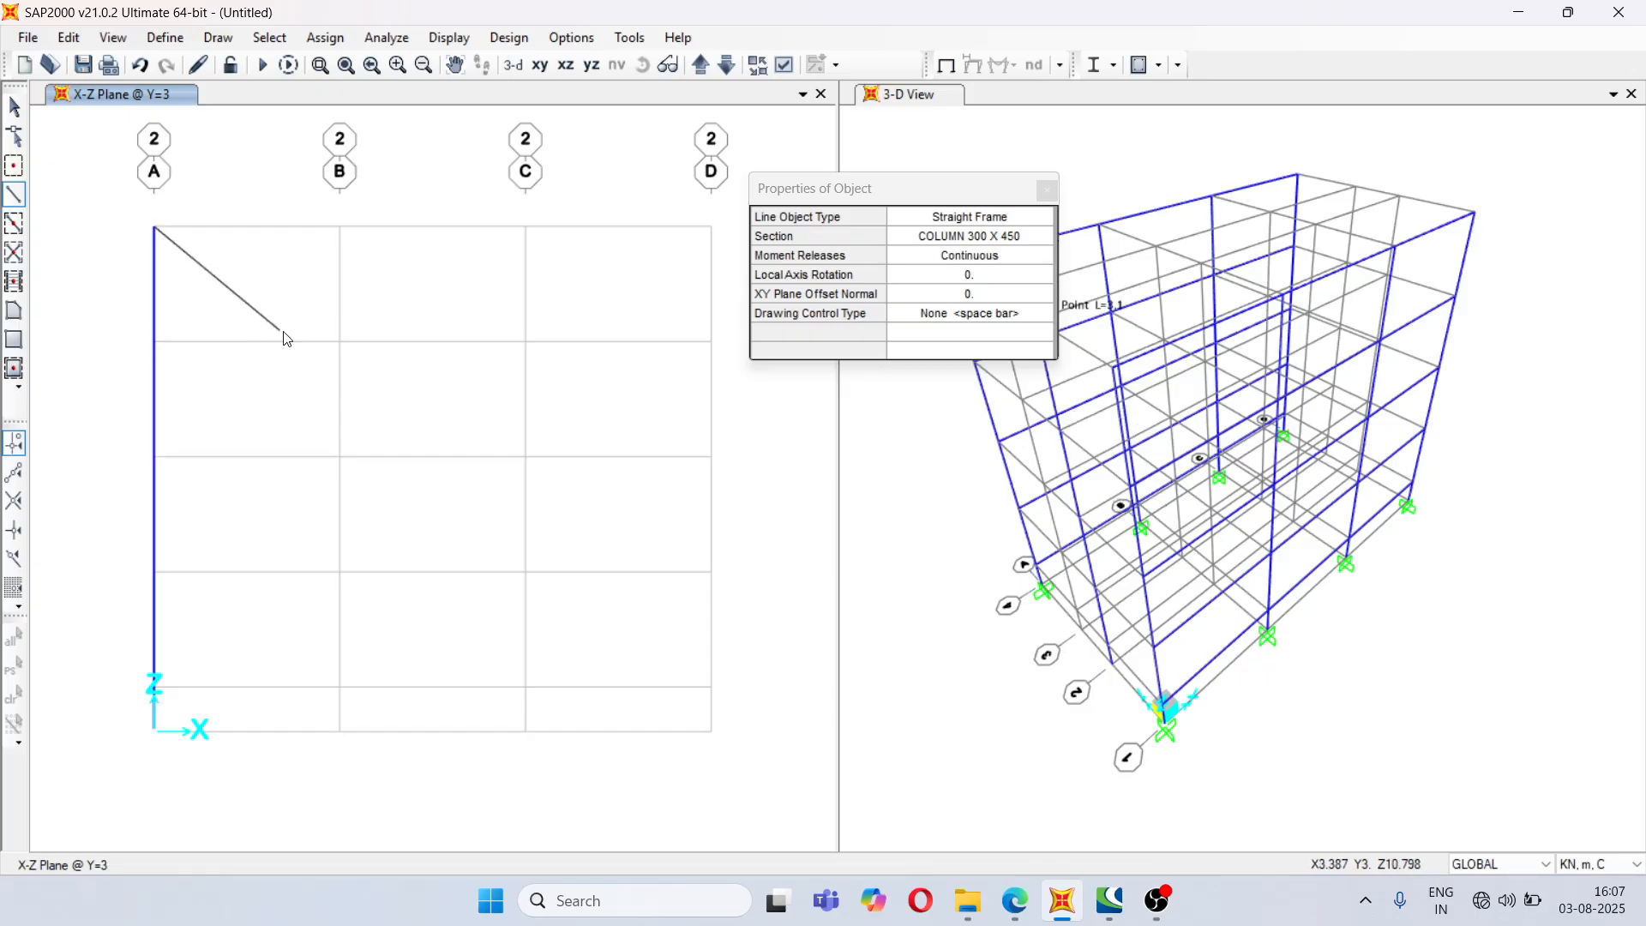
{"action": "right_click", "coordinate": [292, 387]}
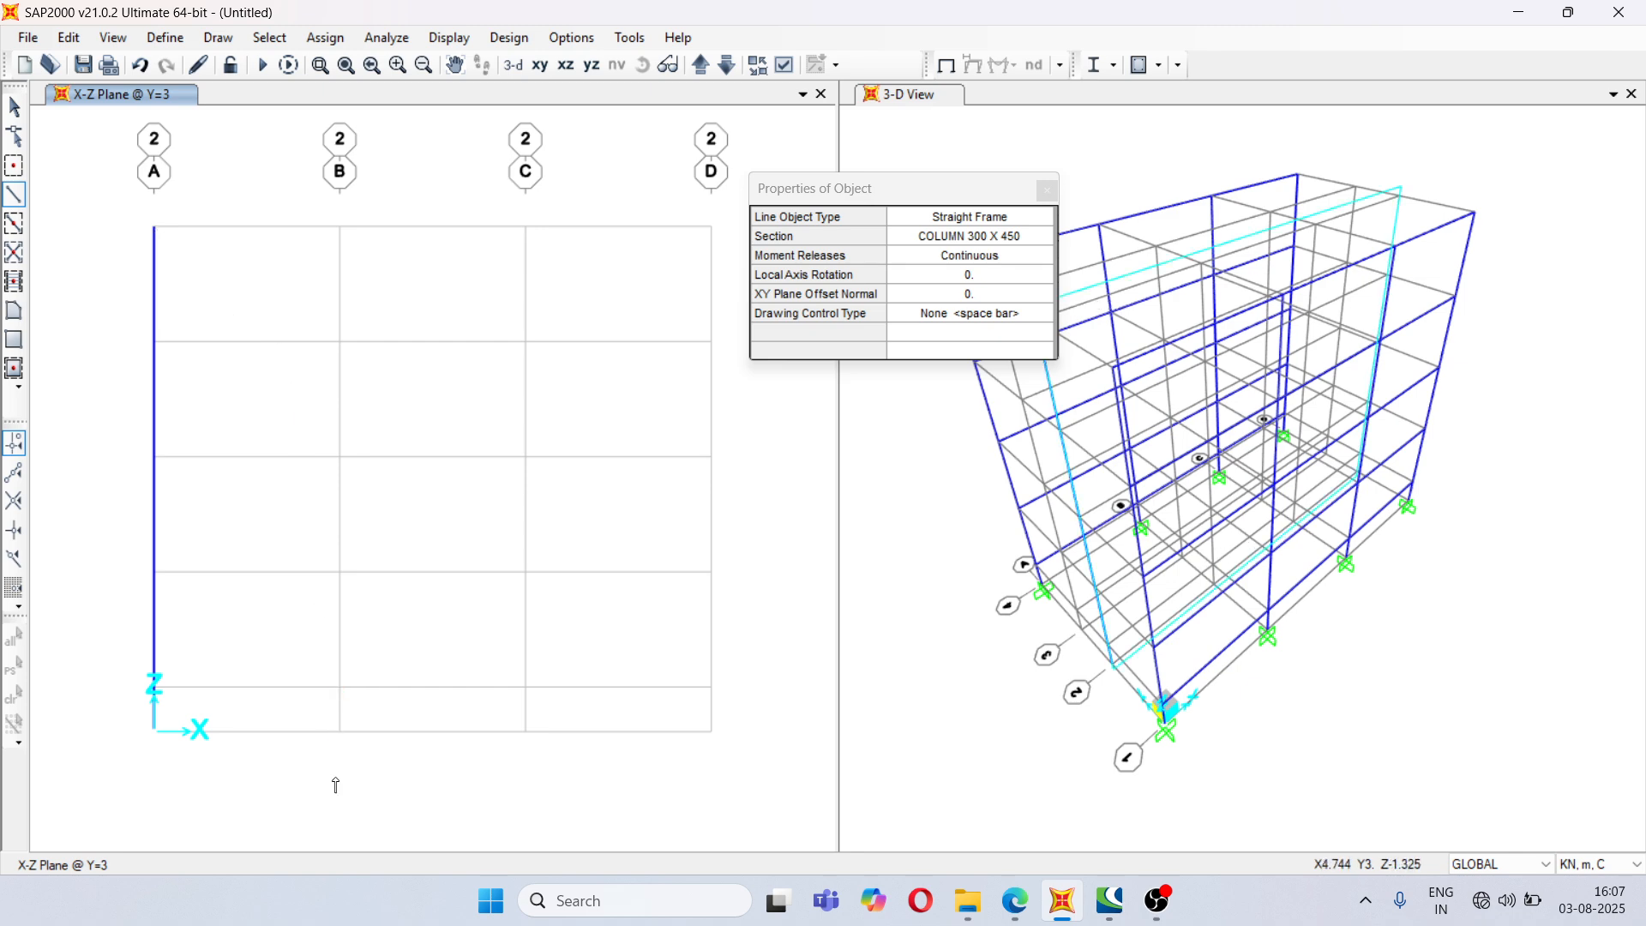
- Draw COLUMN 300 X 450 members storey by storey on grid line B from the base to Z=13.6 m
{"action": "left_click", "coordinate": [338, 730]}
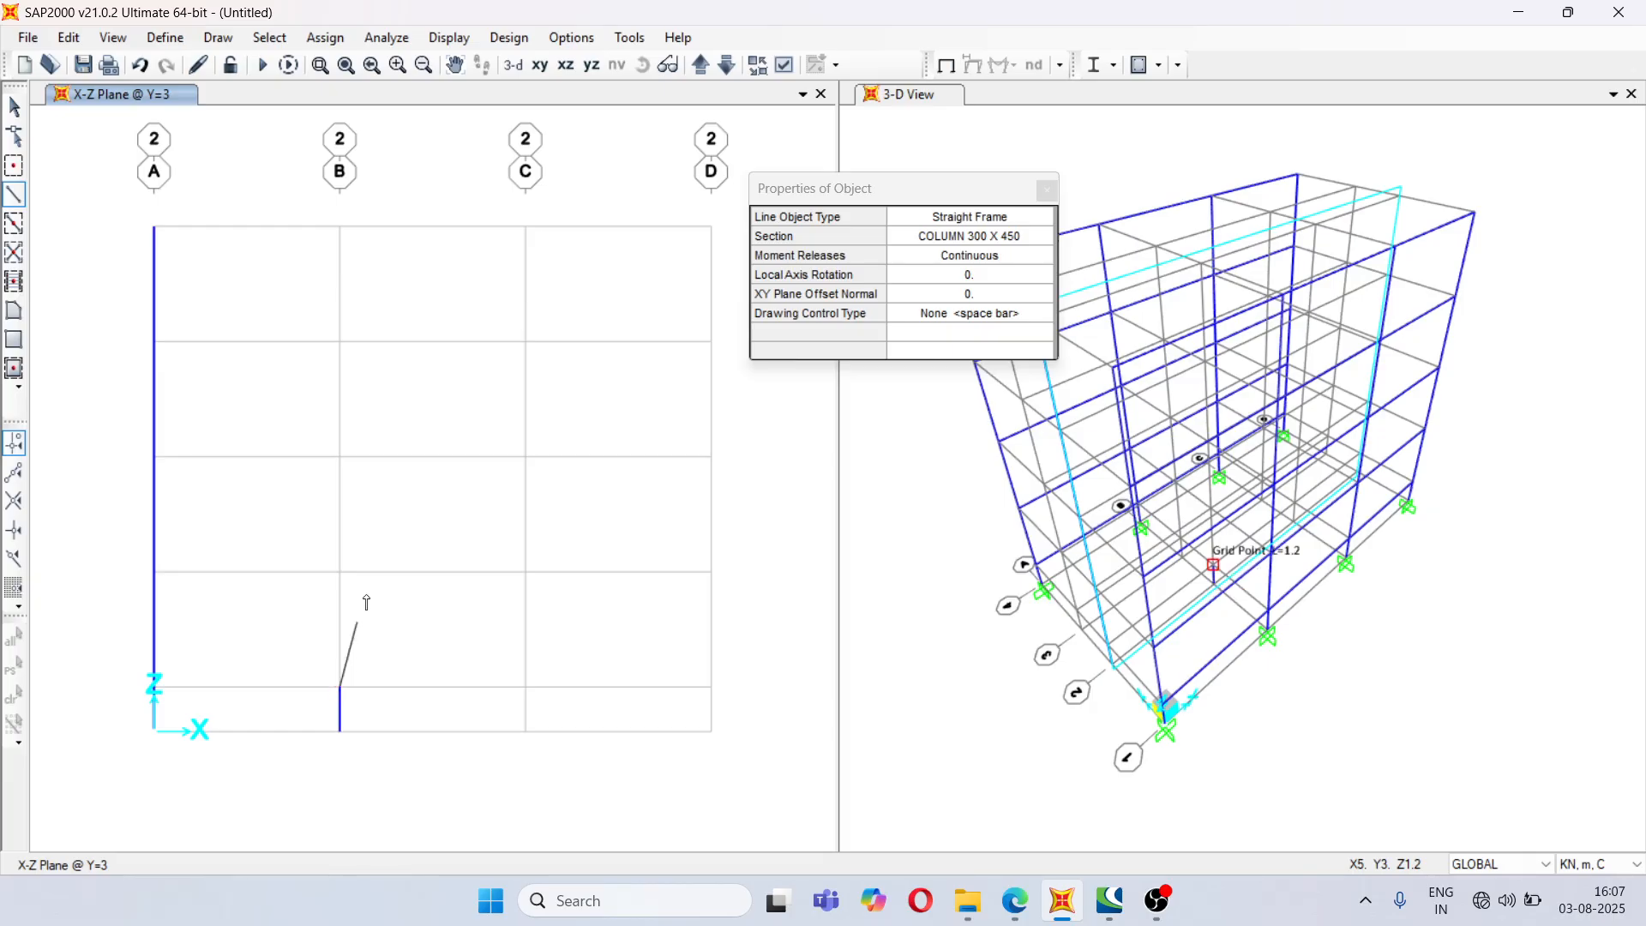
{"action": "left_click", "coordinate": [342, 572]}
{"action": "left_click", "coordinate": [340, 456]}
{"action": "left_click", "coordinate": [340, 342]}
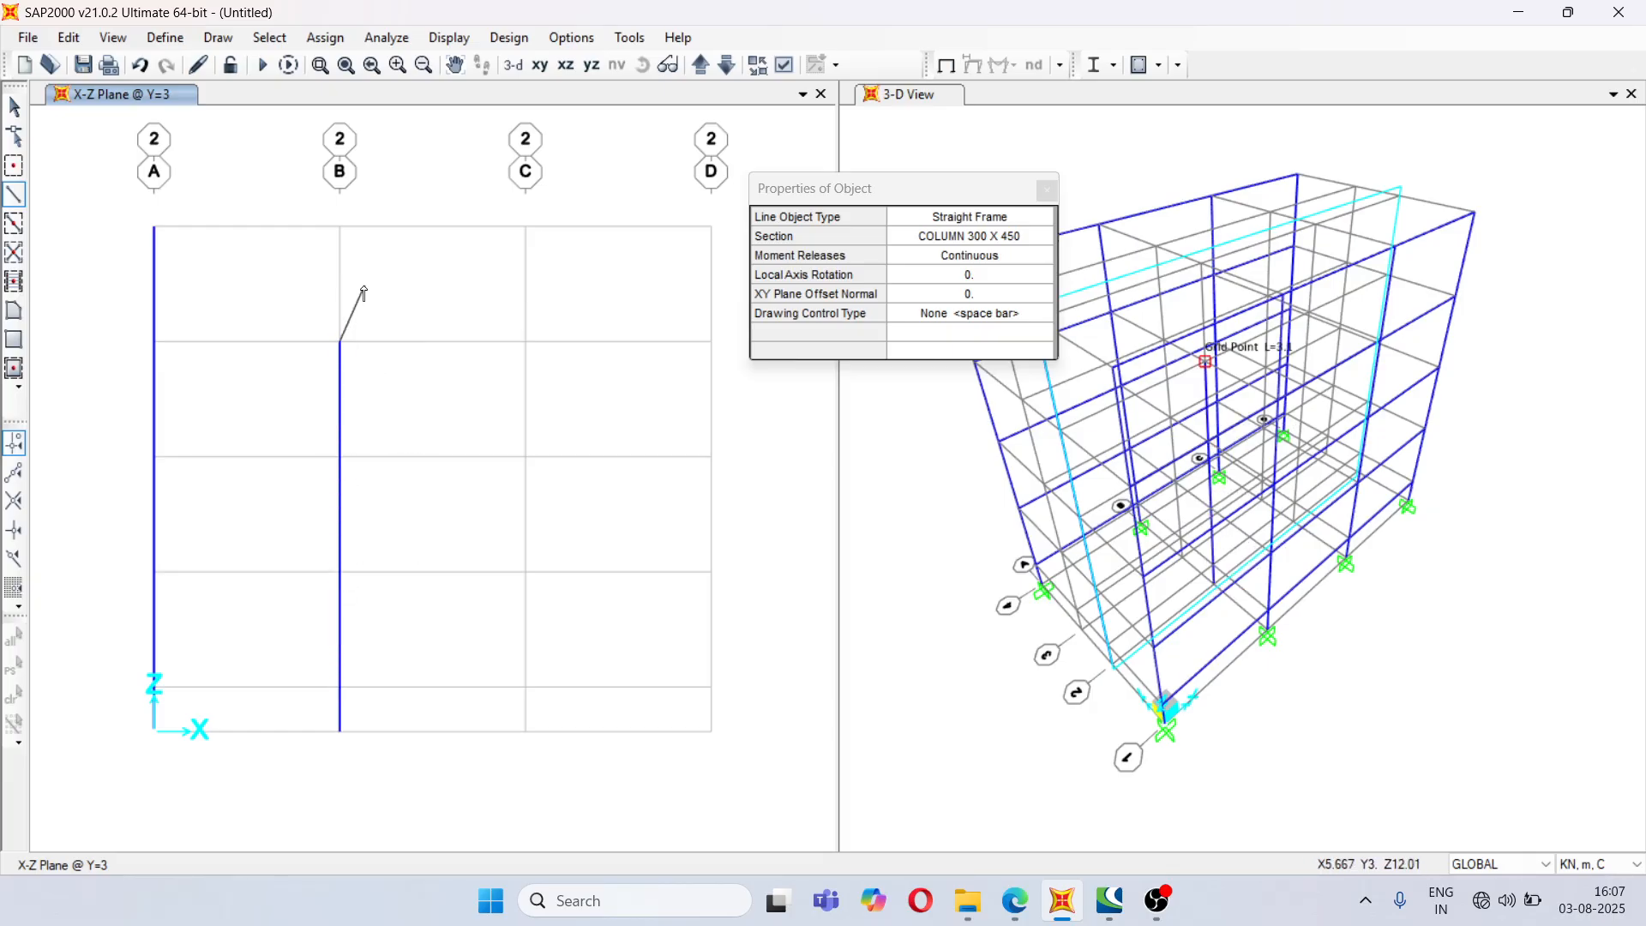
{"action": "left_click", "coordinate": [341, 227]}
{"action": "right_click", "coordinate": [463, 388]}
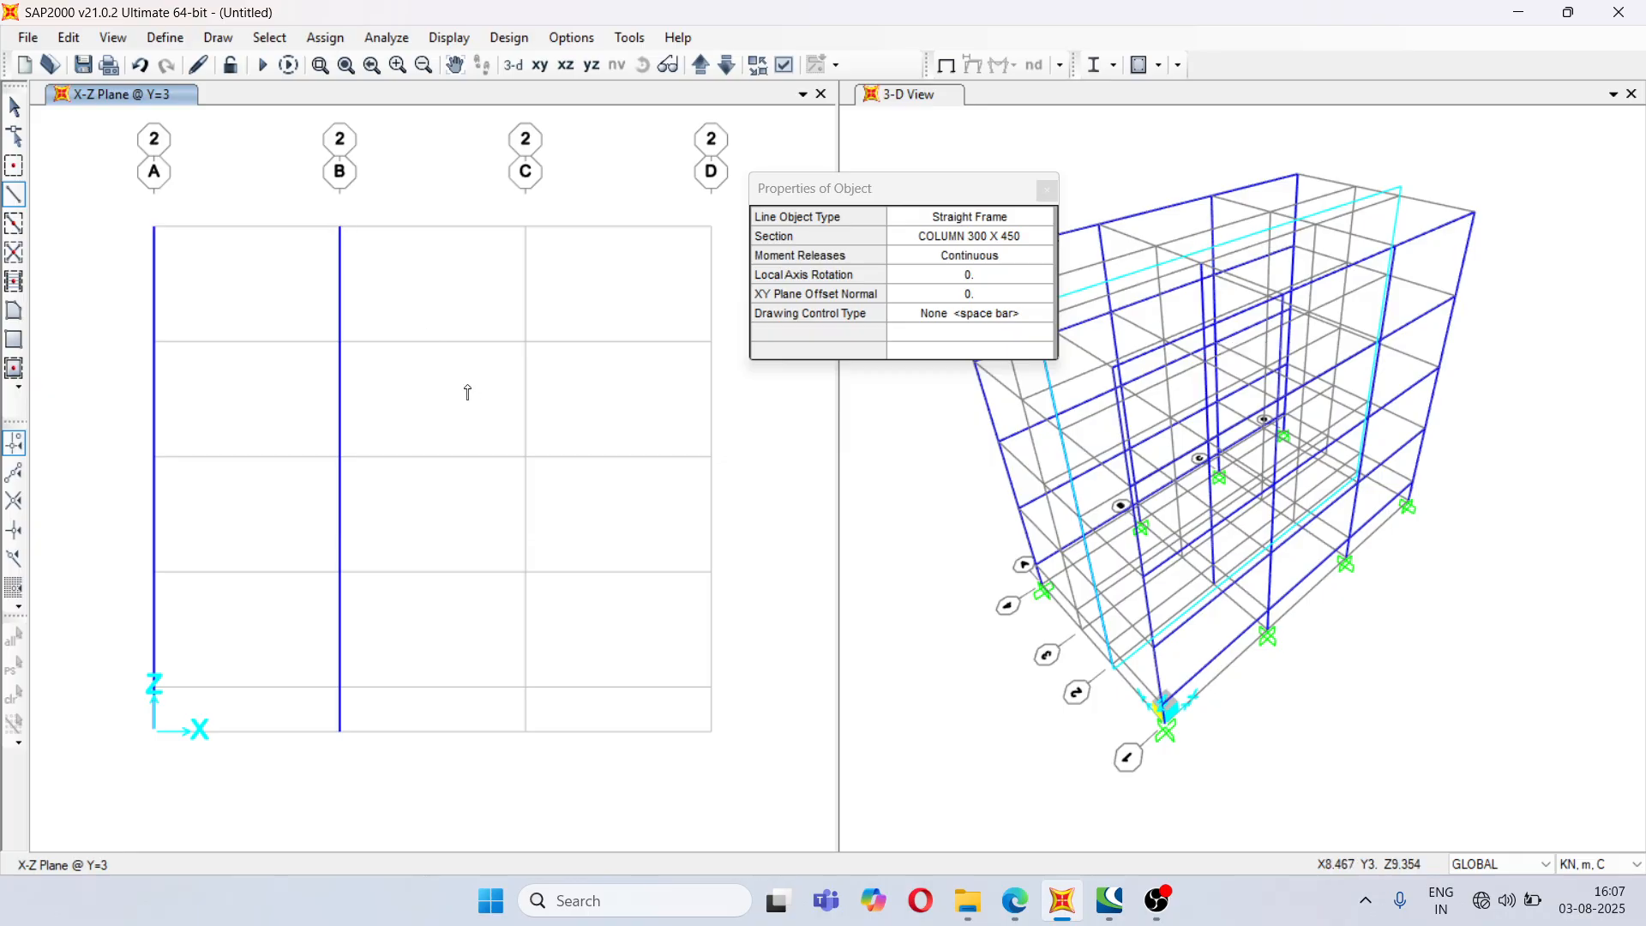
- Draw COLUMN 300 X 450 members storey by storey on grid line C from the base to Z=13.6 m
{"action": "left_click", "coordinate": [526, 731]}
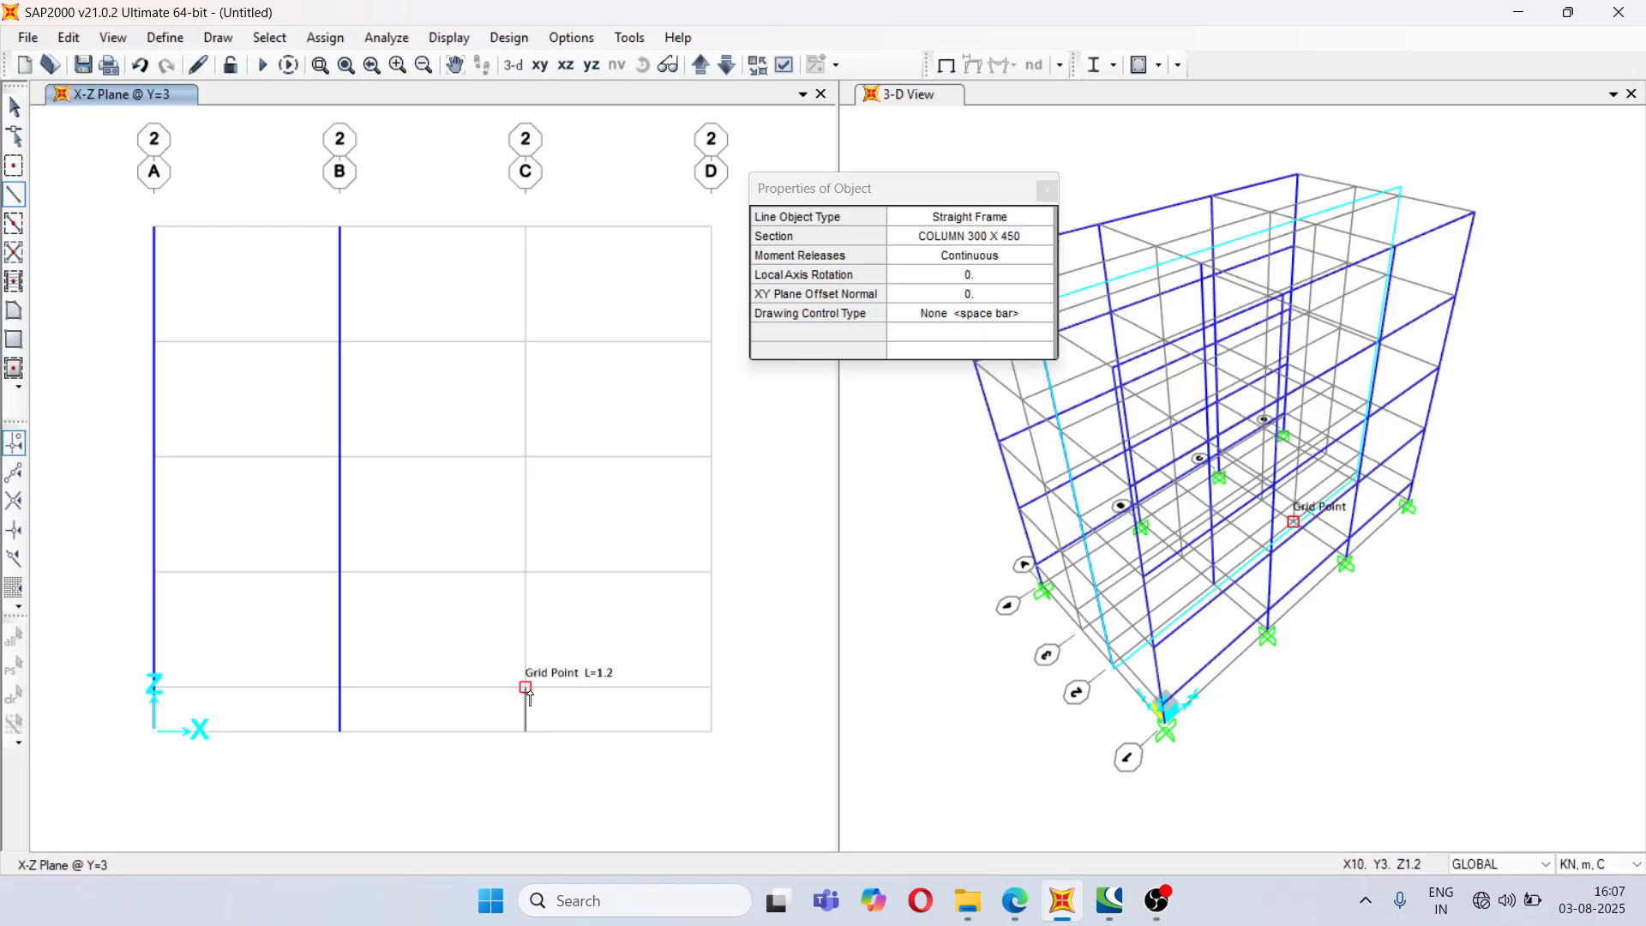
{"action": "left_click", "coordinate": [526, 571]}
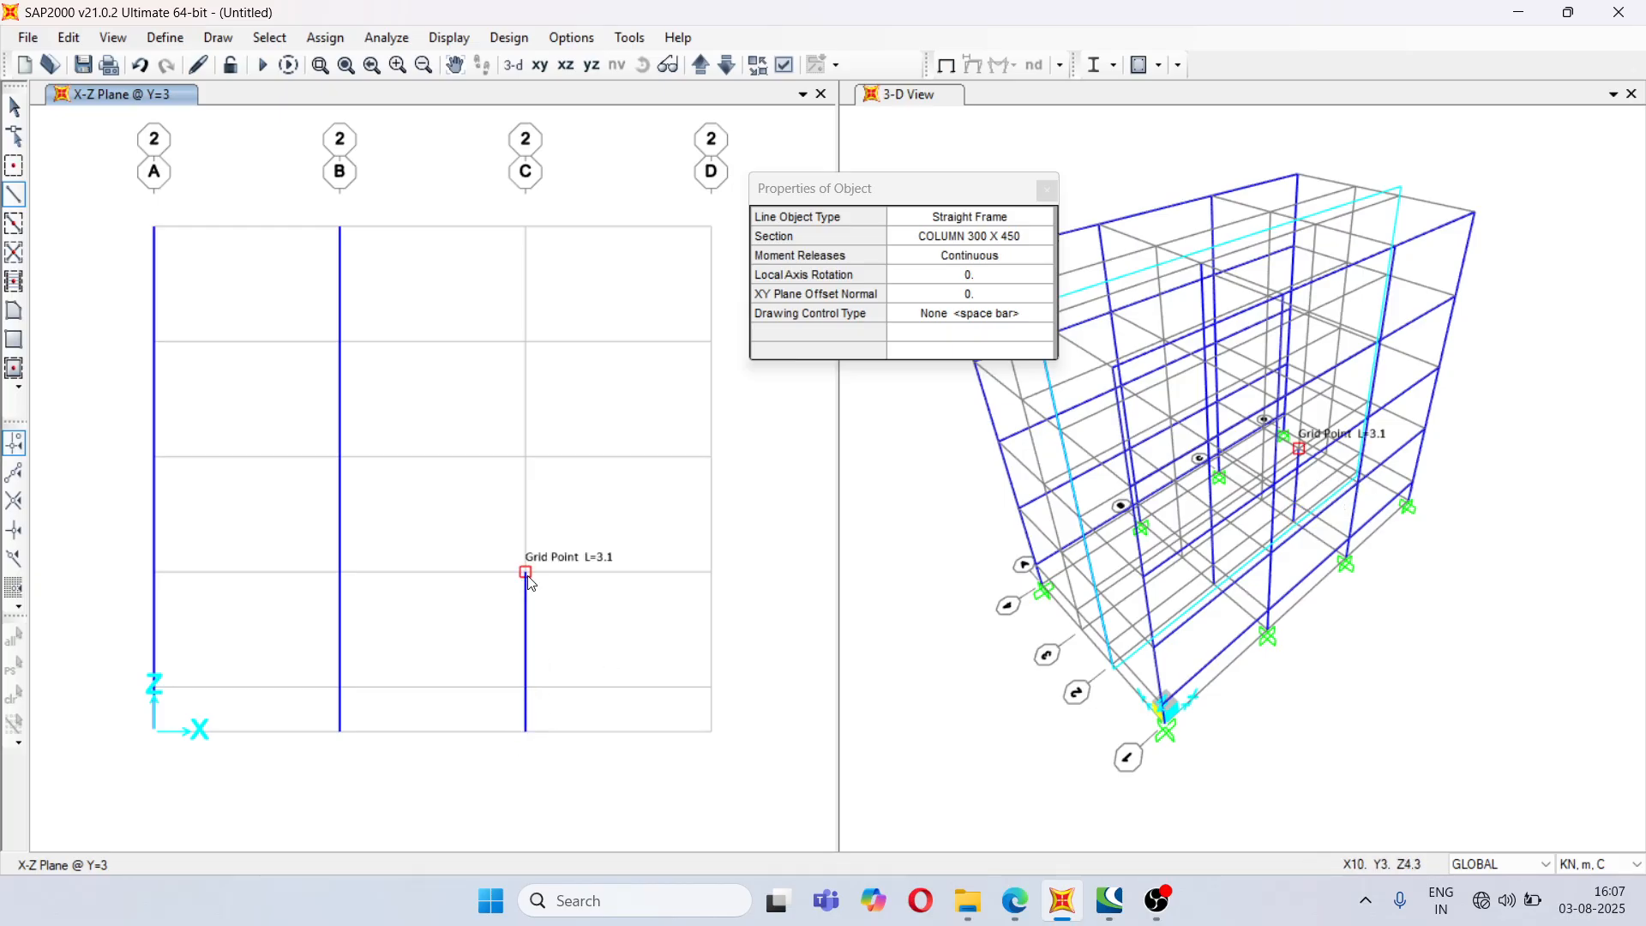
{"action": "left_click", "coordinate": [525, 456]}
{"action": "left_click", "coordinate": [525, 341]}
{"action": "left_click", "coordinate": [525, 226]}
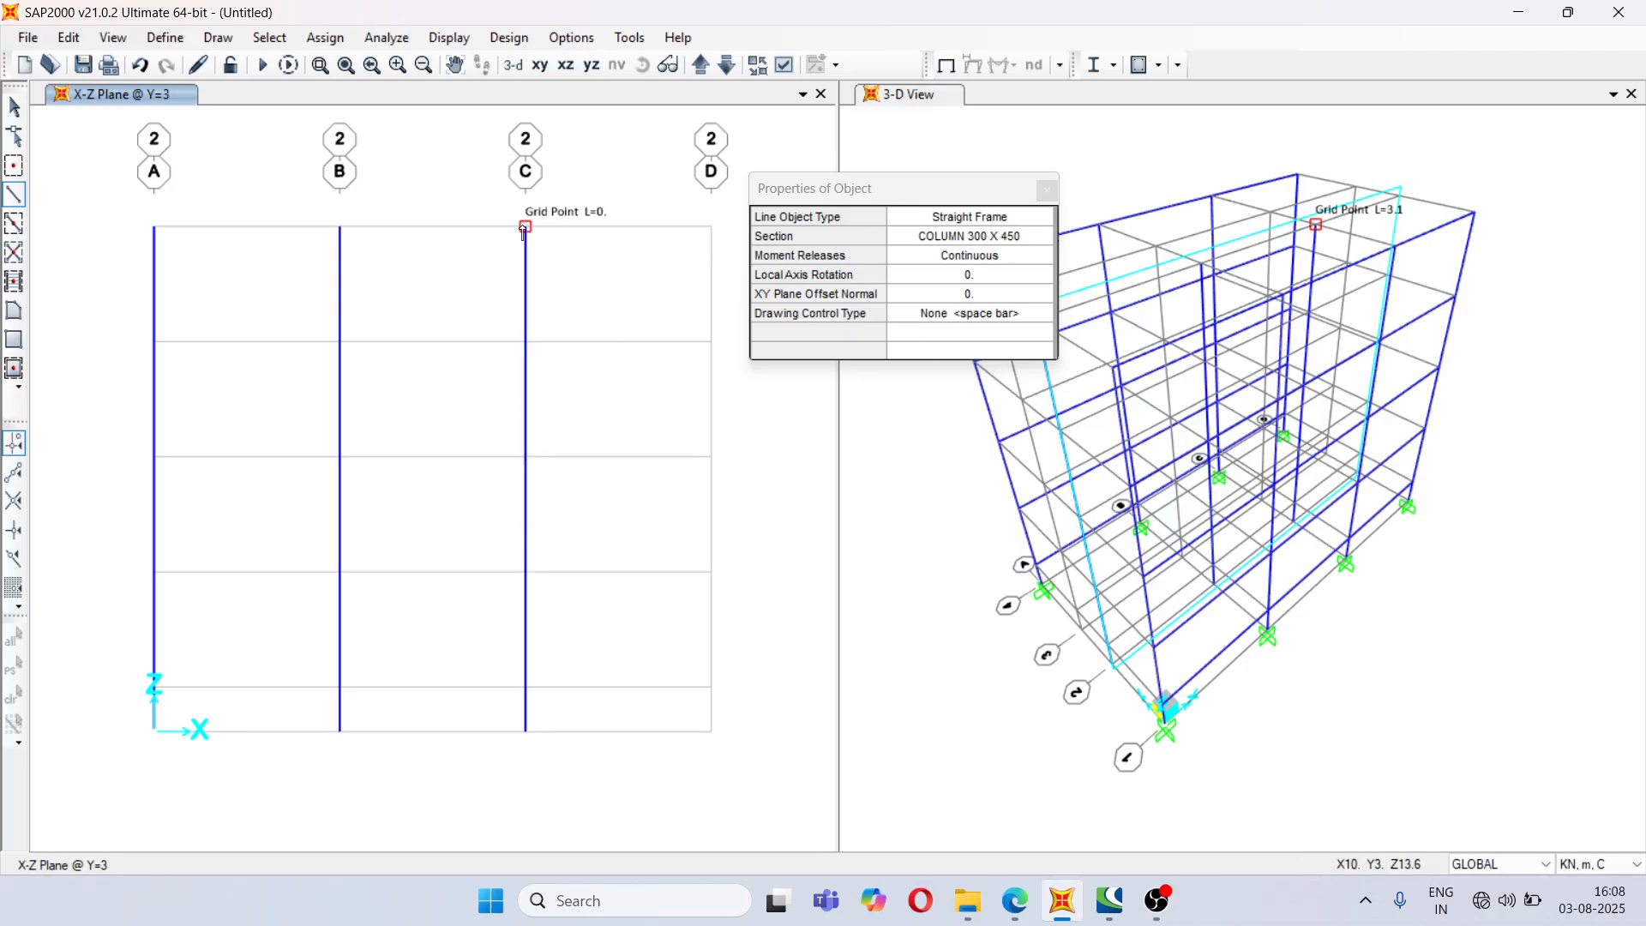
{"action": "key", "text": "Escape"}
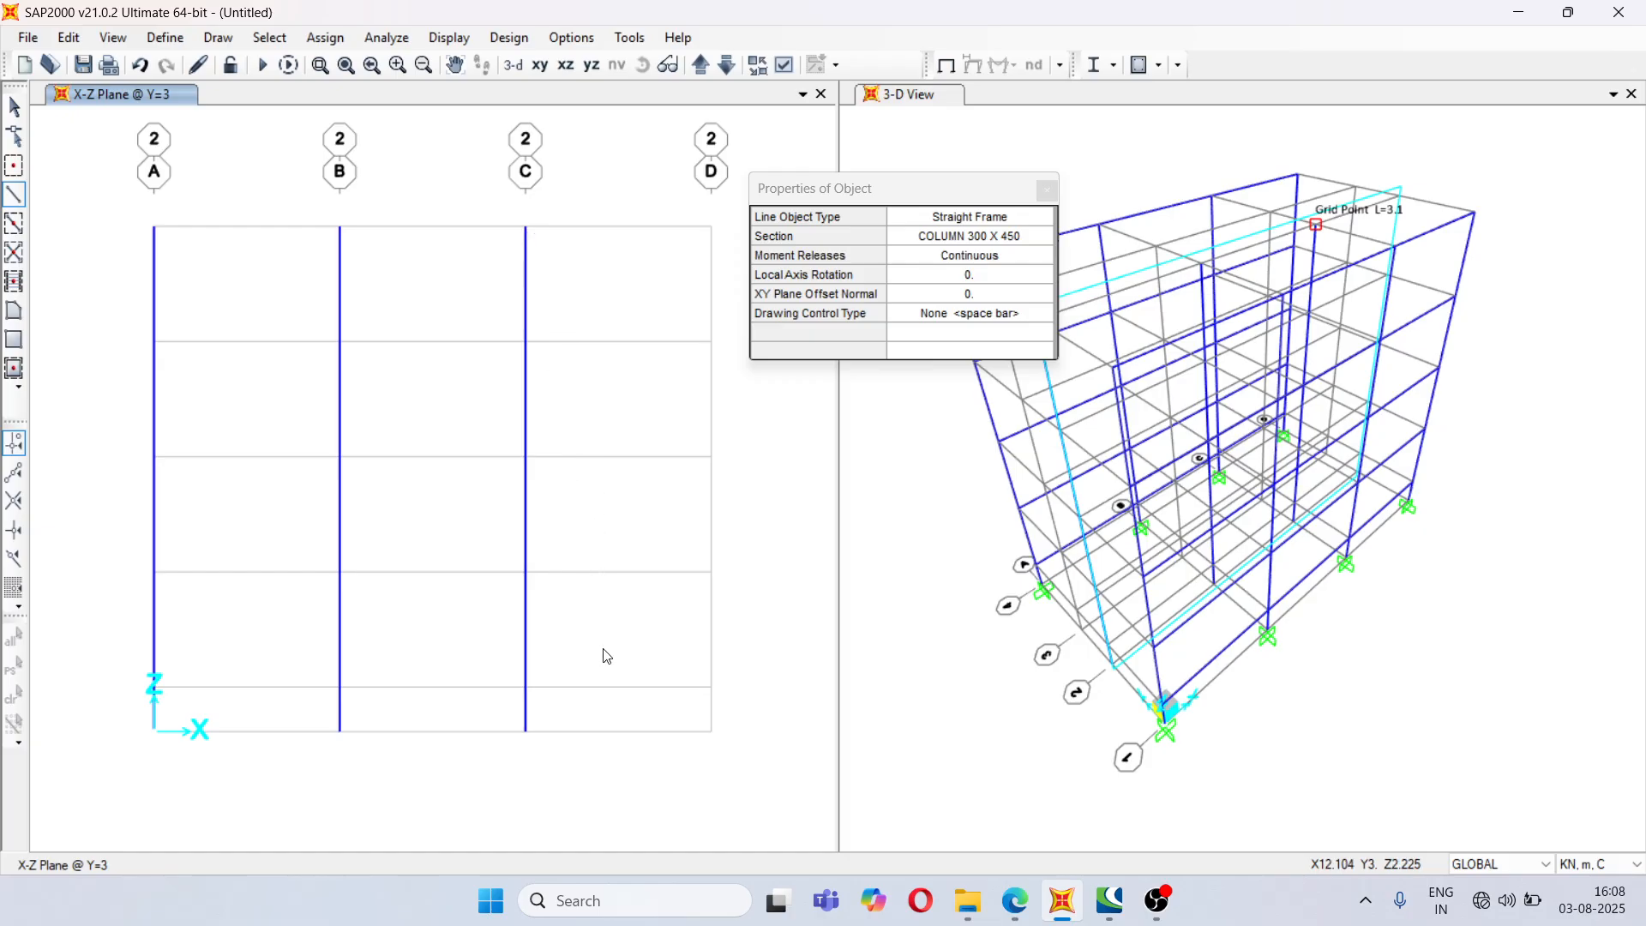
- Draw COLUMN 300 X 450 members storey by storey on grid line D from the base to Z=13.6 m
{"action": "left_click", "coordinate": [710, 732]}
{"action": "left_click", "coordinate": [711, 571]}
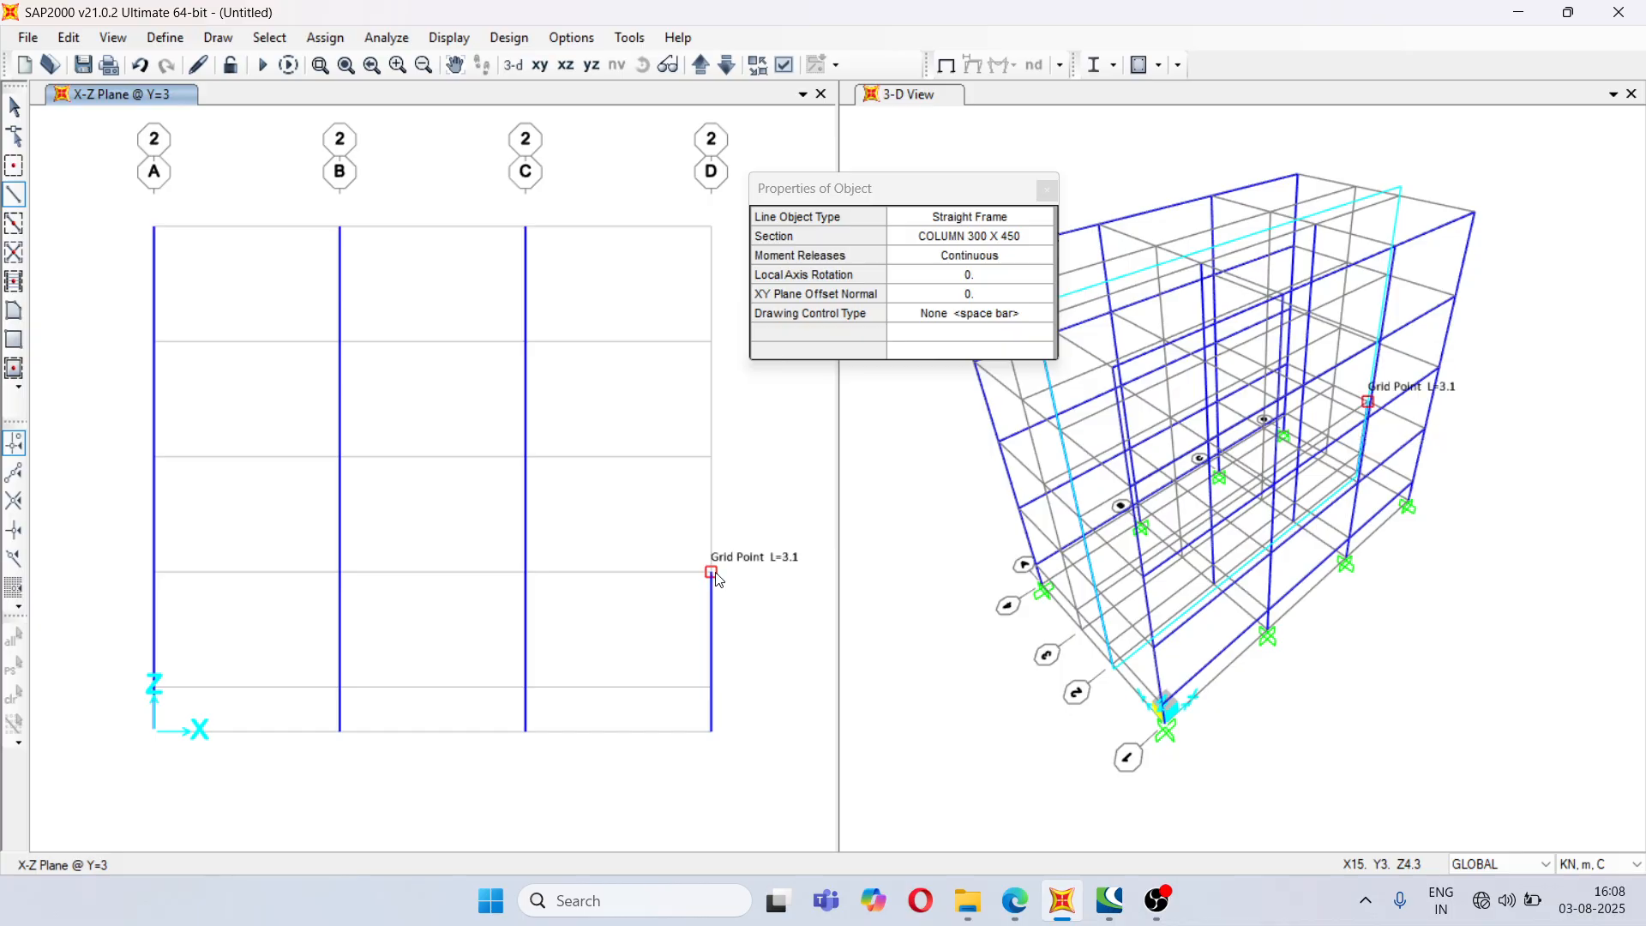
{"action": "left_click", "coordinate": [711, 457]}
{"action": "left_click", "coordinate": [712, 341]}
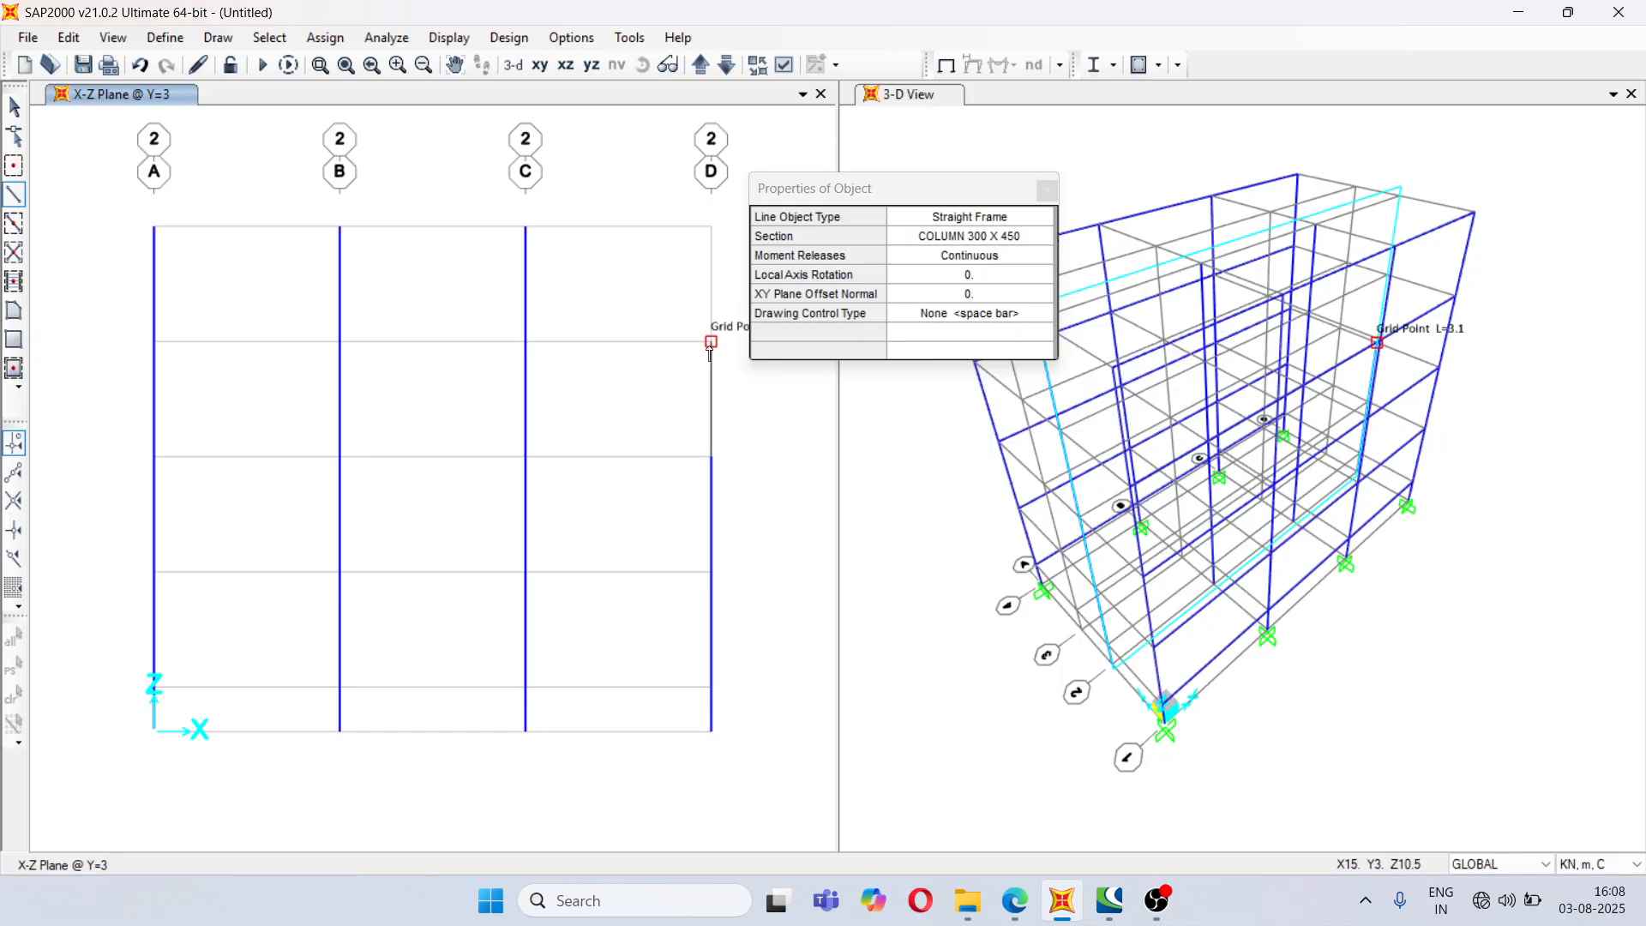
{"action": "left_click", "coordinate": [712, 227]}
{"action": "right_click", "coordinate": [644, 344]}
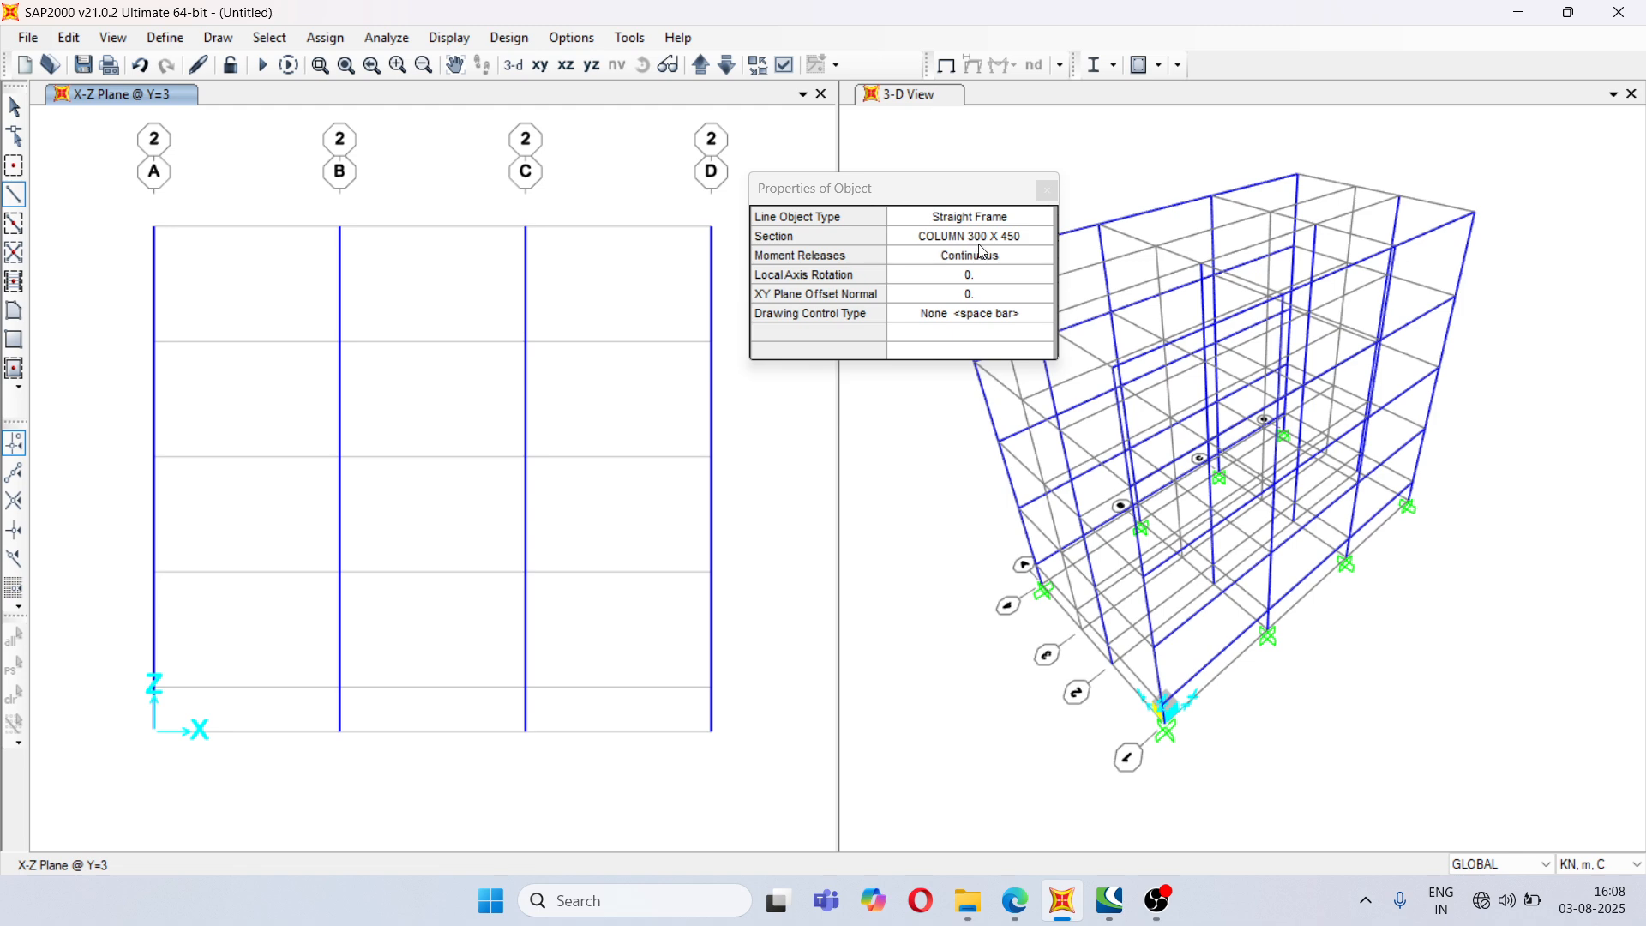
- Set the section for new frame members to INTERIOR BEAM 300 X 450 and close the object properties
{"action": "left_click", "coordinate": [1049, 240]}
{"action": "left_click", "coordinate": [1048, 241]}
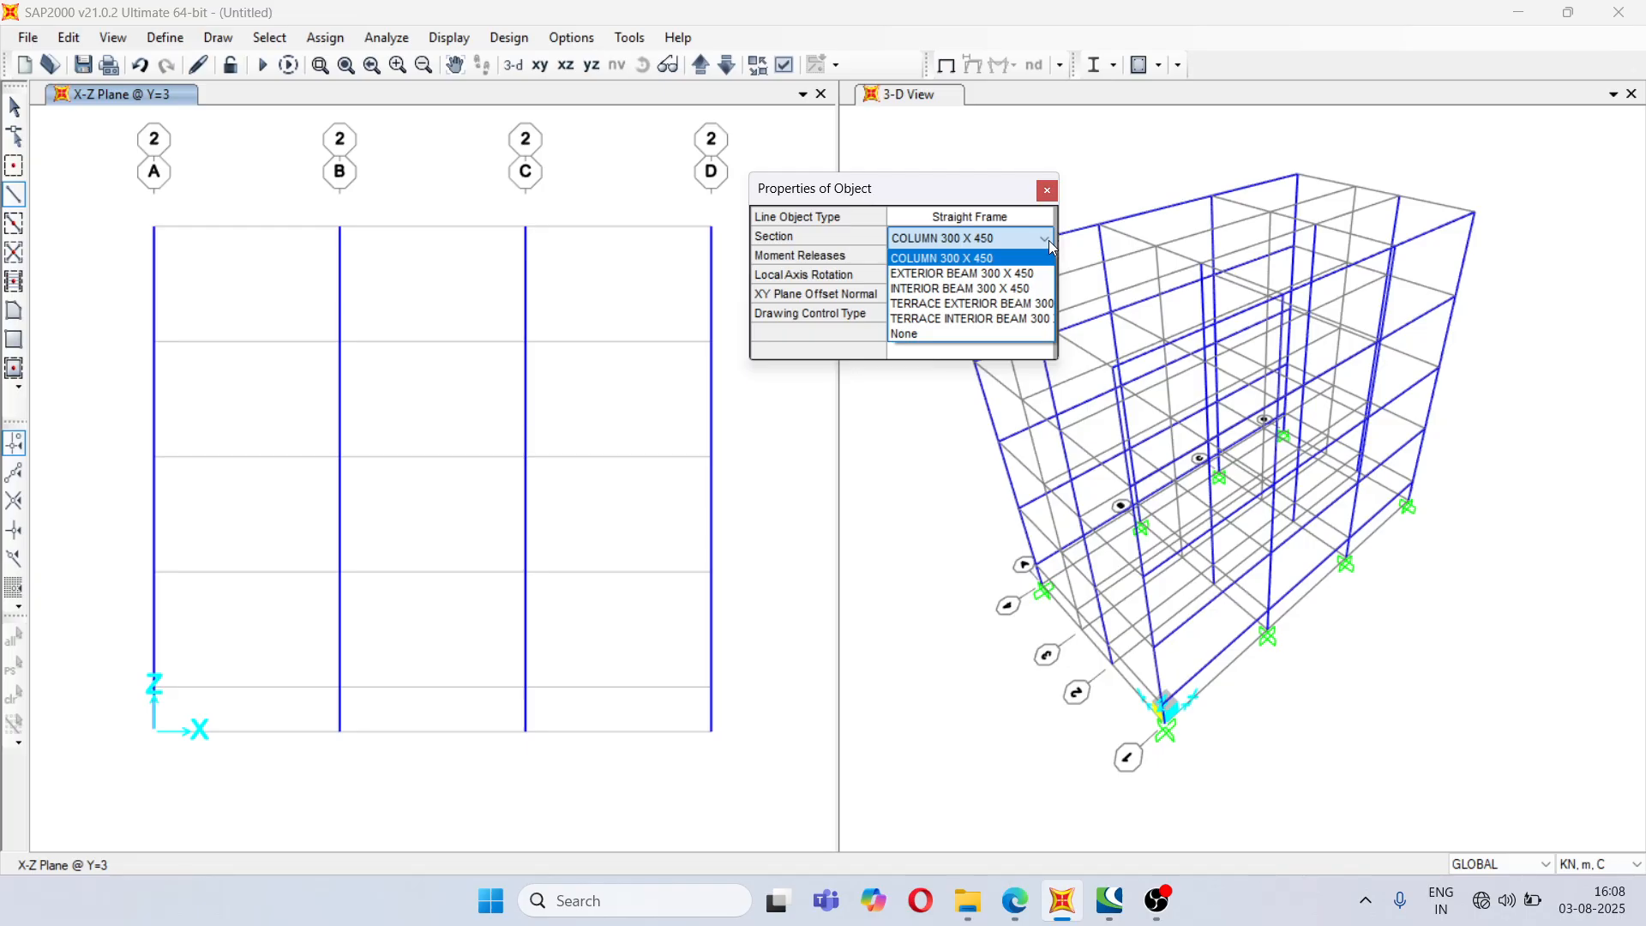
{"action": "left_click", "coordinate": [1008, 291]}
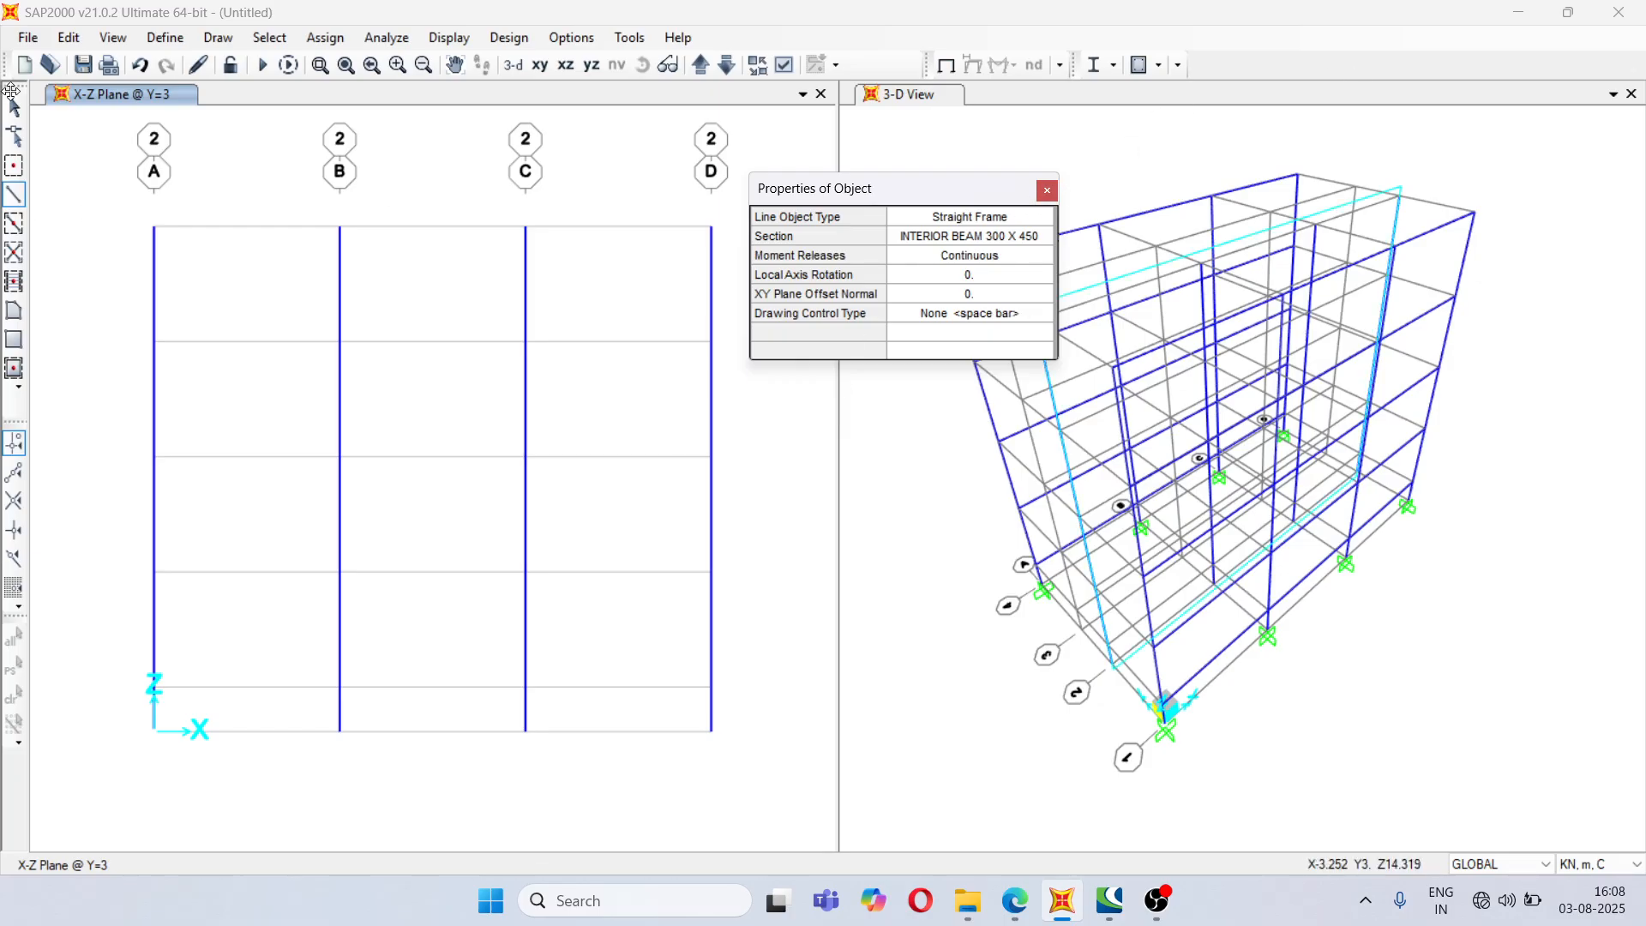
{"action": "left_click", "coordinate": [1047, 189]}
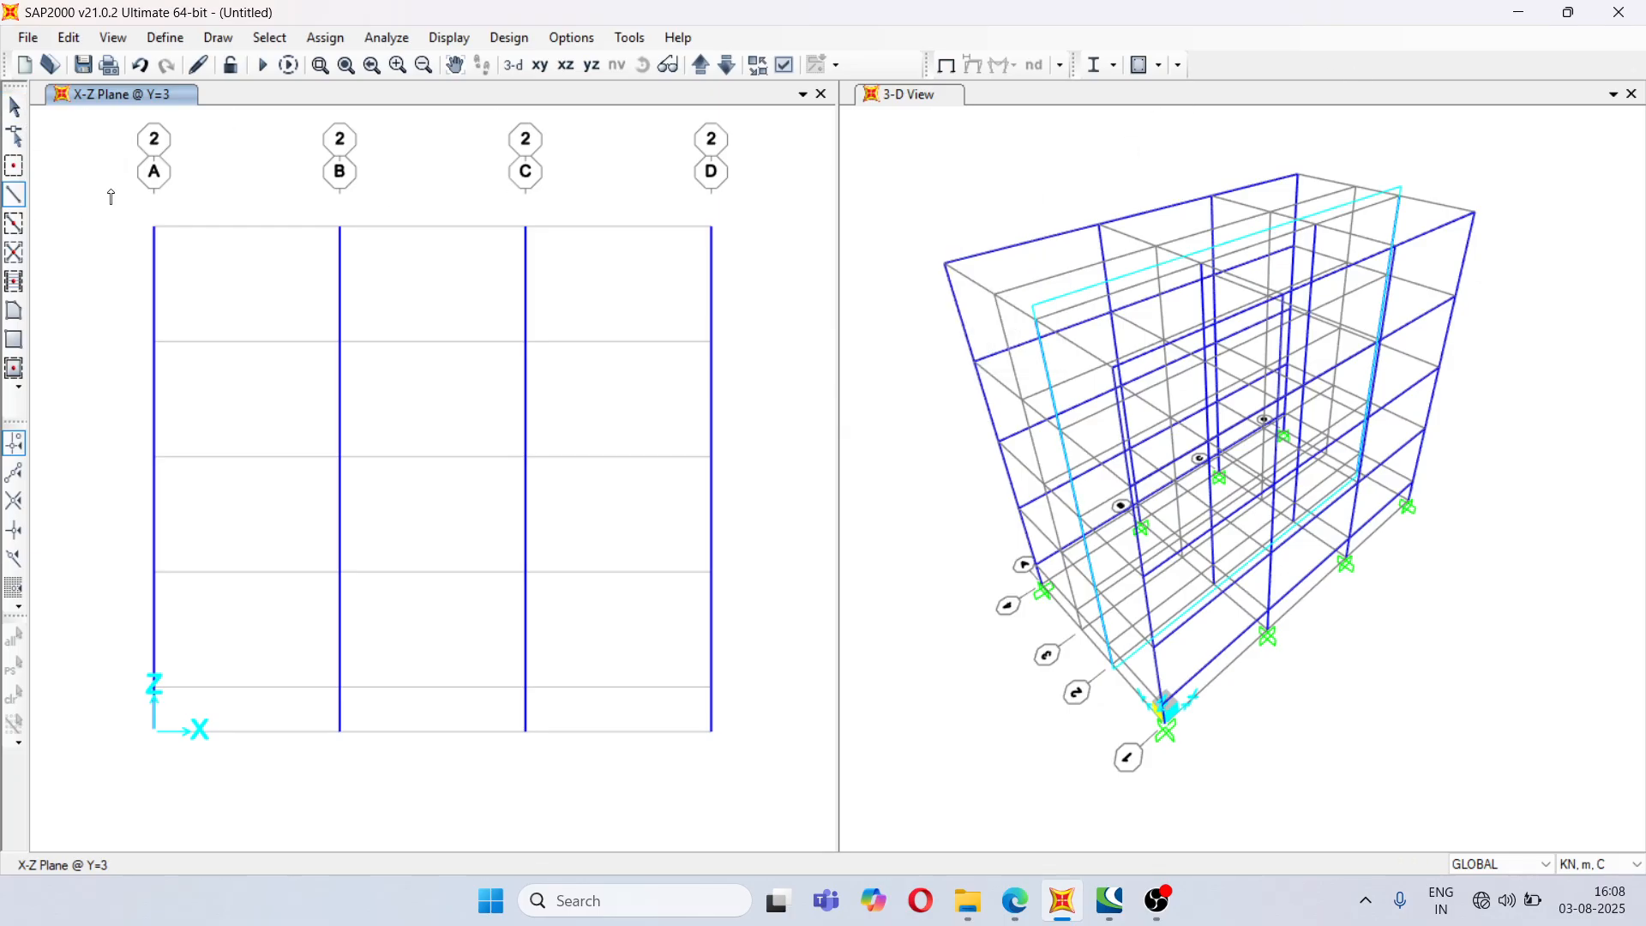
- Select the four column base joints of the Y=3 frame and assign them fixed restraints in all translations and rotations
{"action": "left_click", "coordinate": [15, 108]}
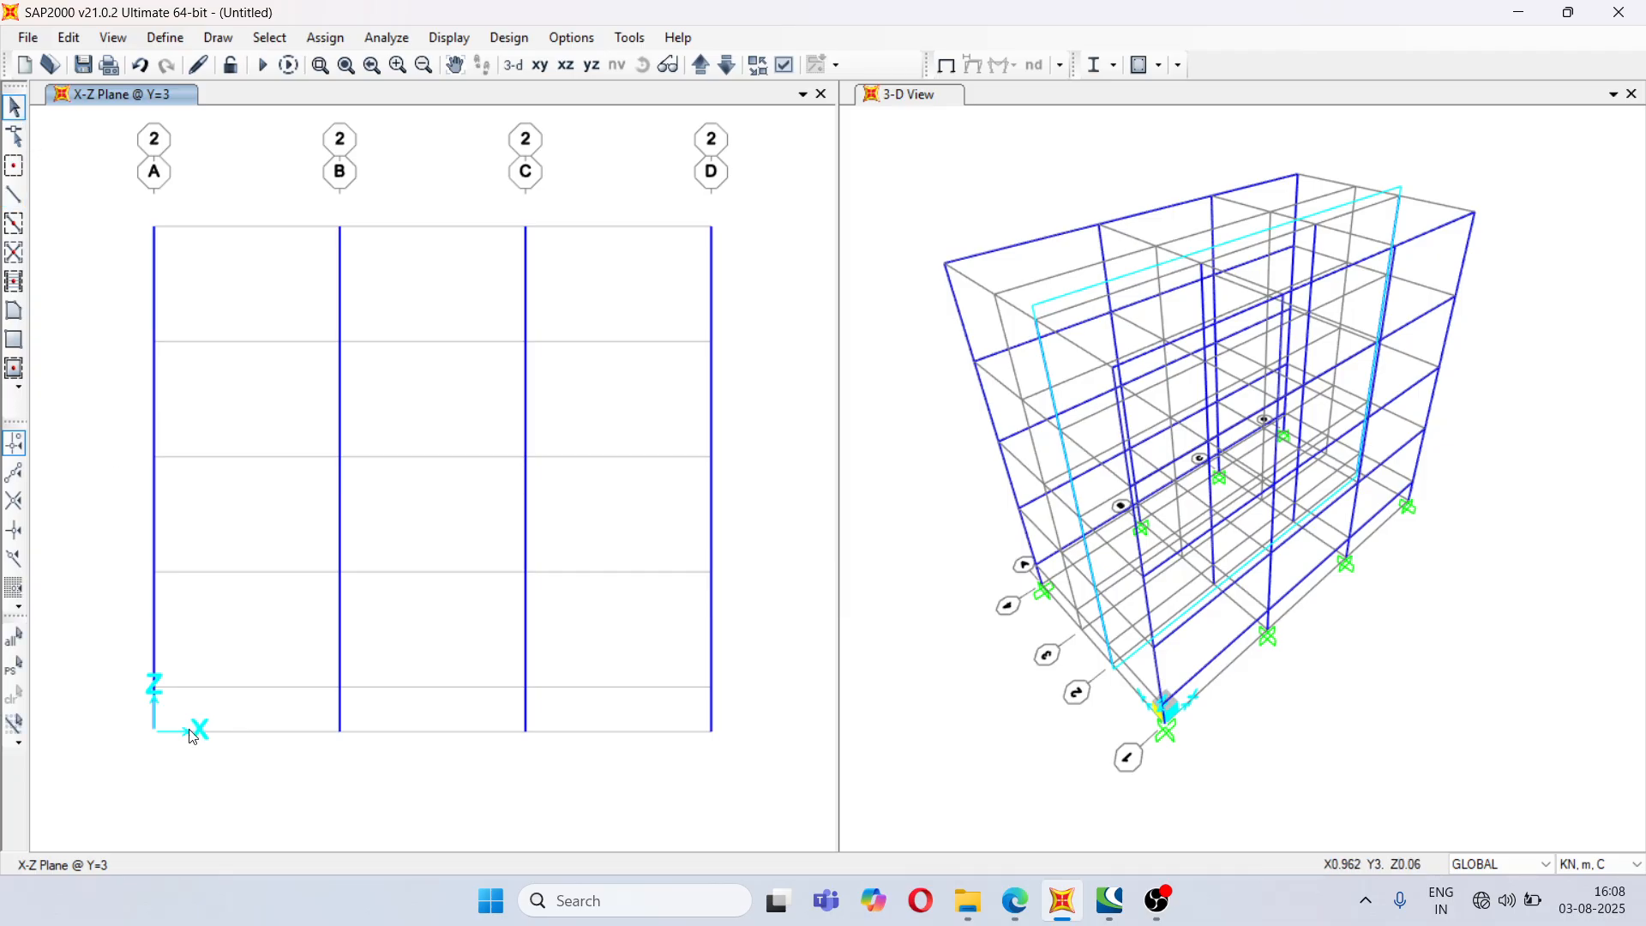
{"action": "left_click_drag", "start_coordinate": [138, 717], "coordinate": [781, 745]}
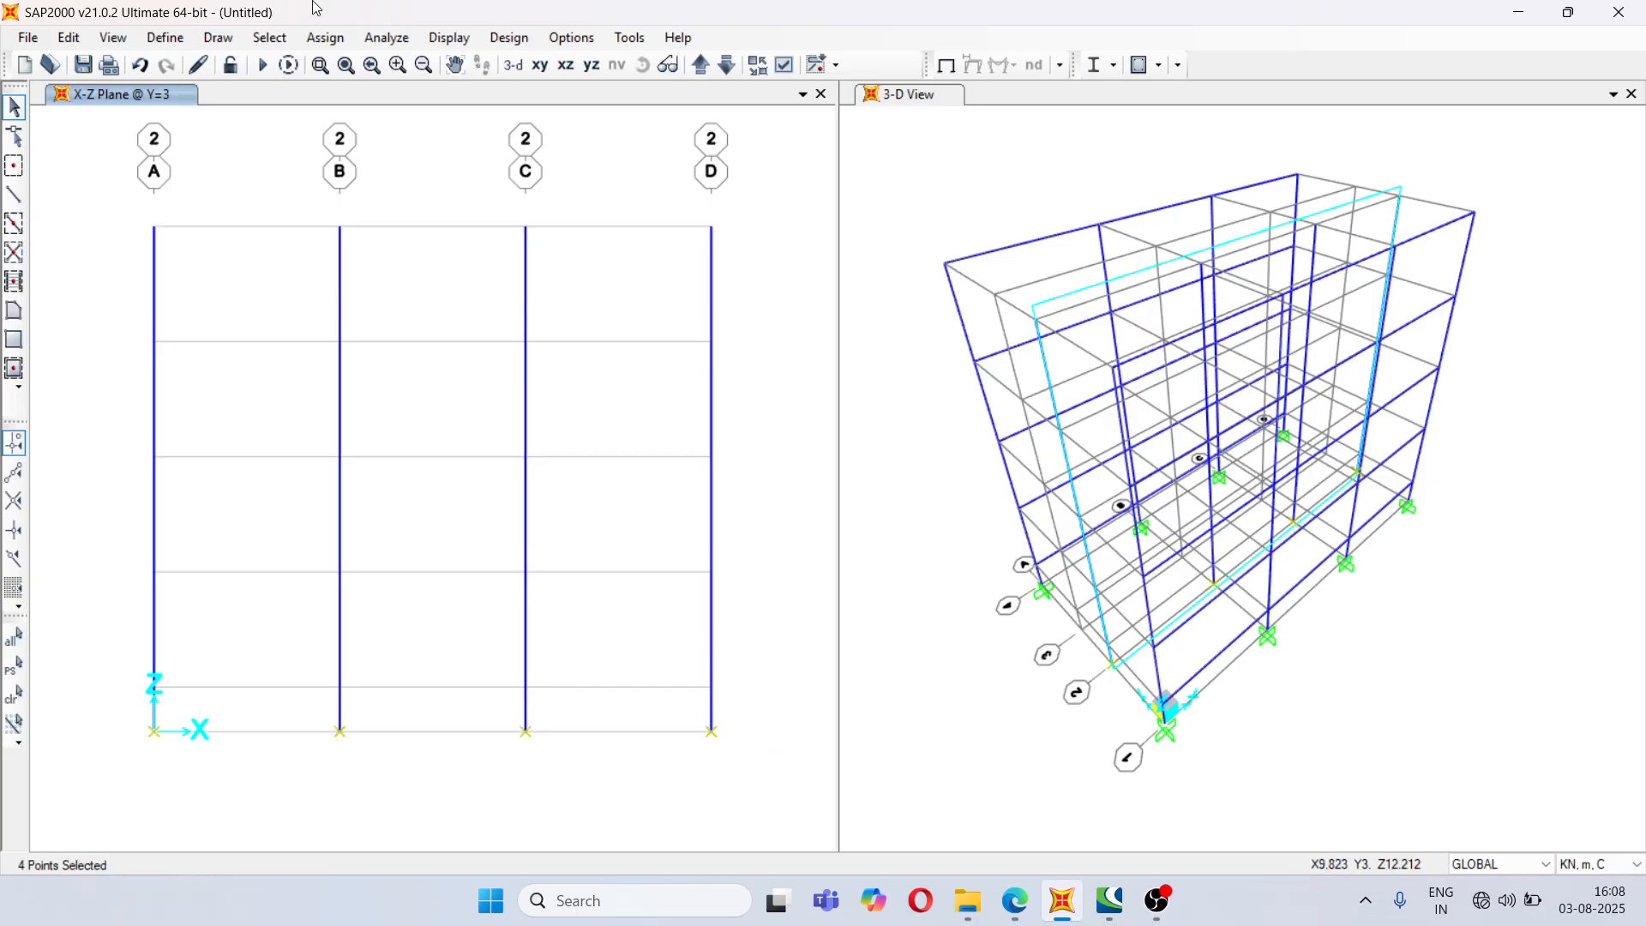
{"action": "left_click", "coordinate": [326, 37]}
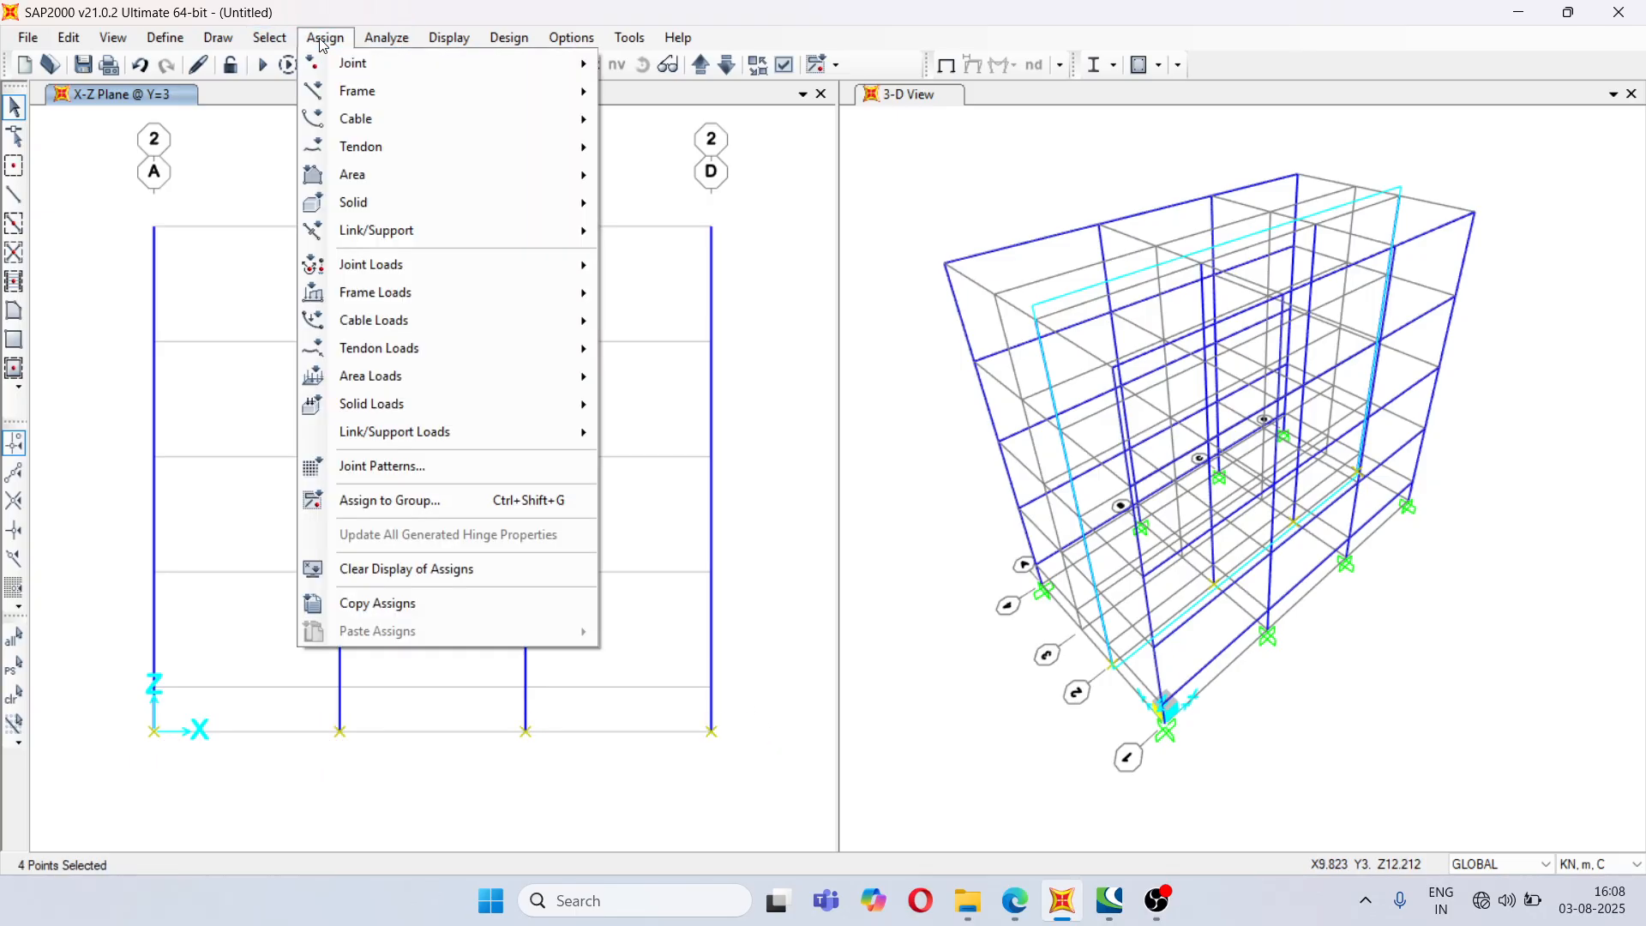
{"action": "mouse_move", "coordinate": [541, 71]}
{"action": "left_click", "coordinate": [660, 65]}
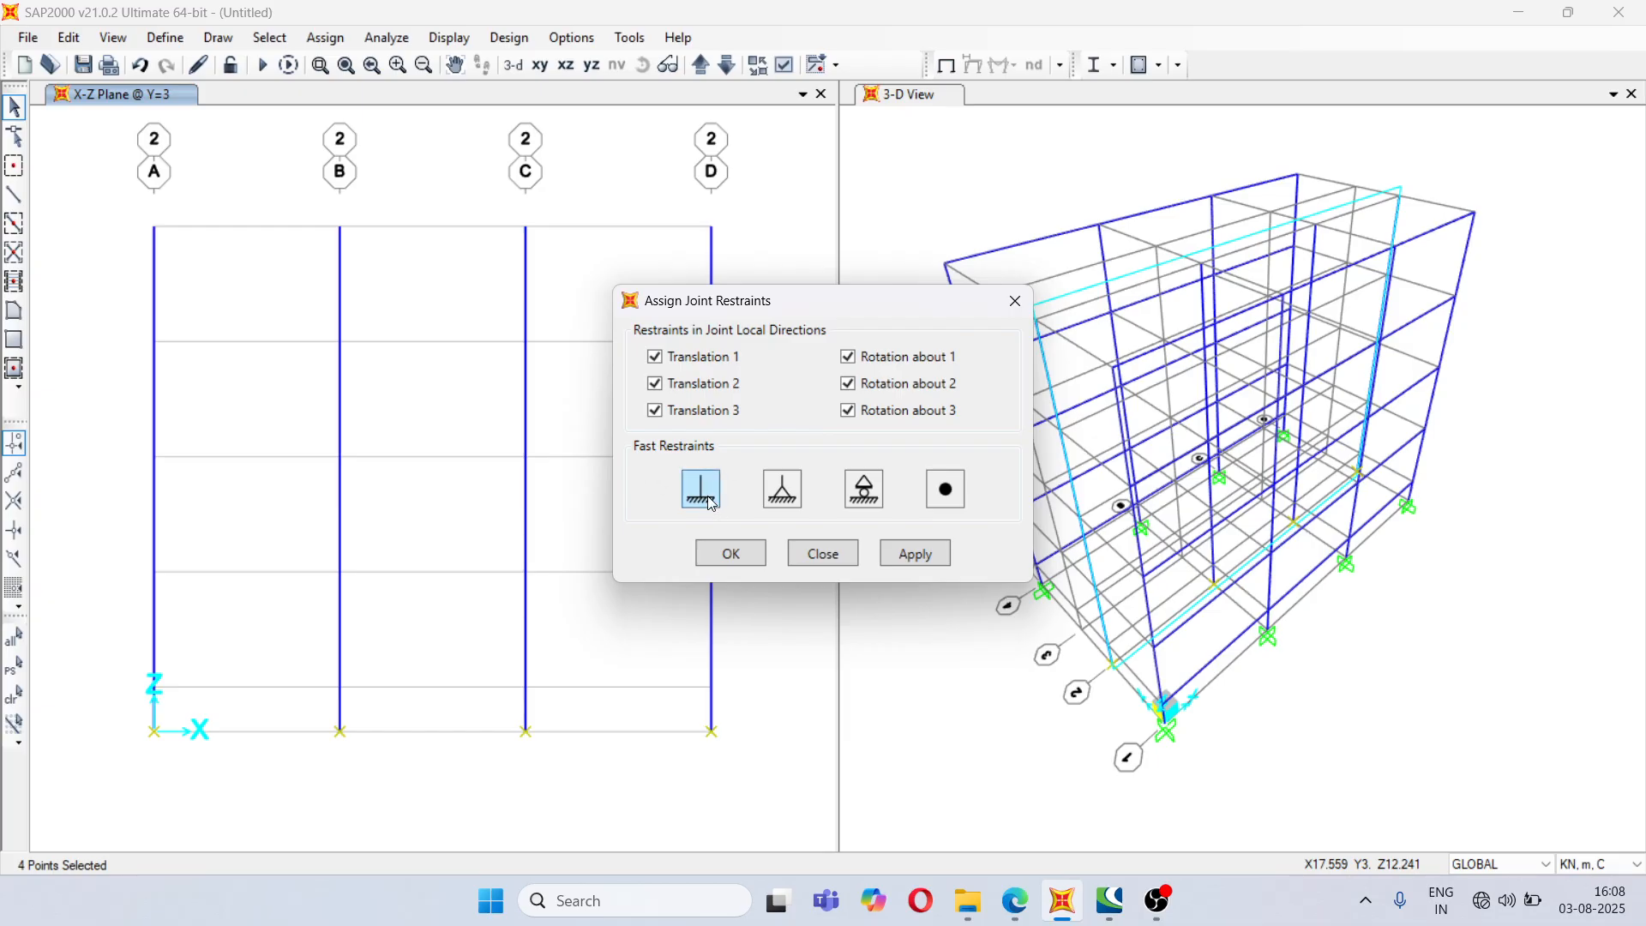
{"action": "left_click", "coordinate": [916, 554]}
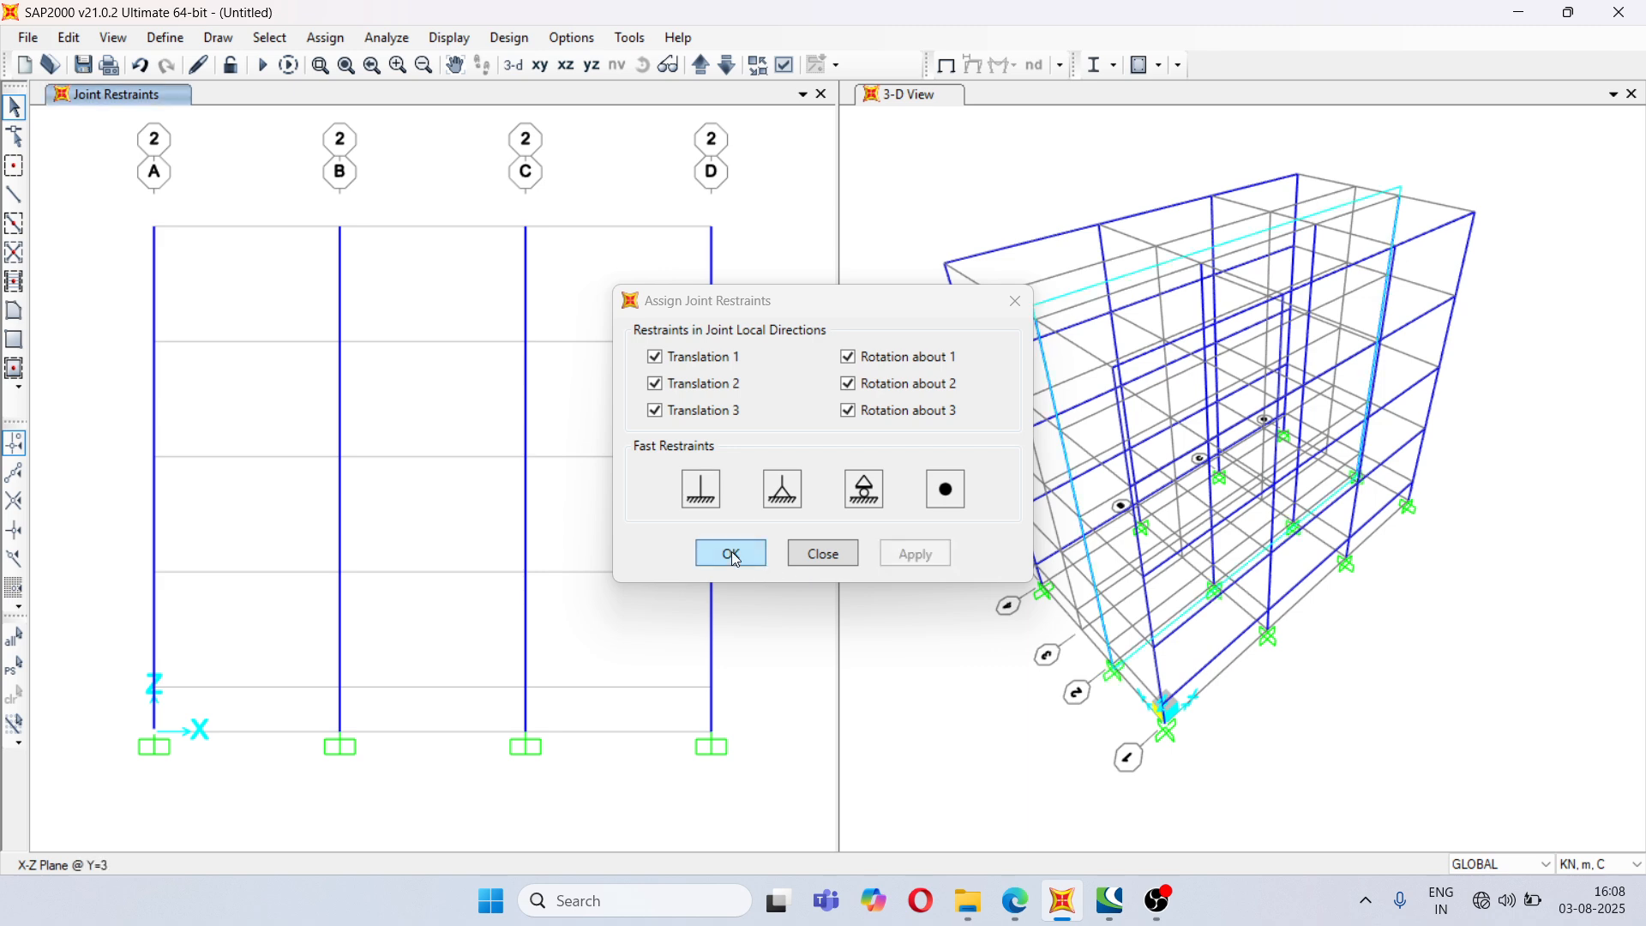
{"action": "left_click", "coordinate": [746, 556]}
- Draw INTERIOR BEAM 300 X 450 members bay by bay from grid line A to D at the Z=1.2 m level
{"action": "left_click", "coordinate": [13, 194]}
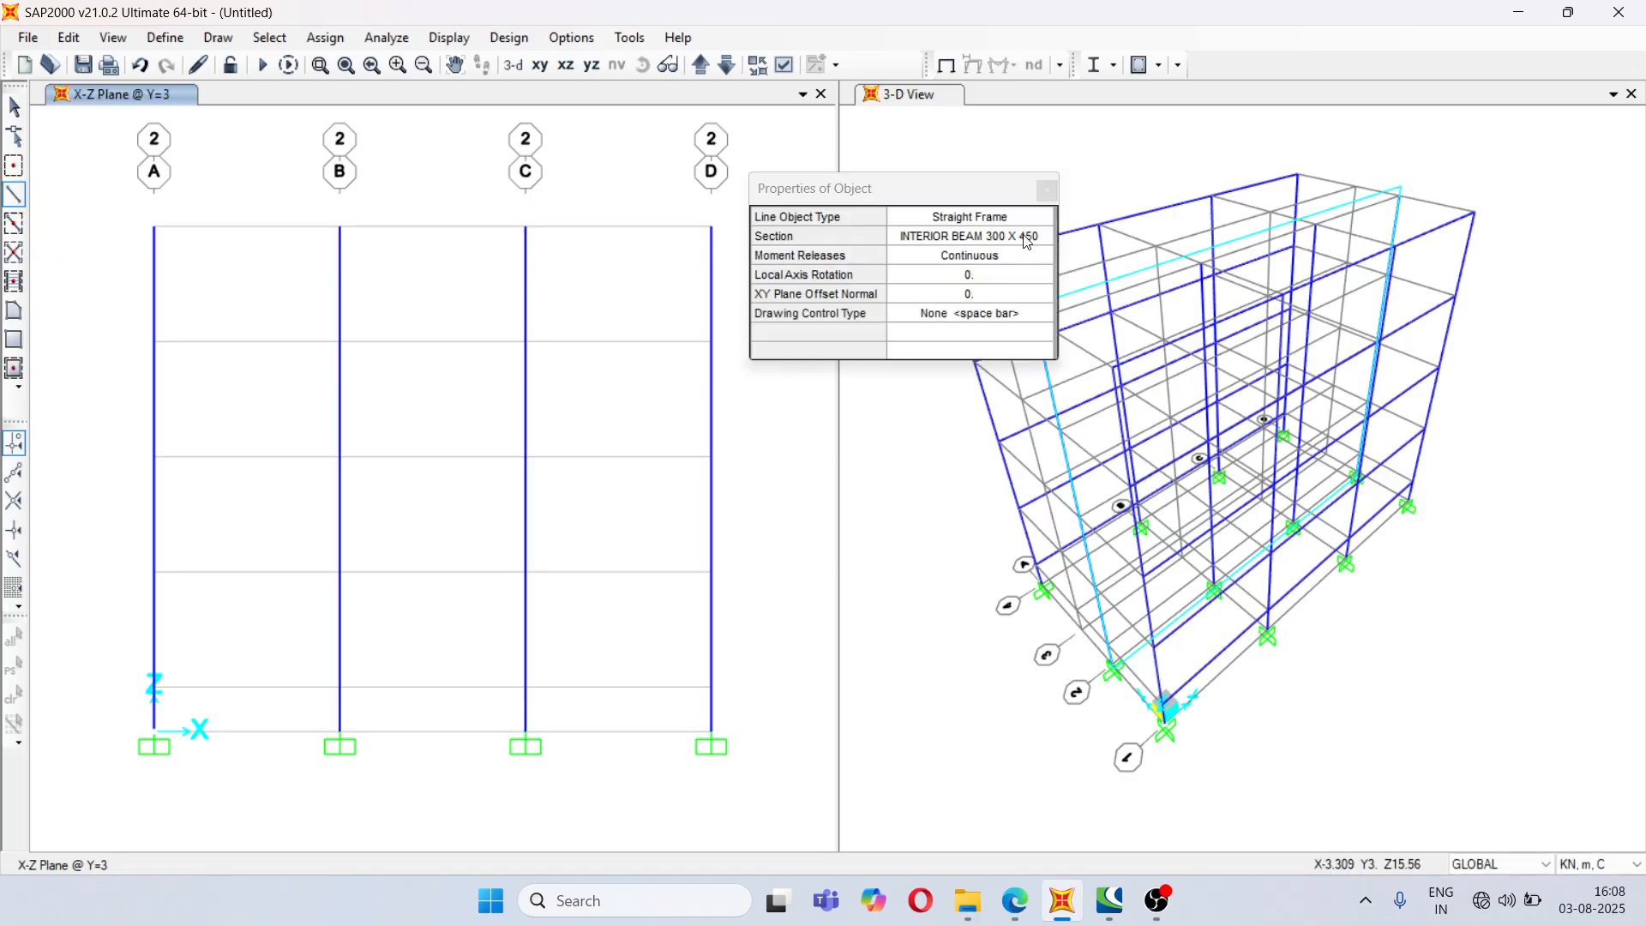
{"action": "left_click", "coordinate": [1028, 238]}
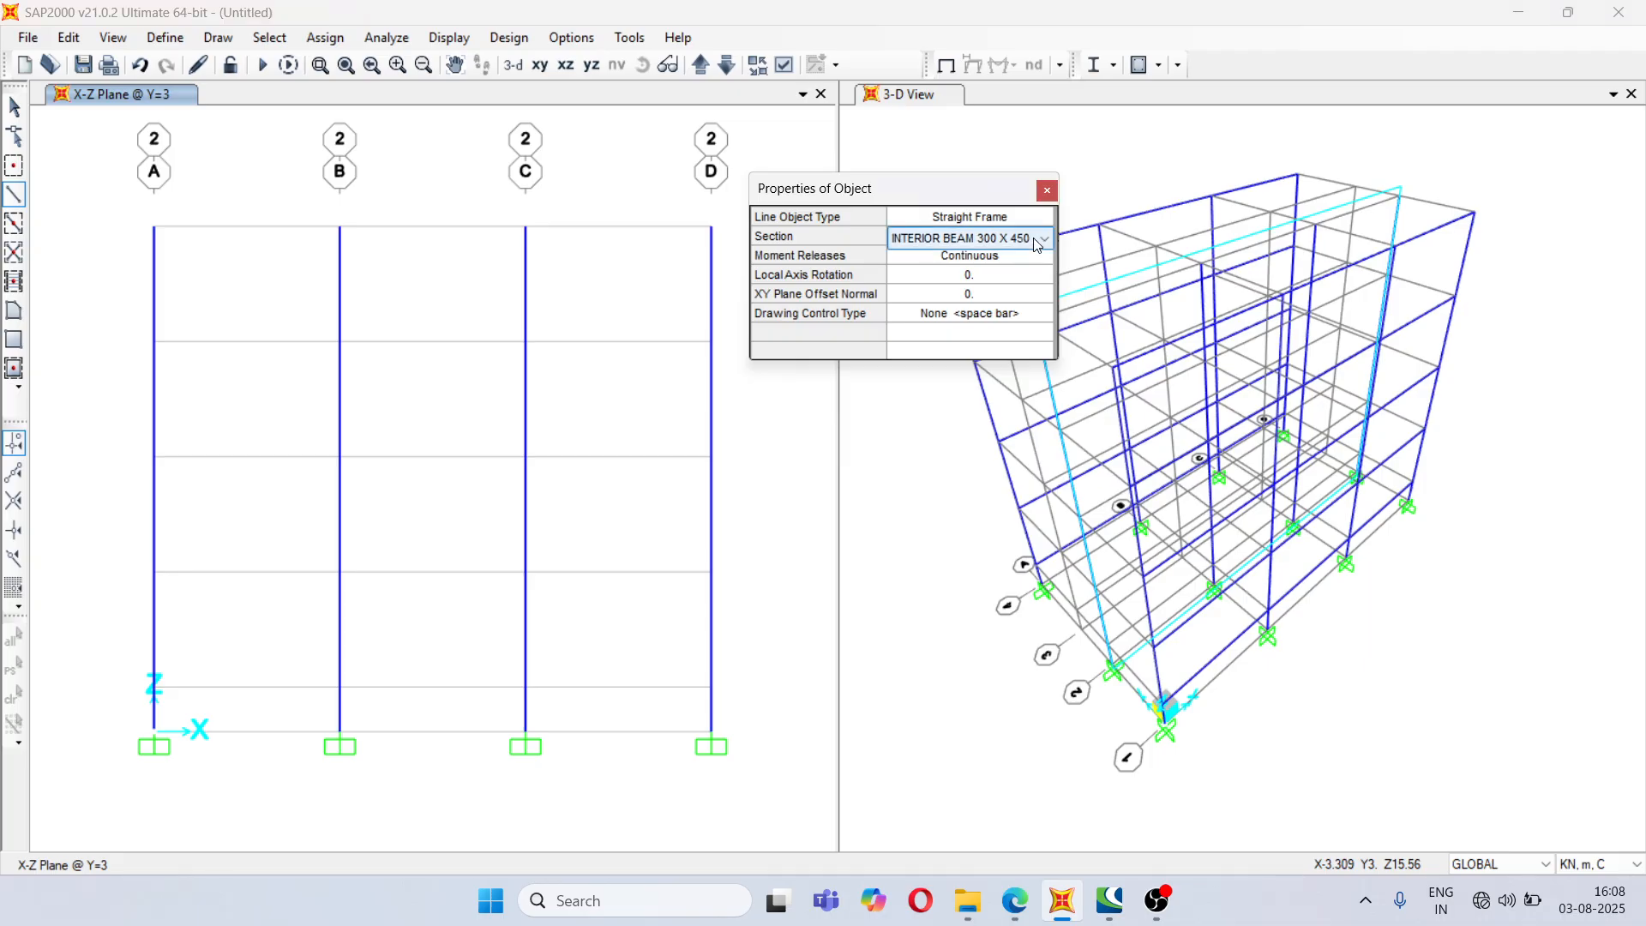
{"action": "left_click", "coordinate": [1037, 238]}
{"action": "left_click", "coordinate": [1012, 288]}
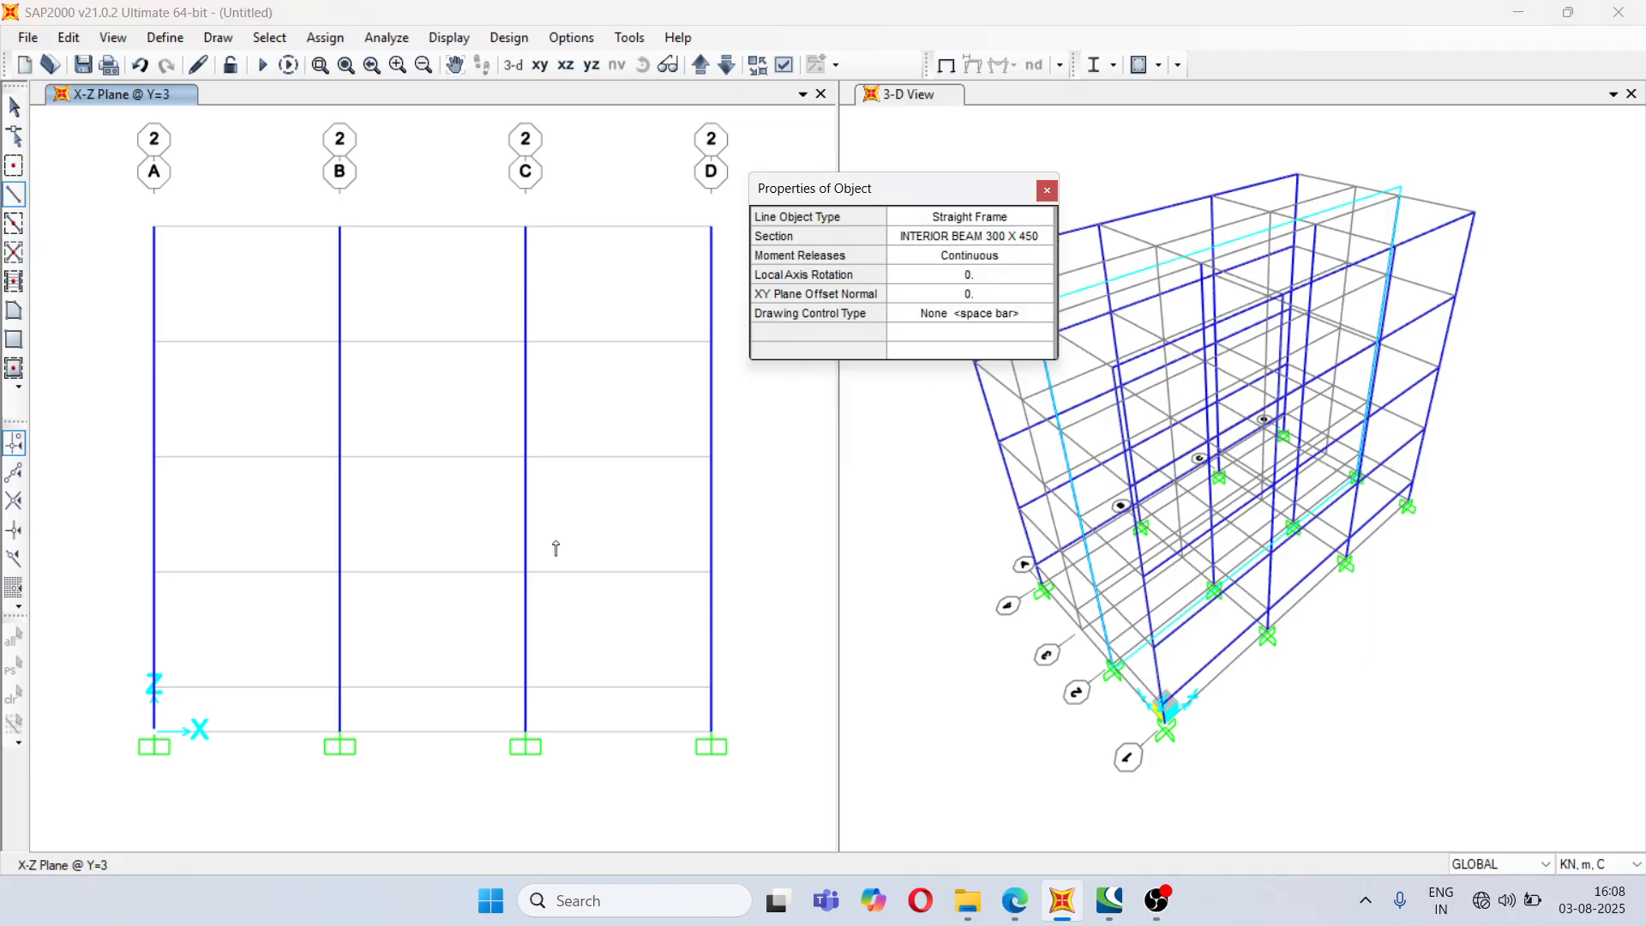
{"action": "left_click", "coordinate": [154, 686]}
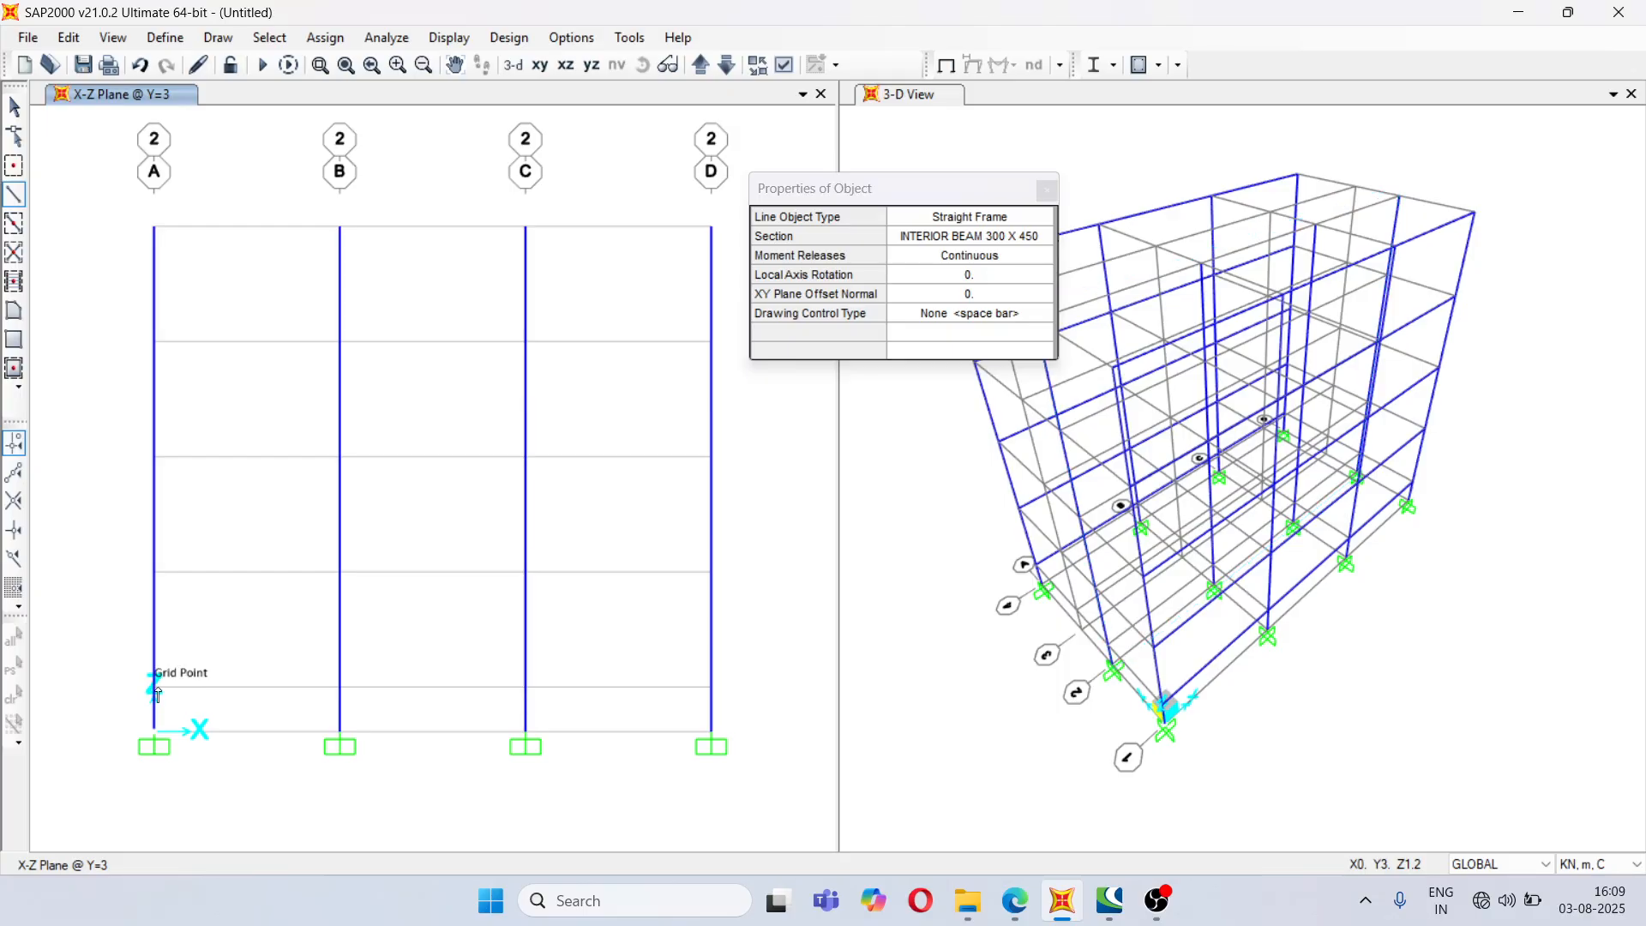
{"action": "left_click", "coordinate": [340, 687]}
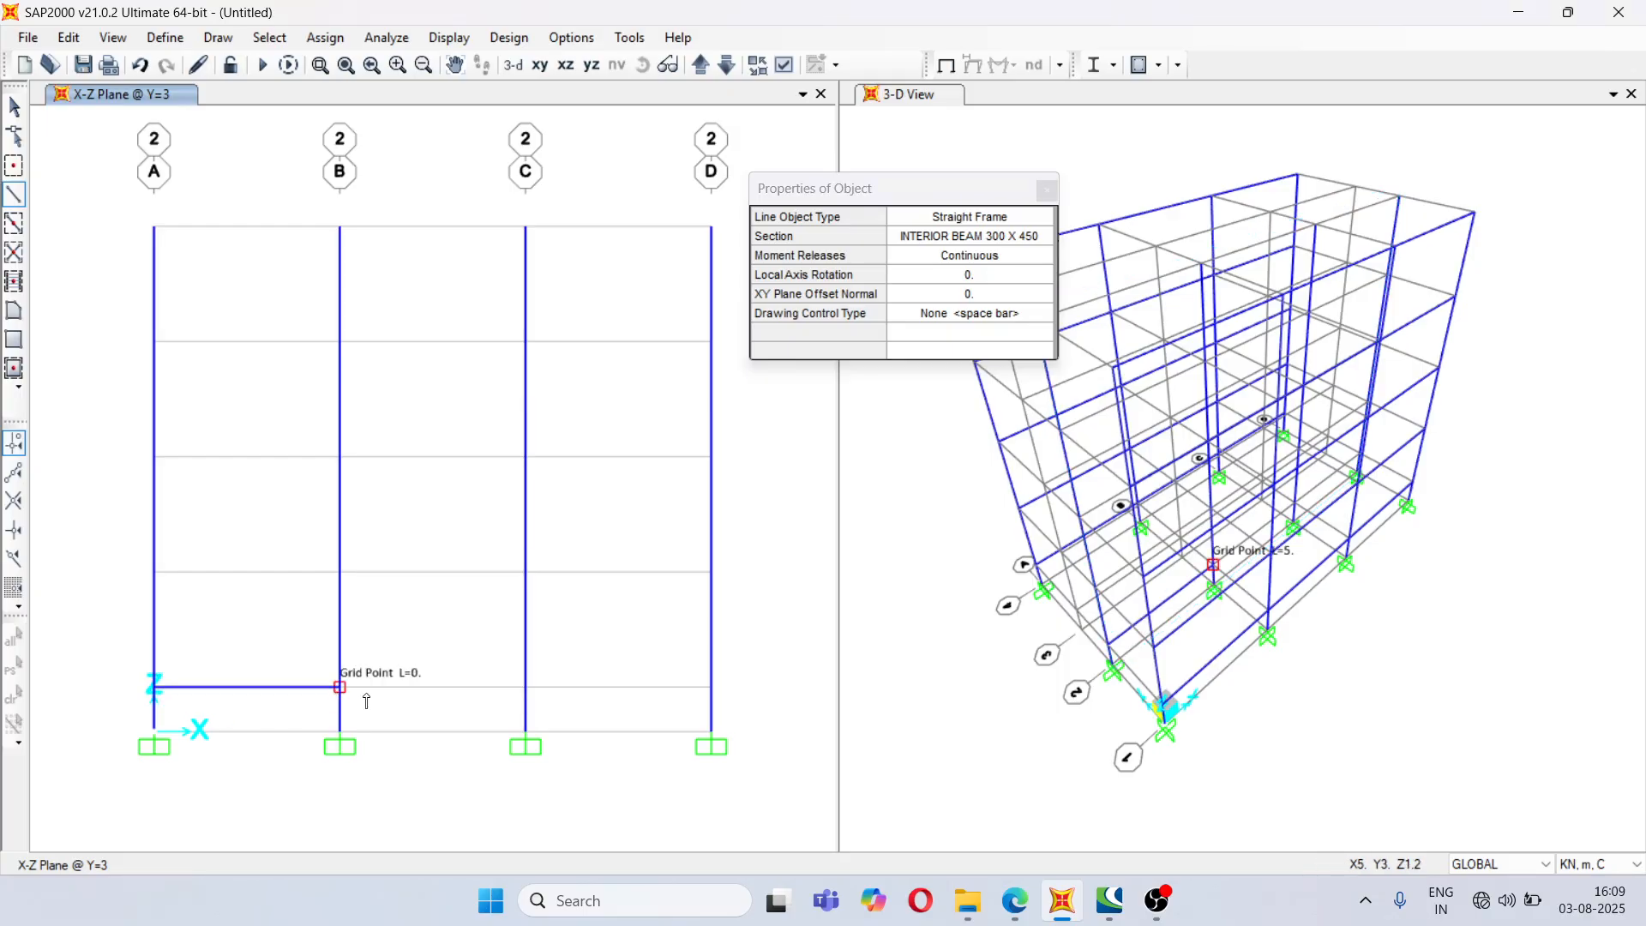
{"action": "left_click", "coordinate": [525, 686]}
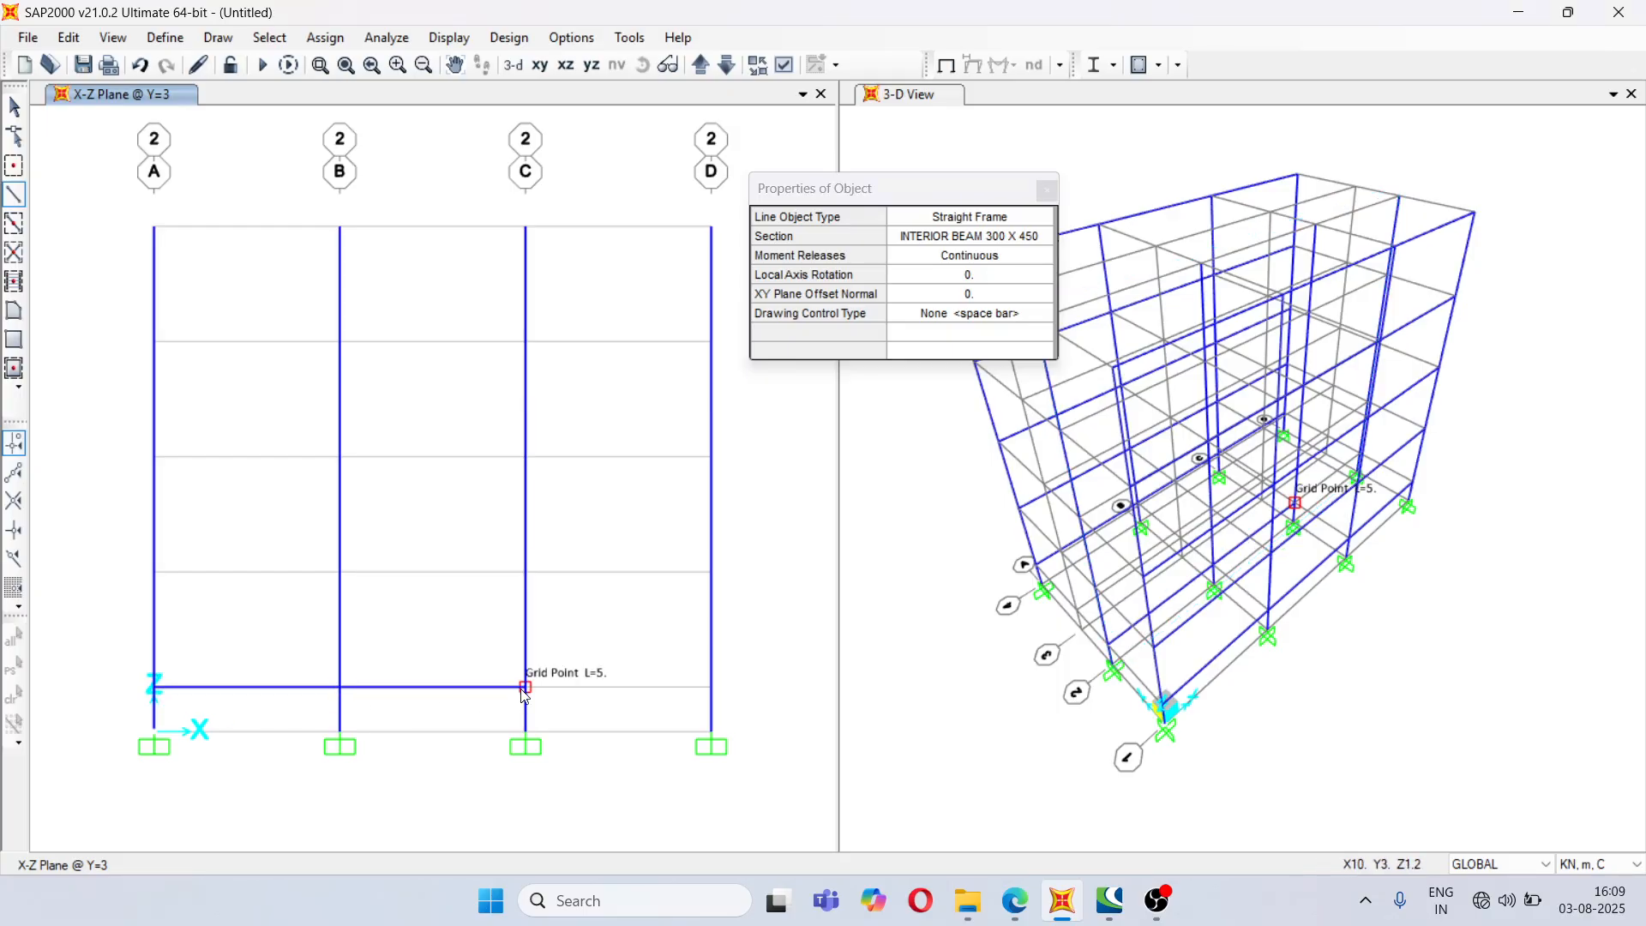
{"action": "left_click", "coordinate": [711, 688]}
{"action": "key", "text": "Escape"}
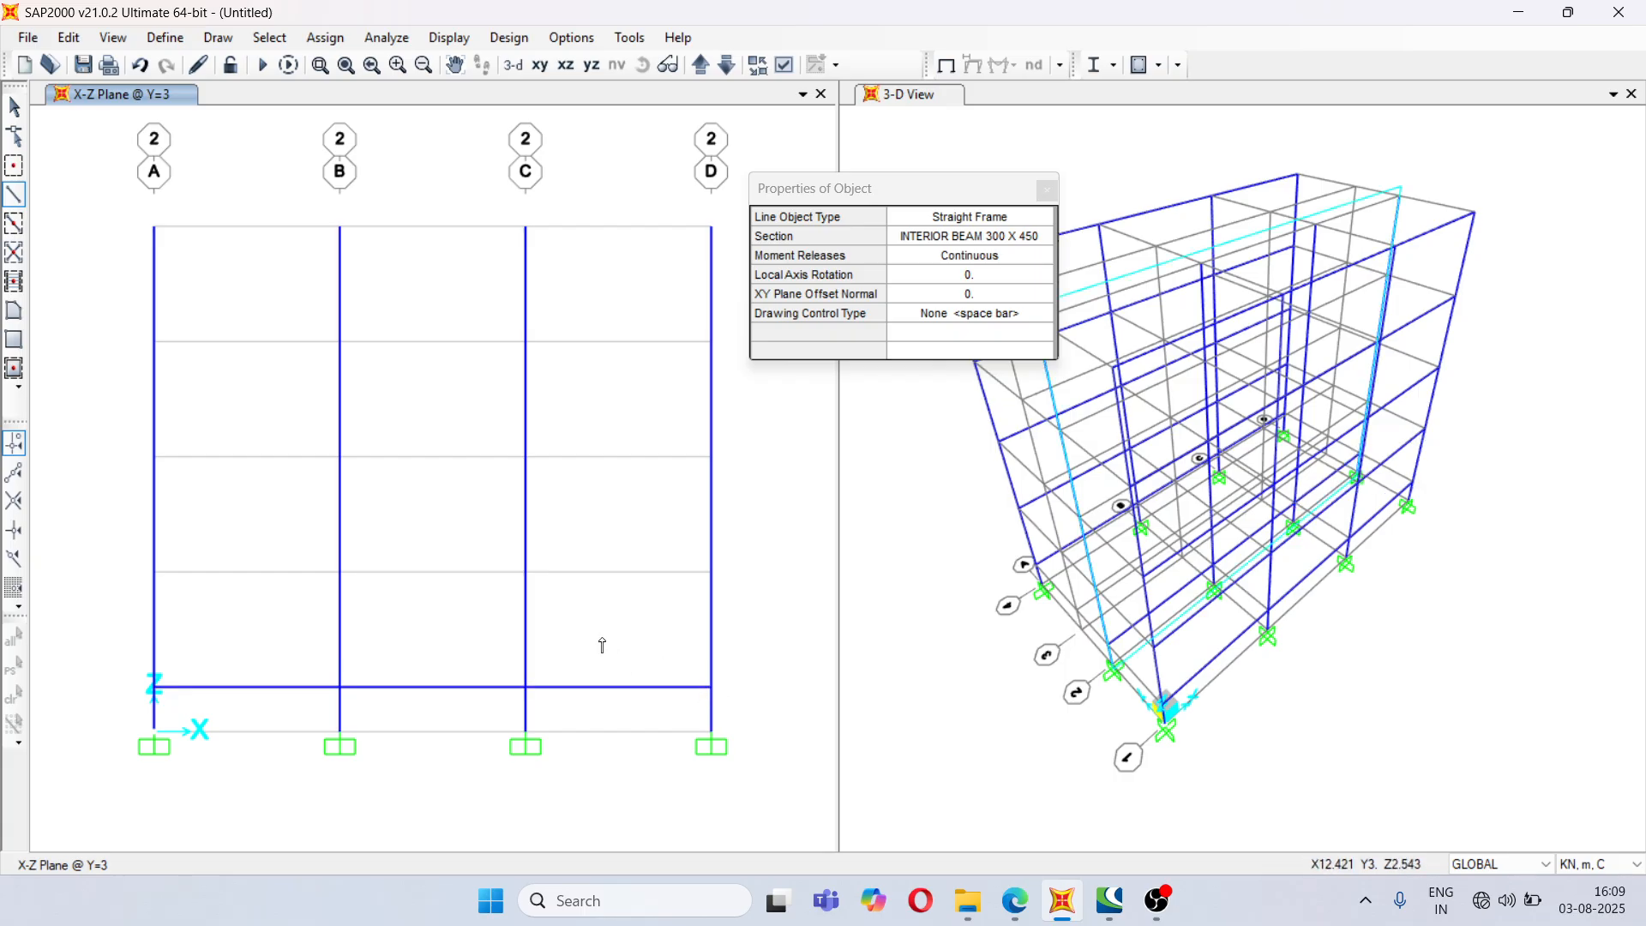
- Draw INTERIOR BEAM 300 X 450 members bay by bay from grid line A to D at the Z=4.3 m level
{"action": "left_click", "coordinate": [155, 572]}
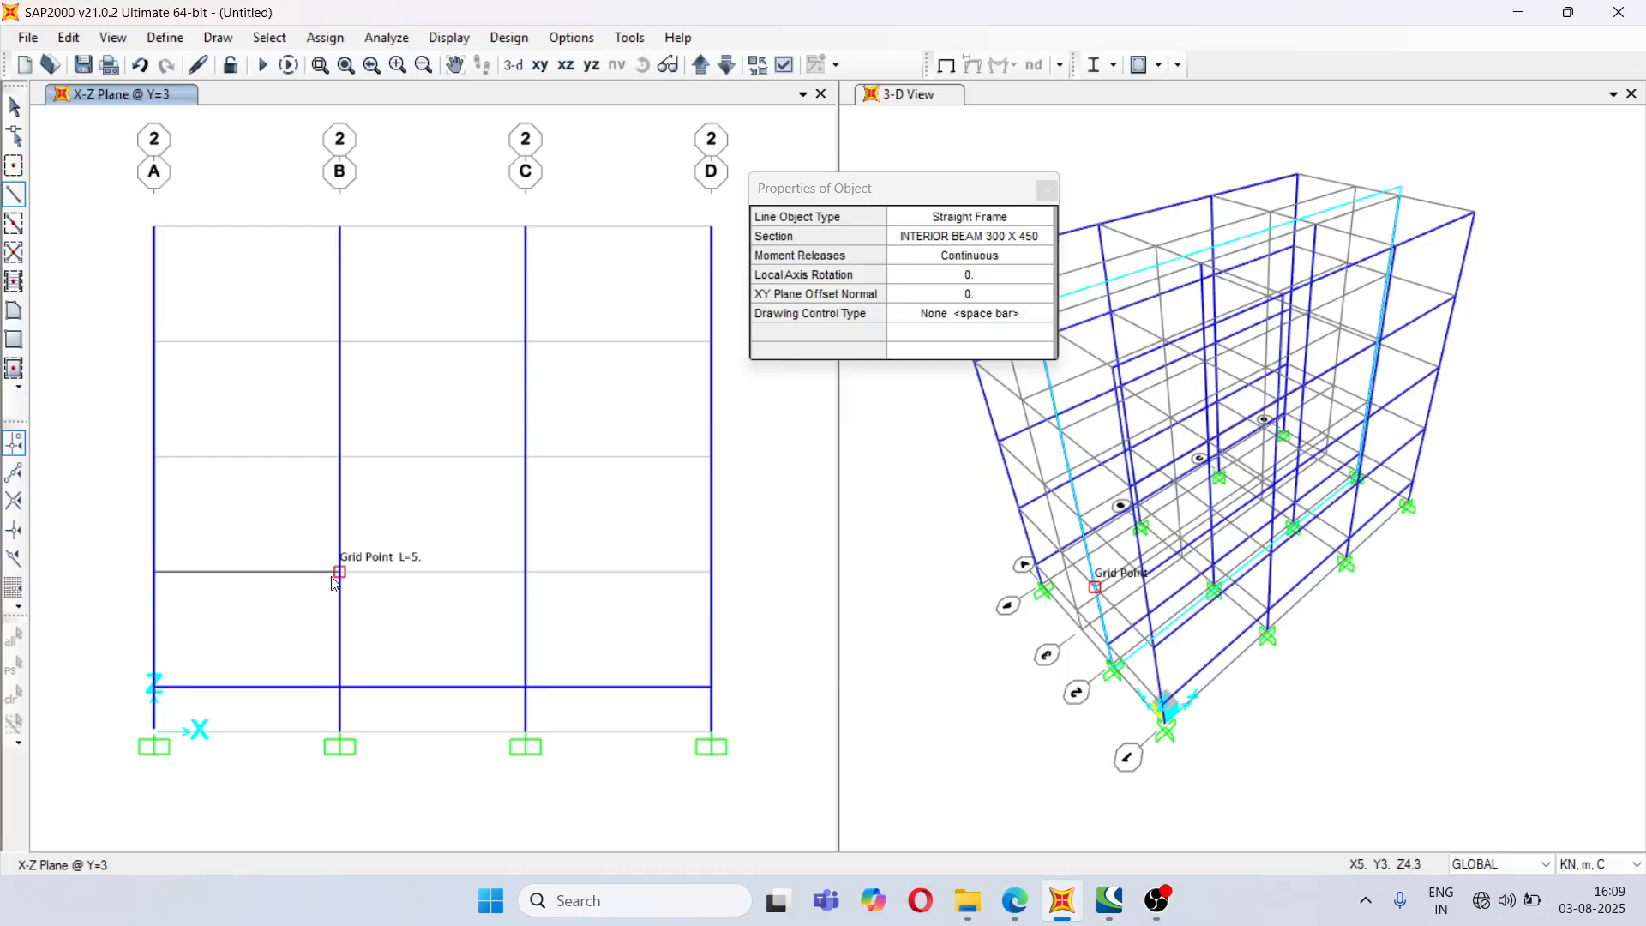
{"action": "left_click", "coordinate": [340, 572]}
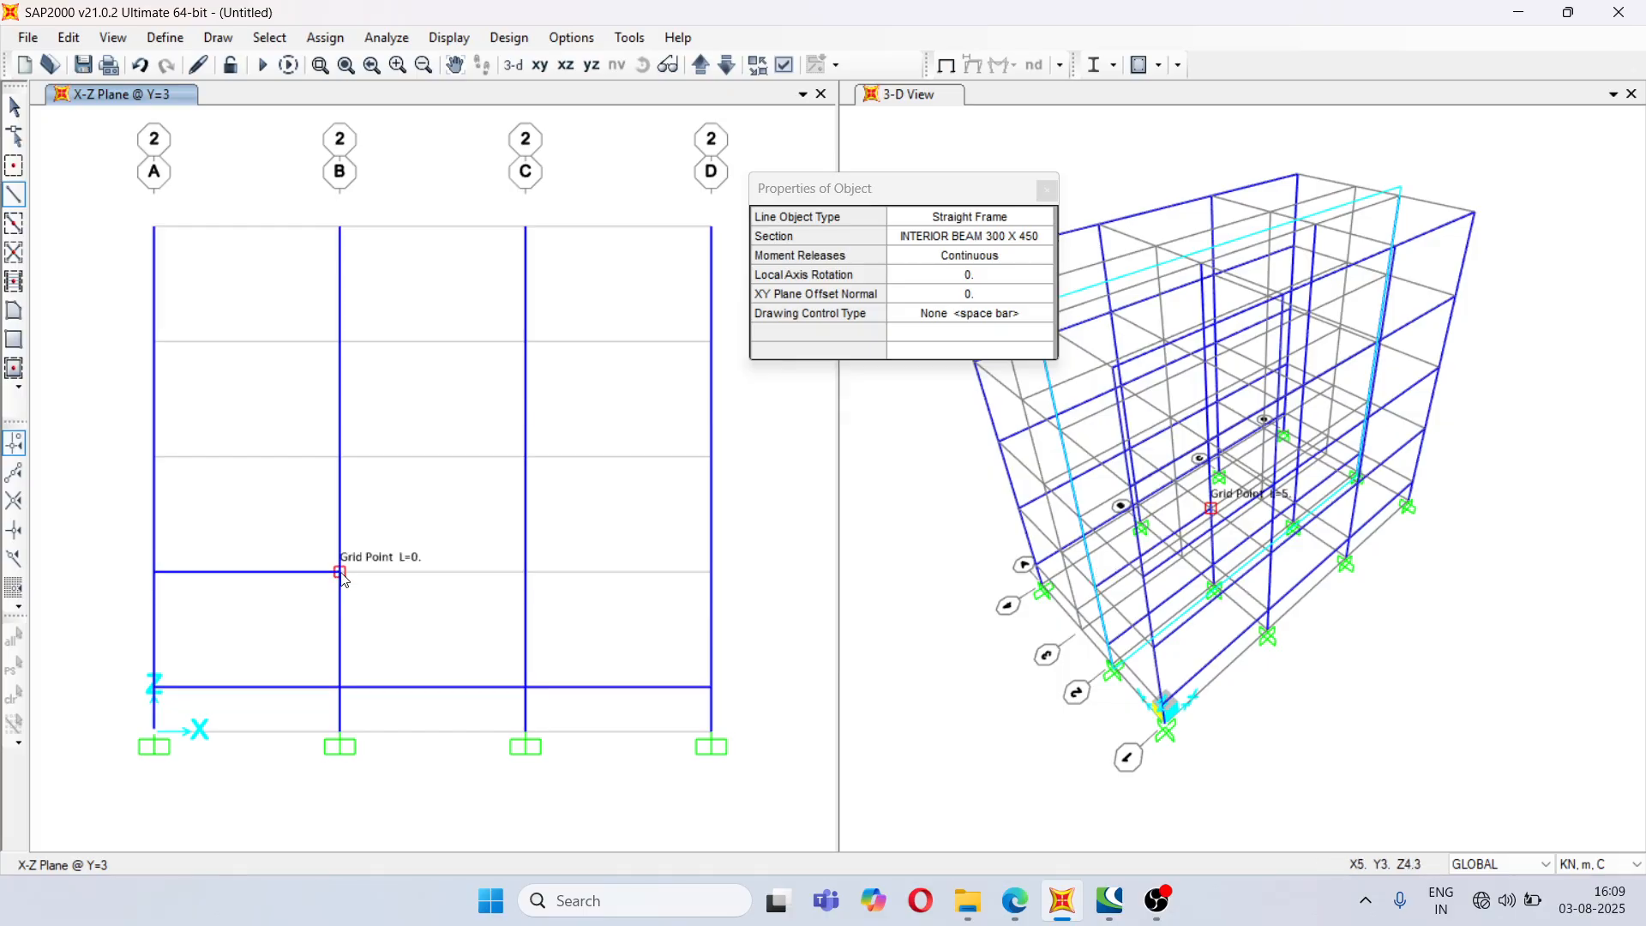
{"action": "left_click", "coordinate": [525, 573]}
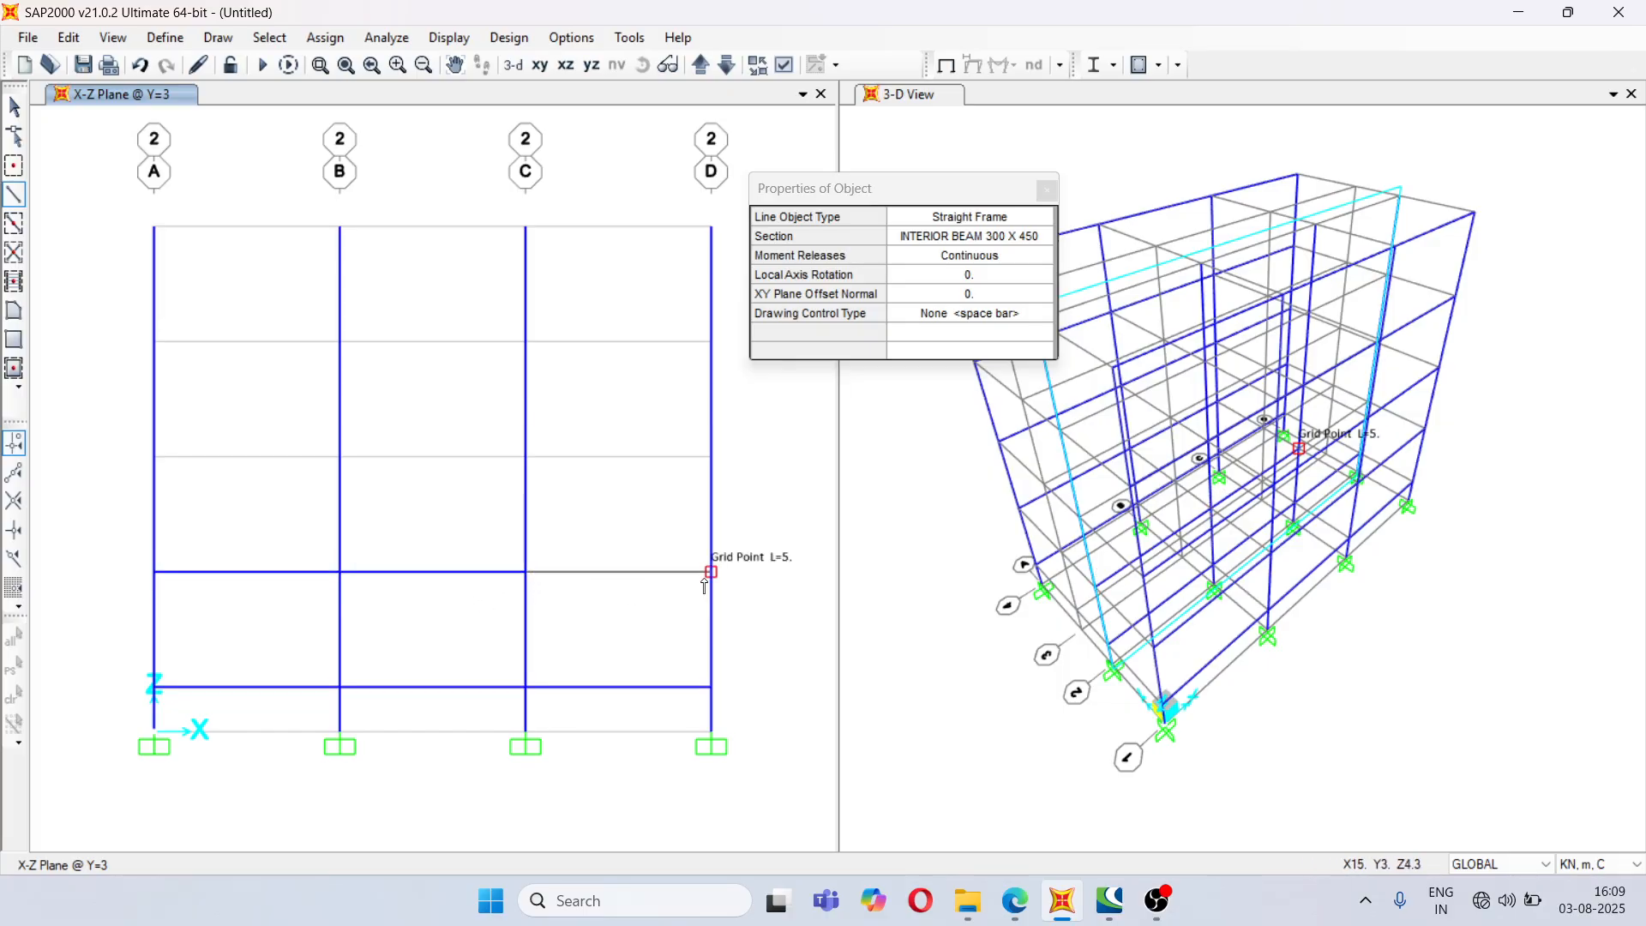
{"action": "left_click", "coordinate": [712, 573]}
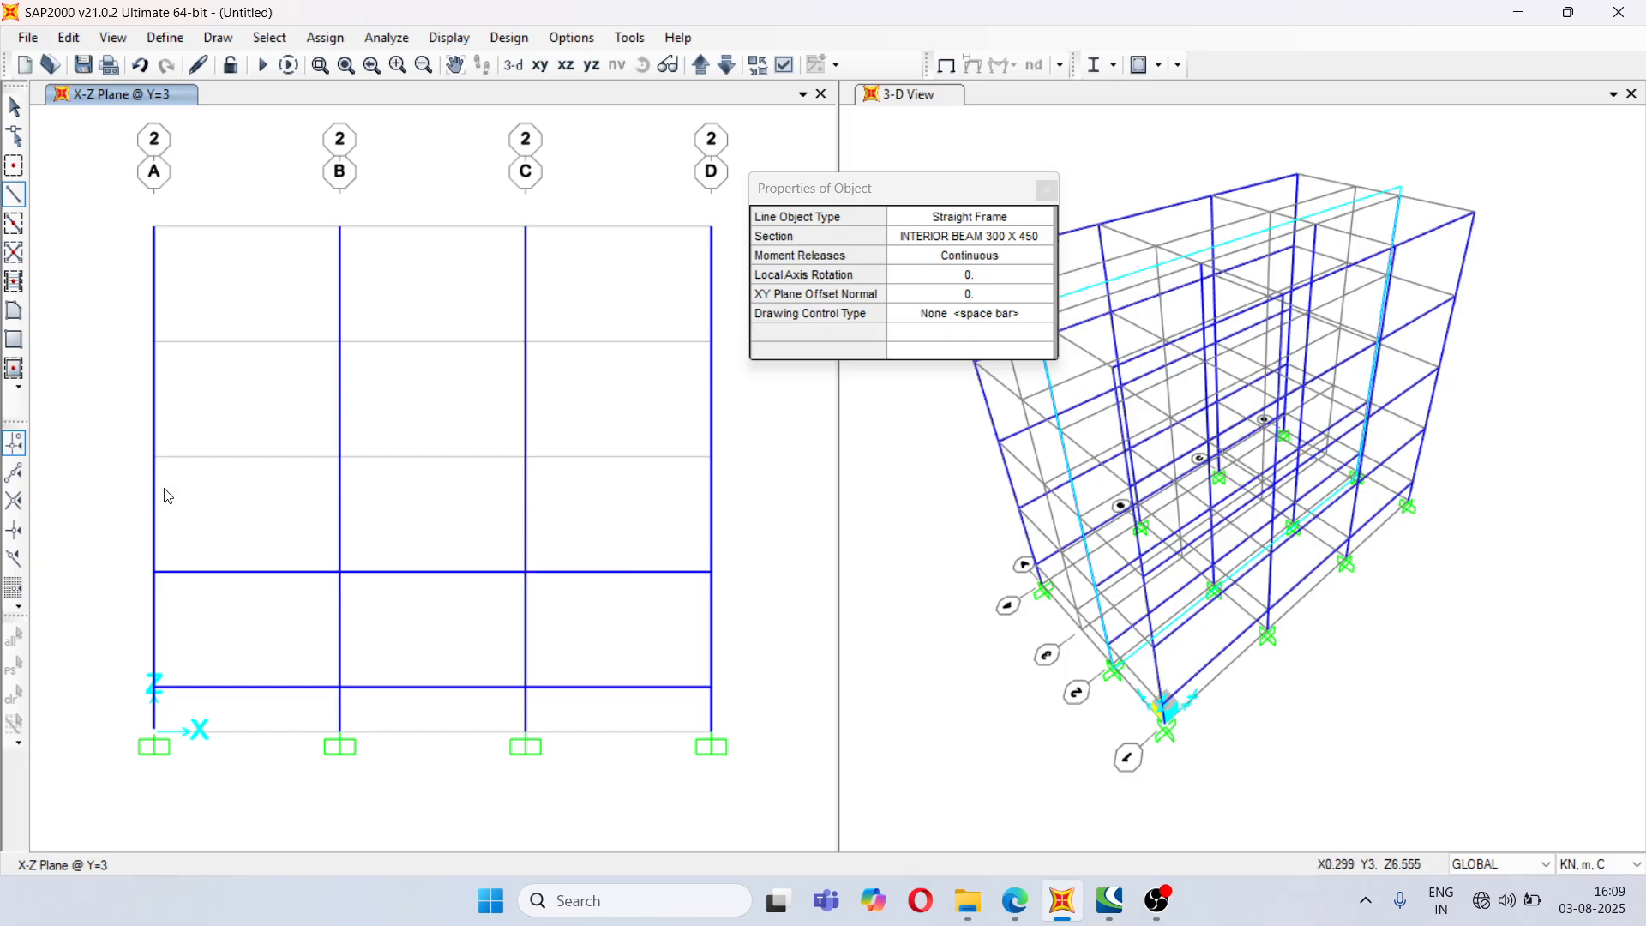
- Draw INTERIOR BEAM 300 X 450 members bay by bay from grid line A to D at the Z=7.4 m level
{"action": "left_click", "coordinate": [154, 457]}
{"action": "left_click", "coordinate": [340, 457]}
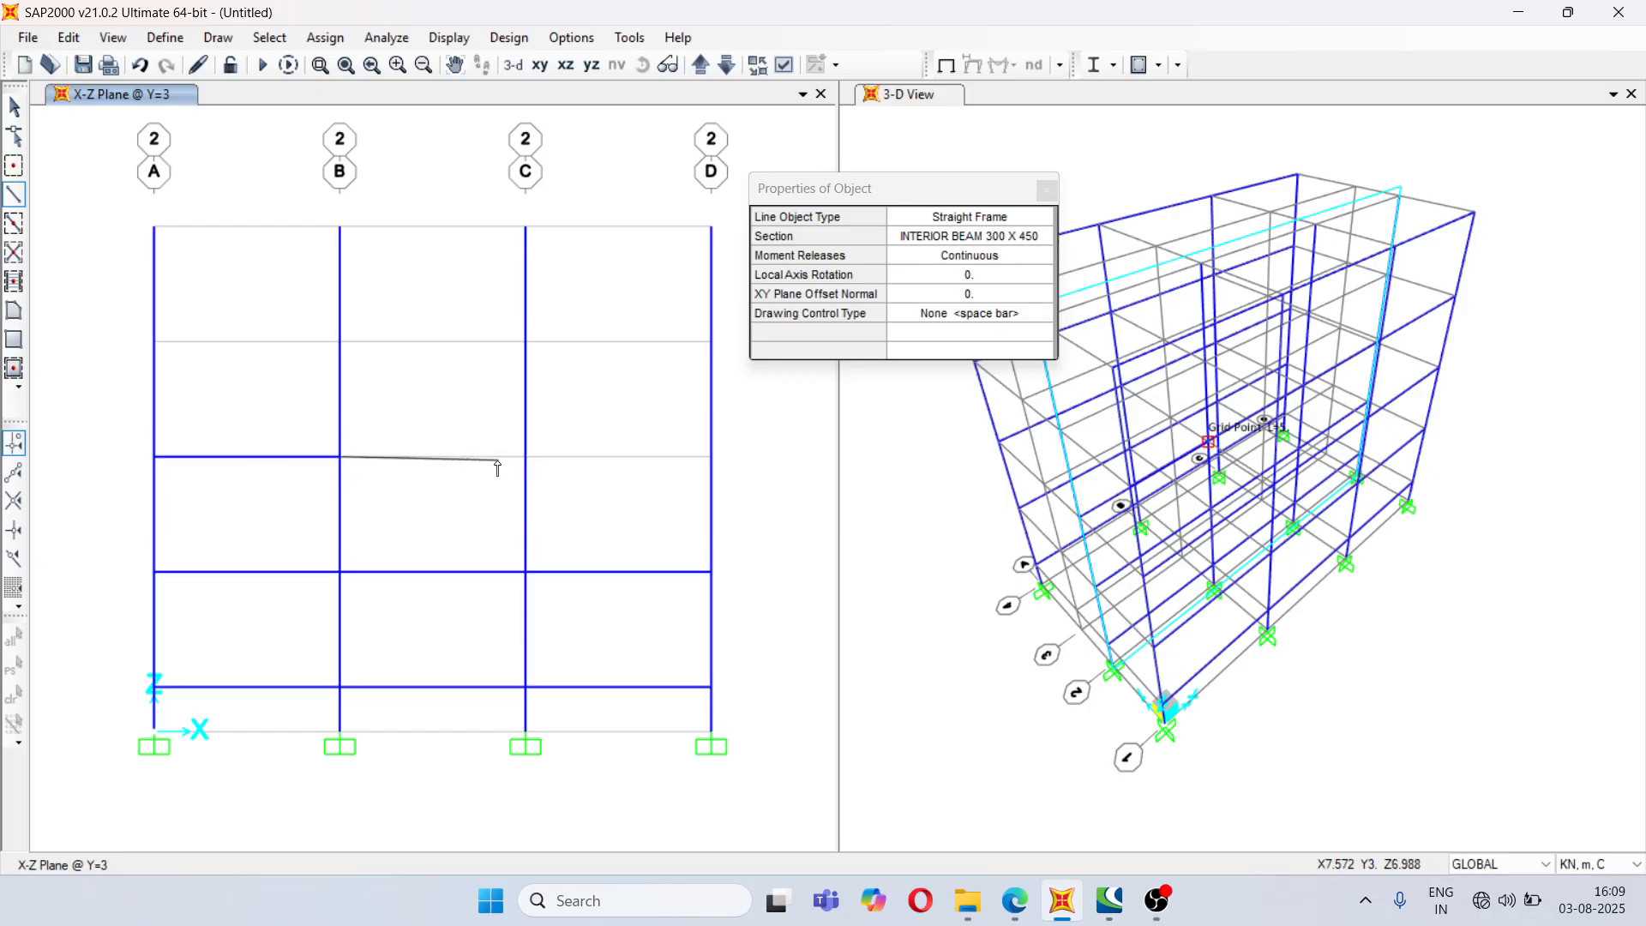
{"action": "double_click", "coordinate": [525, 457]}
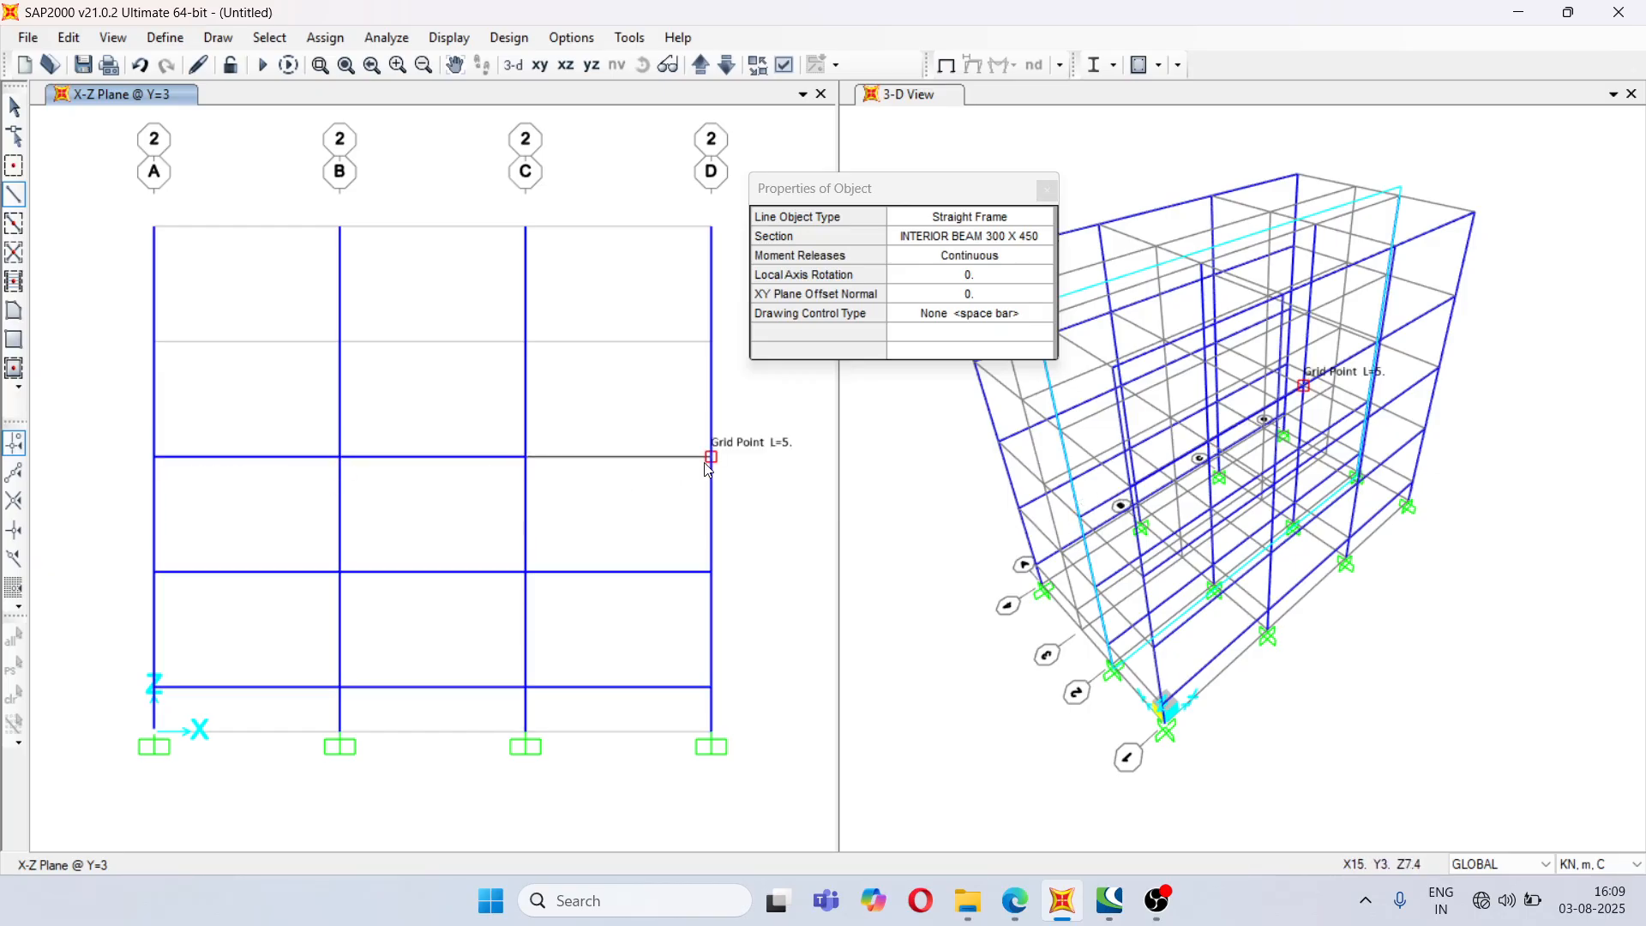
{"action": "left_click", "coordinate": [712, 456]}
{"action": "key", "text": "Escape"}
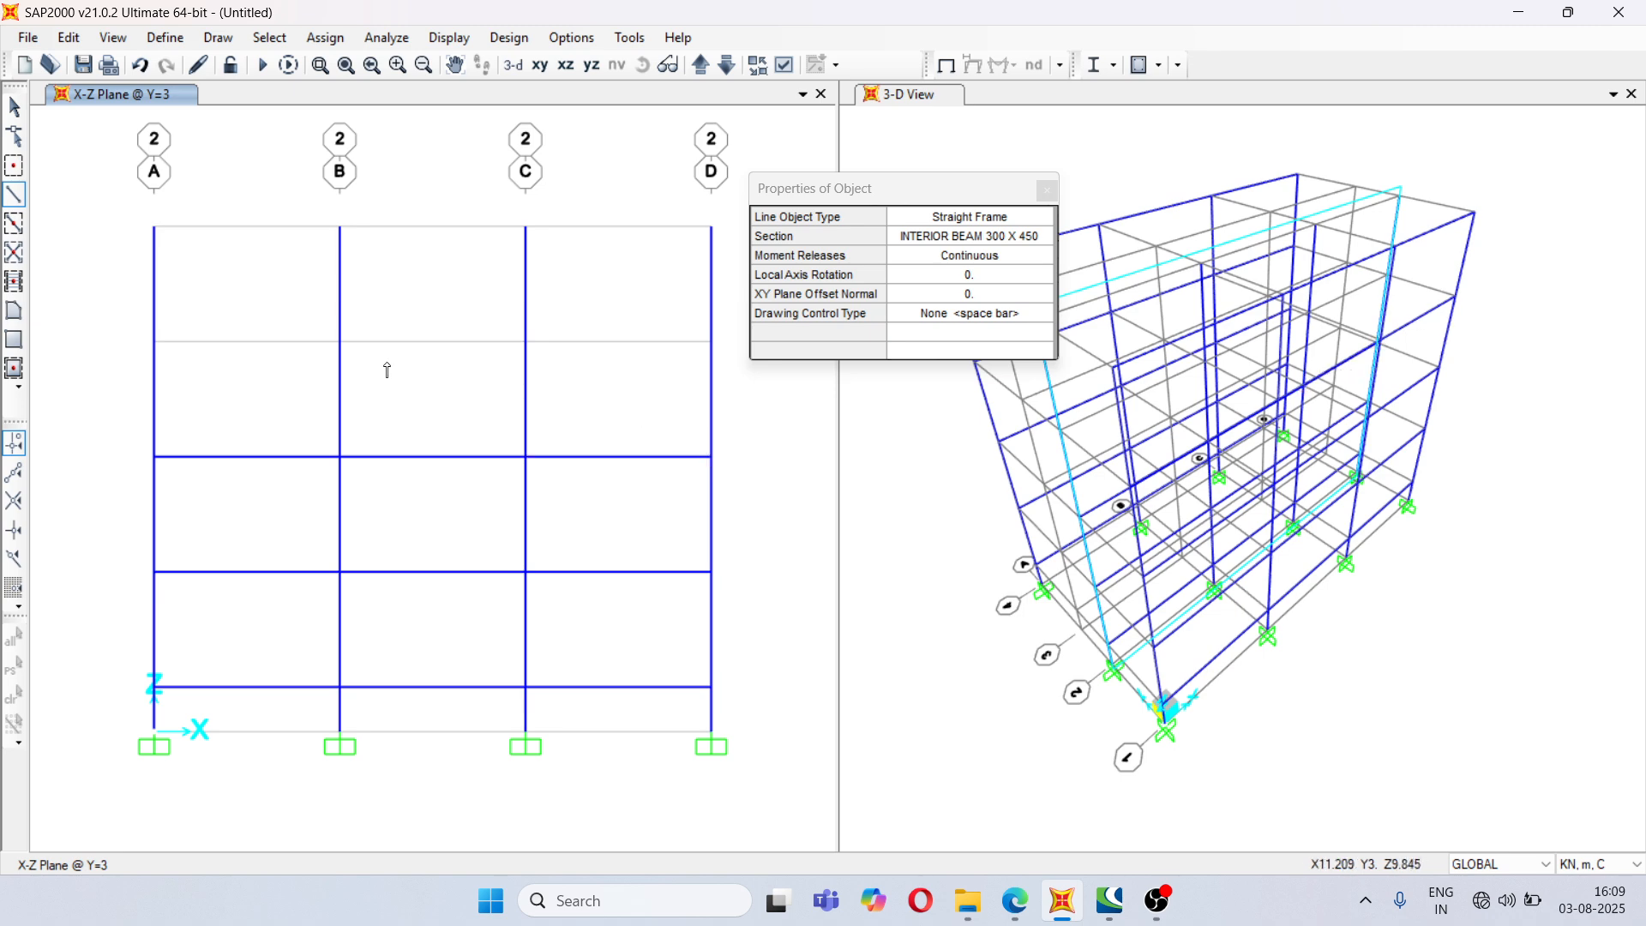
- Draw INTERIOR BEAM 300 X 450 members bay by bay from grid line A to D at the Z=10.5 m level
{"action": "left_click", "coordinate": [154, 341]}
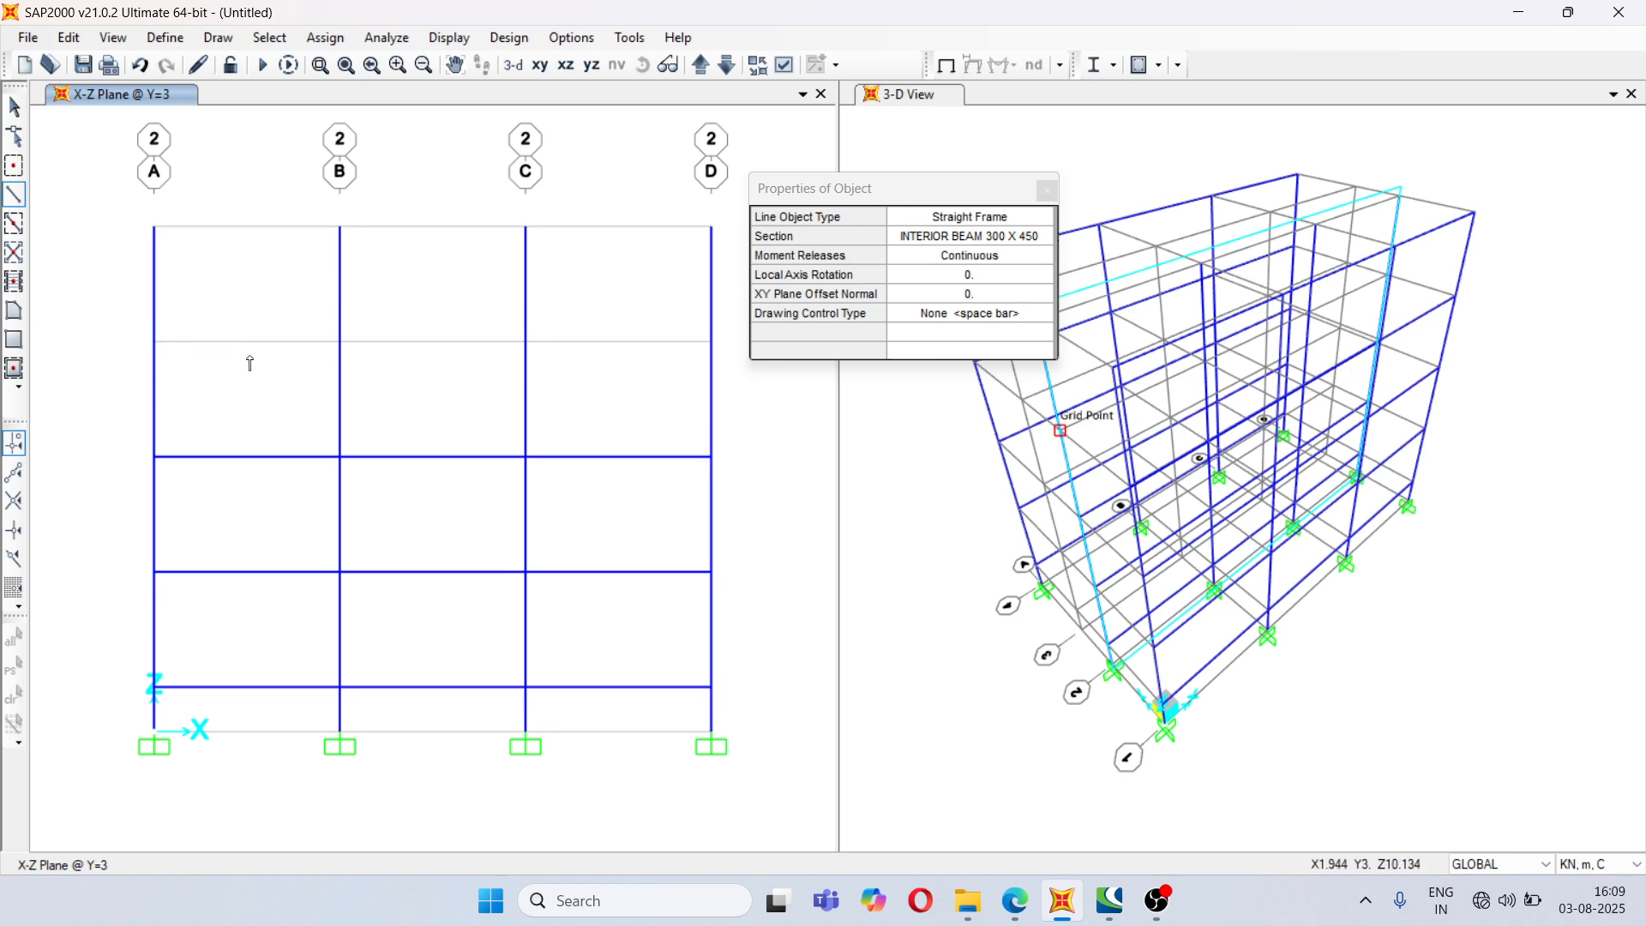
{"action": "left_click", "coordinate": [340, 342]}
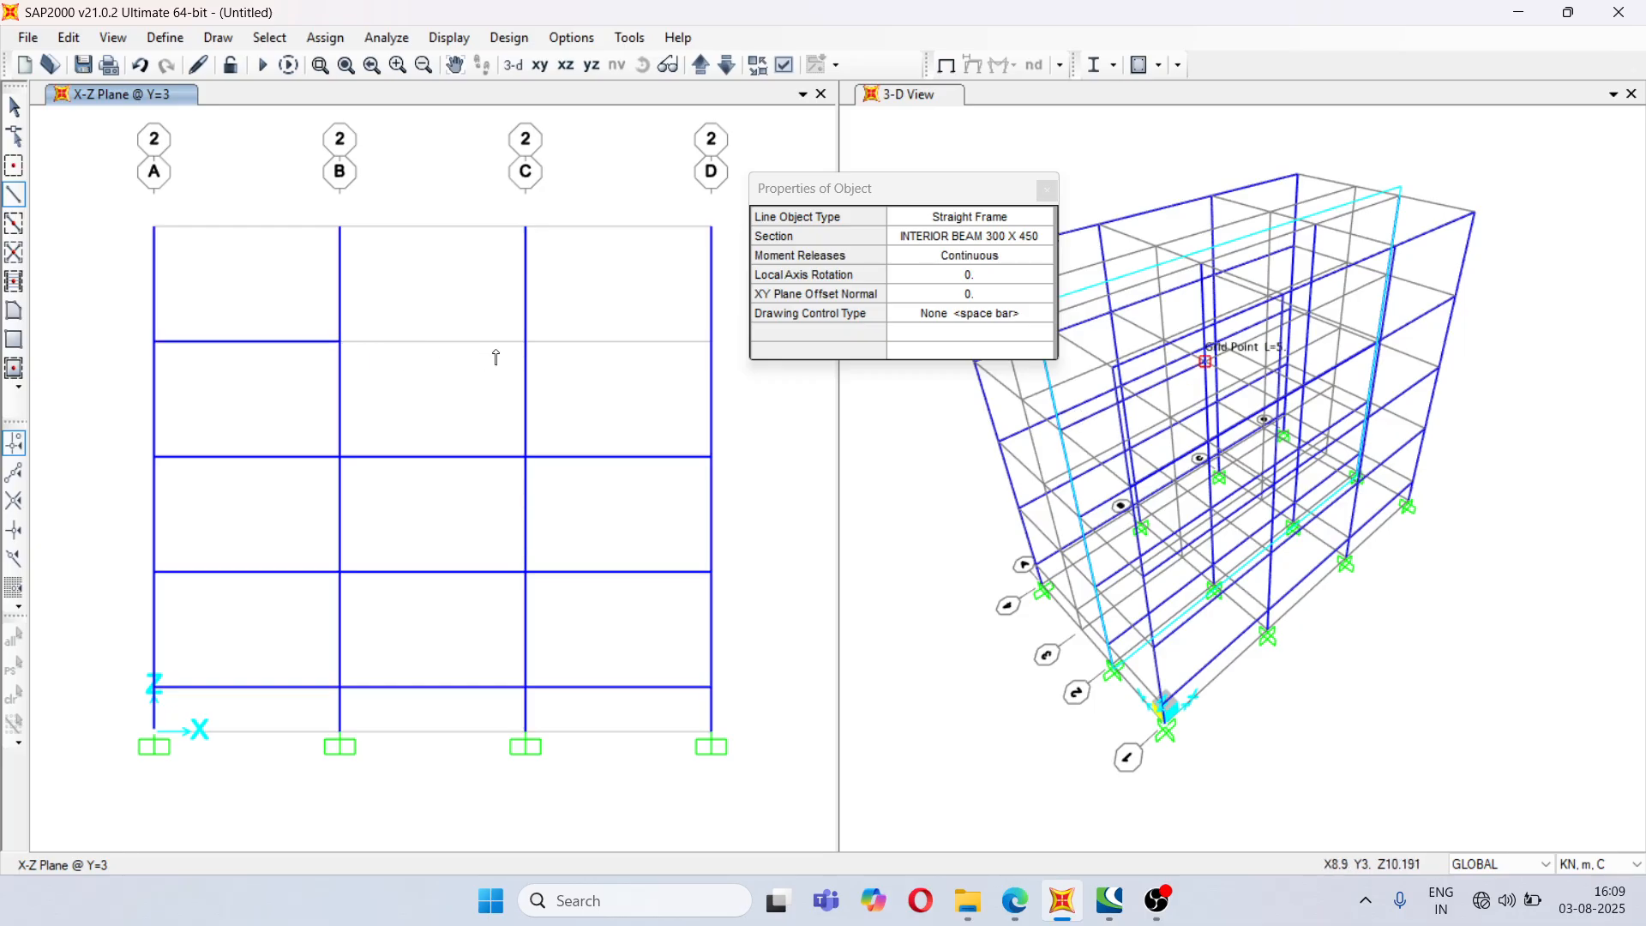
{"action": "left_click", "coordinate": [526, 342]}
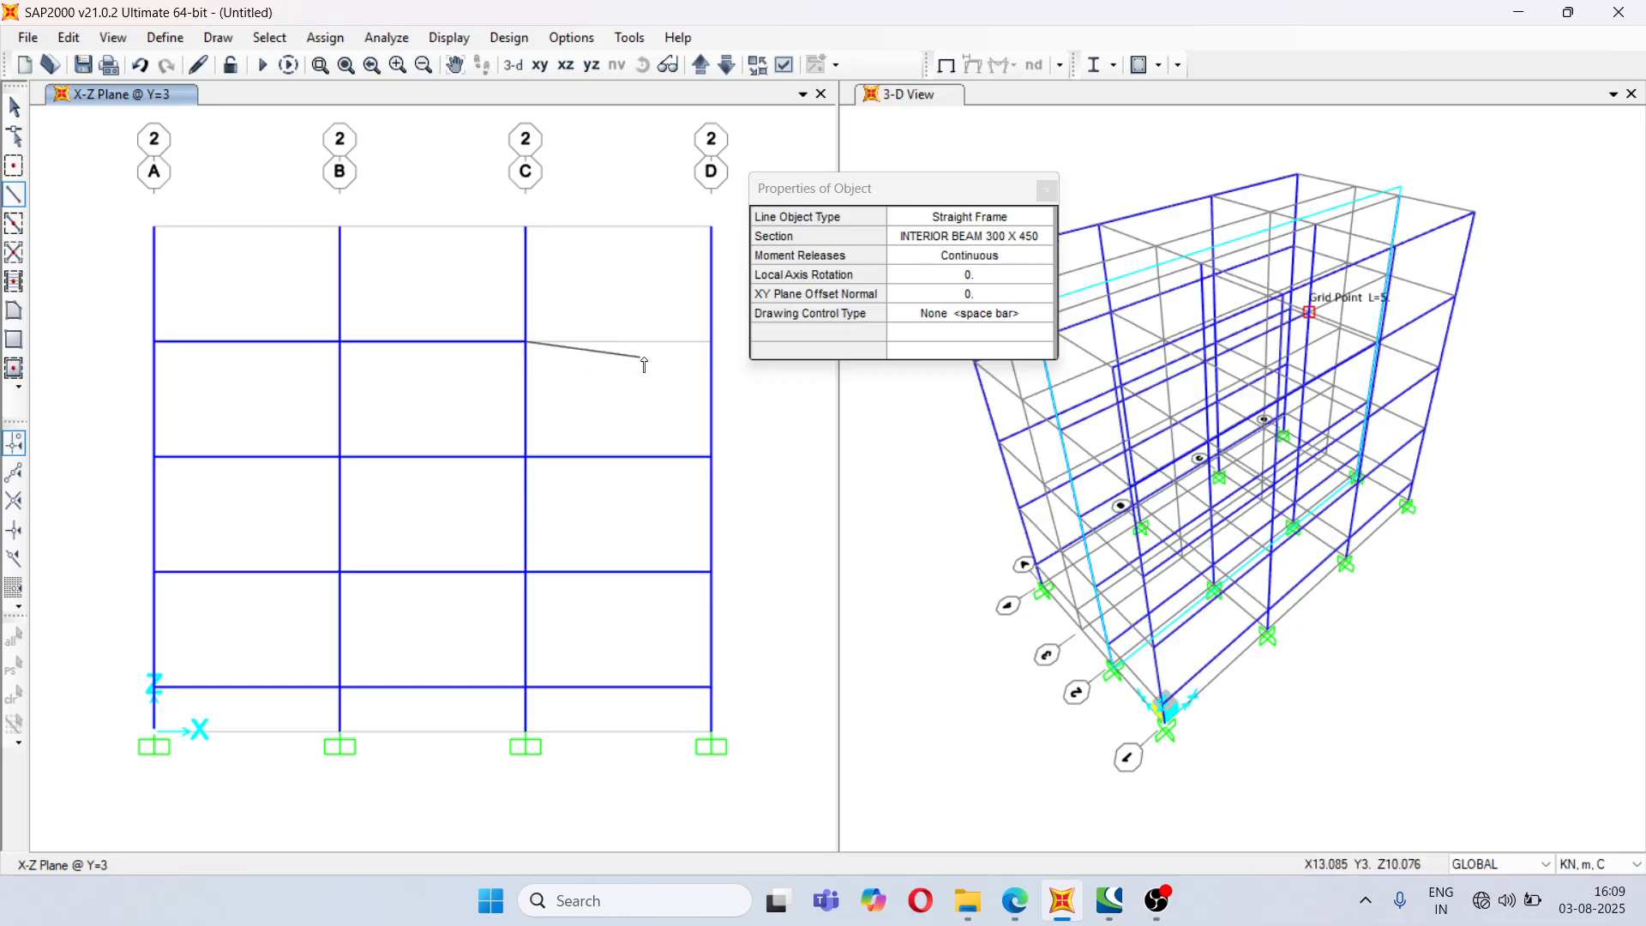
{"action": "left_click", "coordinate": [712, 341]}
{"action": "right_click", "coordinate": [612, 259]}
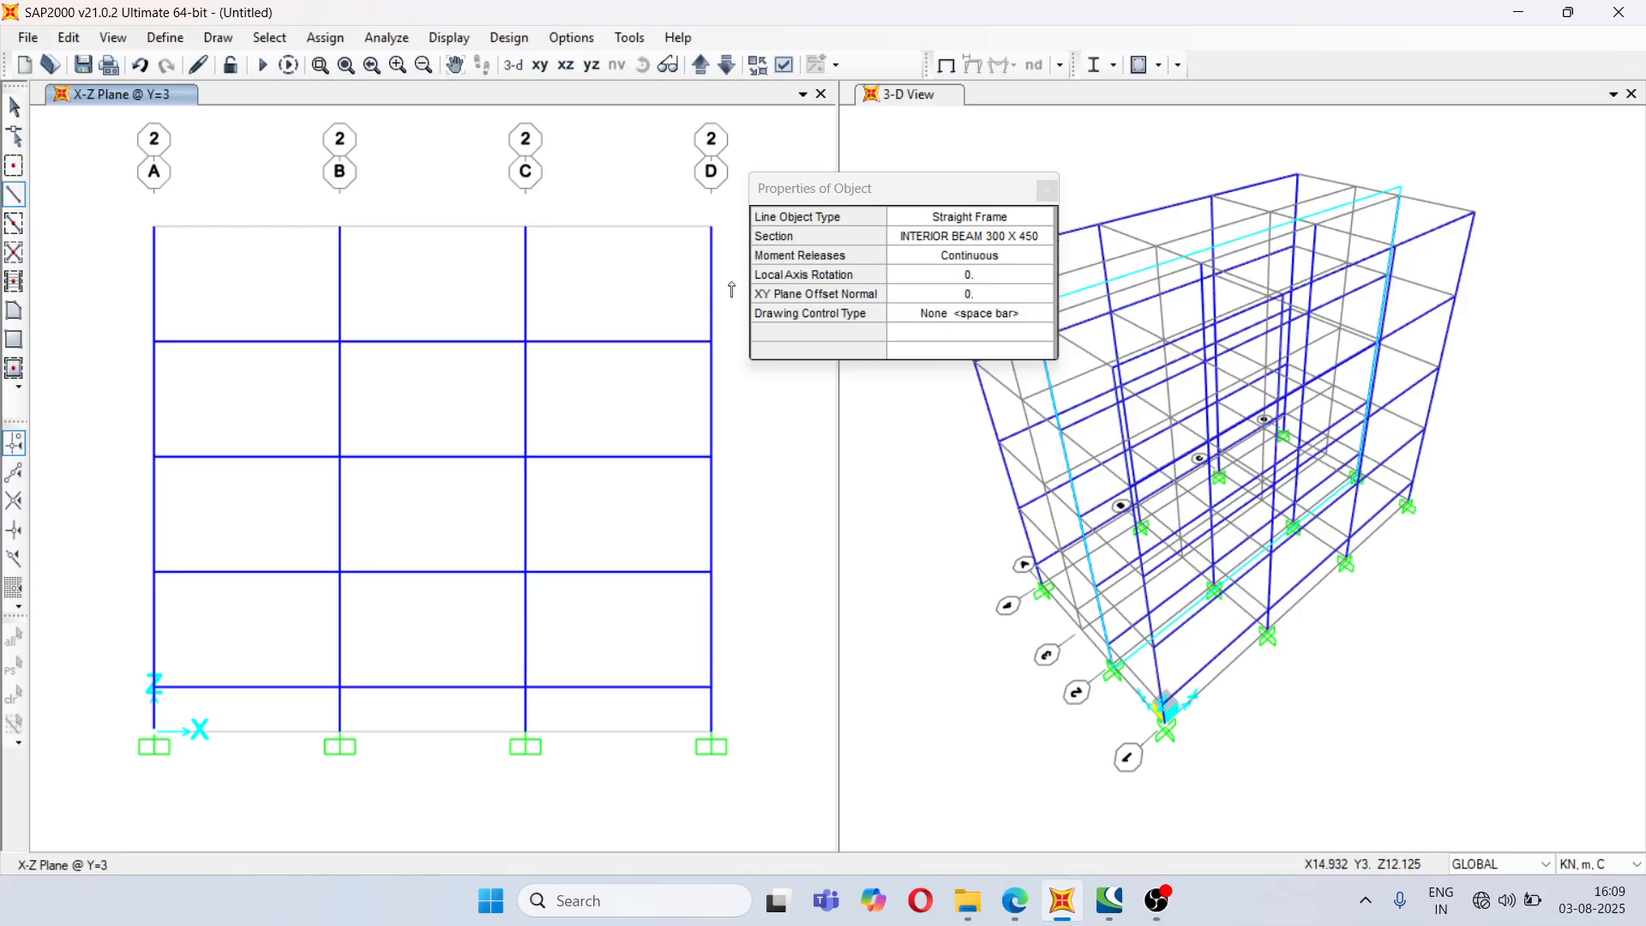
- Draw TERRACE INTERIOR BEAM 300 members bay by bay from grid line A to D at the Z=13.6 m level
{"action": "left_click", "coordinate": [1037, 238]}
{"action": "left_click", "coordinate": [1036, 239]}
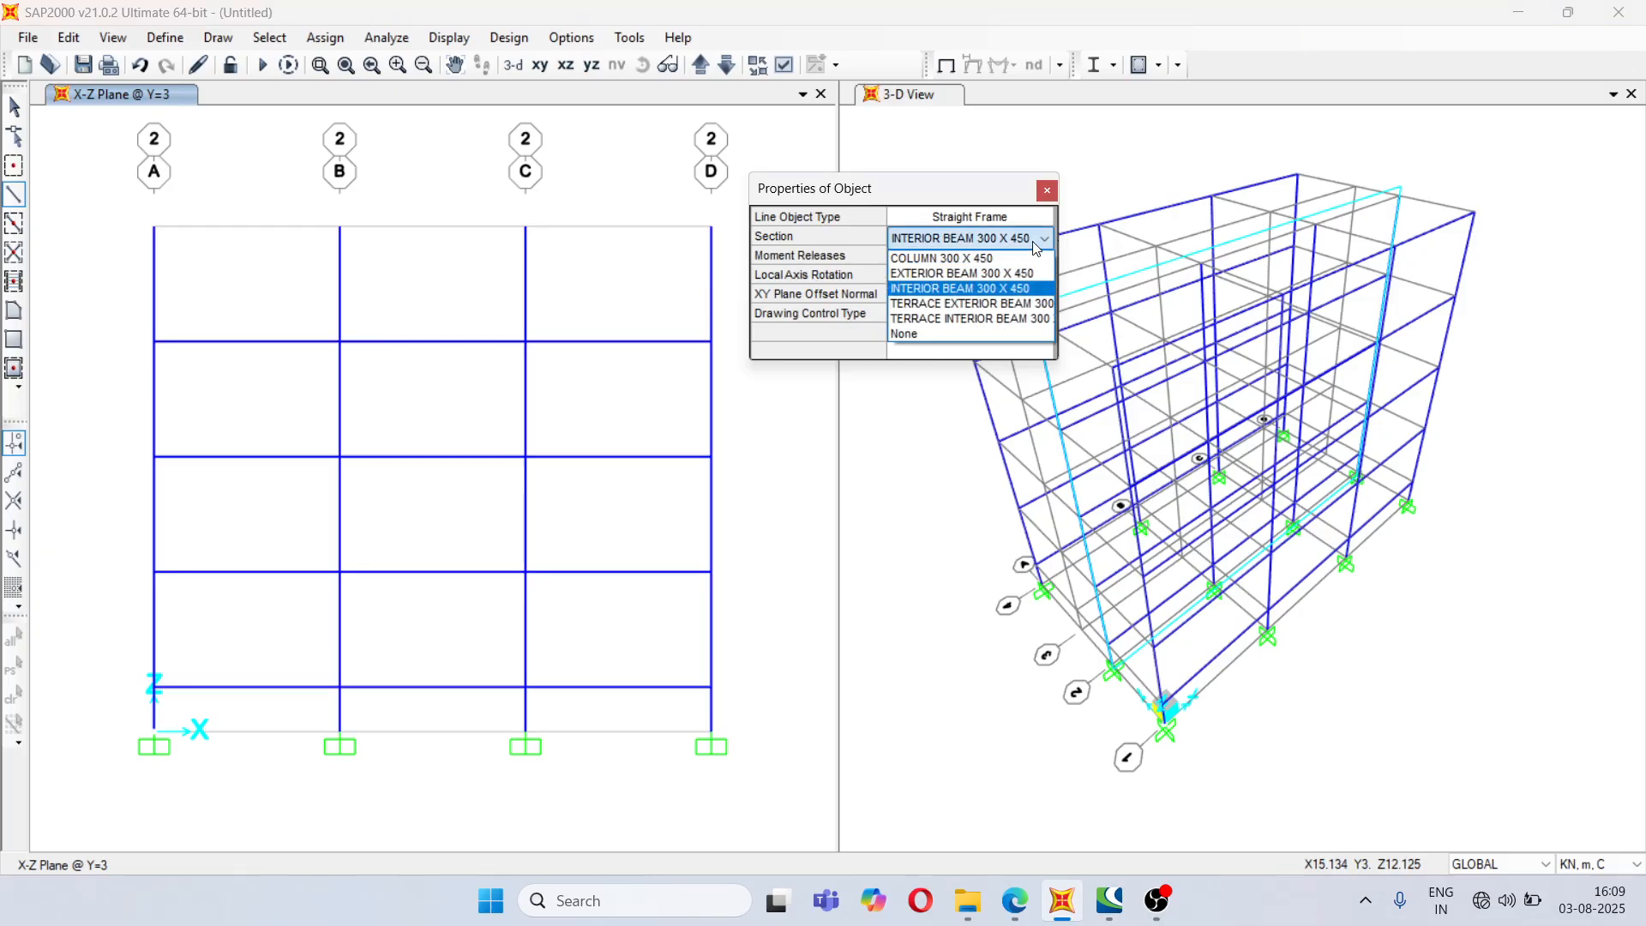
{"action": "left_click", "coordinate": [950, 317]}
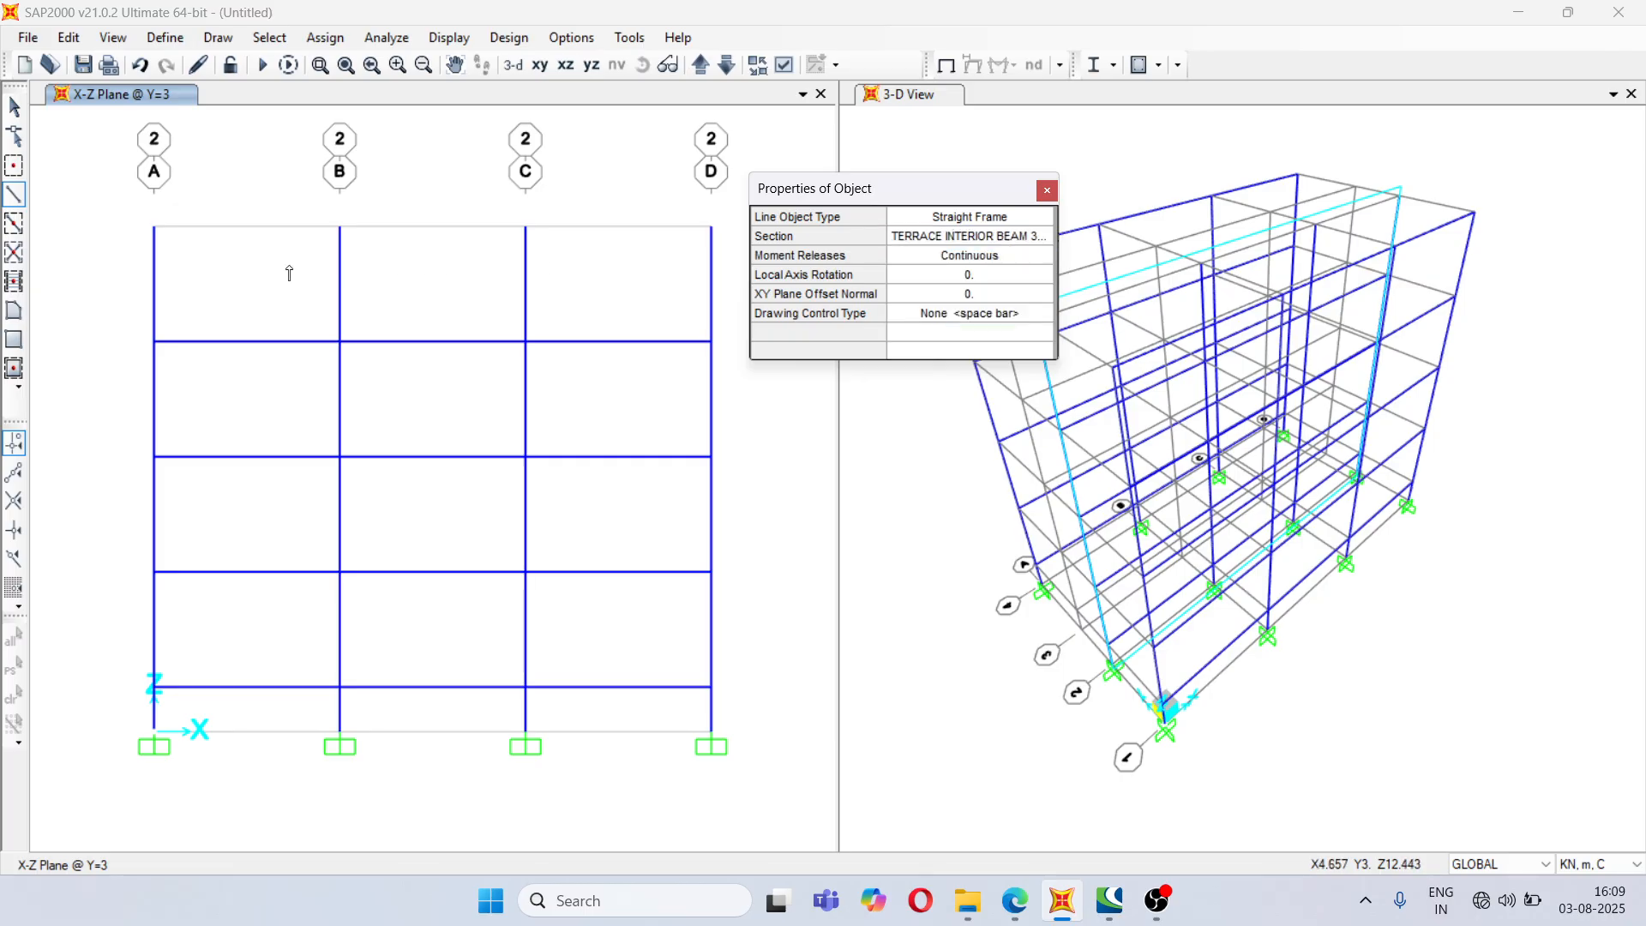
{"action": "left_click", "coordinate": [154, 227]}
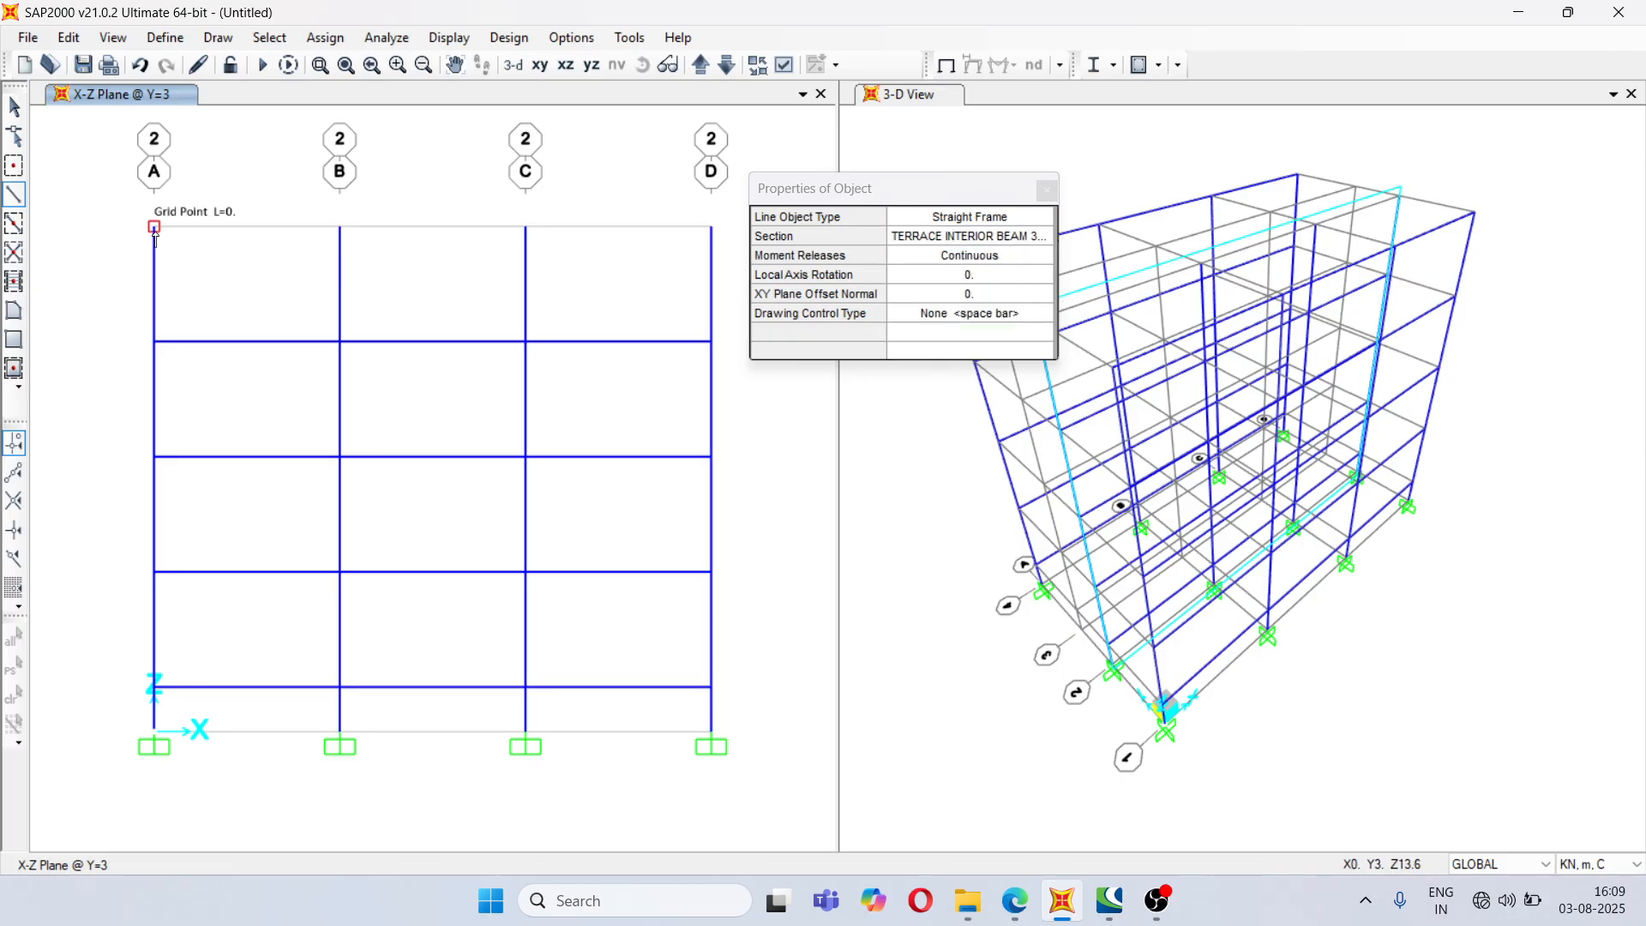
{"action": "left_click", "coordinate": [341, 229]}
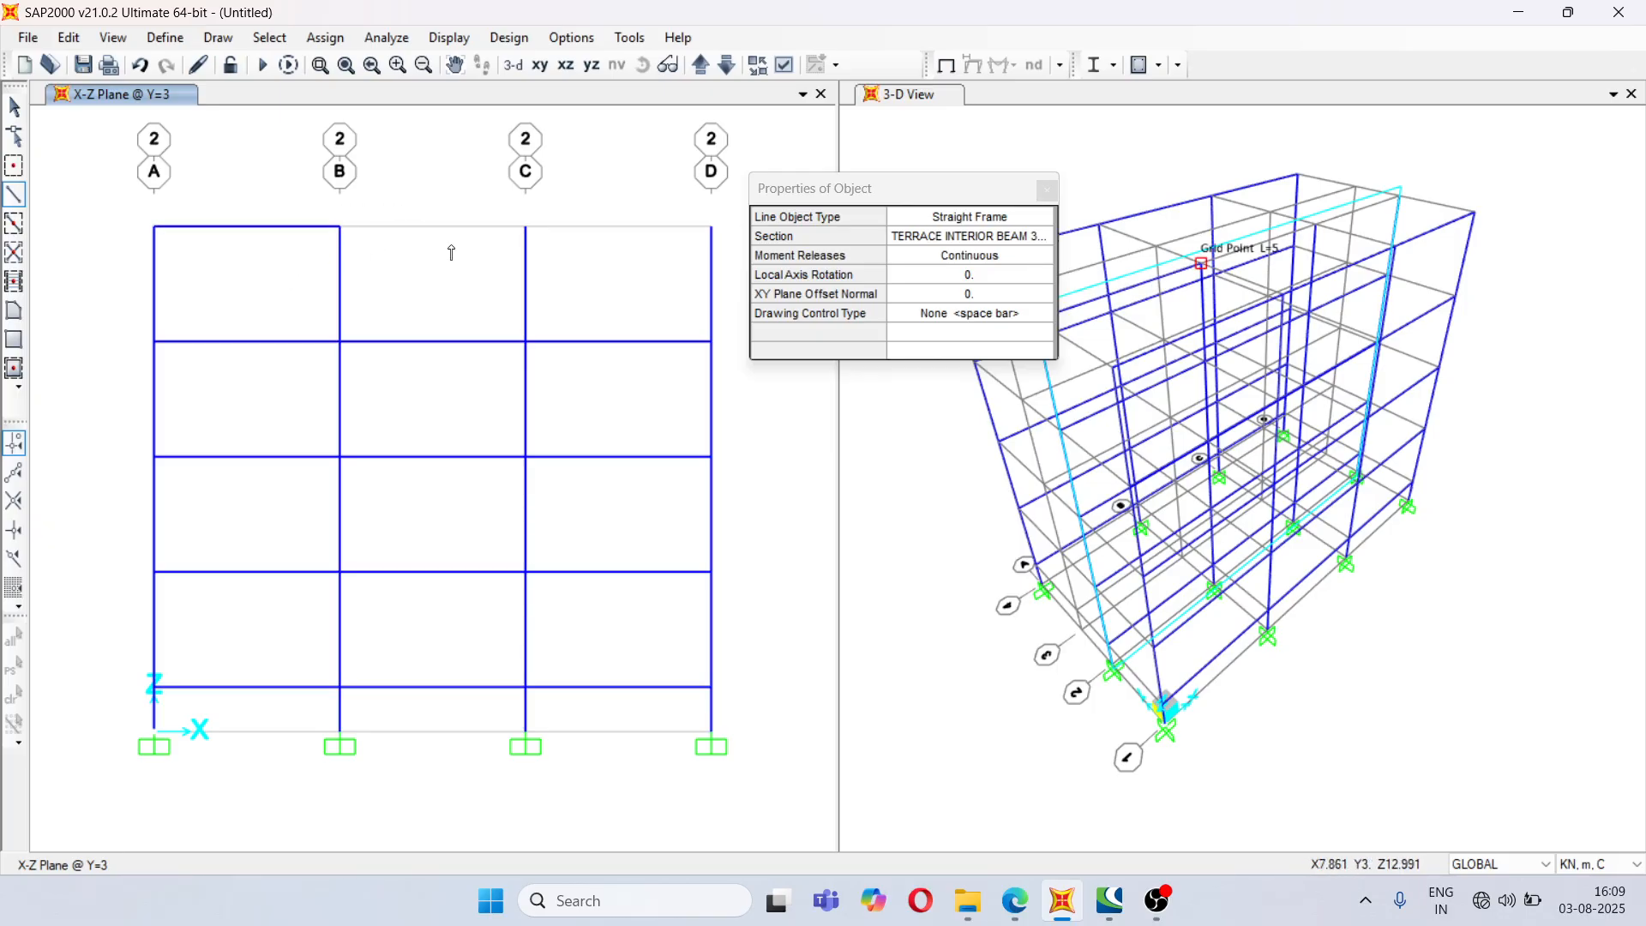
{"action": "left_click", "coordinate": [526, 228]}
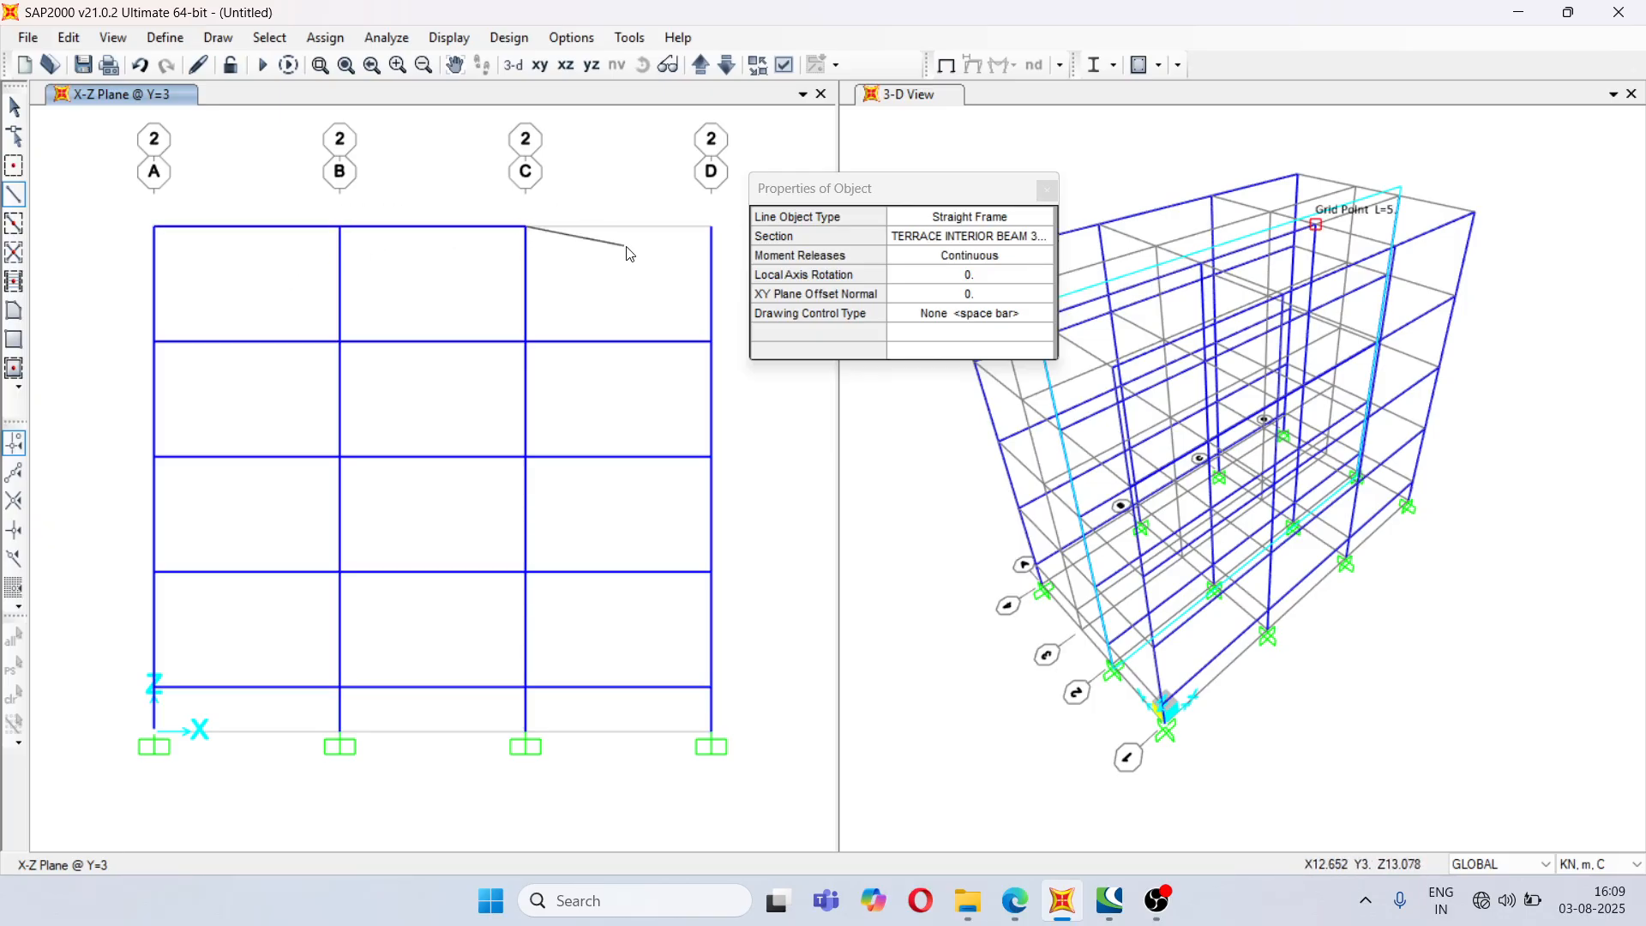
{"action": "left_click", "coordinate": [712, 227]}
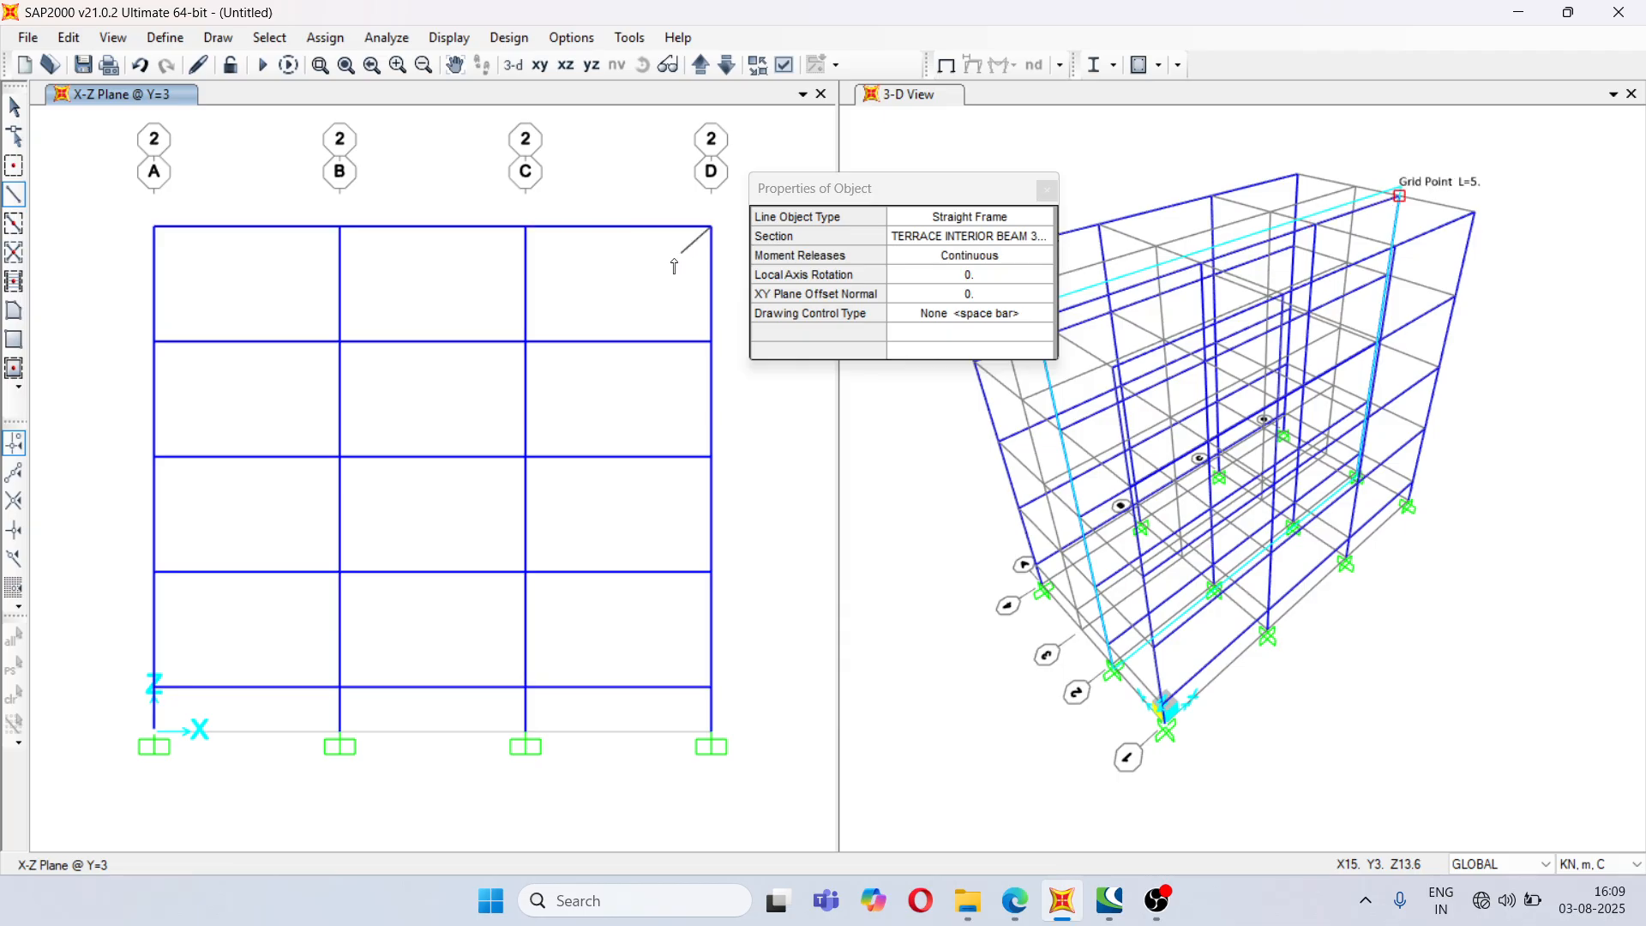
{"action": "key", "text": "Escape"}
- Select the whole Y=3 frame and replicate it linearly once with a dy increment of 2 m
{"action": "left_click", "coordinate": [14, 107]}
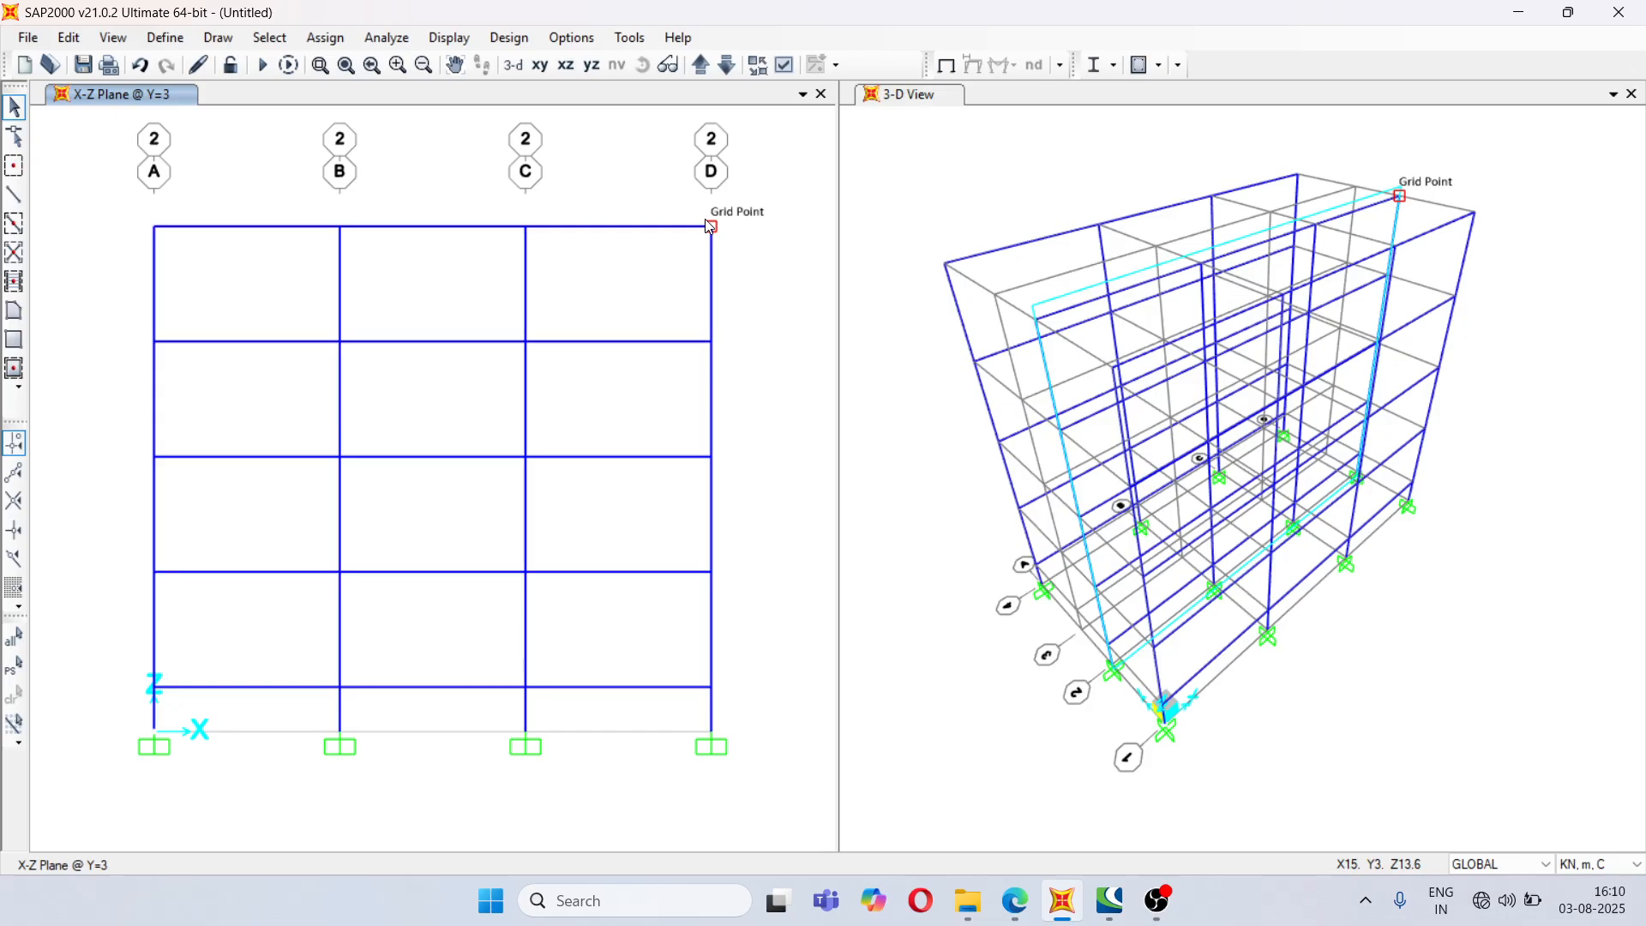
{"action": "left_click_drag", "start_coordinate": [93, 194], "coordinate": [746, 800]}
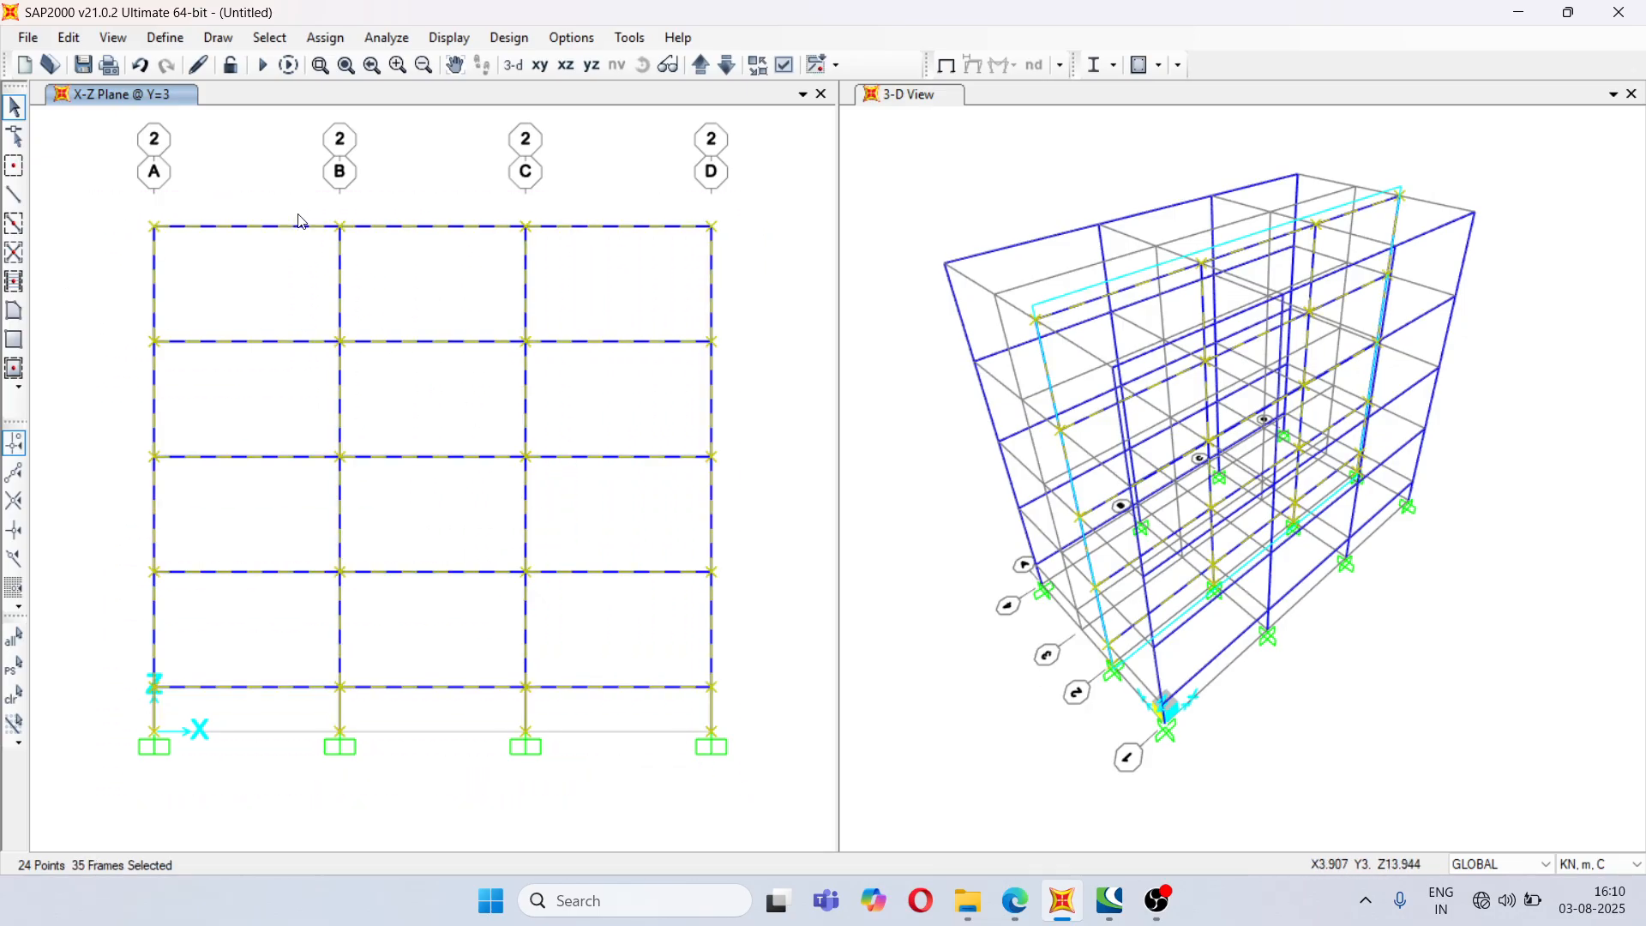
{"action": "left_click", "coordinate": [58, 39]}
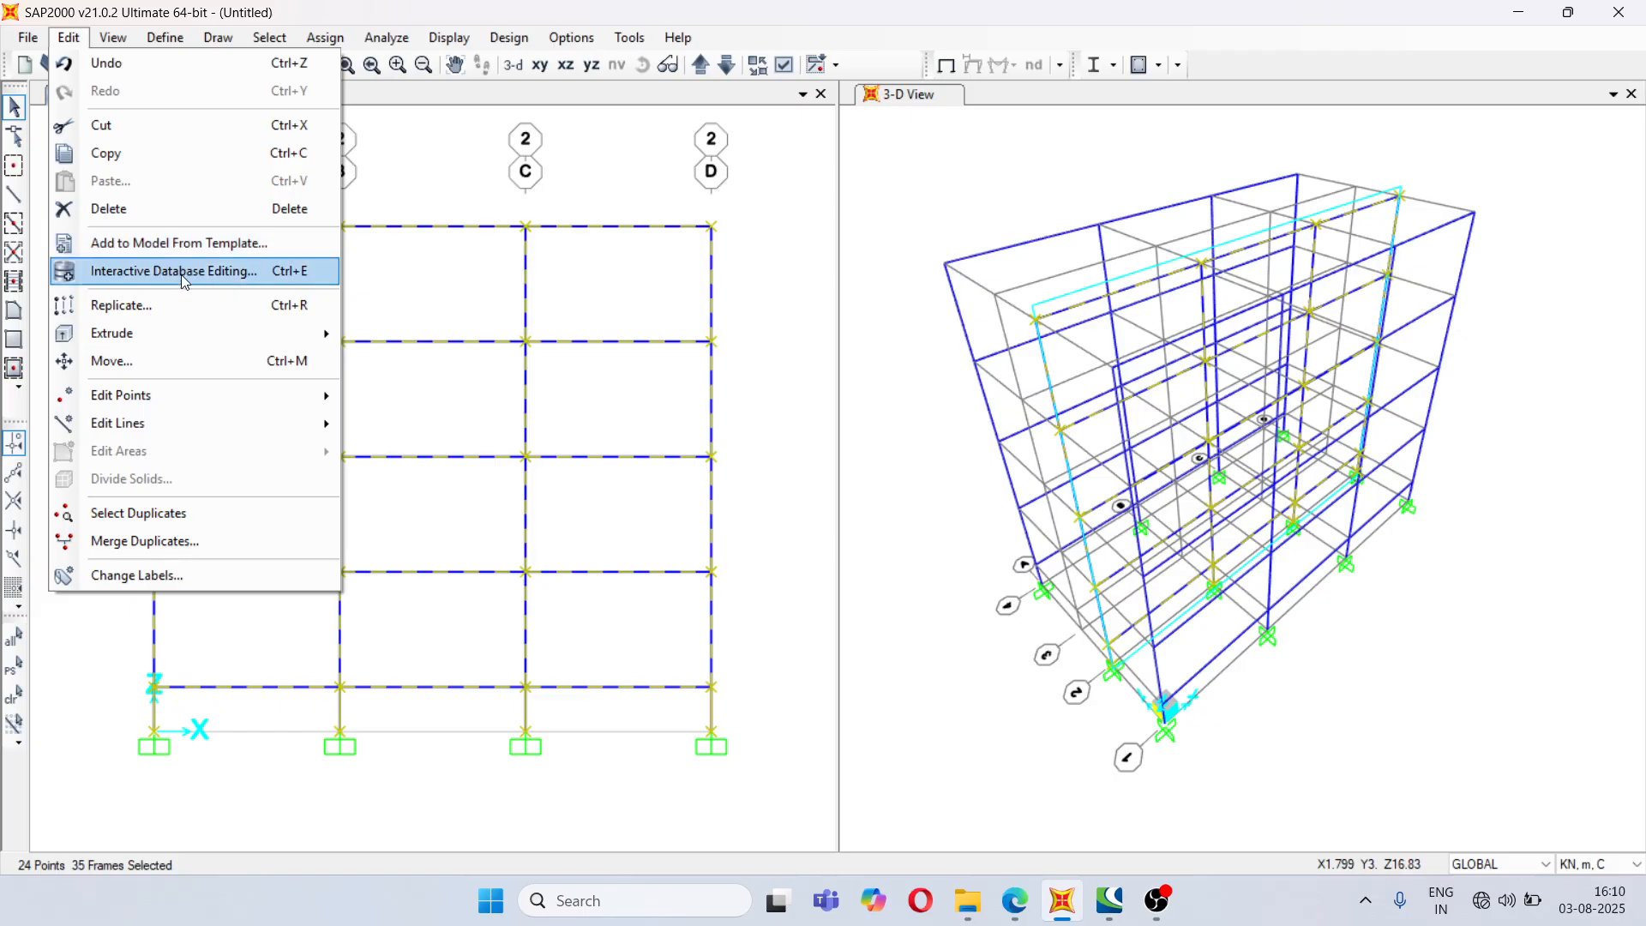
{"action": "left_click", "coordinate": [186, 308]}
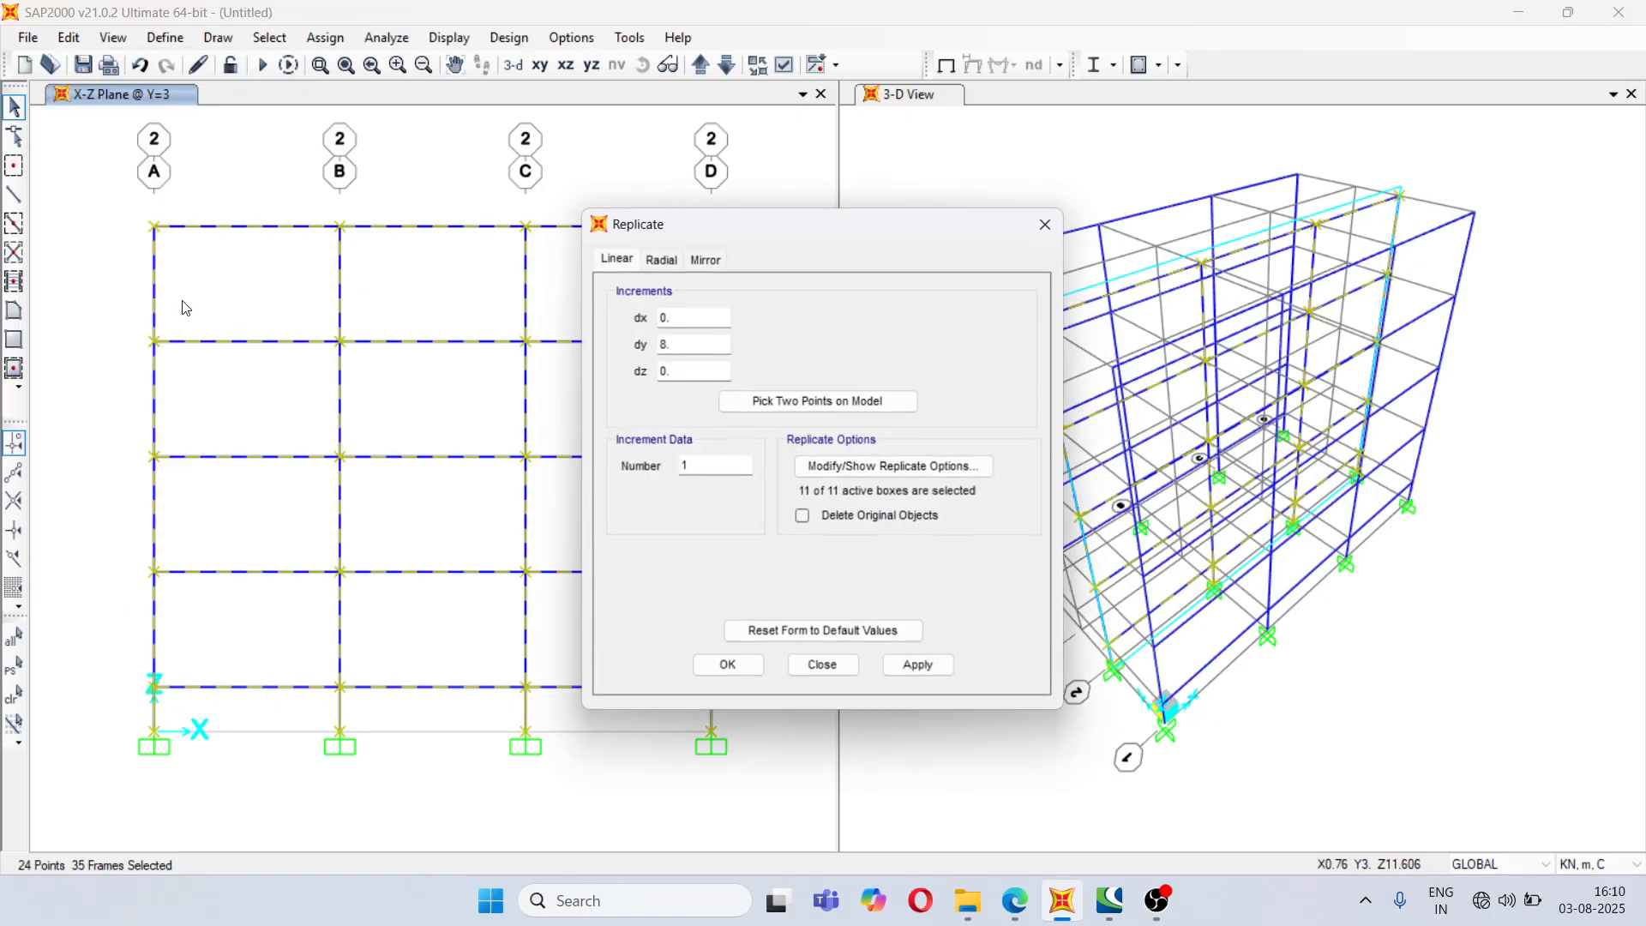
{"action": "left_click_drag", "start_coordinate": [678, 344], "coordinate": [638, 343]}
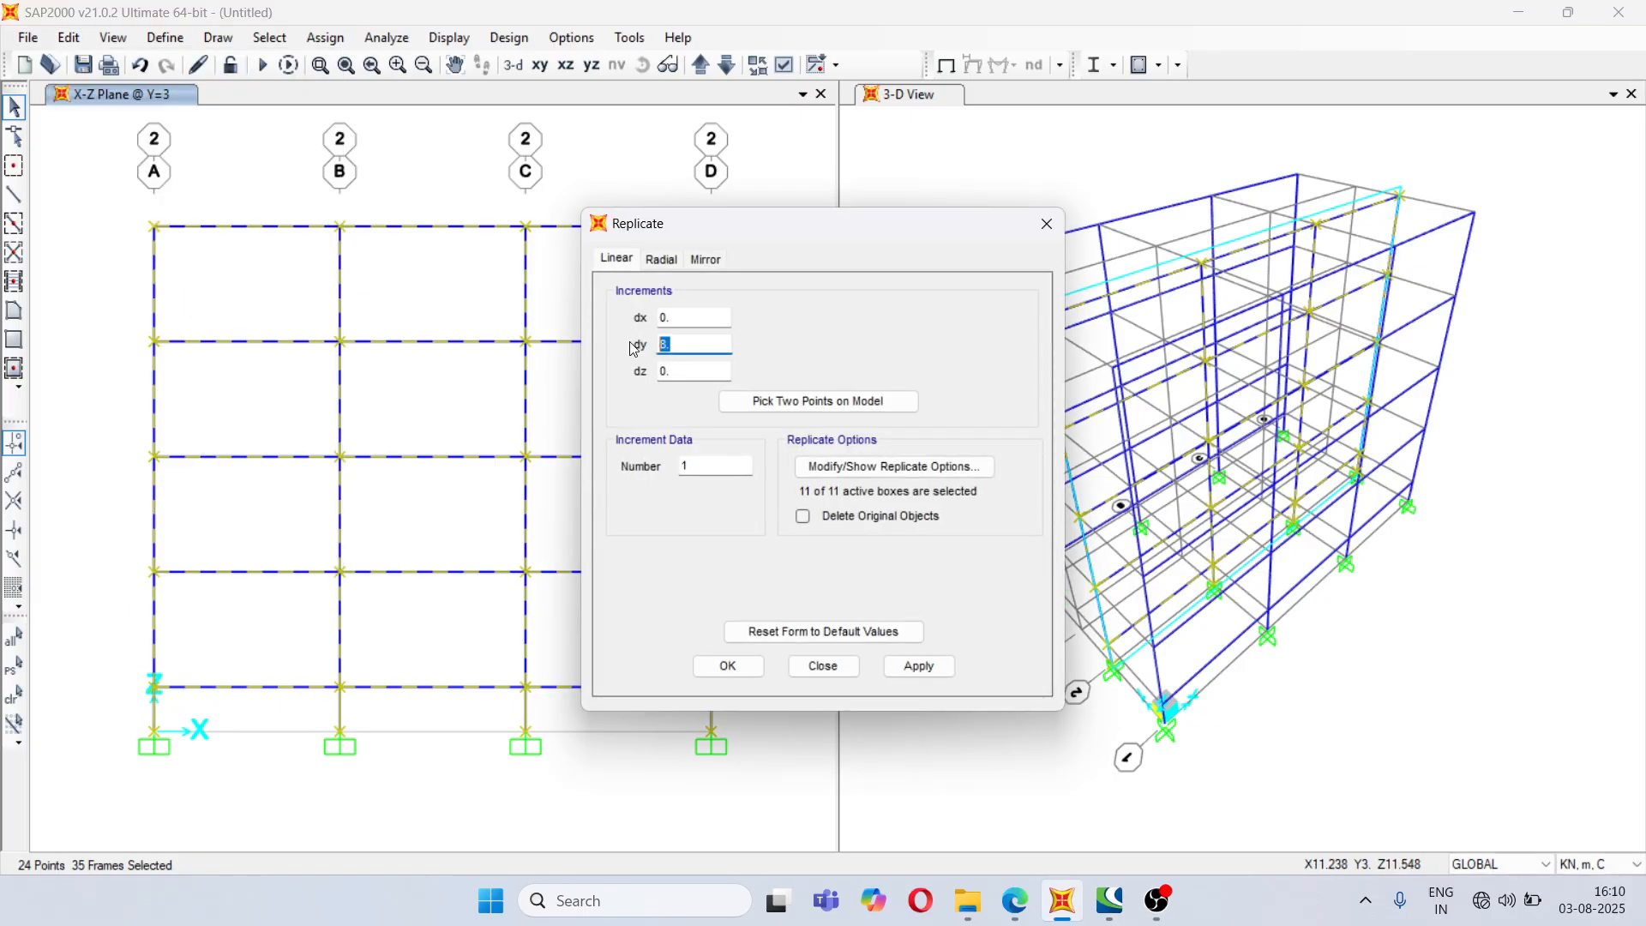
{"action": "type", "text": "2"}
{"action": "left_click", "coordinate": [902, 668]}
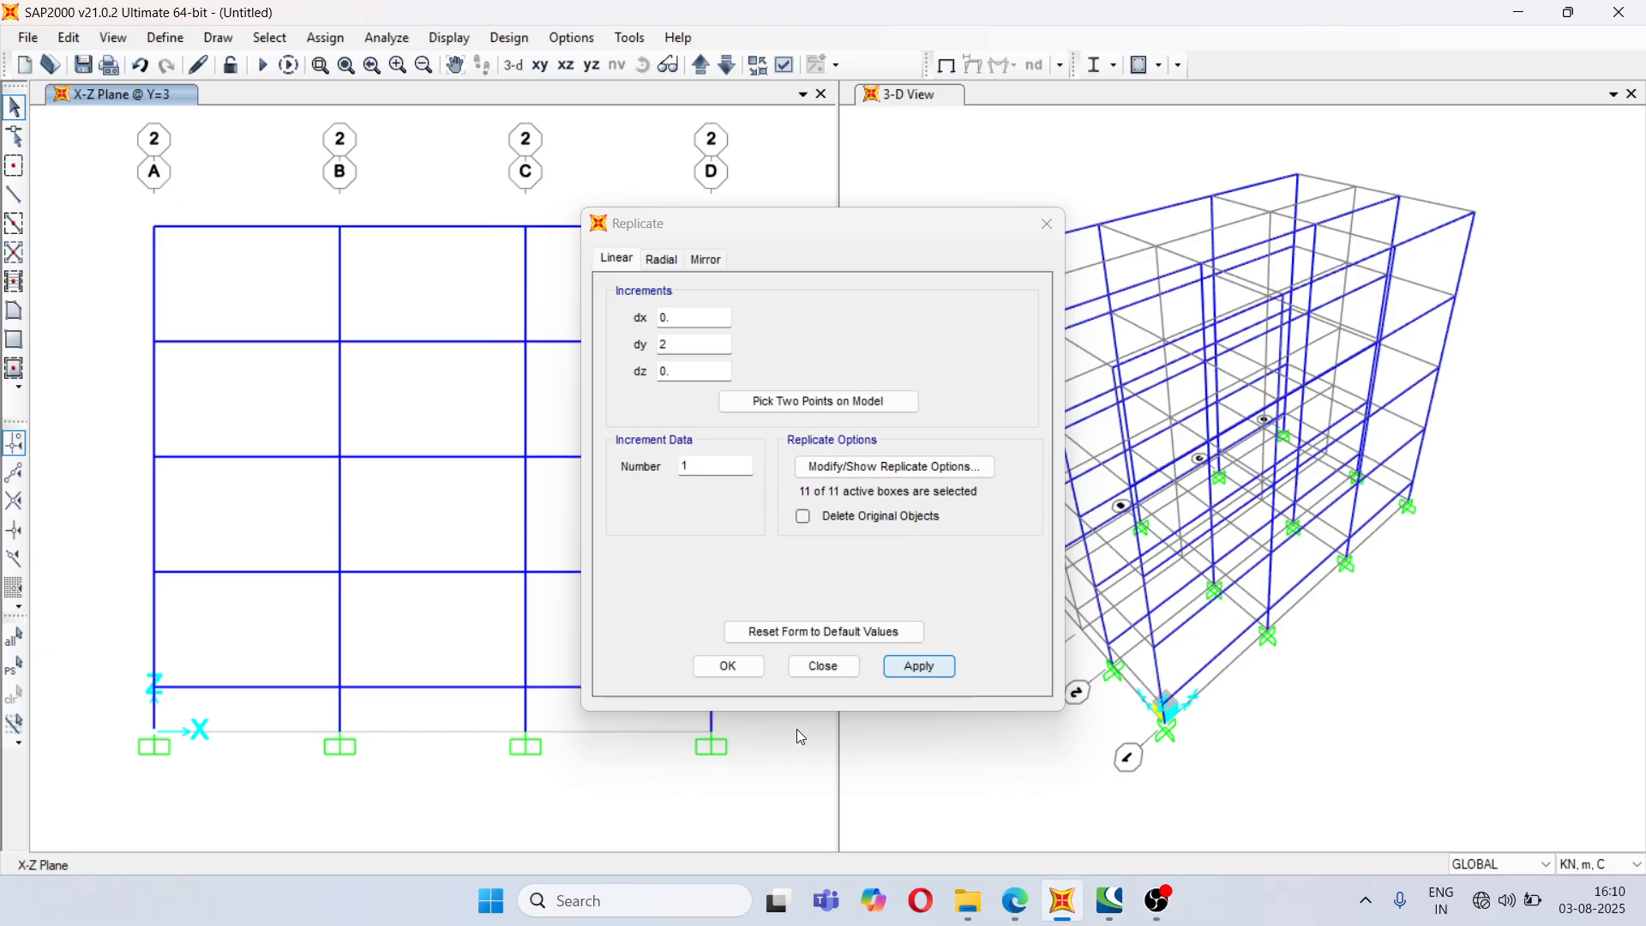
{"action": "left_click", "coordinate": [754, 669]}
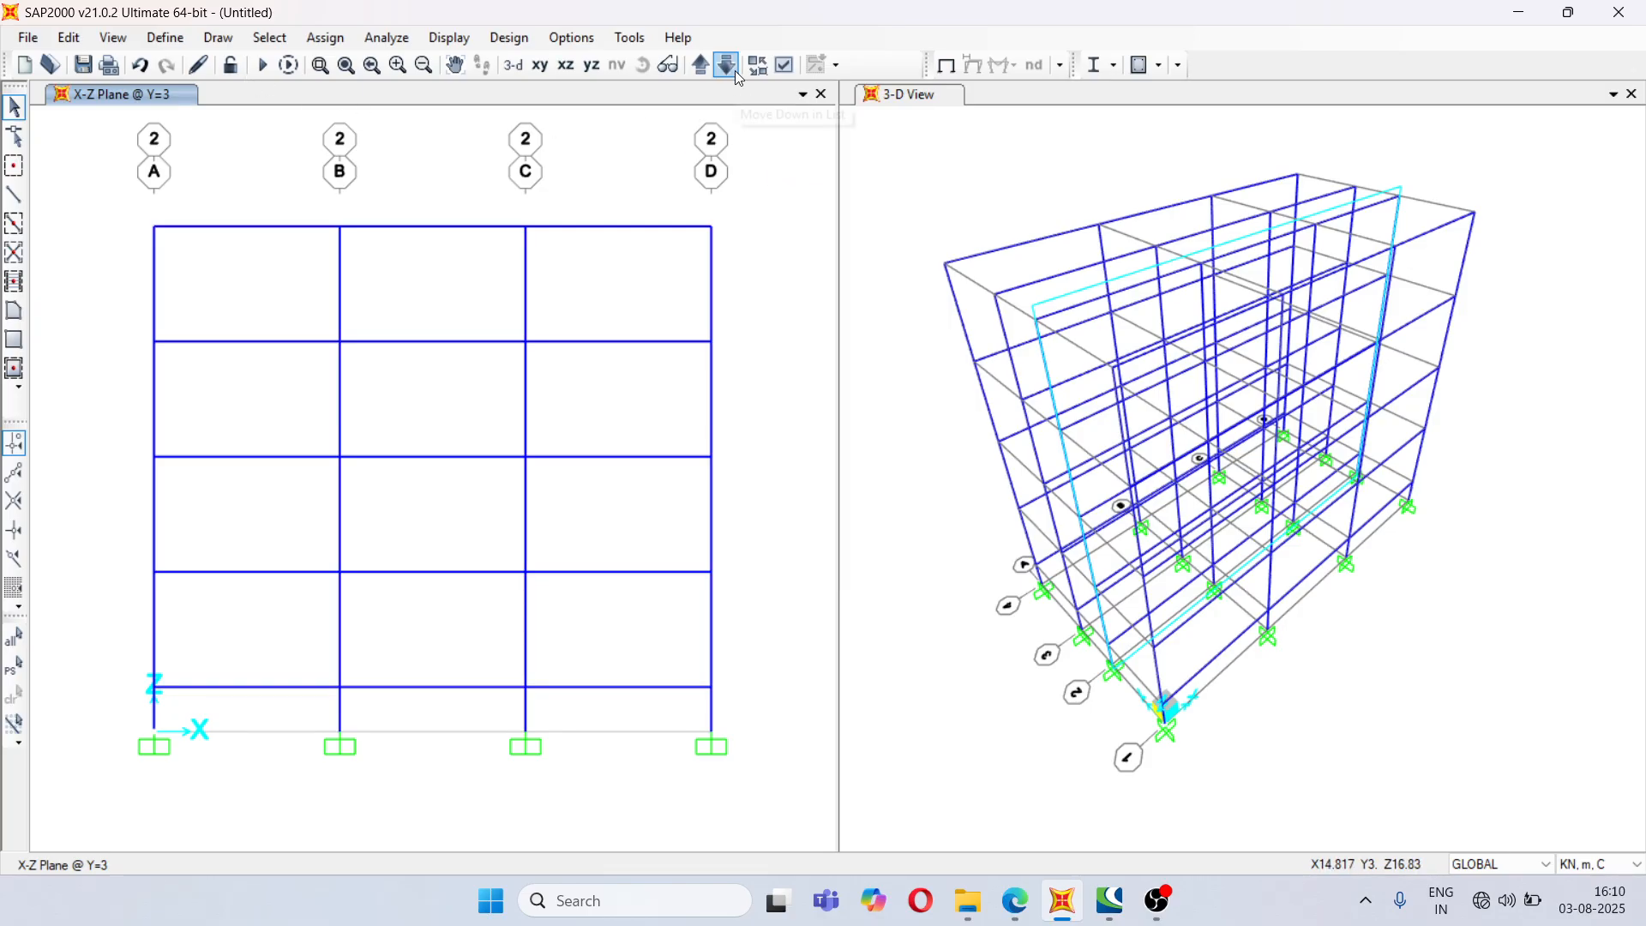
- In the Y-Z plane at X=0, draw EXTERIOR BEAM 300 X 450 members bay by bay from grid line 1 to 4 at Z=1.2 m
{"action": "left_click", "coordinate": [590, 65]}
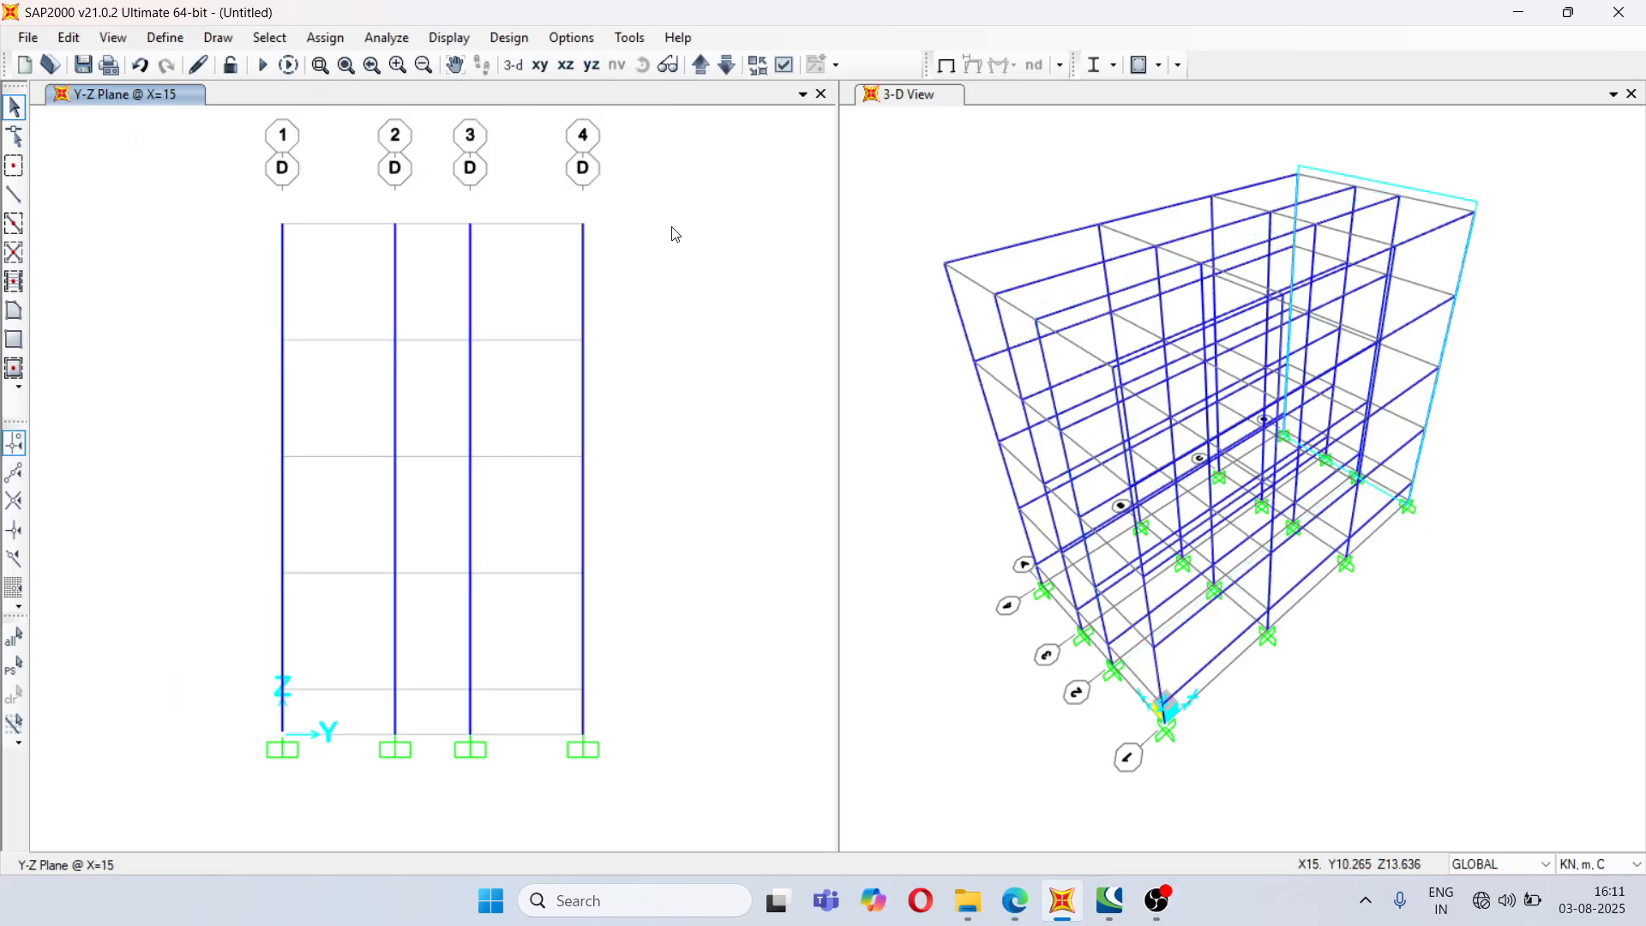
{"action": "left_click", "coordinate": [728, 69]}
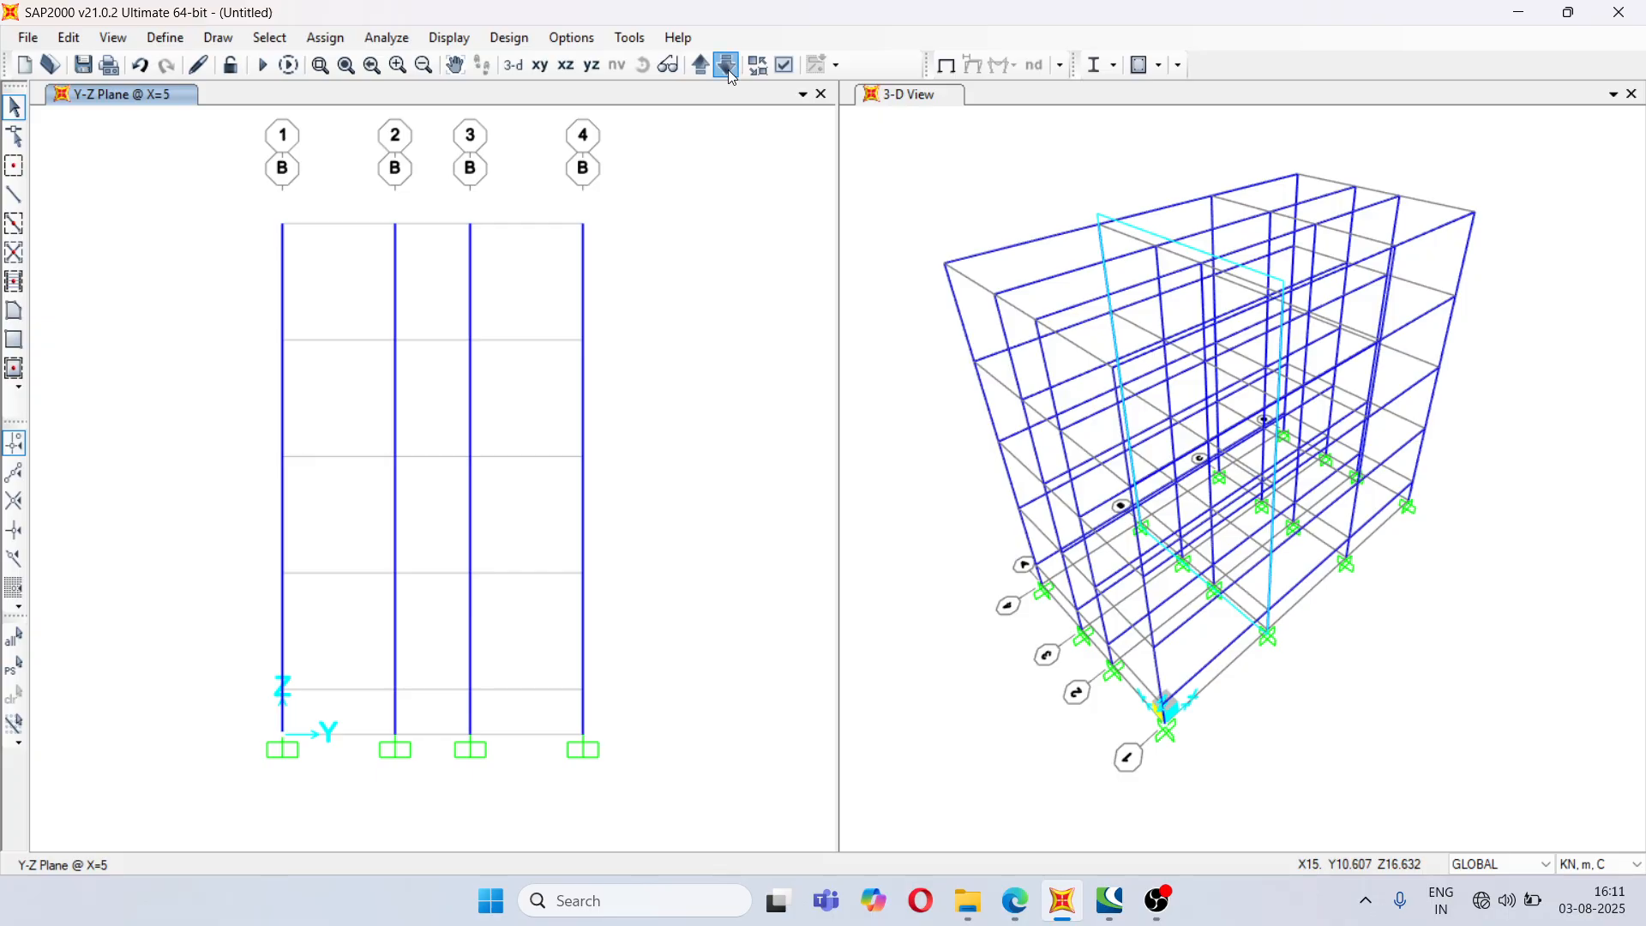
{"action": "left_click", "coordinate": [728, 70]}
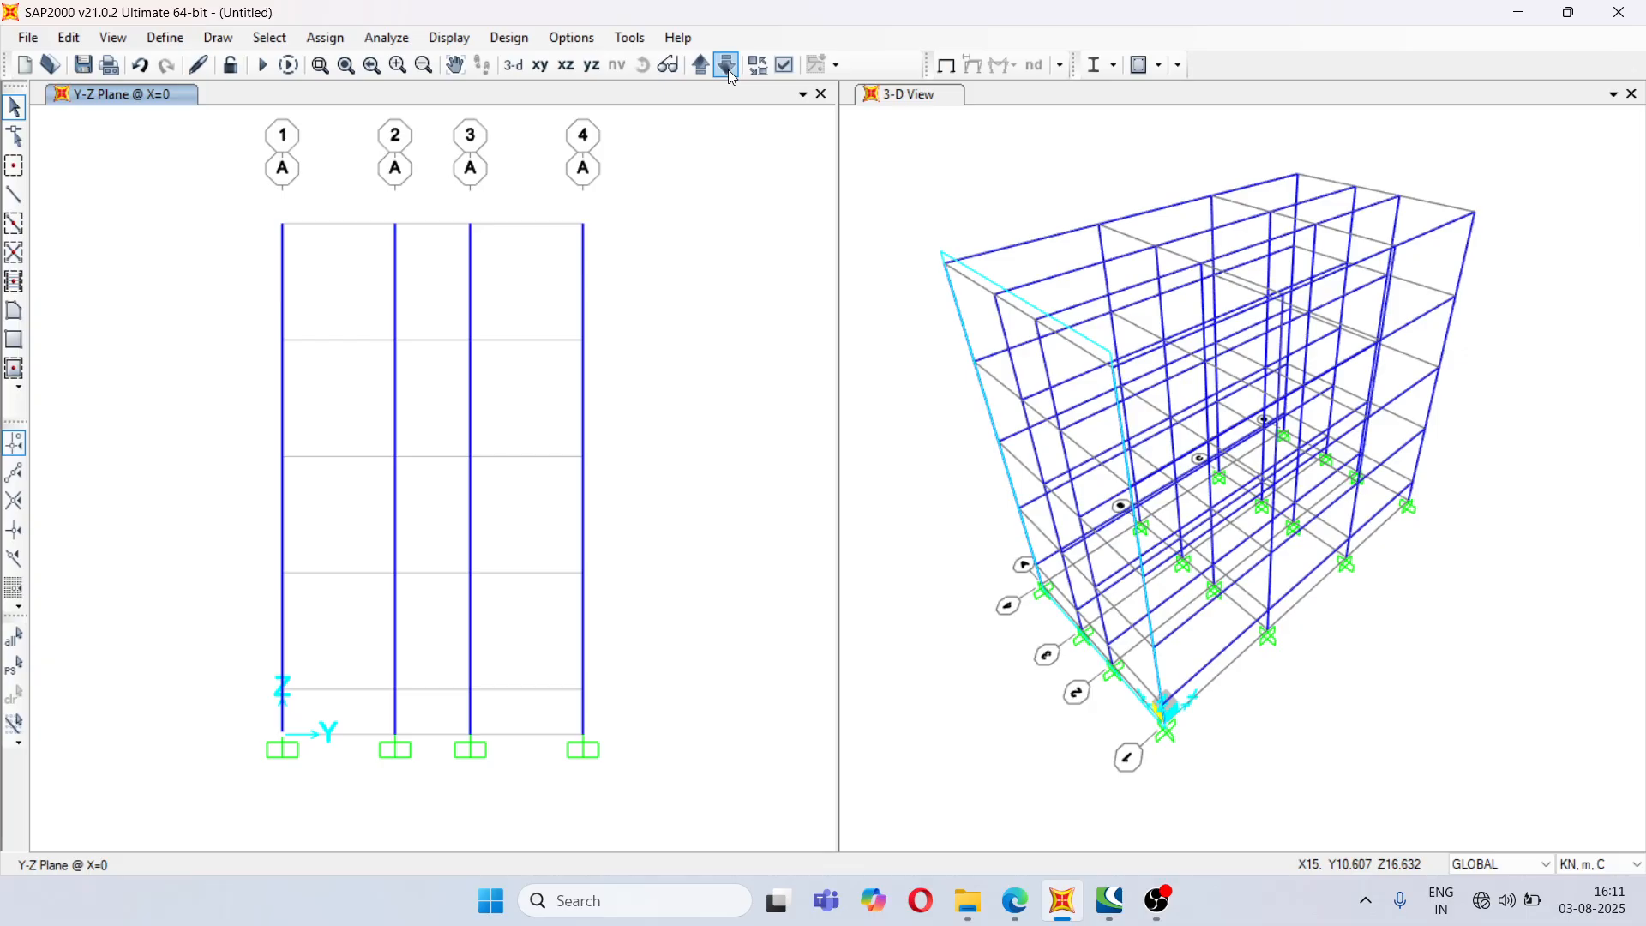
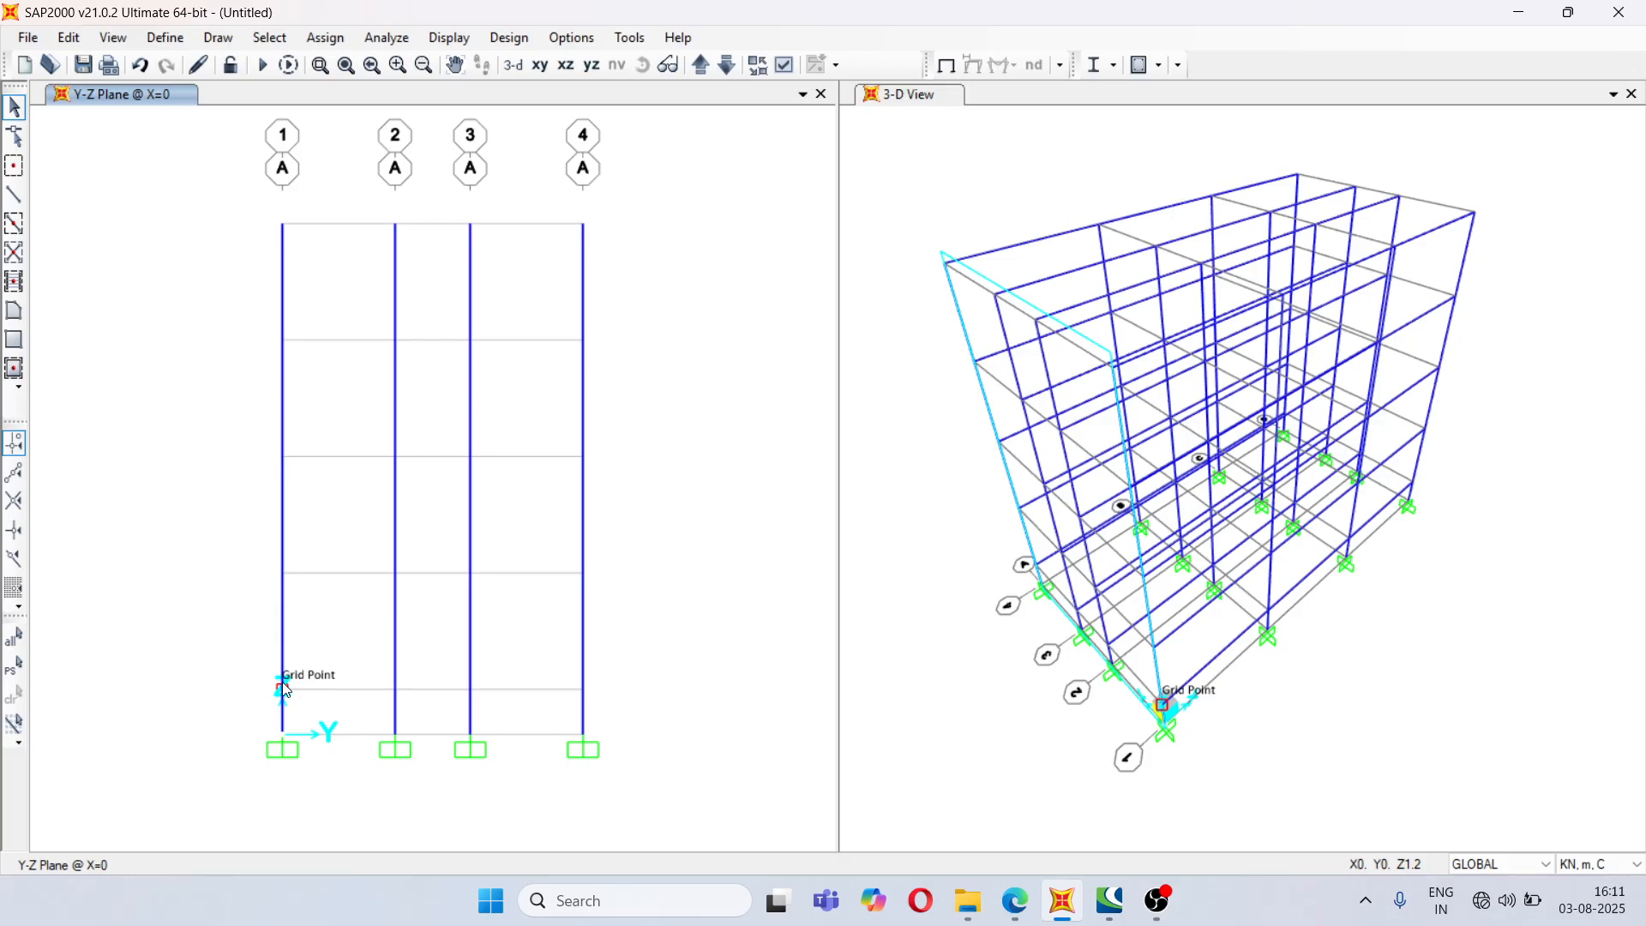
{"action": "left_click", "coordinate": [11, 198]}
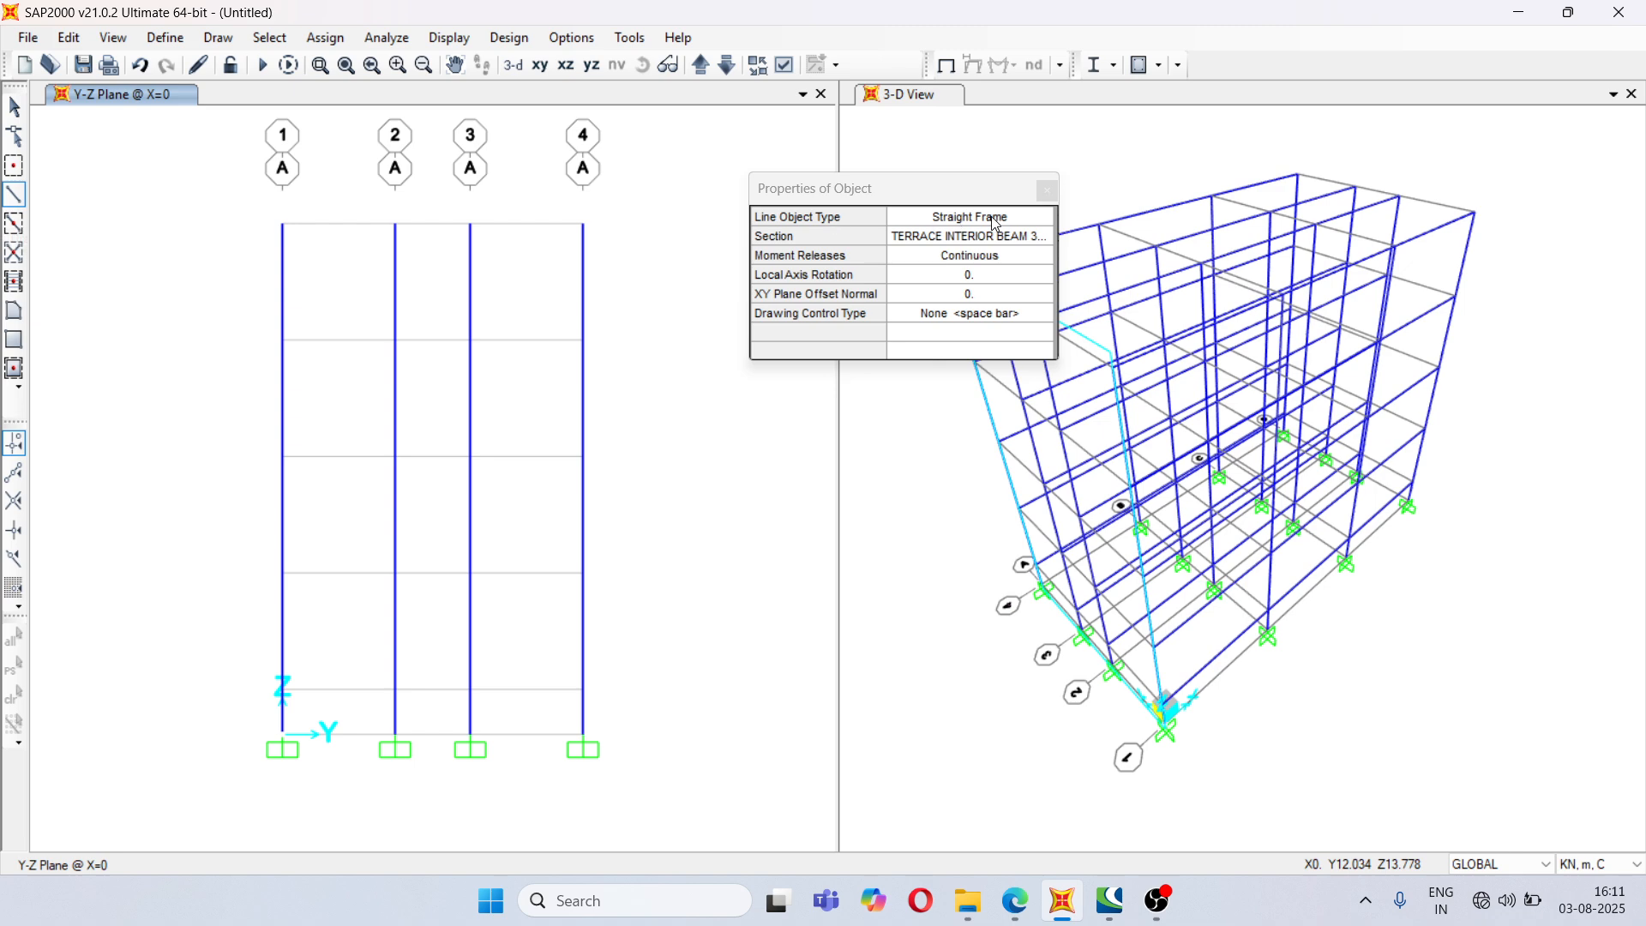
{"action": "left_click", "coordinate": [1003, 238]}
{"action": "left_click", "coordinate": [1032, 240]}
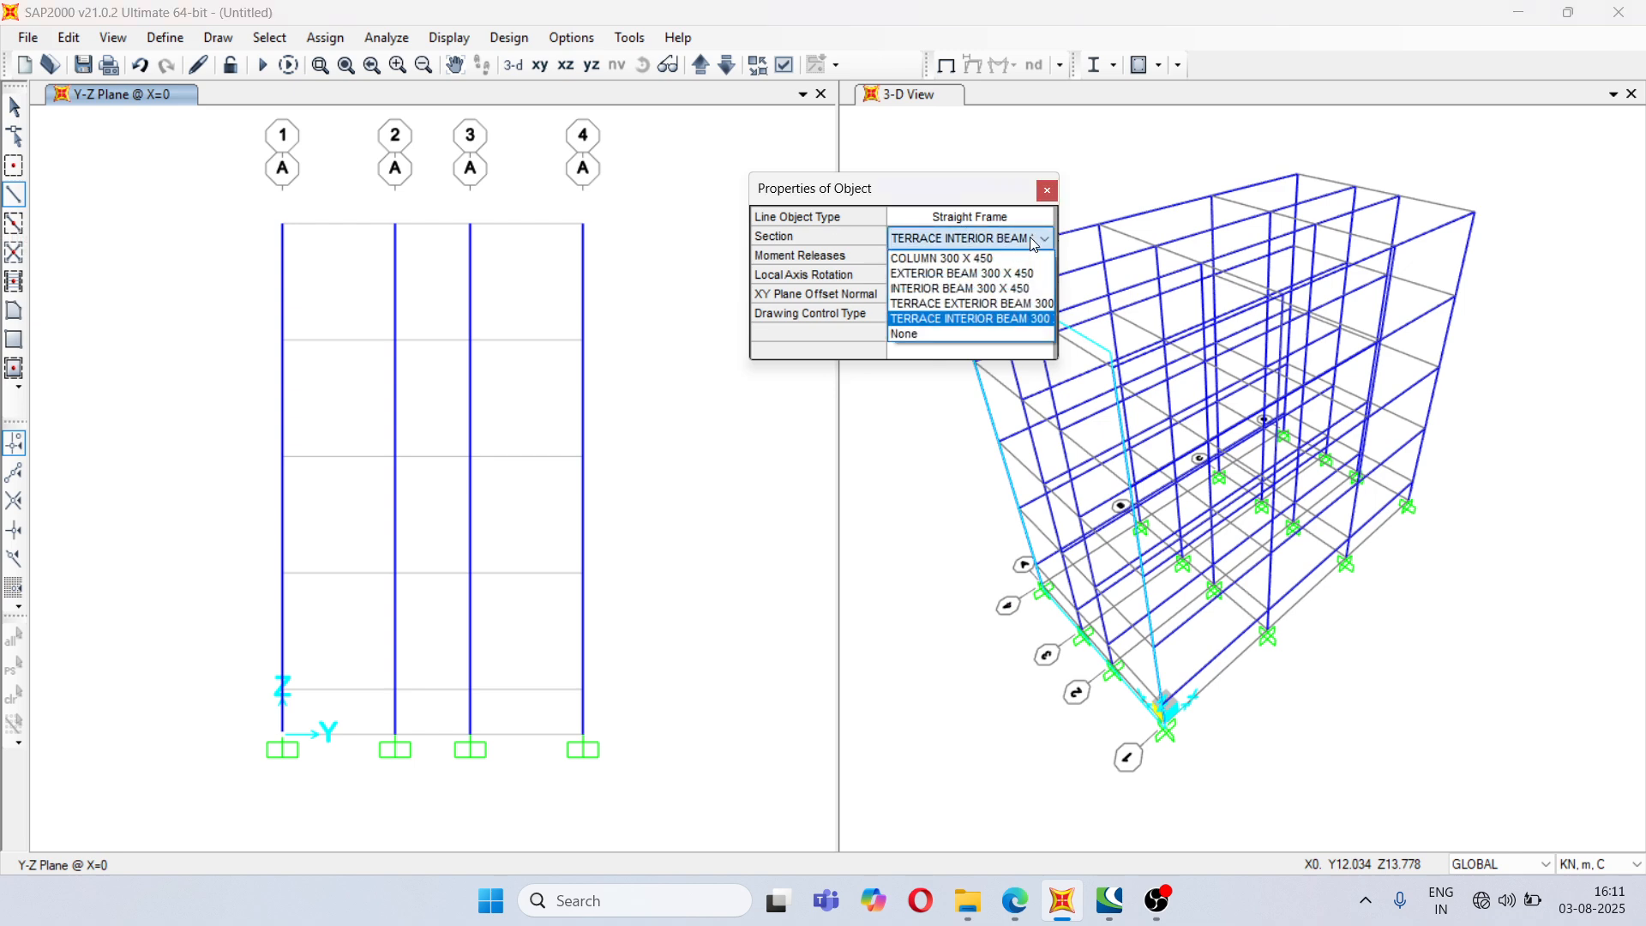
{"action": "left_click", "coordinate": [1008, 274]}
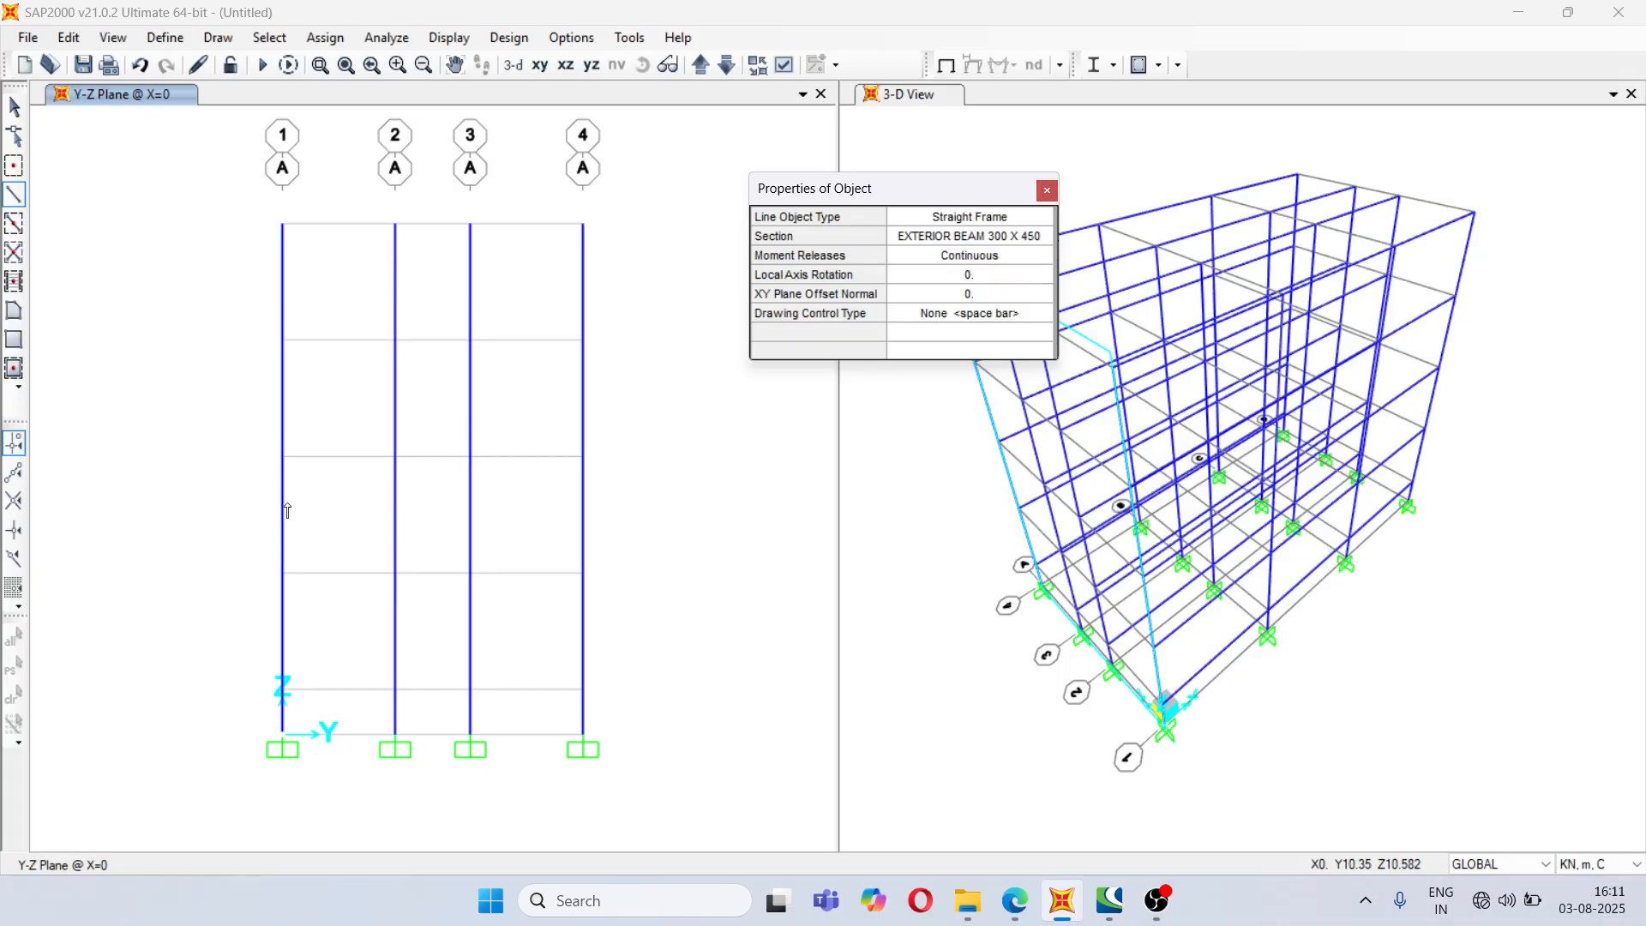
{"action": "left_click", "coordinate": [282, 690]}
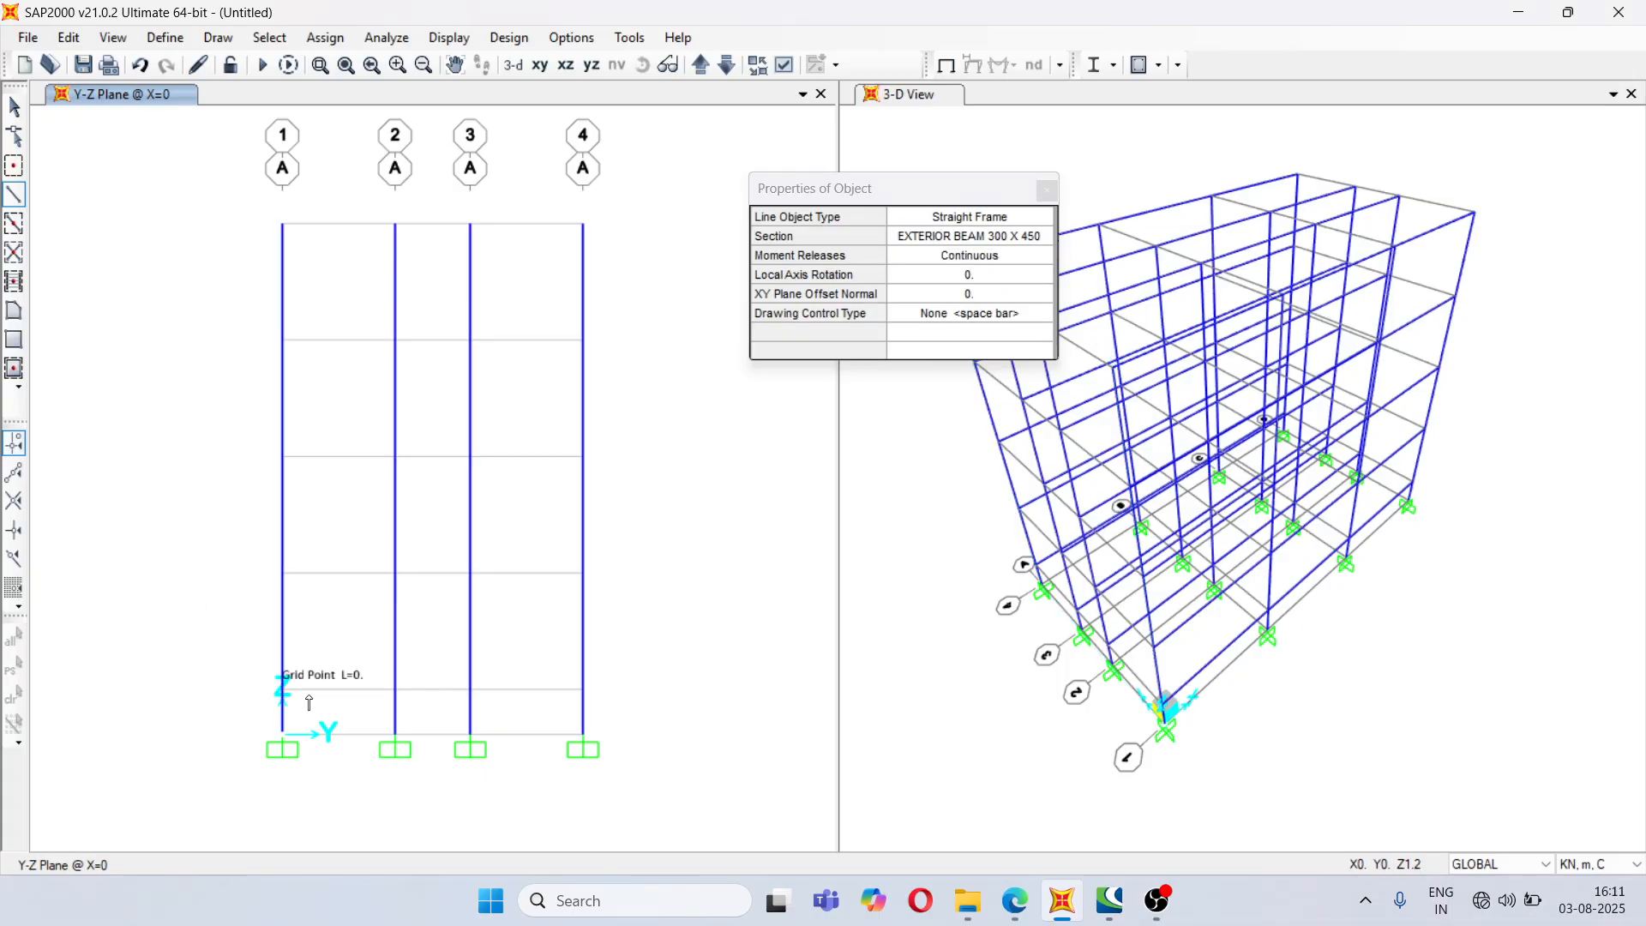
{"action": "left_click", "coordinate": [395, 690]}
{"action": "left_click", "coordinate": [471, 689]}
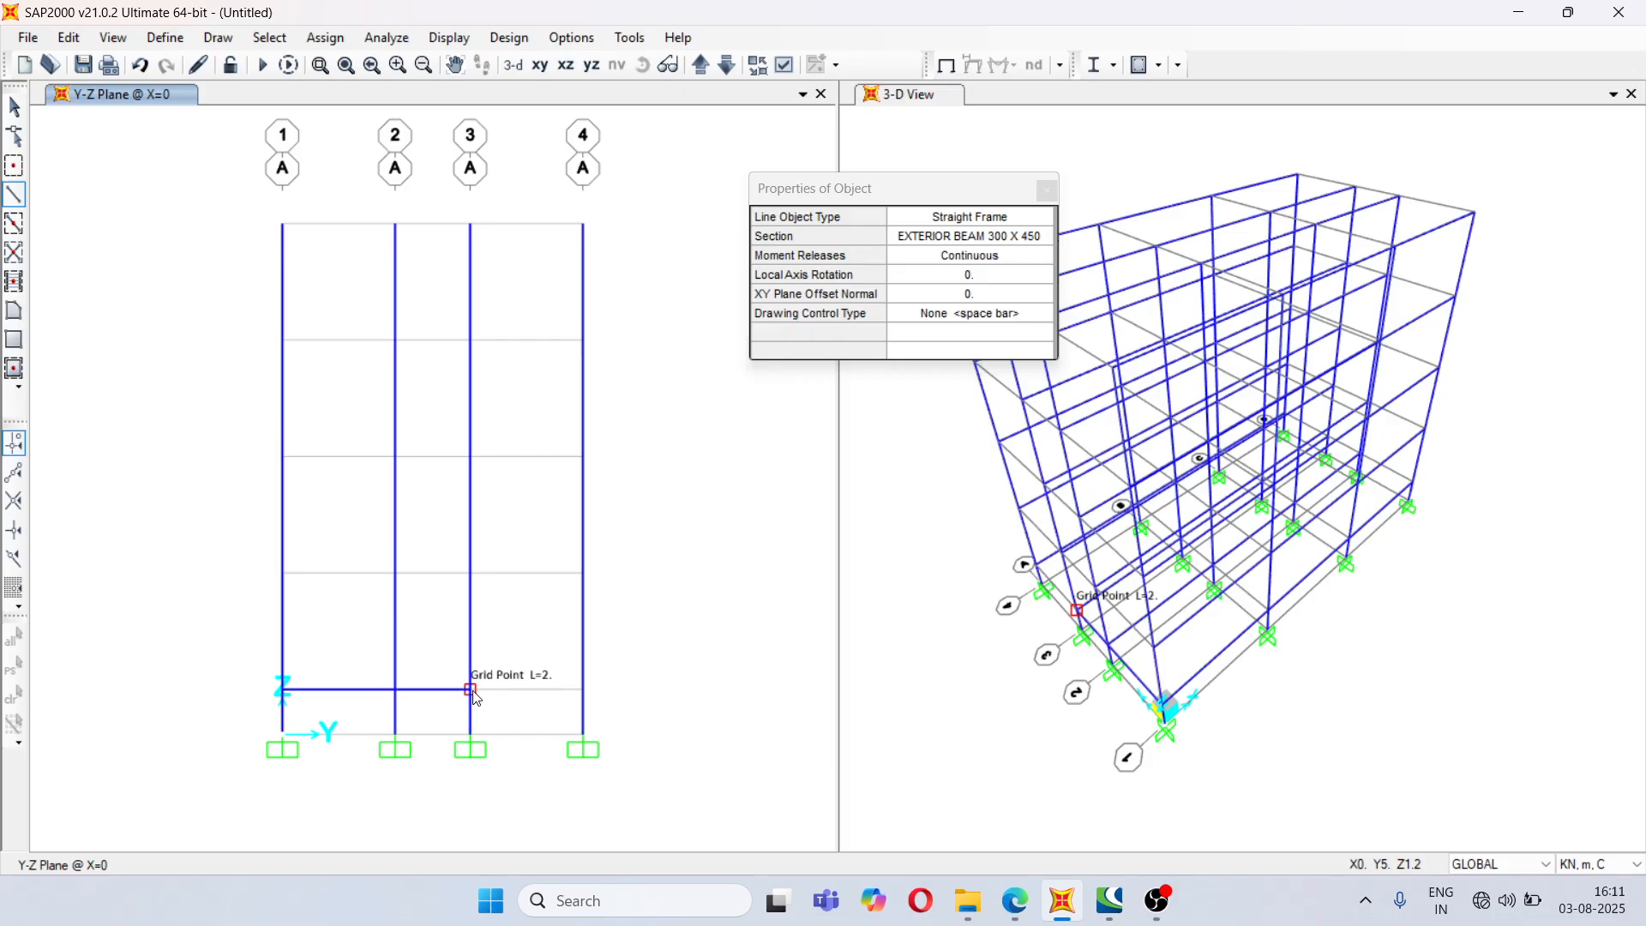
{"action": "left_click", "coordinate": [583, 689]}
{"action": "right_click", "coordinate": [625, 577]}
- Draw EXTERIOR BEAM 300 X 450 members bay by bay from grid line 1 to 4 at the Z=4.3 m level
{"action": "left_click", "coordinate": [283, 573]}
{"action": "left_click", "coordinate": [395, 573]}
{"action": "left_click", "coordinate": [471, 573]}
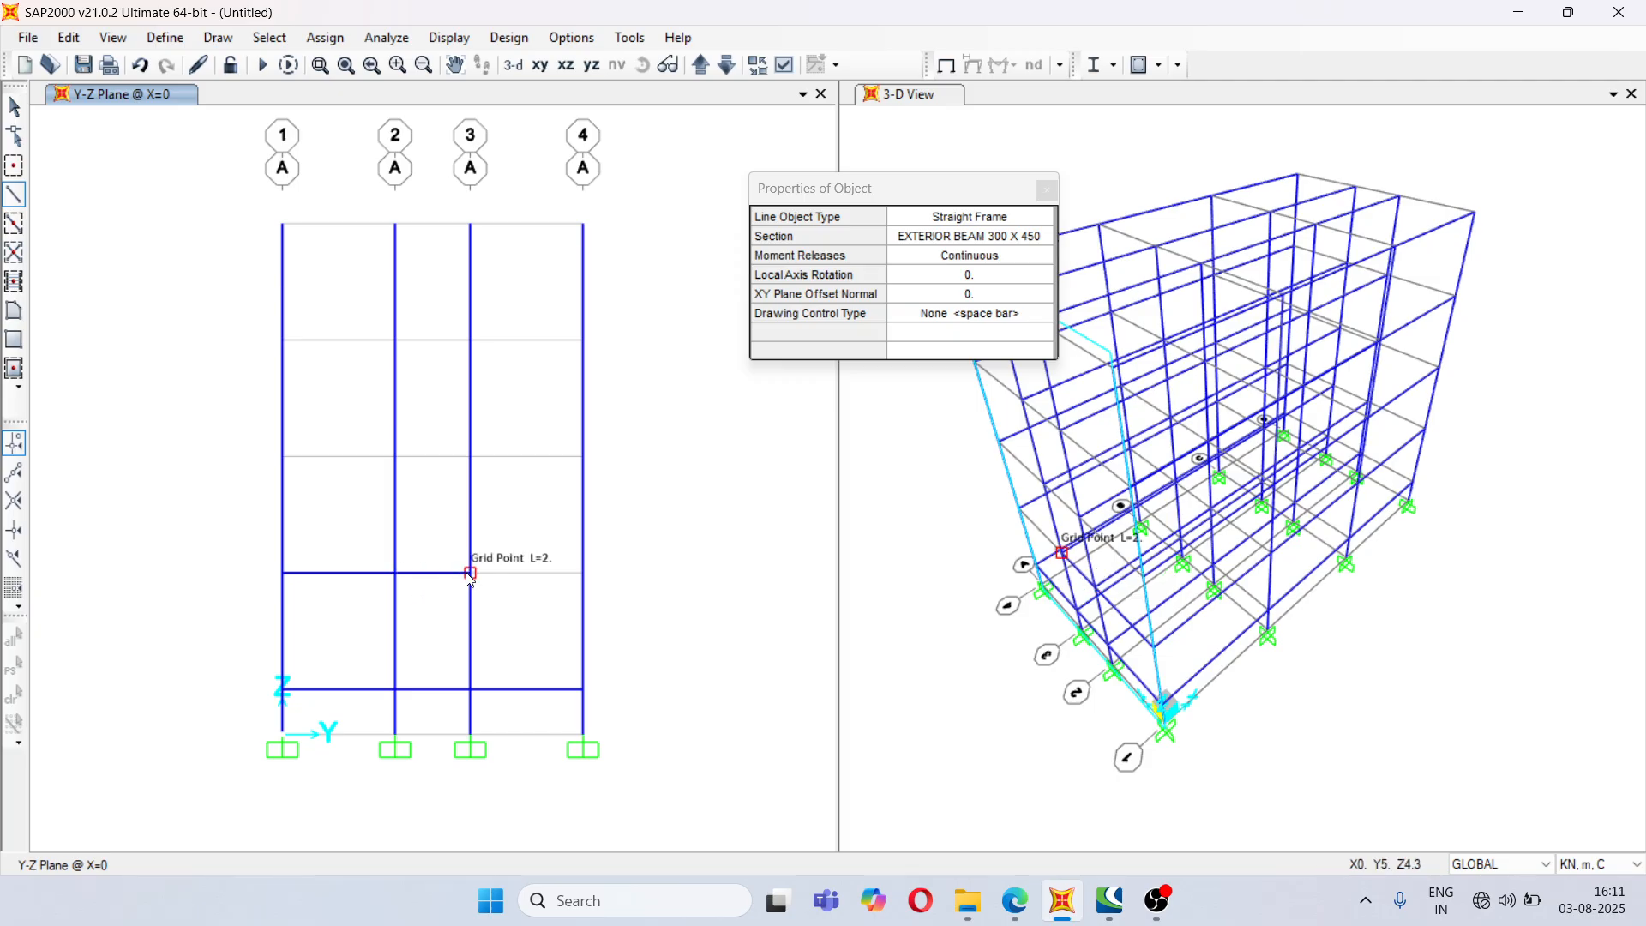
{"action": "left_click", "coordinate": [585, 574]}
{"action": "right_click", "coordinate": [403, 443]}
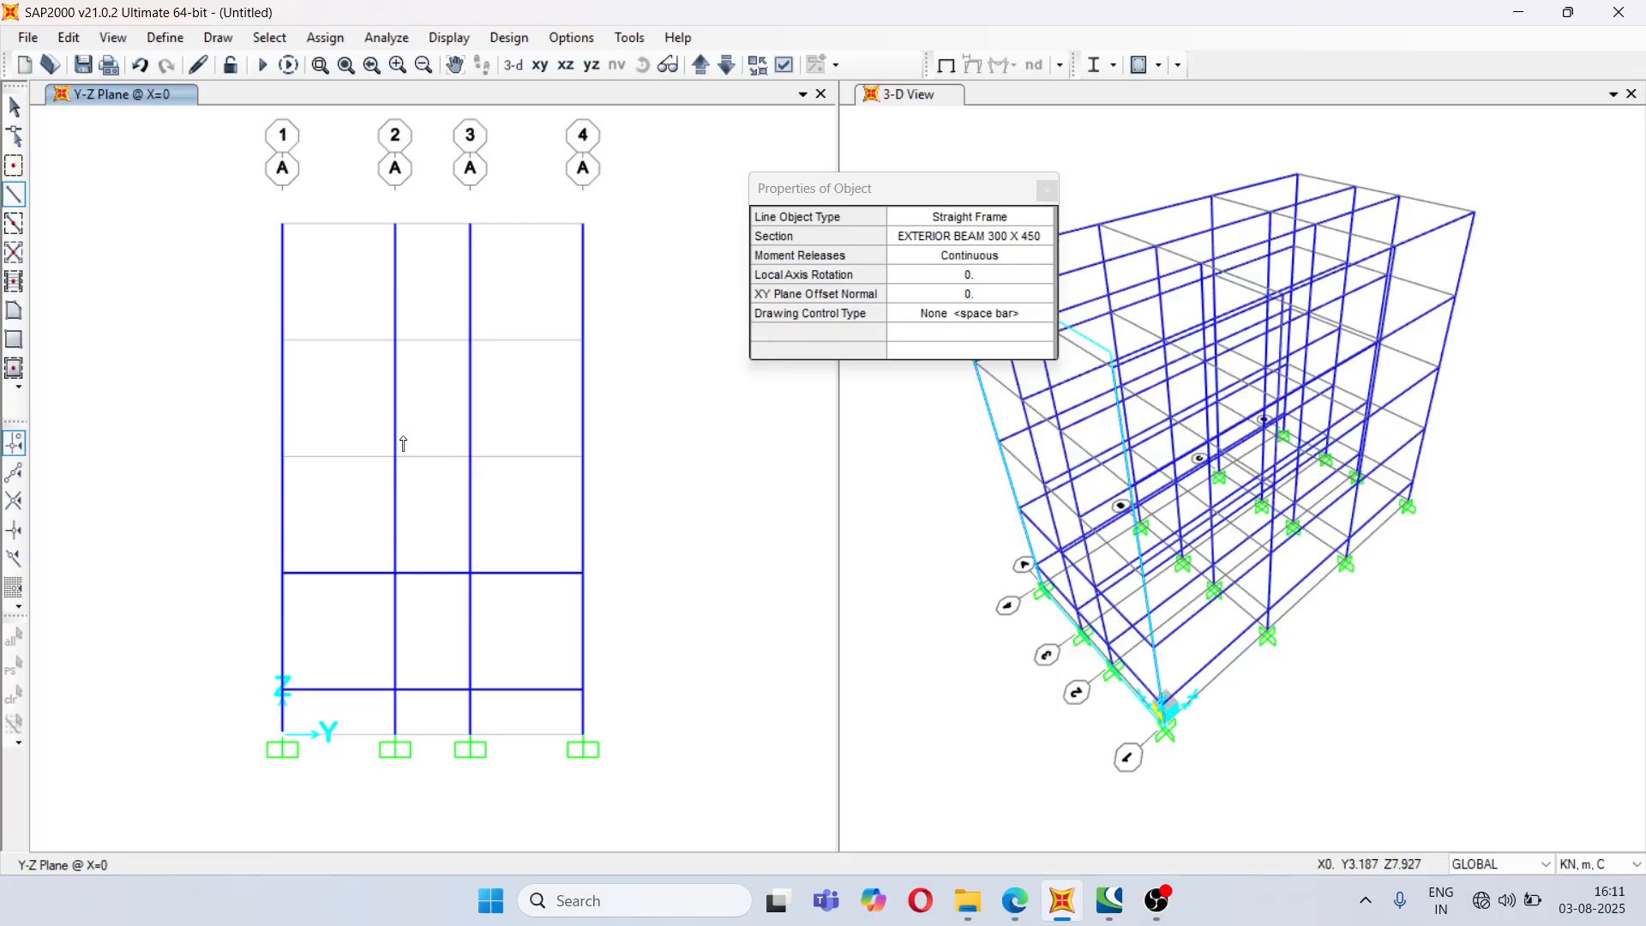
- Draw EXTERIOR BEAM 300 X 450 members bay by bay from grid line 1 to 4 at the Z=7.4 m level
{"action": "left_click", "coordinate": [283, 457]}
{"action": "left_click", "coordinate": [395, 457]}
{"action": "left_click", "coordinate": [471, 457]}
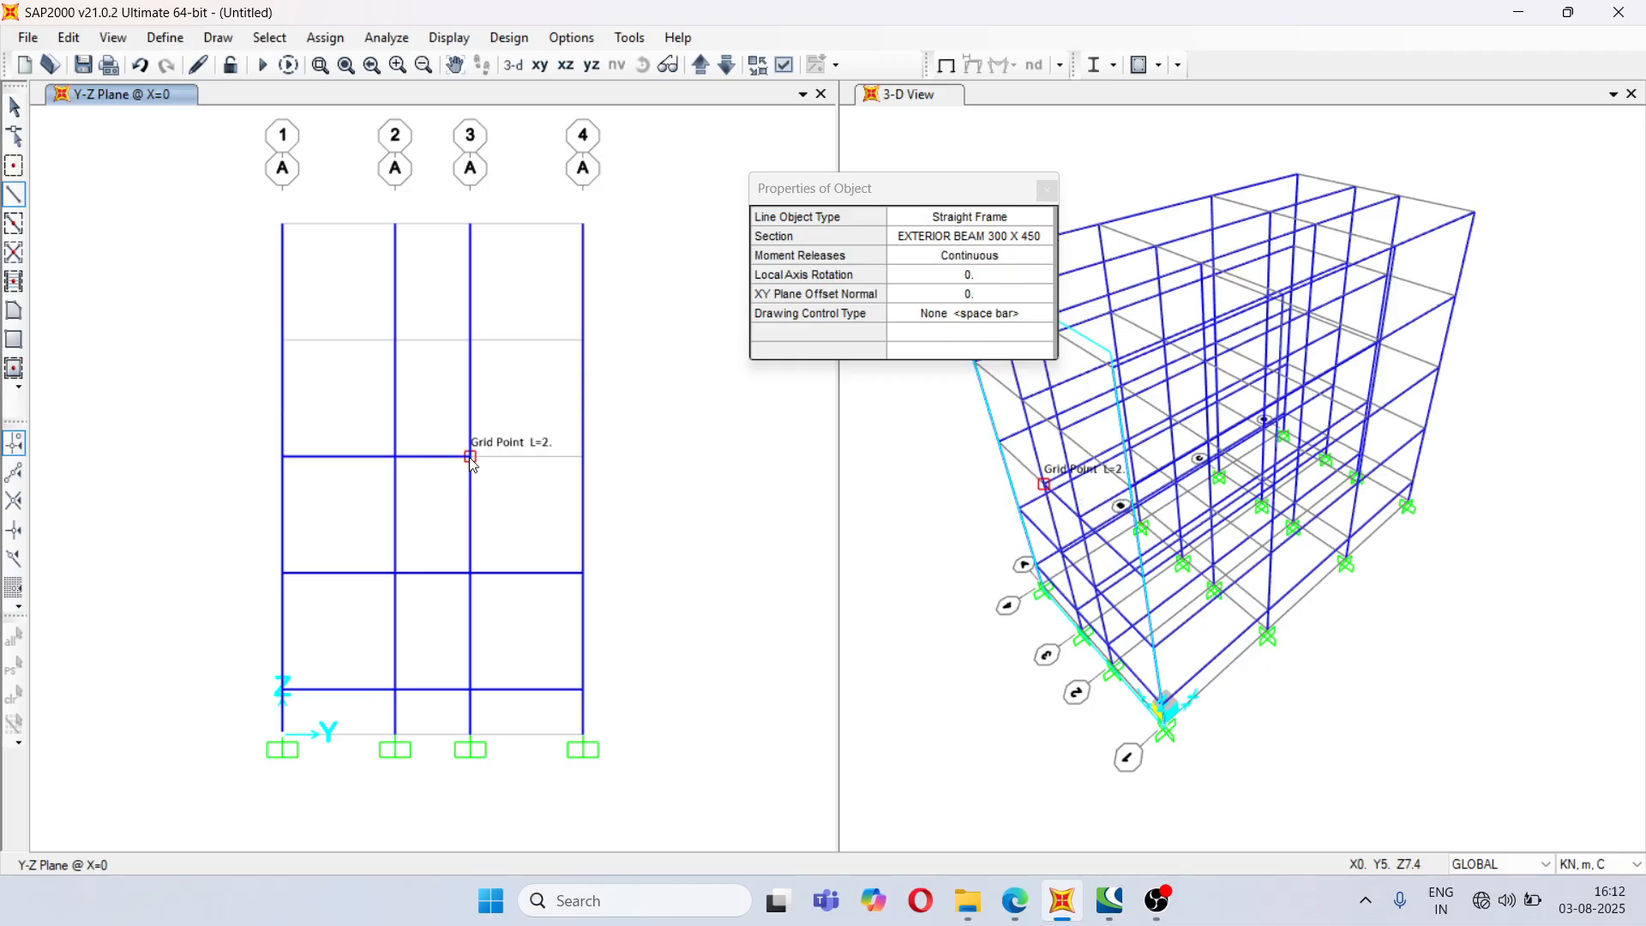
{"action": "left_click", "coordinate": [583, 457]}
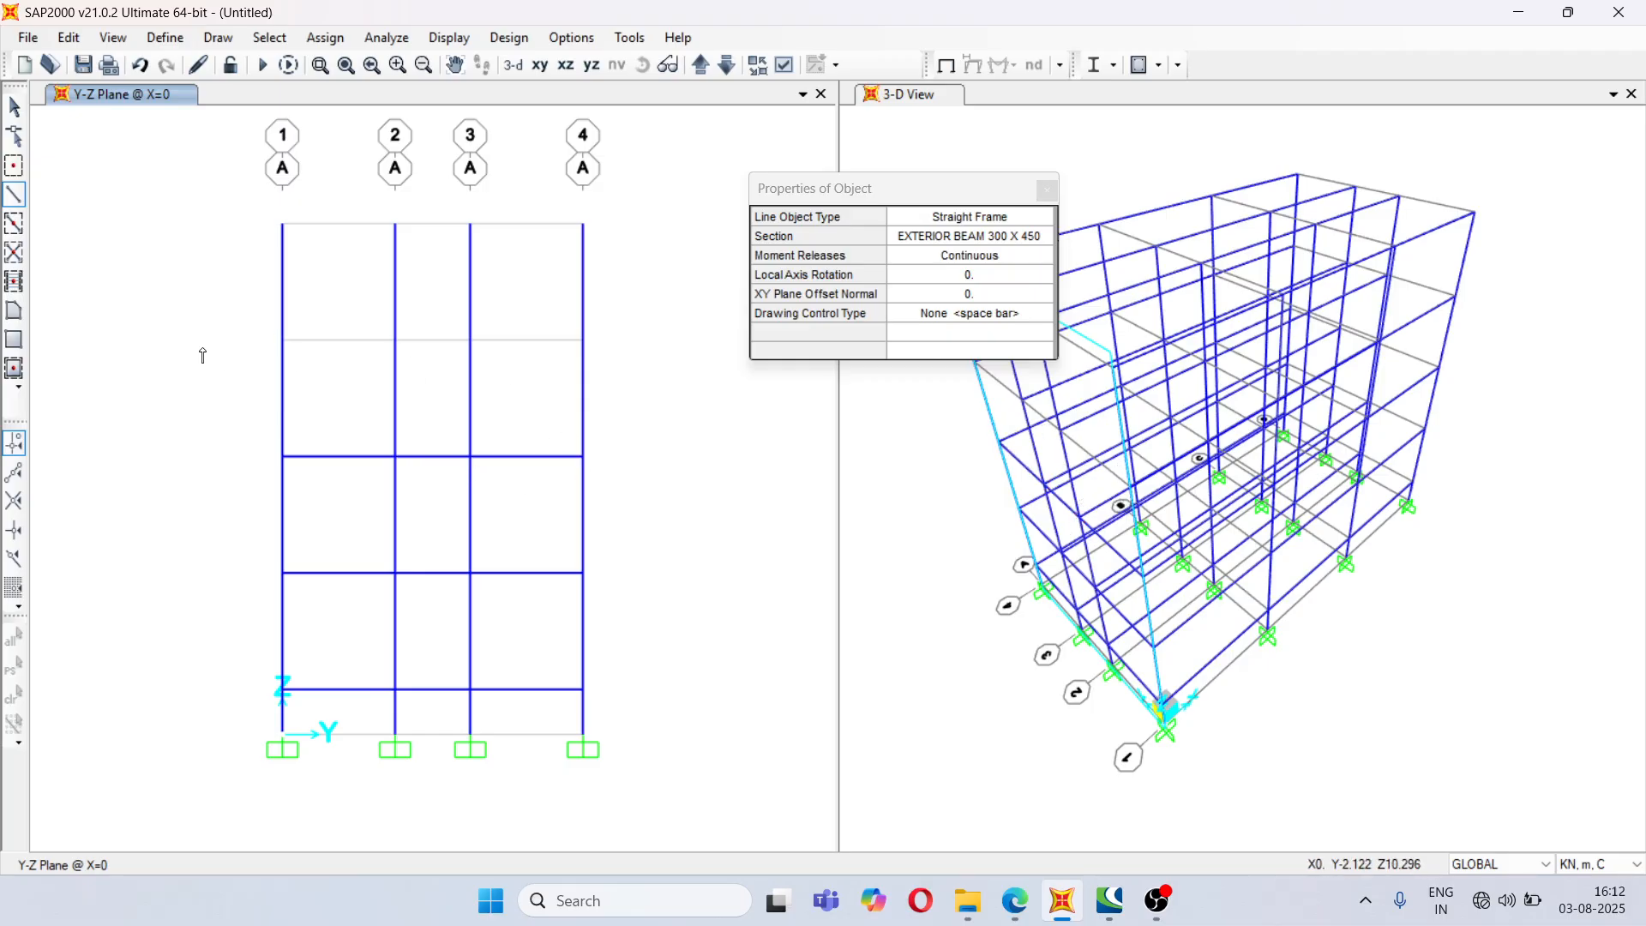
- Draw EXTERIOR BEAM 300 X 450 members bay by bay from grid line 1 to 4 at the Z=10.5 m level
{"action": "left_click", "coordinate": [283, 340]}
{"action": "left_click", "coordinate": [395, 341]}
{"action": "left_click", "coordinate": [470, 340]}
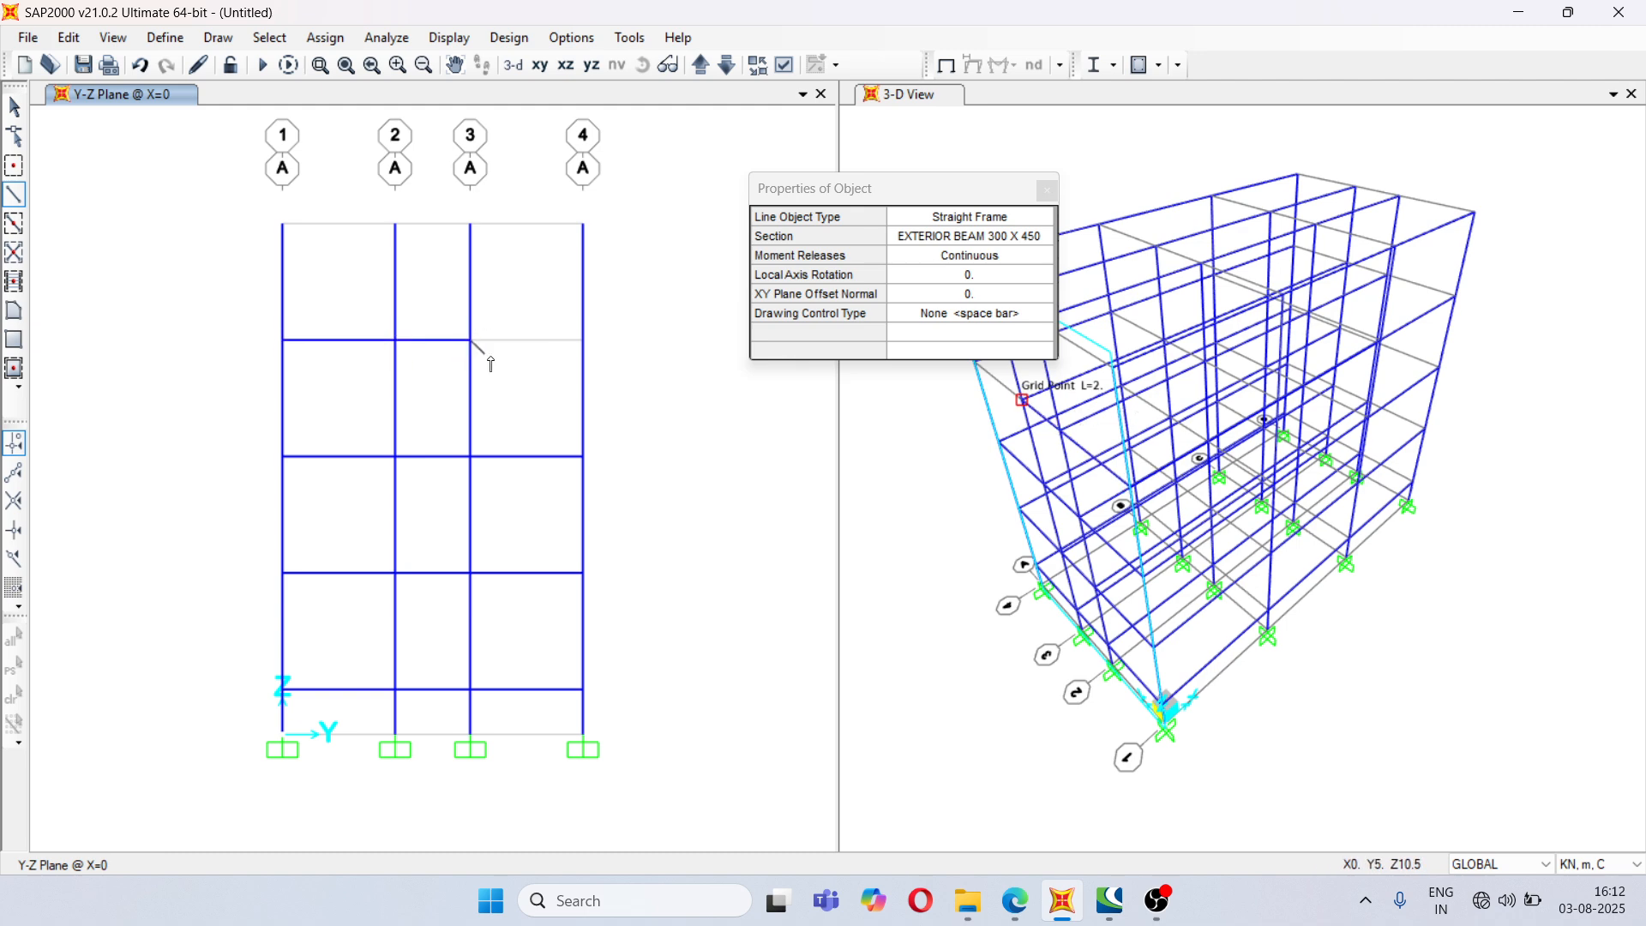
{"action": "double_click", "coordinate": [584, 340]}
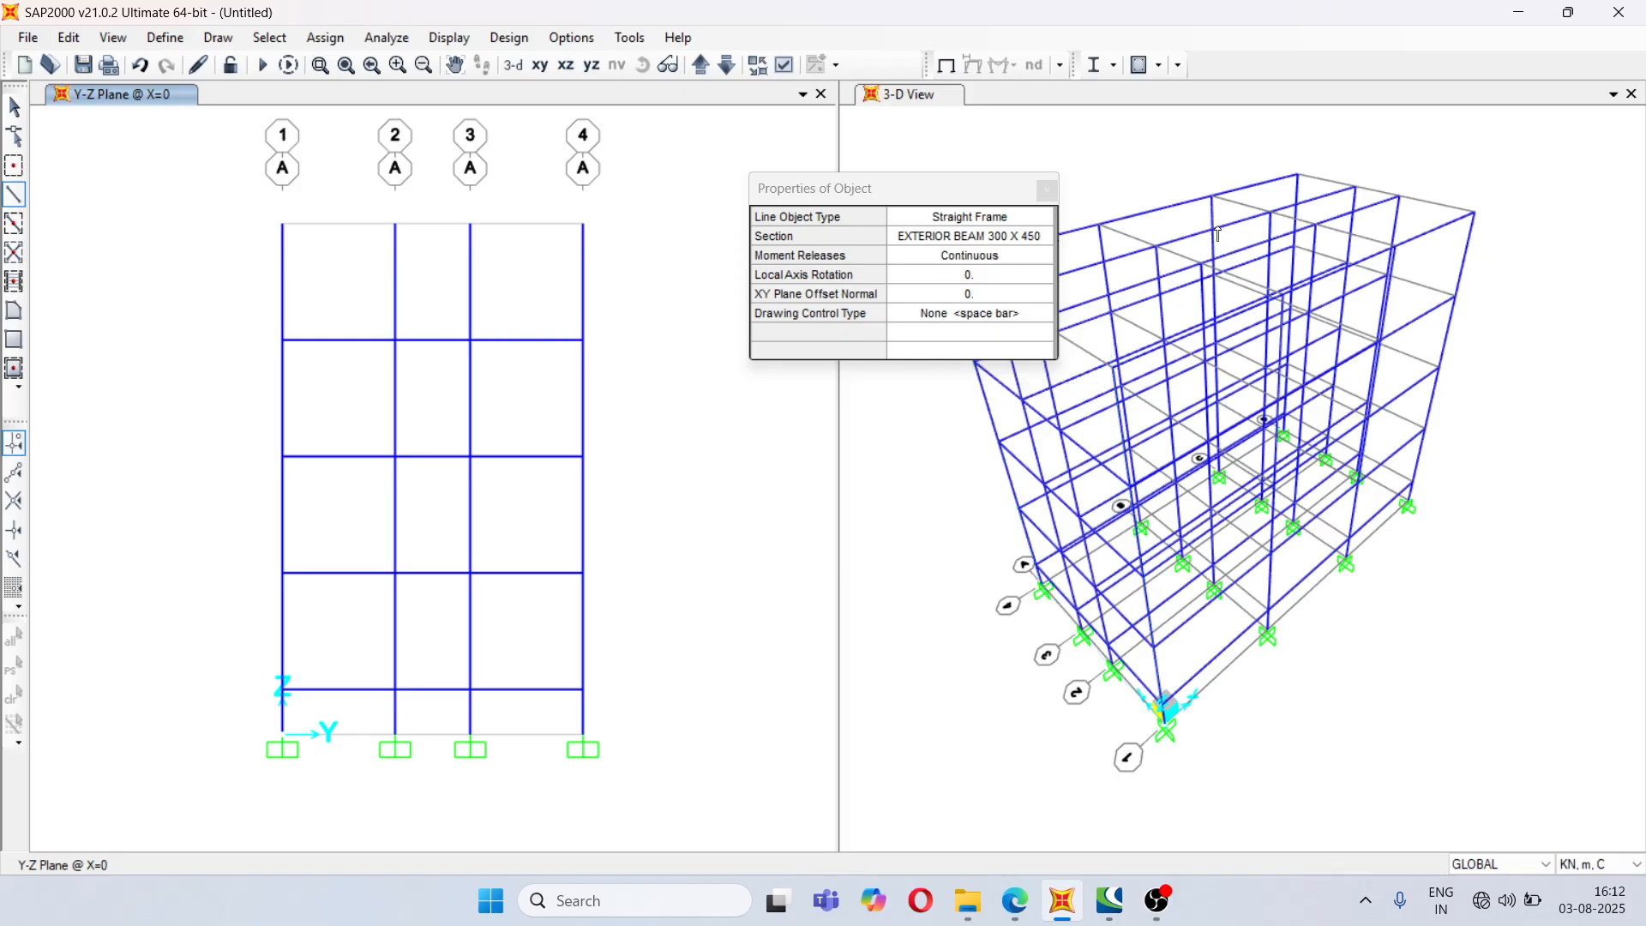
- Draw TERRACE EXTERIOR BEAM members bay by bay from grid line 1 to 4 at Z=13.6 m in the X=0 plane
{"action": "left_click", "coordinate": [1032, 242]}
{"action": "left_click", "coordinate": [1032, 242]}
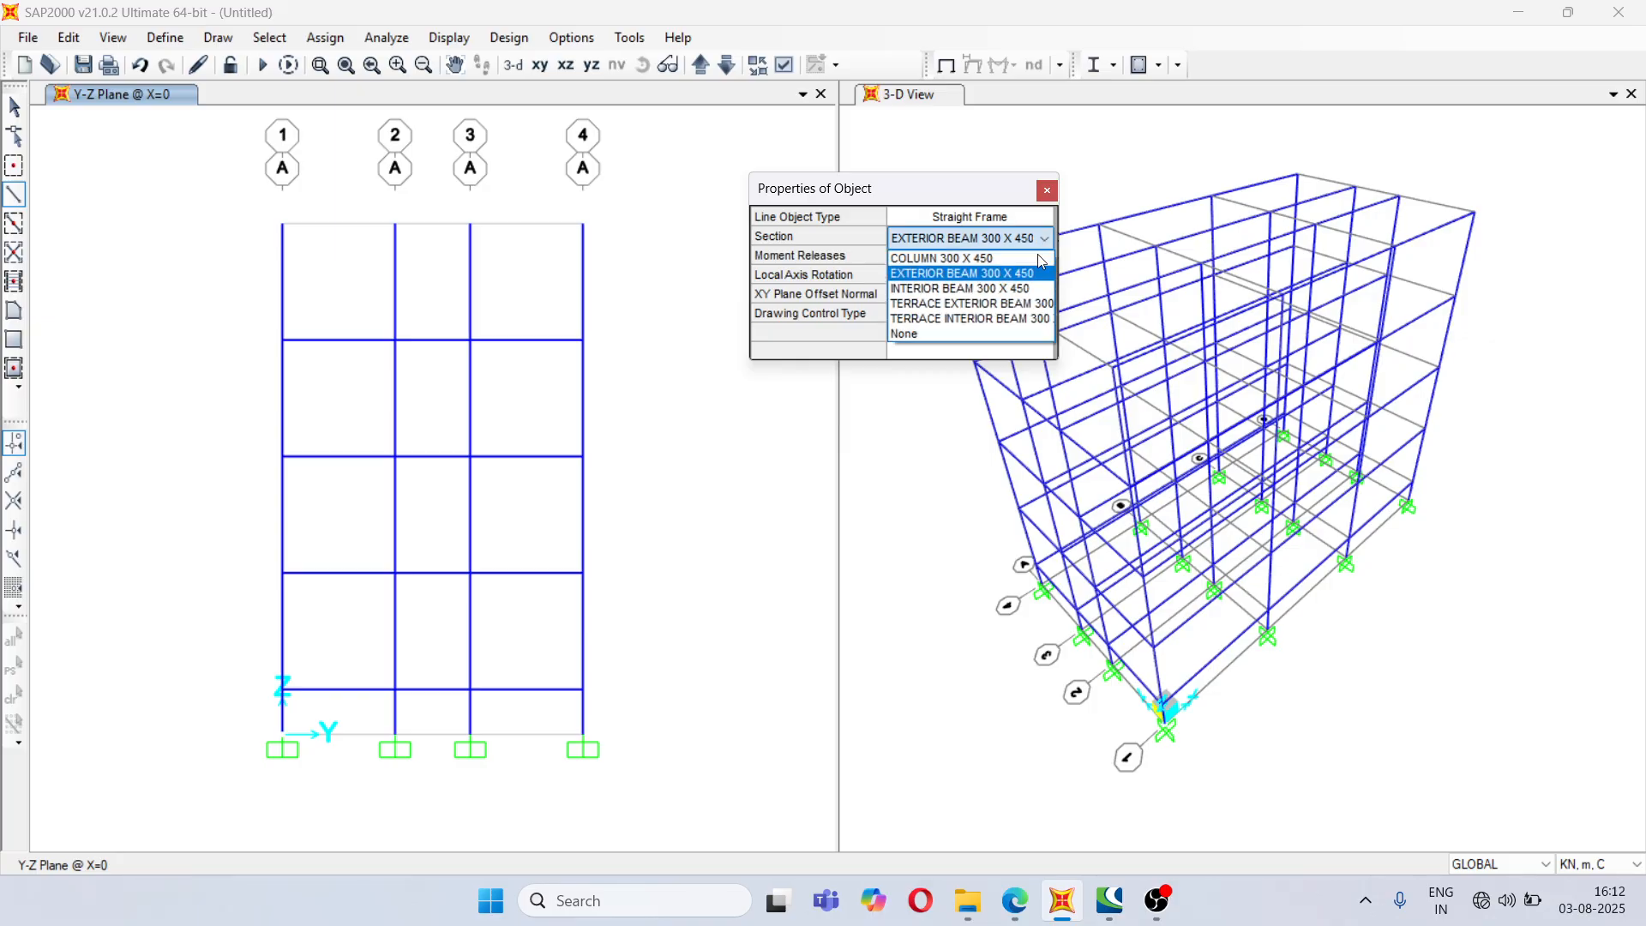
{"action": "left_click", "coordinate": [1017, 305]}
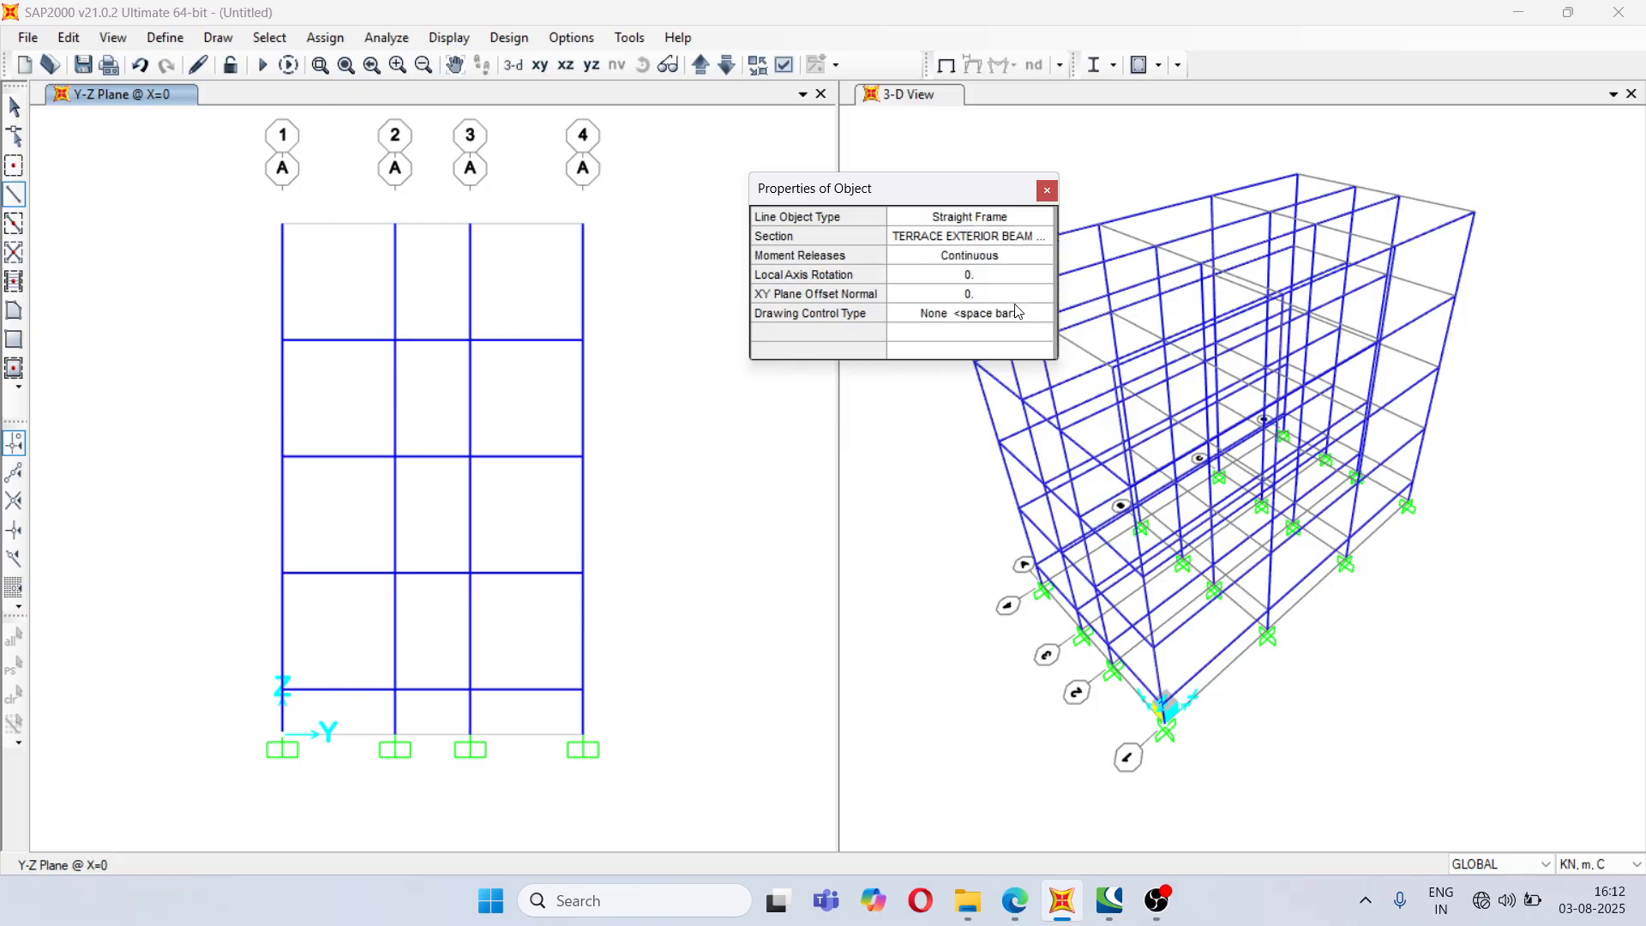
{"action": "left_click", "coordinate": [282, 224]}
{"action": "left_click", "coordinate": [394, 224]}
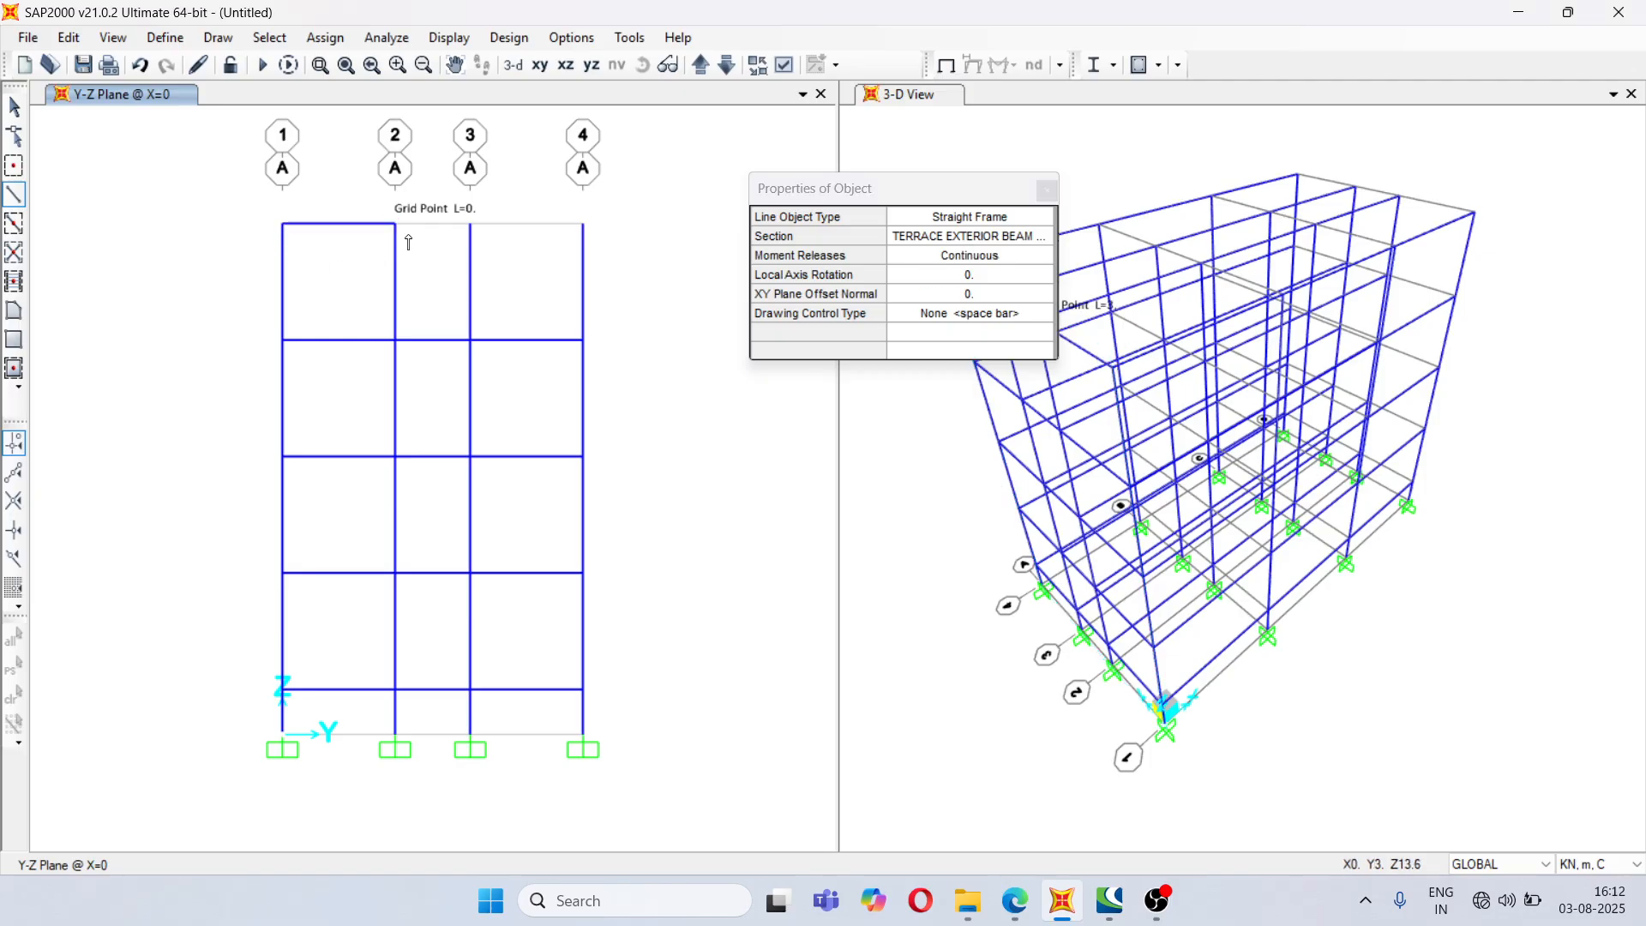
{"action": "left_click", "coordinate": [469, 224]}
{"action": "double_click", "coordinate": [583, 224]}
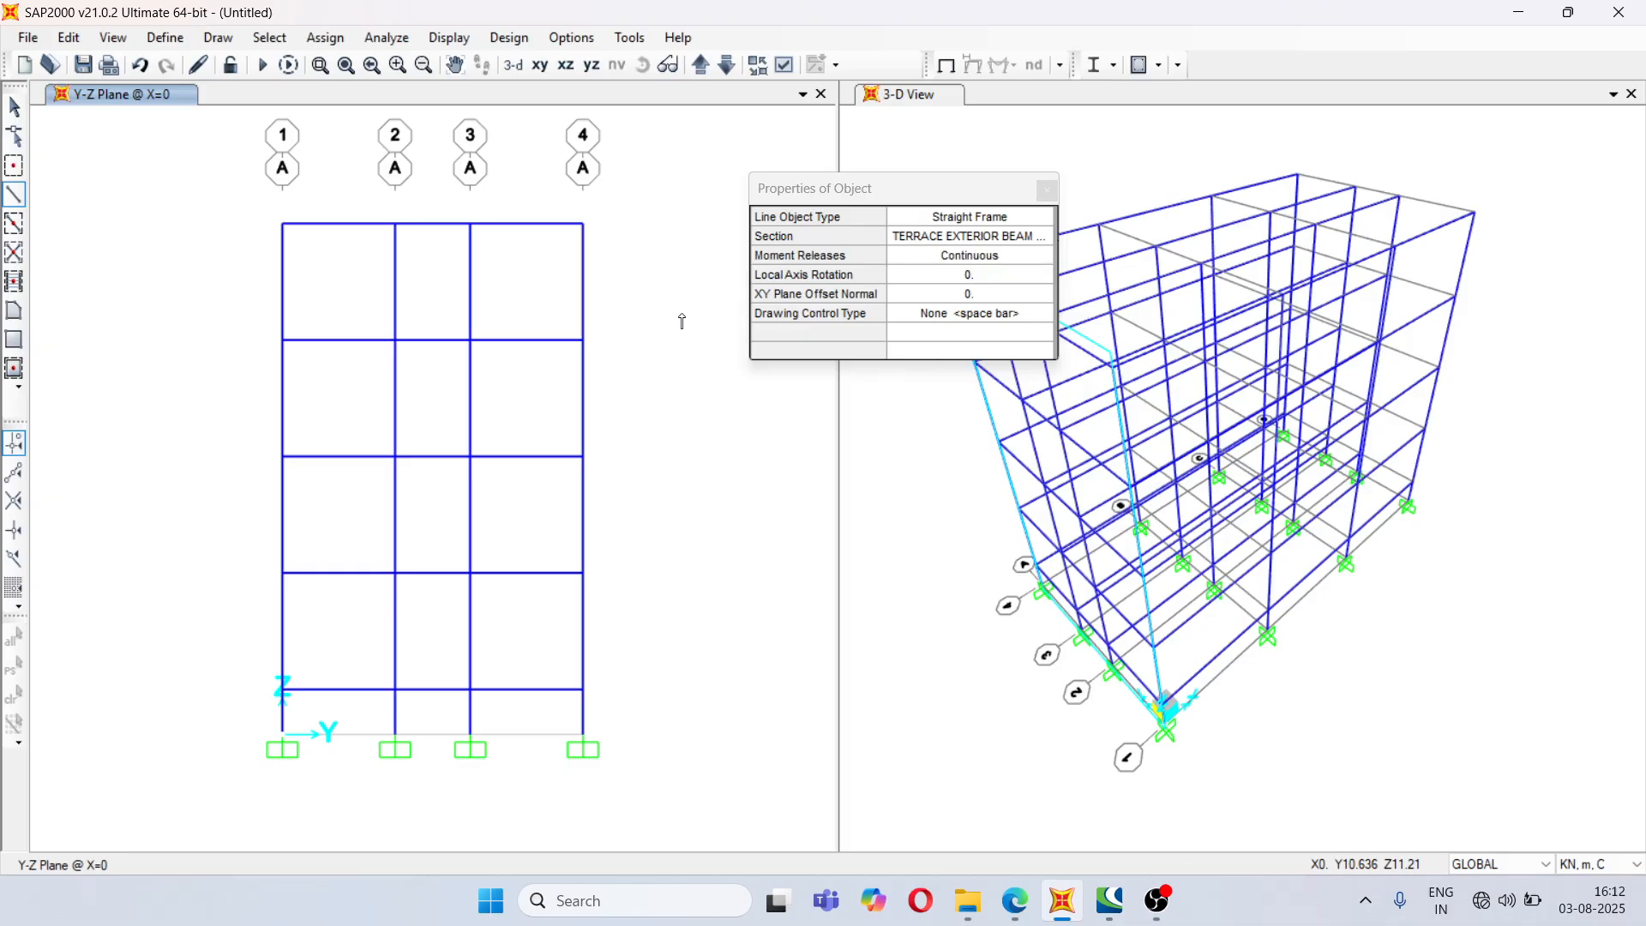
{"action": "left_click", "coordinate": [1046, 189]}
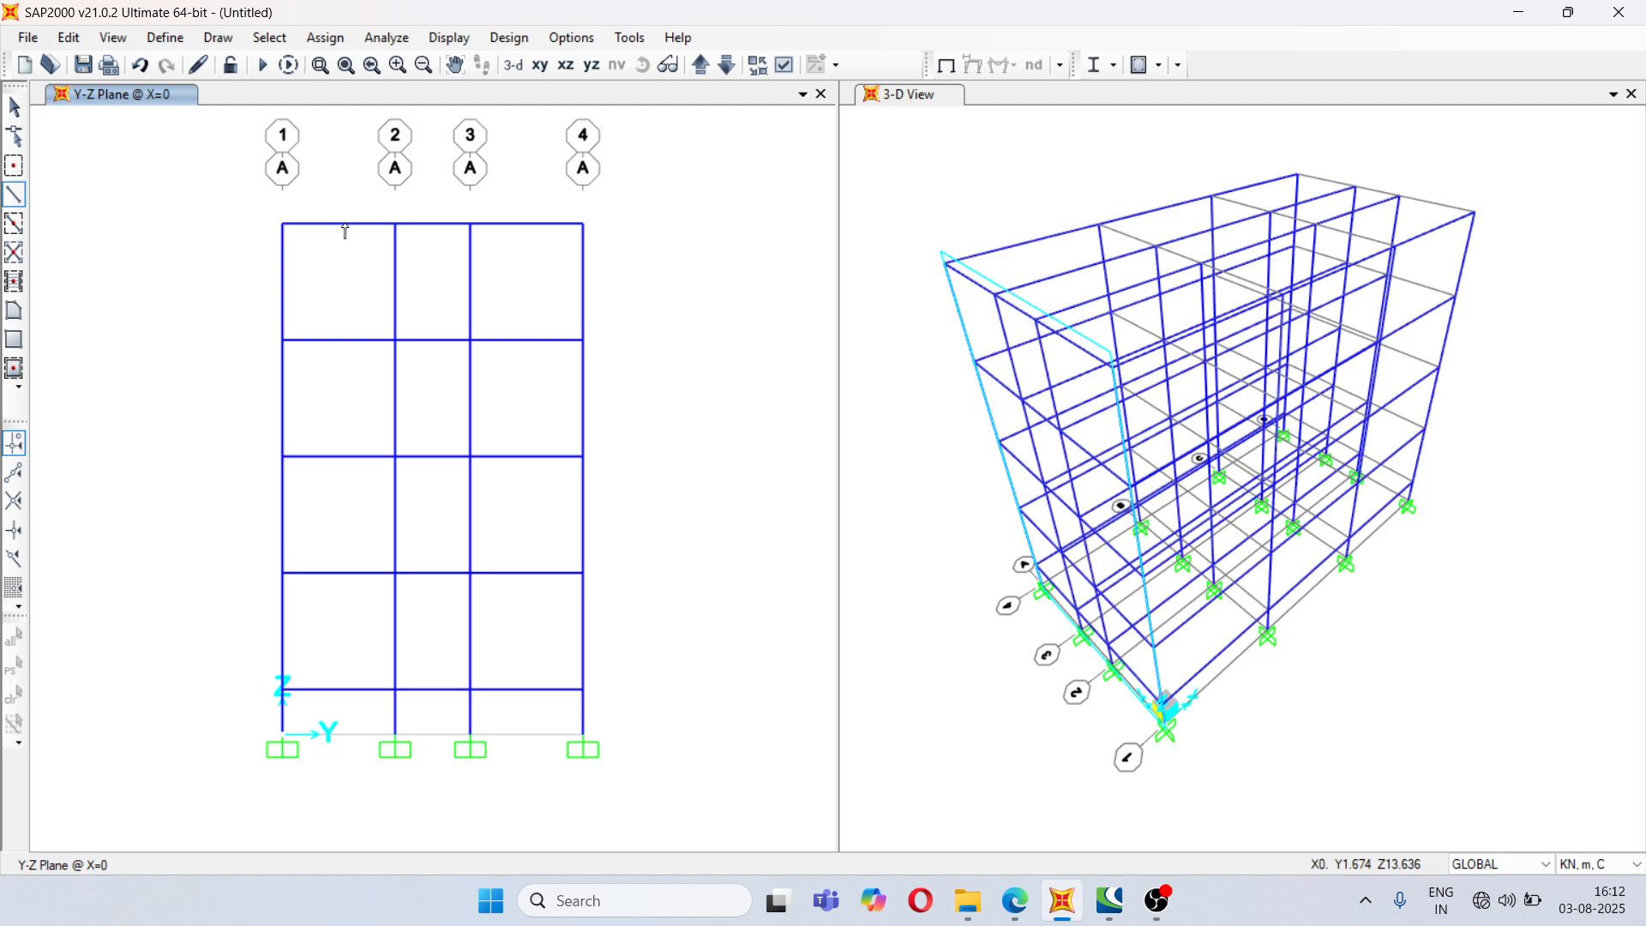
- Replicate the entire grid A frame linearly once with dx 15 and dy 0
{"action": "left_click", "coordinate": [15, 107]}
{"action": "left_click_drag", "start_coordinate": [210, 181], "coordinate": [631, 801]}
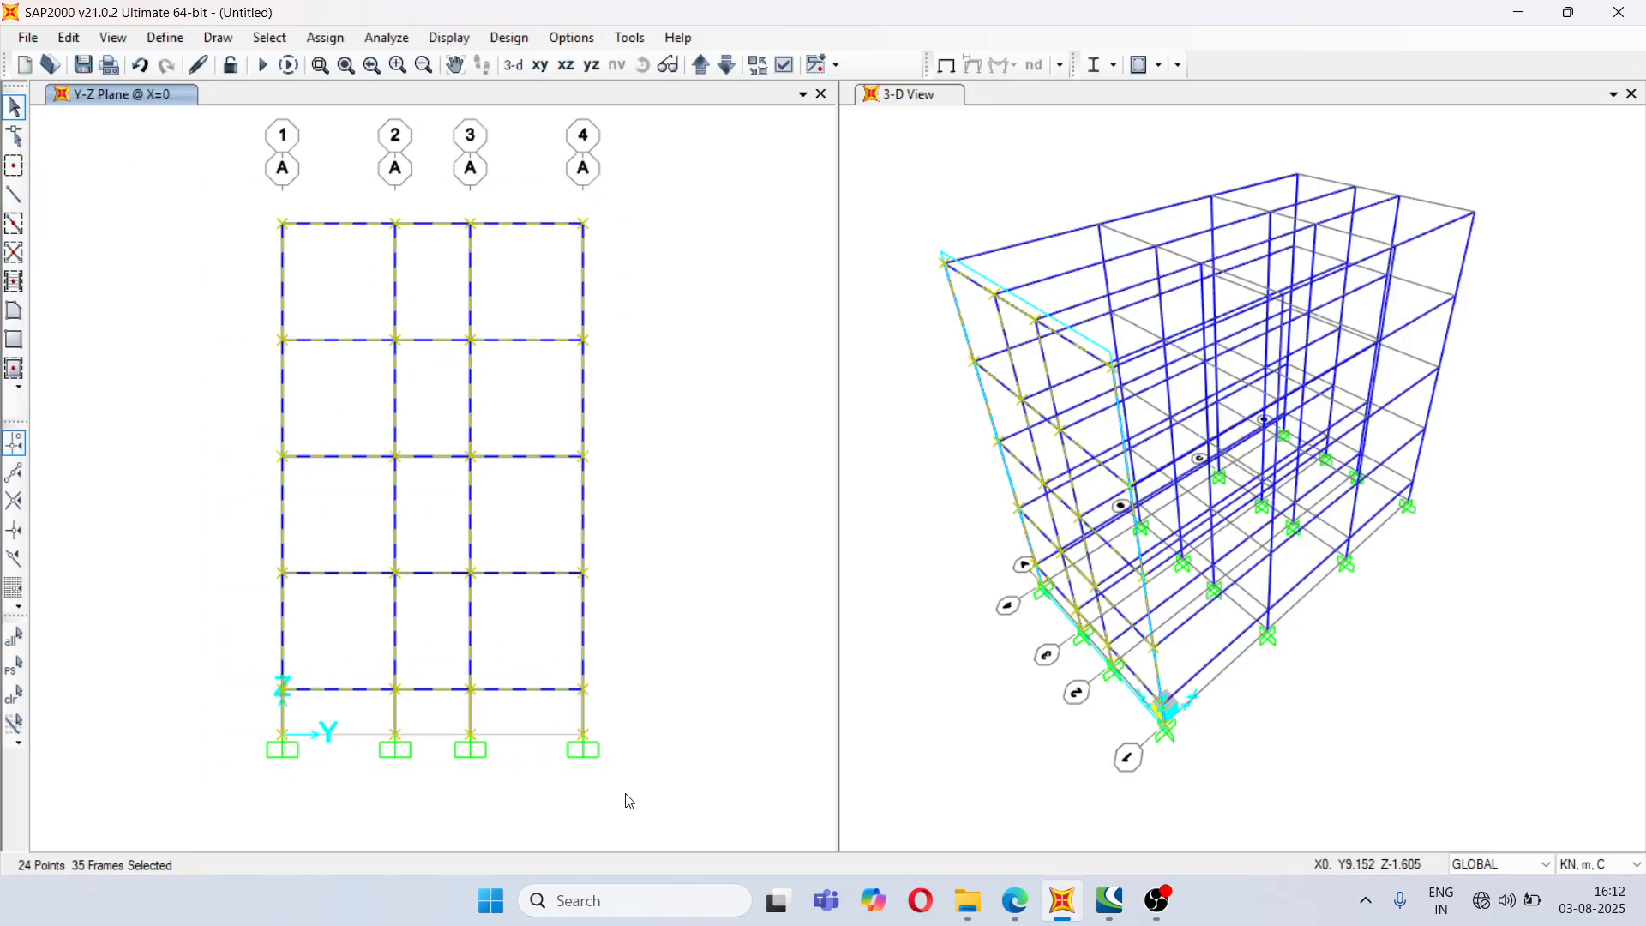
{"action": "left_click", "coordinate": [69, 37]}
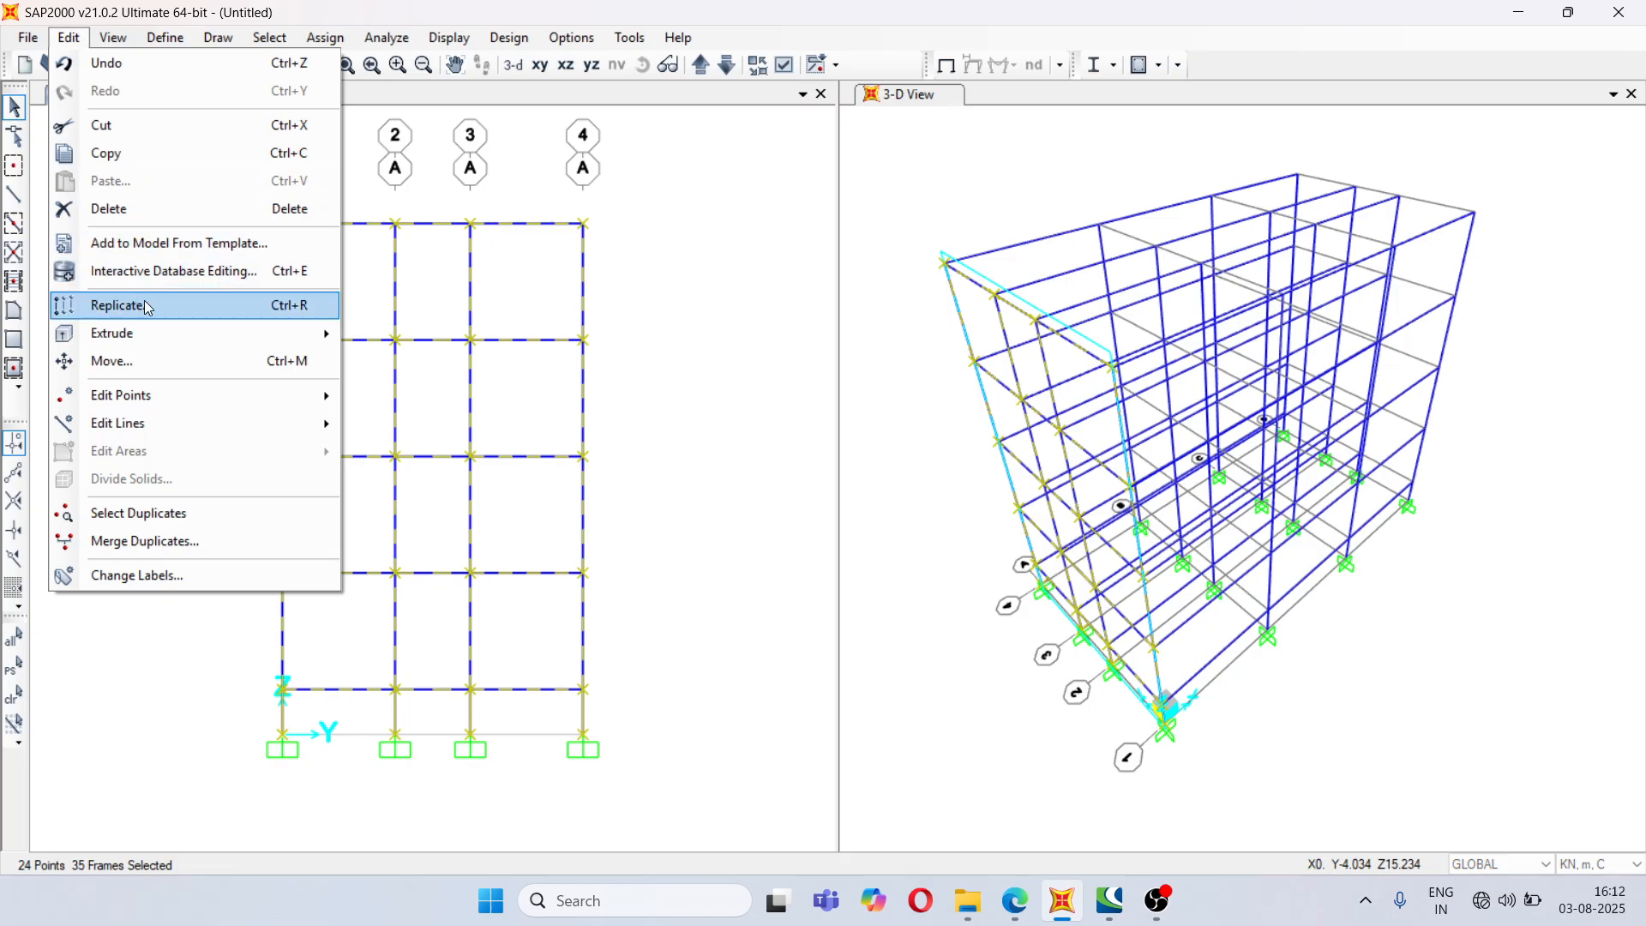
{"action": "left_click", "coordinate": [145, 305]}
{"action": "left_click_drag", "start_coordinate": [690, 239], "coordinate": [611, 186]}
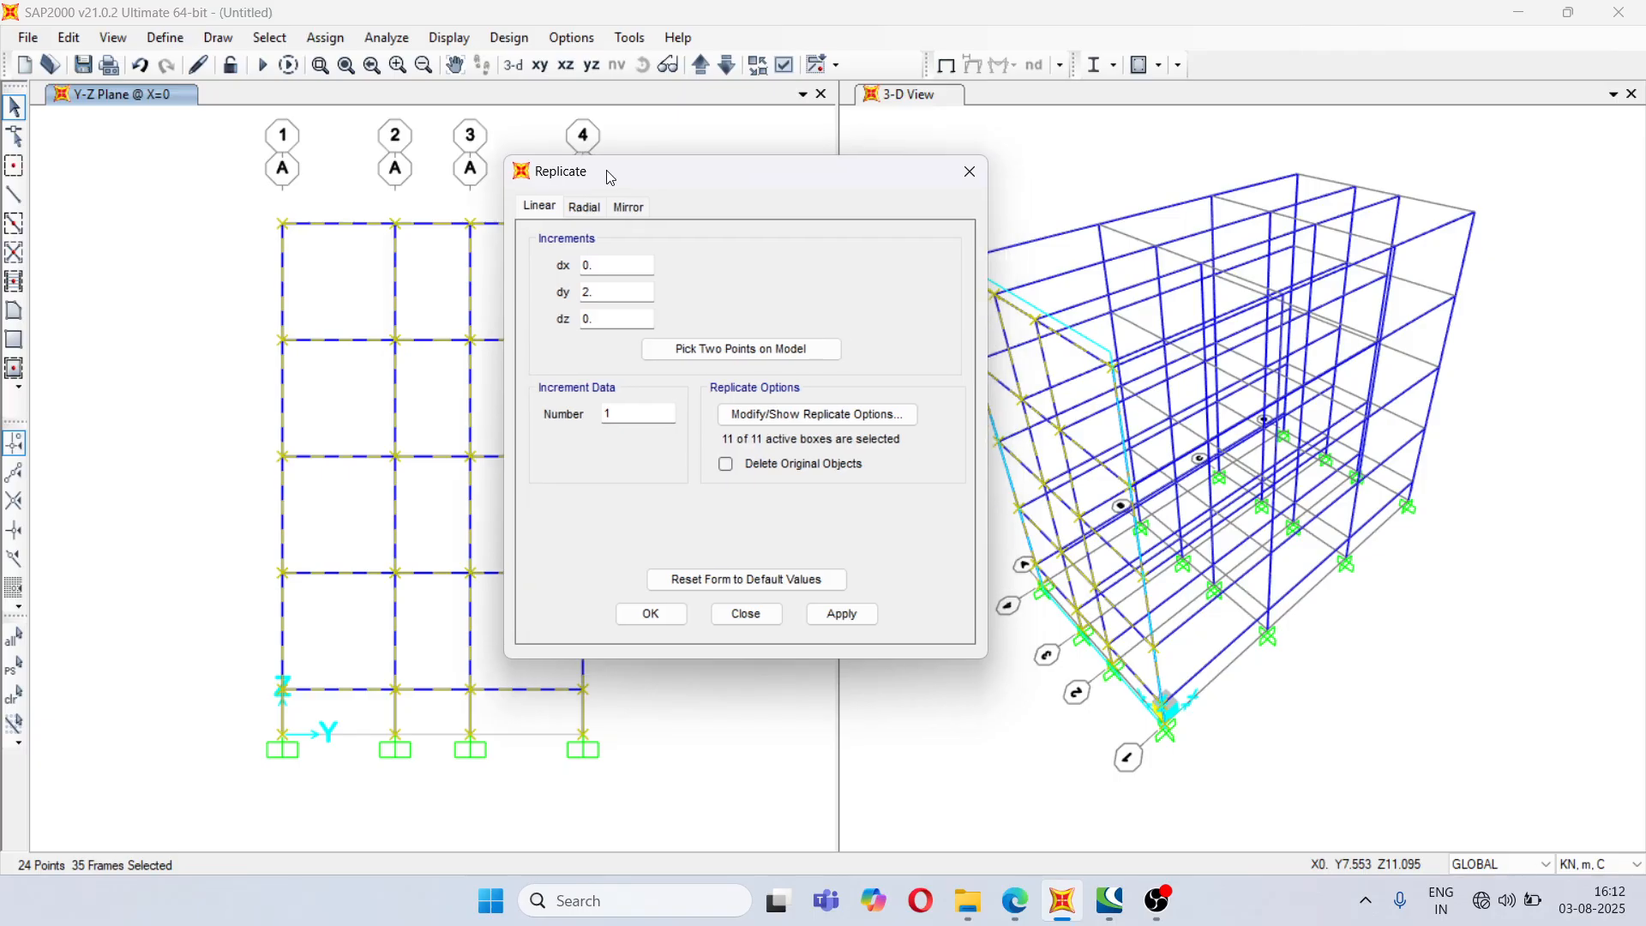
{"action": "double_click", "coordinate": [589, 297]}
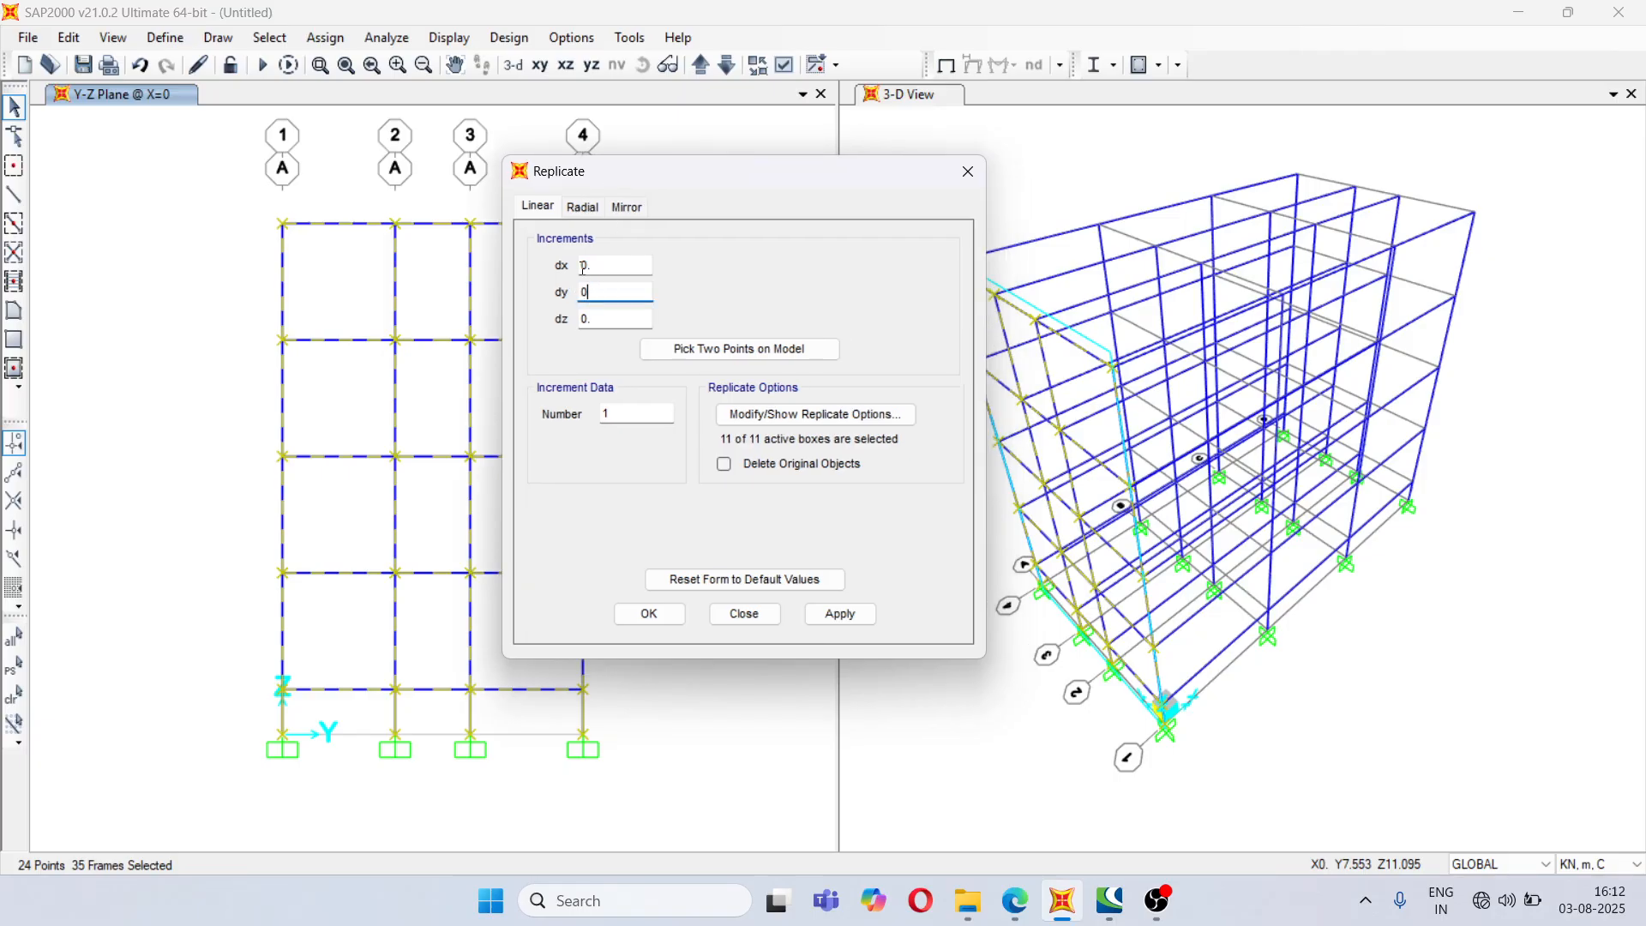
{"action": "double_click", "coordinate": [589, 266]}
{"action": "type", "text": "15"}
{"action": "left_click", "coordinate": [863, 617]}
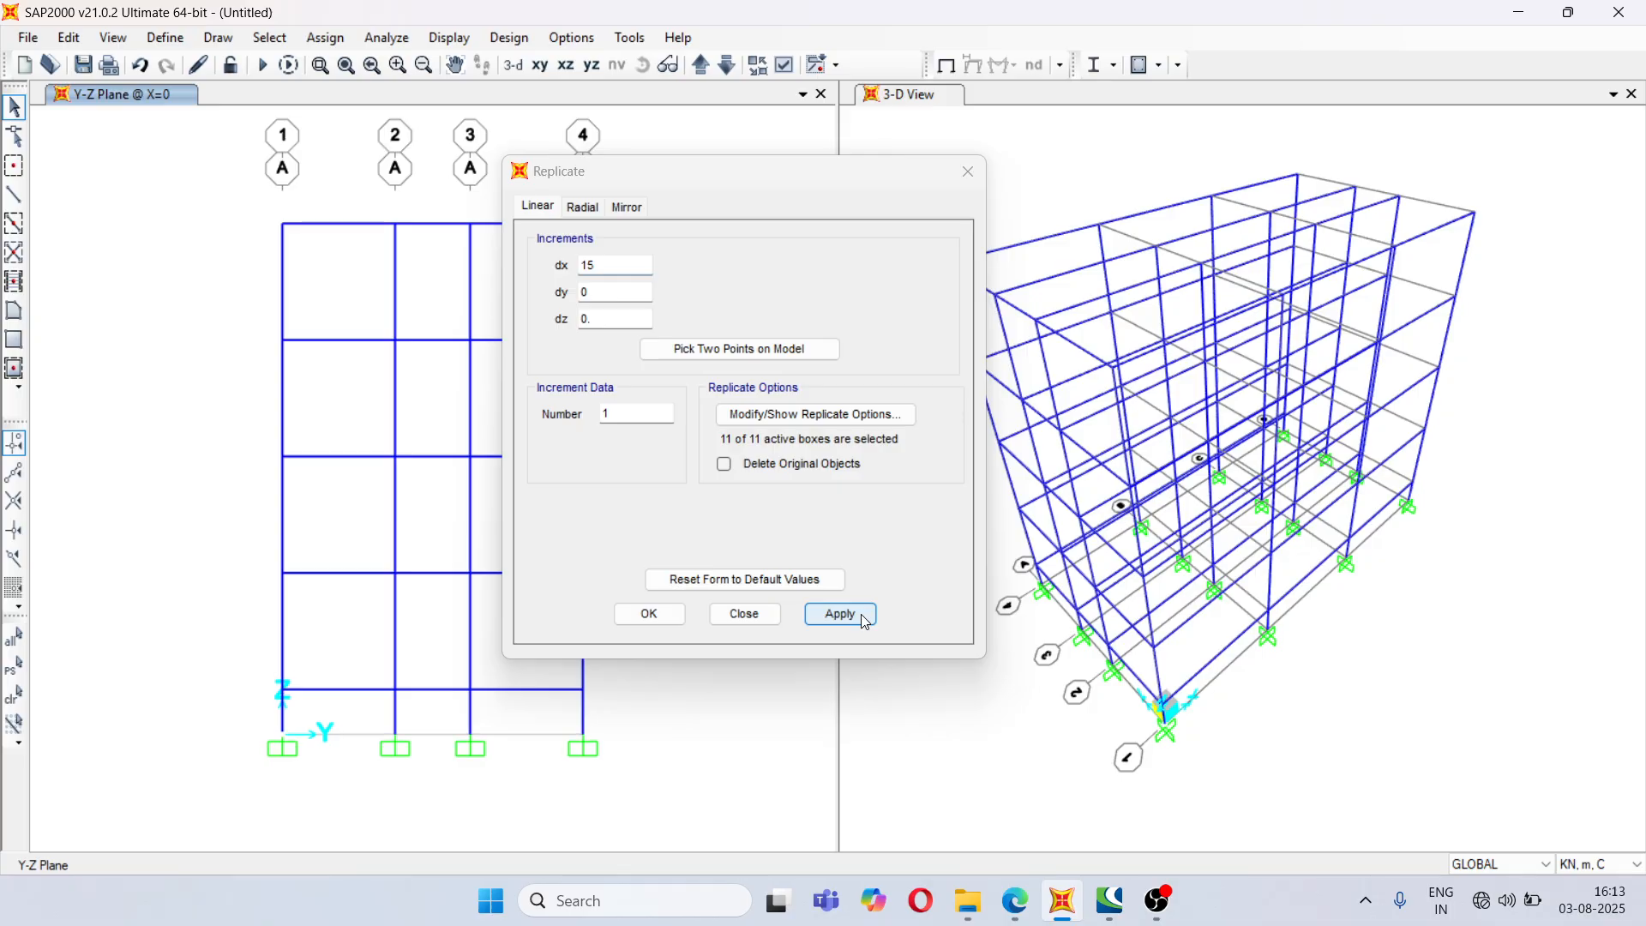
{"action": "left_click", "coordinate": [649, 614]}
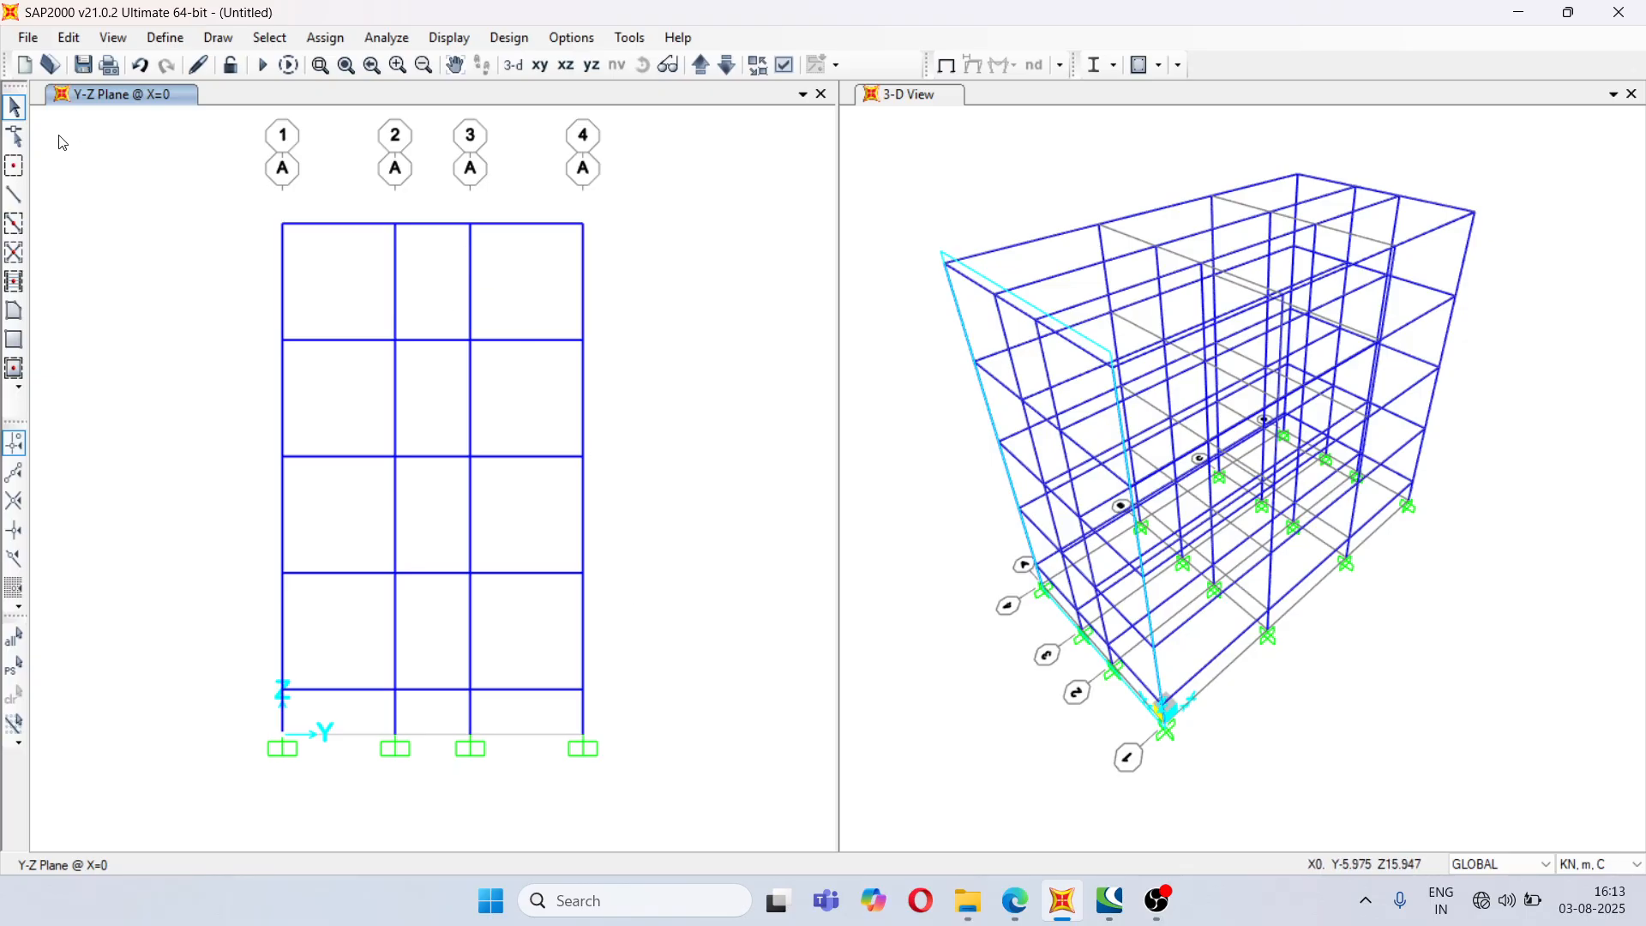
- In the Y-Z plane at X=5, draw INTERIOR BEAM 300 X 450 members bay by bay from grid line 1 to 4 at Z=1.2 m
{"action": "left_click", "coordinate": [702, 68]}
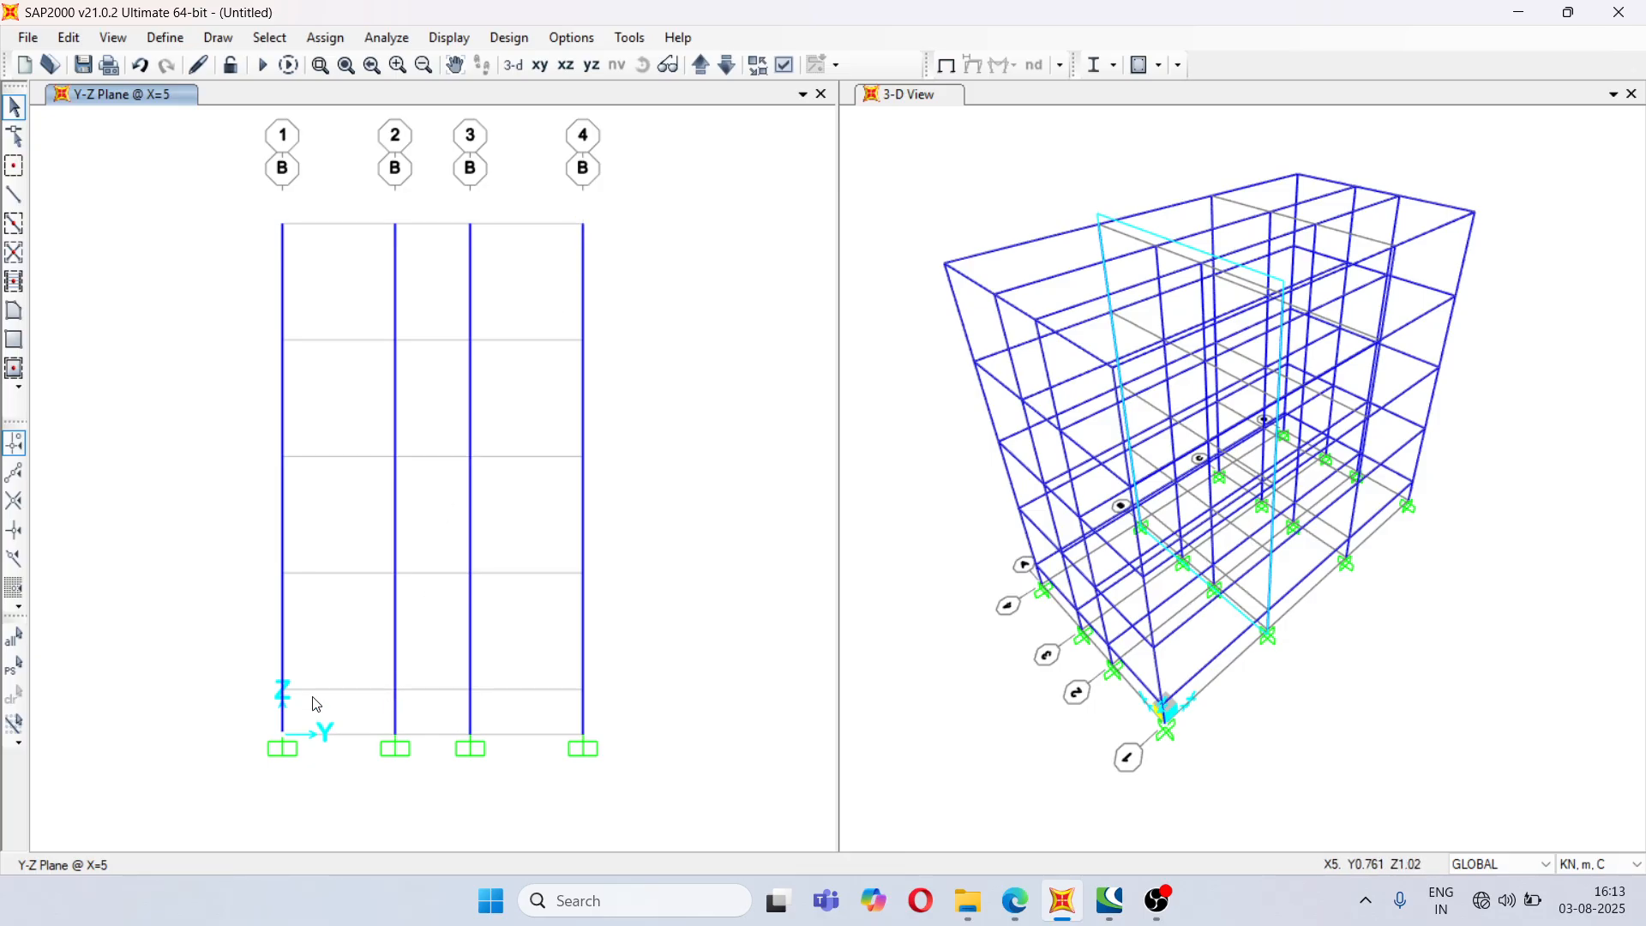
{"action": "left_click", "coordinate": [15, 195]}
{"action": "left_click", "coordinate": [986, 238]}
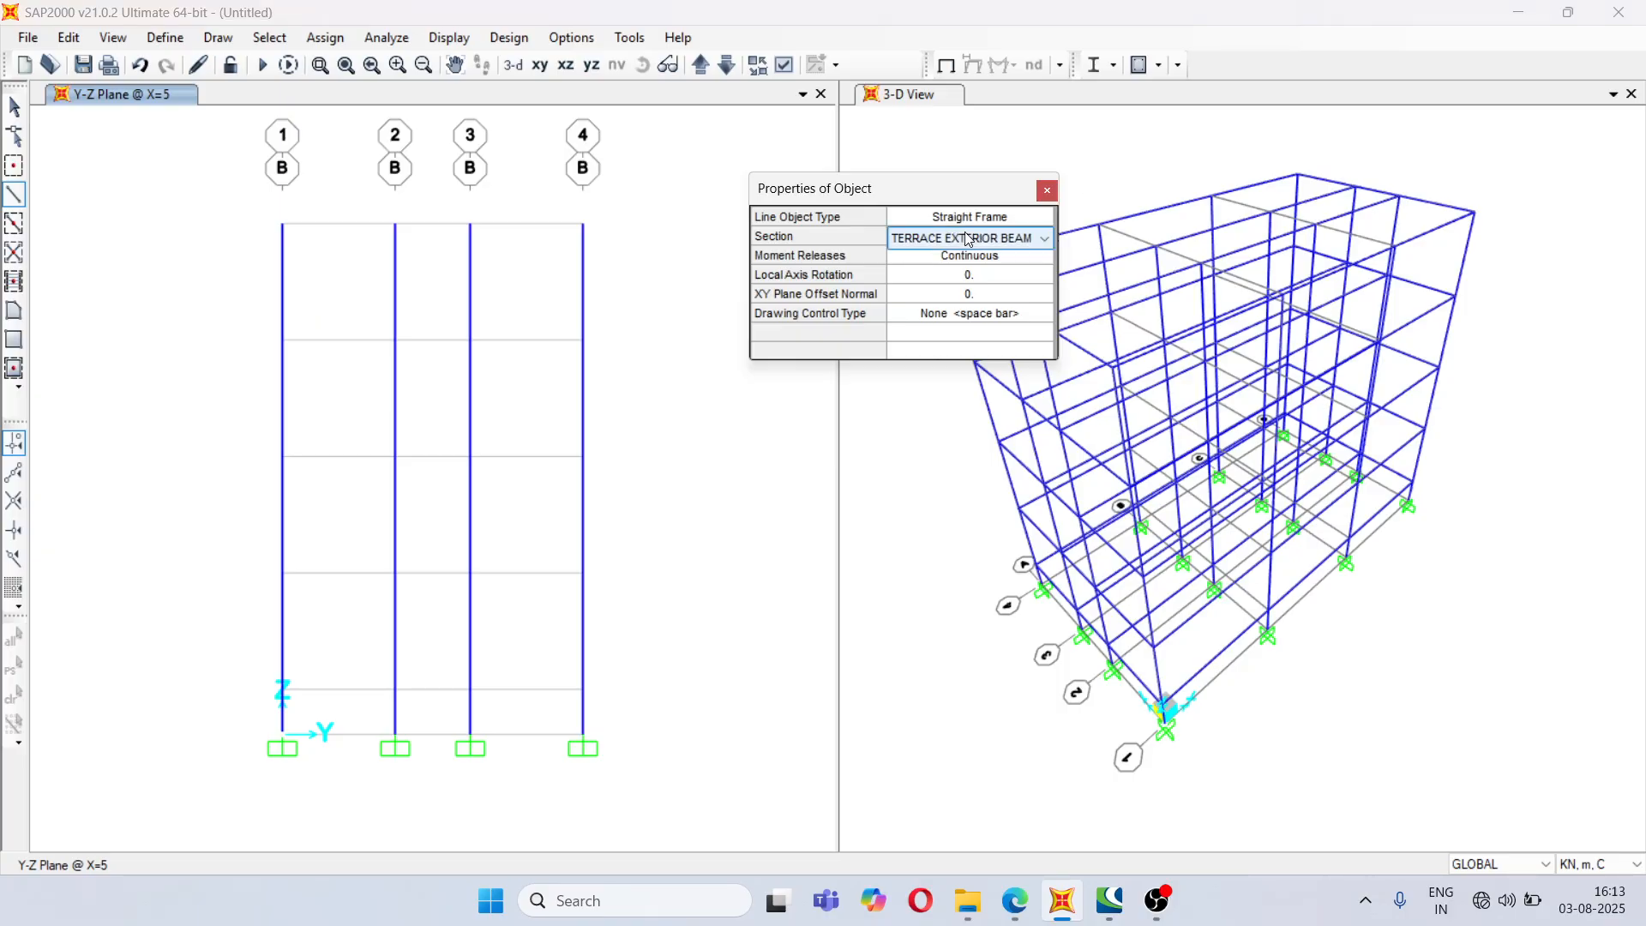
{"action": "left_click", "coordinate": [1039, 244]}
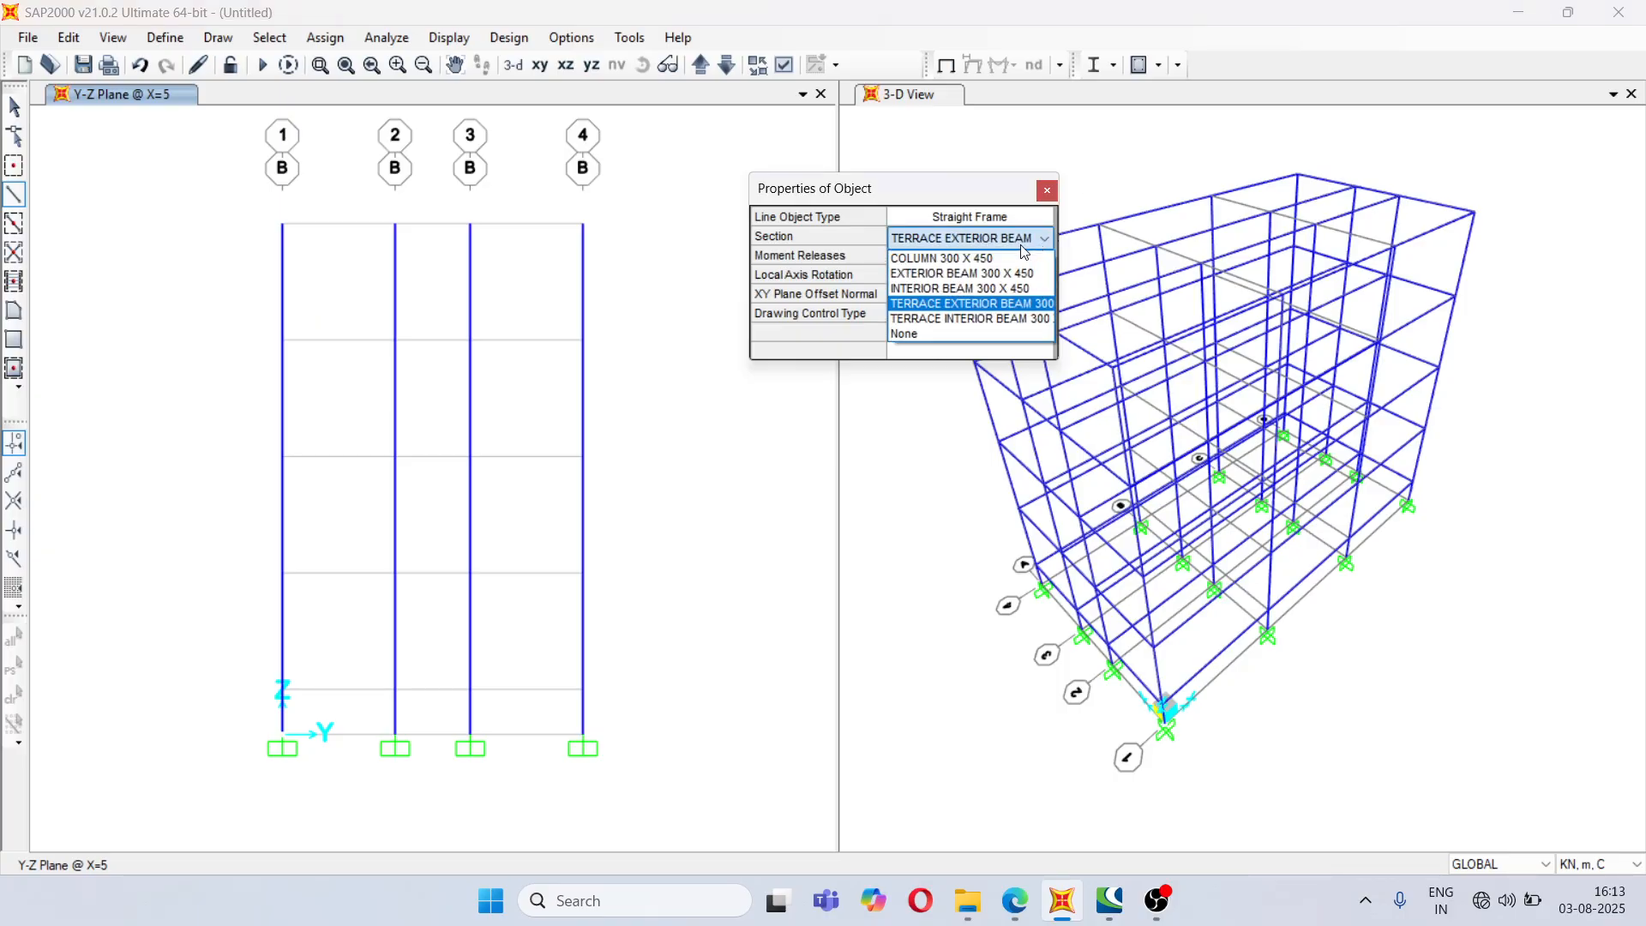
{"action": "left_click", "coordinate": [990, 296]}
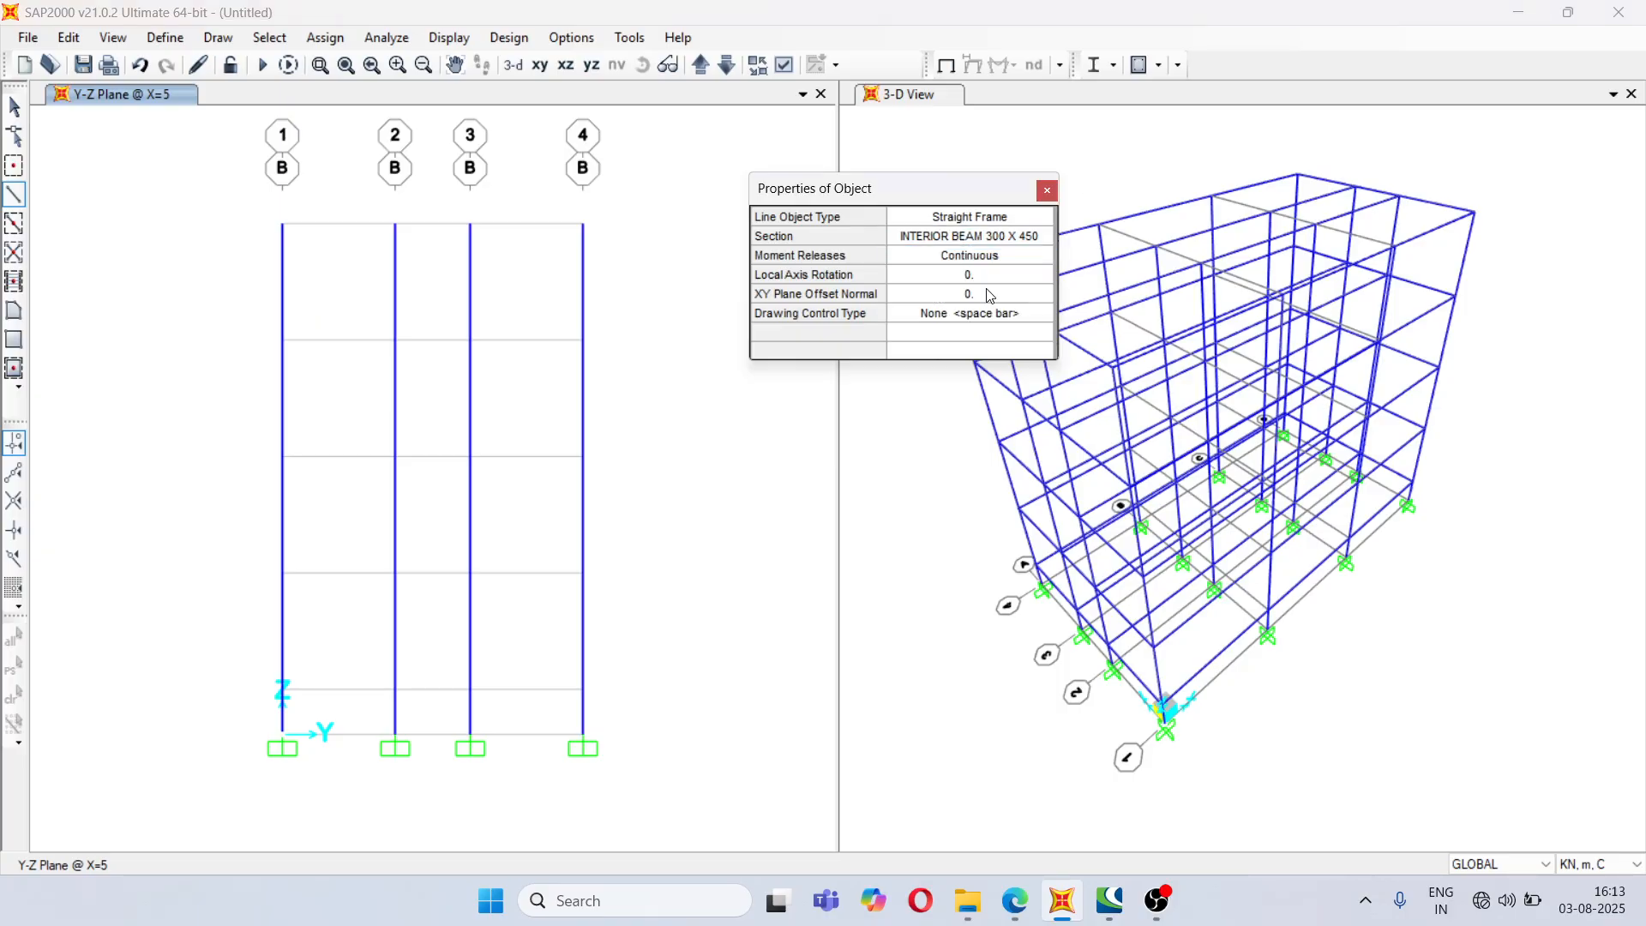
{"action": "left_click", "coordinate": [283, 688]}
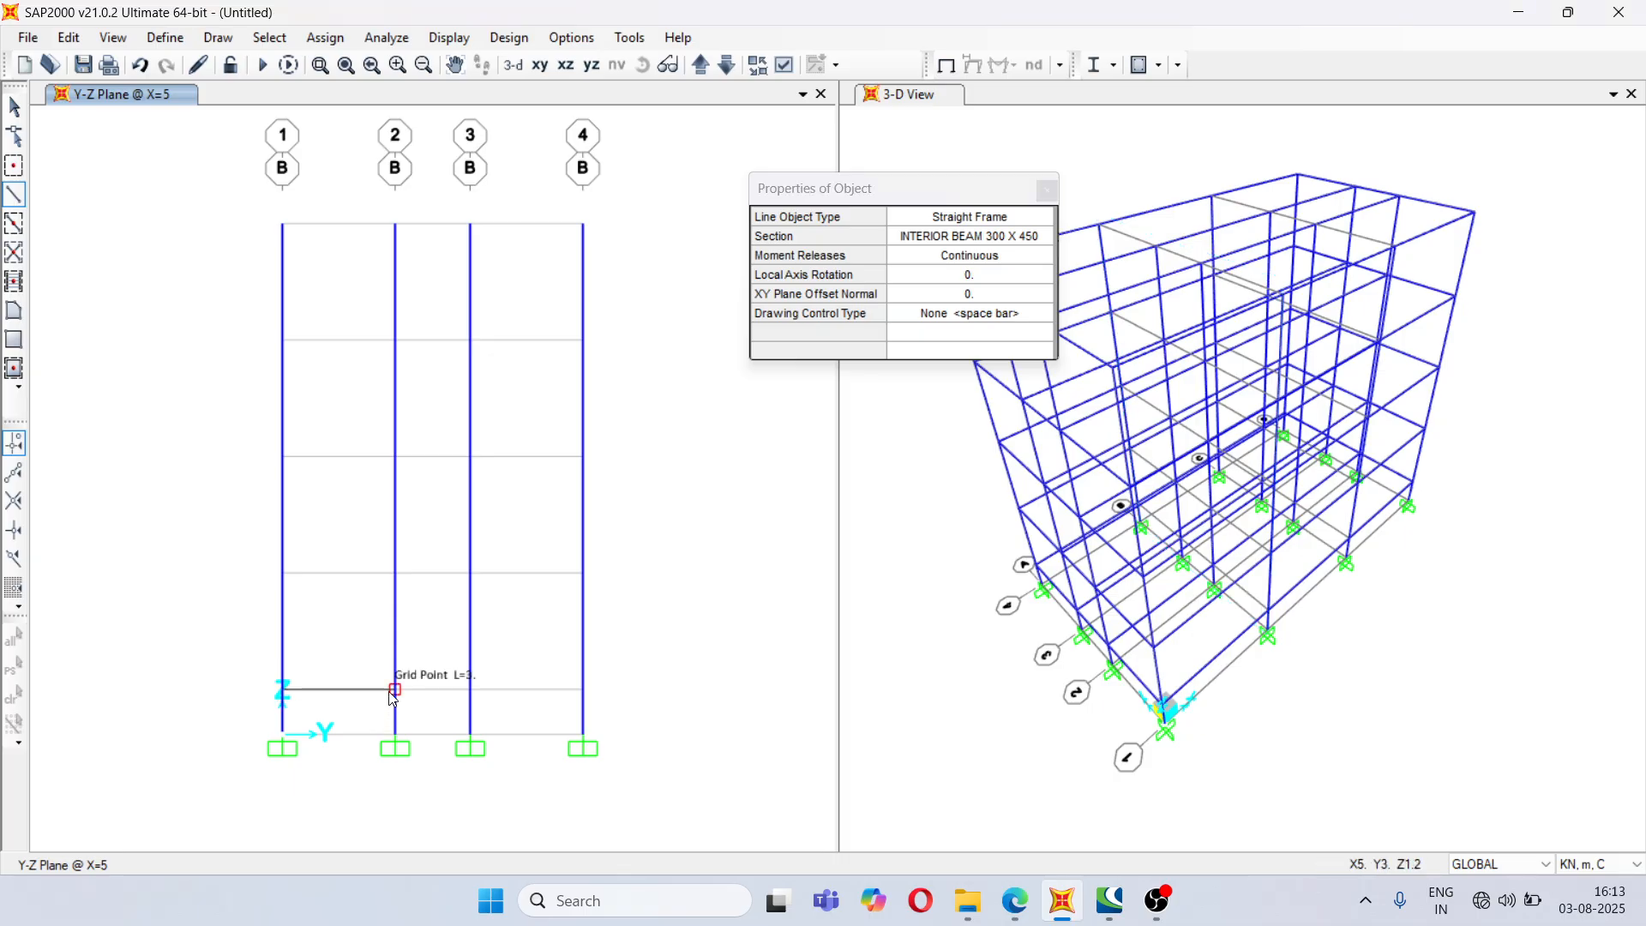
{"action": "left_click", "coordinate": [396, 688]}
{"action": "left_click", "coordinate": [471, 689]}
{"action": "left_click", "coordinate": [584, 689]}
{"action": "key", "text": "Escape"}
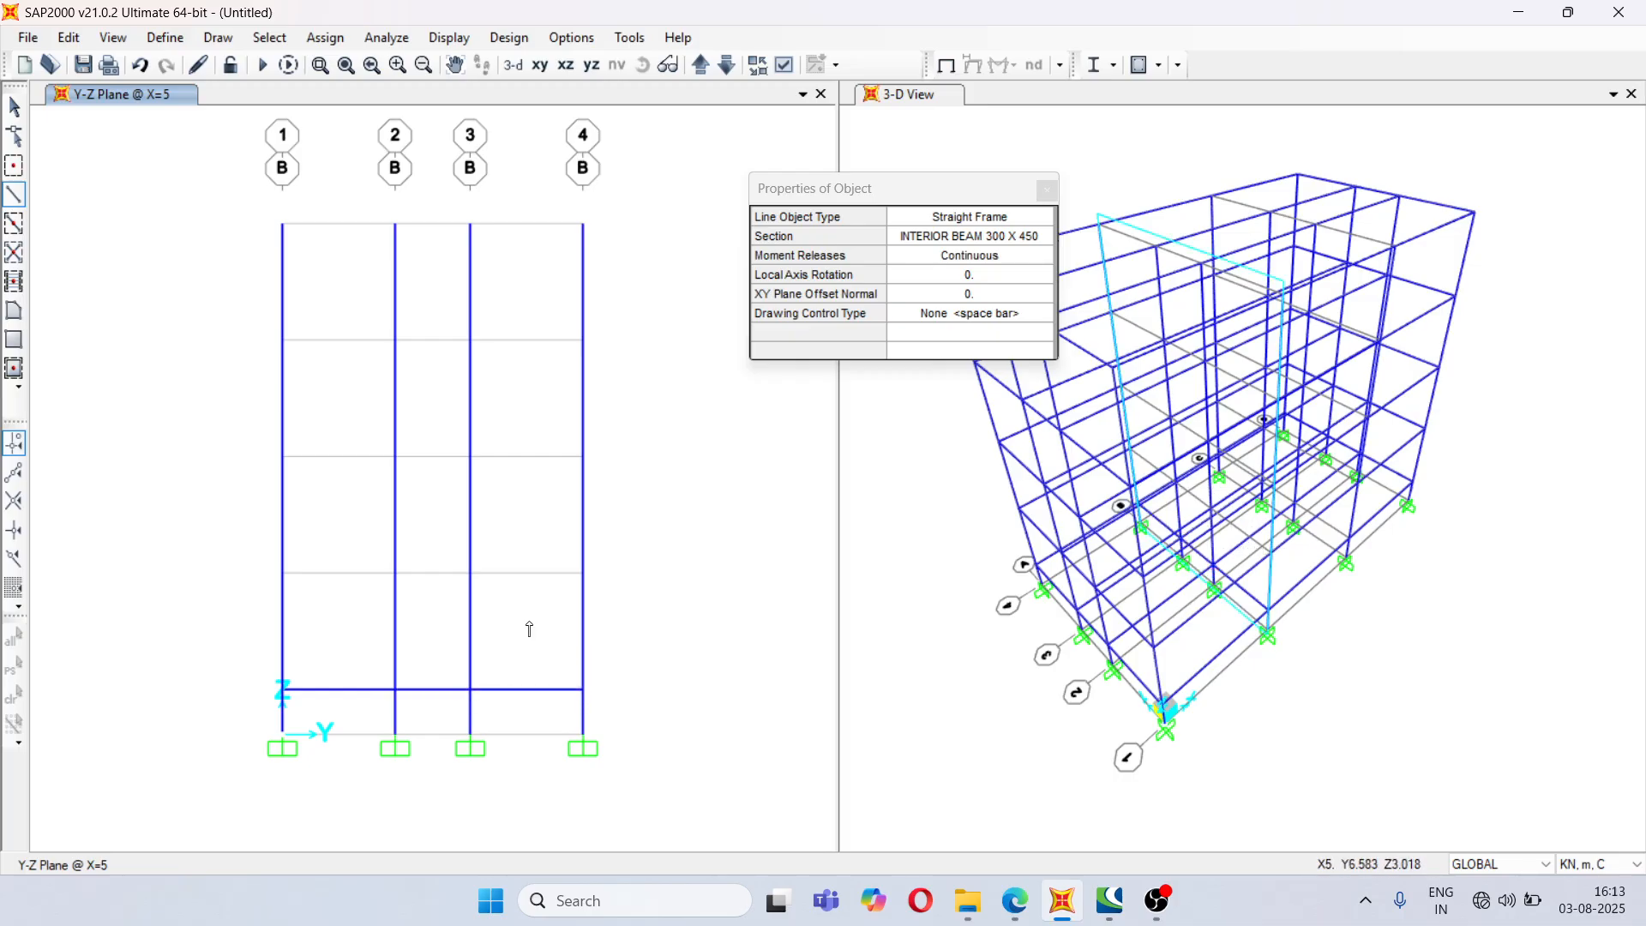
- Draw INTERIOR BEAM 300 X 450 members bay by bay from grid line 1 to 4 at the Z=4.3 m level
{"action": "left_click", "coordinate": [283, 574]}
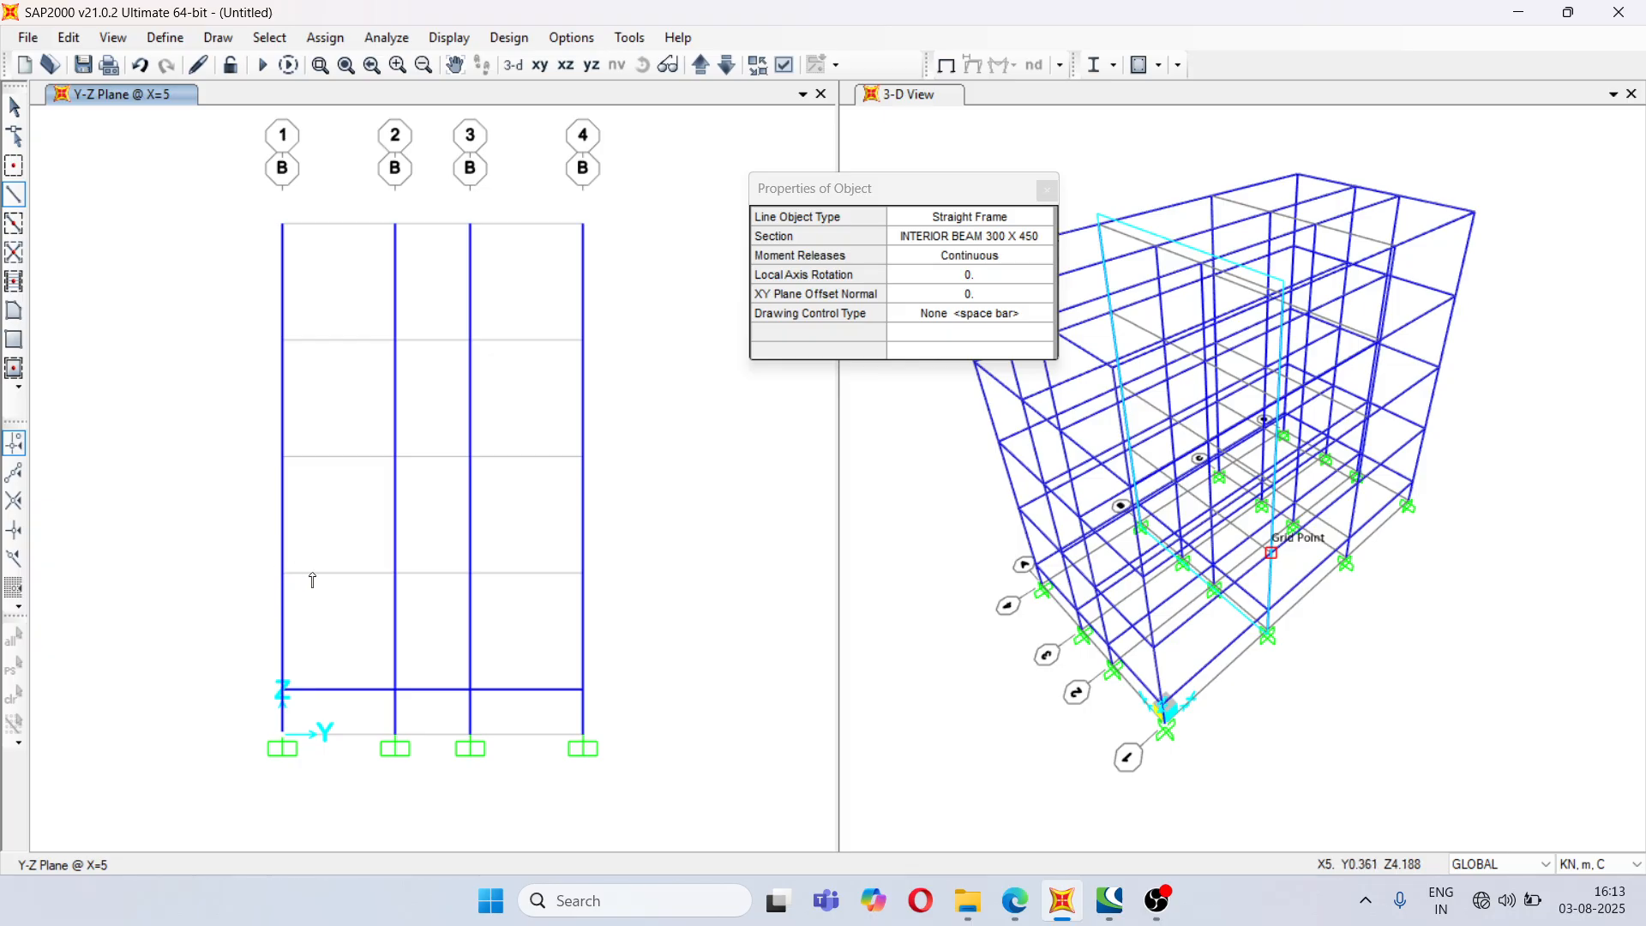
{"action": "left_click", "coordinate": [395, 574]}
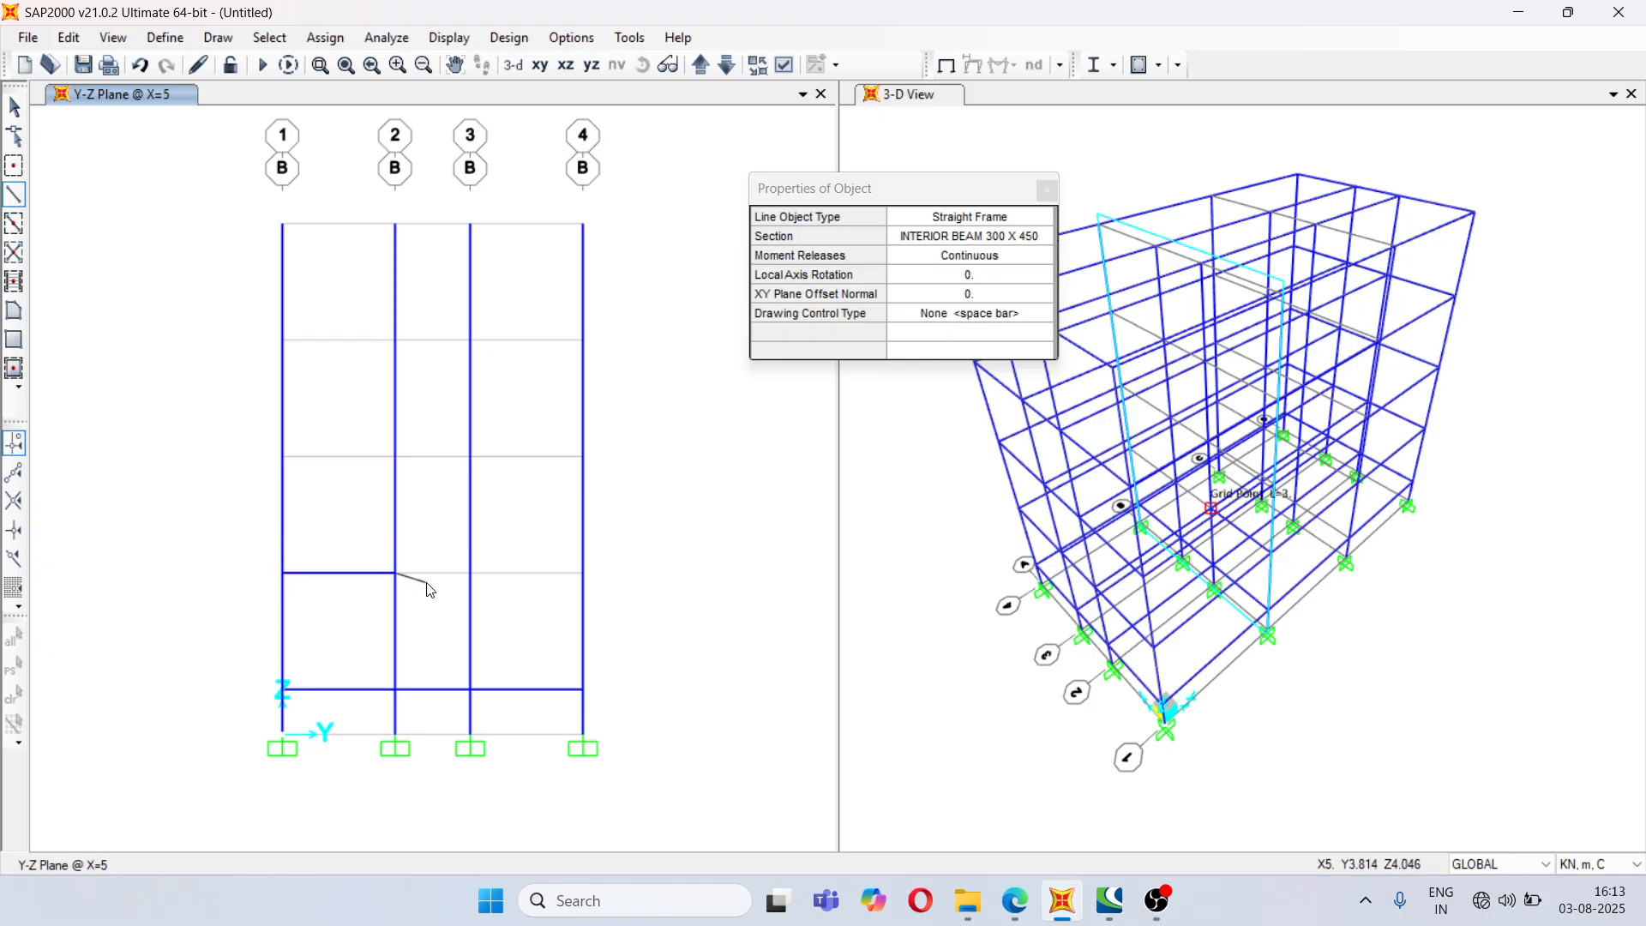
{"action": "left_click", "coordinate": [469, 573]}
{"action": "double_click", "coordinate": [583, 573]}
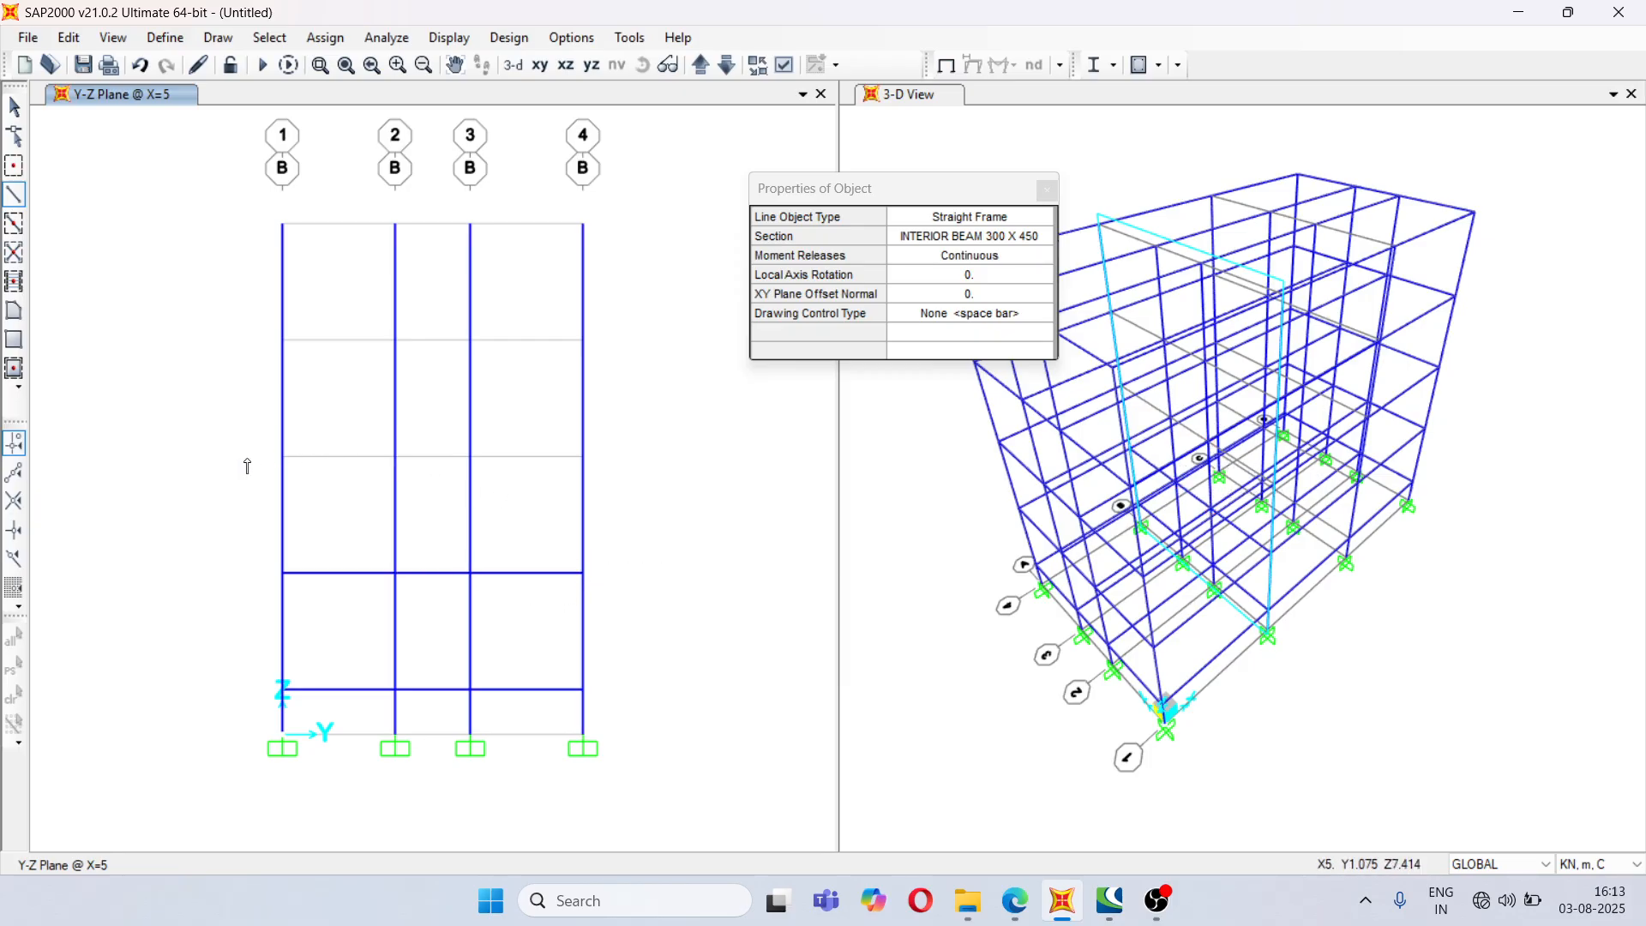
- Draw INTERIOR BEAM 300 X 450 members bay by bay from grid line 1 to 4 at the Z=7.4 m level
{"action": "left_click", "coordinate": [313, 473]}
{"action": "left_click", "coordinate": [396, 456]}
{"action": "left_click", "coordinate": [470, 457]}
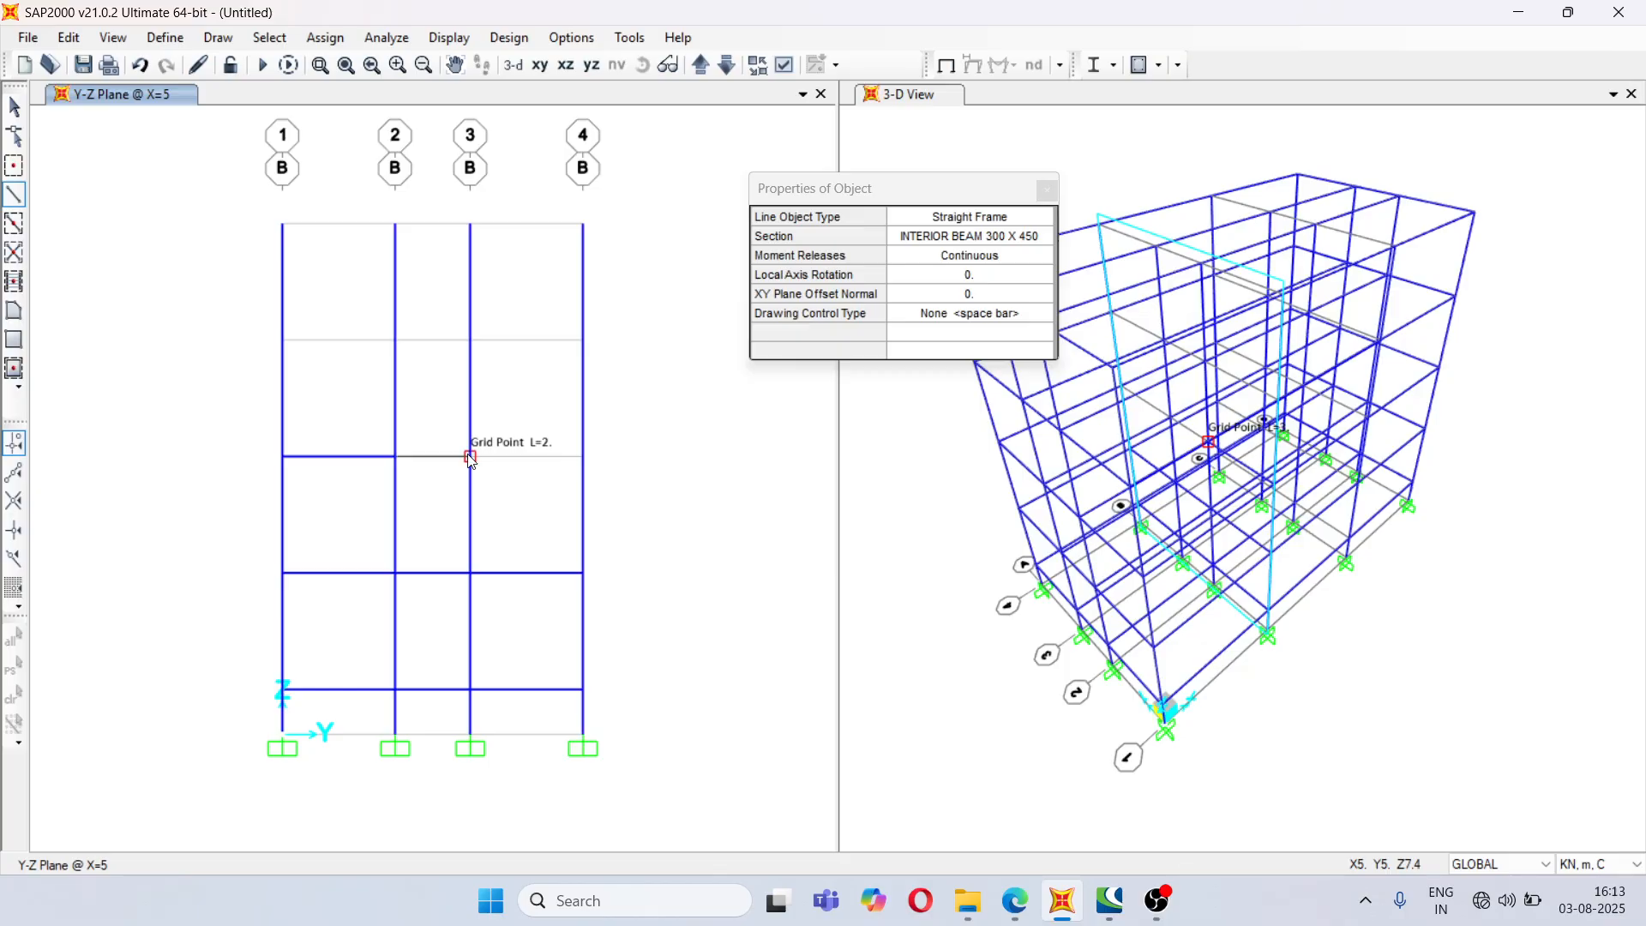
{"action": "double_click", "coordinate": [583, 456]}
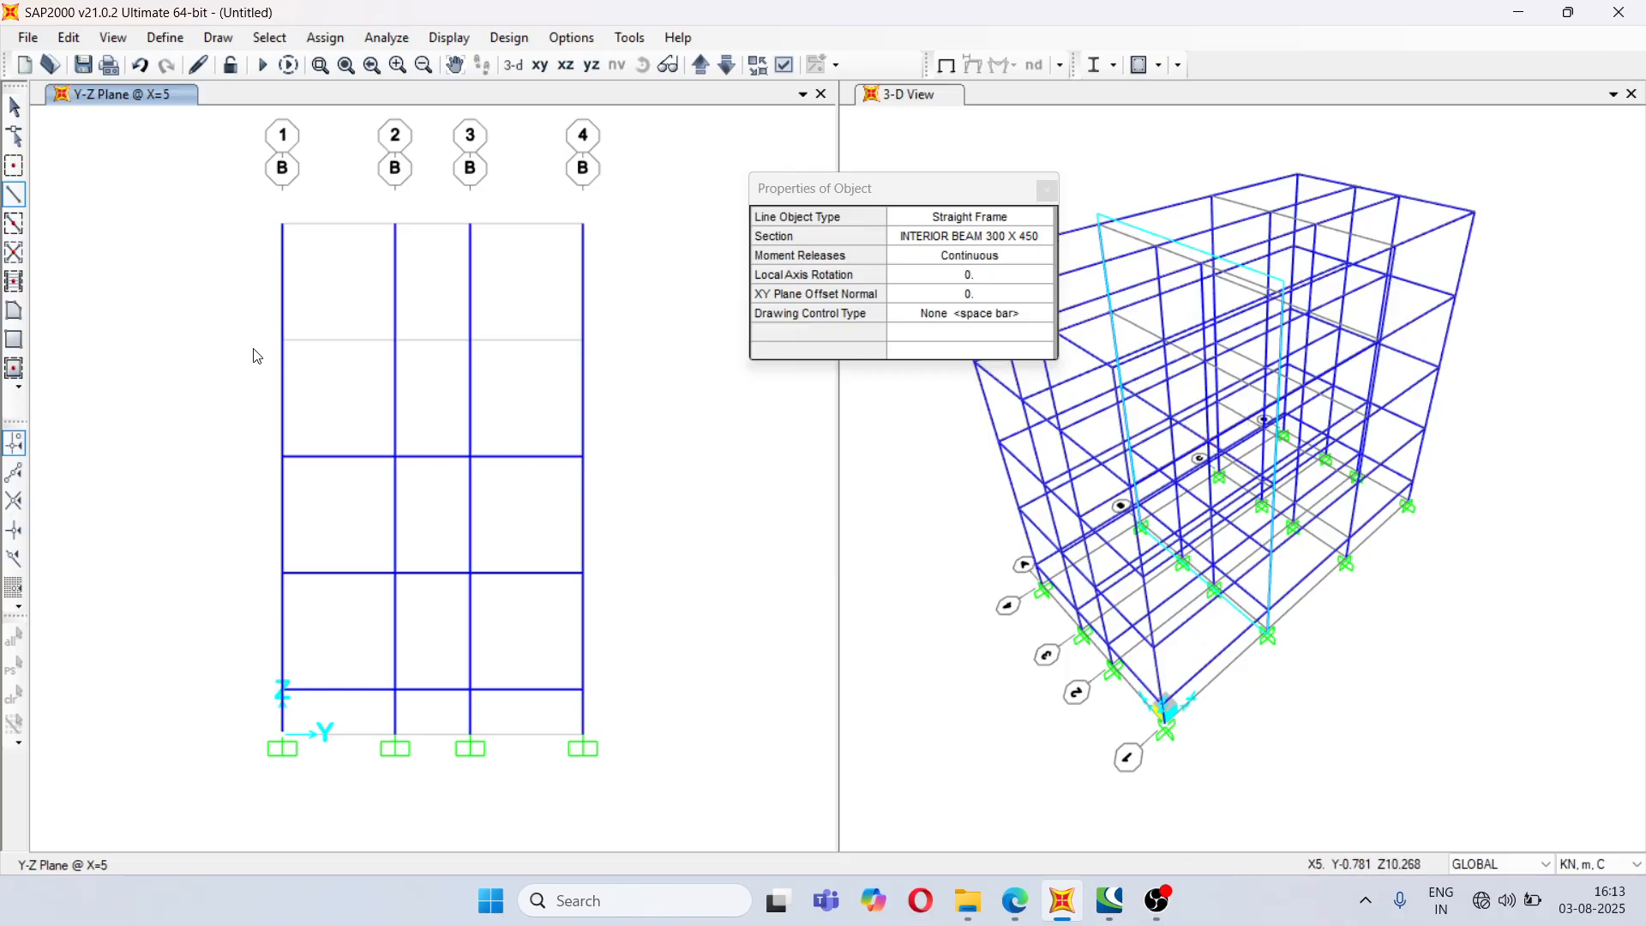
- Draw INTERIOR BEAM 300 X 450 members bay by bay from grid line 1 to 4 at the Z=10.5 m level
{"action": "left_click", "coordinate": [282, 340]}
{"action": "left_click", "coordinate": [395, 340]}
{"action": "left_click", "coordinate": [470, 340]}
{"action": "left_click", "coordinate": [583, 340]}
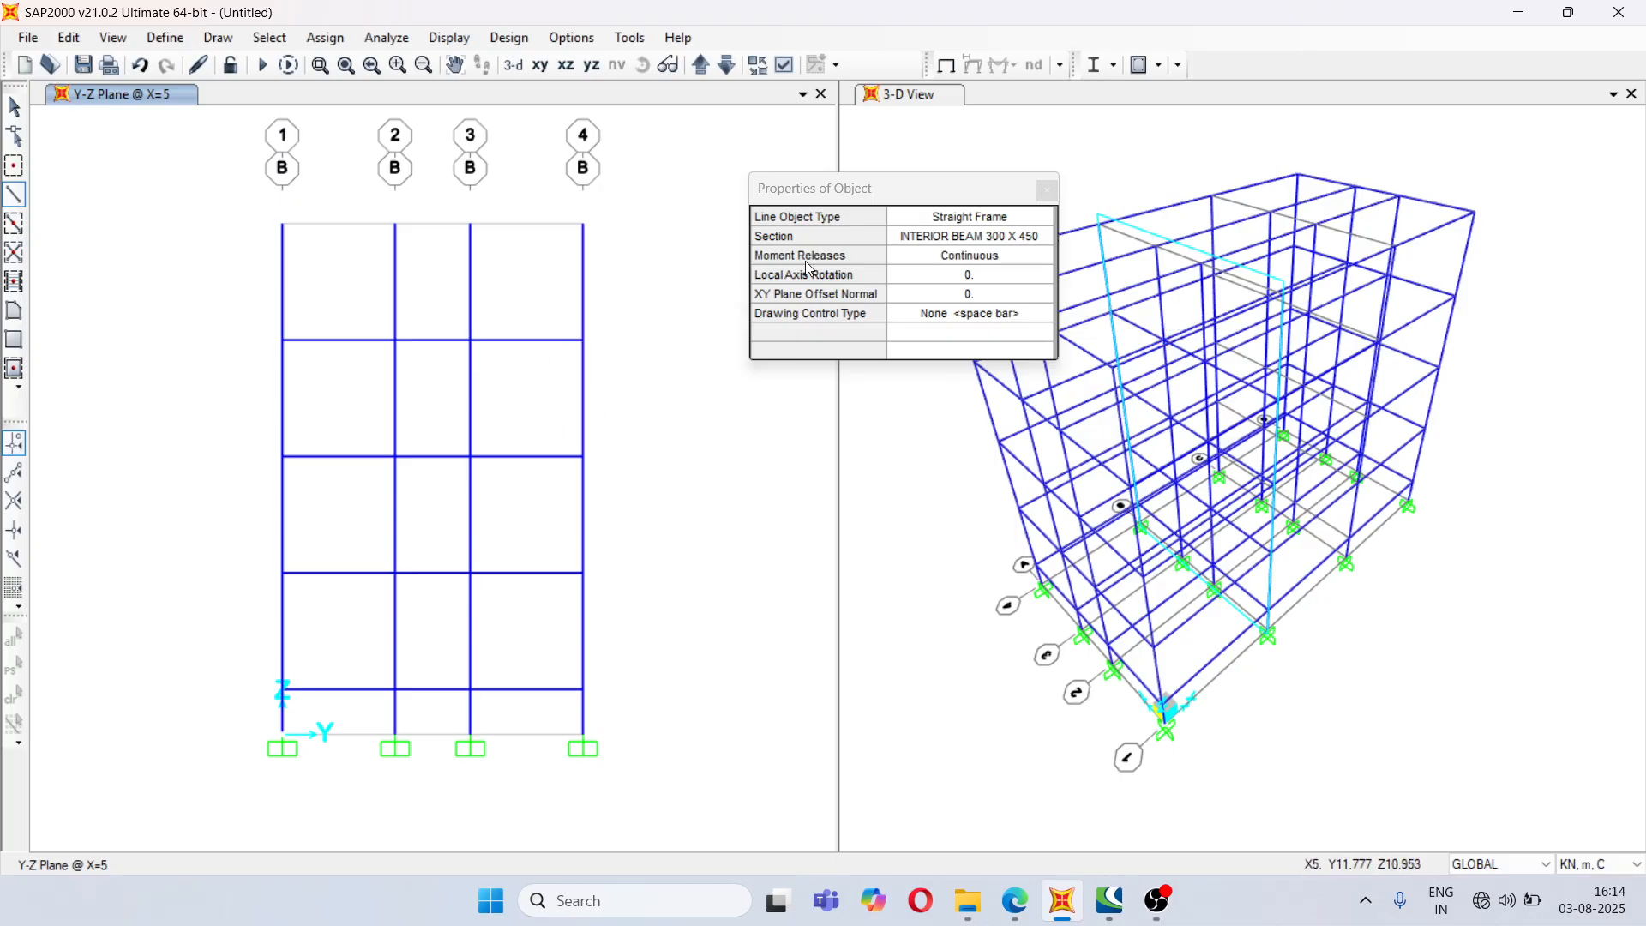
- Draw TERRACE INTERIOR BEAM members bay by bay from grid line 1 to 4 at the Z=13.6 m level of the X=5 plane
{"action": "left_click", "coordinate": [1020, 240]}
{"action": "left_click", "coordinate": [1044, 239]}
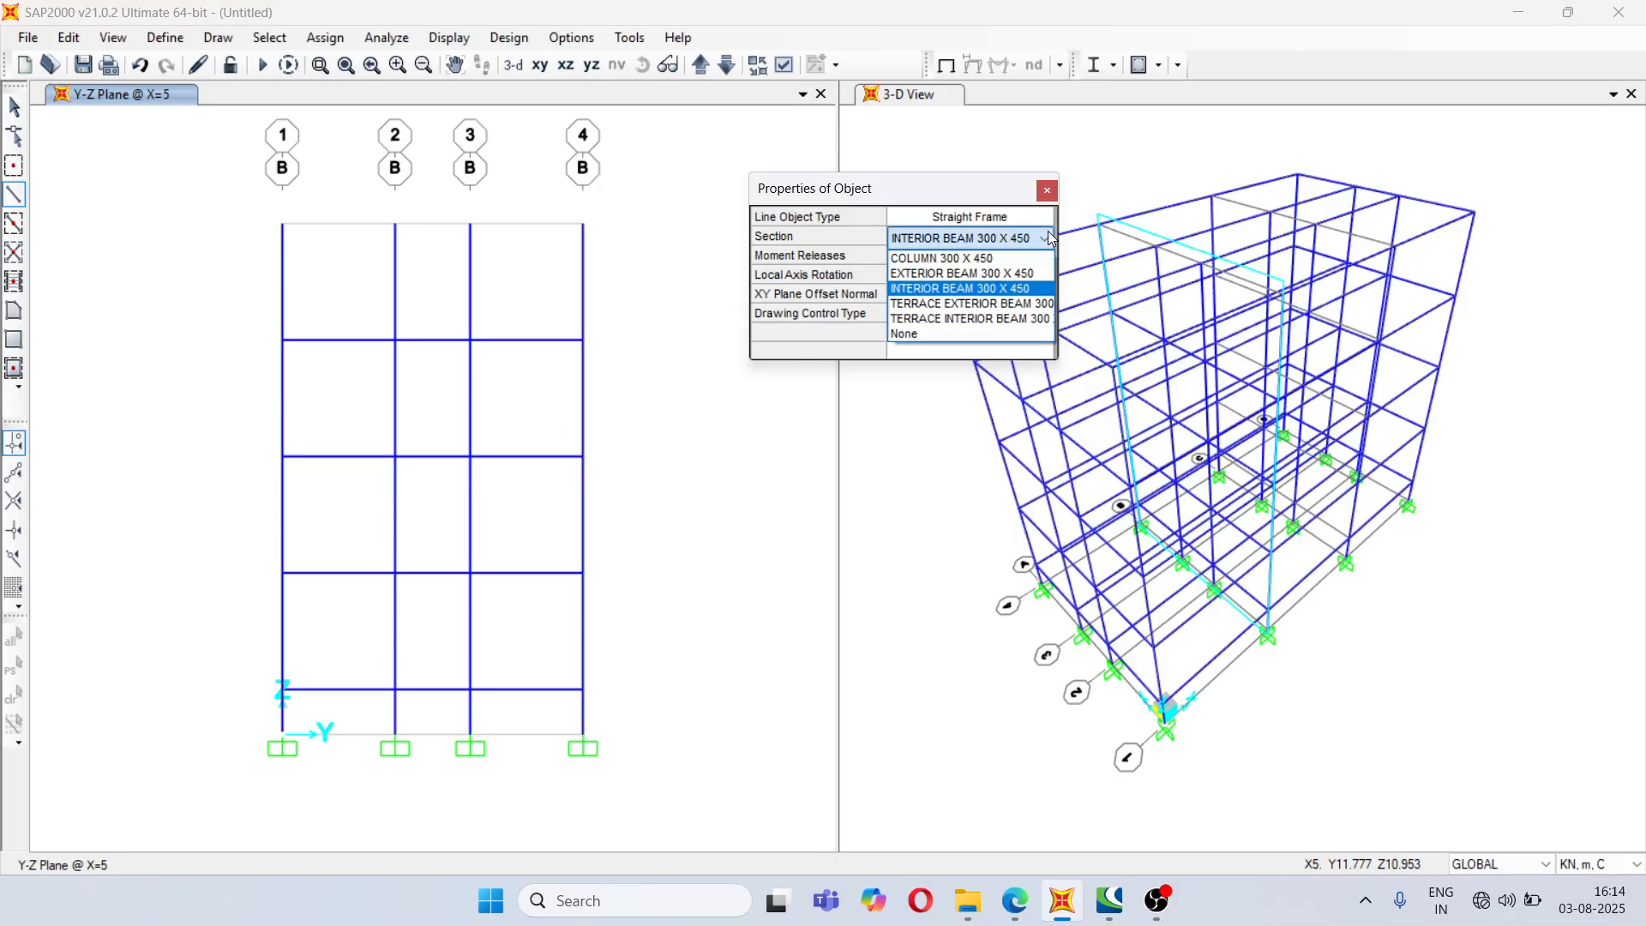
{"action": "left_click", "coordinate": [992, 319]}
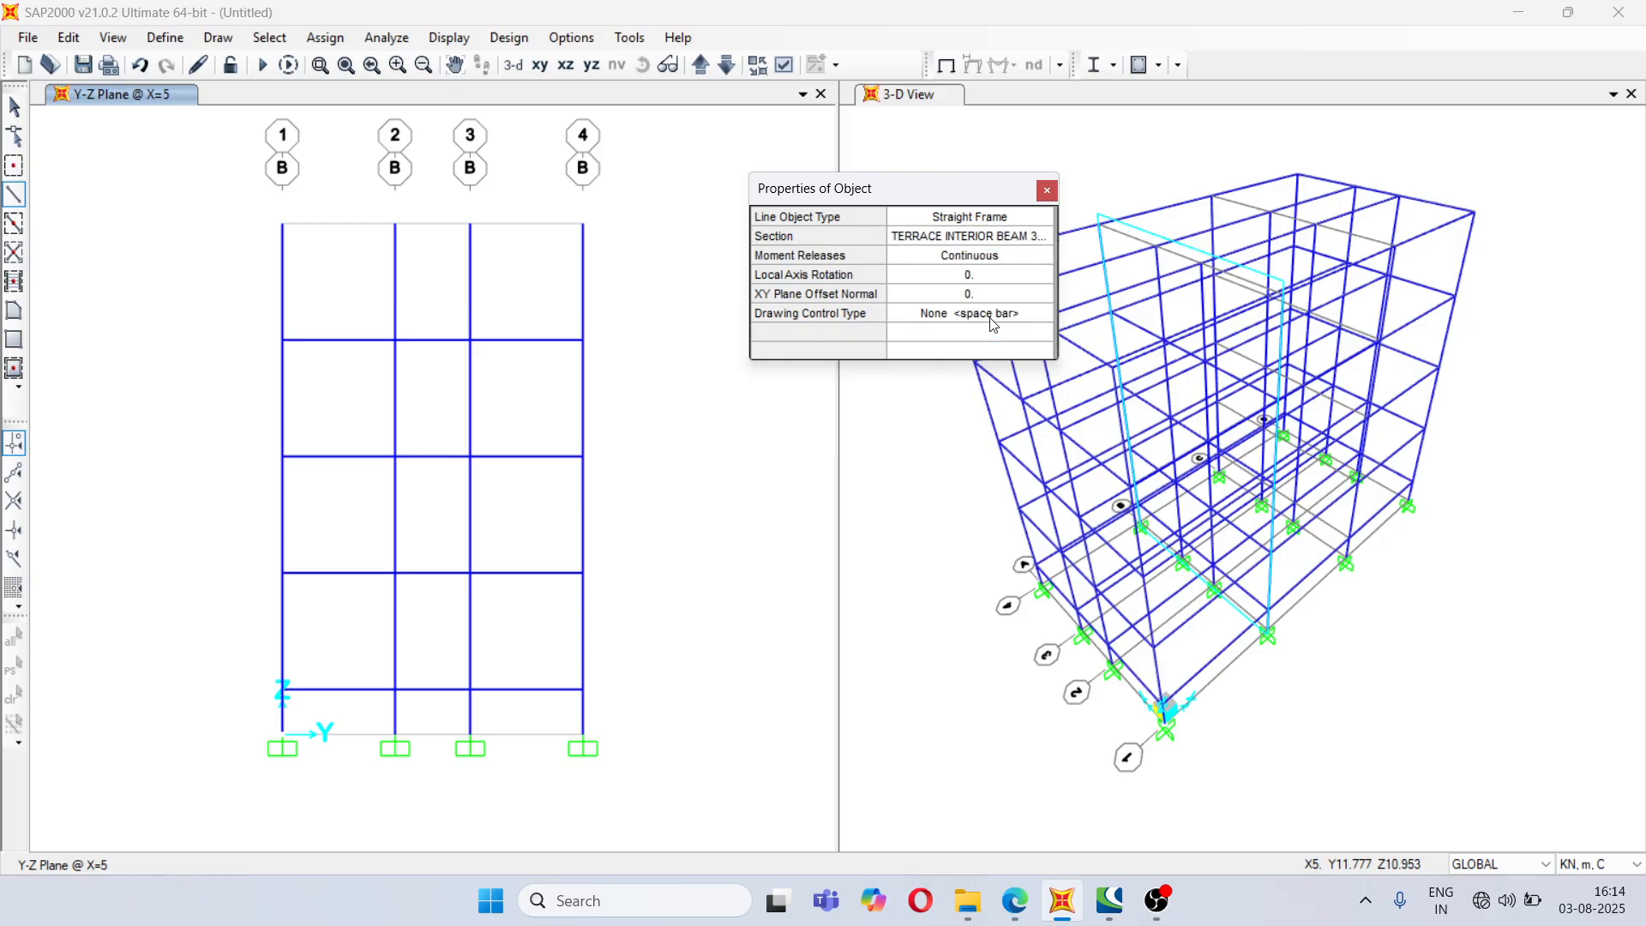
{"action": "left_click", "coordinate": [283, 224]}
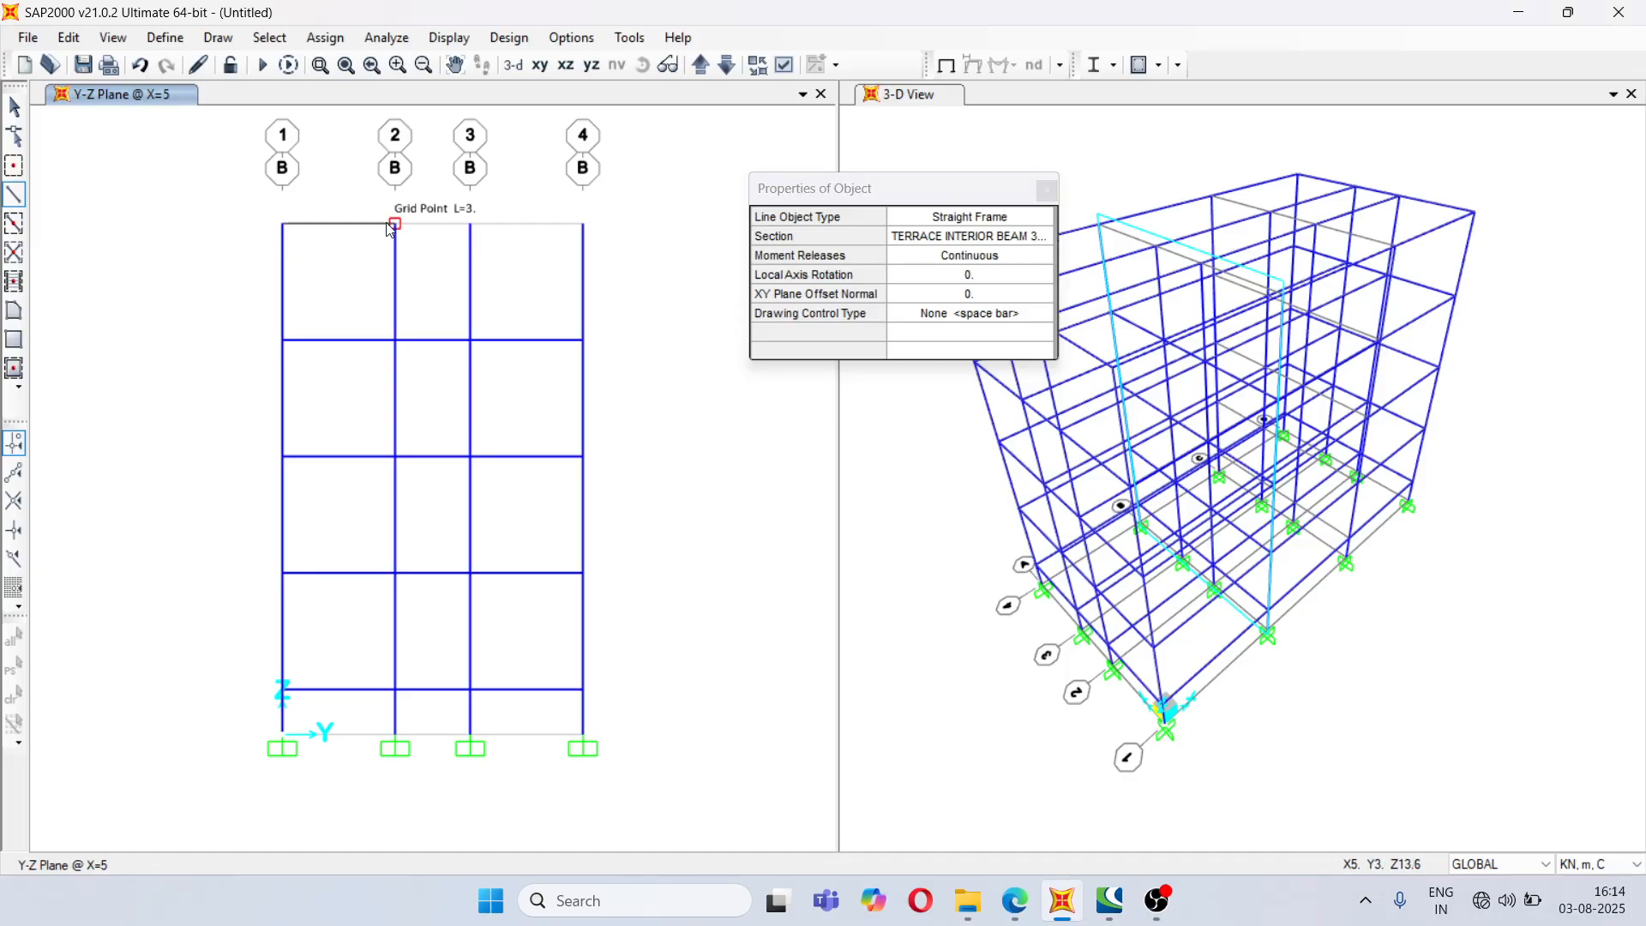
{"action": "left_click", "coordinate": [392, 224]}
{"action": "left_click", "coordinate": [470, 224]}
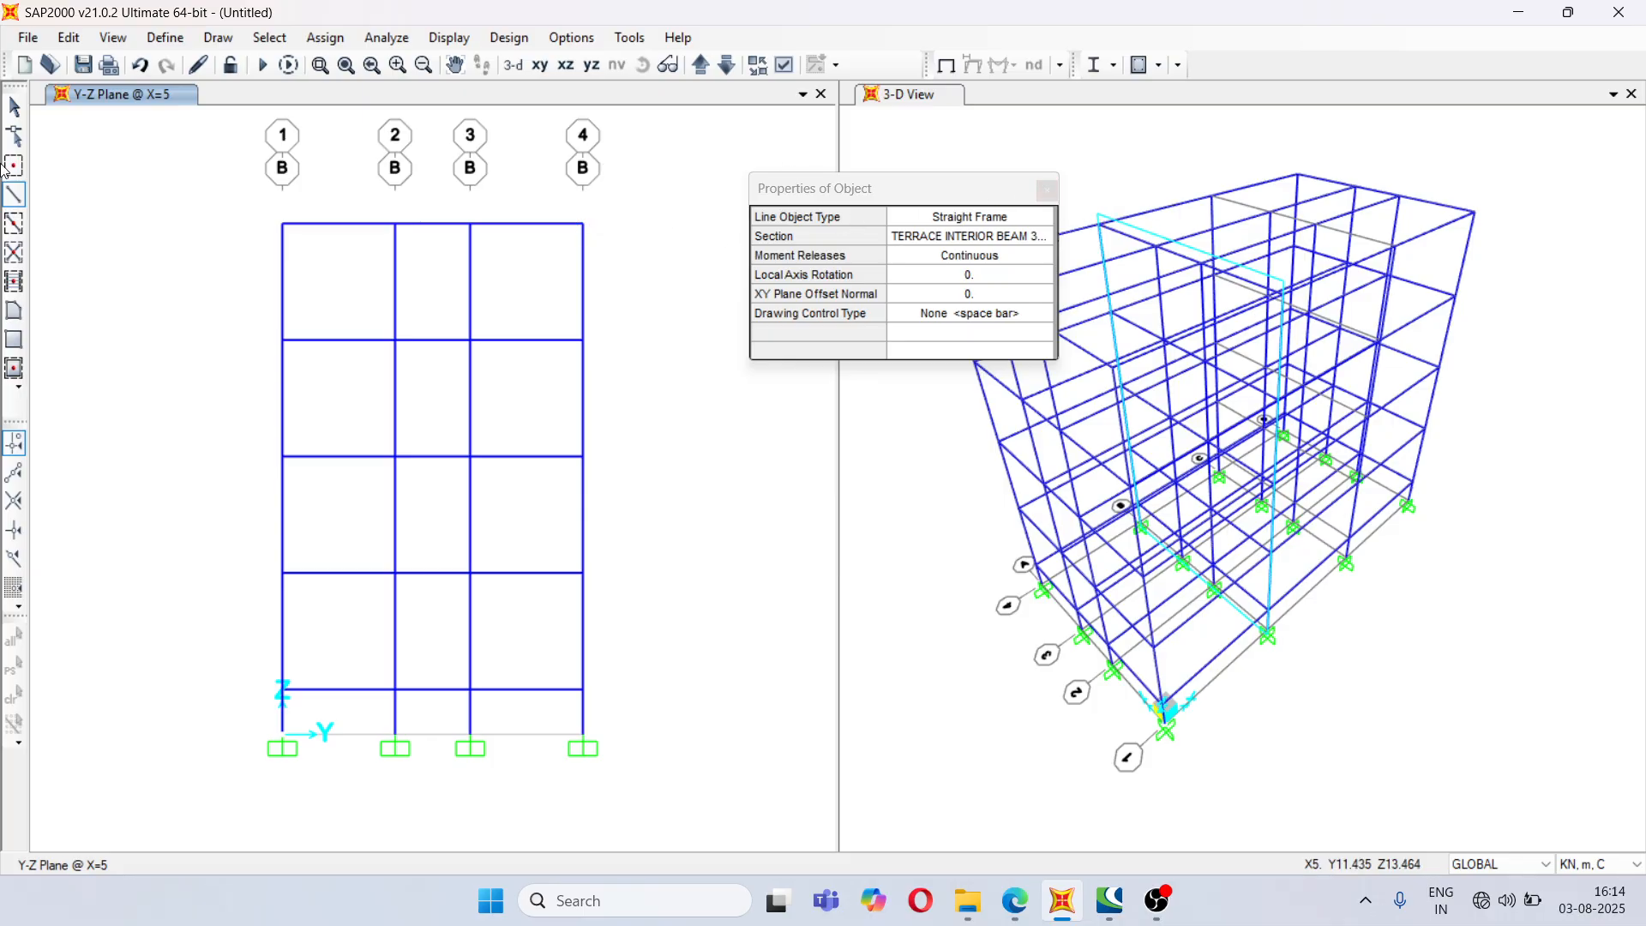
- Replicate the entire grid B frame linearly once with dx 5
{"action": "left_click", "coordinate": [13, 108]}
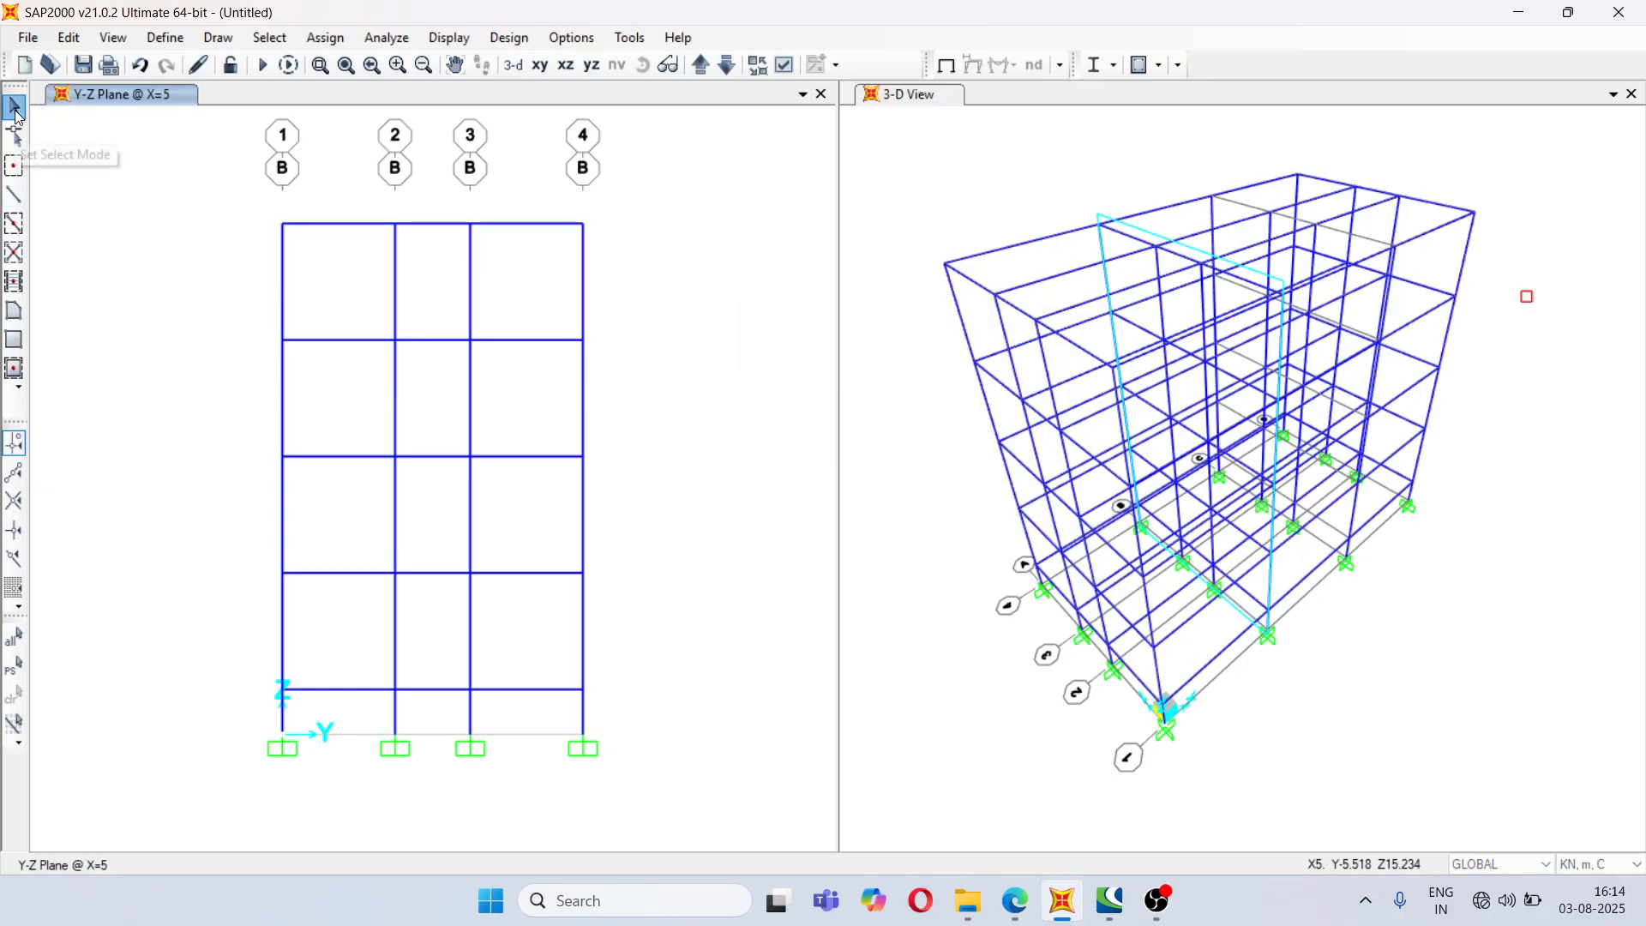
{"action": "left_click_drag", "start_coordinate": [204, 187], "coordinate": [626, 812]}
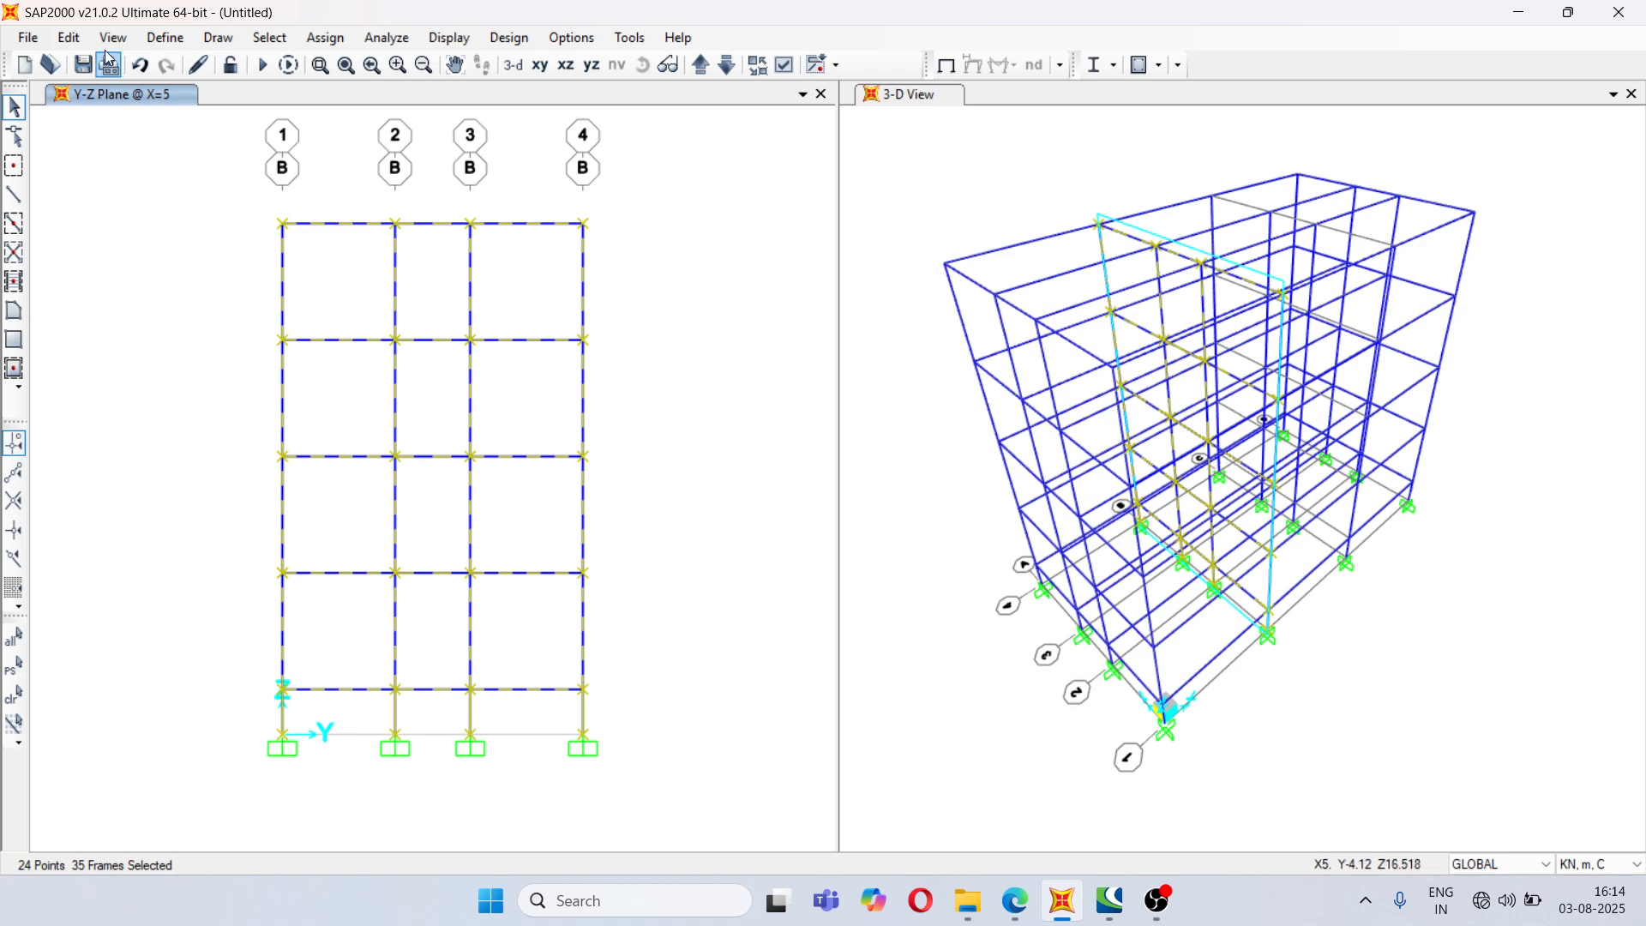
{"action": "left_click", "coordinate": [69, 38]}
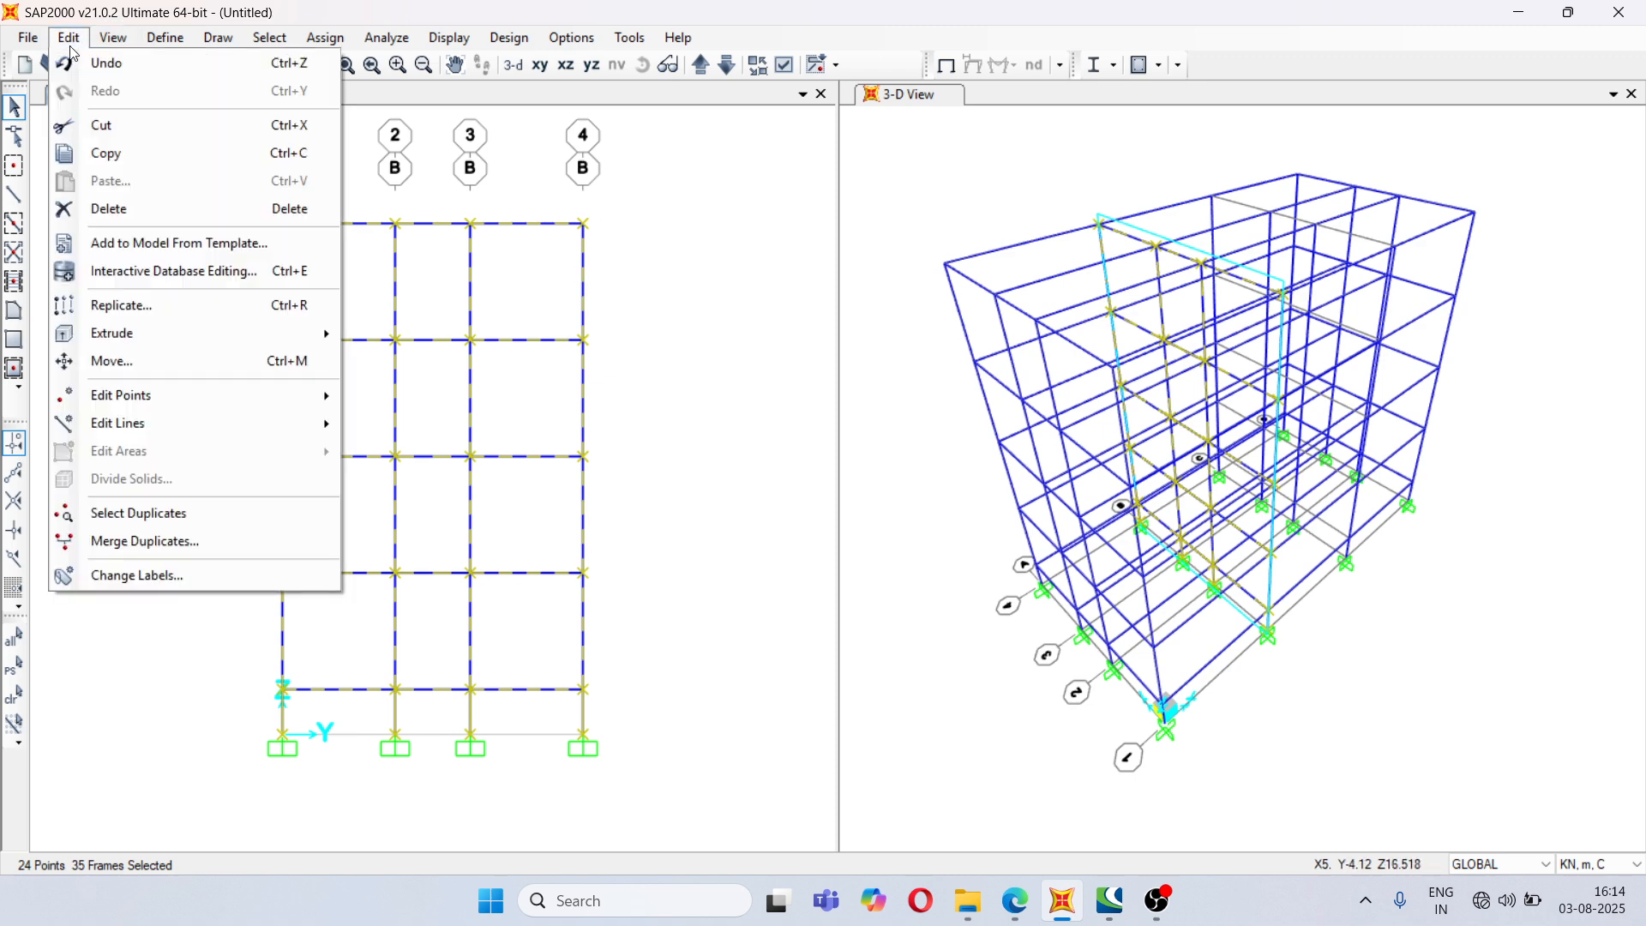
{"action": "left_click", "coordinate": [173, 305]}
{"action": "left_click_drag", "start_coordinate": [708, 316], "coordinate": [630, 314]}
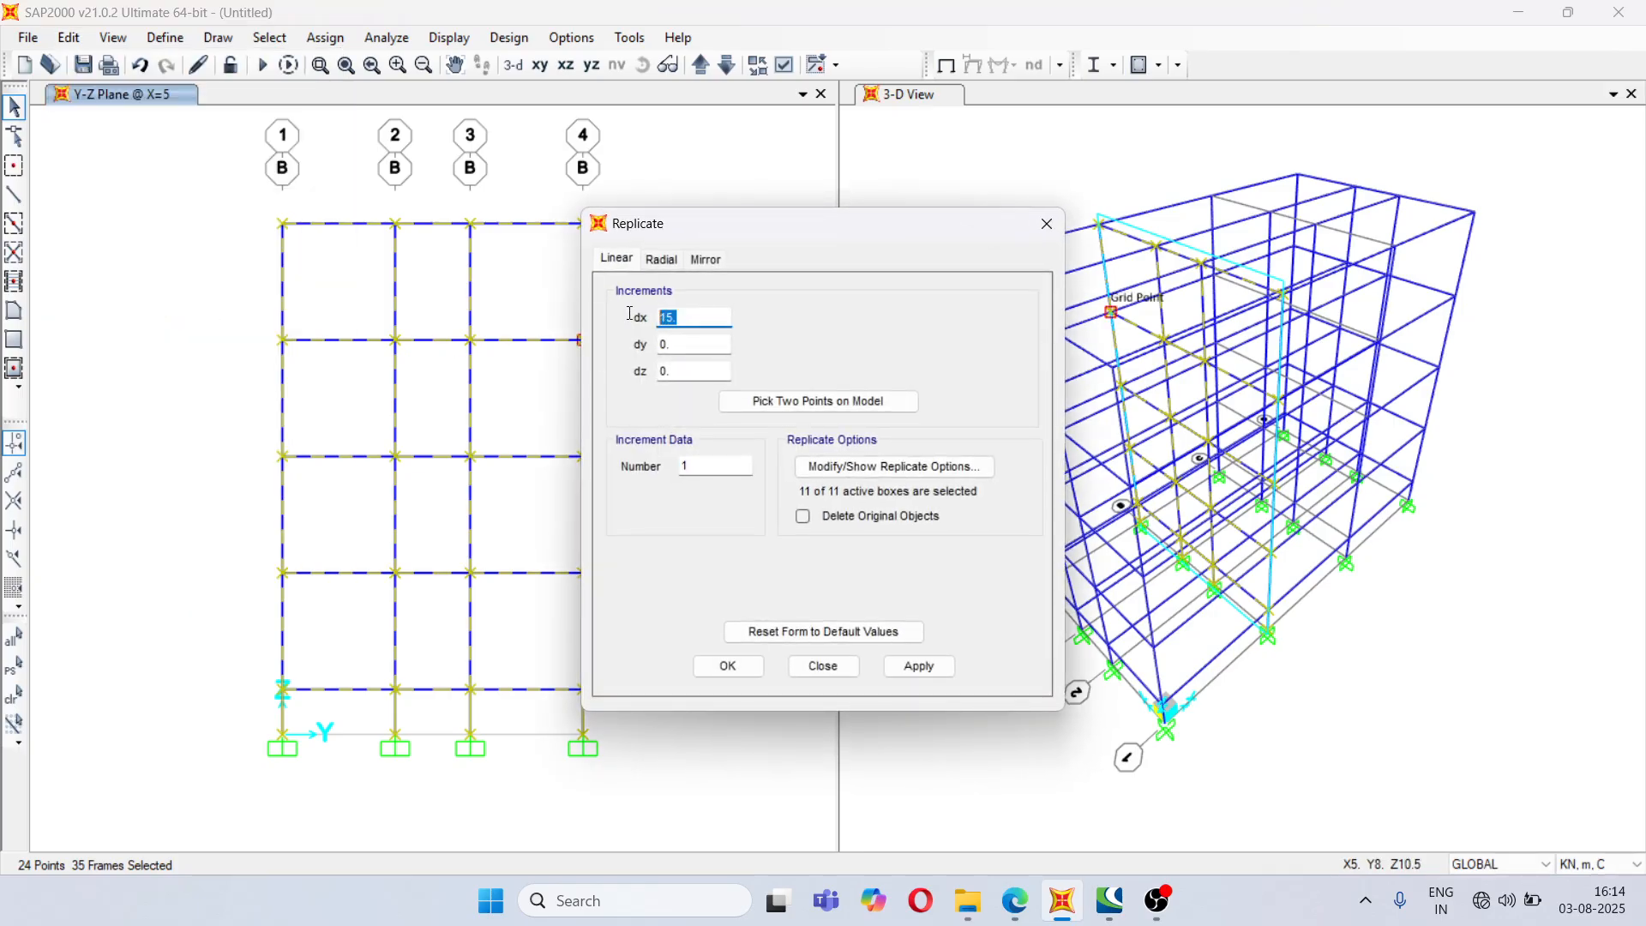
{"action": "type", "text": "5"}
{"action": "left_click", "coordinate": [930, 667]}
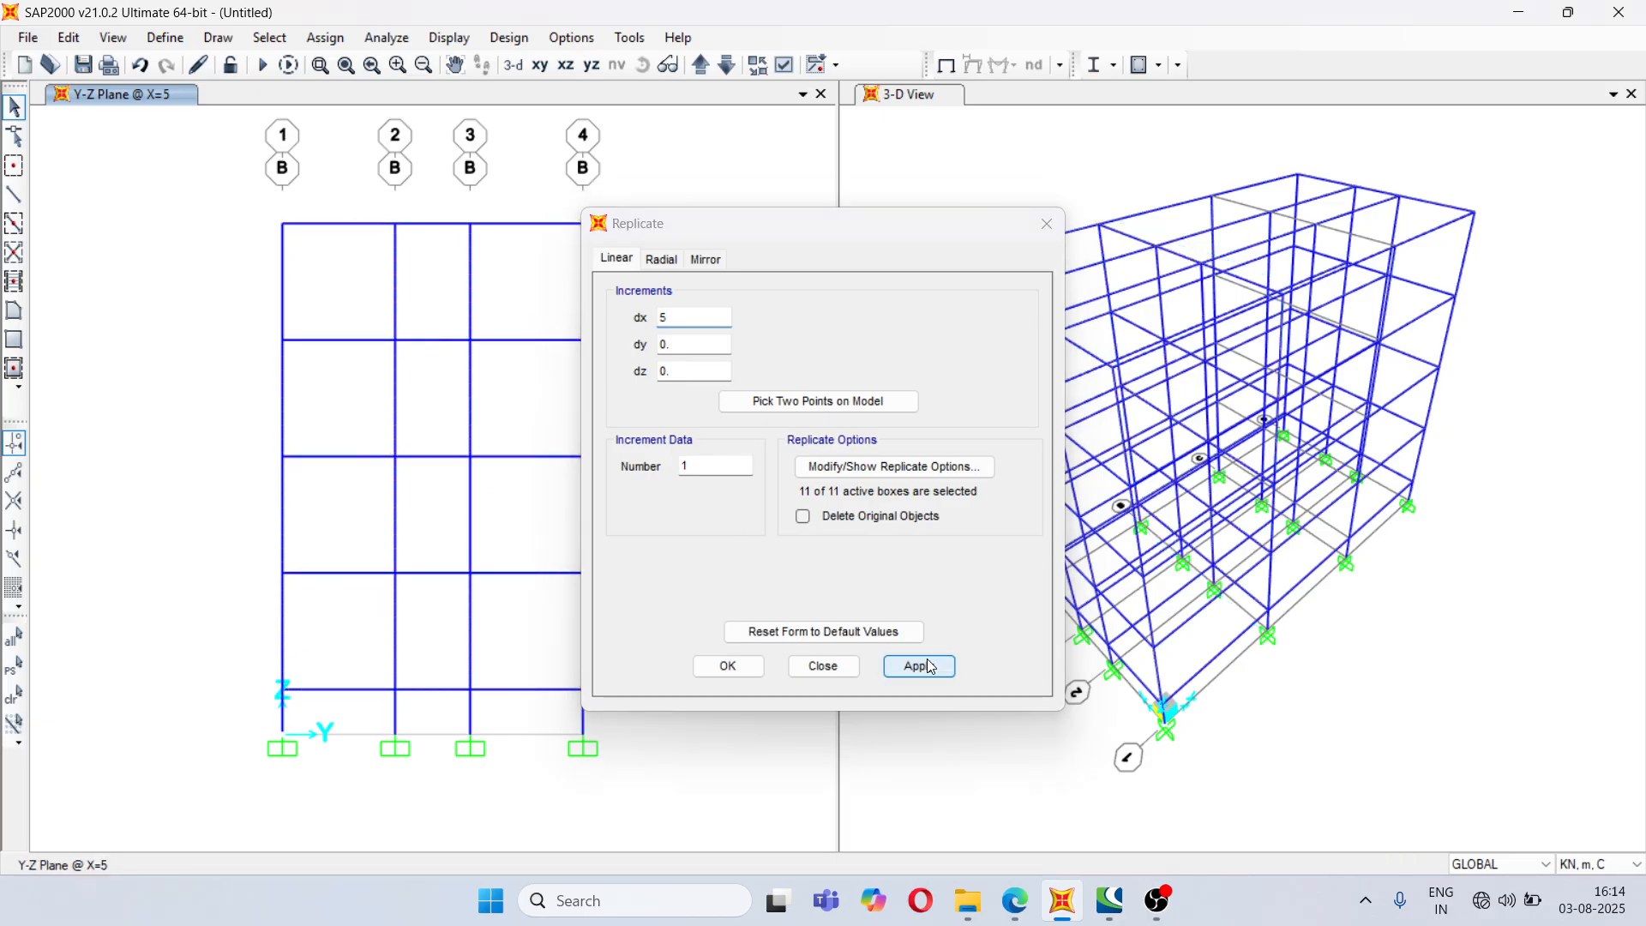
{"action": "left_click", "coordinate": [733, 668]}
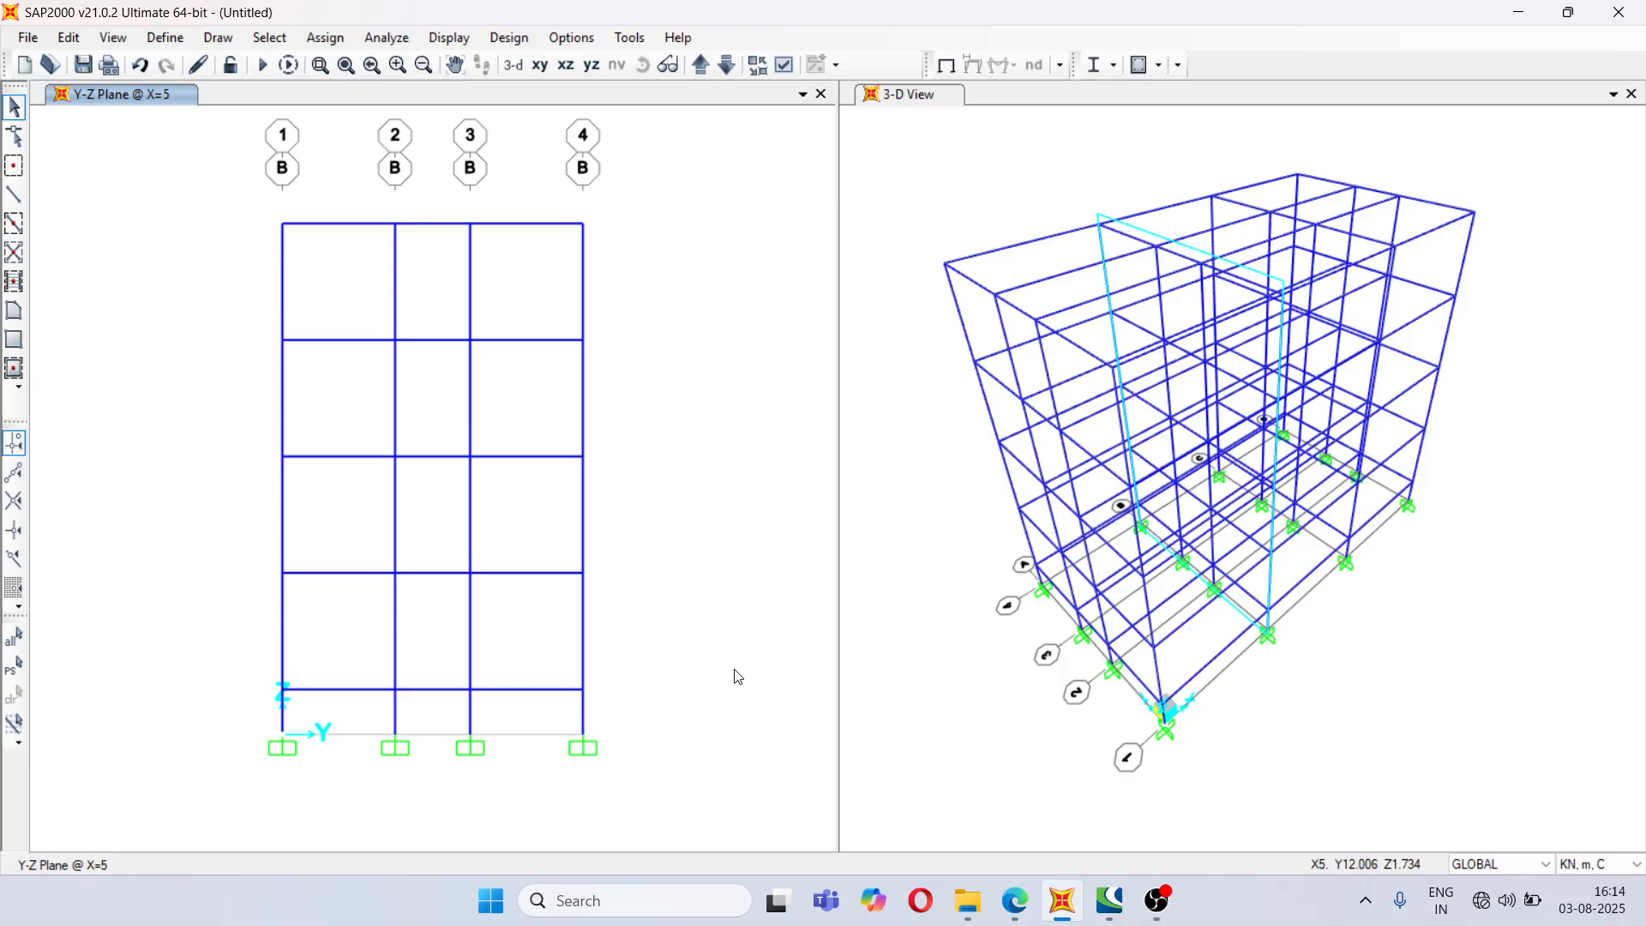
- Switch to the X-Y plan view and add a new shell area section named SLAB 150
{"action": "left_click", "coordinate": [538, 65]}
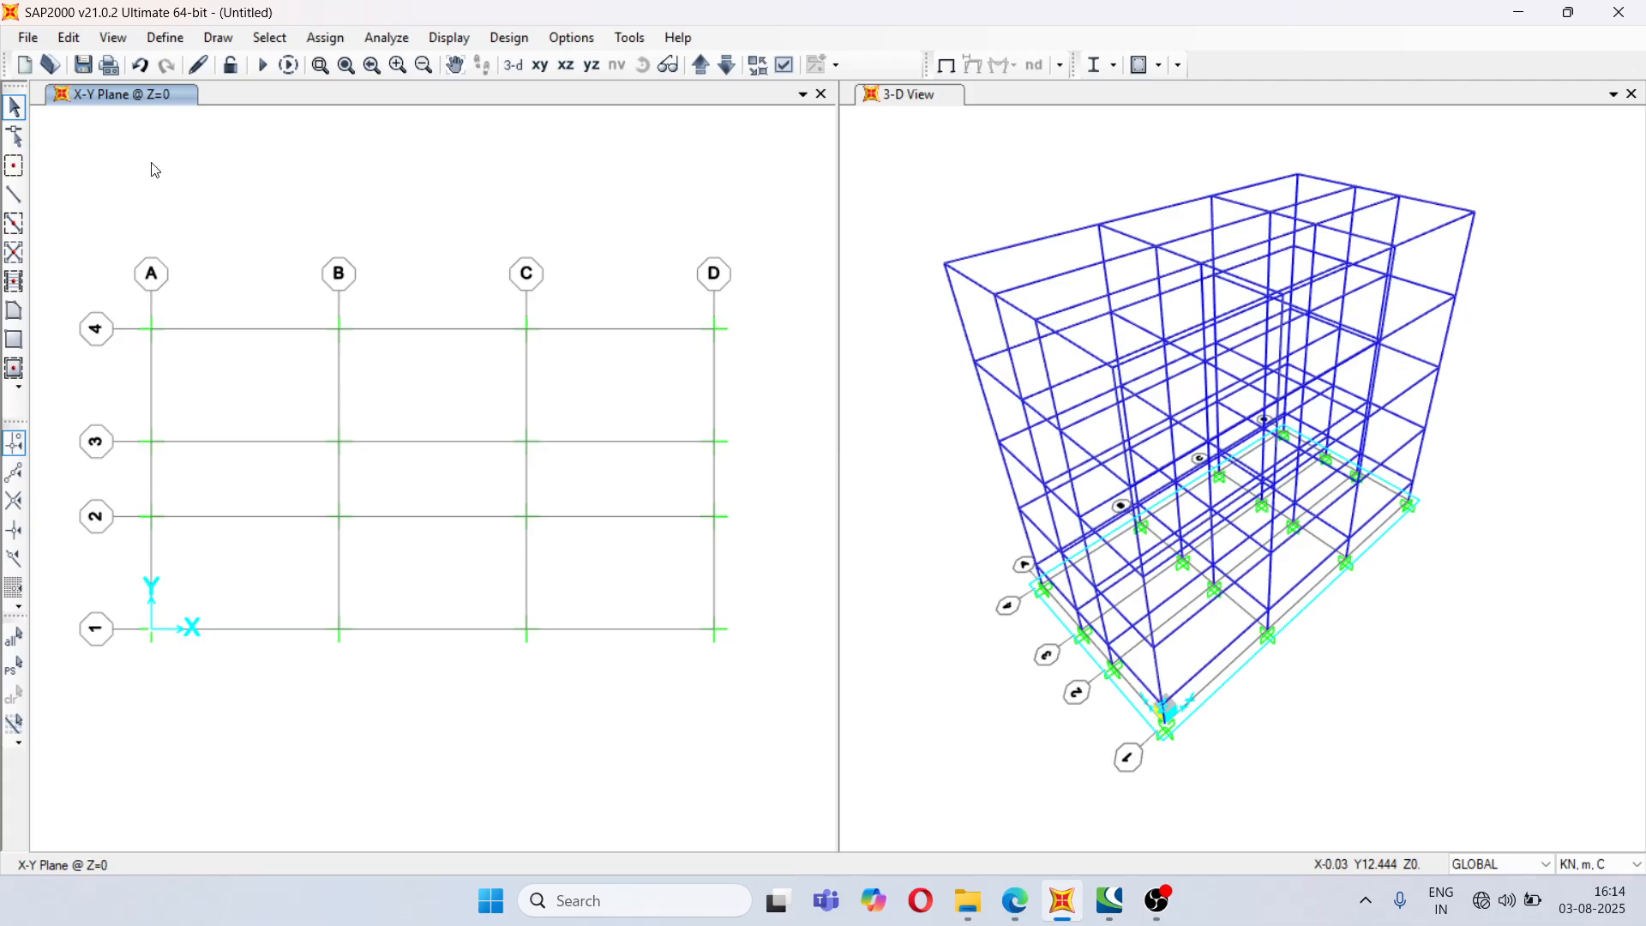
{"action": "left_click", "coordinate": [167, 43]}
{"action": "mouse_move", "coordinate": [343, 97]}
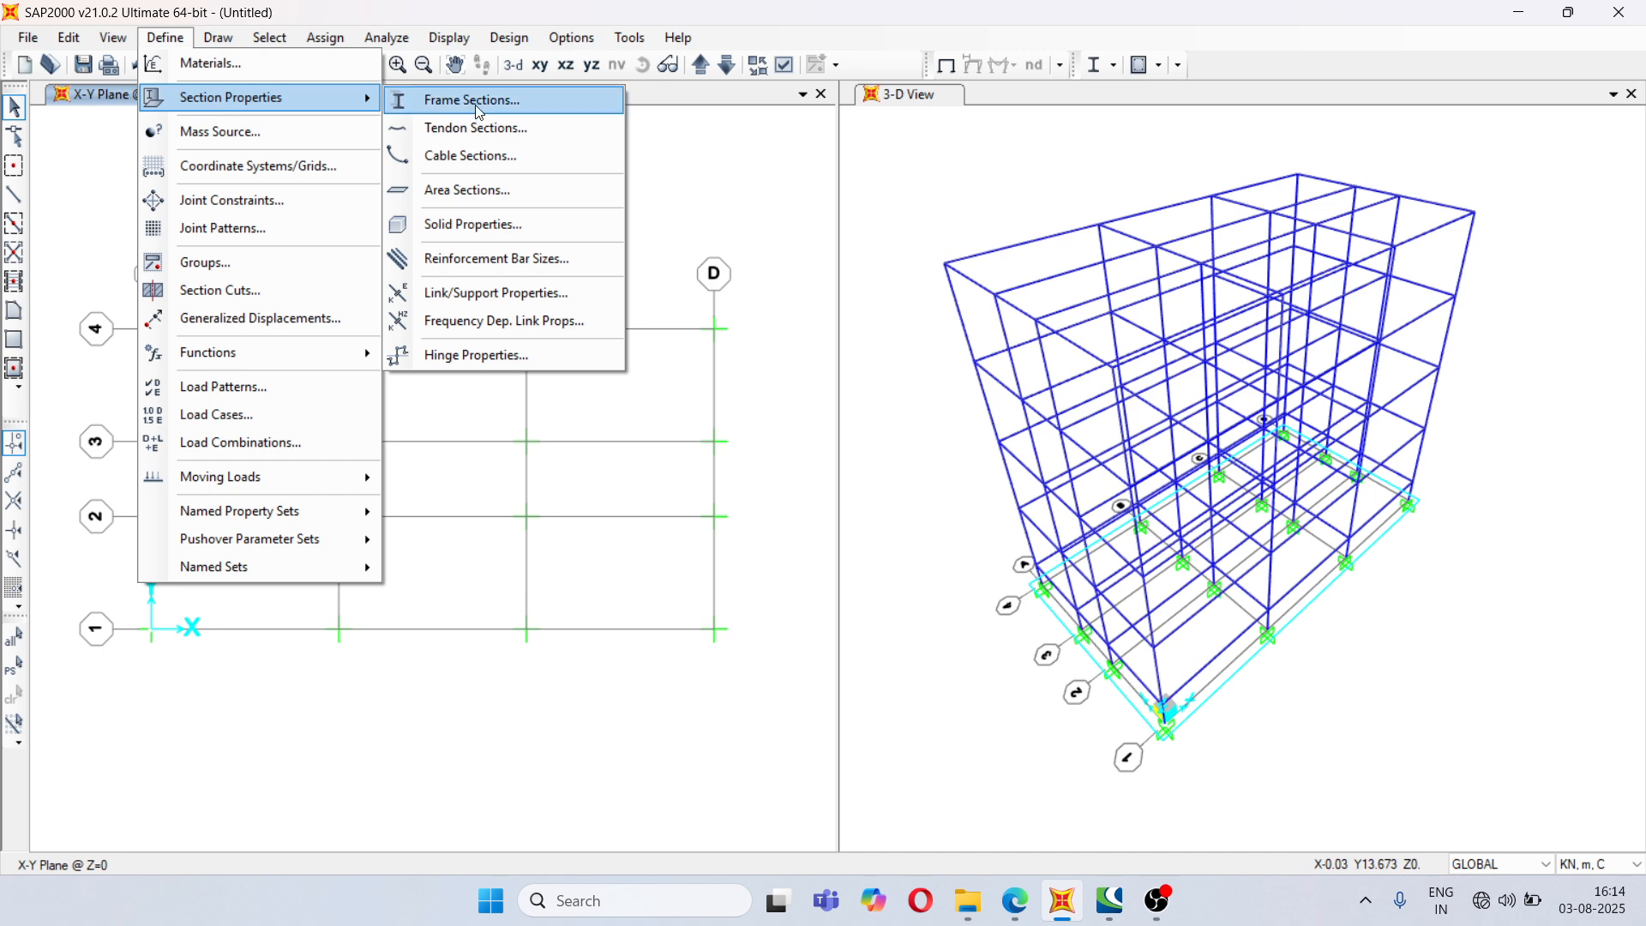
{"action": "left_click", "coordinate": [465, 190]}
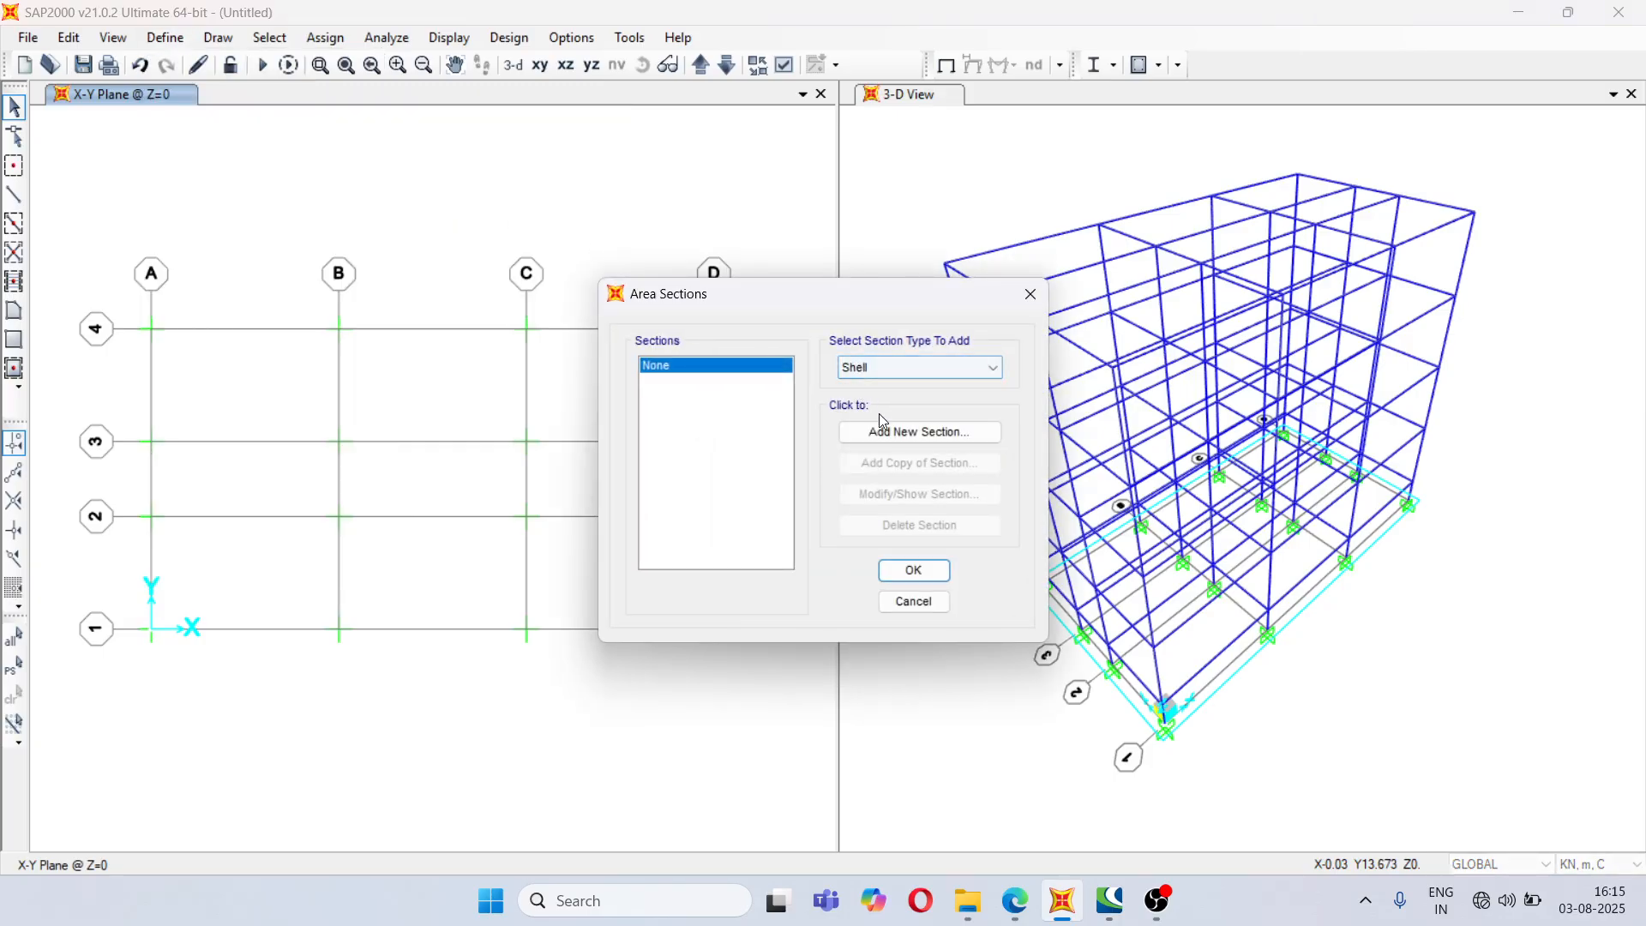
{"action": "left_click", "coordinate": [893, 435]}
{"action": "double_click", "coordinate": [673, 285]}
{"action": "type", "text": "SLAB 150"}
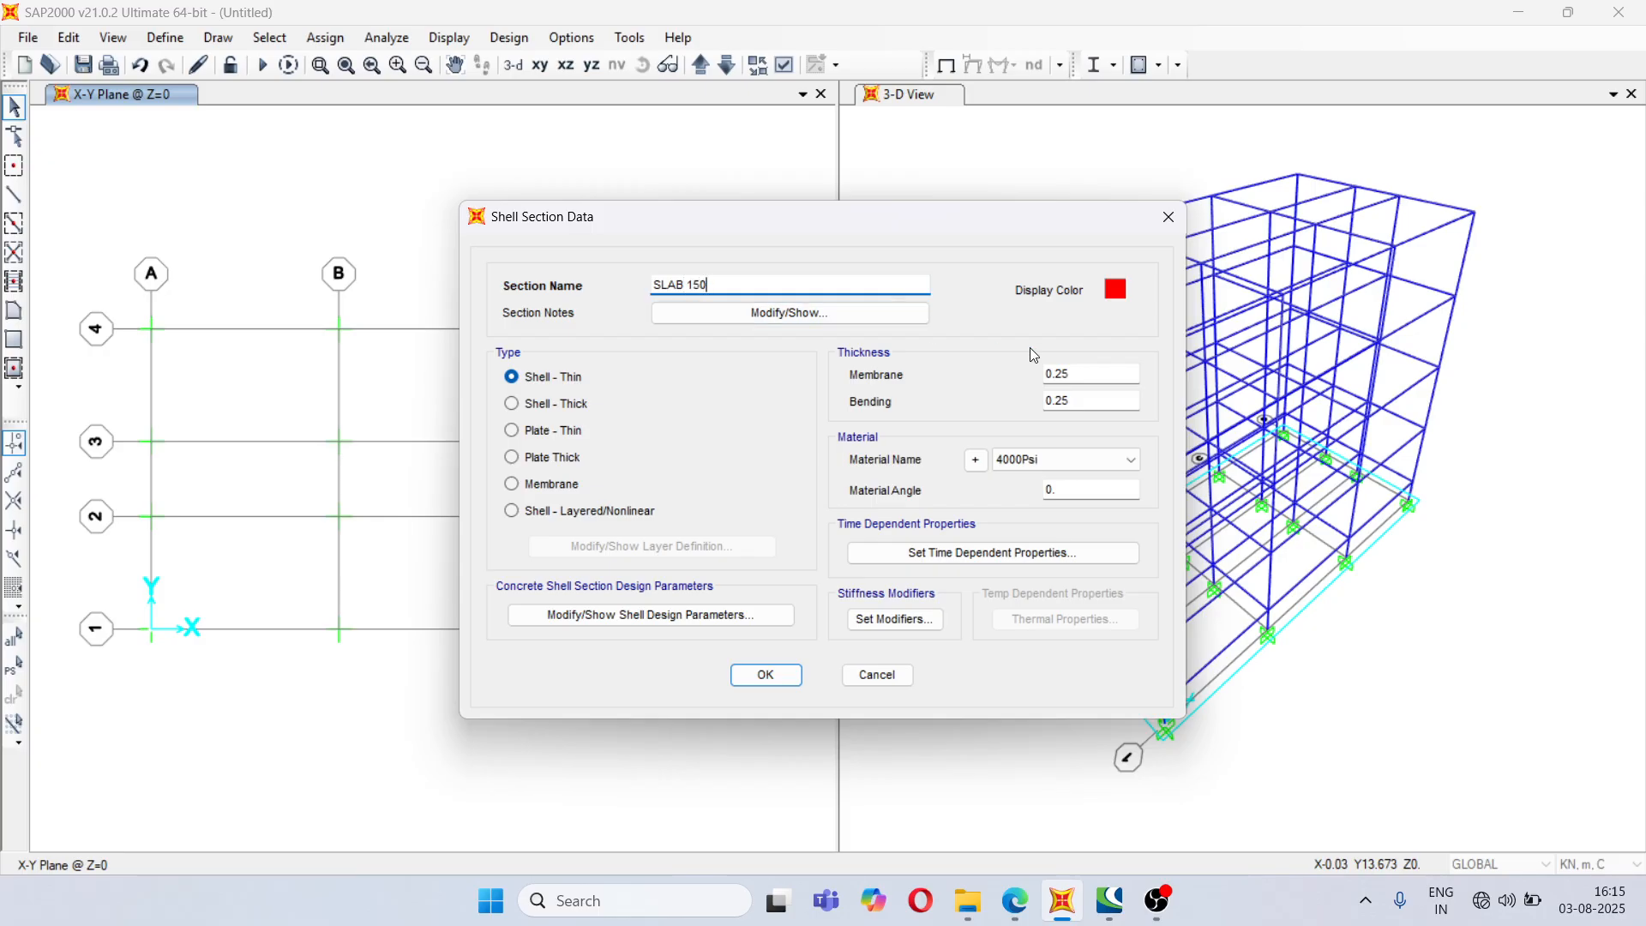
- Set the slab section's membrane and bending thickness to 0.150 m with material M20, and accept the section definition
{"action": "left_click", "coordinate": [1089, 368]}
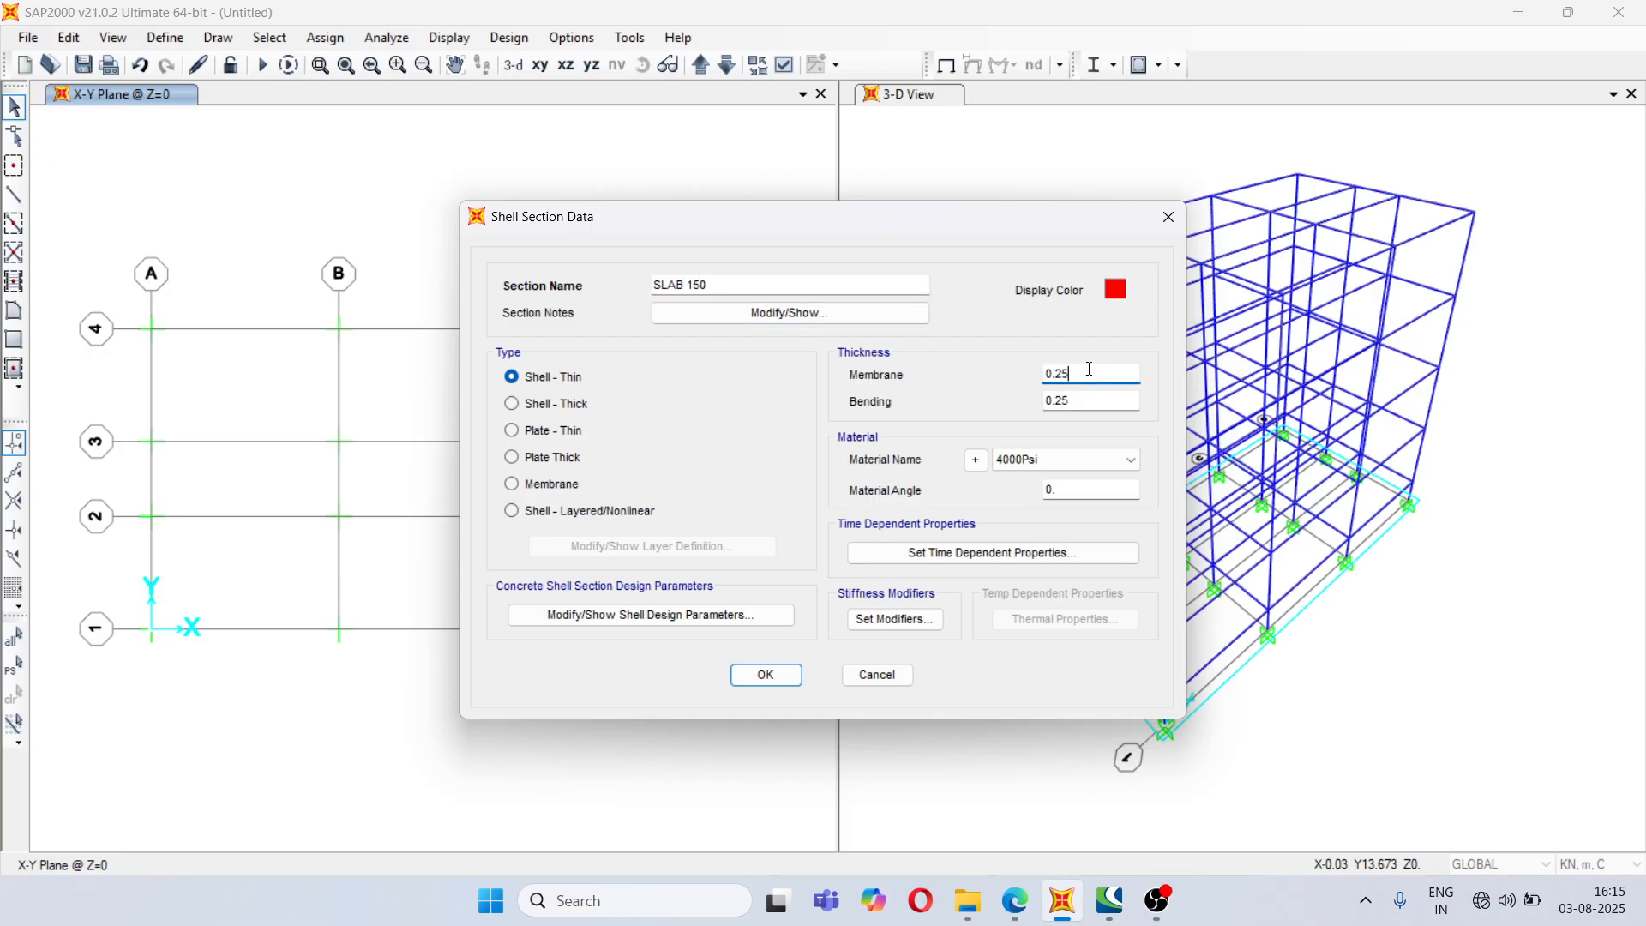
{"action": "type", "text": "5"}
{"action": "left_click", "coordinate": [1077, 397]}
{"action": "key", "text": "BackSpace"}
{"action": "key", "text": "BackSpace"}
{"action": "type", "text": "150"}
{"action": "left_click", "coordinate": [1051, 461]}
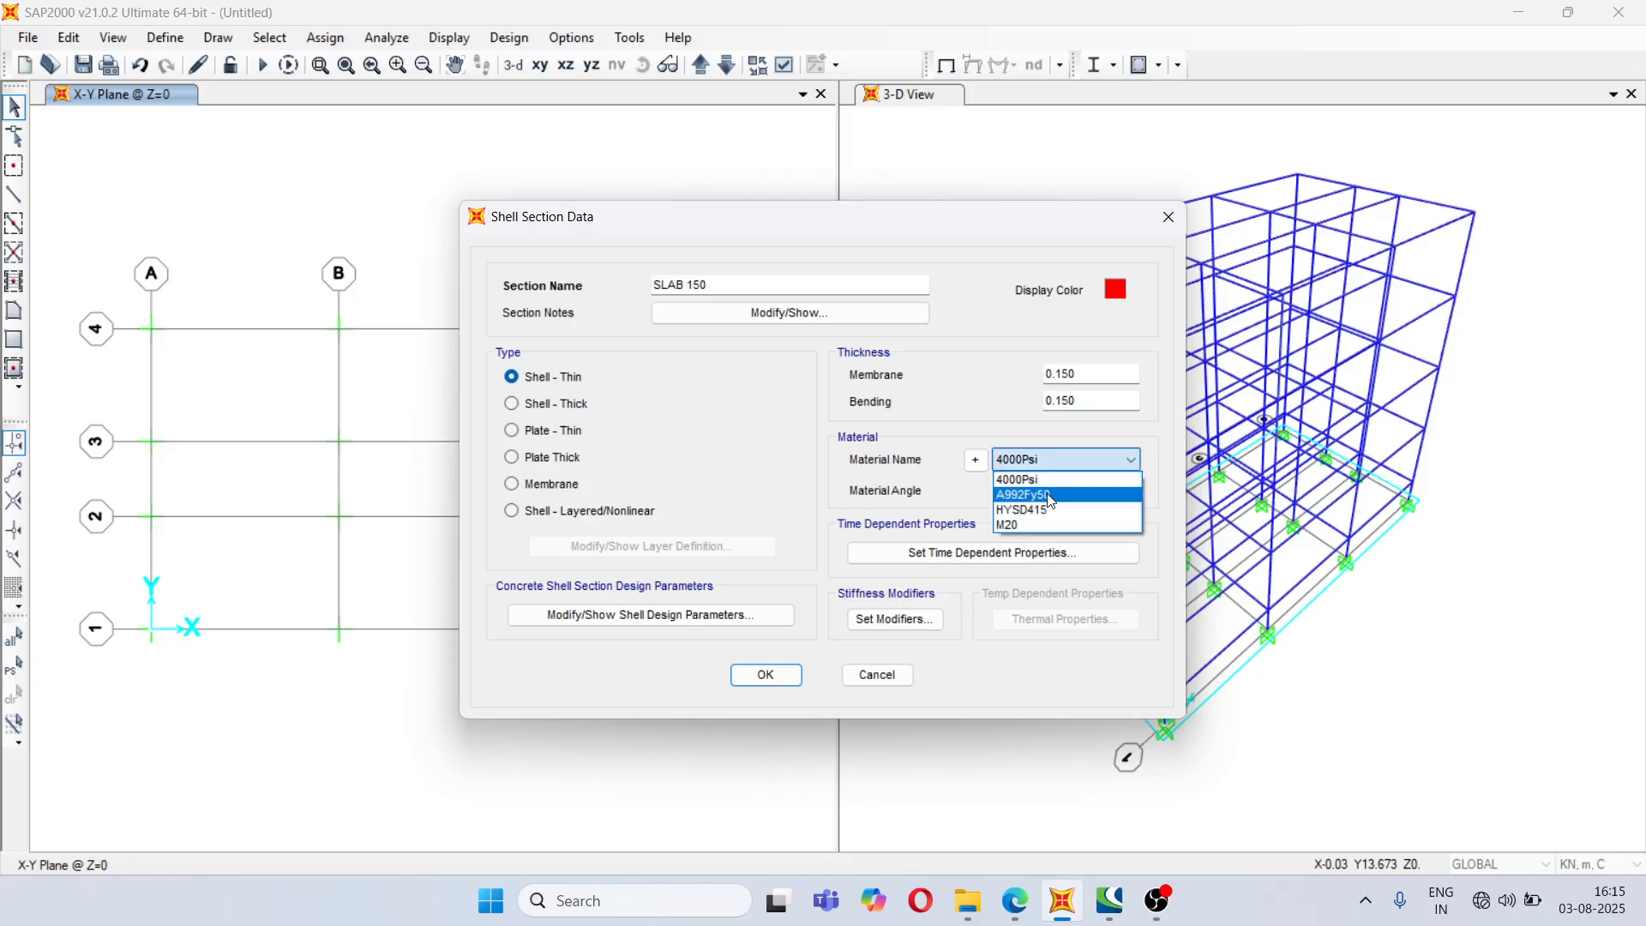
{"action": "left_click", "coordinate": [1051, 523]}
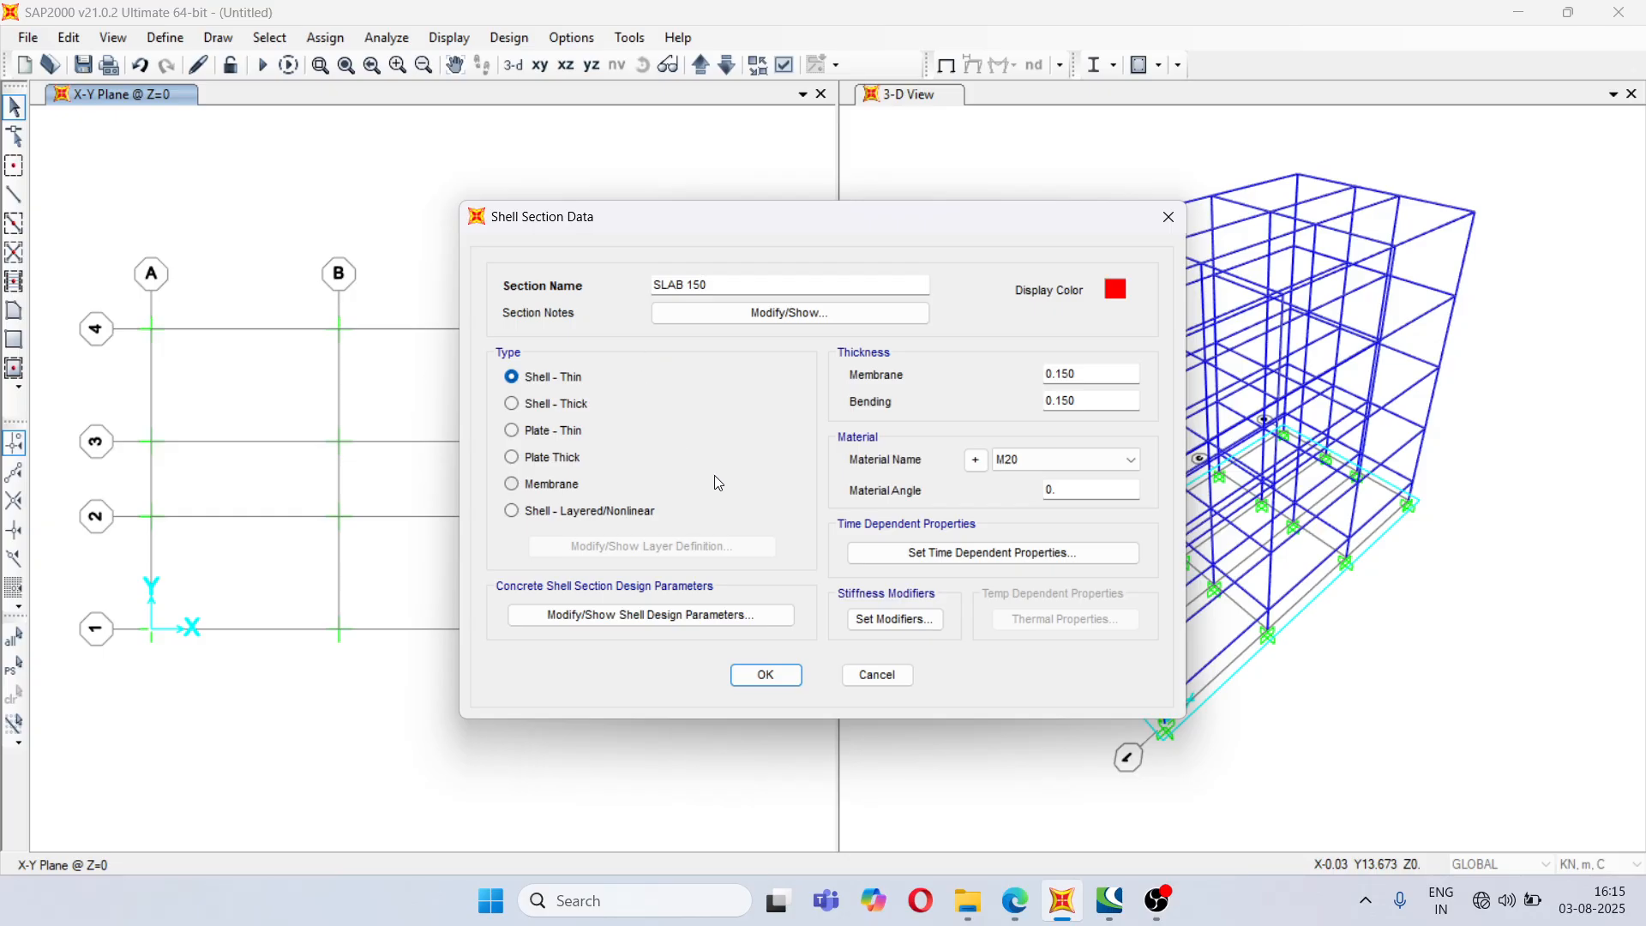
{"action": "left_click", "coordinate": [763, 675]}
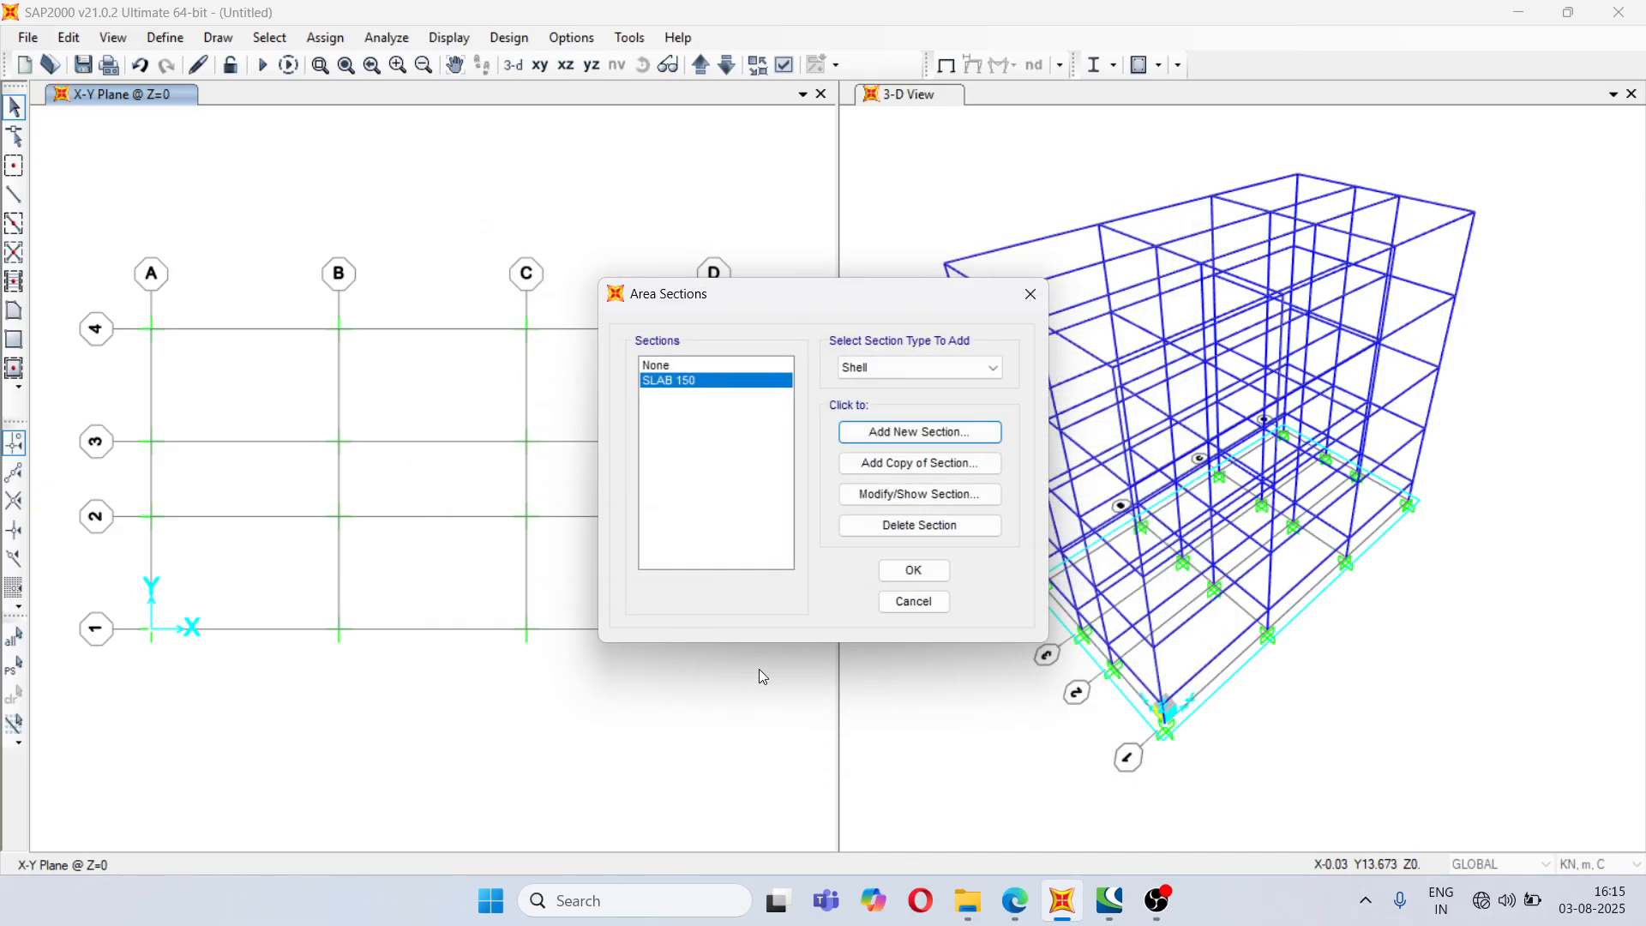
{"action": "left_click", "coordinate": [914, 572]}
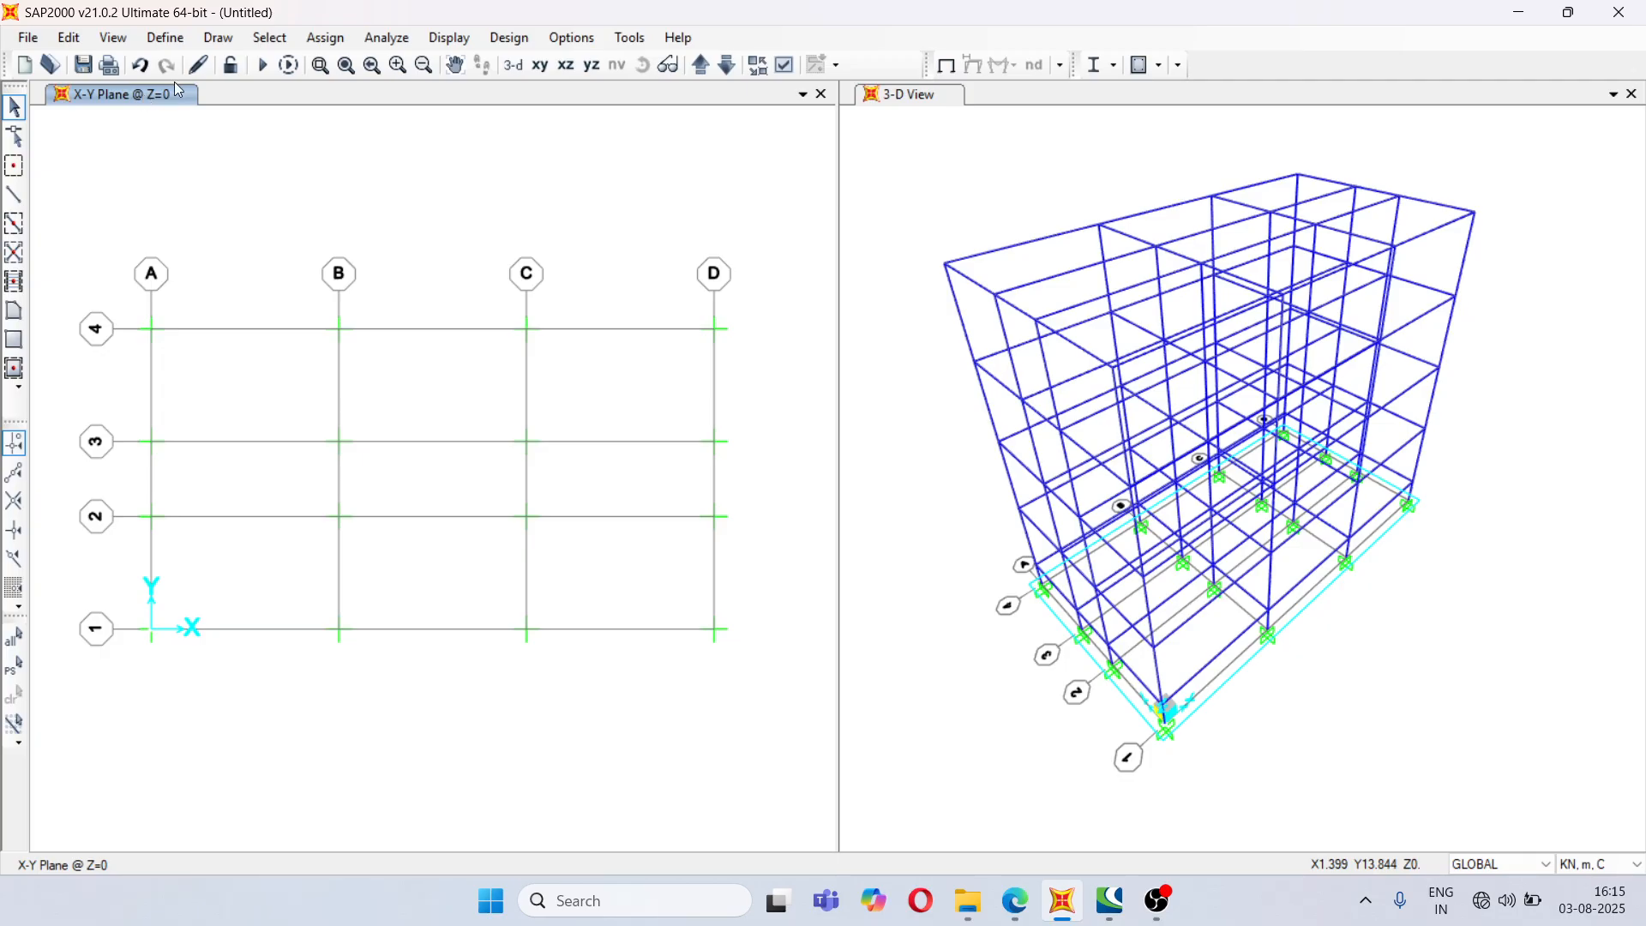
- Draw SLAB 150 area panels in all nine bays between grids A–D and 1–4 at the Z=4.3 level
{"action": "left_click", "coordinate": [701, 65]}
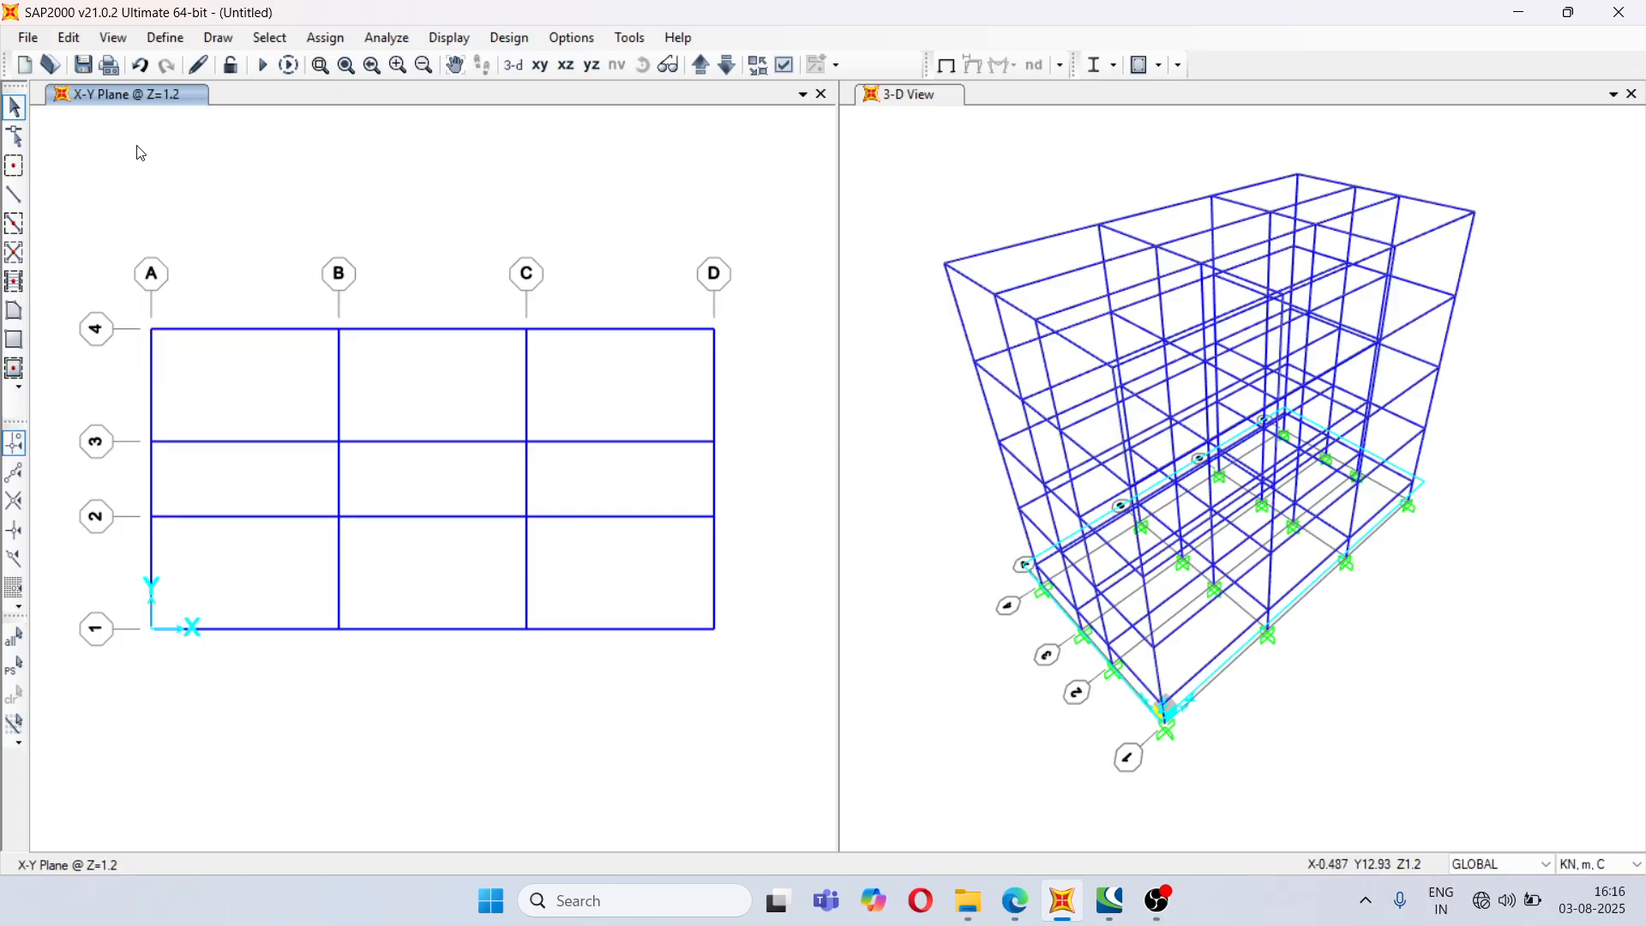
{"action": "left_click", "coordinate": [700, 66]}
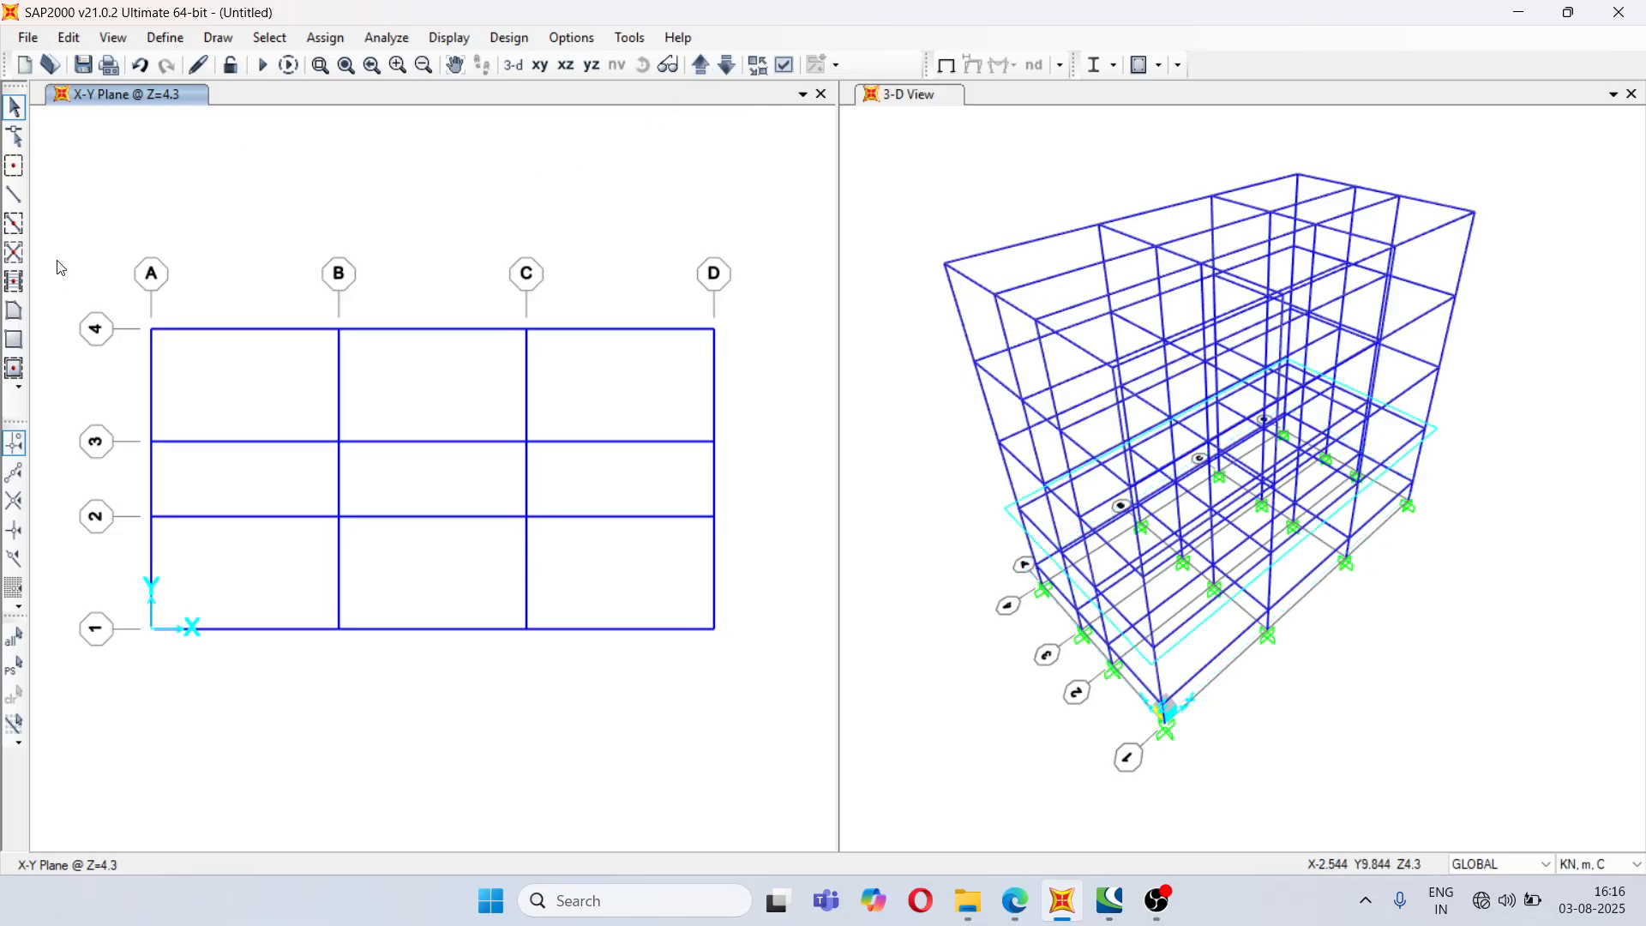
{"action": "left_click", "coordinate": [15, 368]}
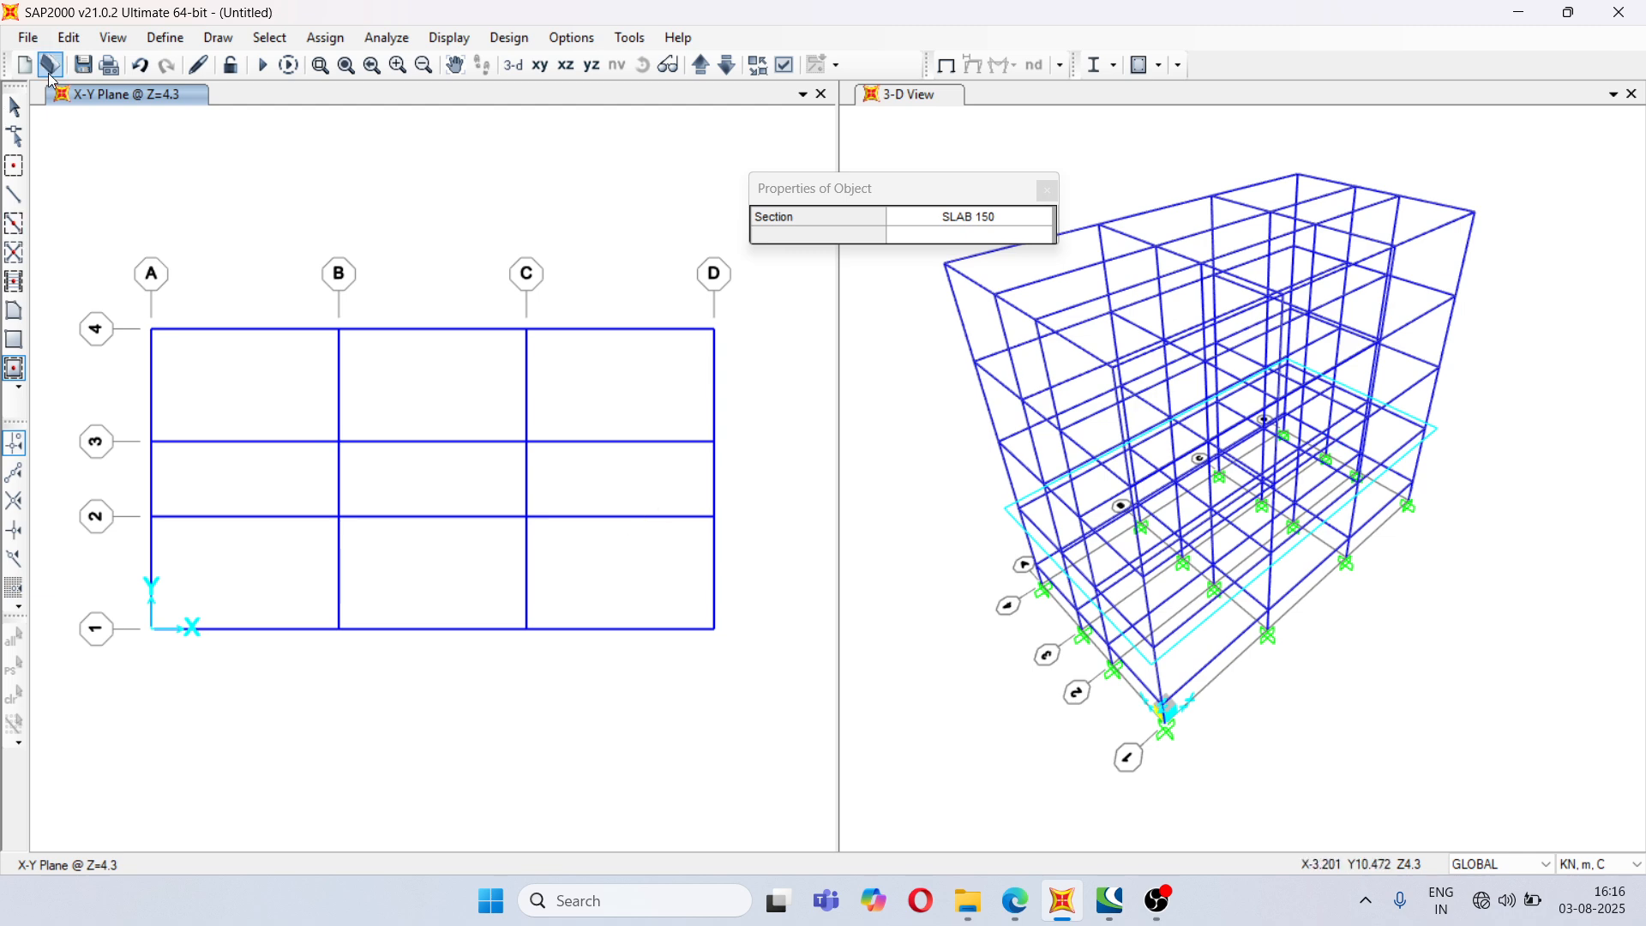
{"action": "left_click", "coordinate": [12, 110]}
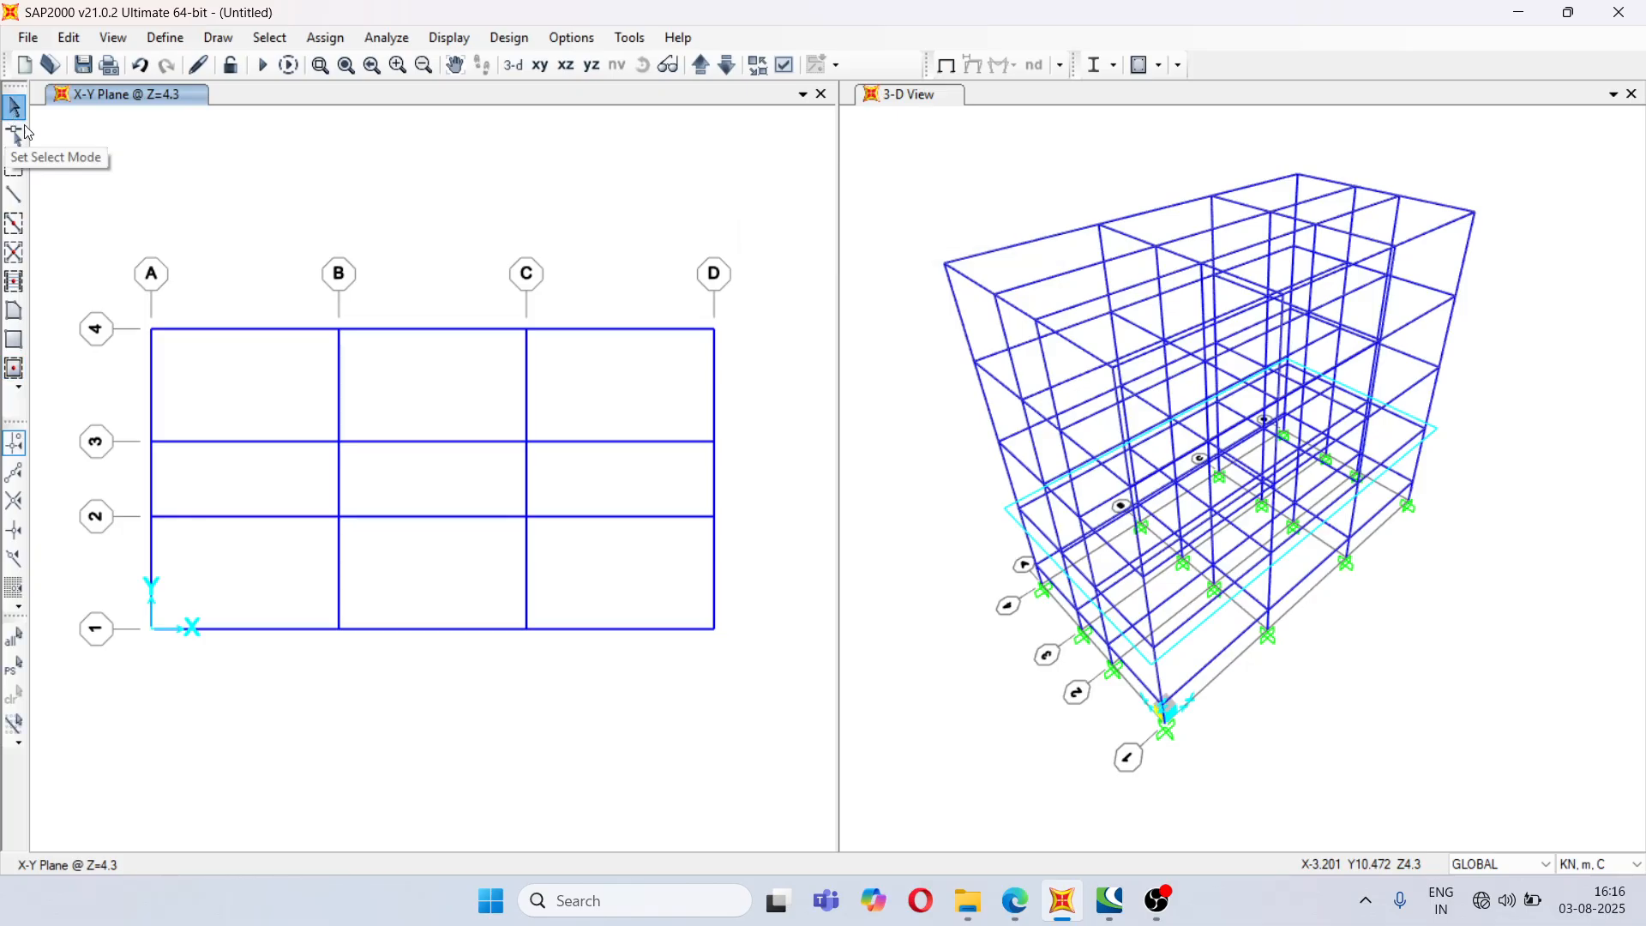
- Select every slab panel at the Z=4.3 level to check that each bay is covered
{"action": "left_click", "coordinate": [228, 408]}
{"action": "left_click", "coordinate": [428, 402]}
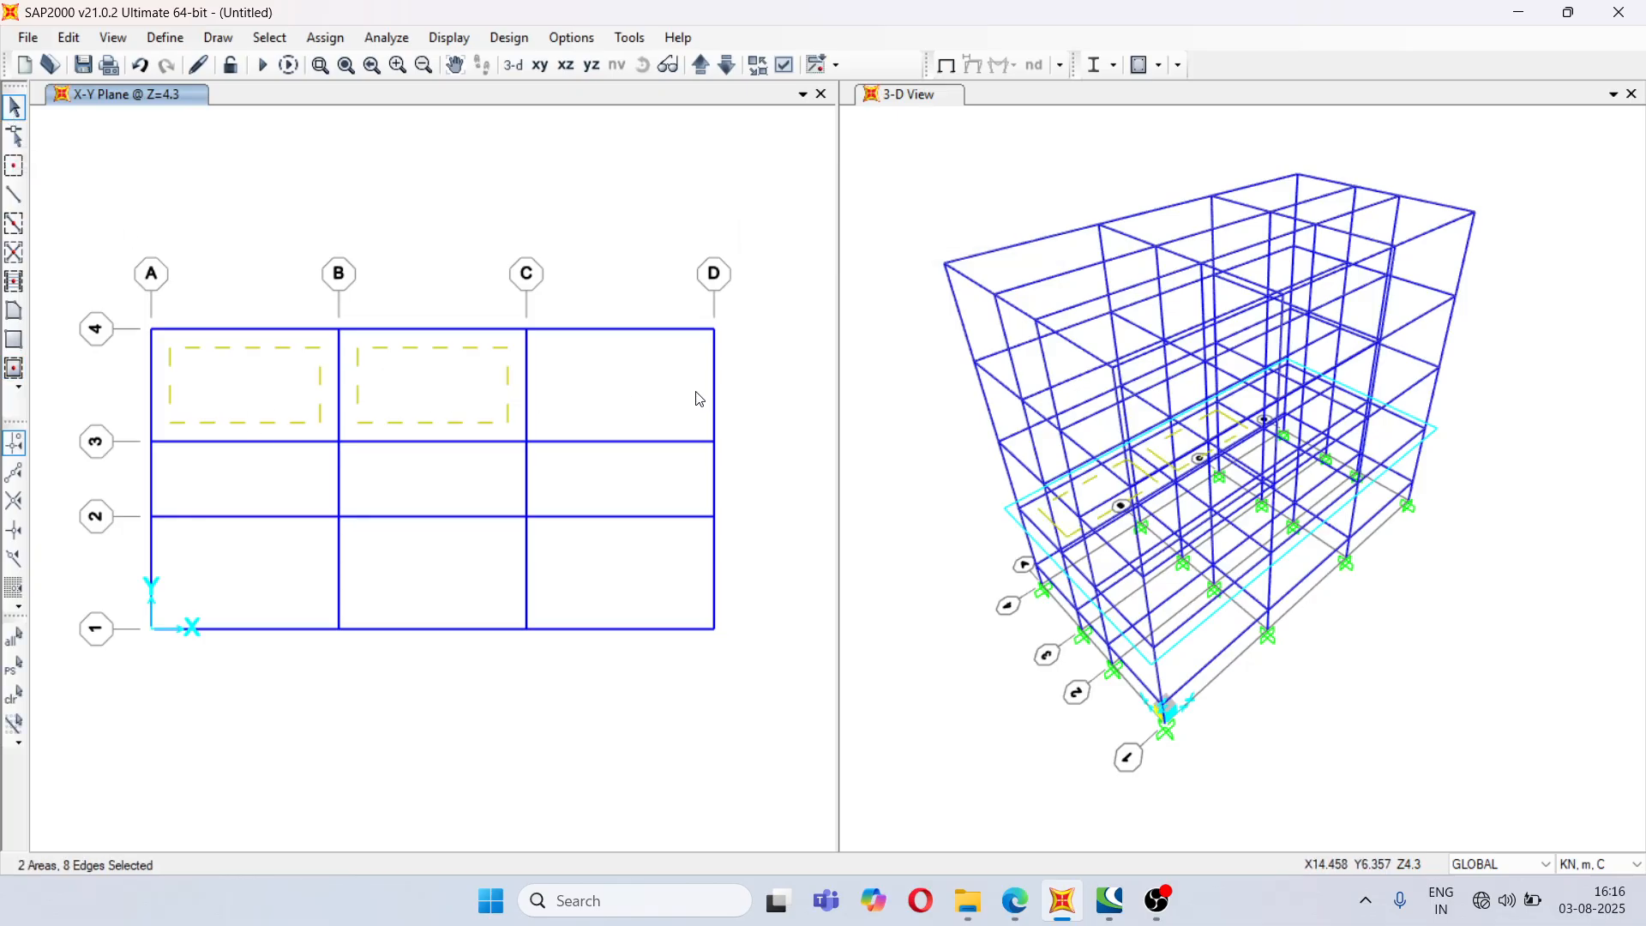
{"action": "left_click", "coordinate": [603, 394]}
{"action": "left_click", "coordinate": [275, 477]}
{"action": "left_click", "coordinate": [428, 487]}
{"action": "left_click", "coordinate": [675, 485]}
{"action": "left_click", "coordinate": [599, 574]}
{"action": "left_click", "coordinate": [415, 570]}
{"action": "left_click", "coordinate": [247, 570]}
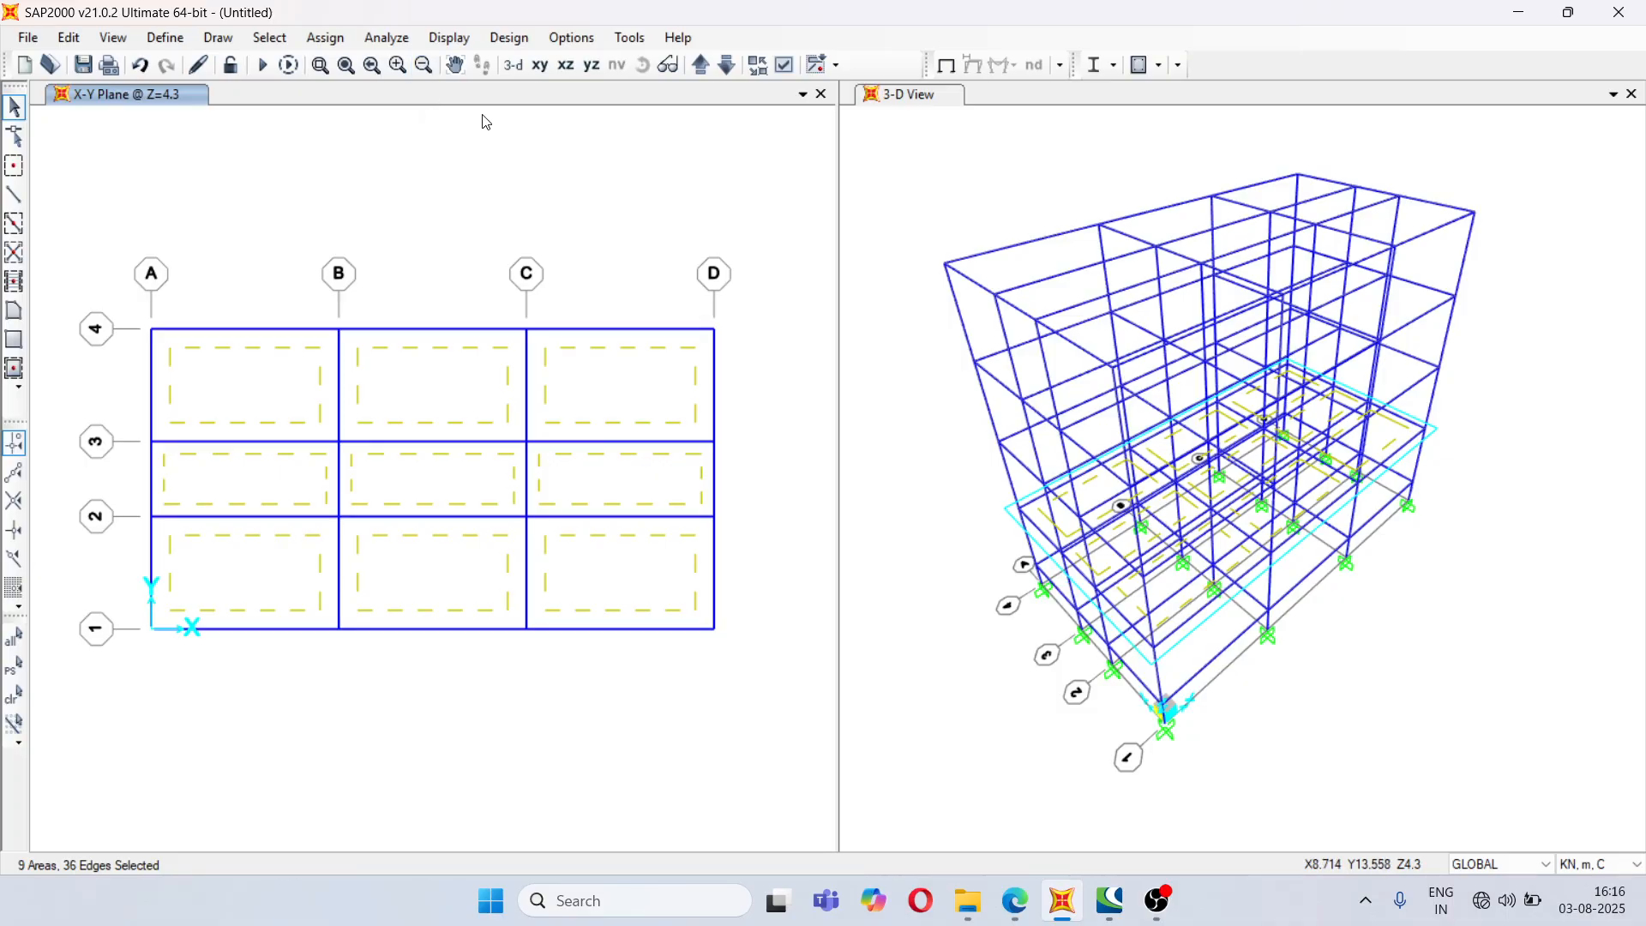
- Draw SLAB 150 area panels in all nine bays between grids A–D and 1–4 at the Z=7.4 level
{"action": "left_click", "coordinate": [703, 66]}
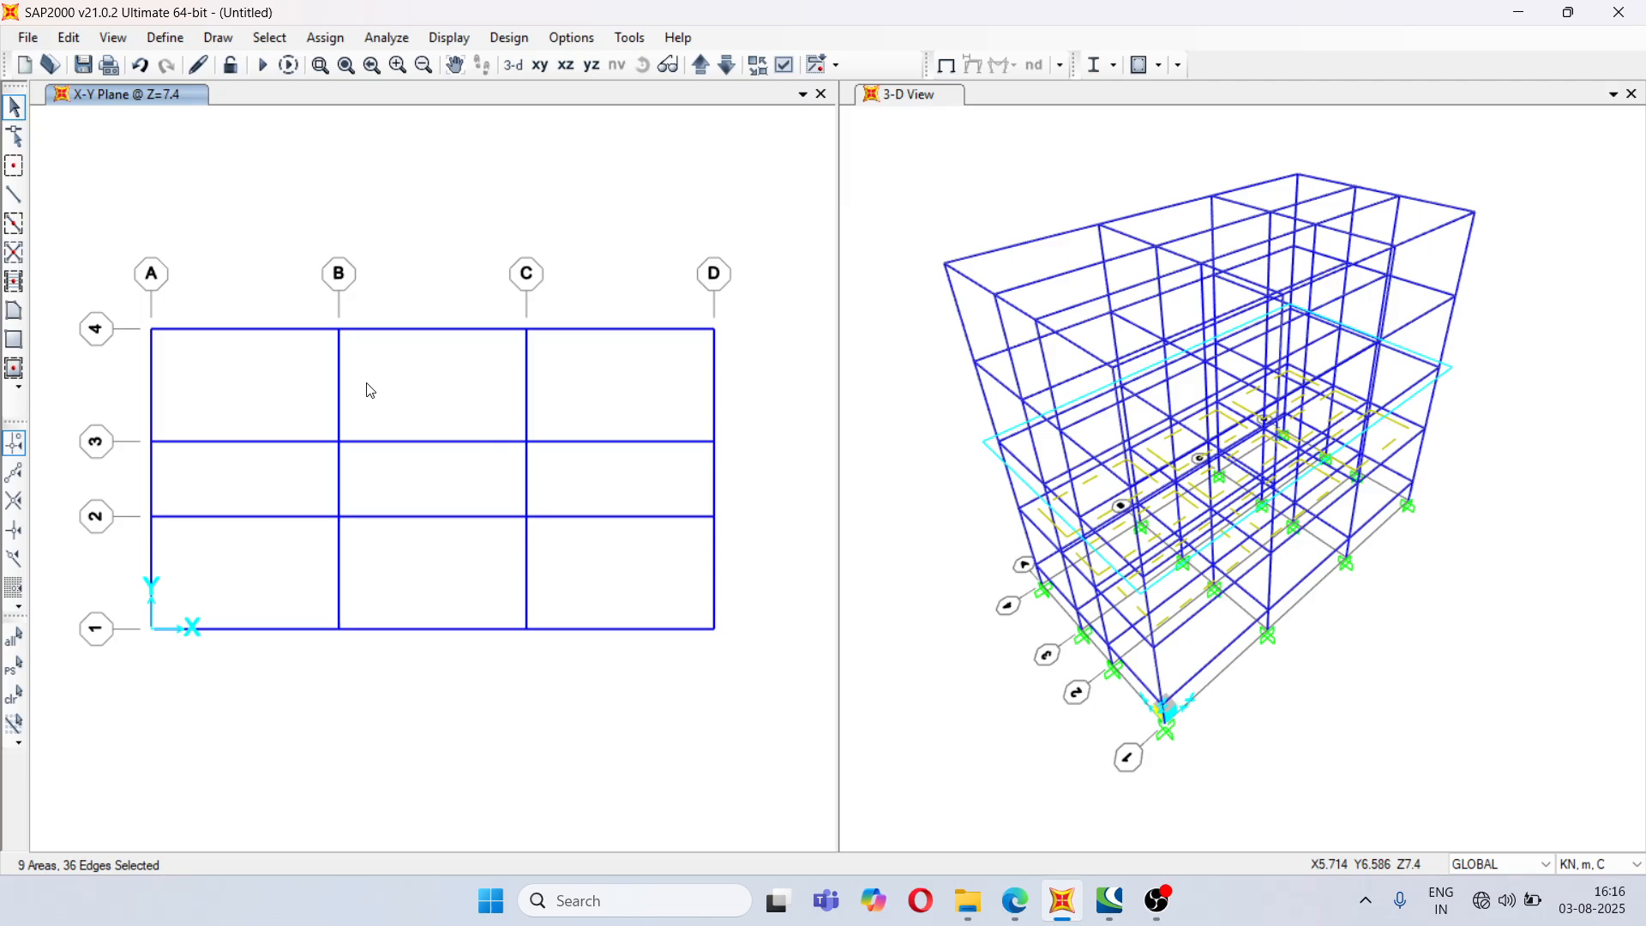
{"action": "left_click", "coordinate": [14, 370]}
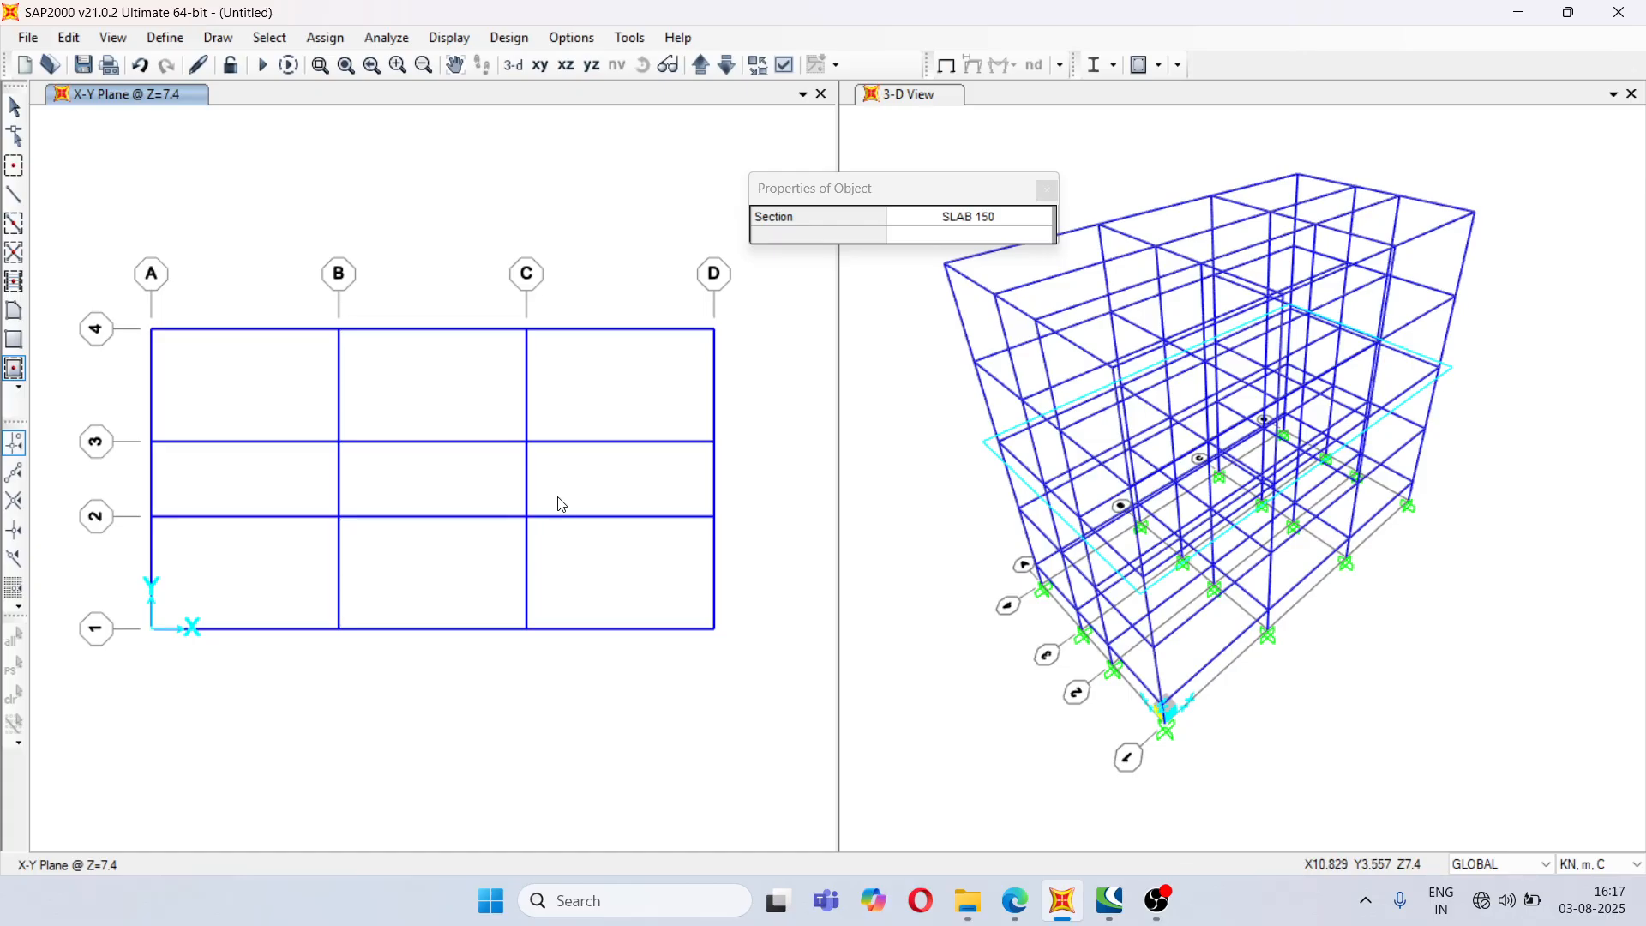
{"action": "left_click", "coordinate": [14, 108]}
- Select every slab panel at the Z=7.4 level to check that each bay is covered
{"action": "left_click", "coordinate": [217, 382]}
{"action": "left_click", "coordinate": [353, 397]}
{"action": "left_click", "coordinate": [617, 394]}
{"action": "left_click", "coordinate": [604, 481]}
{"action": "left_click", "coordinate": [405, 502]}
{"action": "left_click", "coordinate": [243, 504]}
{"action": "left_click", "coordinate": [272, 569]}
{"action": "left_click", "coordinate": [407, 569]}
{"action": "left_click", "coordinate": [645, 562]}
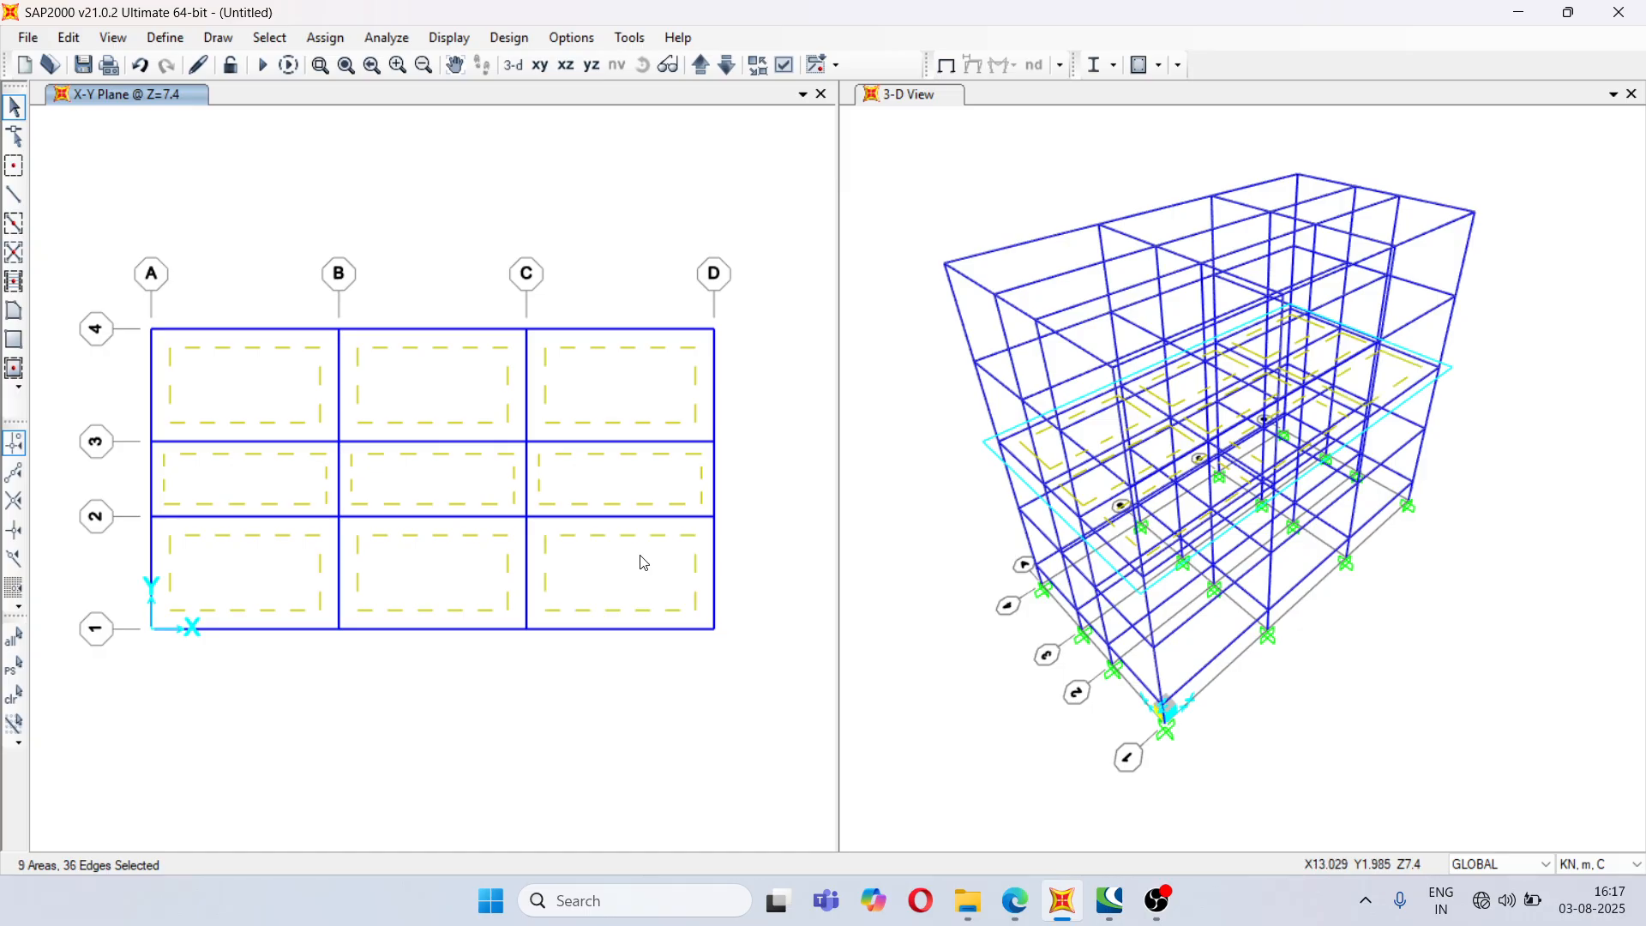
- Draw SLAB 150 area panels in all nine bays between grids A–D and 1–4 at the Z=10.5 level
{"action": "left_click", "coordinate": [705, 70]}
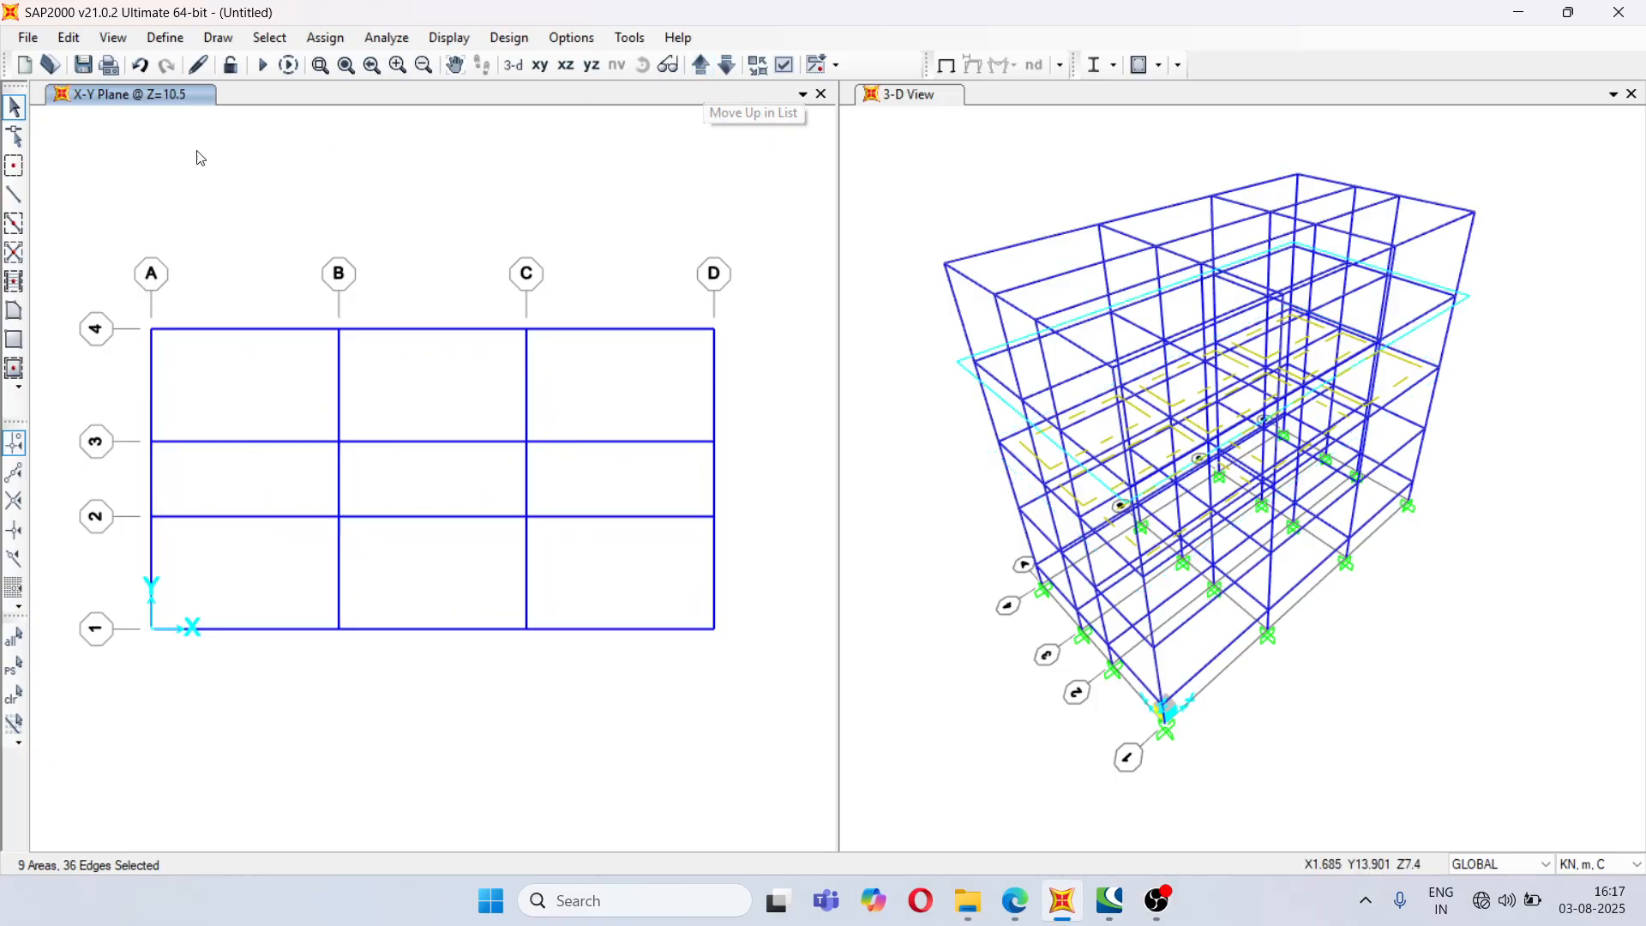
{"action": "left_click", "coordinate": [19, 372]}
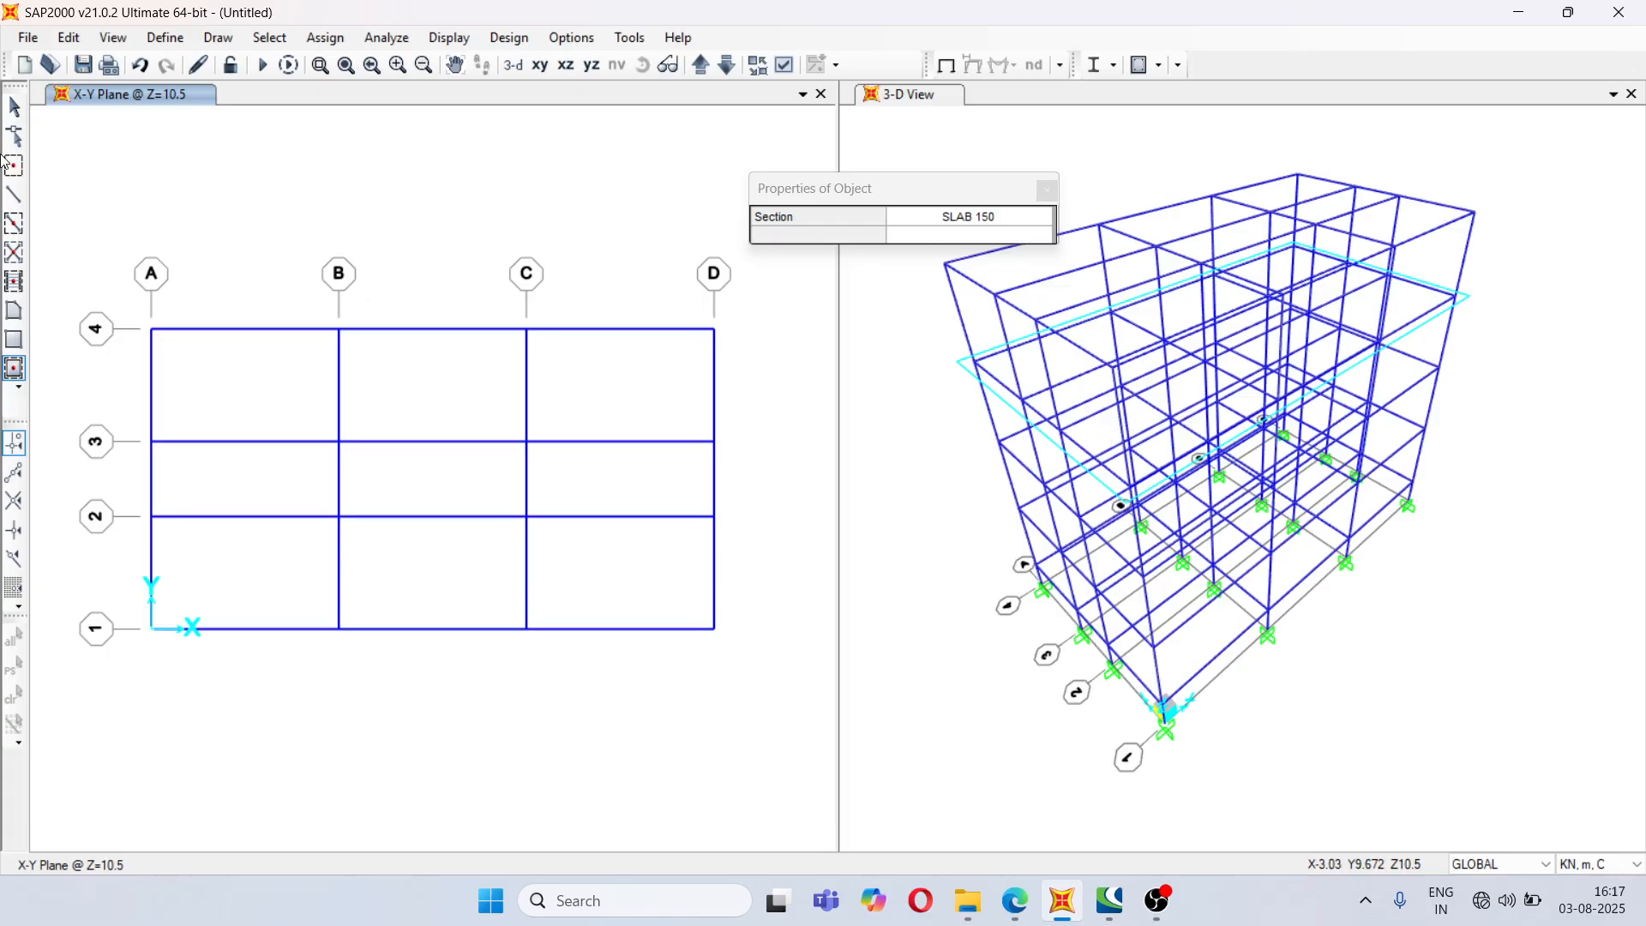
{"action": "left_click", "coordinate": [14, 107]}
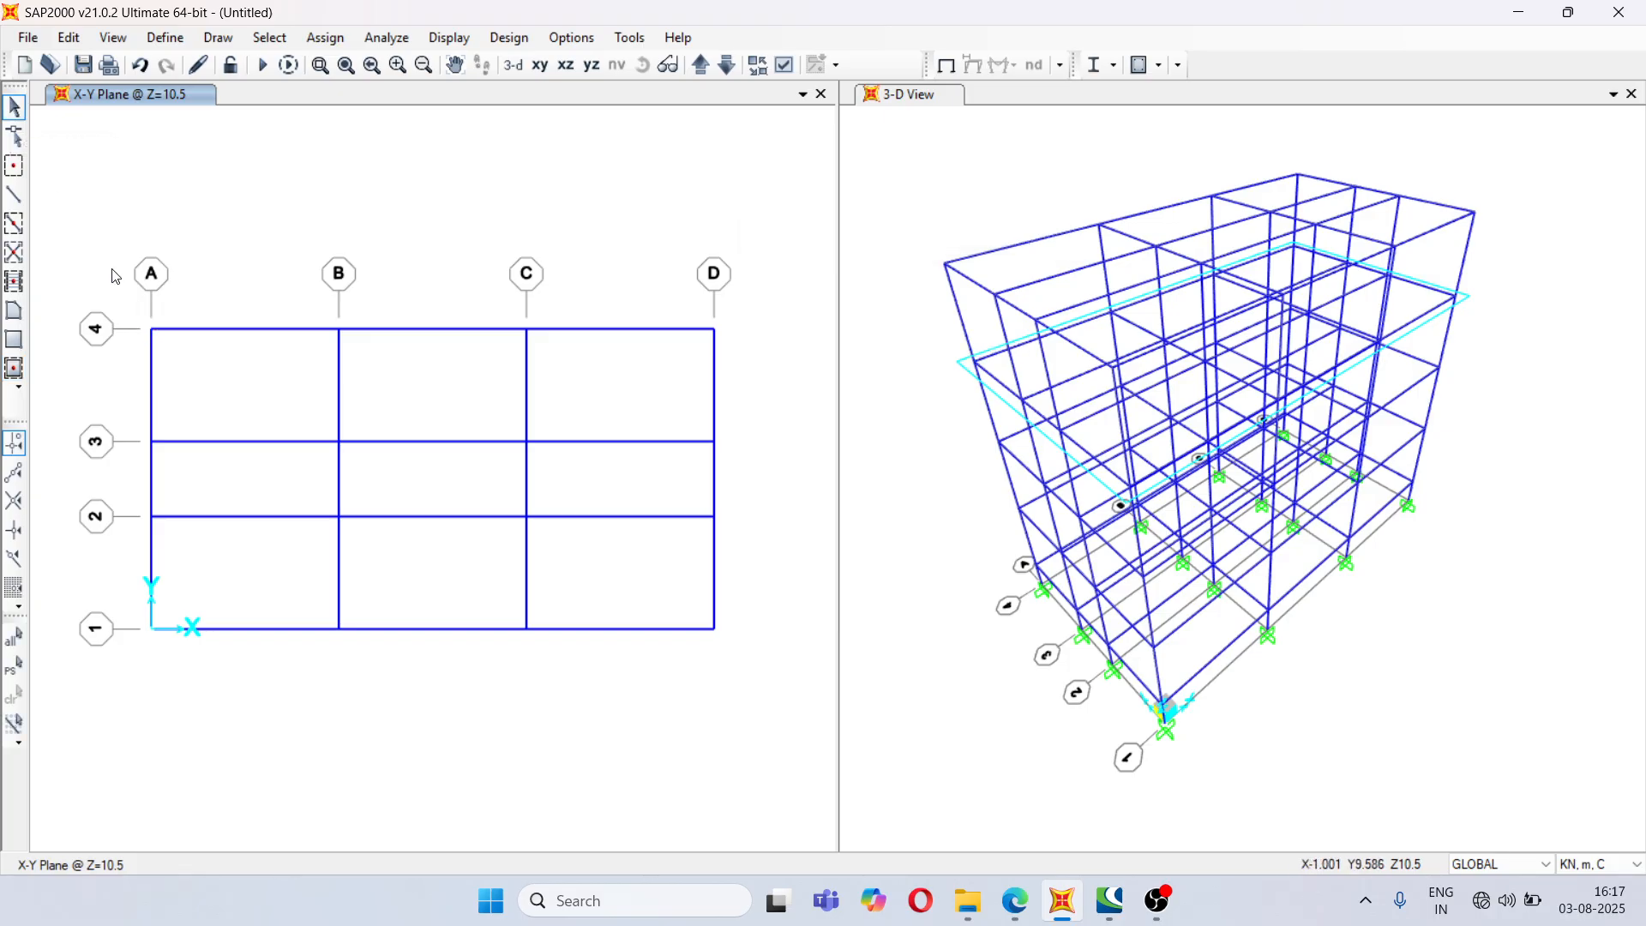
- Select every slab panel at the Z=10.5 level to check that each bay is covered
{"action": "left_click", "coordinate": [217, 386]}
{"action": "left_click", "coordinate": [452, 393]}
{"action": "left_click", "coordinate": [589, 393]}
{"action": "left_click", "coordinate": [603, 476]}
{"action": "left_click", "coordinate": [446, 493]}
{"action": "left_click", "coordinate": [291, 495]}
{"action": "left_click", "coordinate": [251, 585]}
{"action": "left_click", "coordinate": [424, 582]}
{"action": "left_click", "coordinate": [614, 581]}
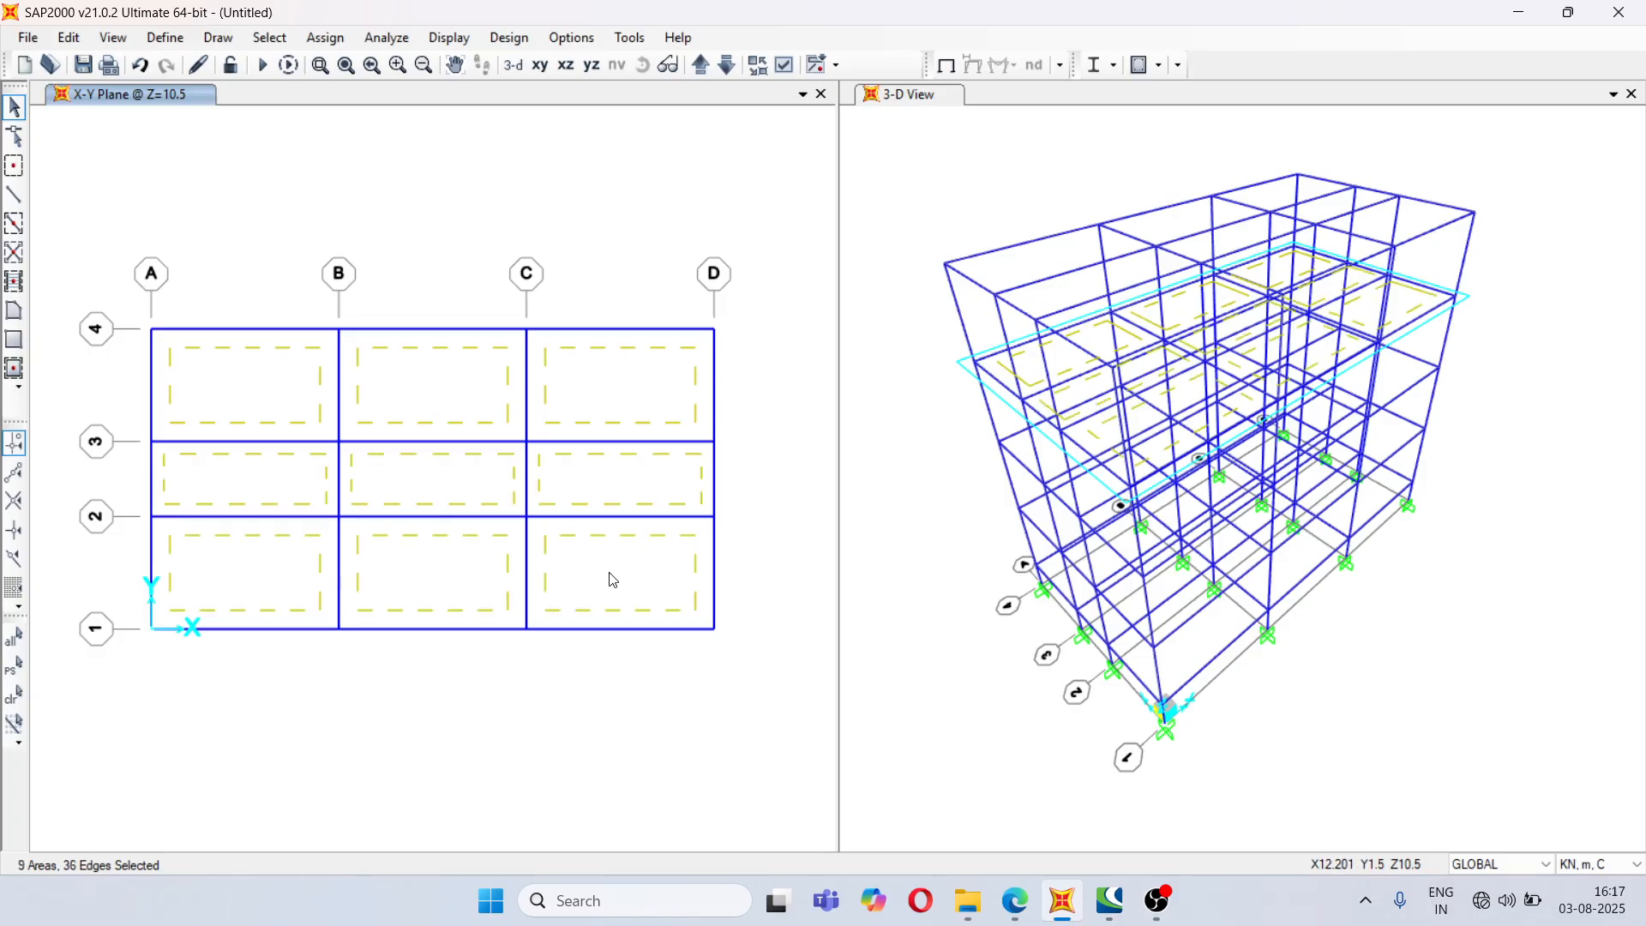
- Draw SLAB 150 area panels in all nine bays between grids A–D and 1–4 at the Z=13.6 level
{"action": "left_click", "coordinate": [701, 65]}
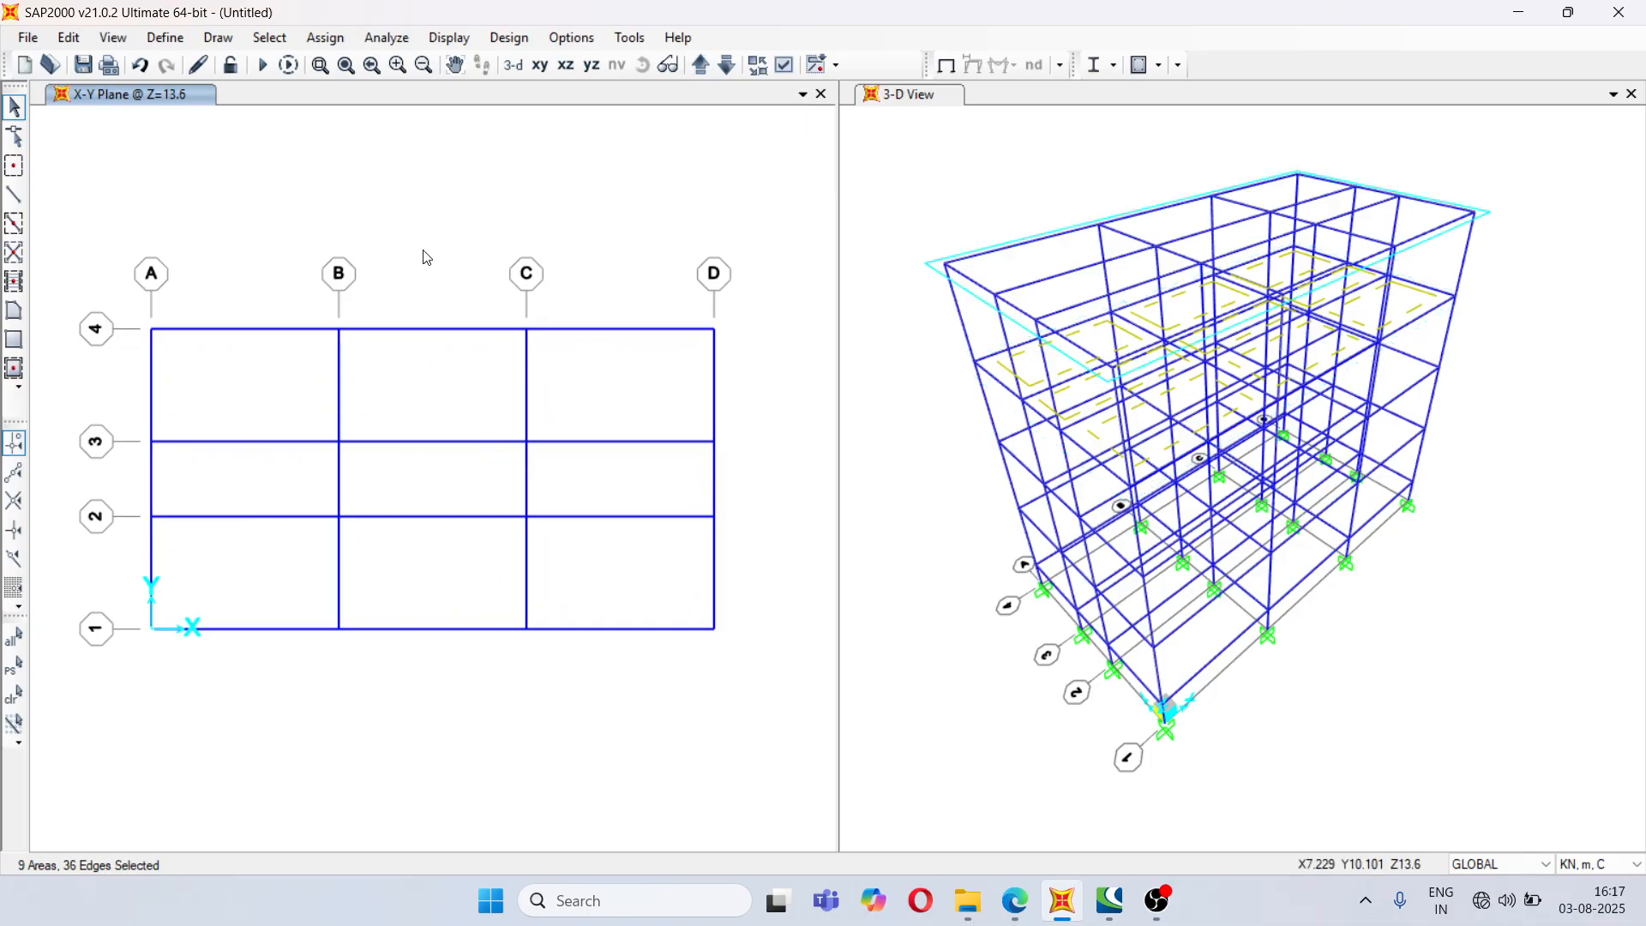
{"action": "left_click", "coordinate": [14, 369]}
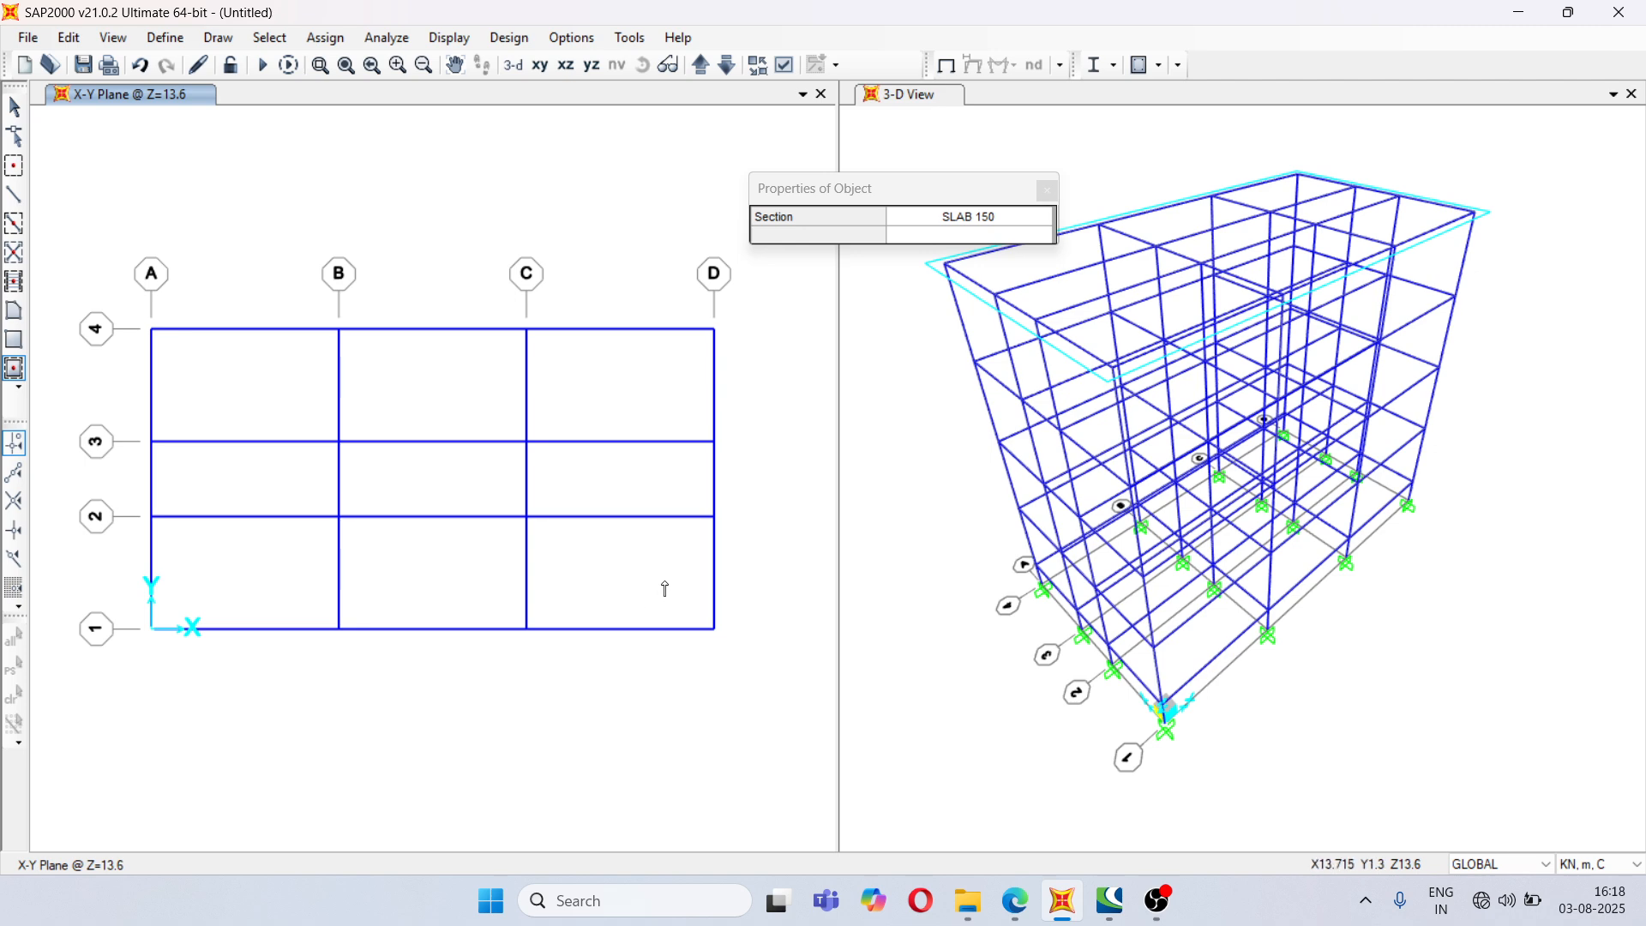
{"action": "left_click", "coordinate": [14, 107]}
- Select every slab panel at the Z=13.6 level to check coverage, and move the plan view on to Z=0
{"action": "left_click", "coordinate": [235, 390]}
{"action": "left_click", "coordinate": [445, 394]}
{"action": "left_click", "coordinate": [614, 393]}
{"action": "left_click", "coordinate": [619, 504]}
{"action": "left_click", "coordinate": [415, 489]}
{"action": "left_click", "coordinate": [287, 485]}
{"action": "left_click", "coordinate": [281, 566]}
{"action": "left_click", "coordinate": [445, 567]}
{"action": "left_click", "coordinate": [635, 569]}
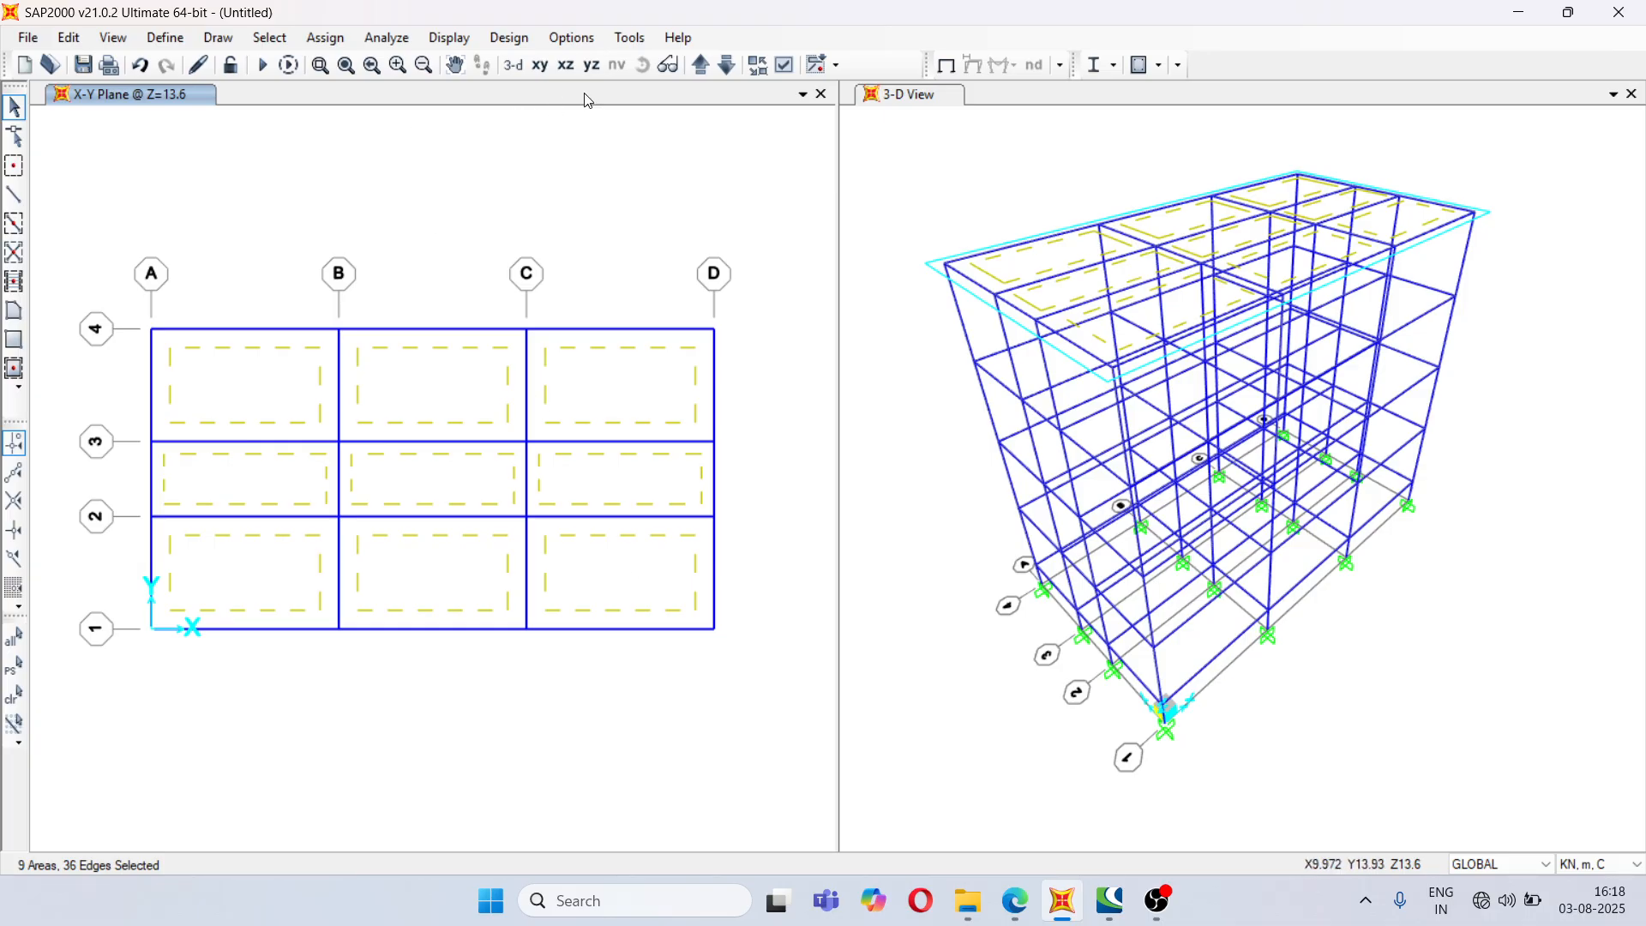
{"action": "left_click", "coordinate": [701, 66]}
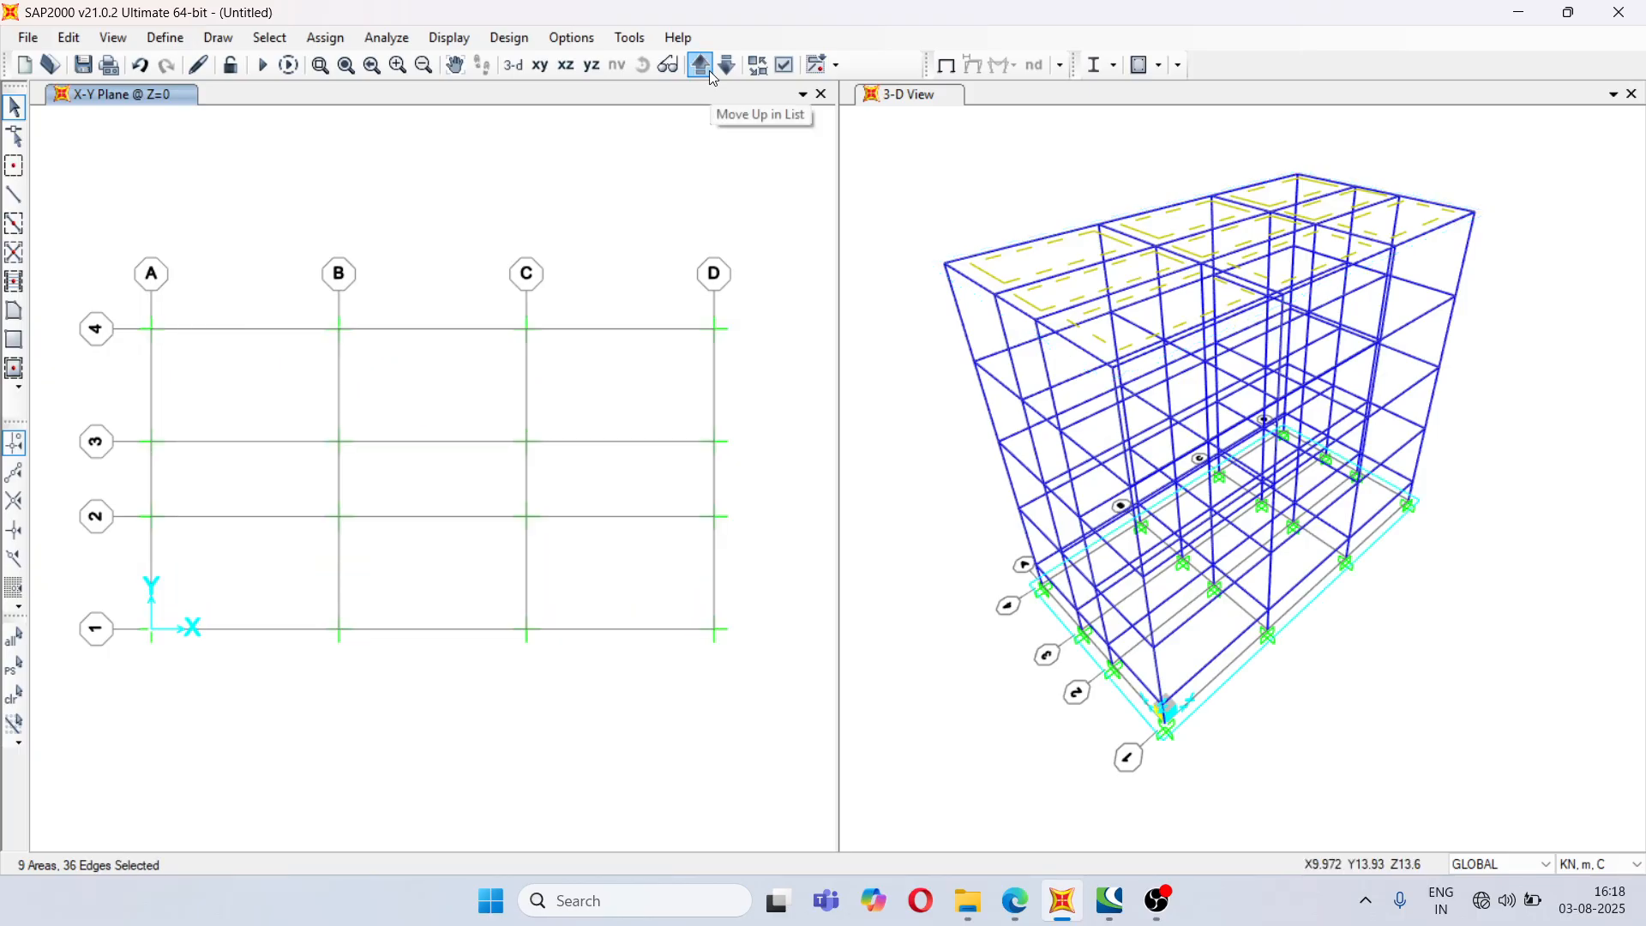